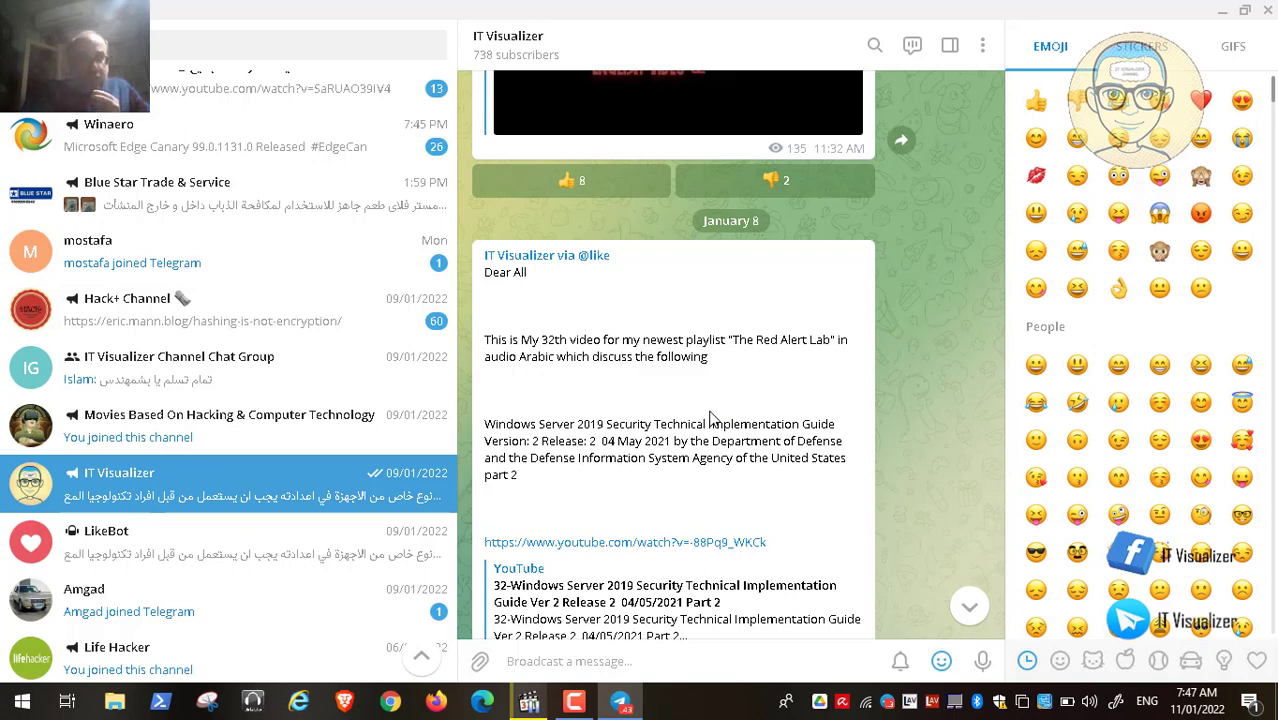
Switch from Telegram to the media player and read the discussion and check content of STIG rule V-205734
click(1225, 12)
click(529, 700)
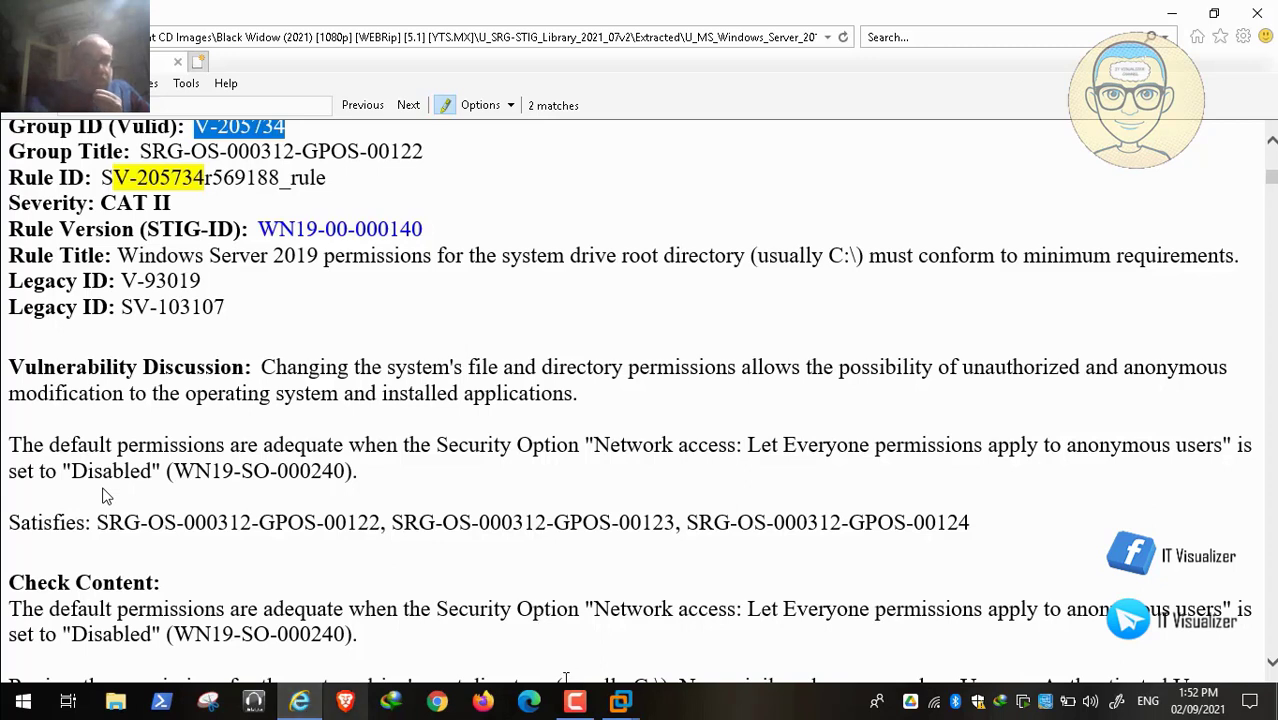
click(575, 701)
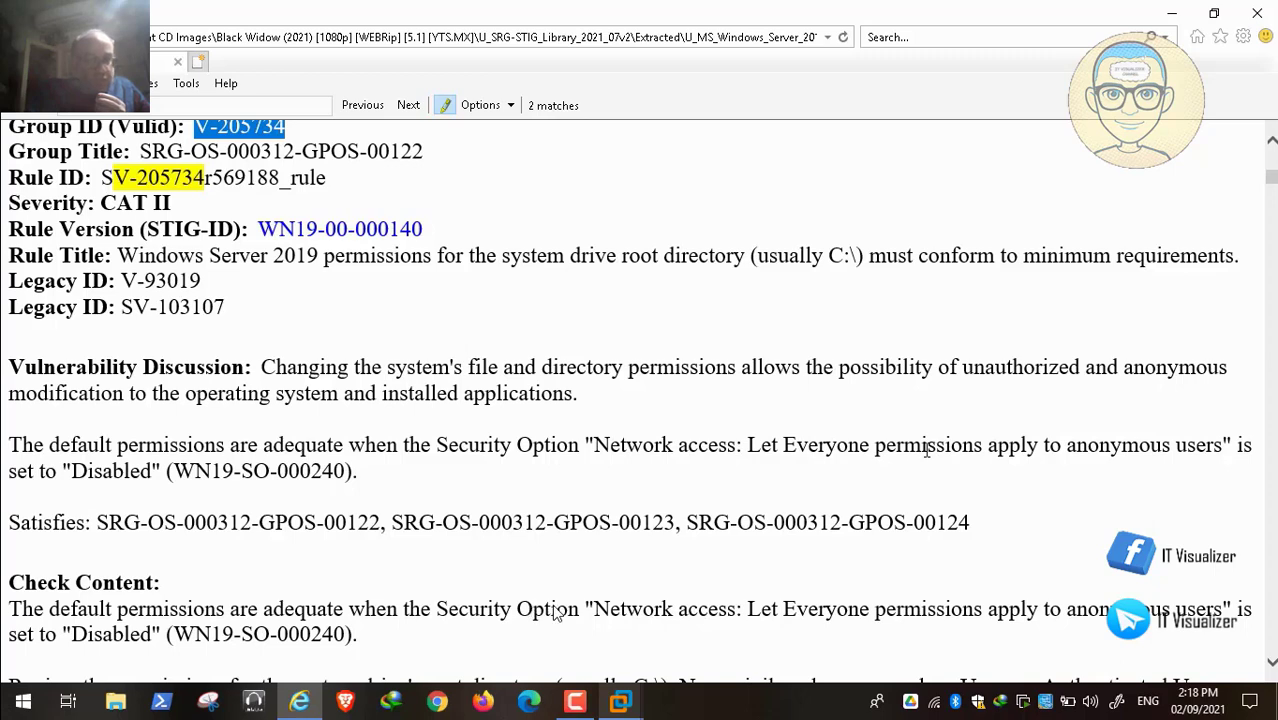
scroll(553, 614, down, 1)
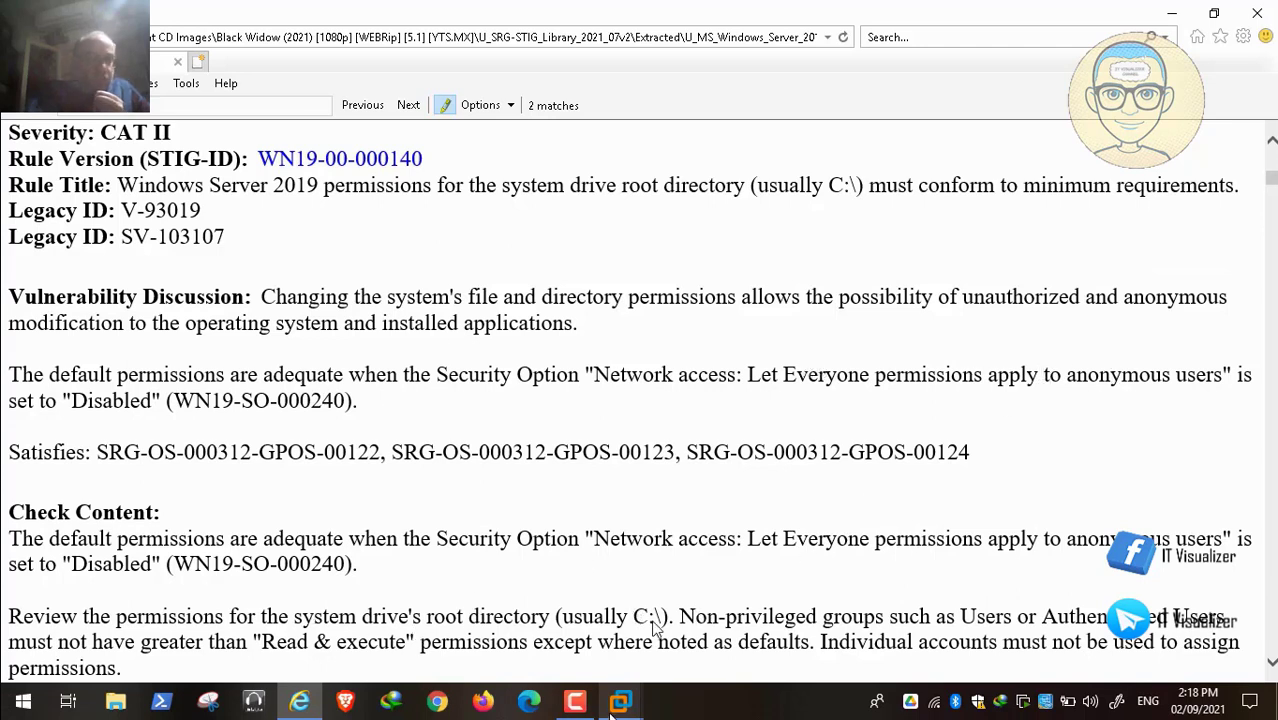
Switch to the PAW virtual machine in VMware Workstation and unlock its Windows session with the account password
mouse_move(620, 703)
click(550, 598)
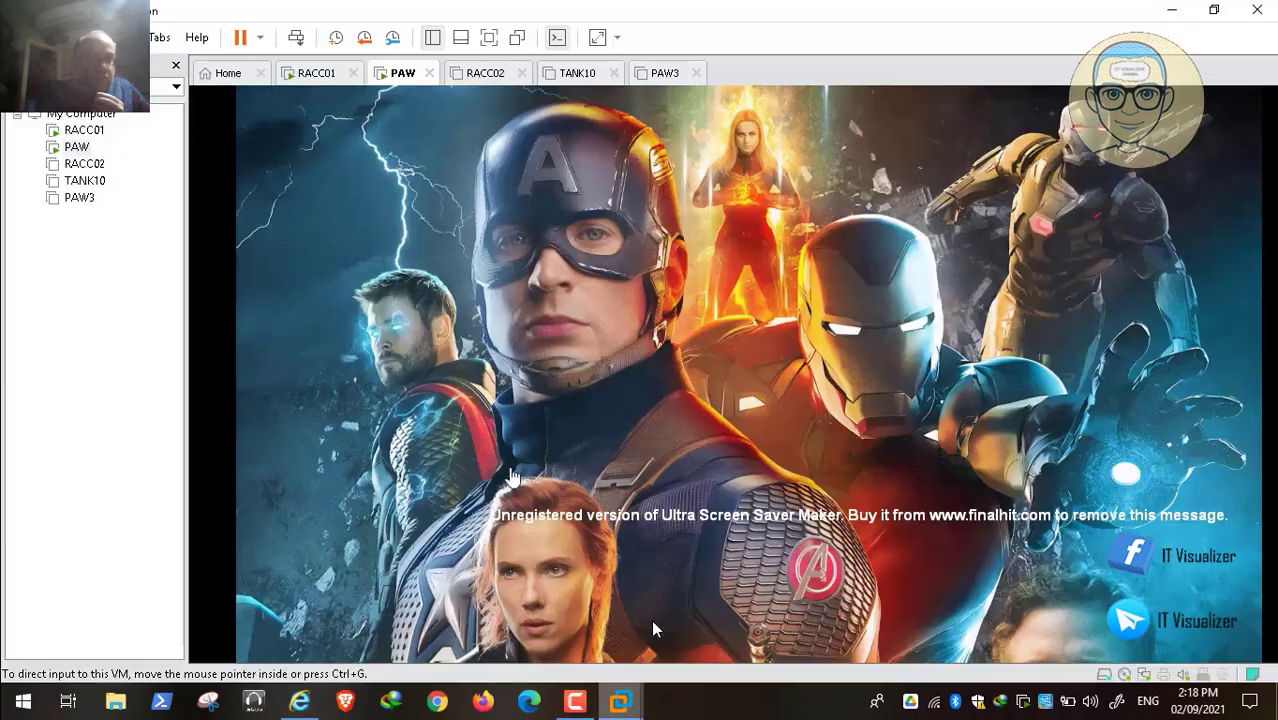
click(296, 42)
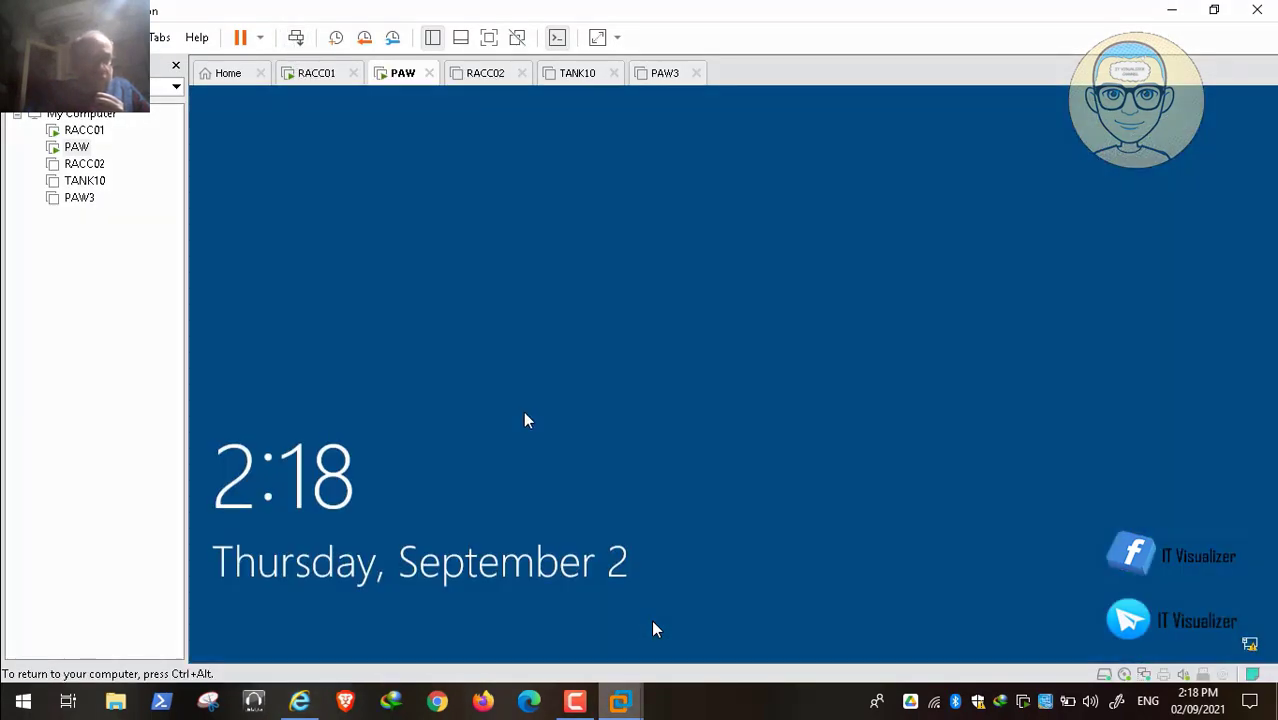
click(296, 38)
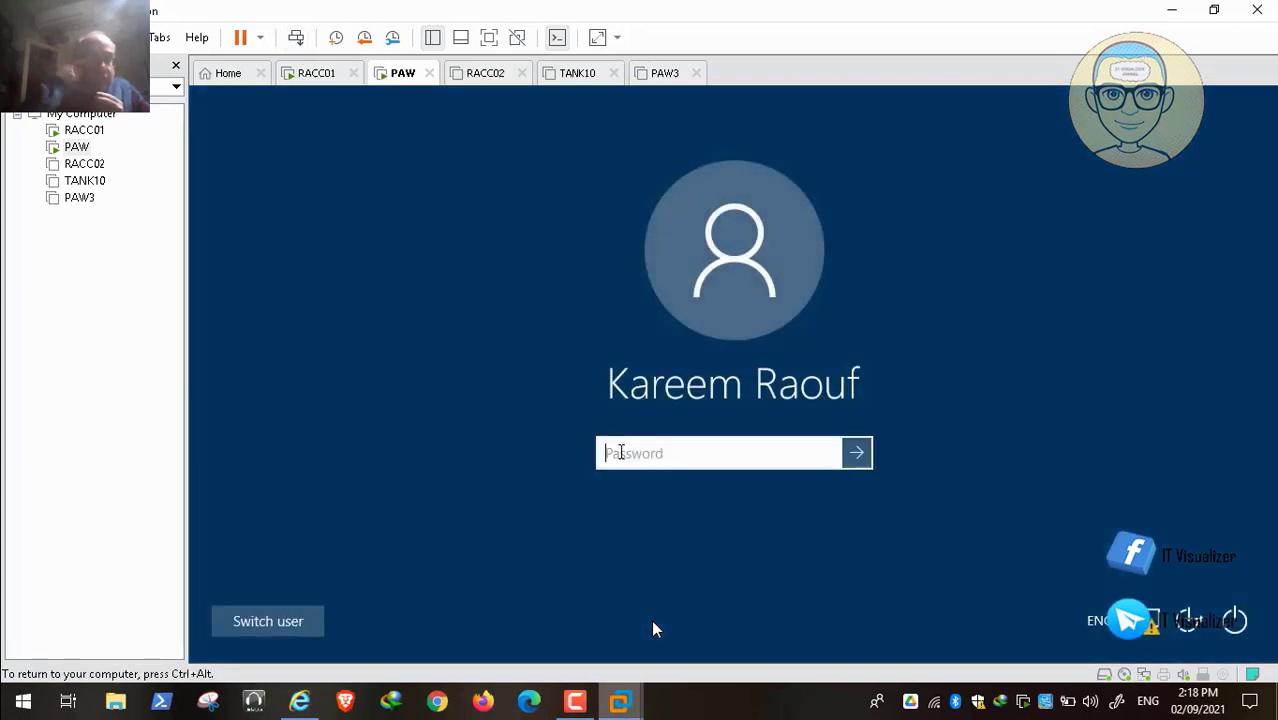
text(•••••)
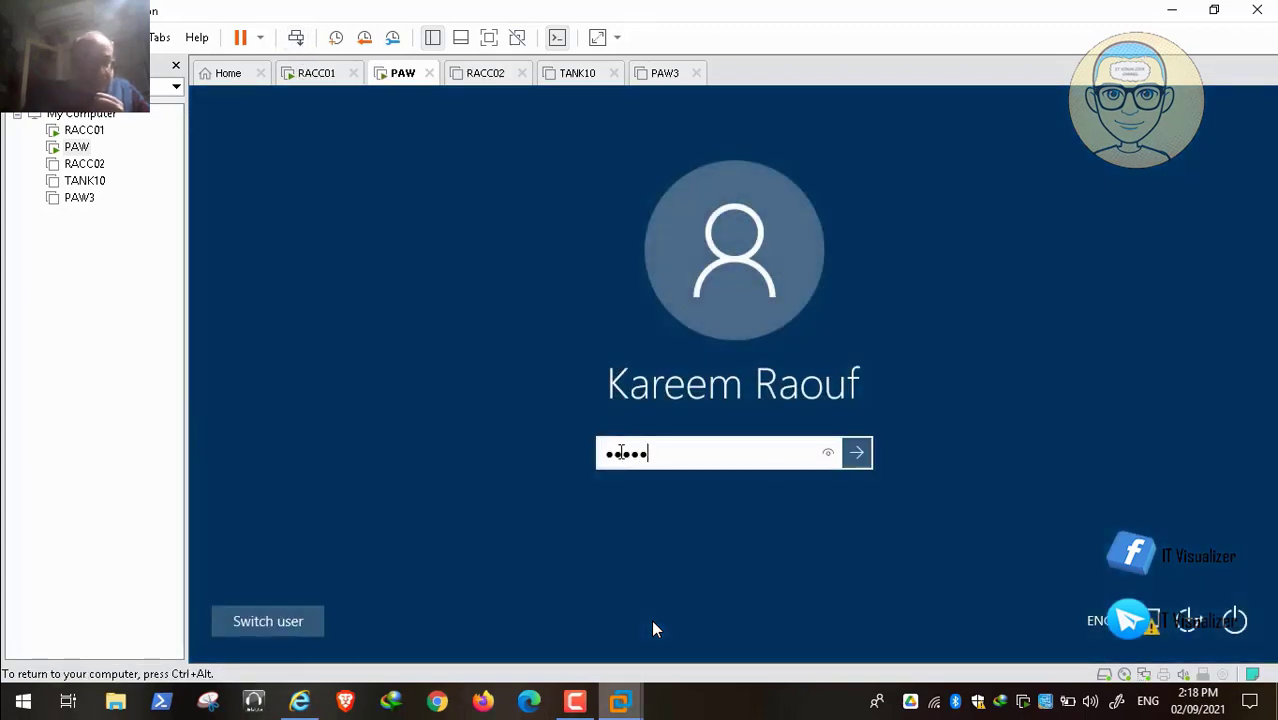
text(•••••)
key(Return)
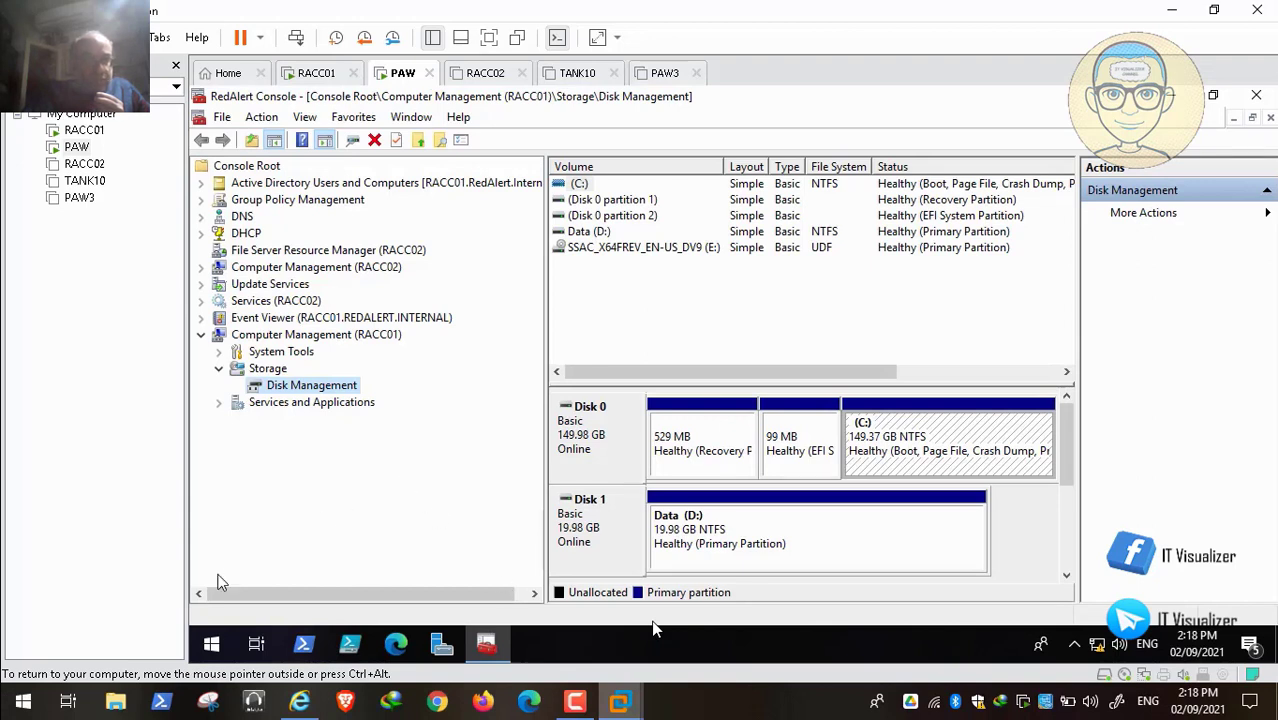
Run gpedit.msc on PAW to open the Local Group Policy Editor, and maximize its window
click(212, 648)
right_click(212, 648)
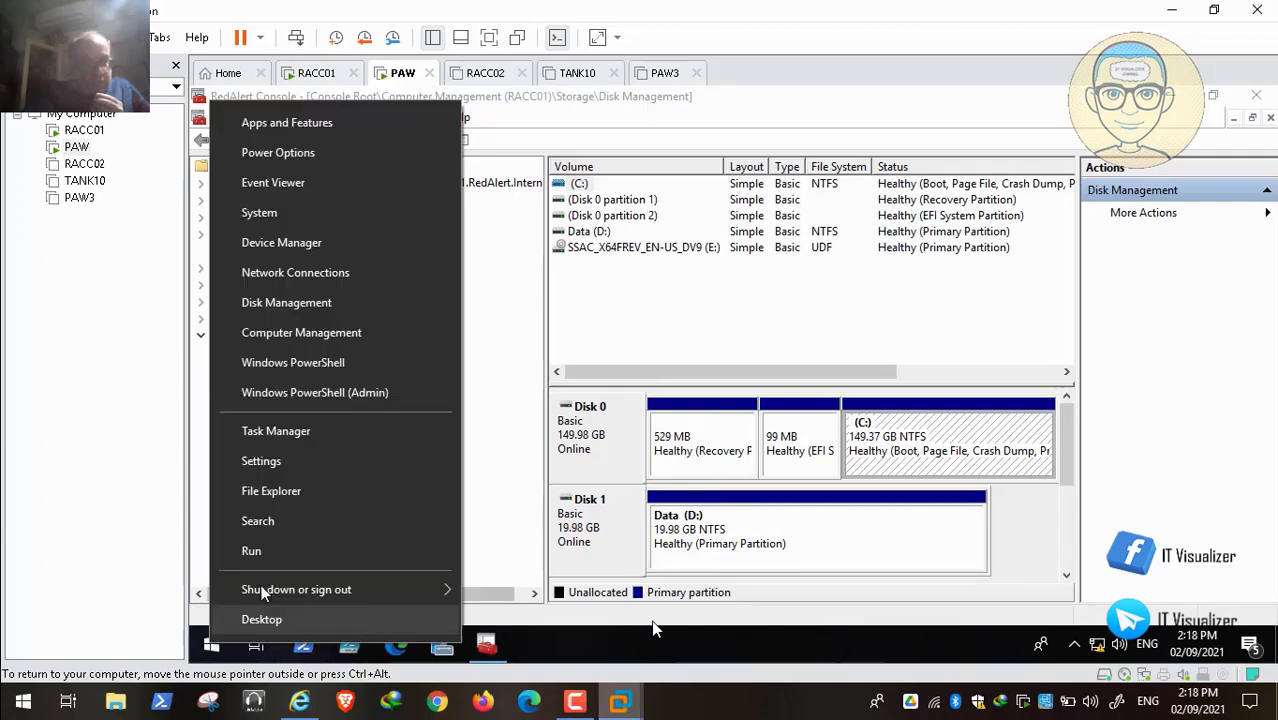
click(279, 557)
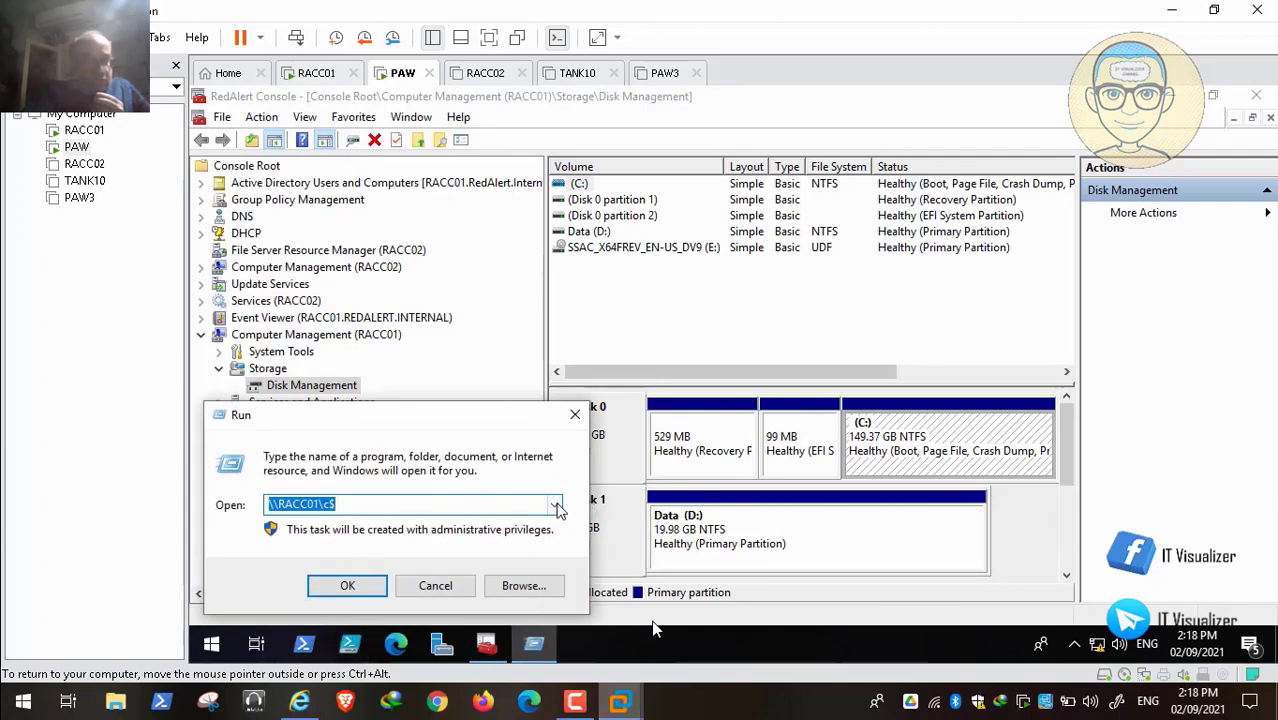
click(554, 504)
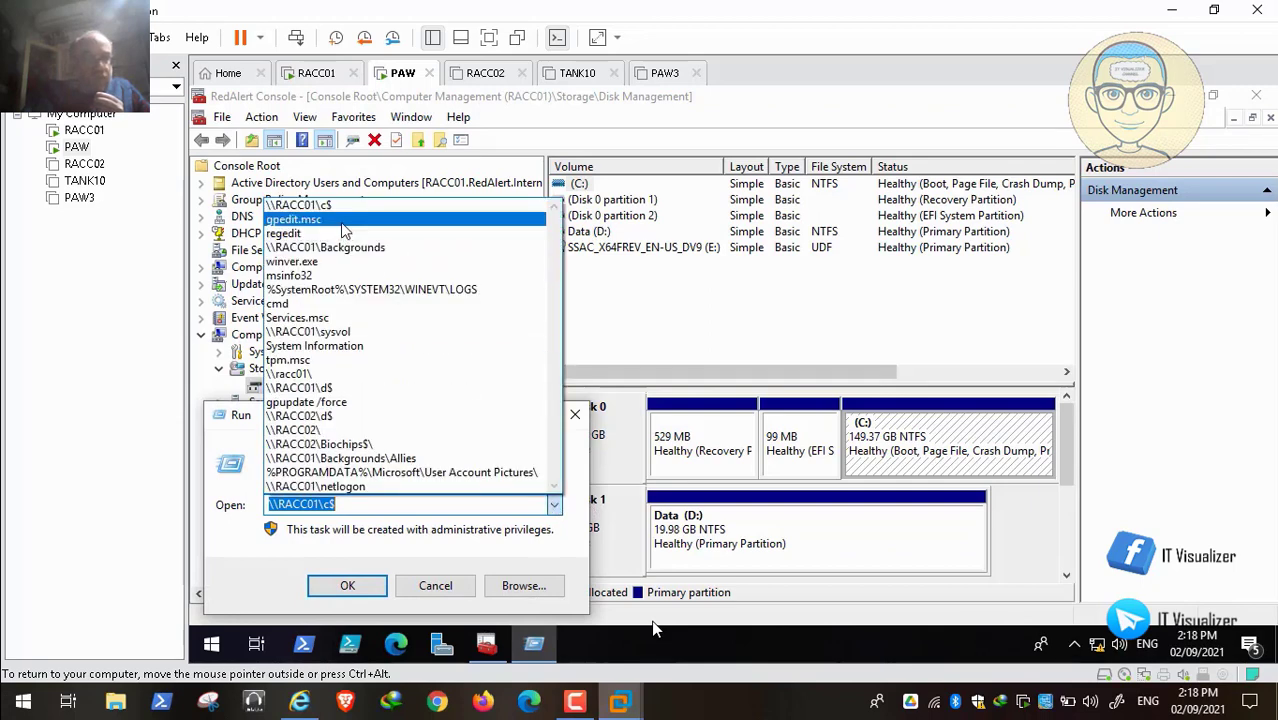
click(345, 220)
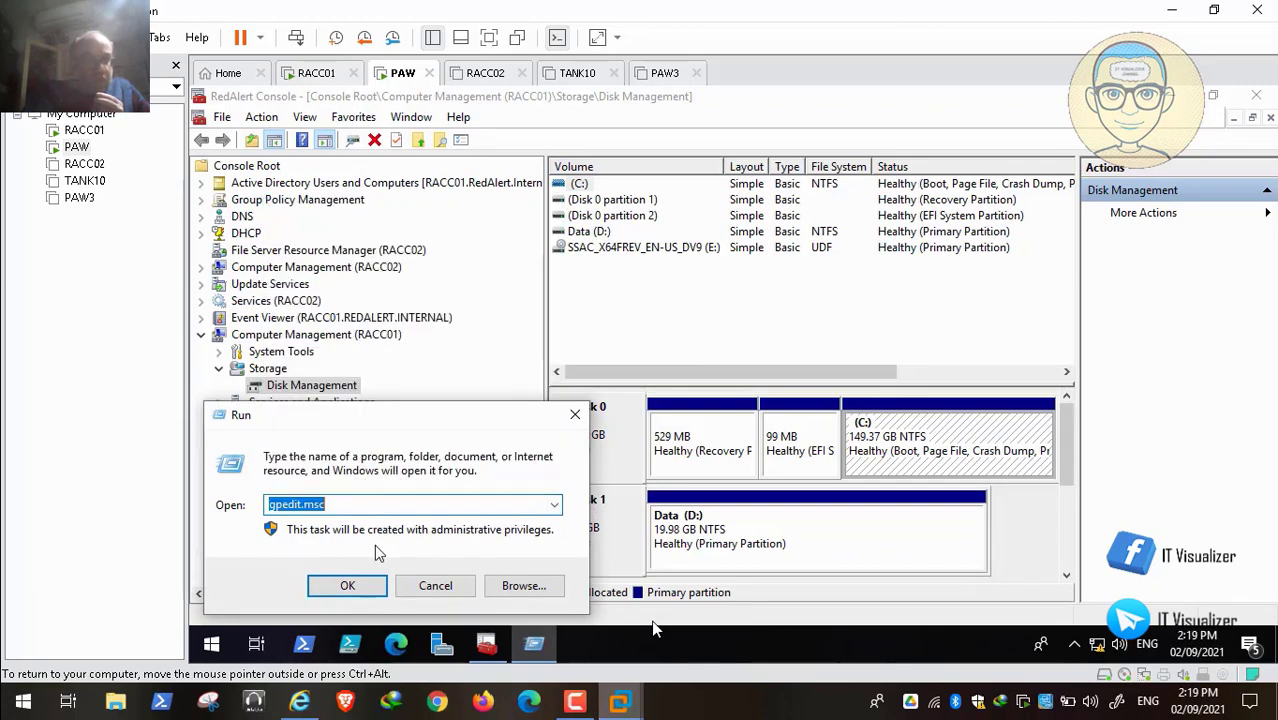
click(346, 585)
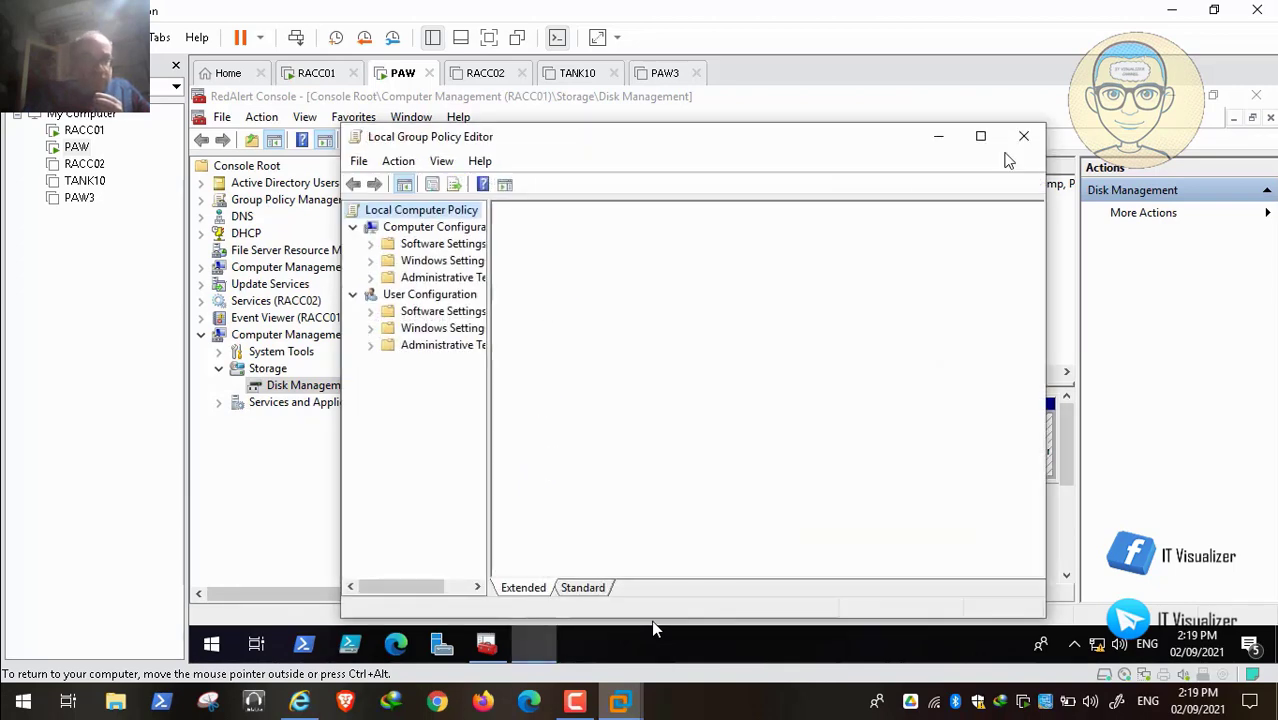
click(980, 136)
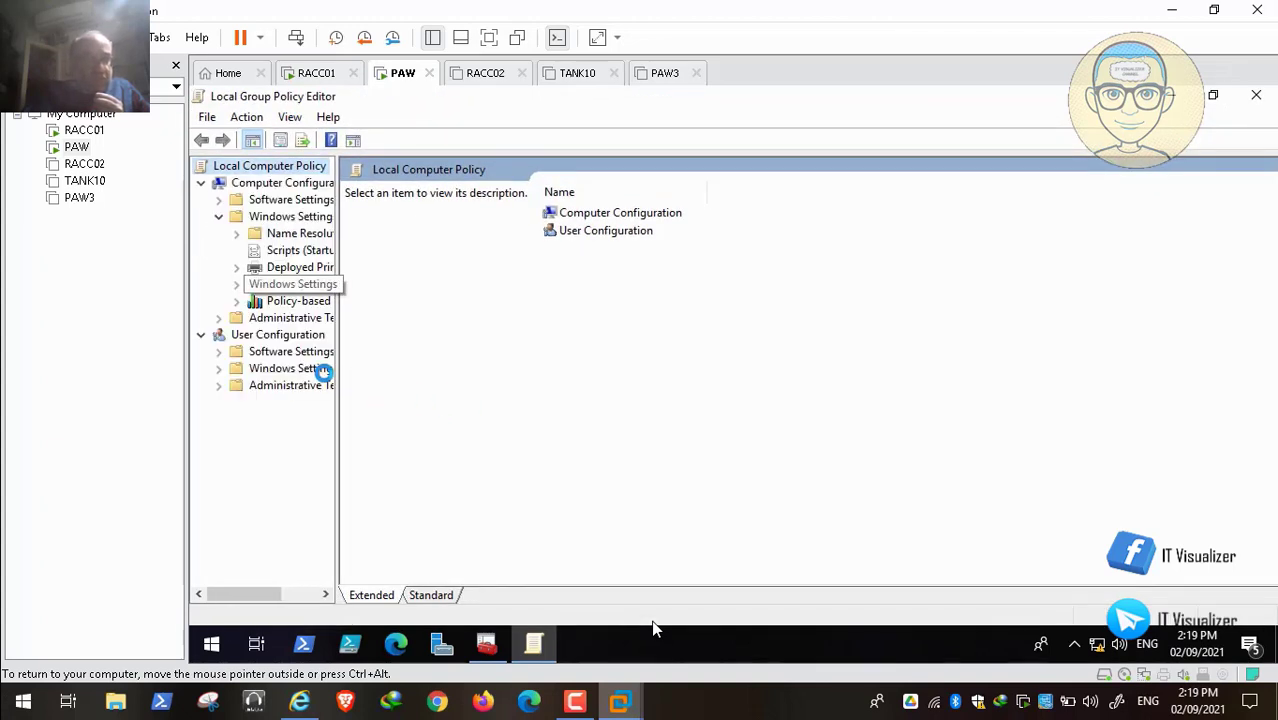
Widen the policy tree and open Security Options in the Local Policies of Computer Configuration's Windows security settings
drag(352, 373, 408, 374)
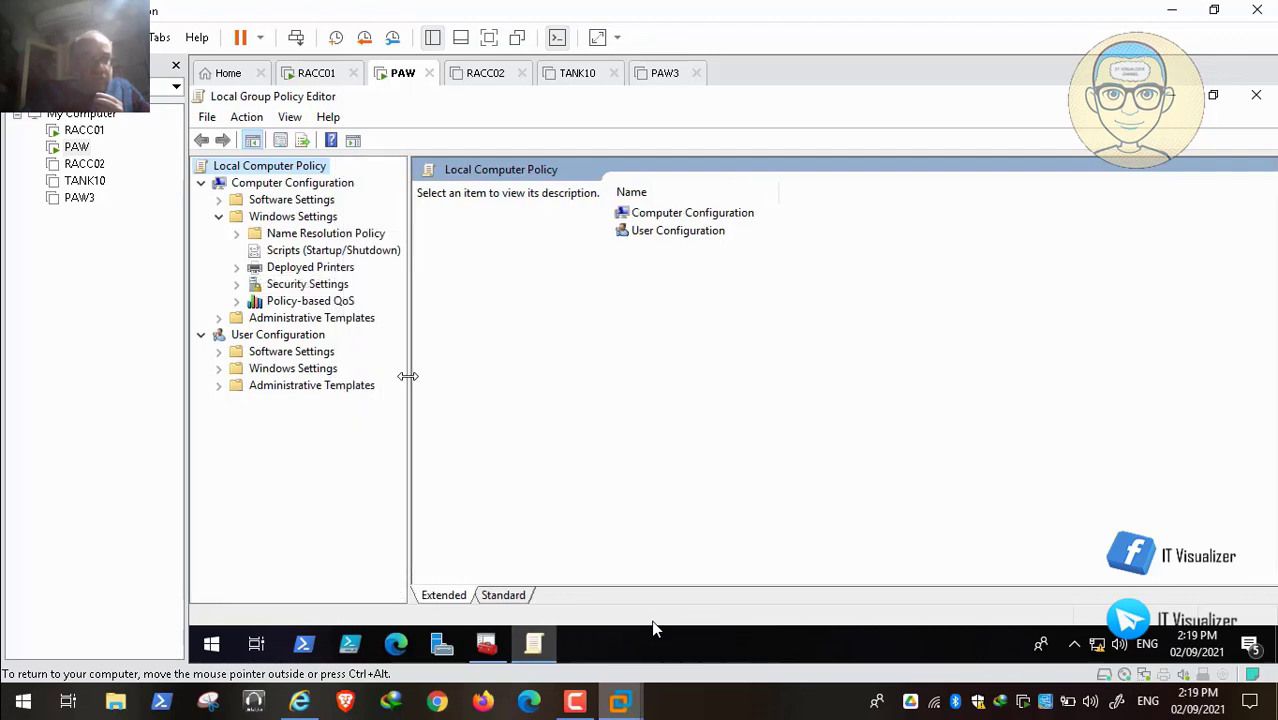
click(237, 285)
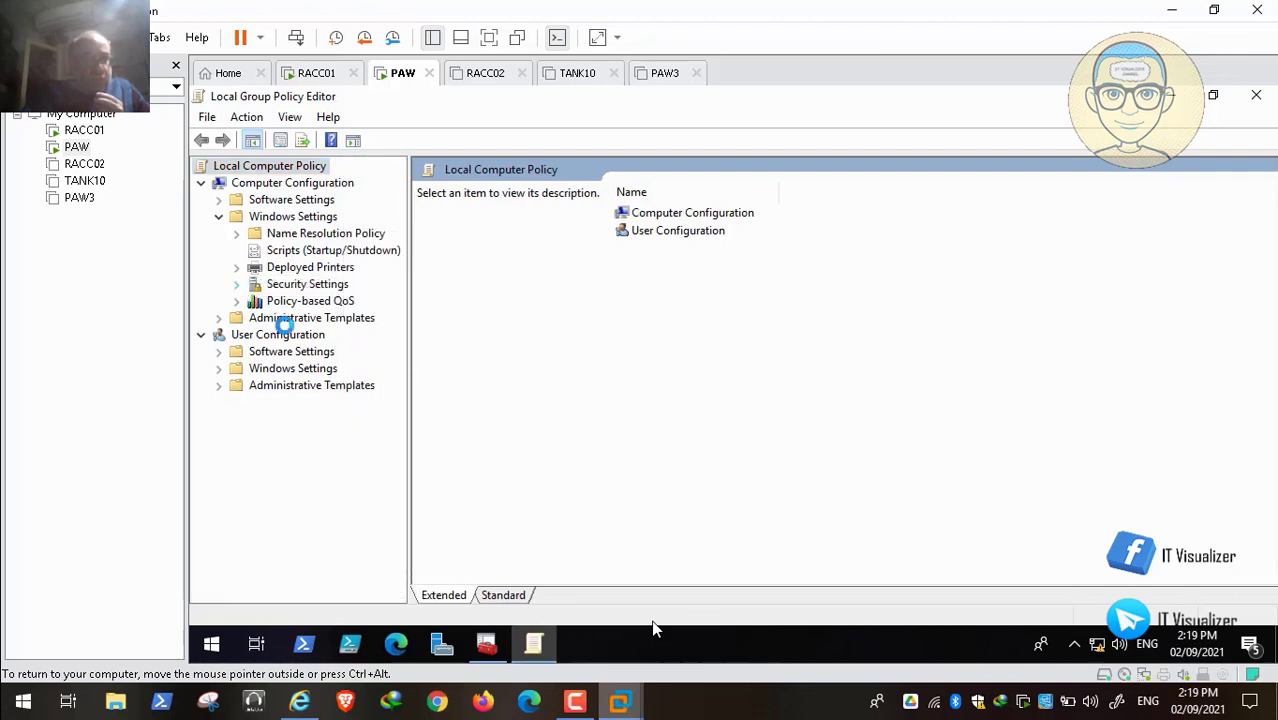
click(300, 318)
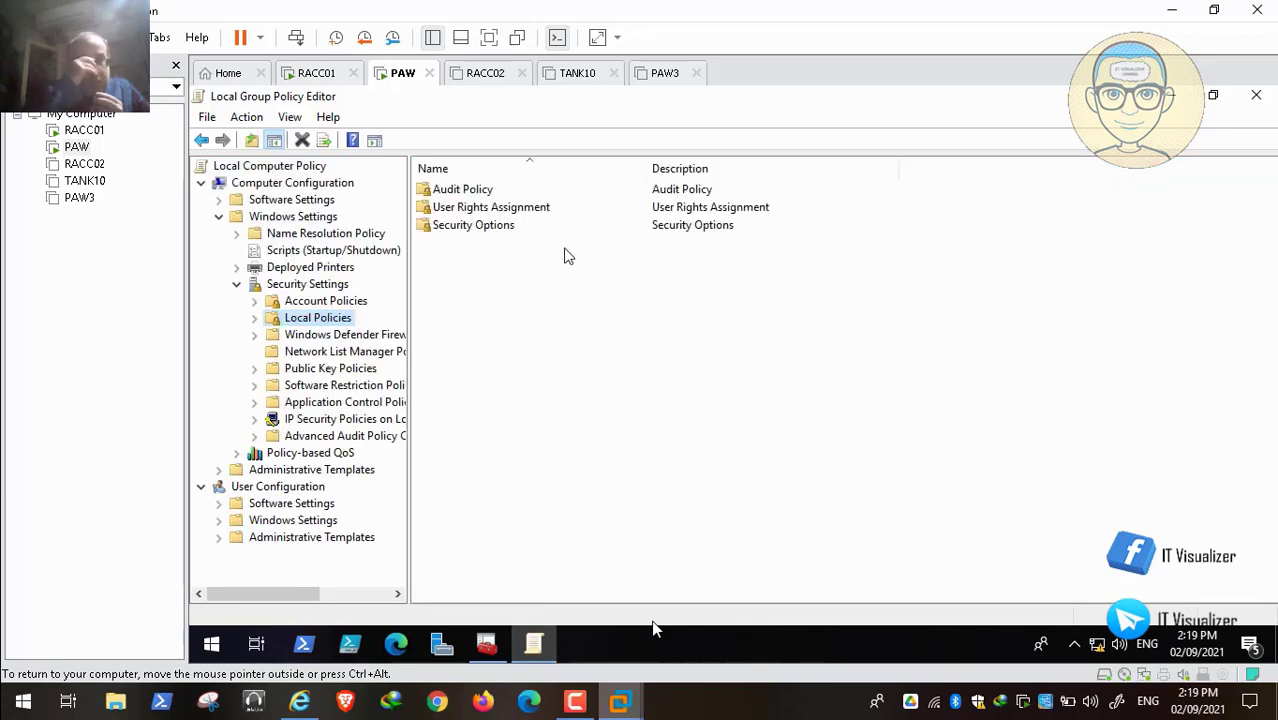
double_click(514, 226)
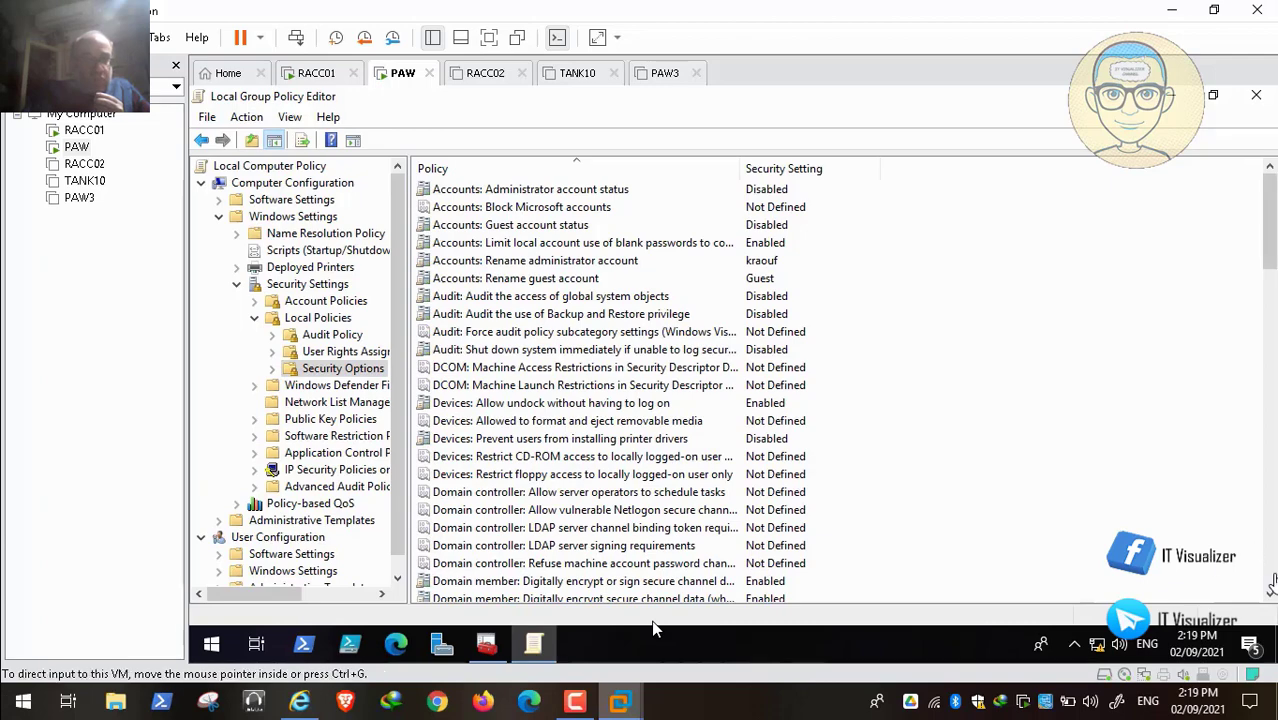
Locate and select the policy "Network access: Let Everyone permissions apply to anonymous users" among the security options
click(1272, 580)
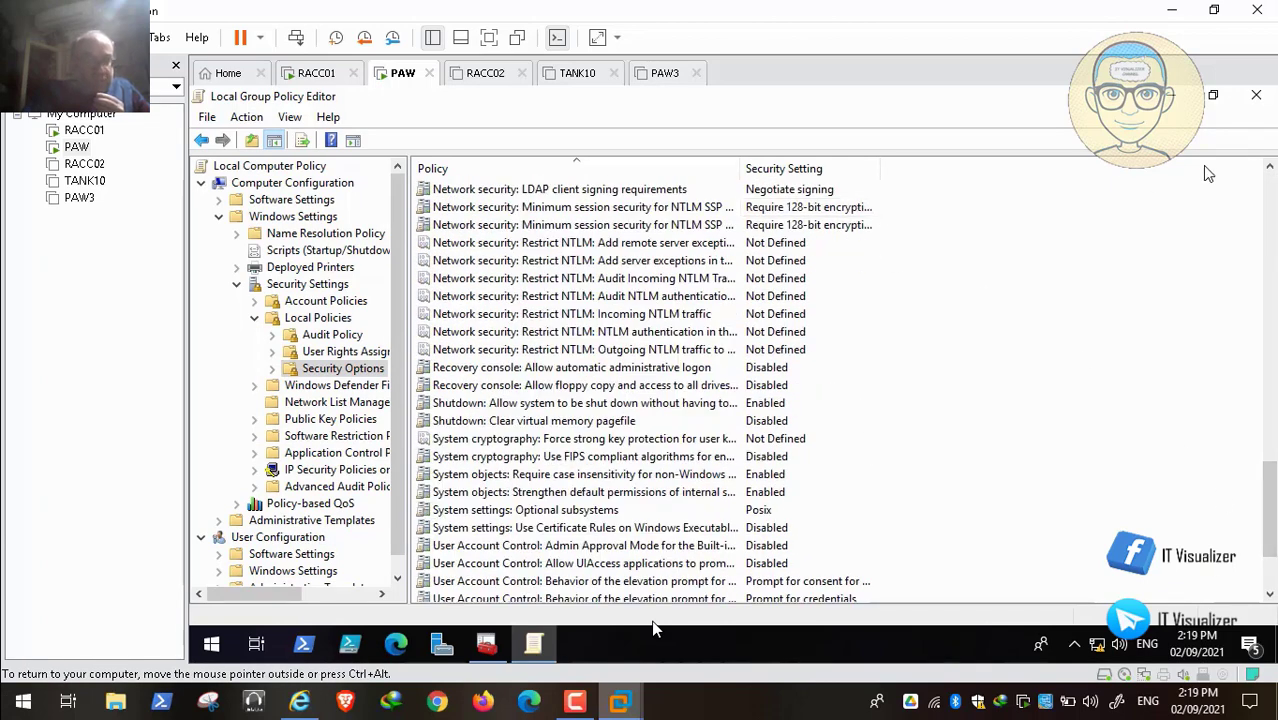
click(1268, 170)
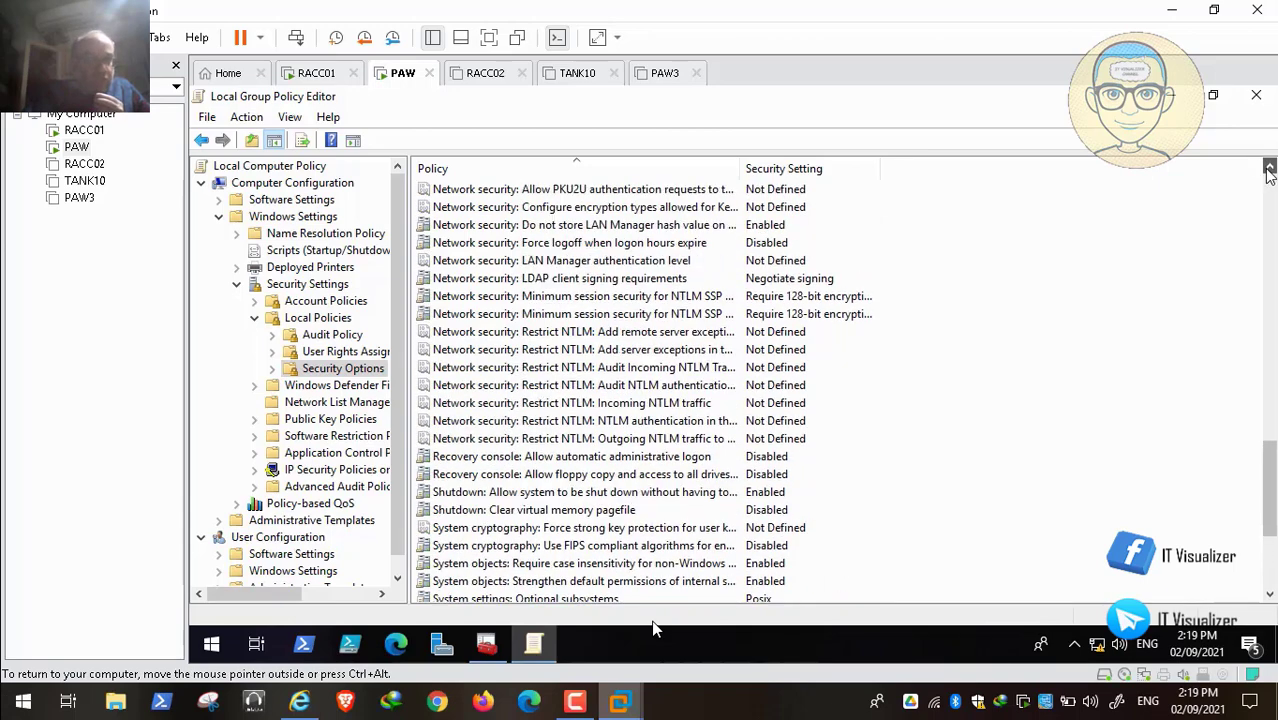
click(1268, 170)
click(1268, 170)
click(1268, 170)
click(1268, 170)
click(1268, 170)
click(1268, 170)
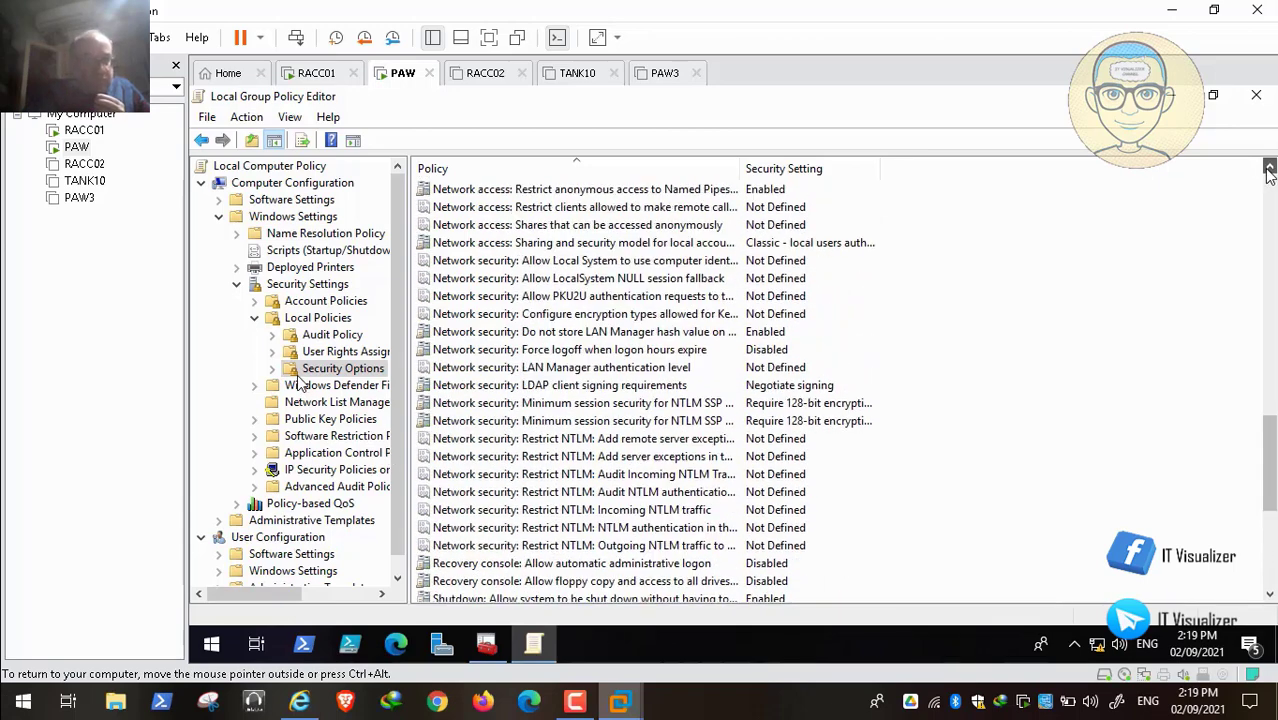
click(1268, 170)
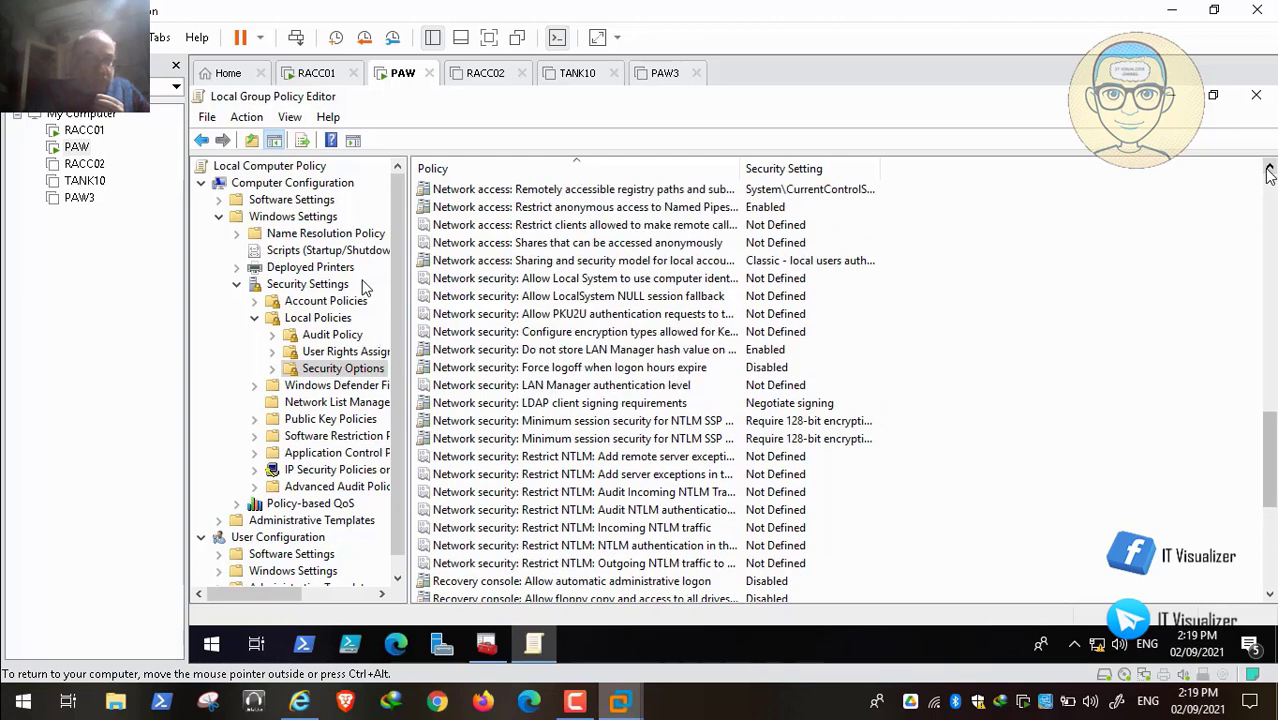
click(1268, 170)
click(1268, 170)
click(1268, 170)
click(1268, 170)
click(1268, 170)
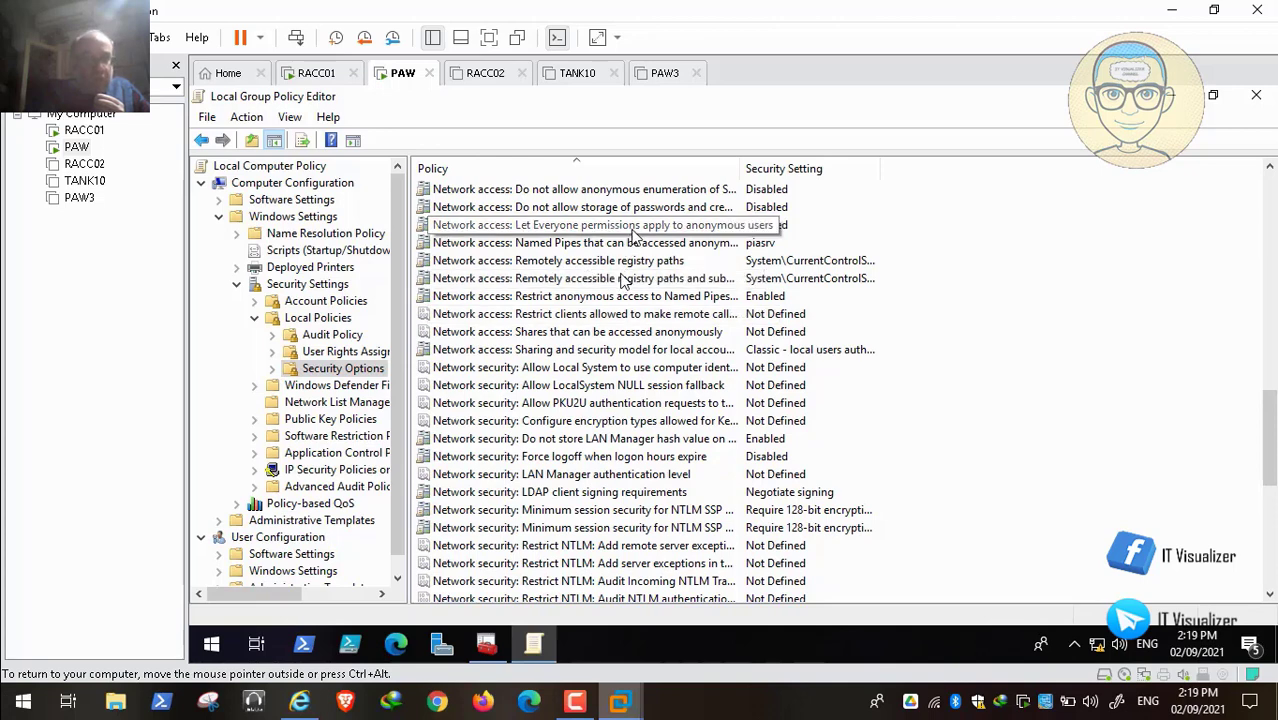
click(624, 231)
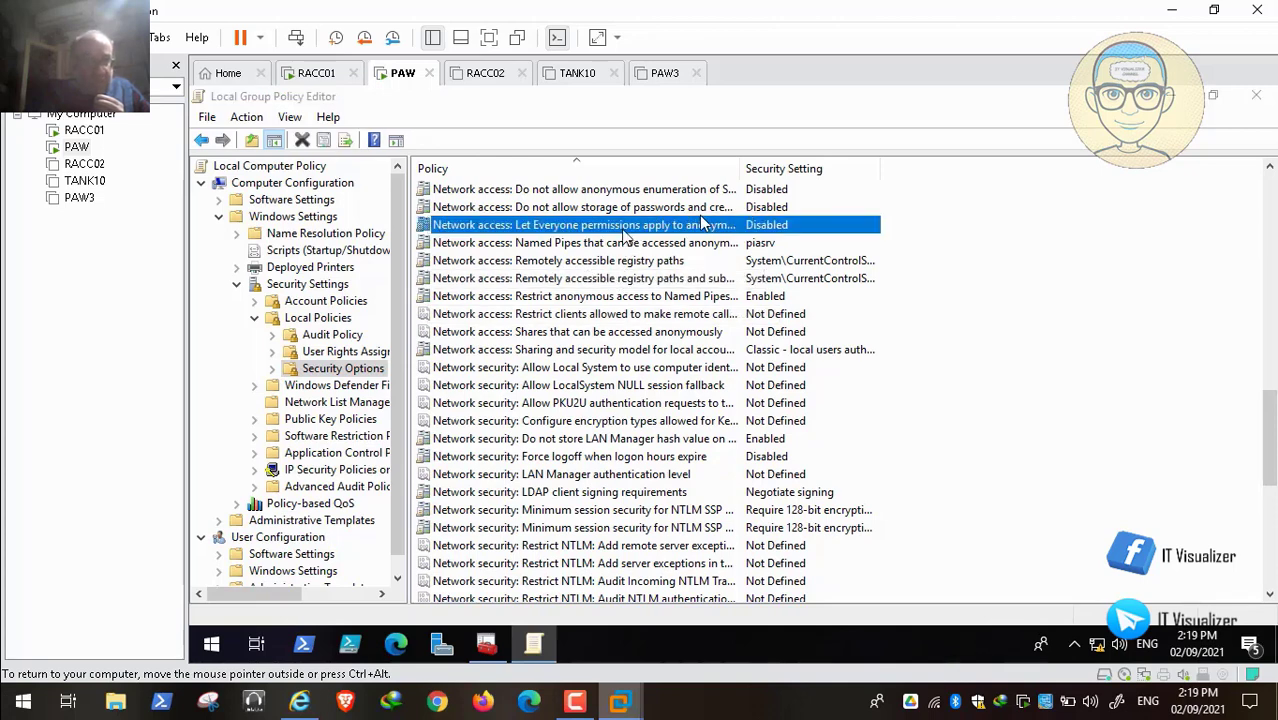
View the selected policy's local security setting, cancel without changes, and close the Local Group Policy Editor
double_click(684, 228)
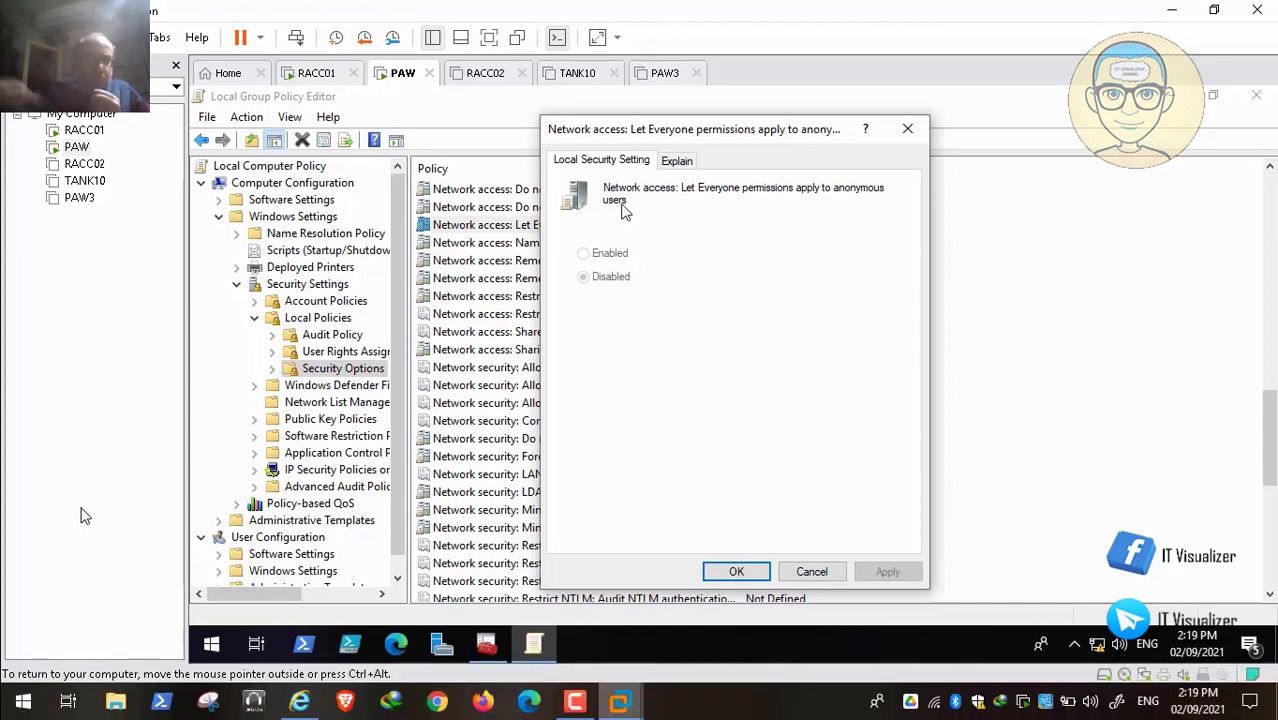
click(812, 572)
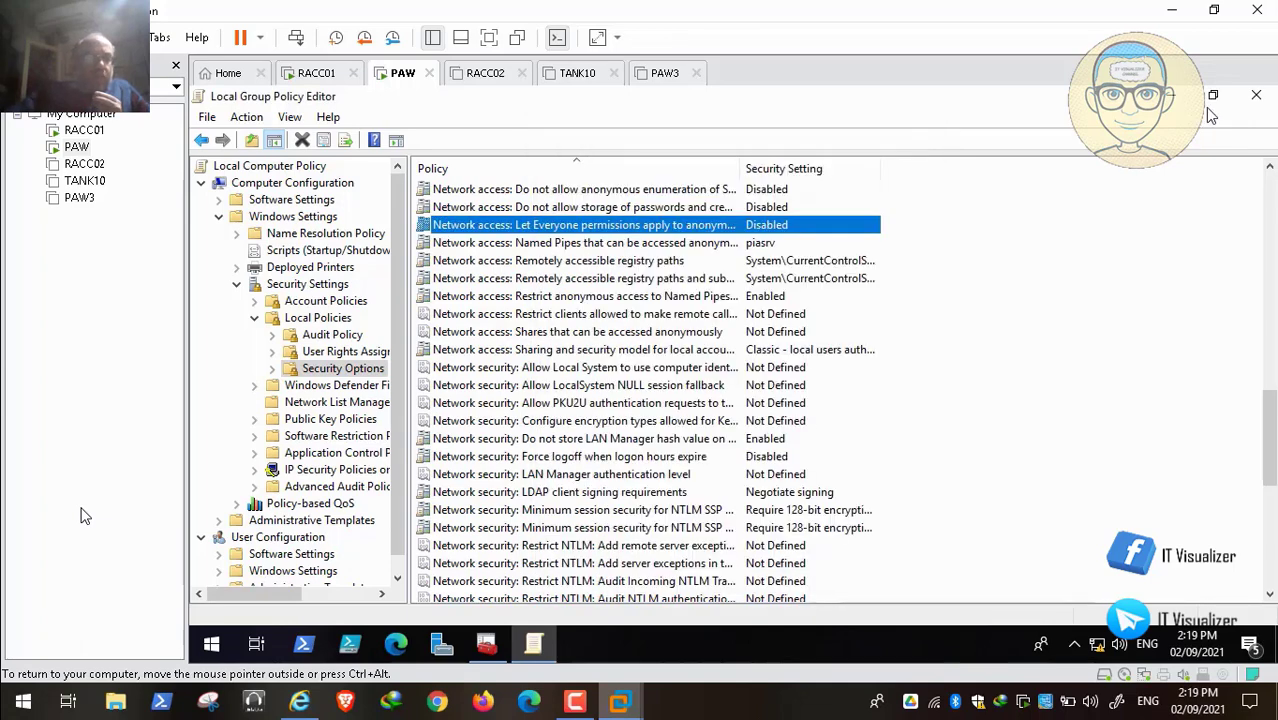
click(1256, 95)
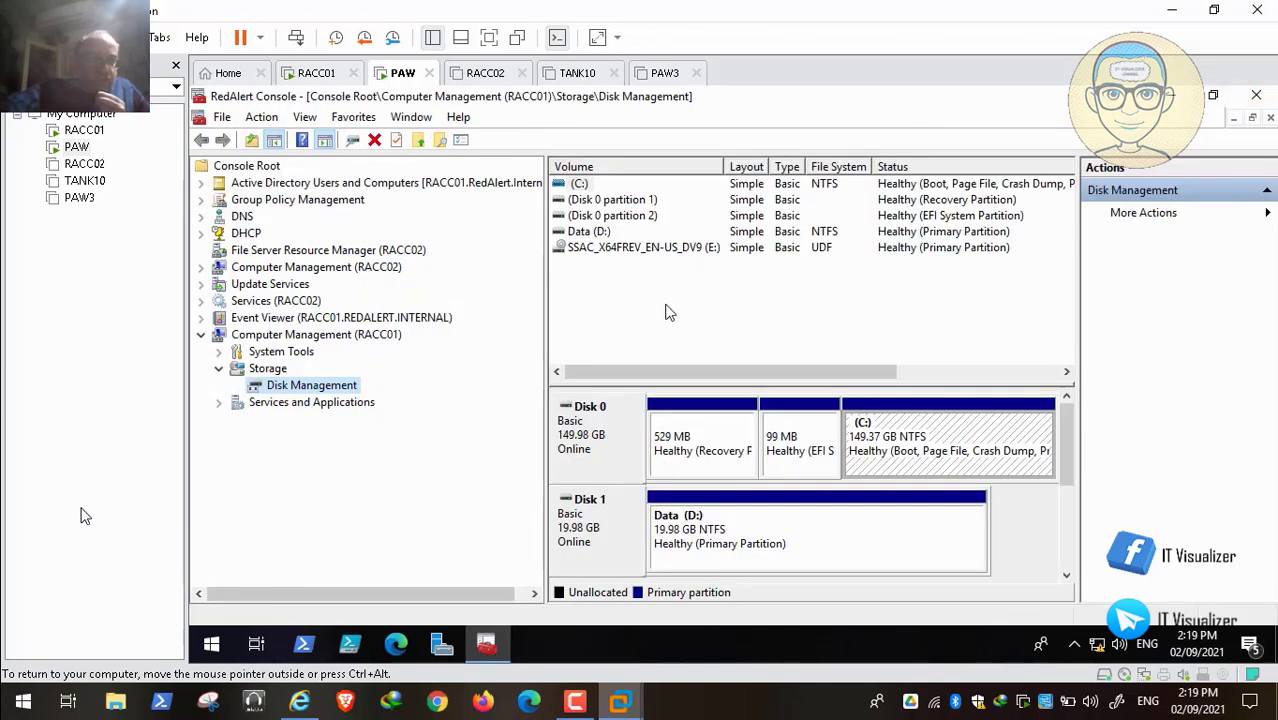
Inspect the actions available for the C: volume and Disk 0 in RACC01's Disk Management
right_click(580, 187)
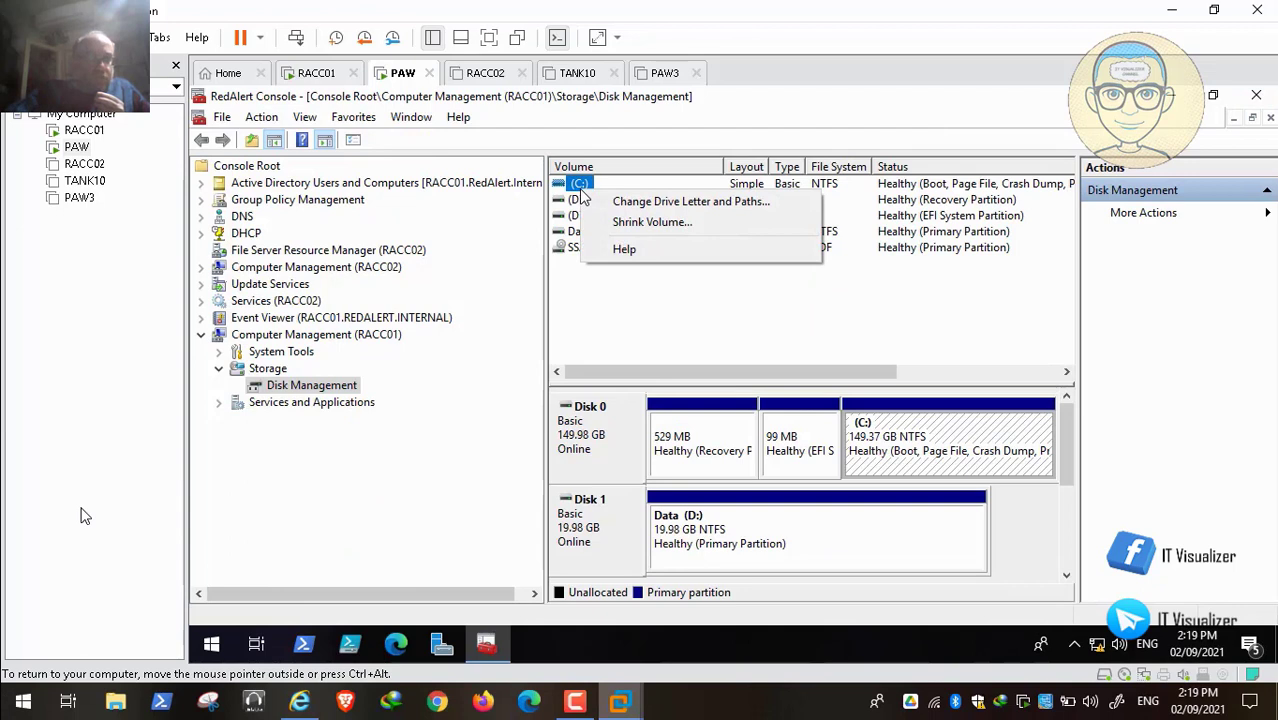
click(885, 435)
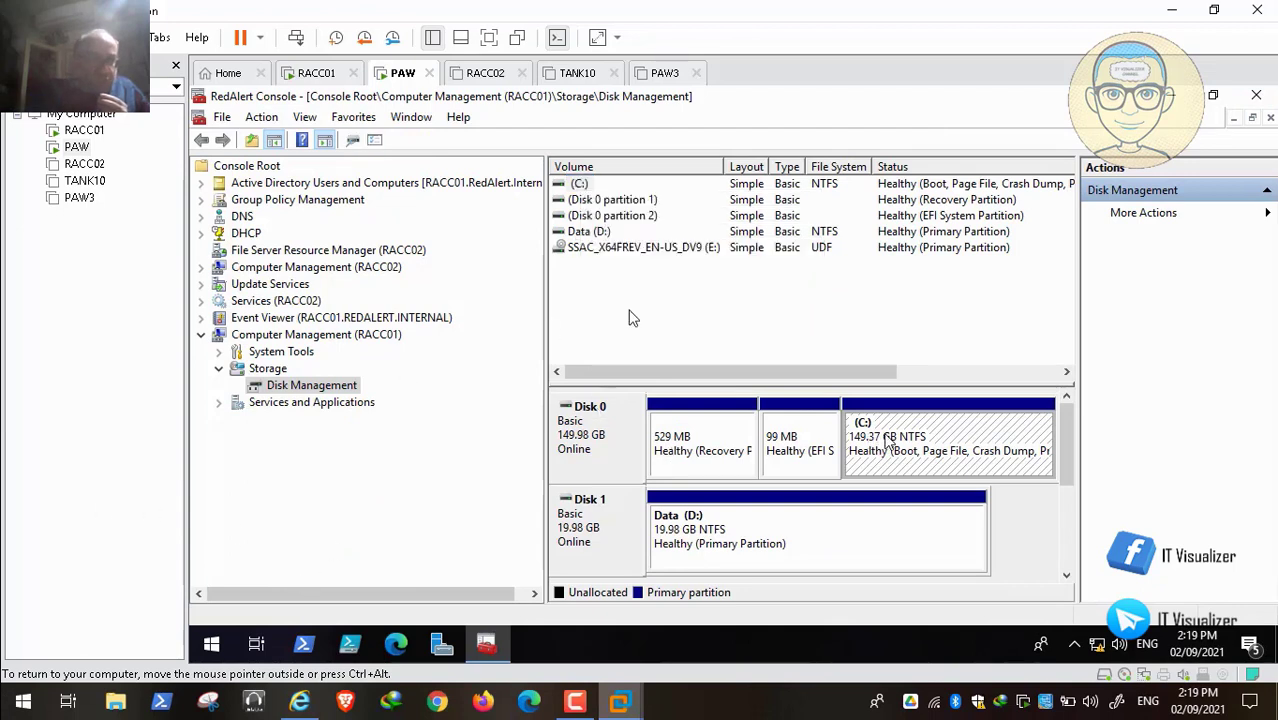
right_click(886, 440)
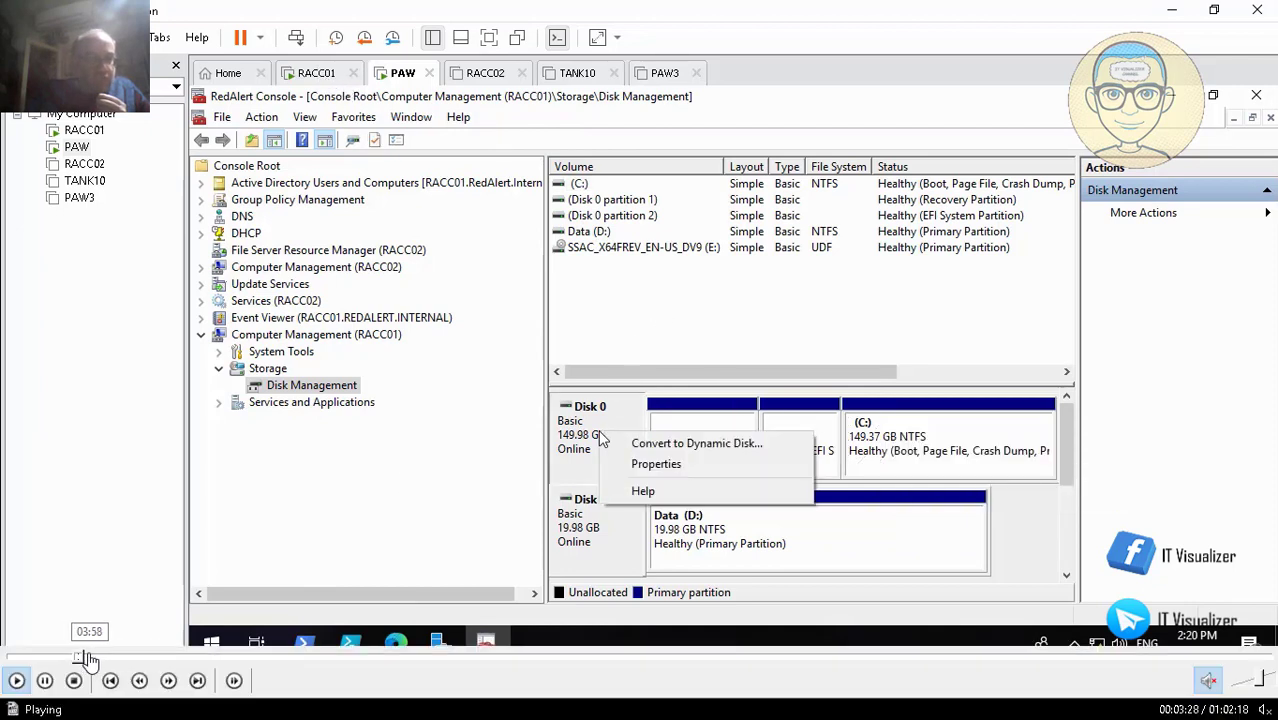
Skip the video playback ahead and go from the RACC01 virtual machine to PAW
click(86, 660)
click(107, 660)
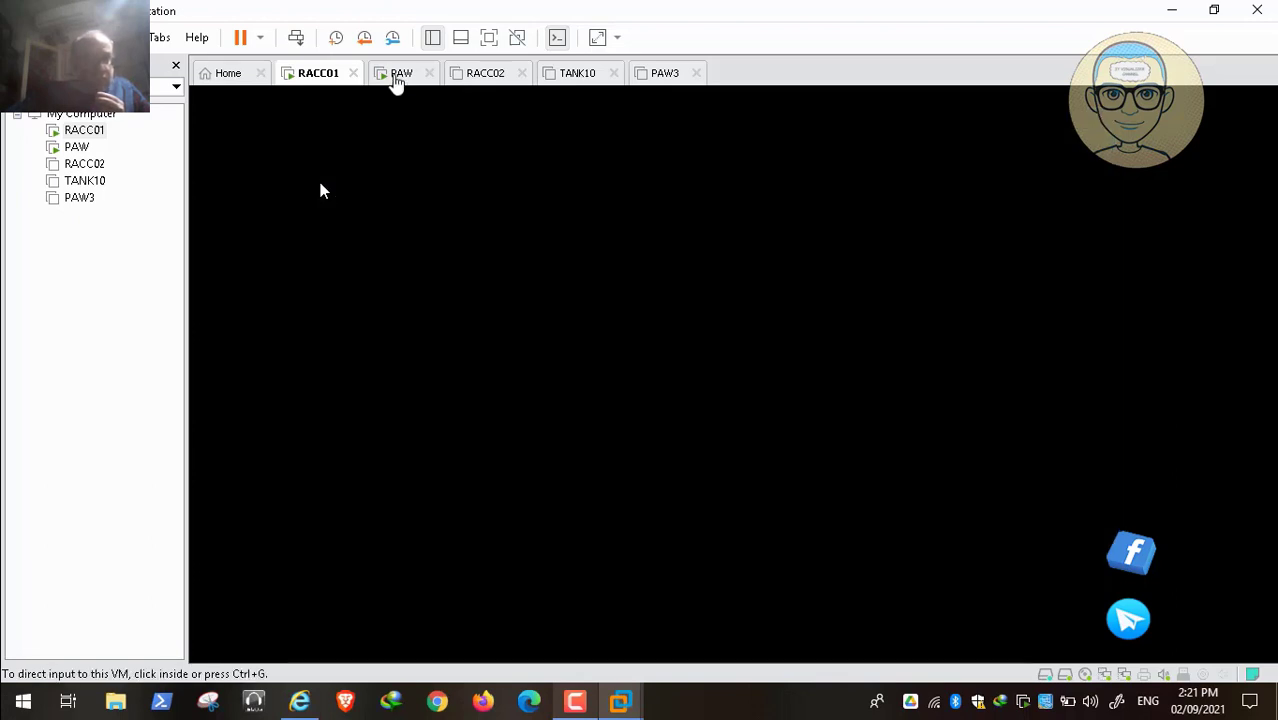
click(399, 76)
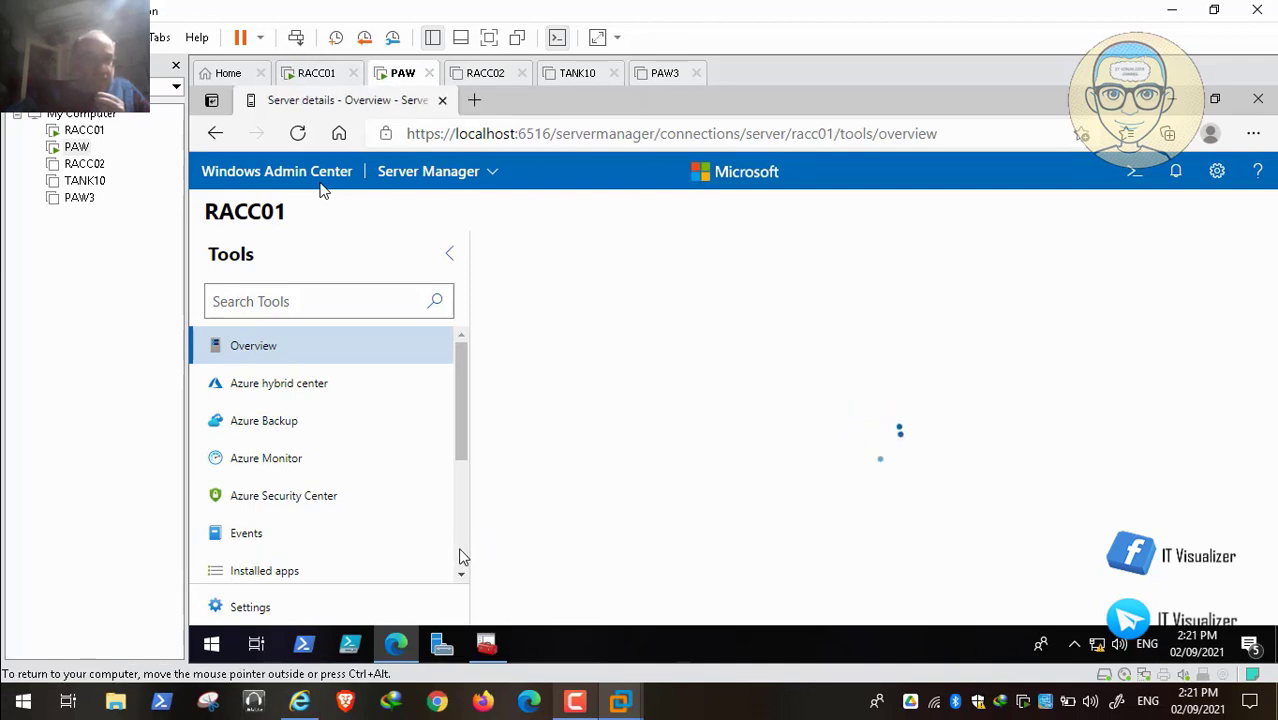
Skip the video playback to about 05:54
mouse_move(184, 674)
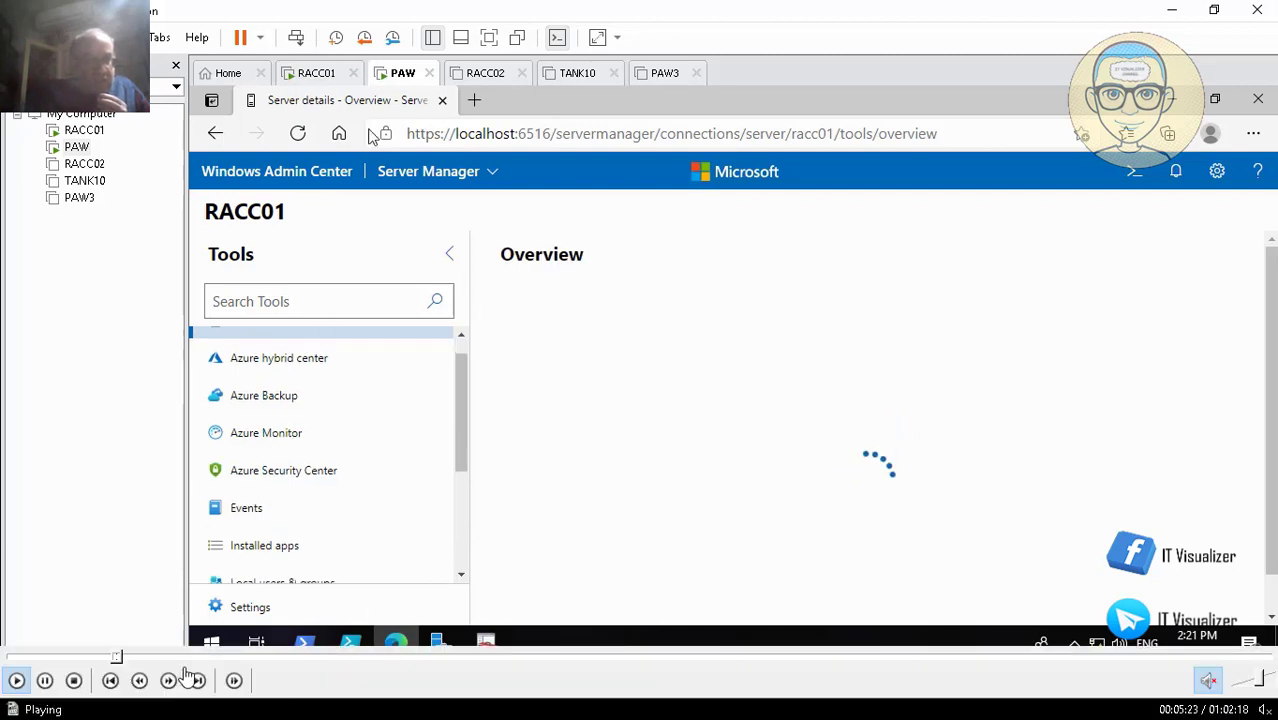
click(128, 657)
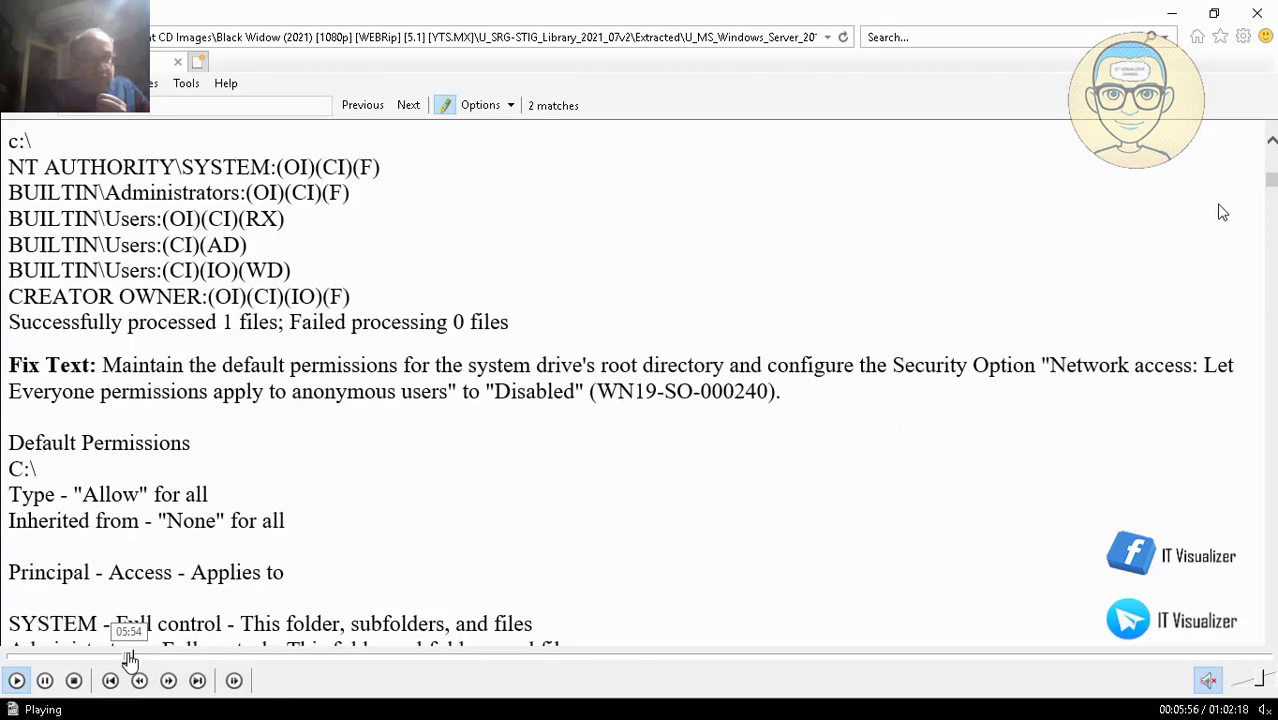
click(126, 657)
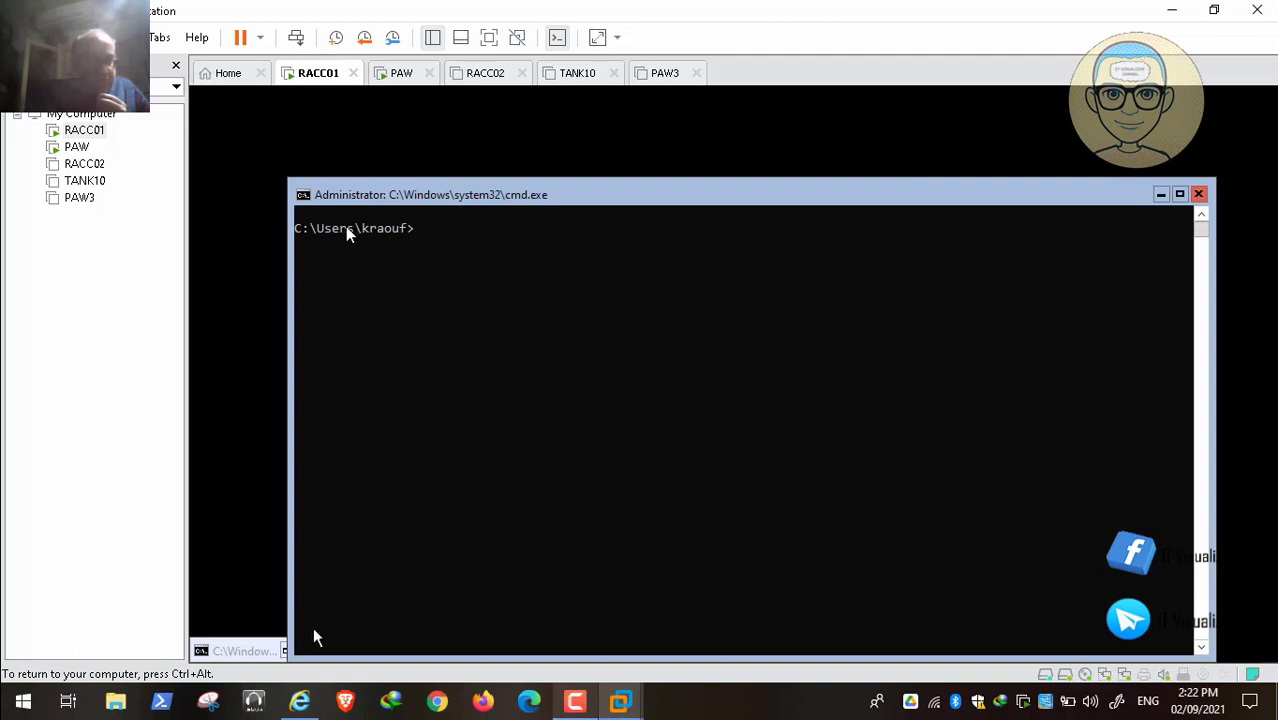
Copy the "icacls c:\" command from the V-205734 check text of the STIG document in Internet Explorer
click(300, 701)
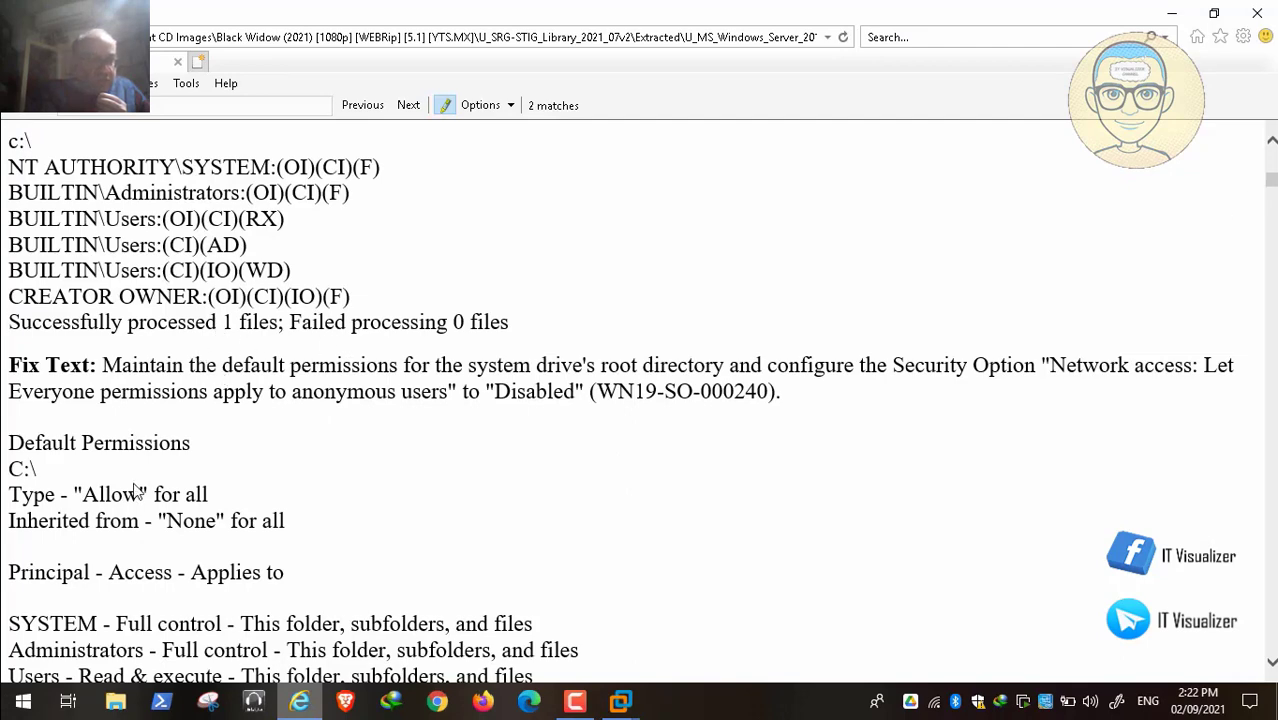
scroll(138, 500, up, 1)
scroll(134, 510, up, 2)
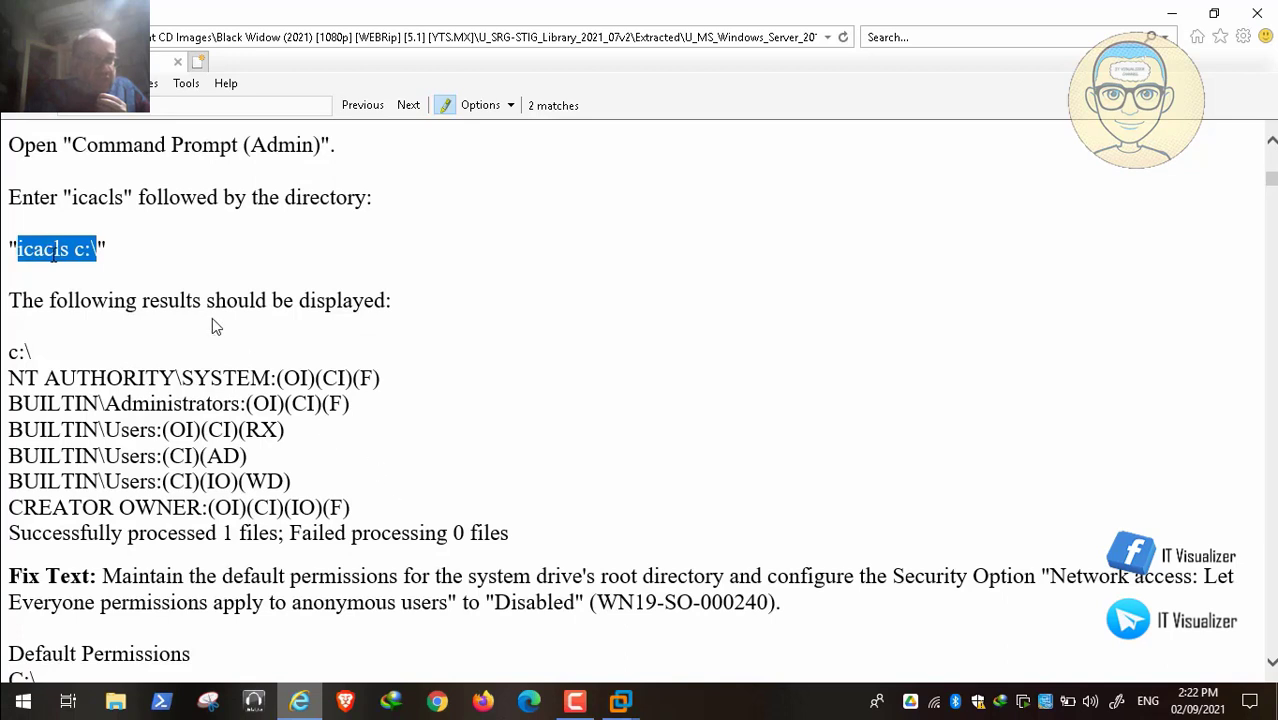
right_click(54, 255)
click(100, 287)
Switch to the RACC01 virtual machine and run icacls c:\ in its administrator command prompt
click(620, 700)
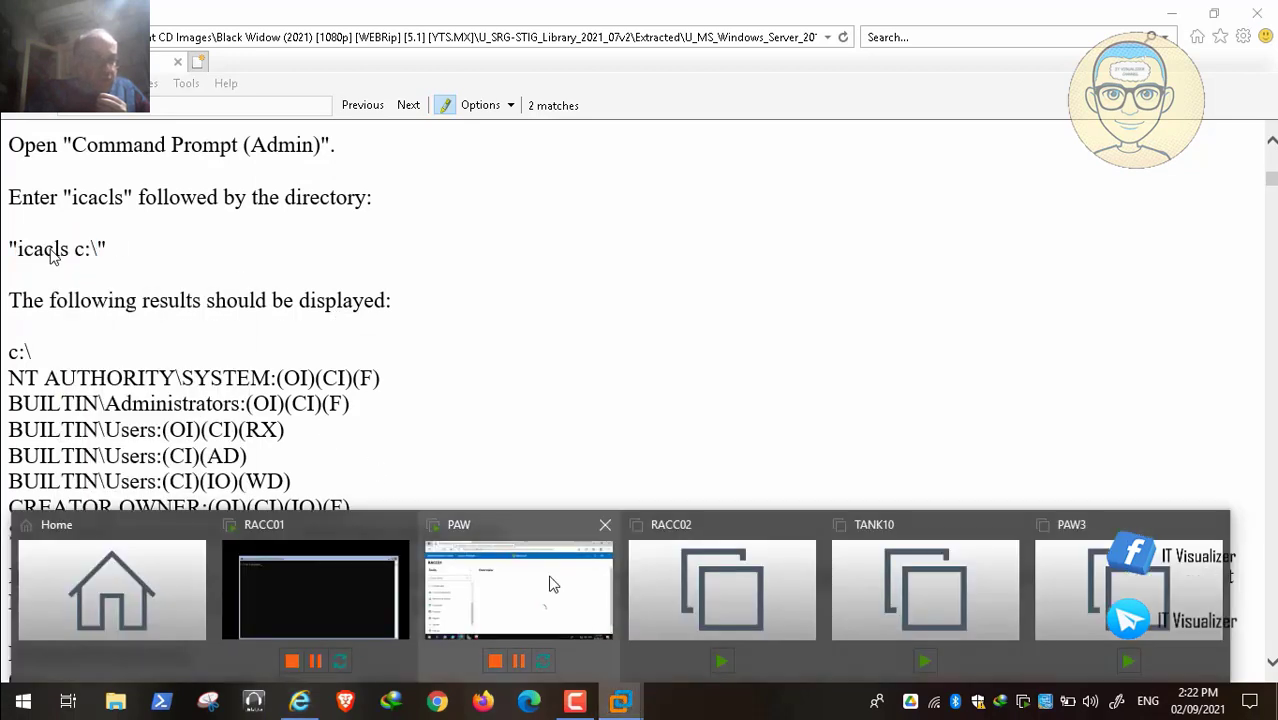
click(352, 579)
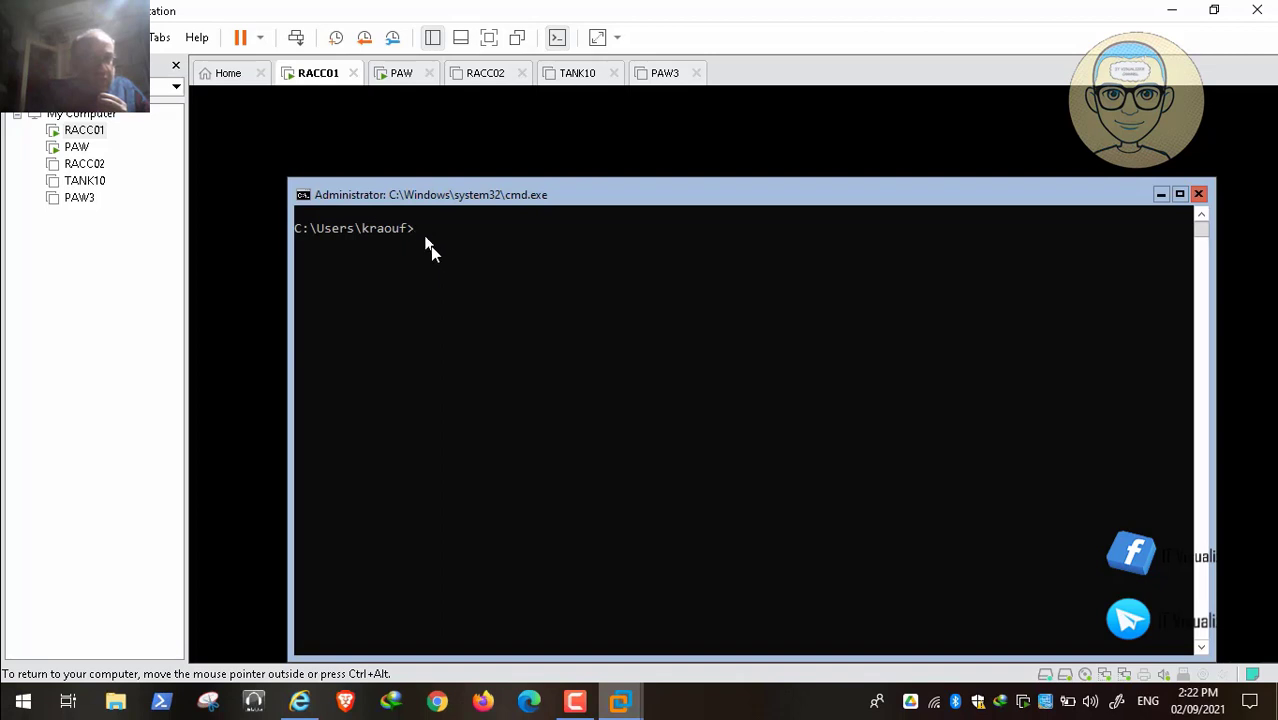
click(430, 246)
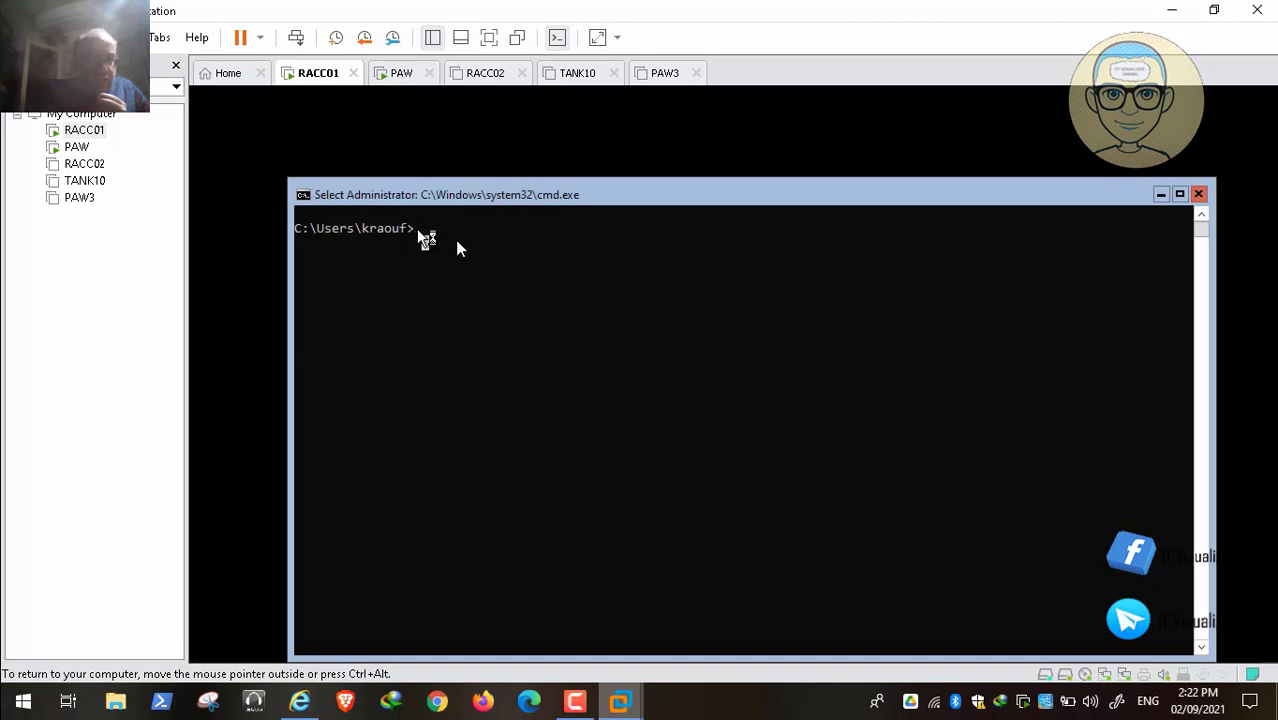
key(Escape)
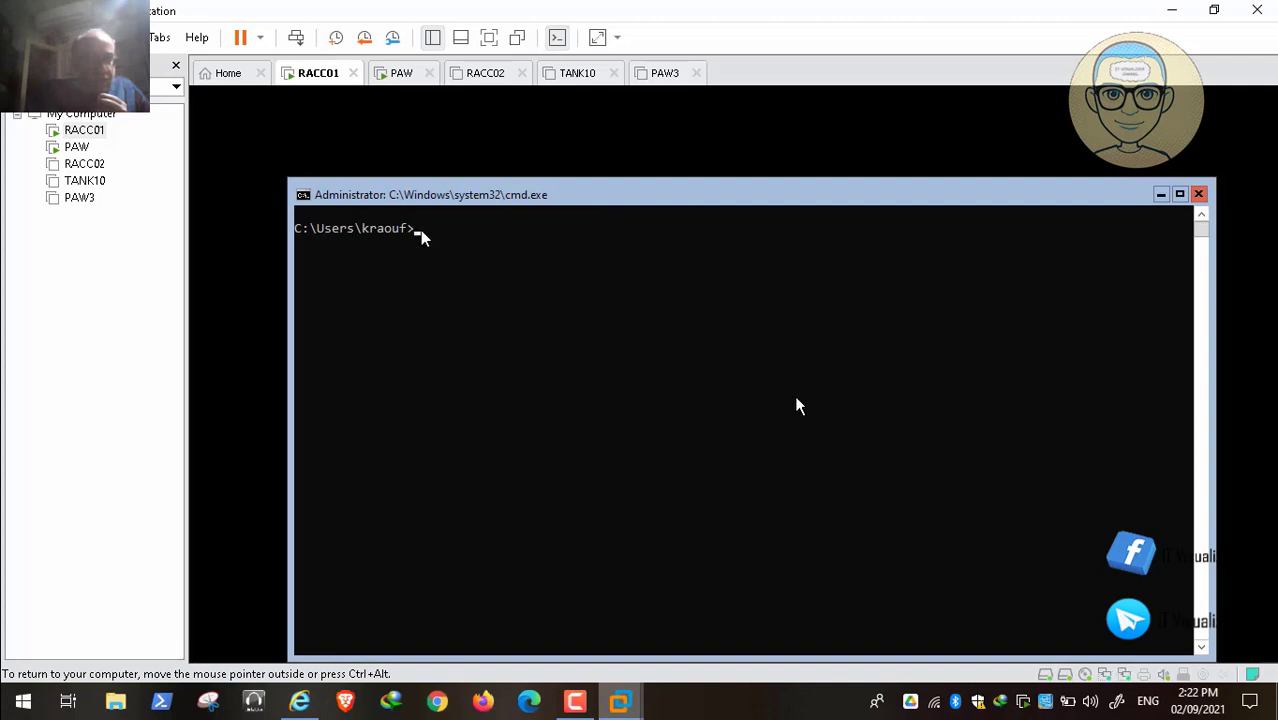
drag(655, 192, 668, 134)
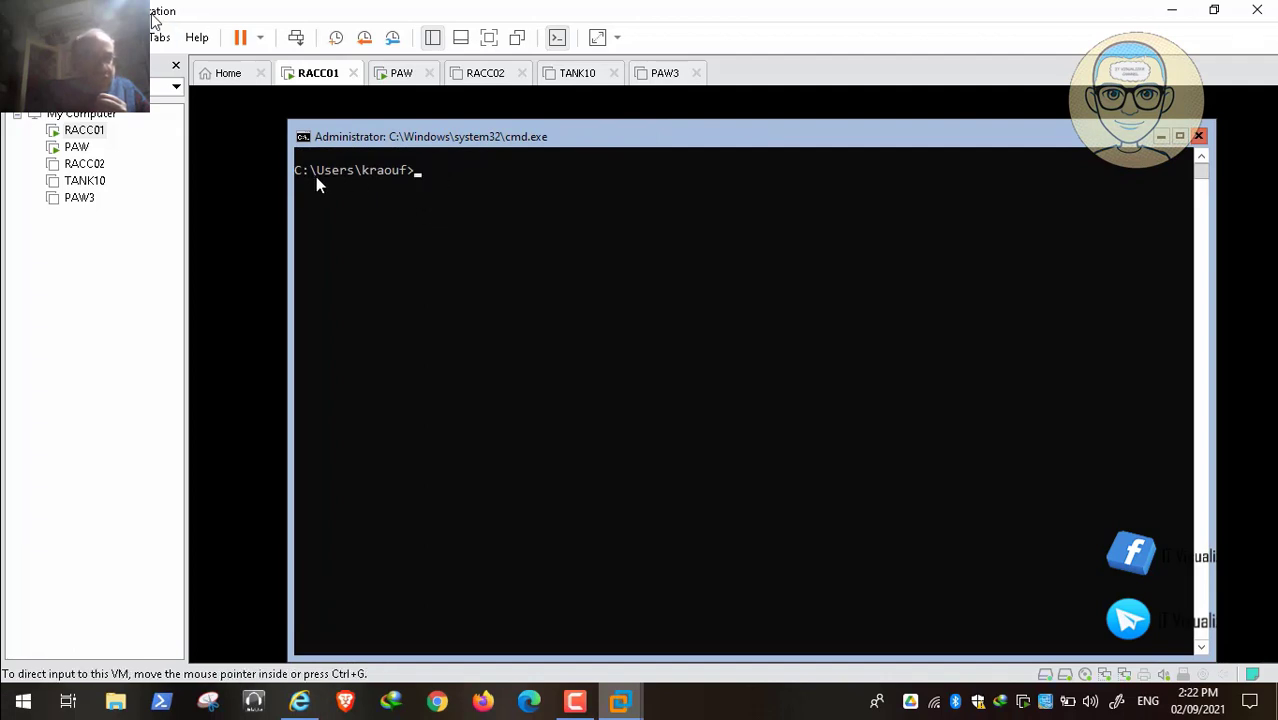
click(52, 38)
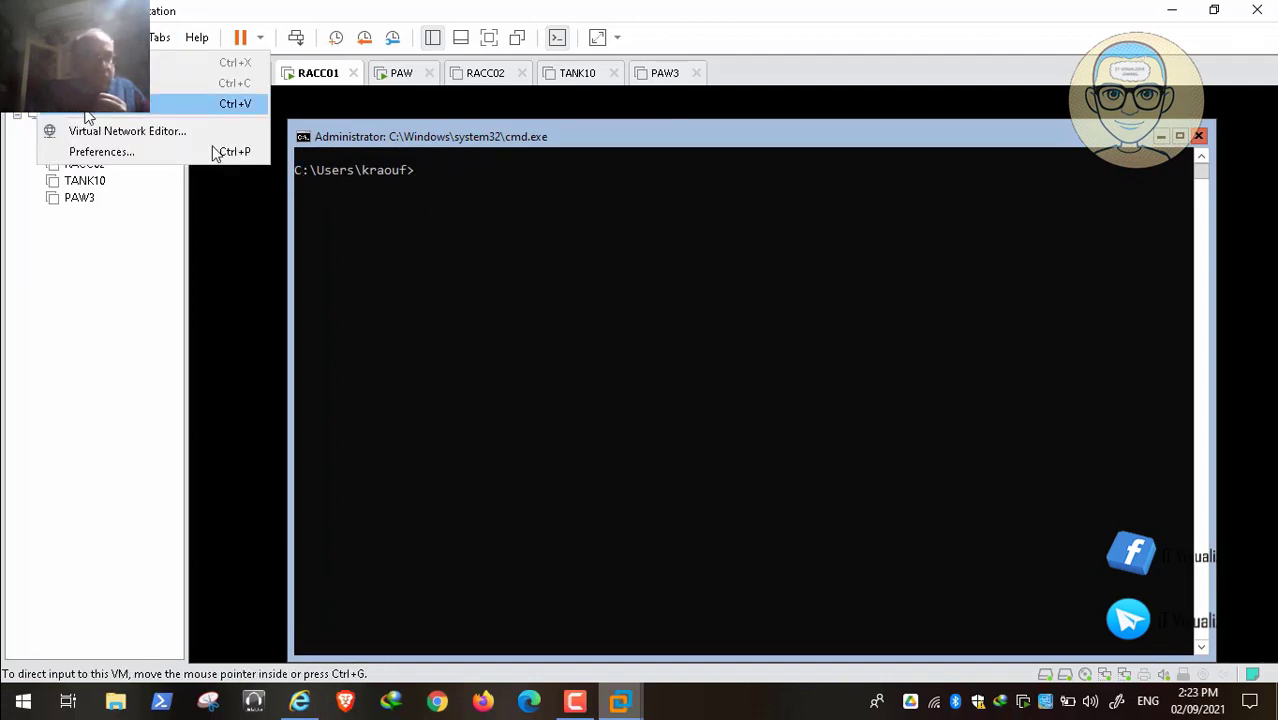
click(388, 165)
text(icacls c:\)
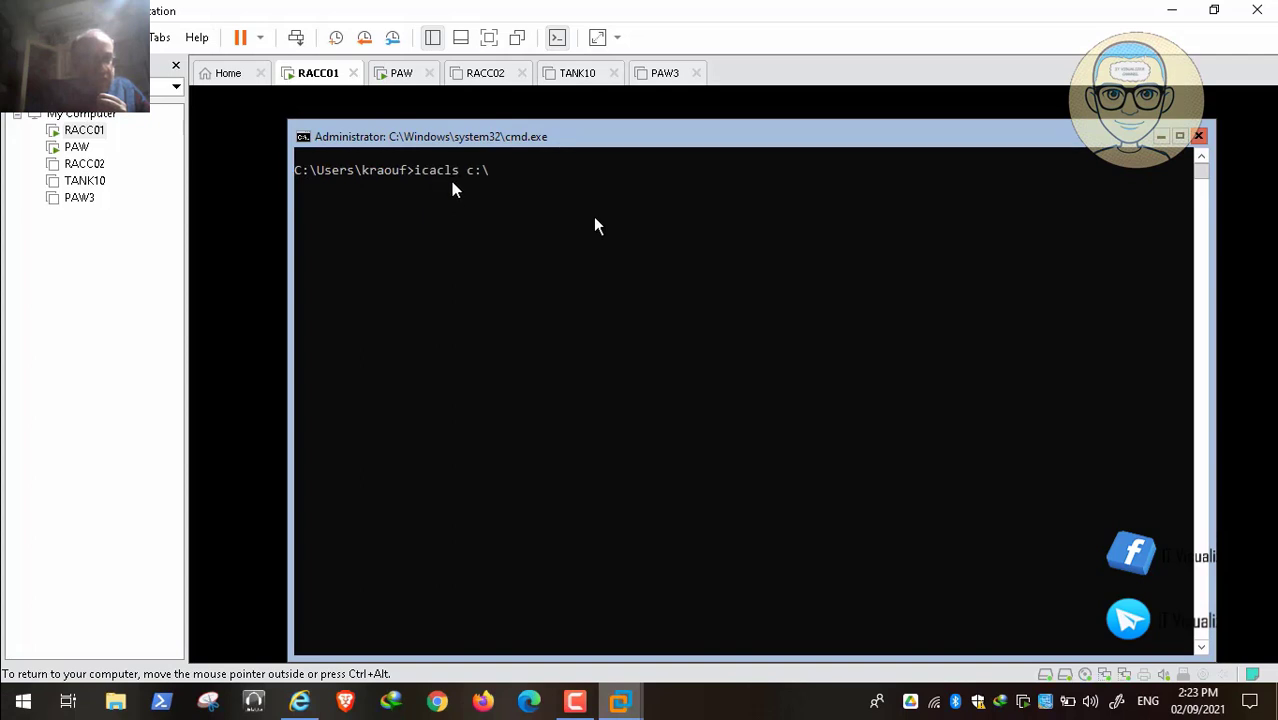
key(Return)
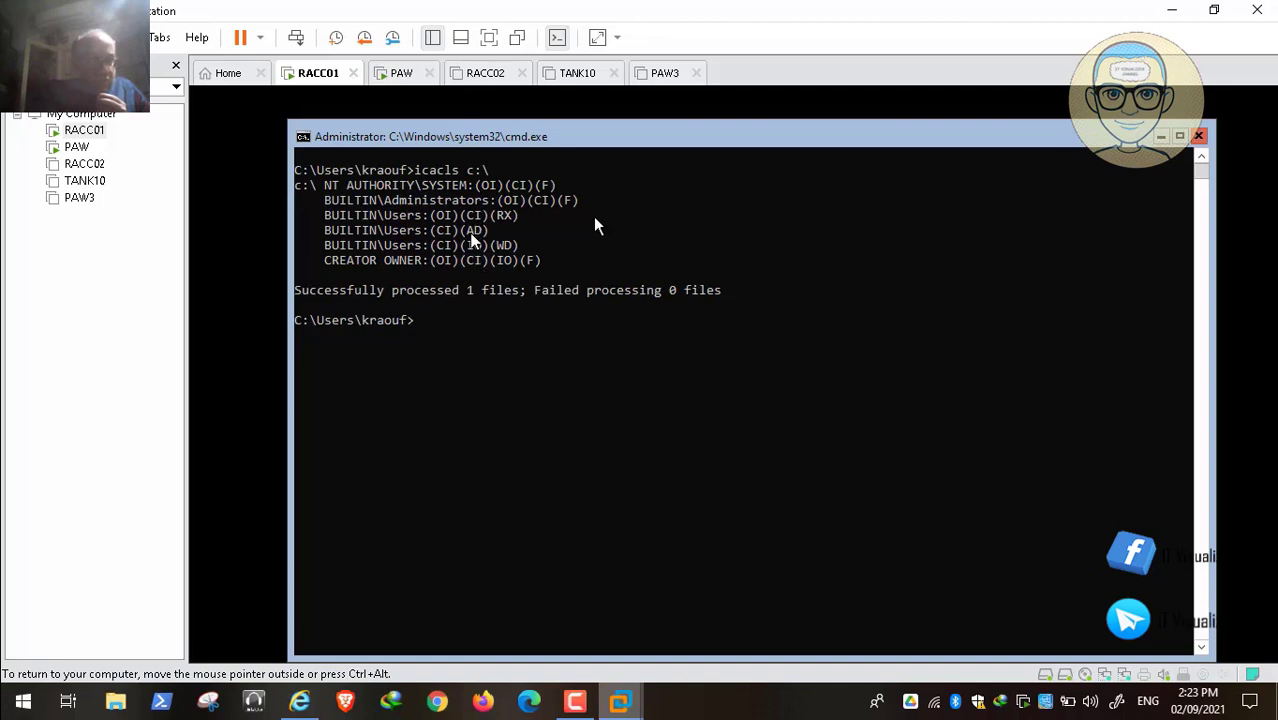
Pause the Video24.mp4 playback, leave full screen and minimize the player to reach the host desktop
click(15, 686)
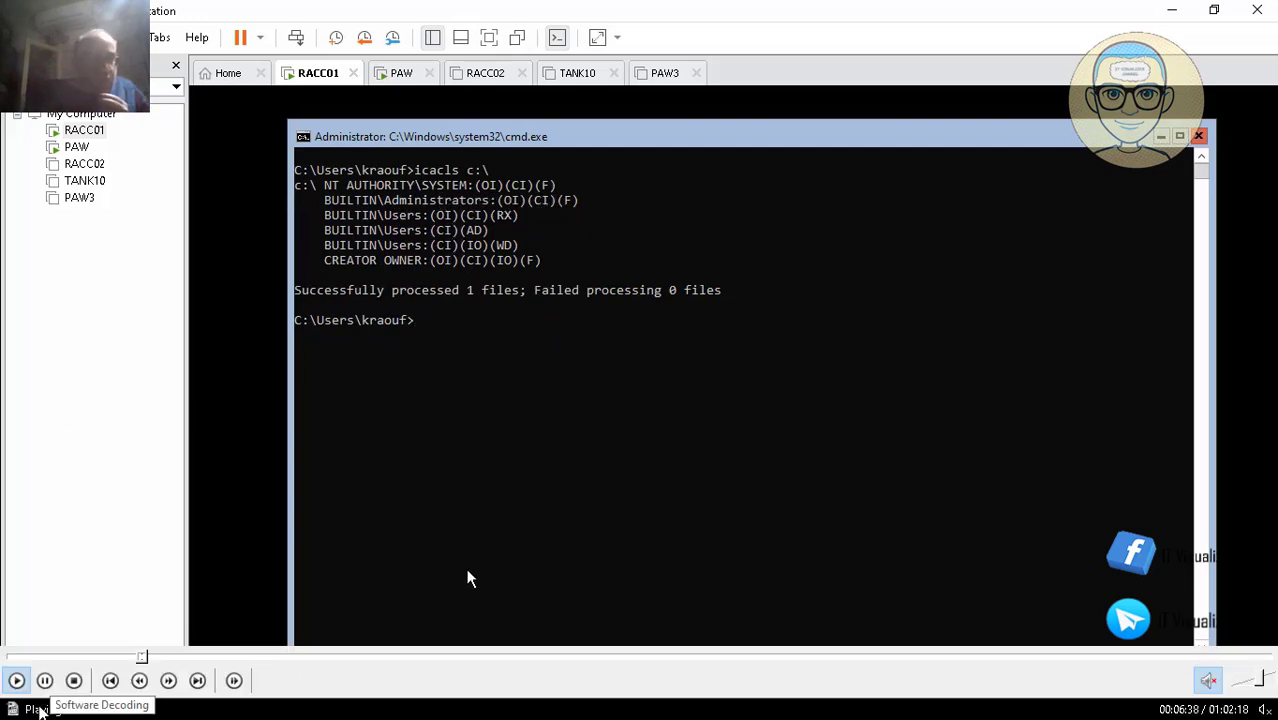
click(45, 681)
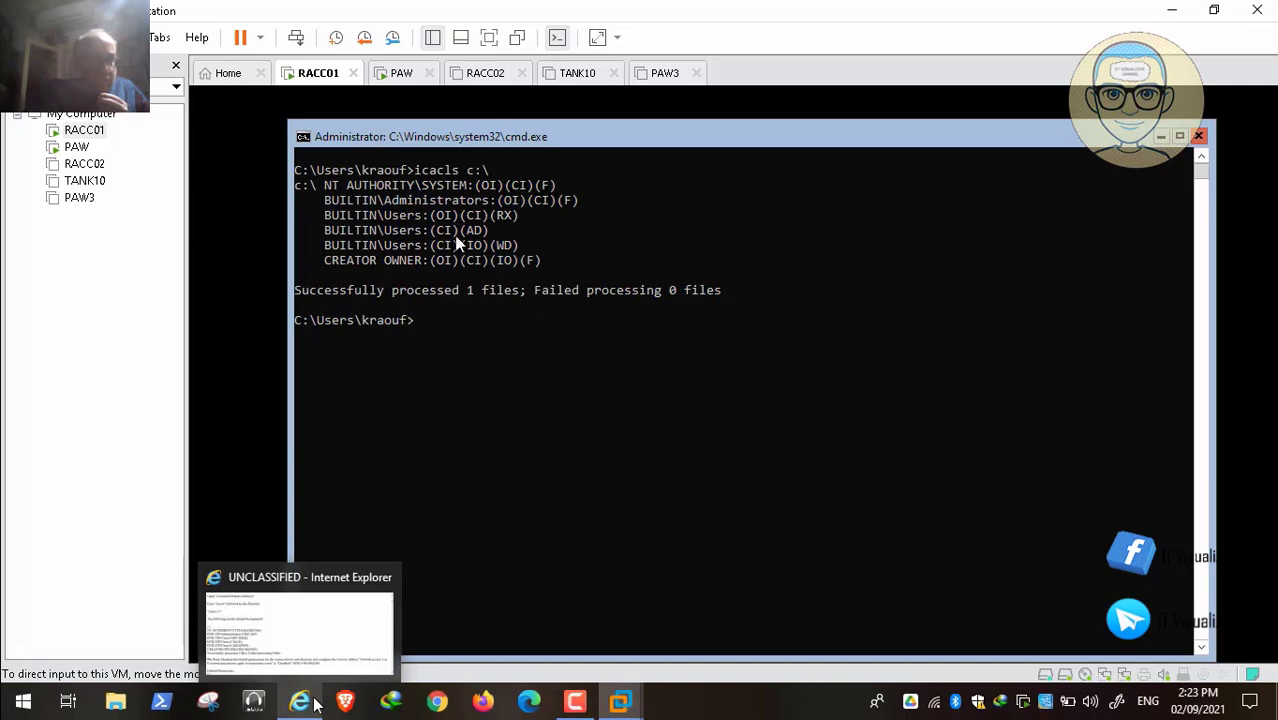
double_click(448, 218)
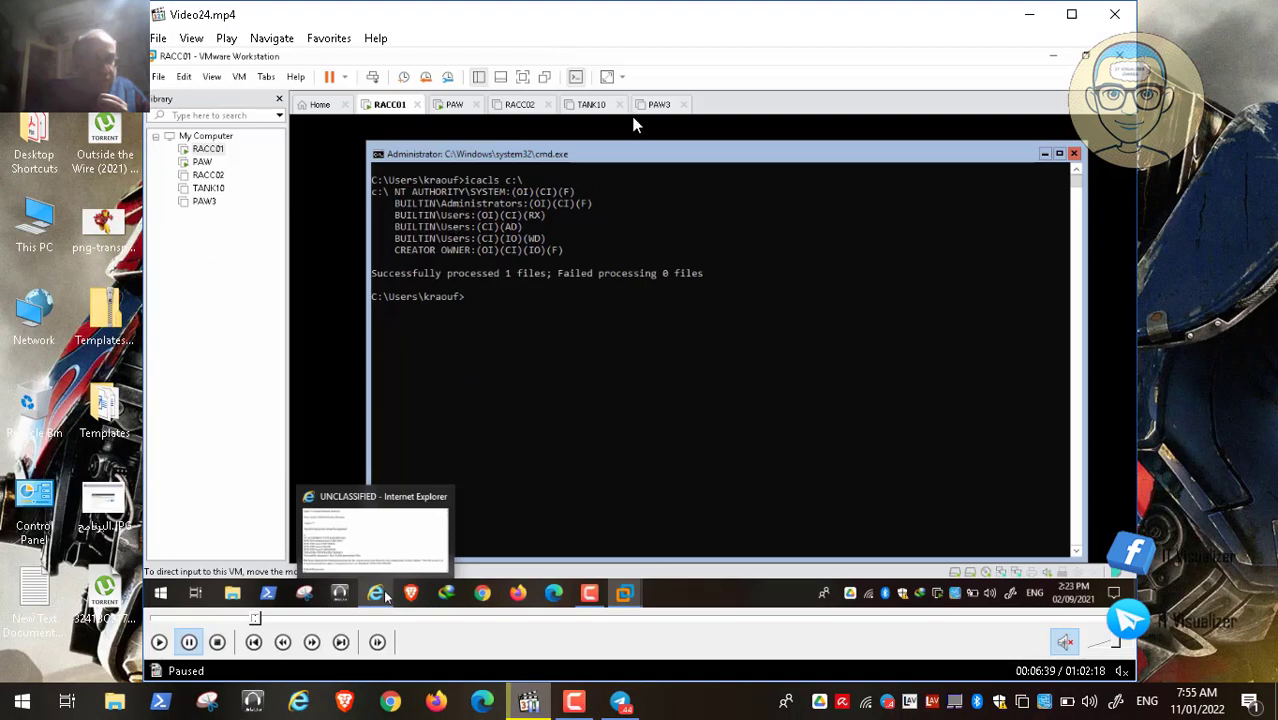
click(1035, 15)
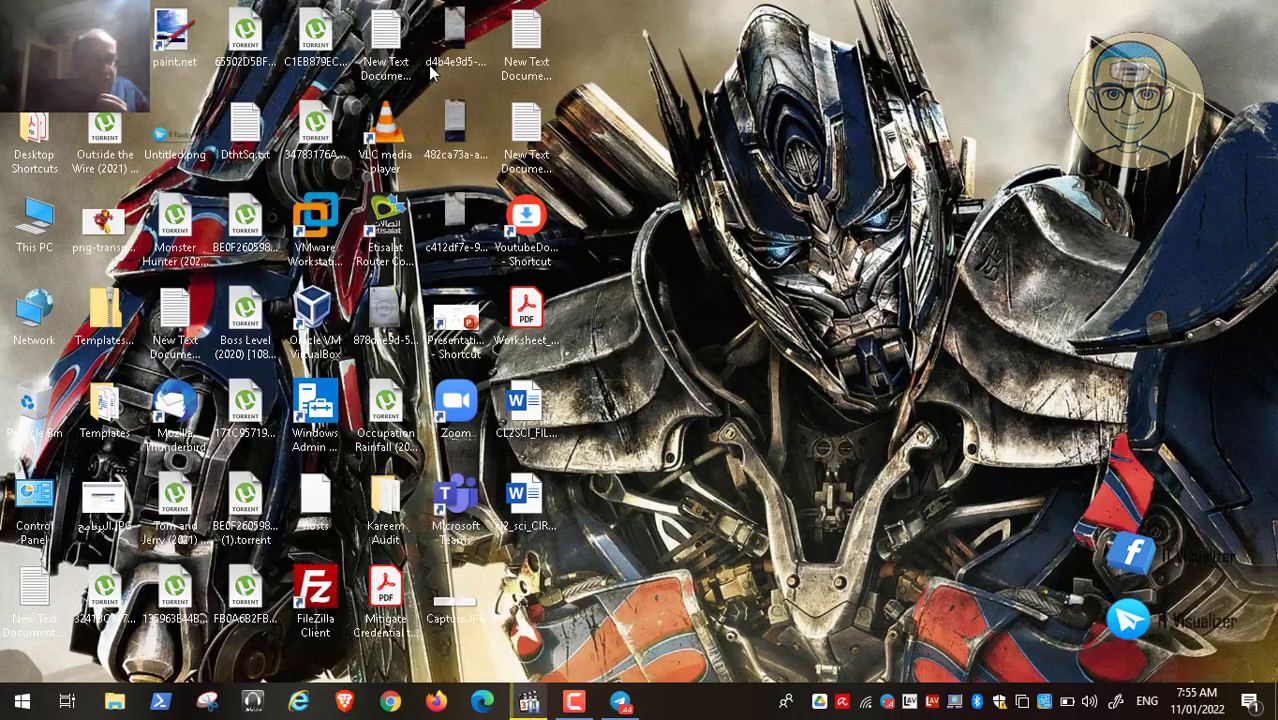
View the advanced security permissions of the System (C:) drive from This PC, and close its properties without changes
double_click(37, 222)
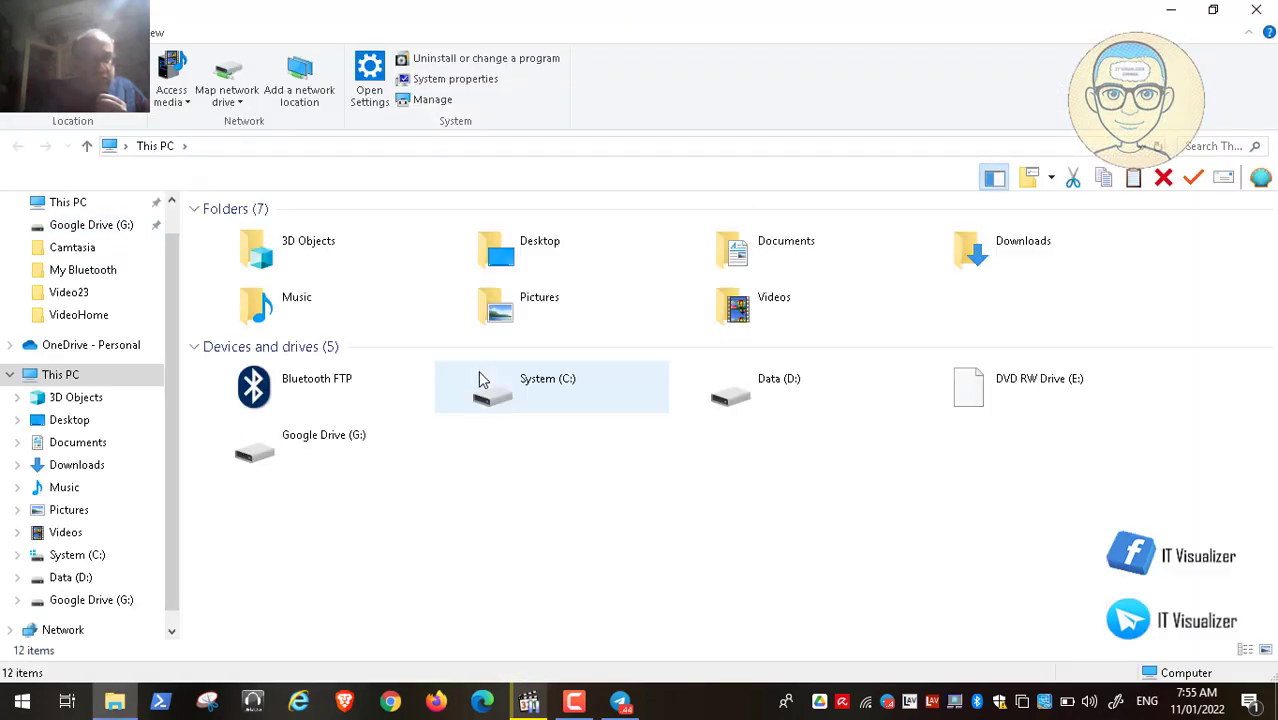
click(498, 398)
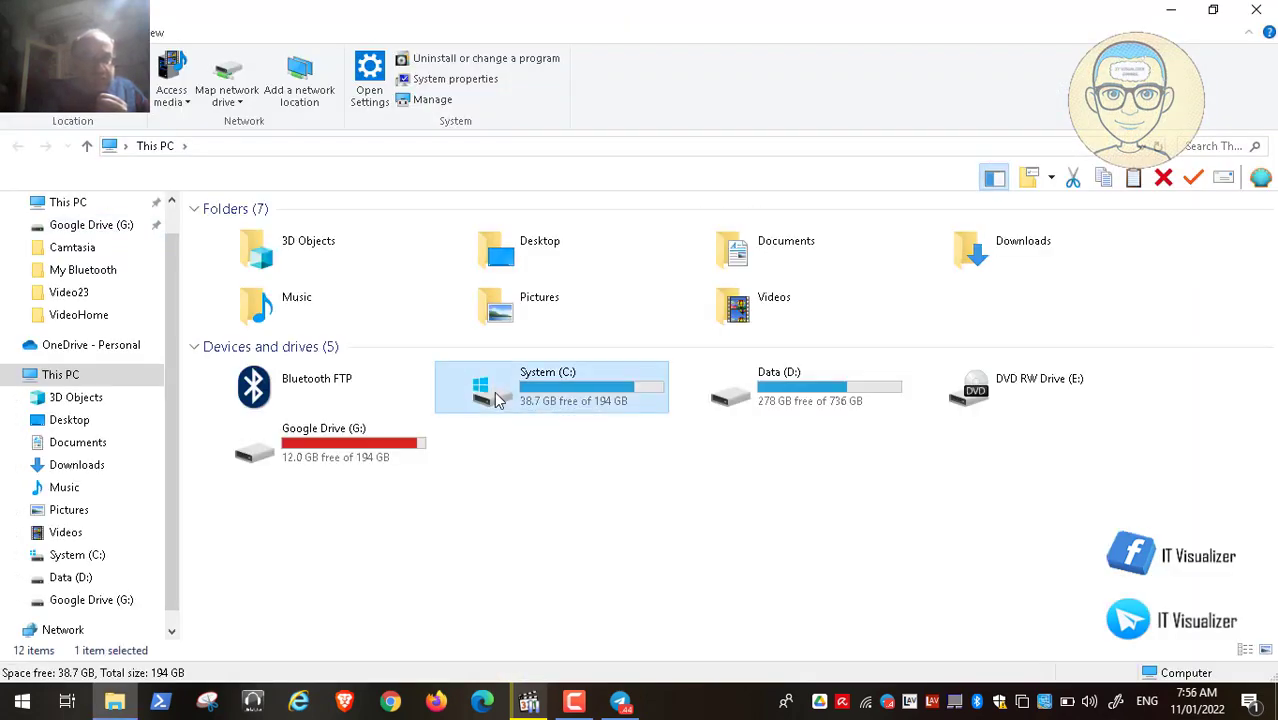
right_click(498, 398)
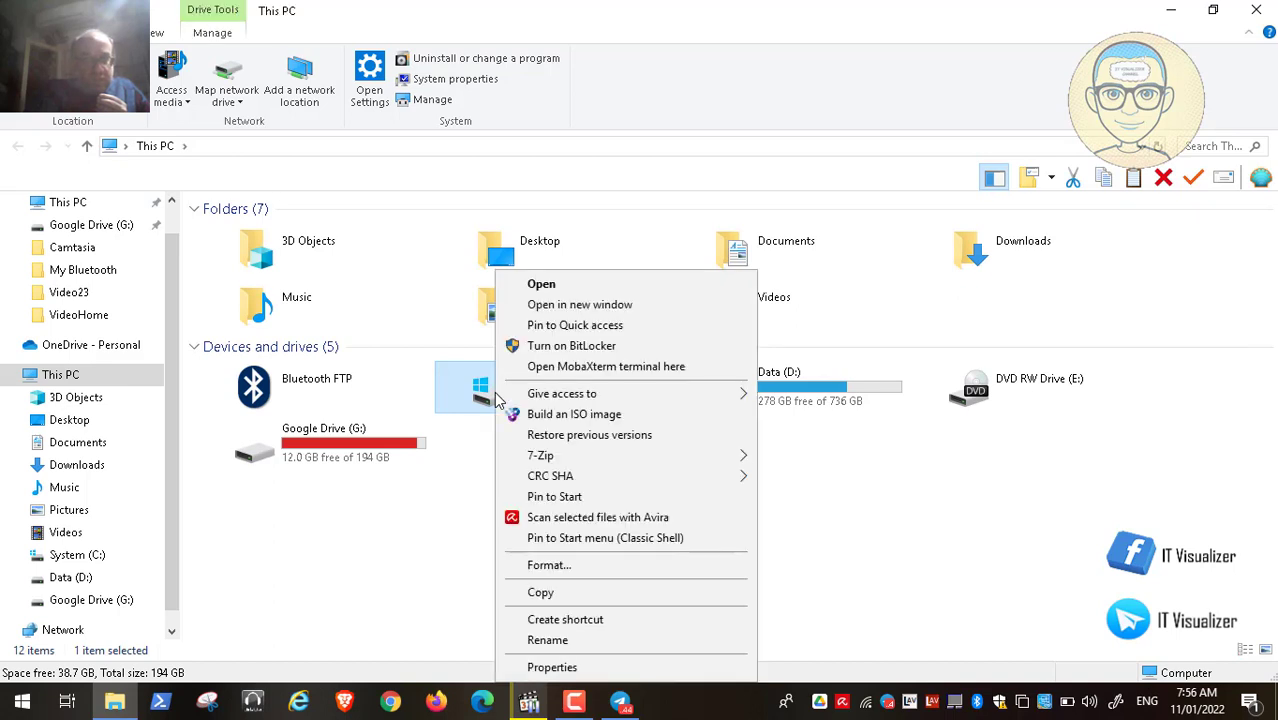
click(570, 668)
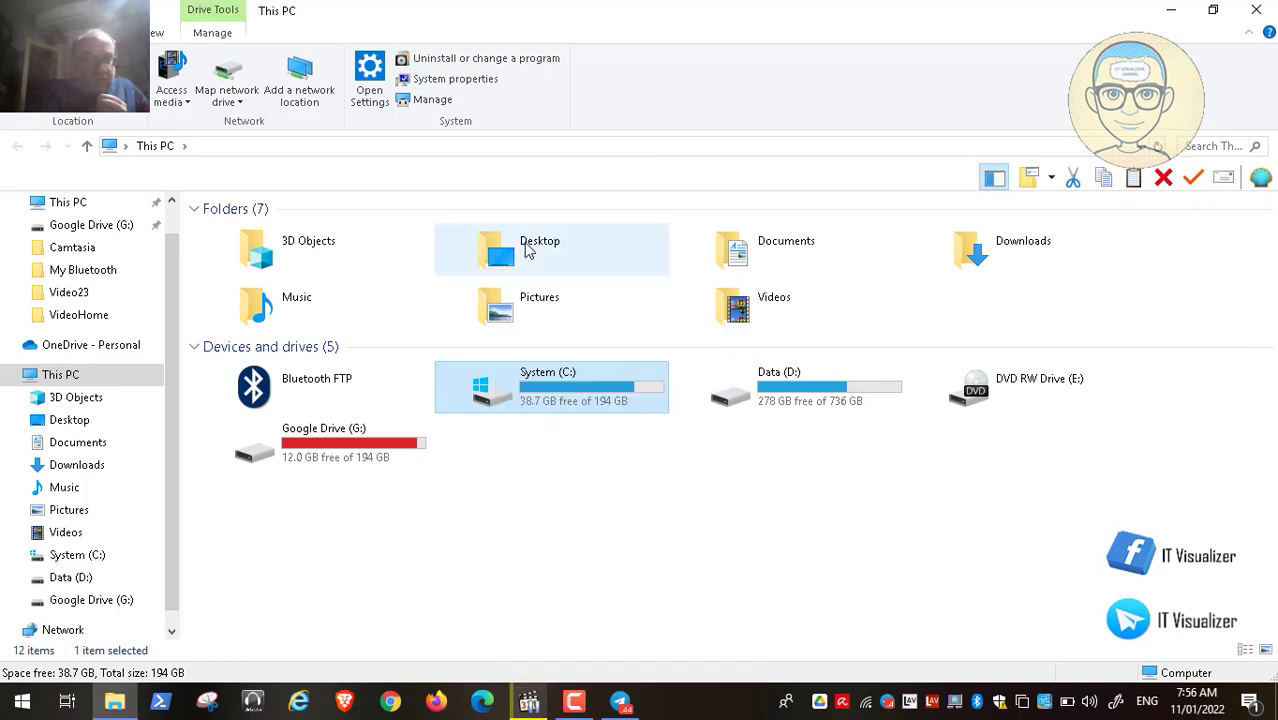
click(563, 254)
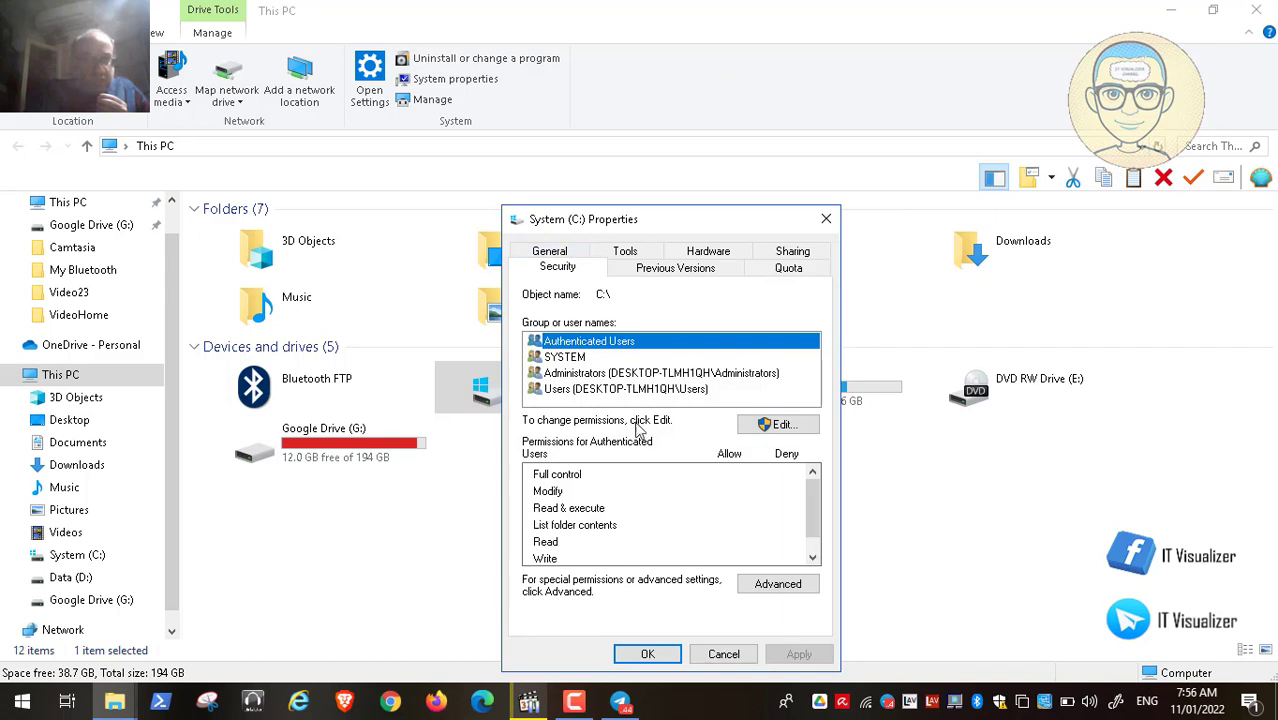
click(787, 583)
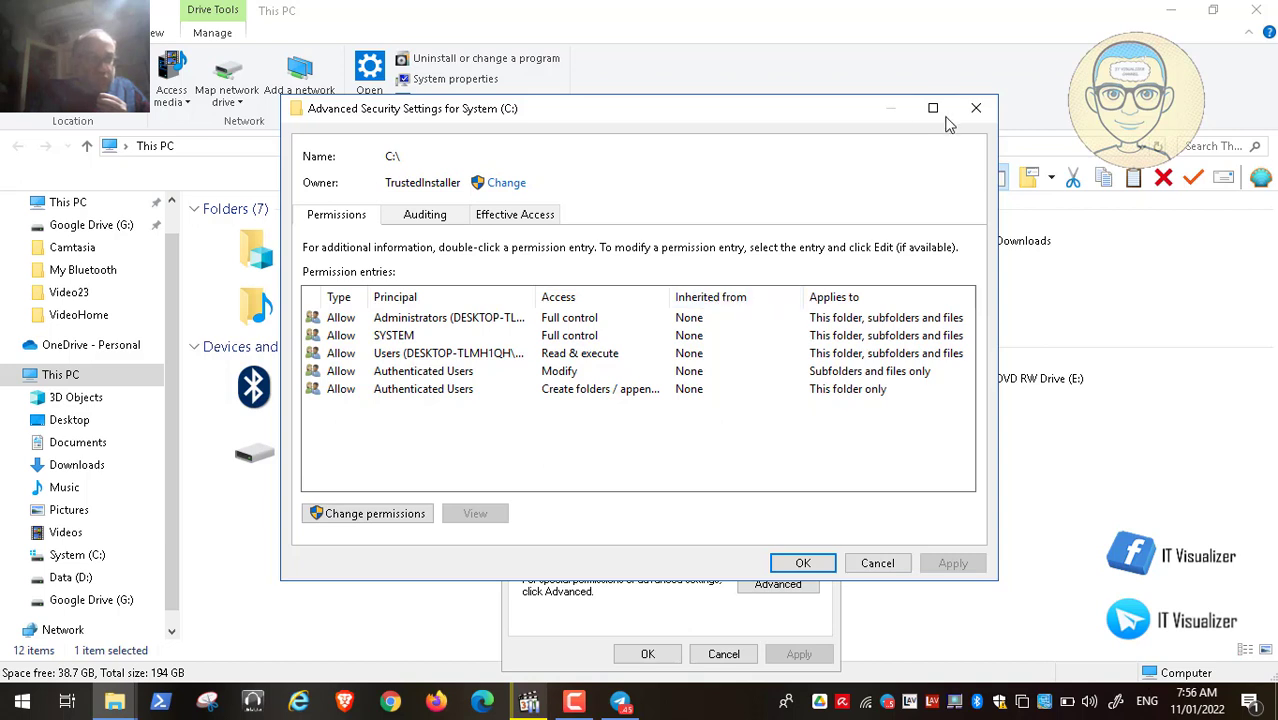
click(977, 110)
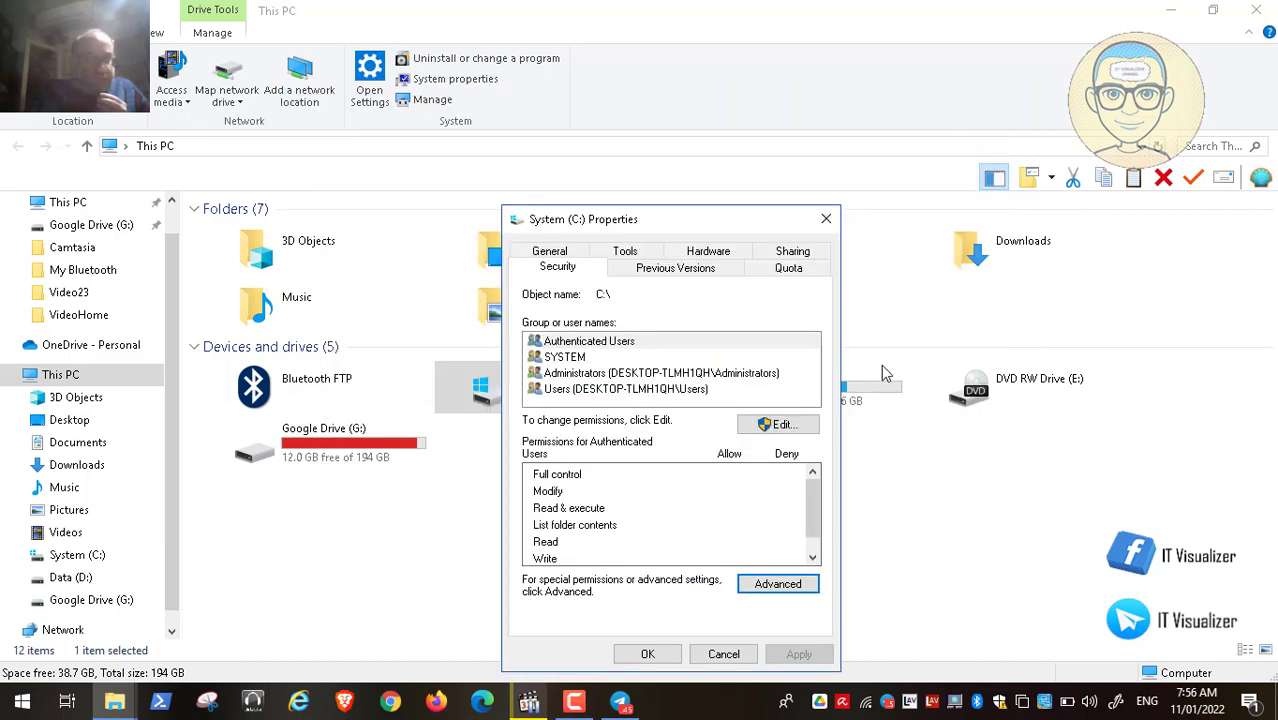
click(724, 654)
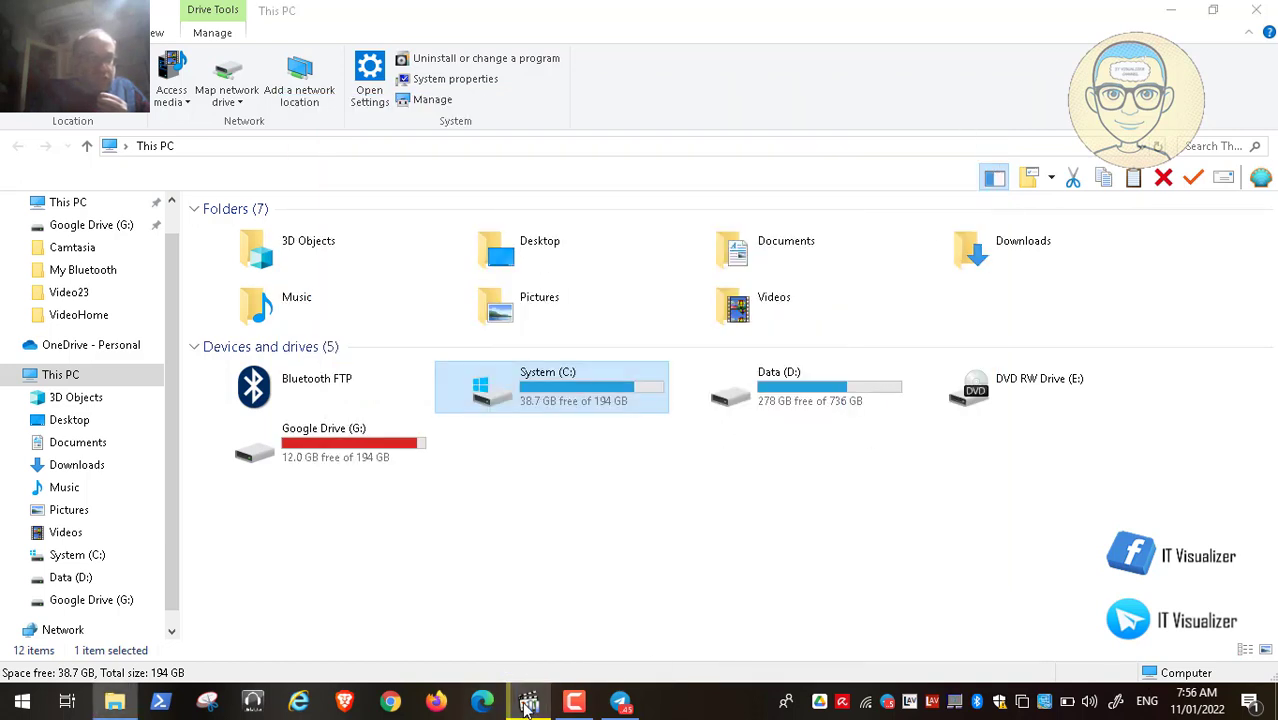
Return to the video player in full screen and resume playback to read the STIG's default C:\ permissions
click(529, 702)
double_click(432, 399)
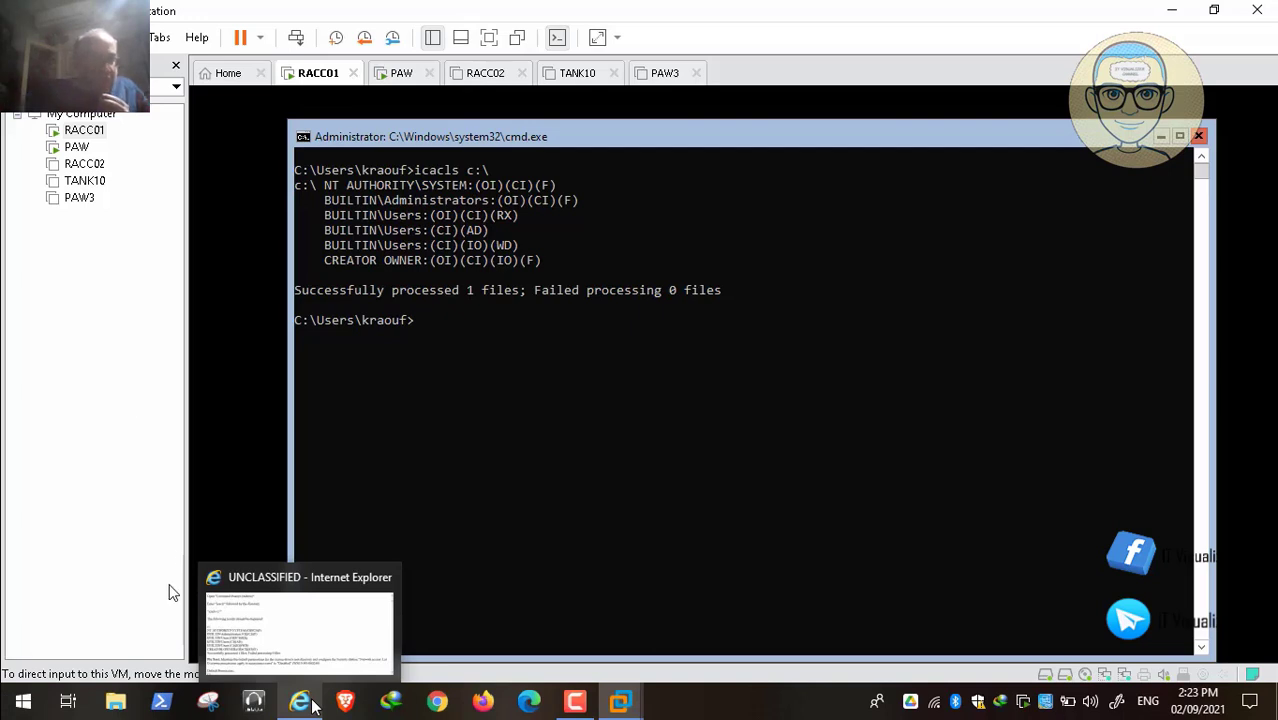
mouse_move(184, 690)
click(17, 682)
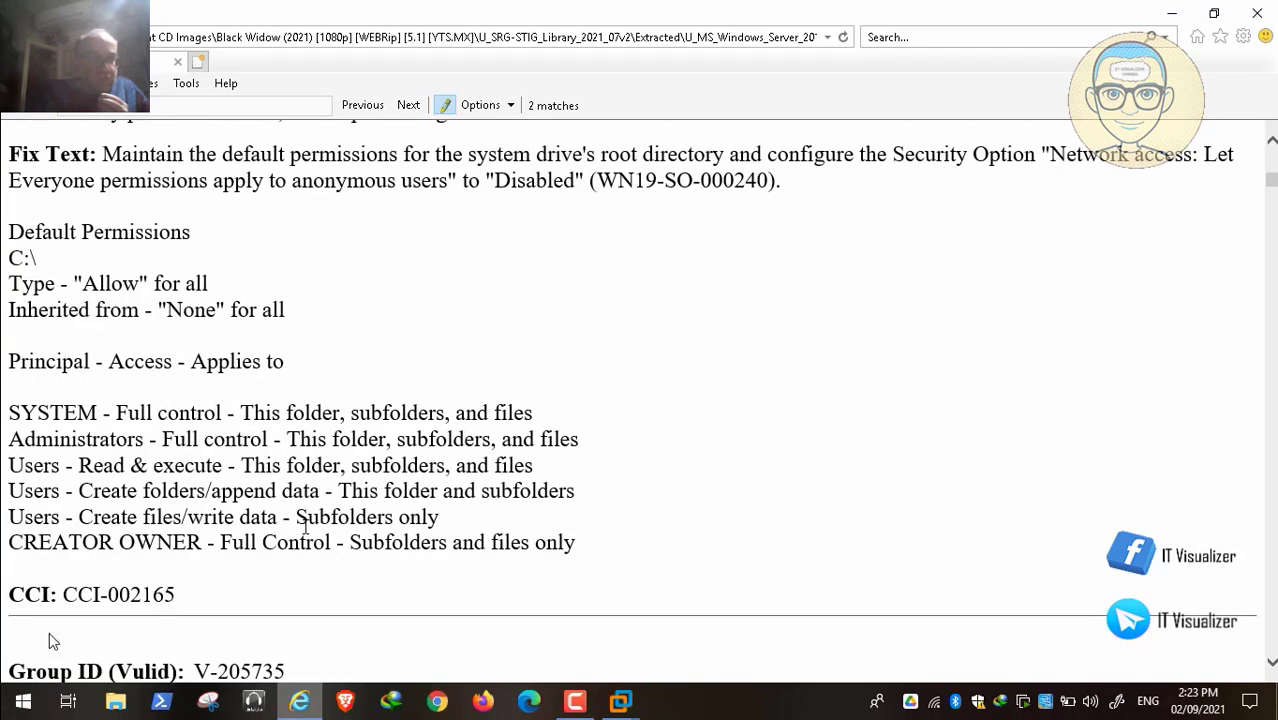
mouse_move(45, 680)
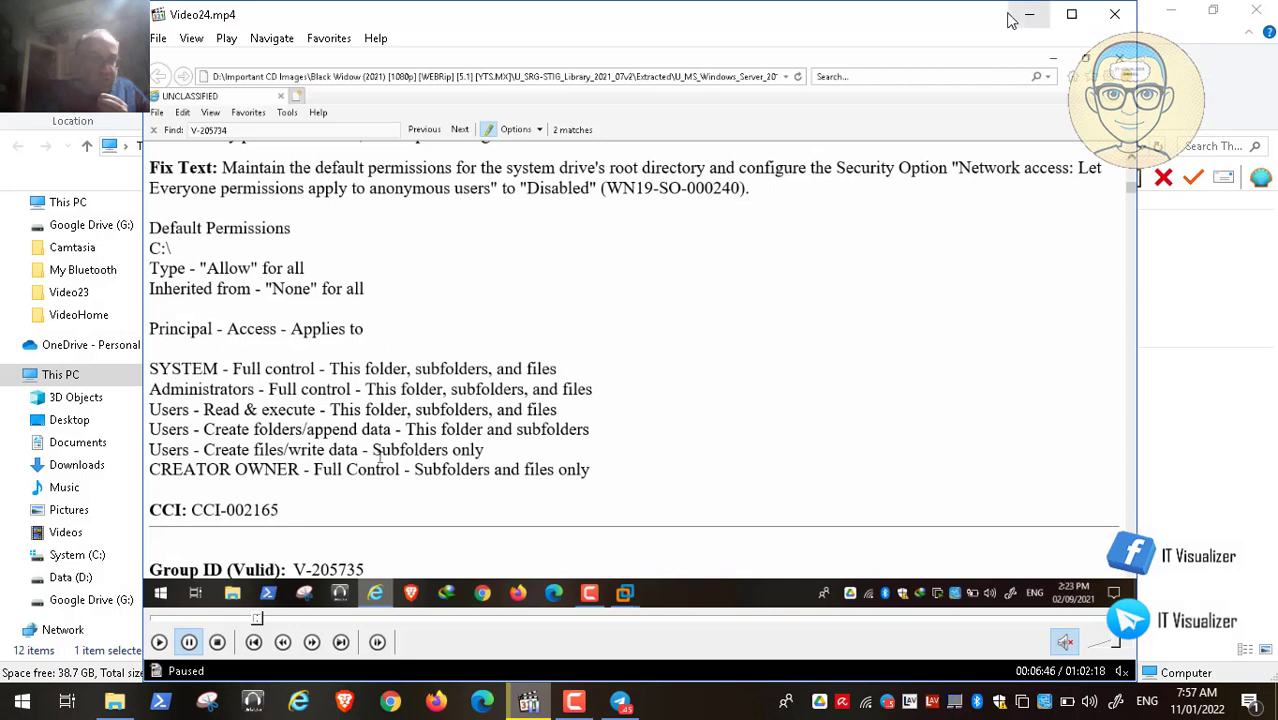
Minimize the player, reopen System (C:)'s advanced security settings and review each permission entry from Administrators to Authenticated Users
click(1028, 15)
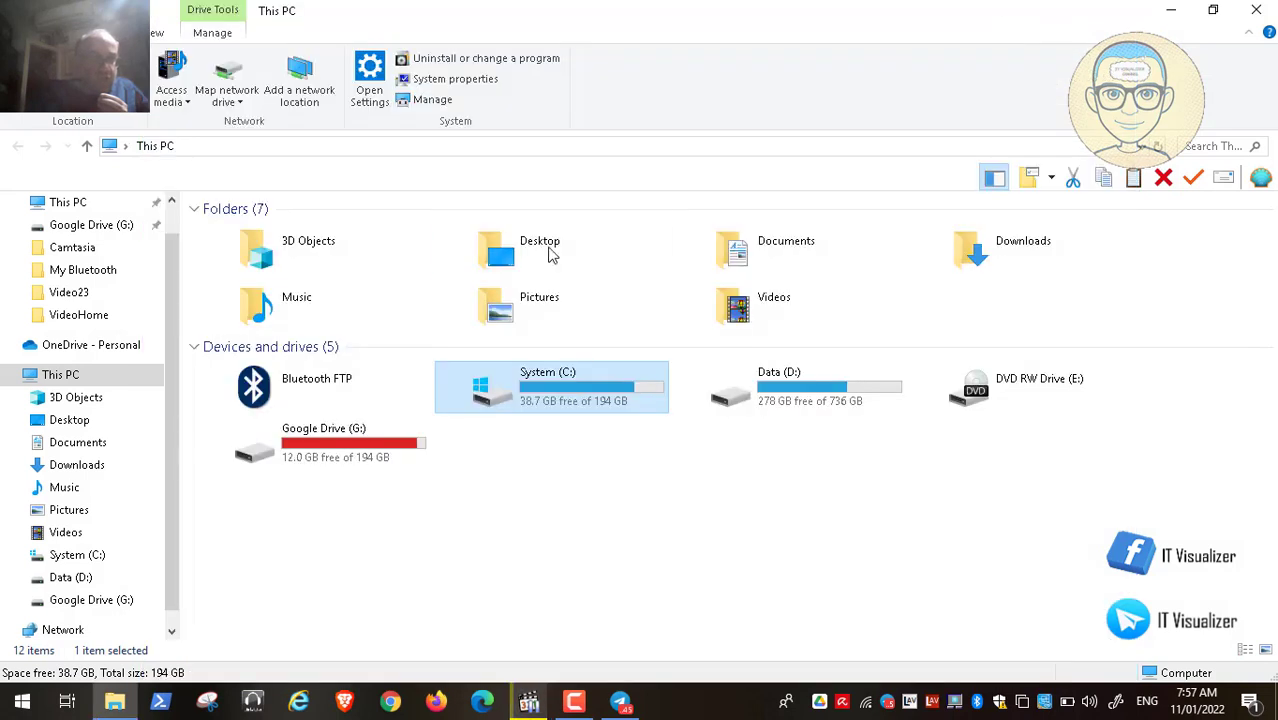
right_click(530, 400)
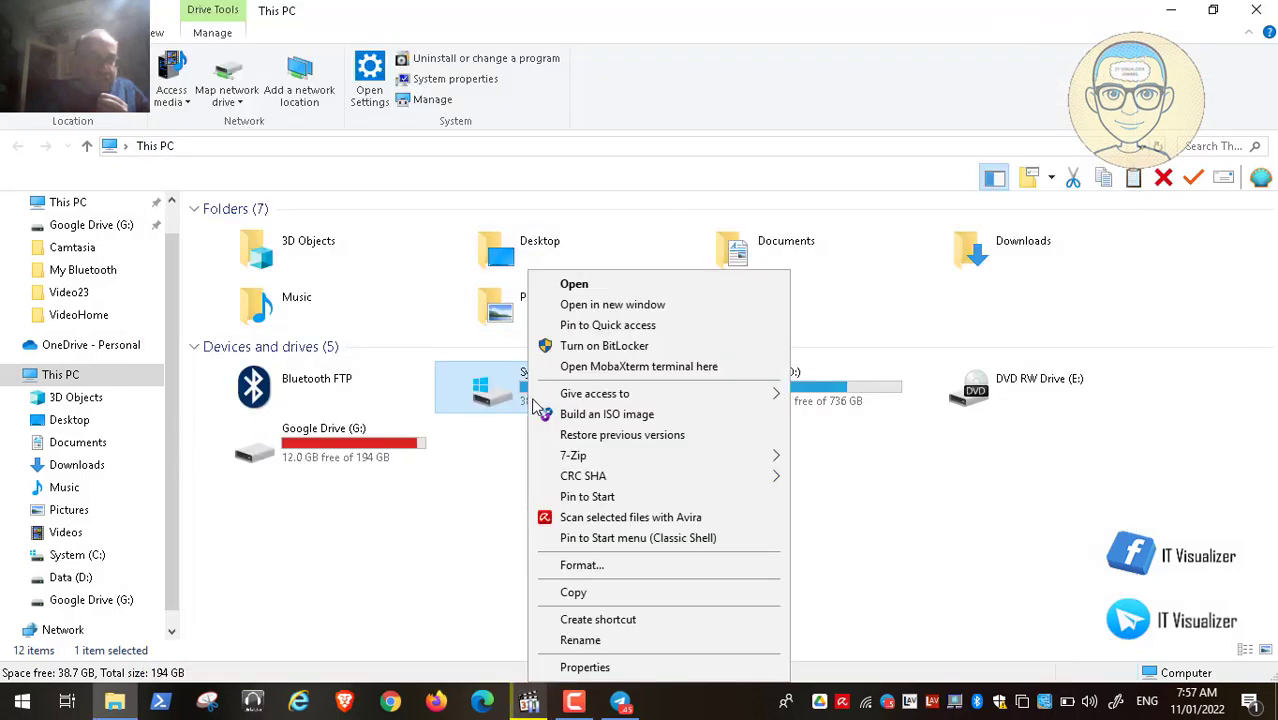
click(590, 667)
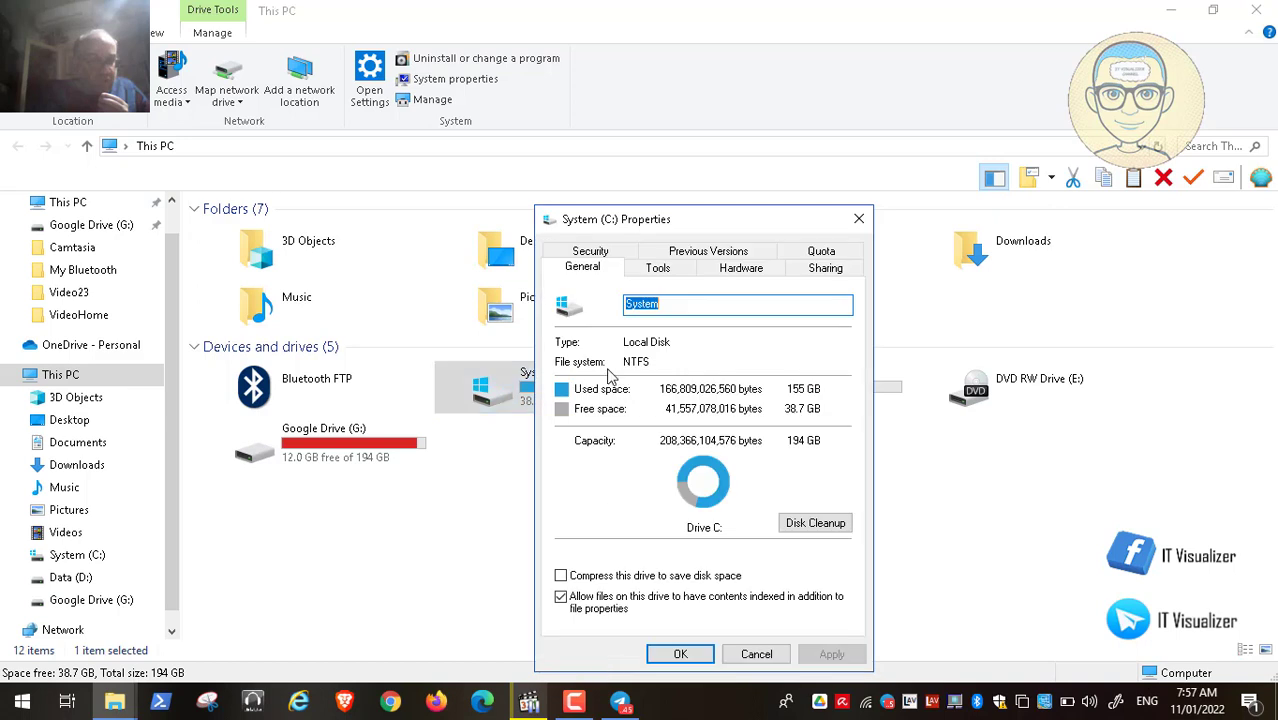
click(598, 251)
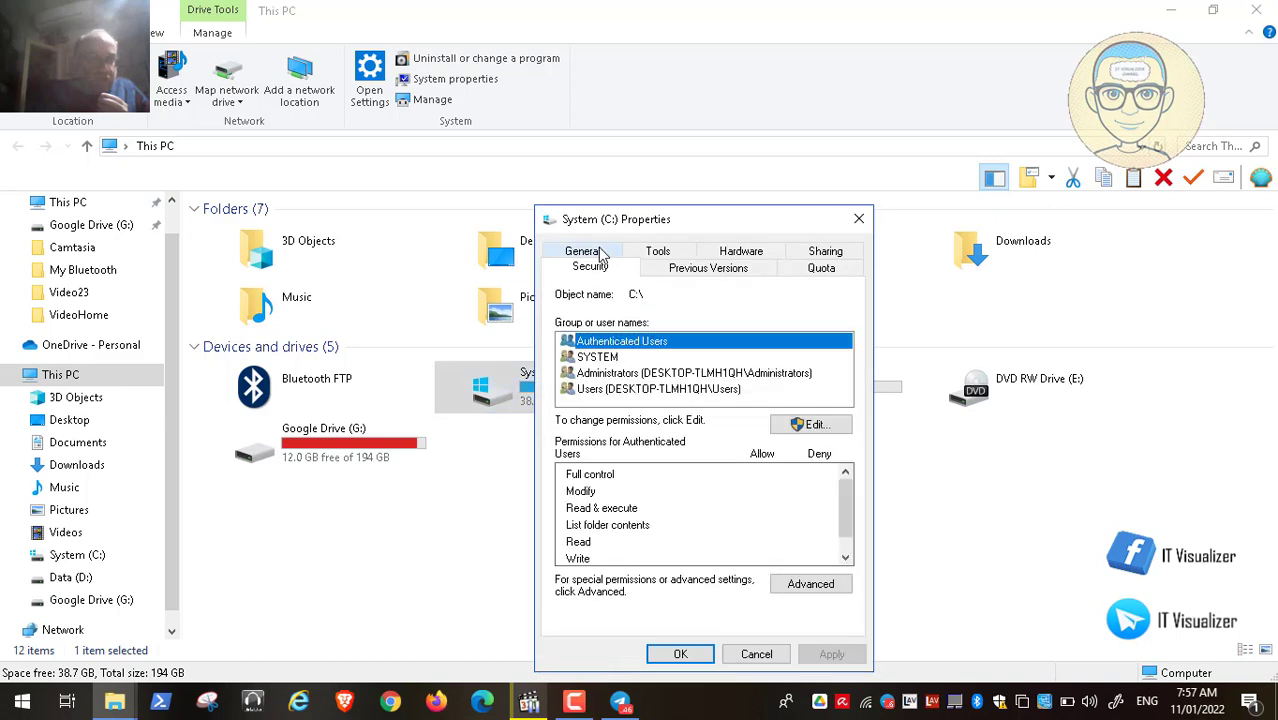
click(810, 584)
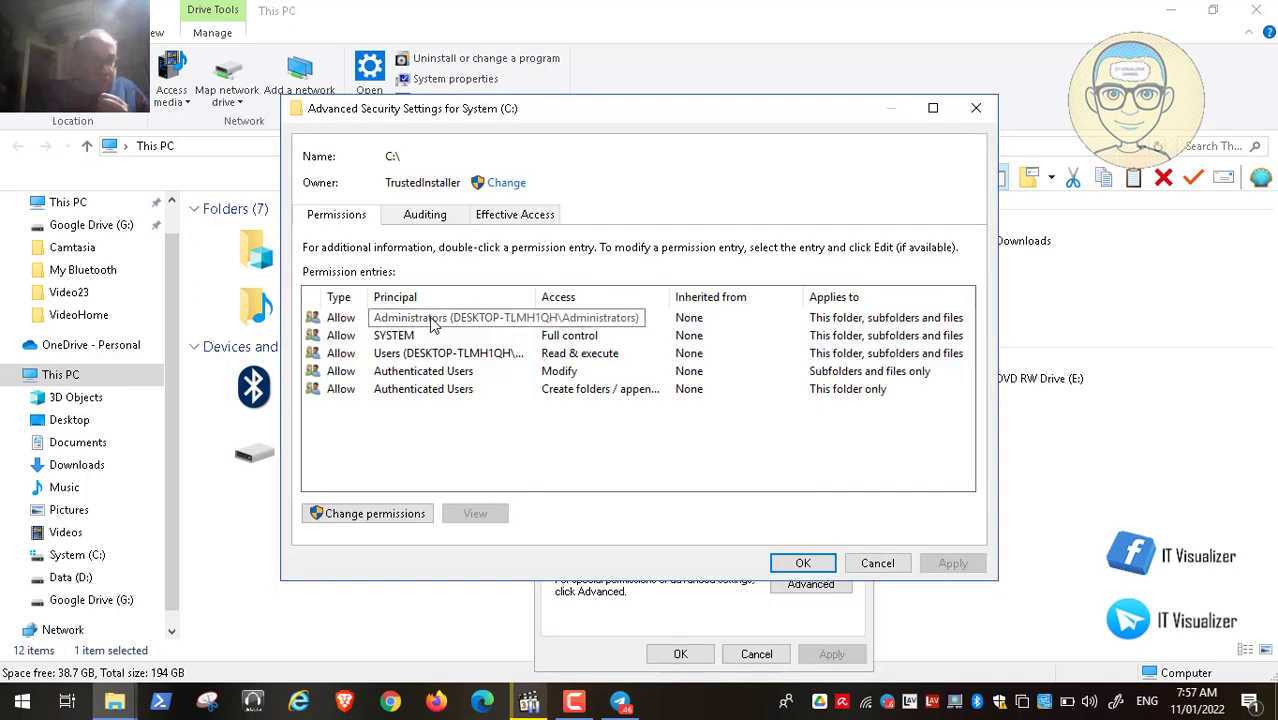
click(481, 318)
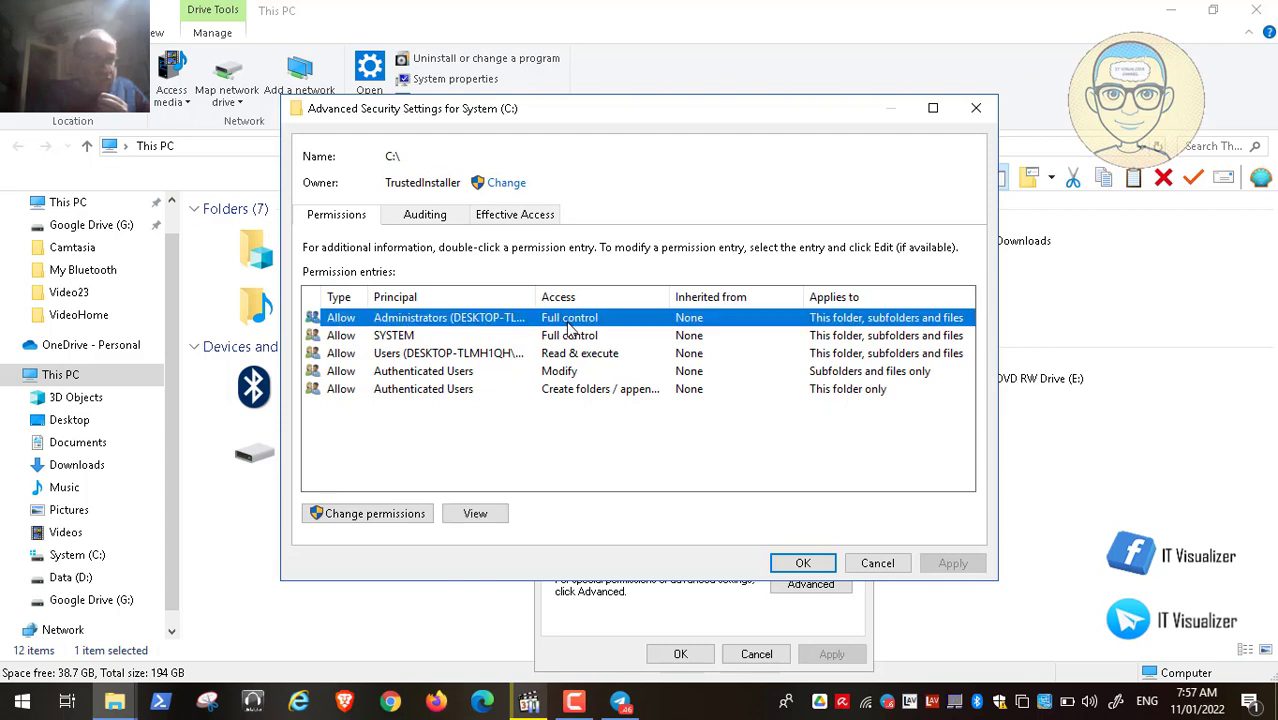
click(415, 336)
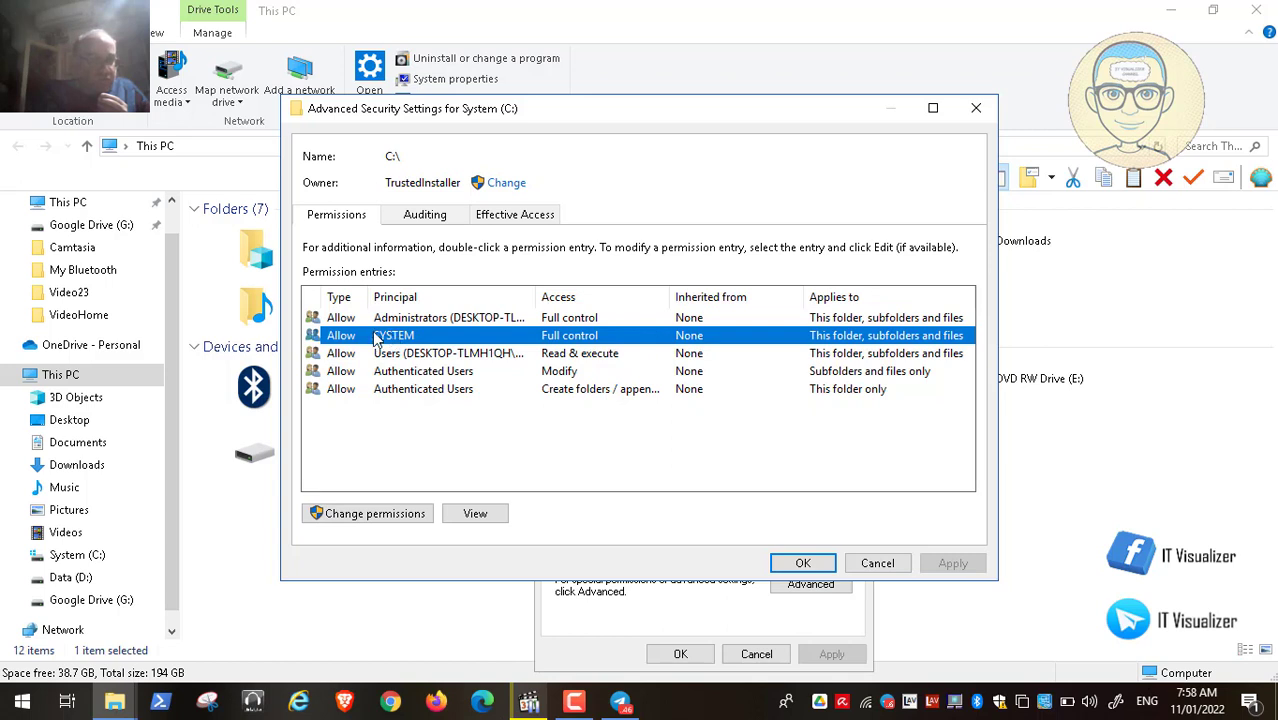
click(477, 356)
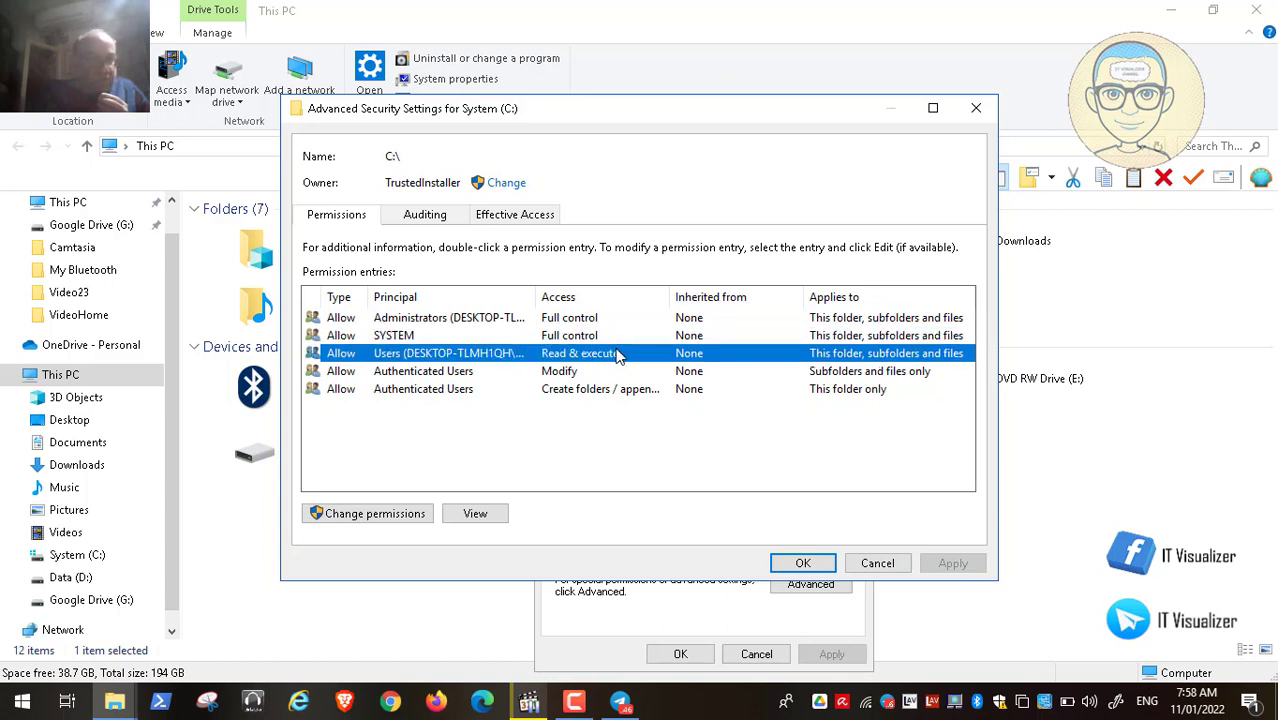
click(505, 374)
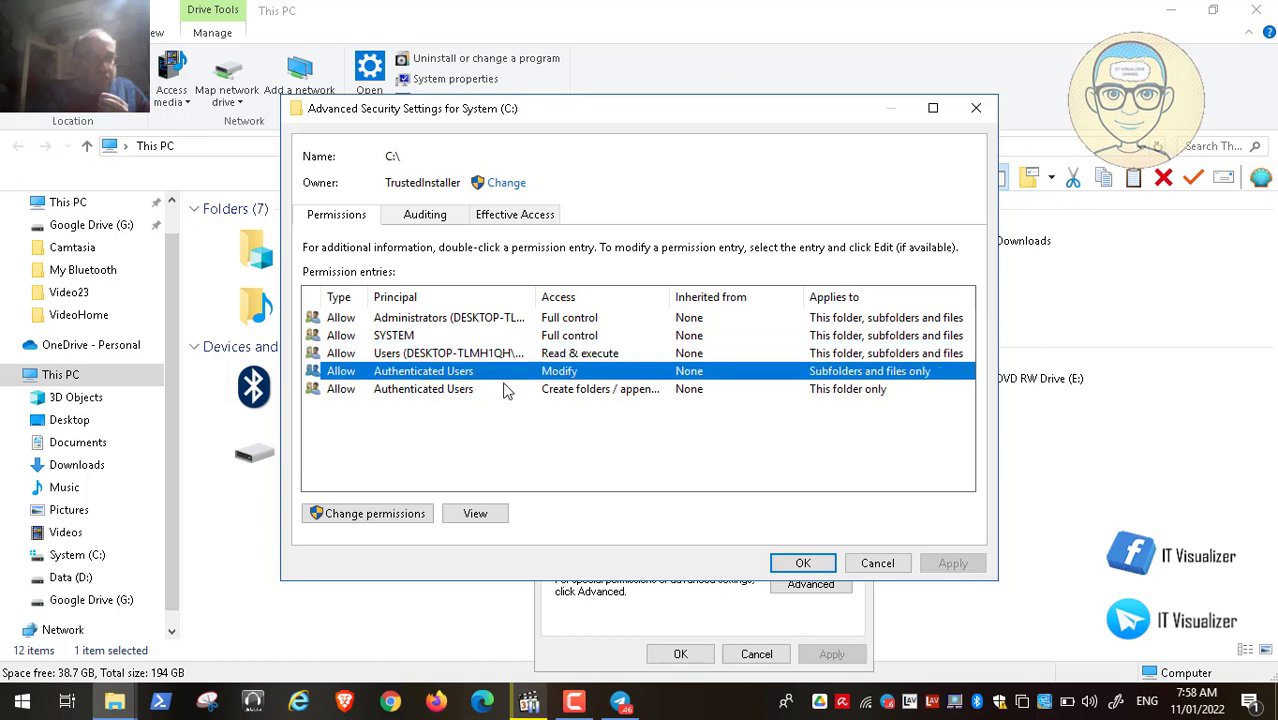
click(505, 394)
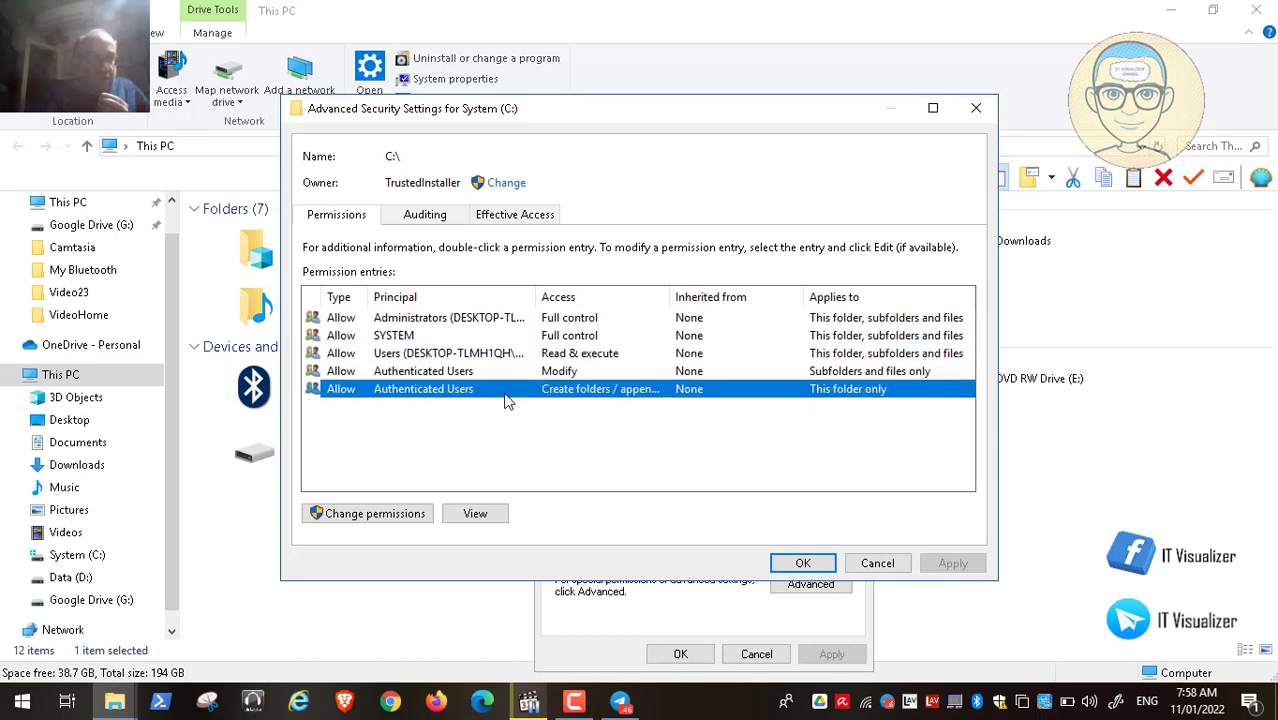
Review the Authenticated Users and Users permission entries for System (C:), and close its security settings and properties without changes
click(456, 371)
click(461, 355)
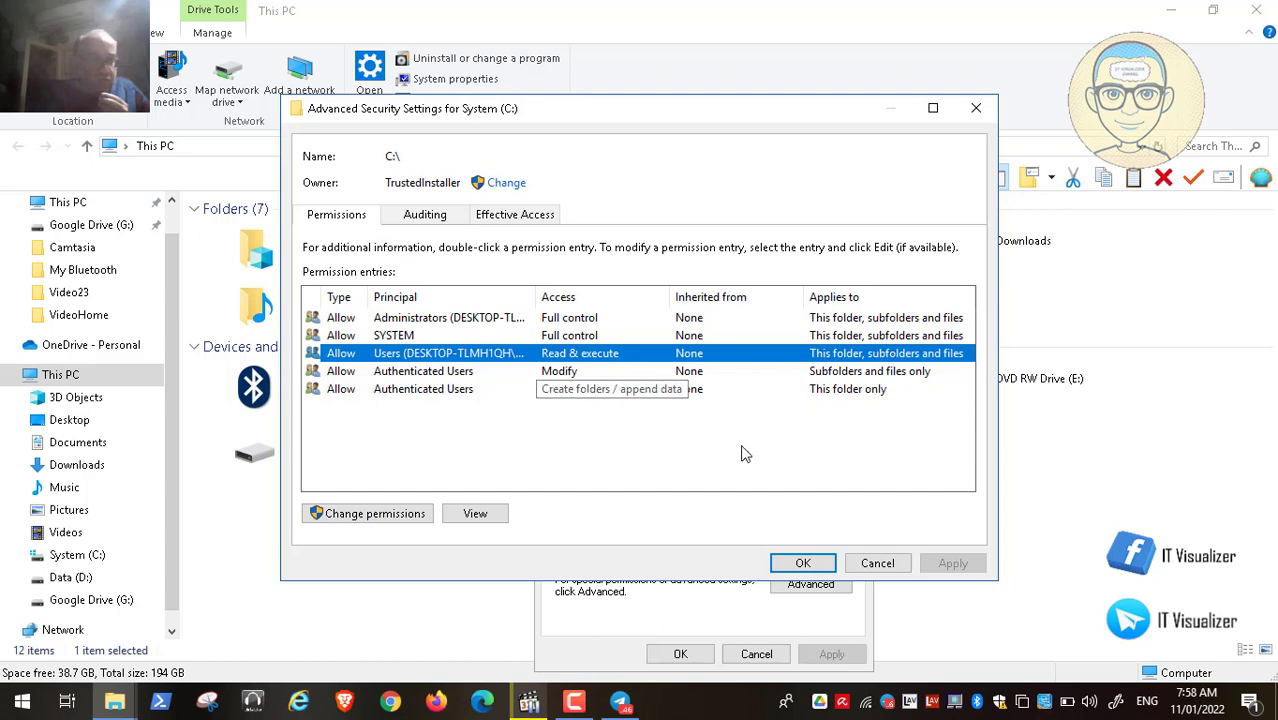
click(880, 563)
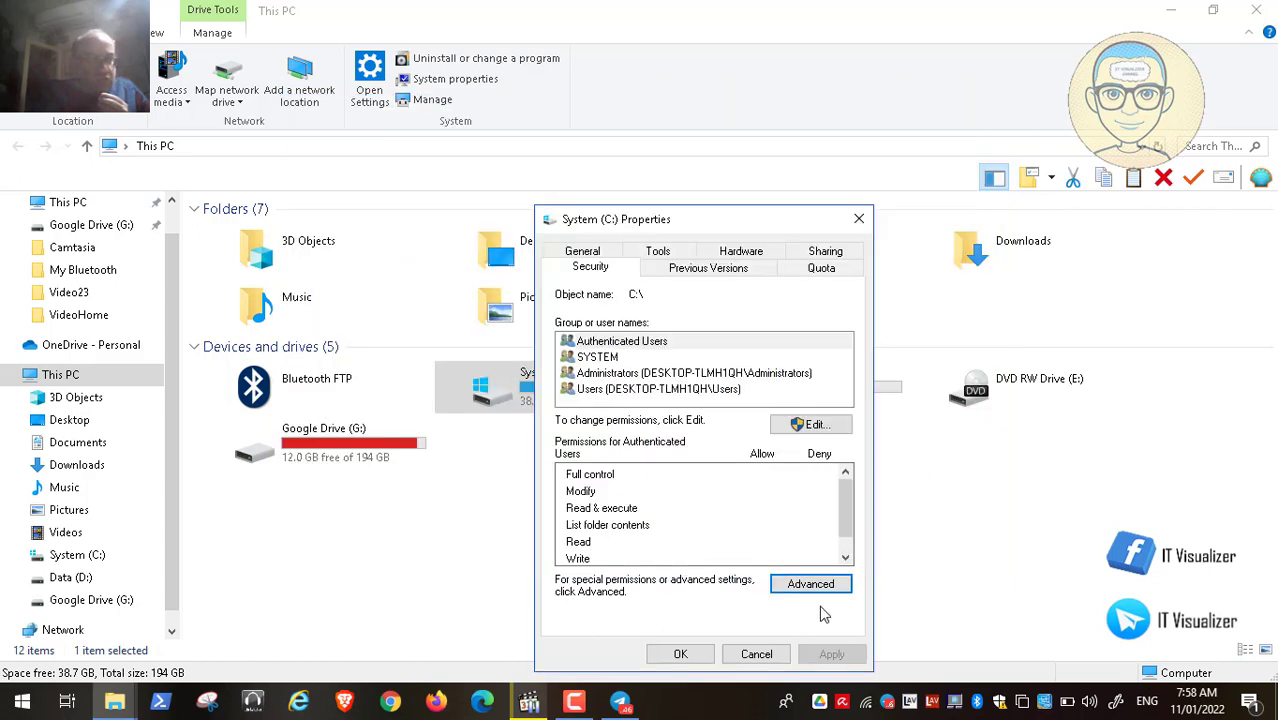
click(762, 654)
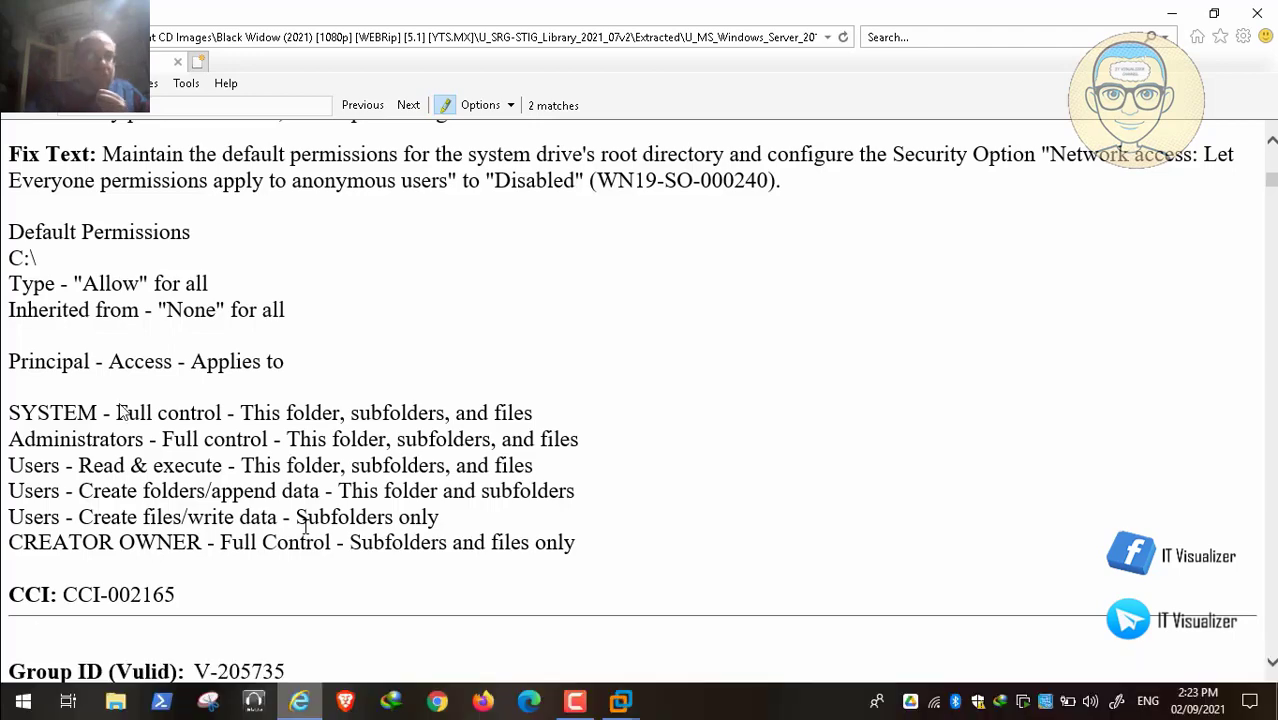
Reread the STIG's default C:\ permissions, switch to the PAW virtual machine and browse RACC01's tool list in Windows Admin Center
scroll(120, 410, up, 3)
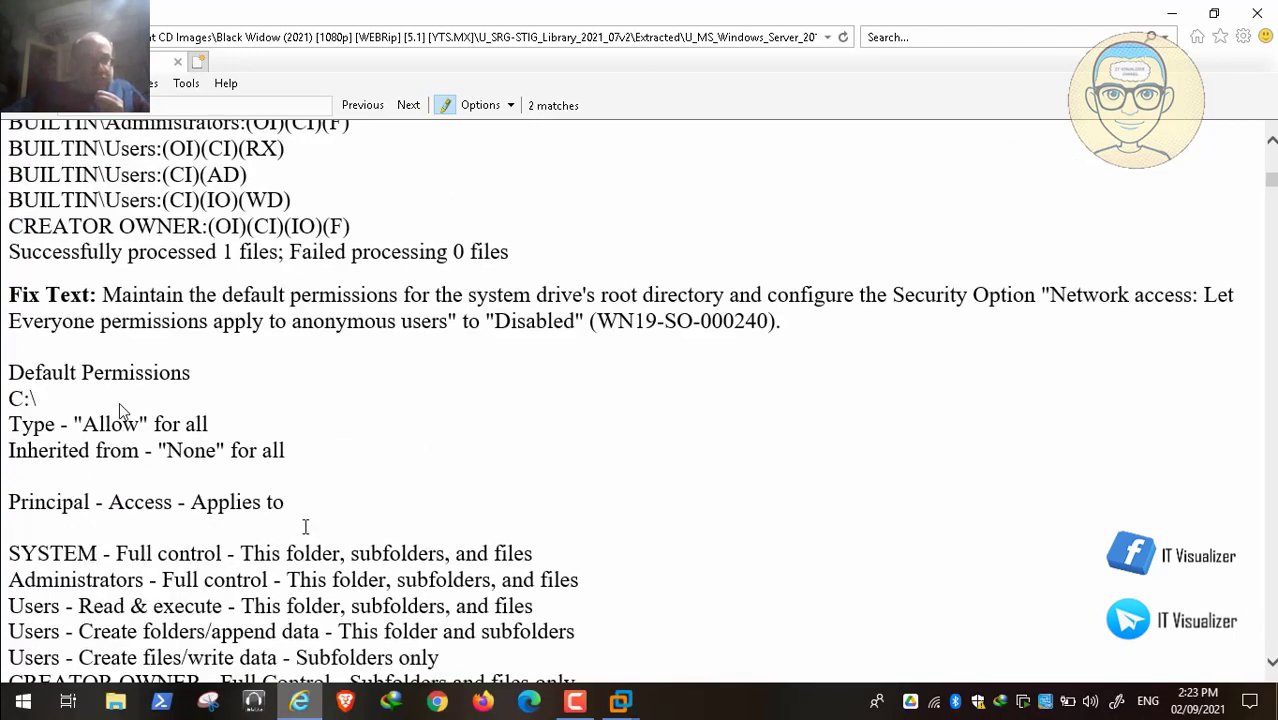
scroll(119, 410, down, 5)
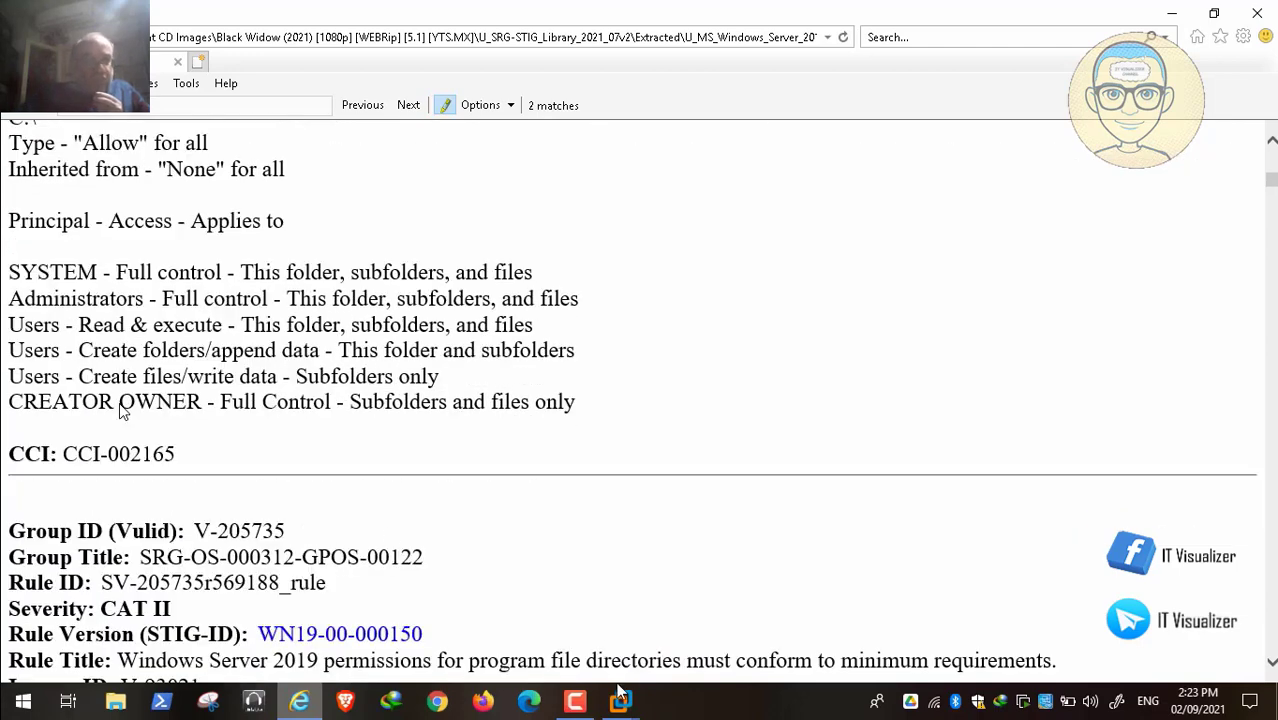
mouse_move(620, 698)
click(530, 596)
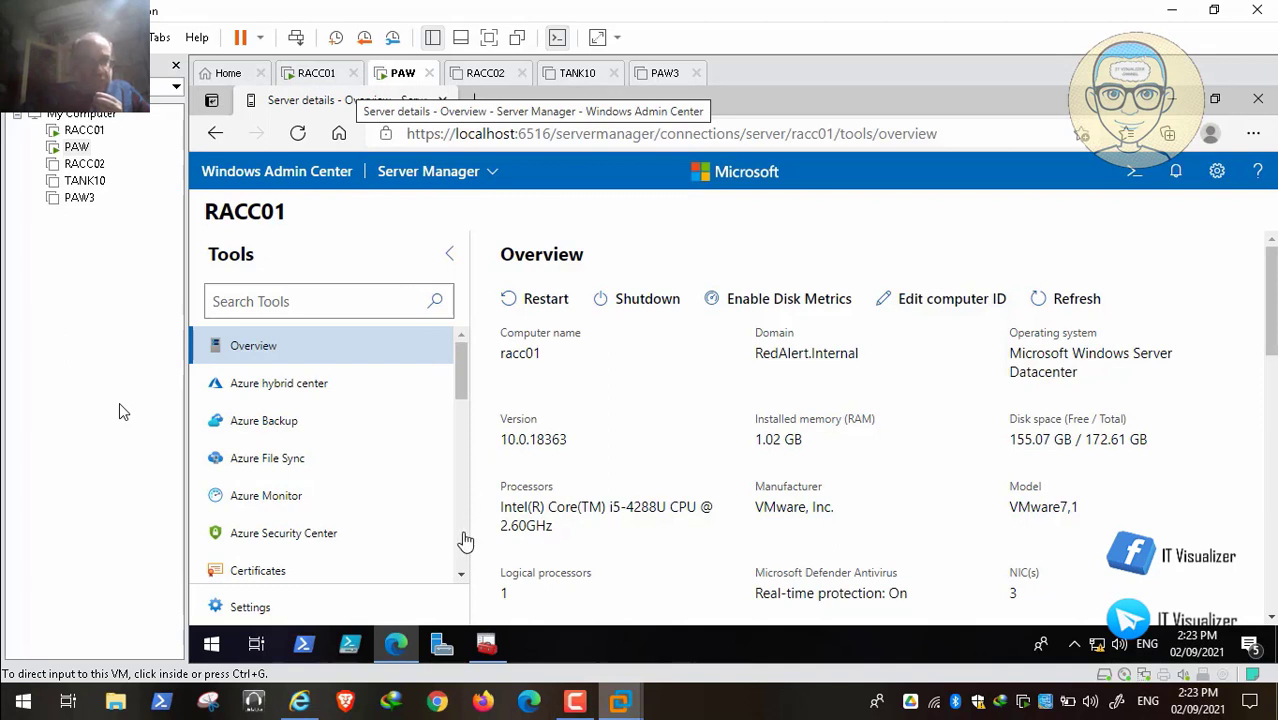
scroll(464, 535, down, 3)
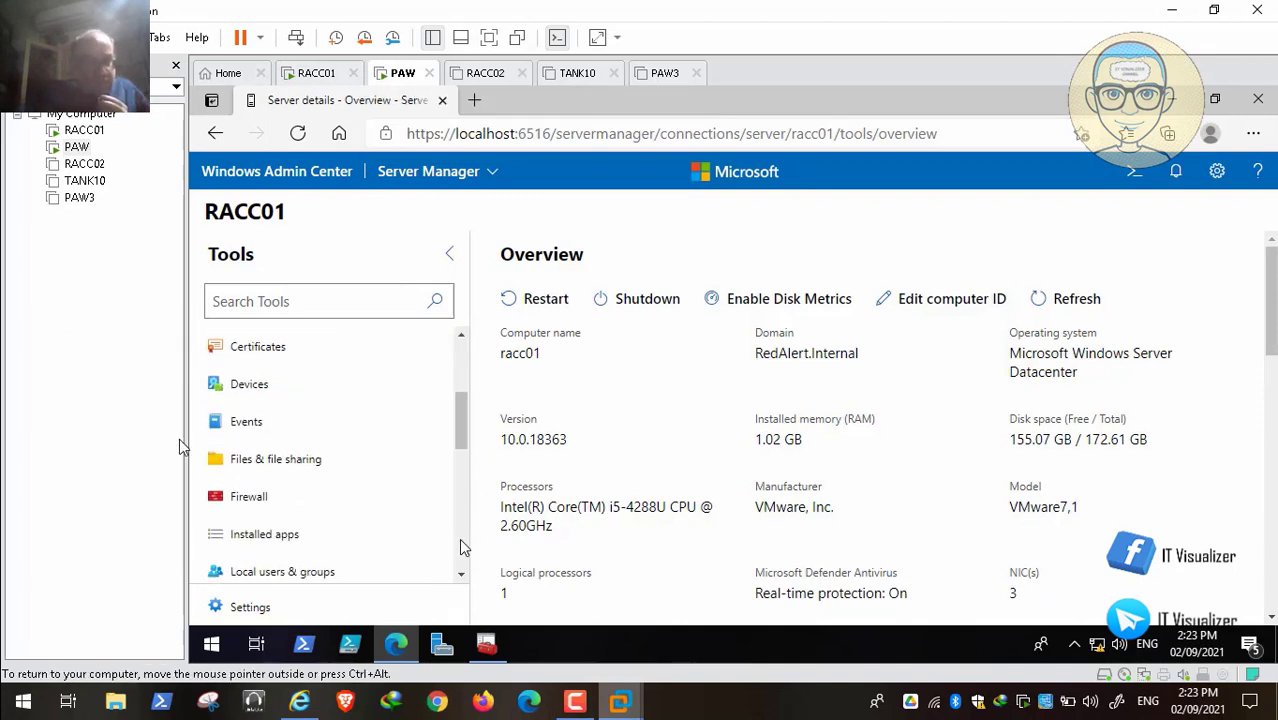
scroll(463, 540, down, 3)
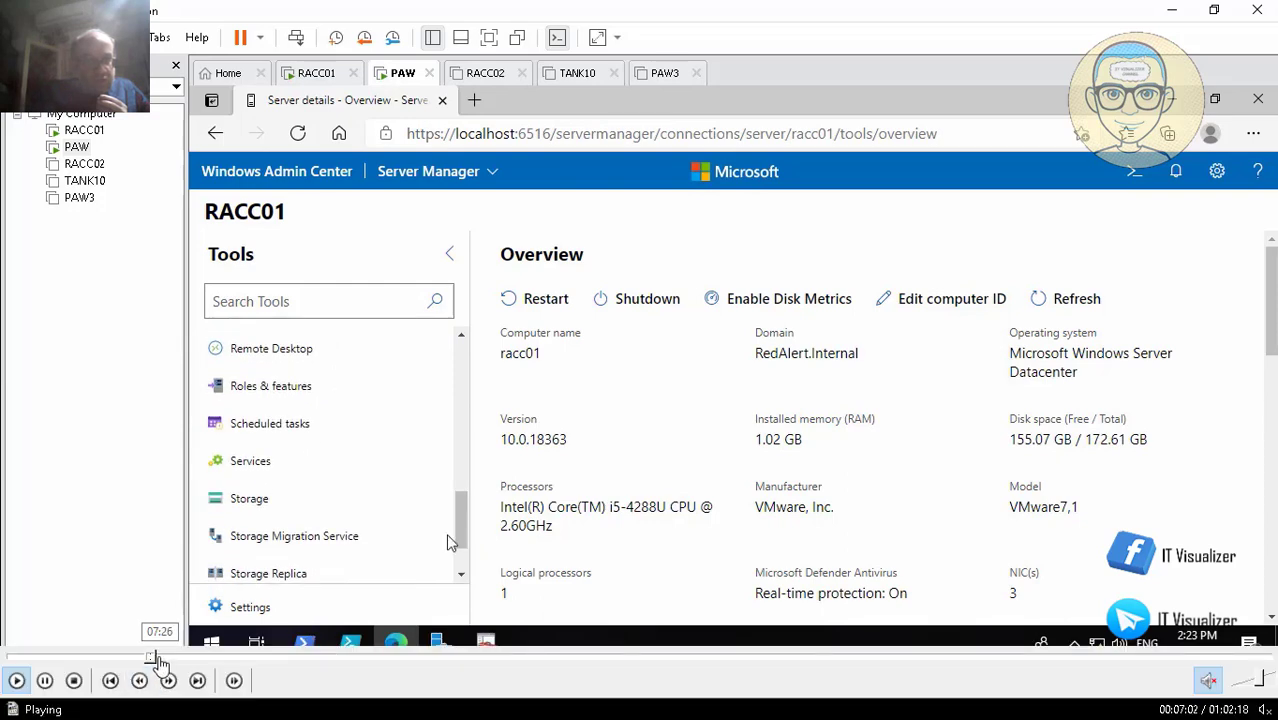
Skip the video playback ahead past the file sharing and storage views, and read rule V-205735 on program file directory permissions
click(158, 657)
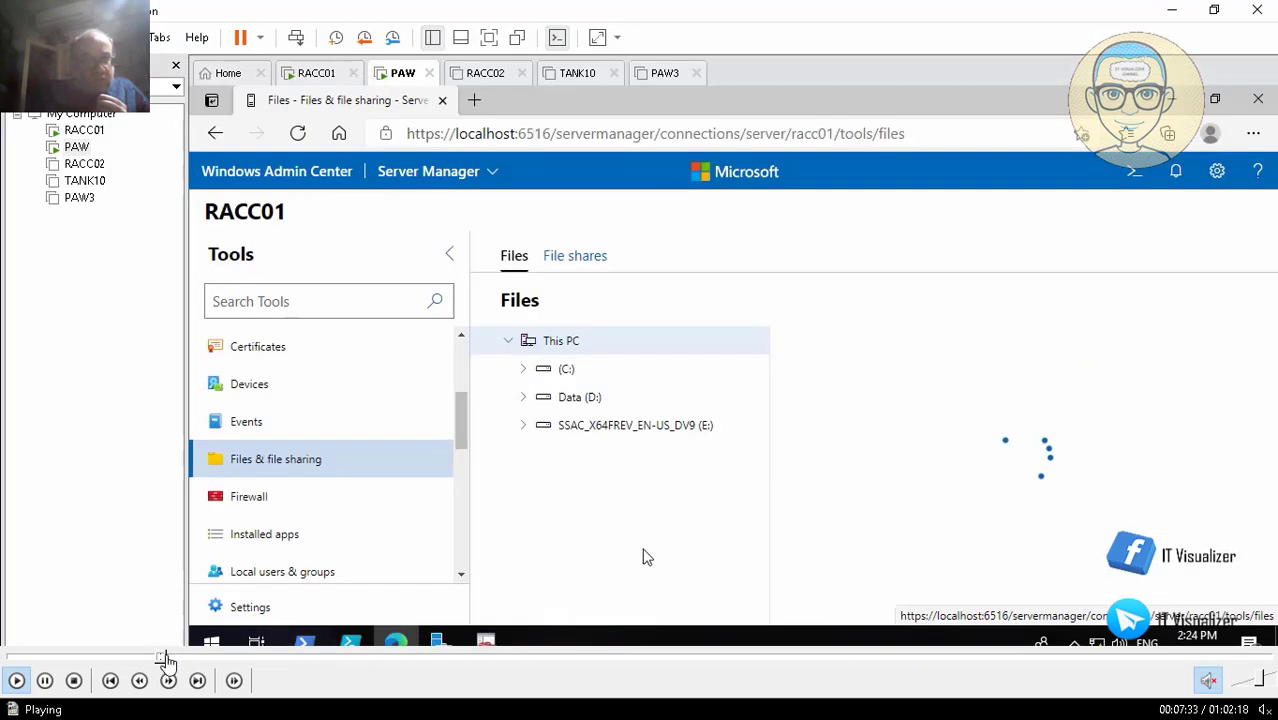
click(168, 658)
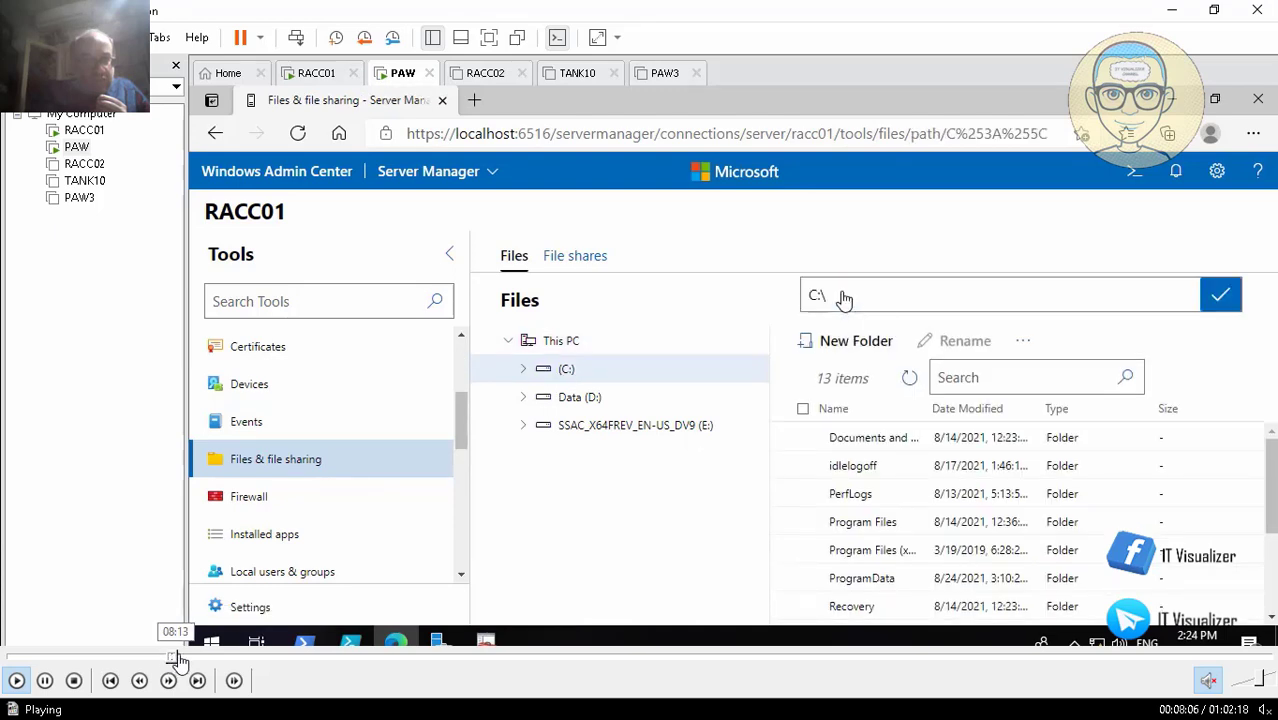
click(188, 659)
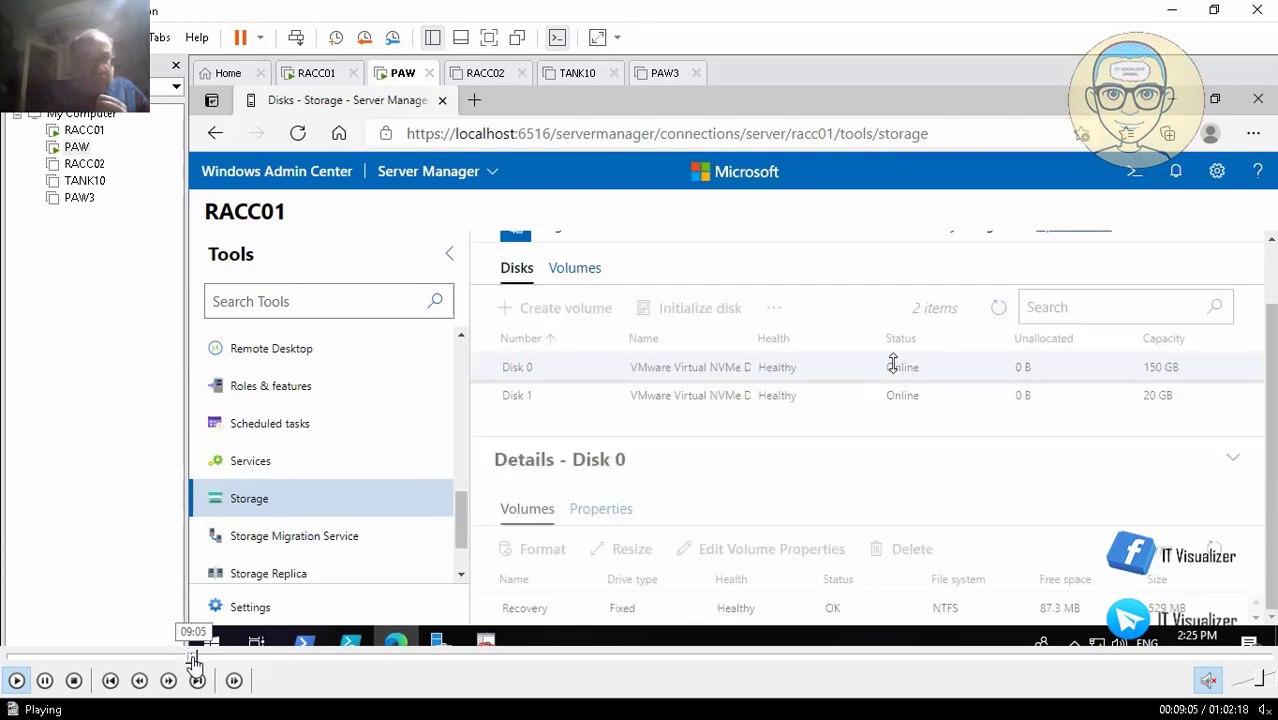
click(205, 659)
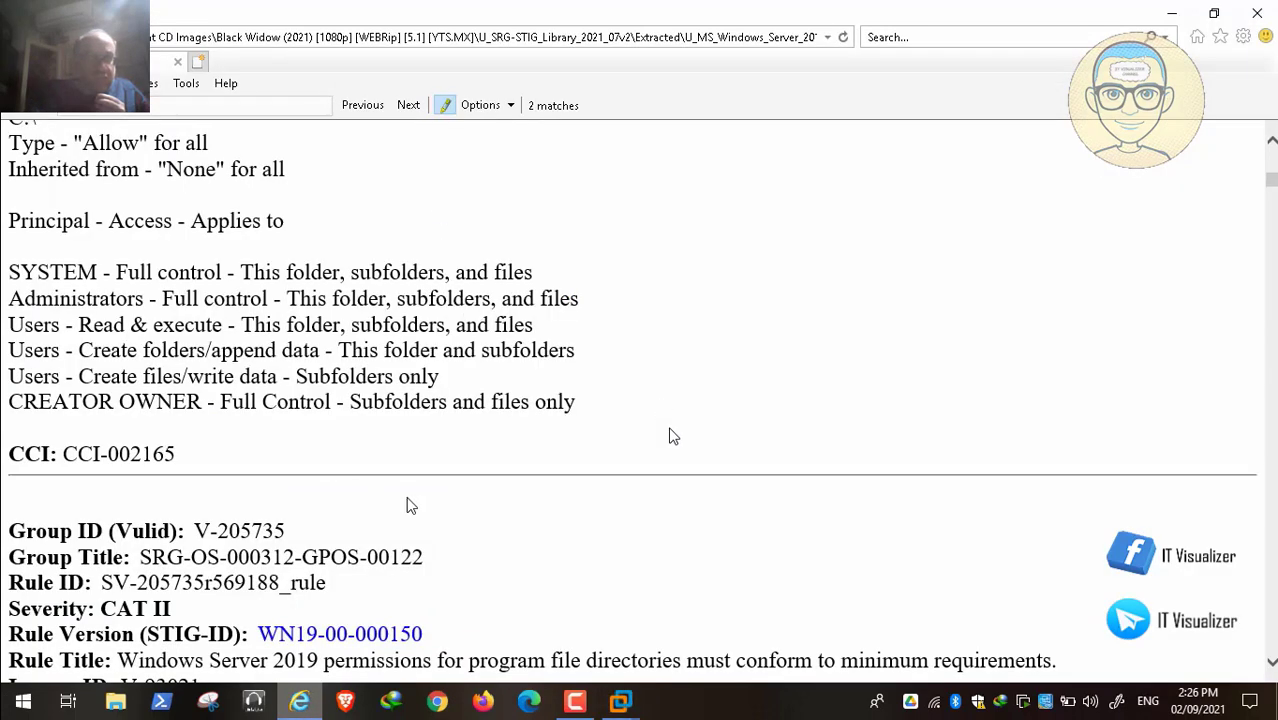
scroll(668, 440, down, 5)
mouse_move(330, 685)
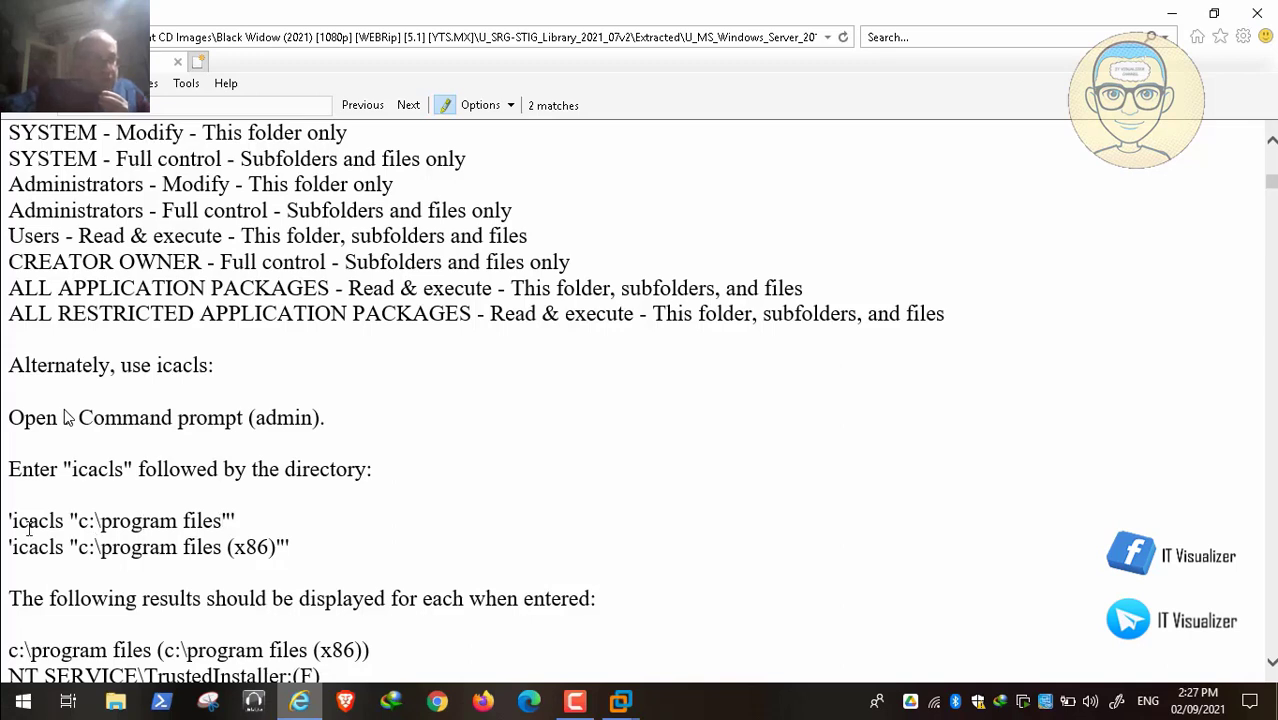
drag(222, 522, 14, 525)
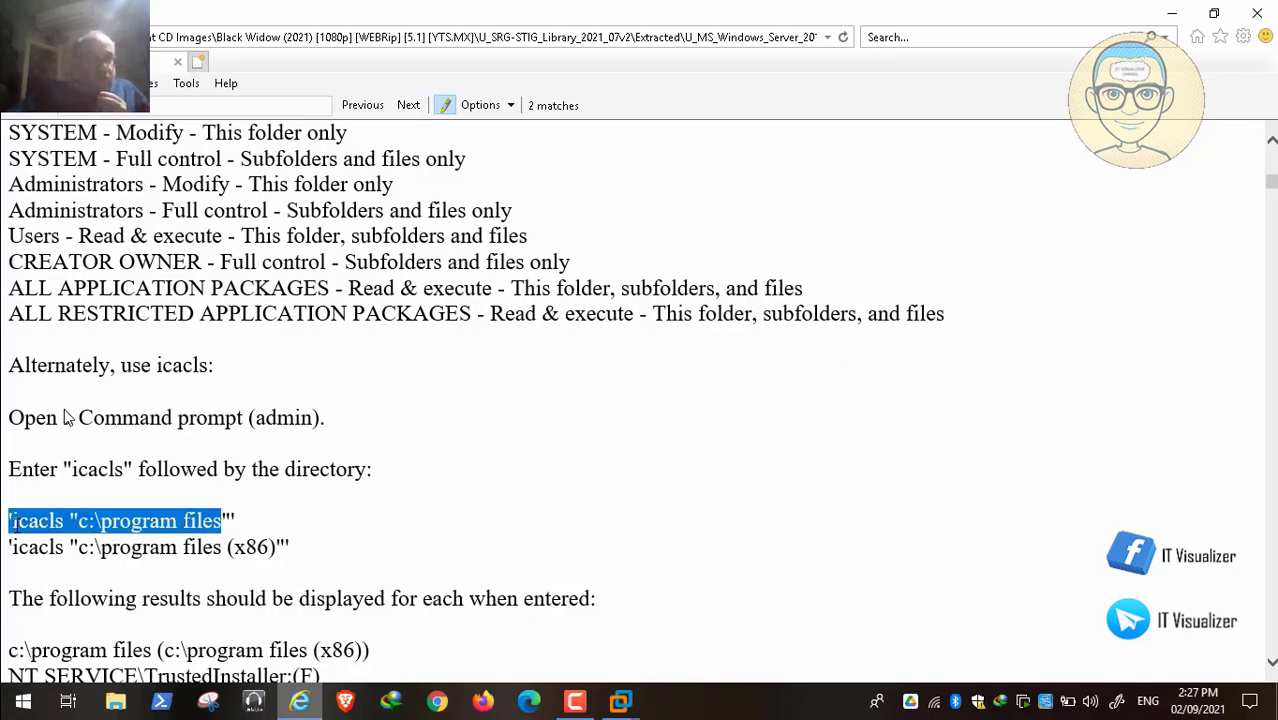
right_click(71, 521)
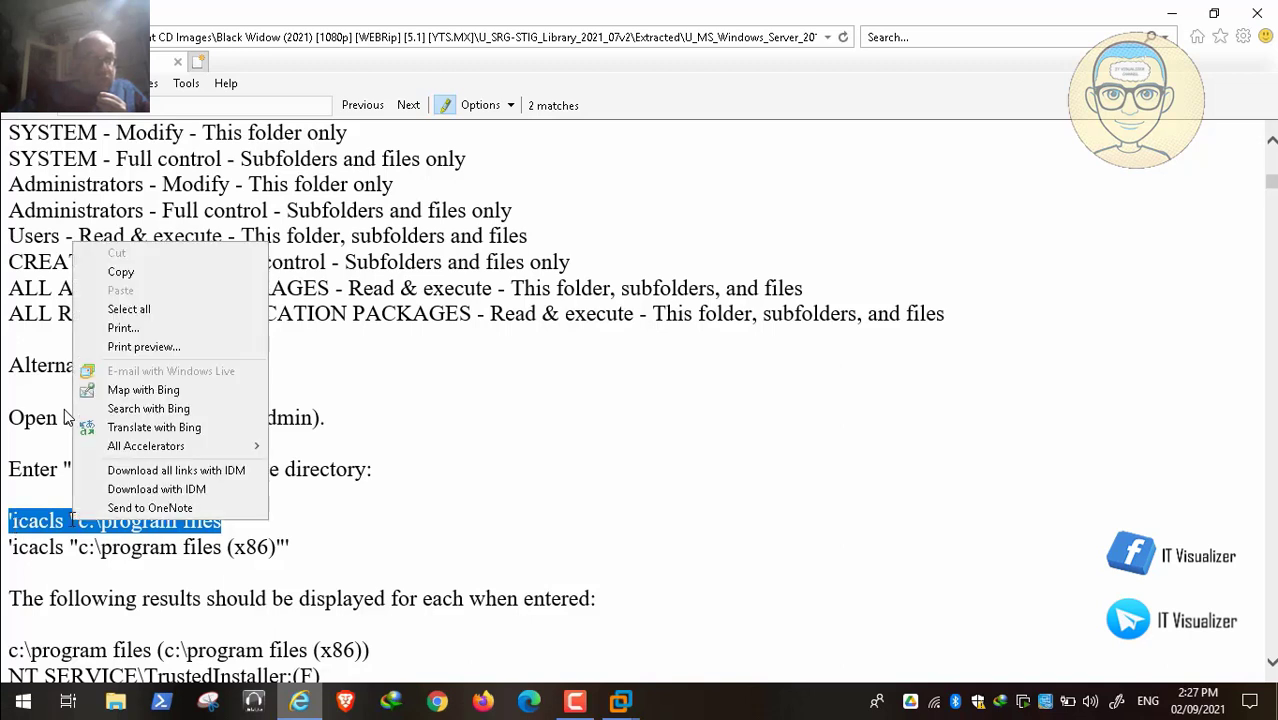
click(162, 272)
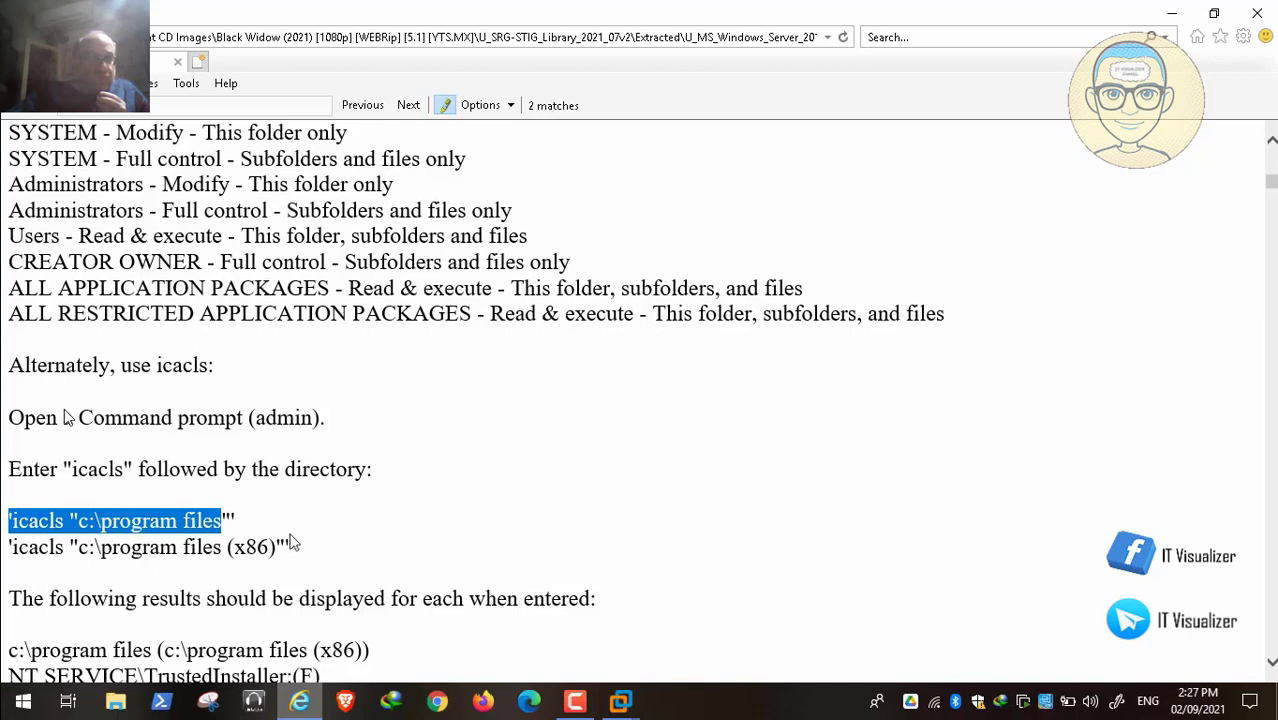
click(240, 526)
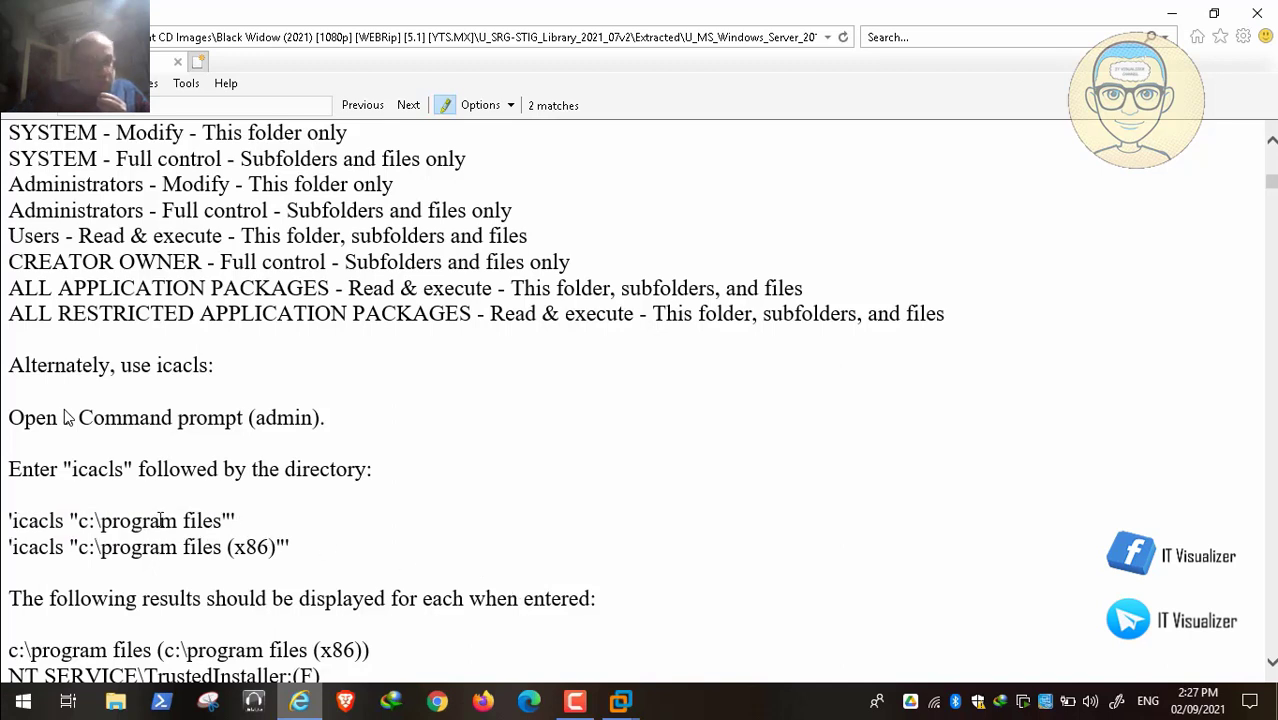
Copy the complete icacls "c:\program files" command line, including its quotation marks, from the STIG's check text
drag(10, 521, 236, 521)
right_click(213, 520)
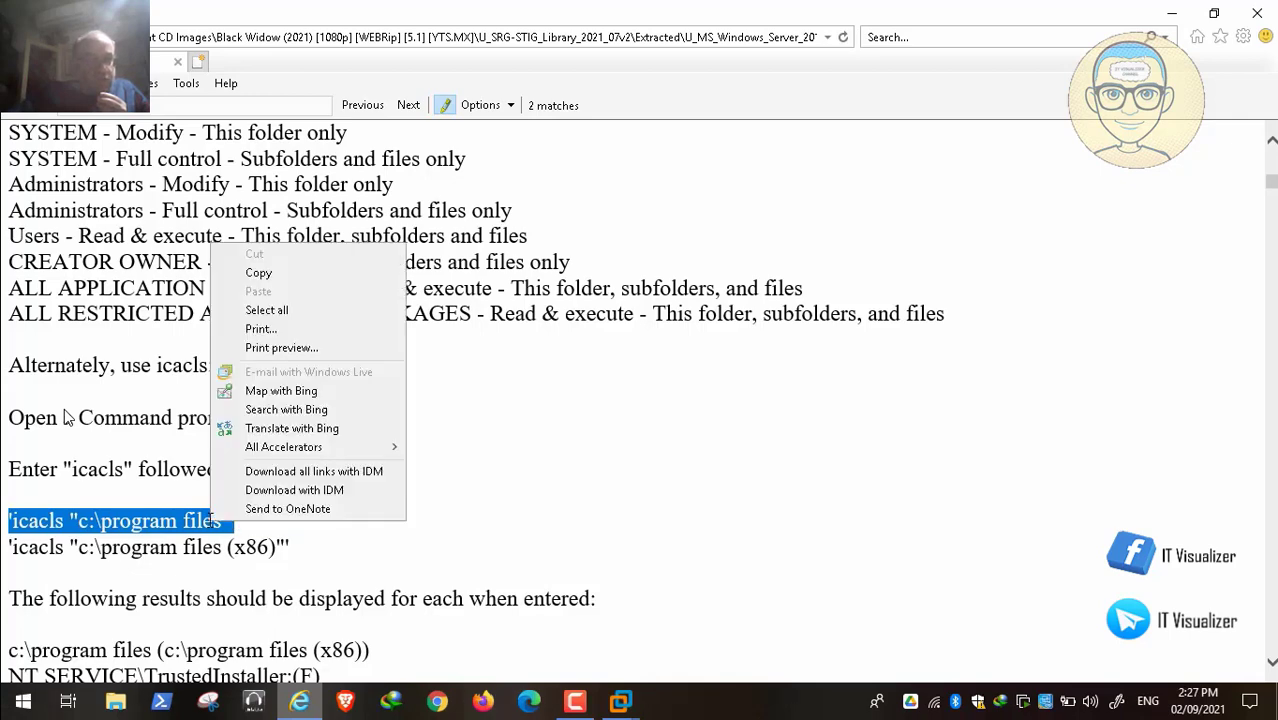
click(276, 275)
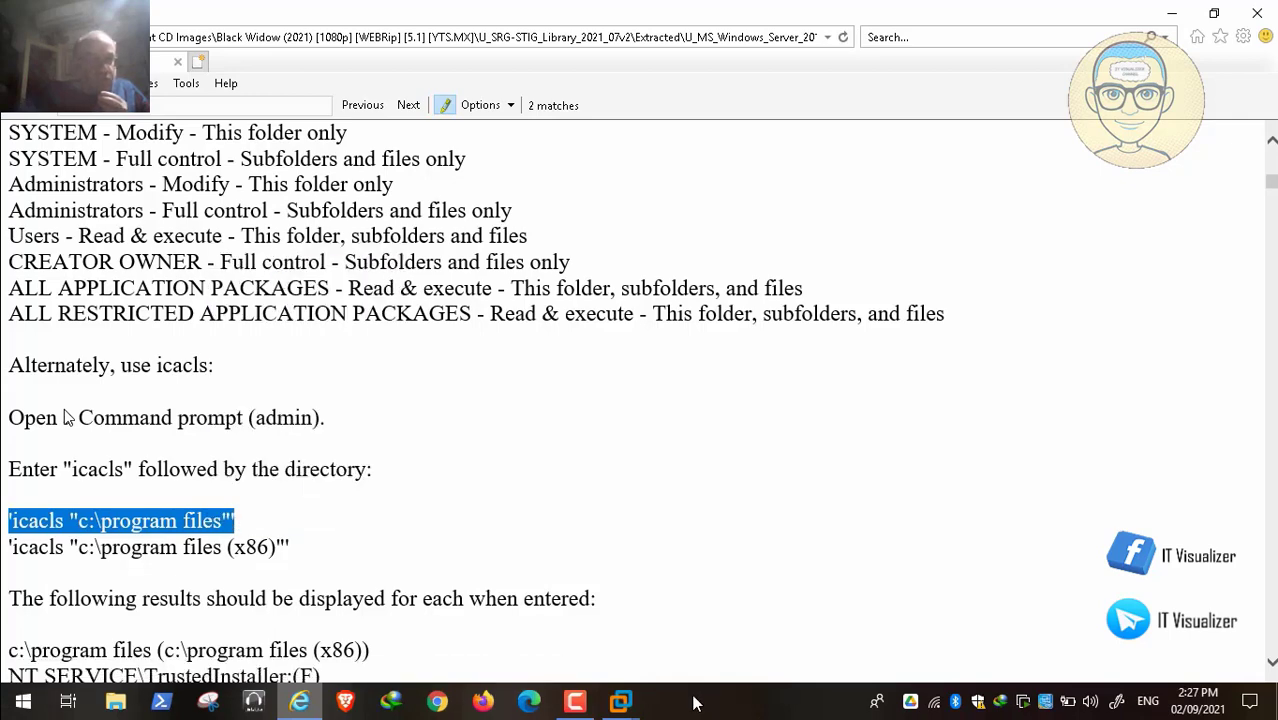
Switch to the PAW virtual machine and paste the copied command into RACC01's PowerShell session in Windows Admin Center
click(620, 700)
click(560, 575)
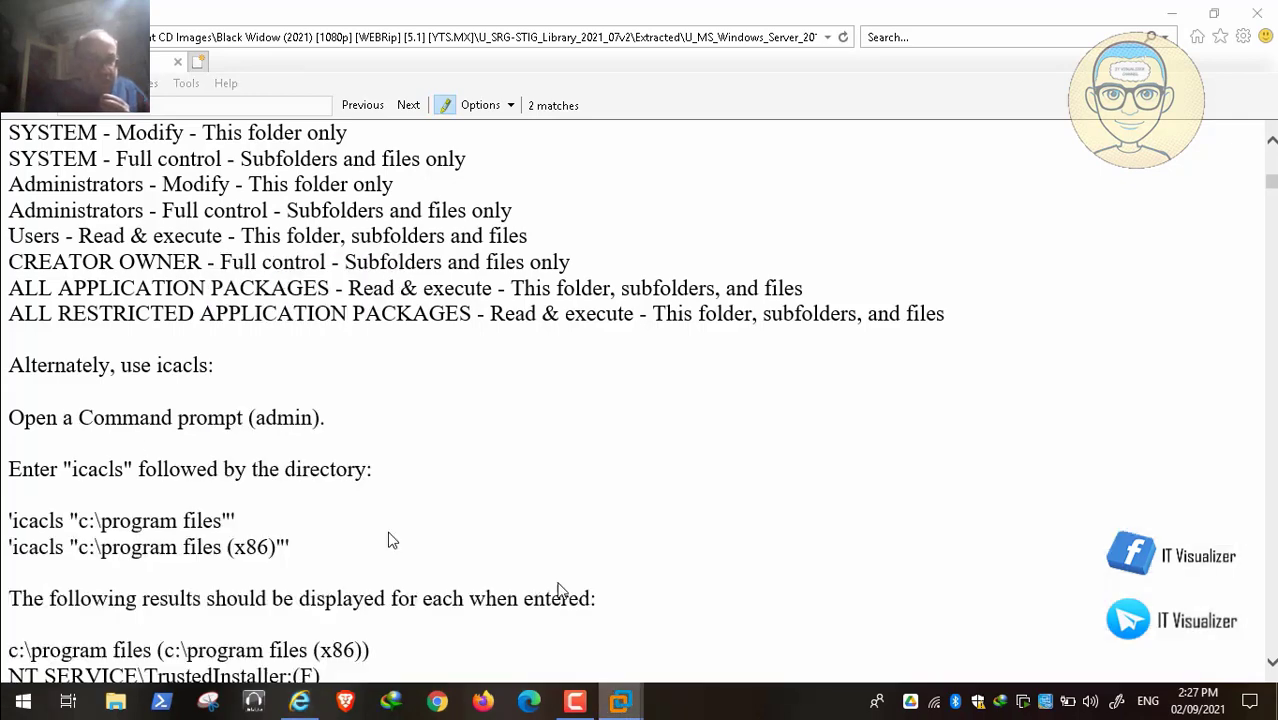
right_click(770, 470)
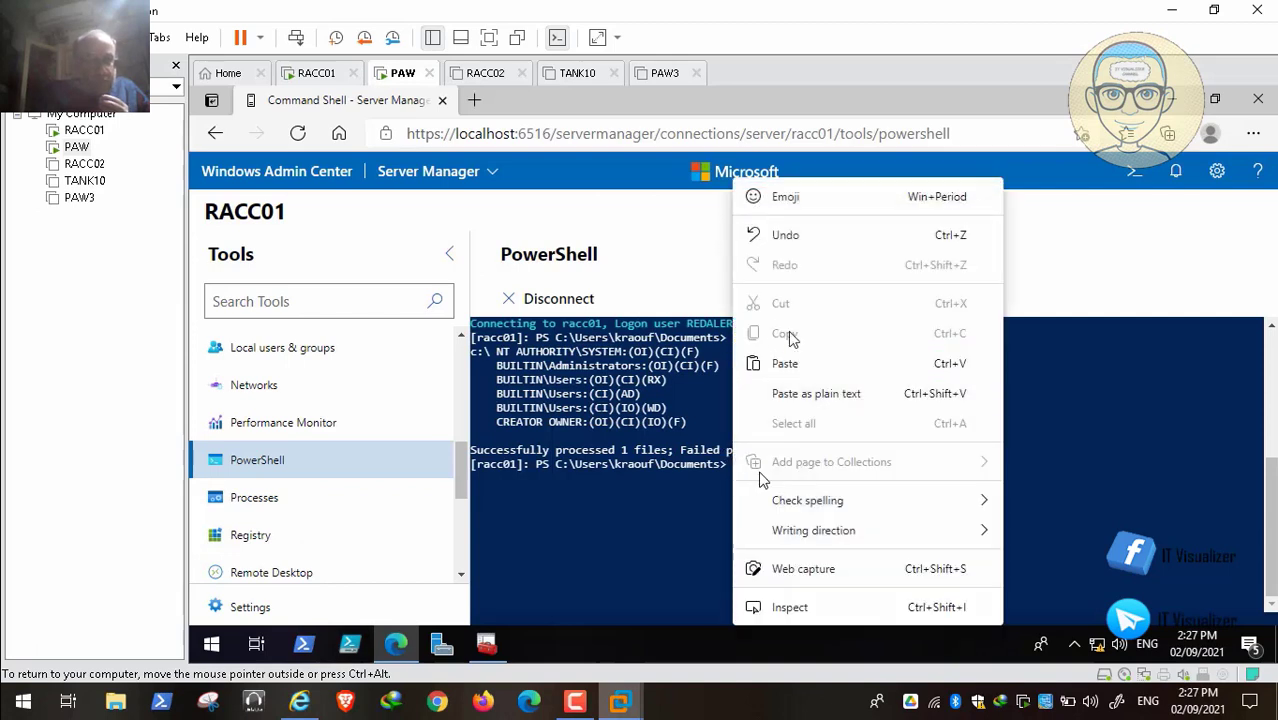
click(785, 363)
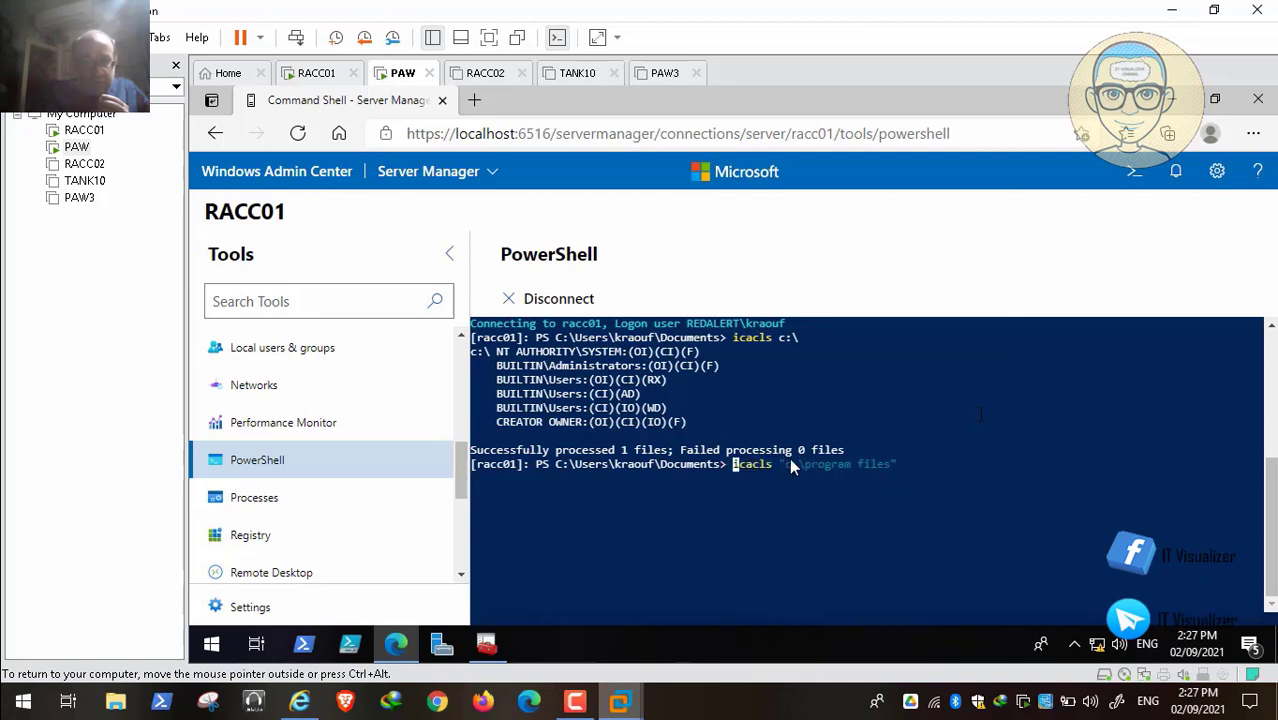
Run icacls "c:\program files" on RACC01, without the outer single quotes, to list the folder's permissions
key(Right)
key(Right)
key(Right)
key(Right)
key(Right)
key(Right)
key(Right)
key(Right)
key(Right)
key(Return)
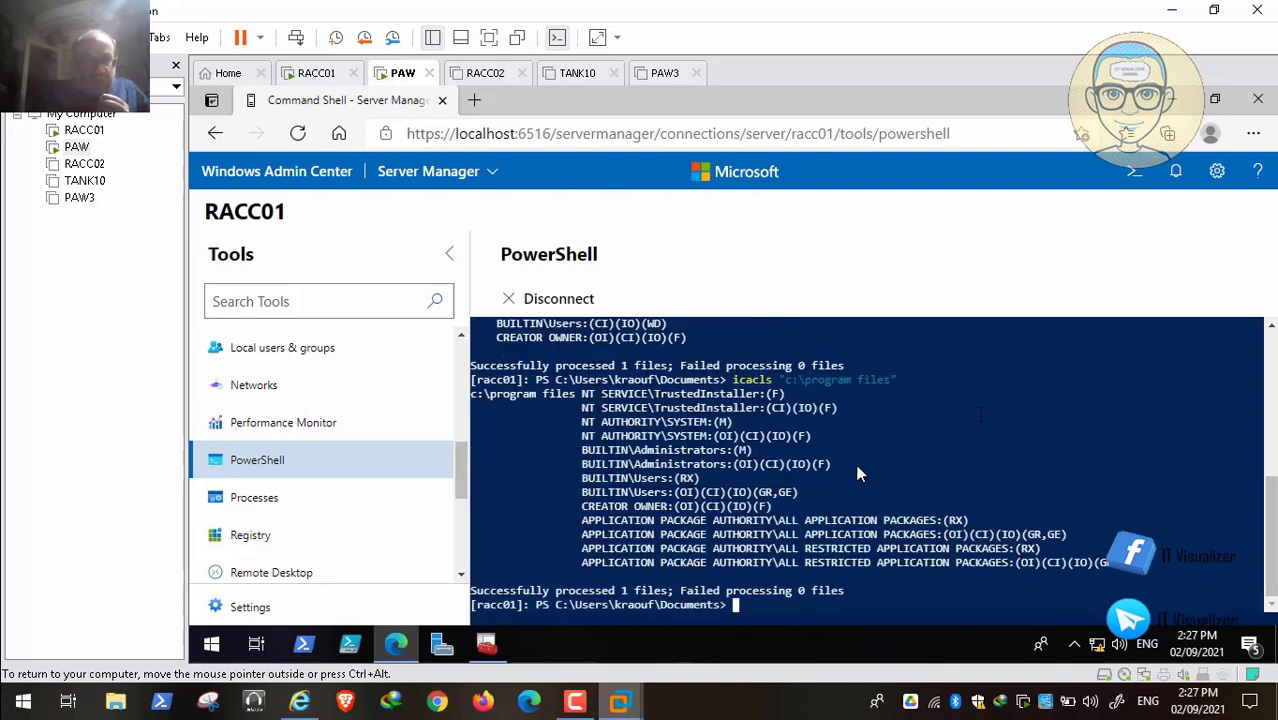
Open the host's System (C:) drive and display the advanced security settings of its Program Files folder
mouse_move(55, 692)
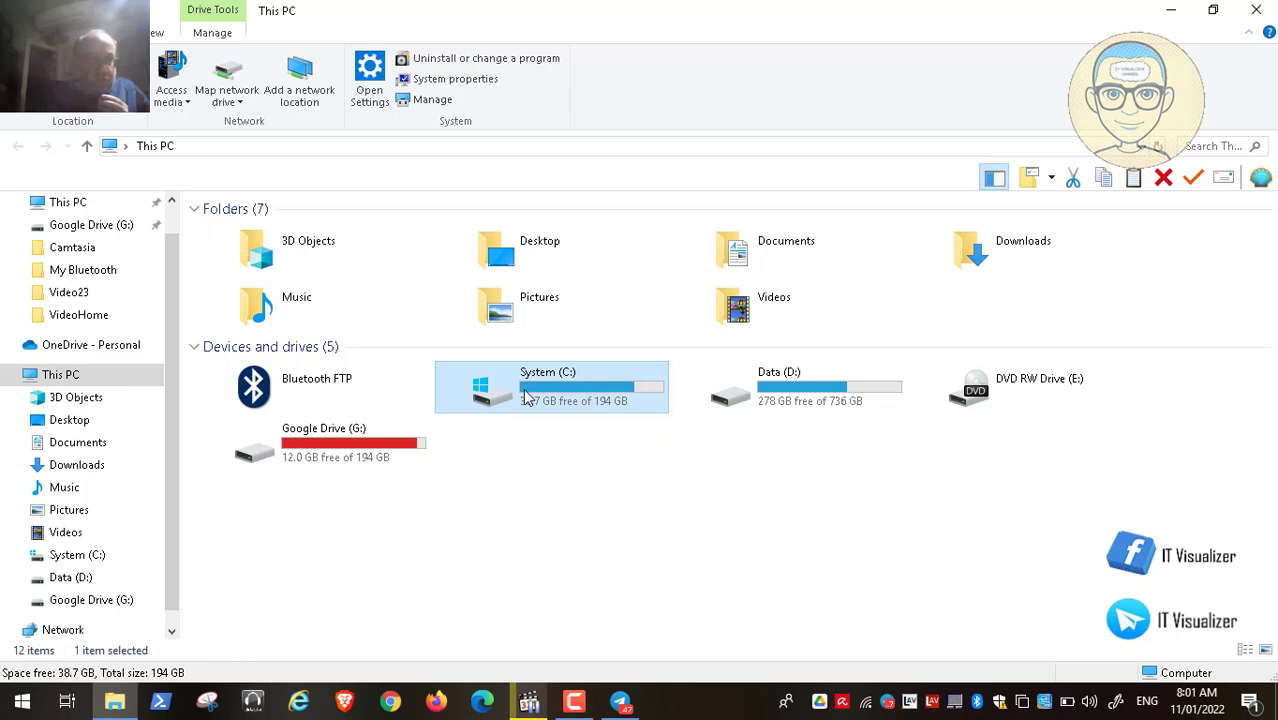
double_click(527, 397)
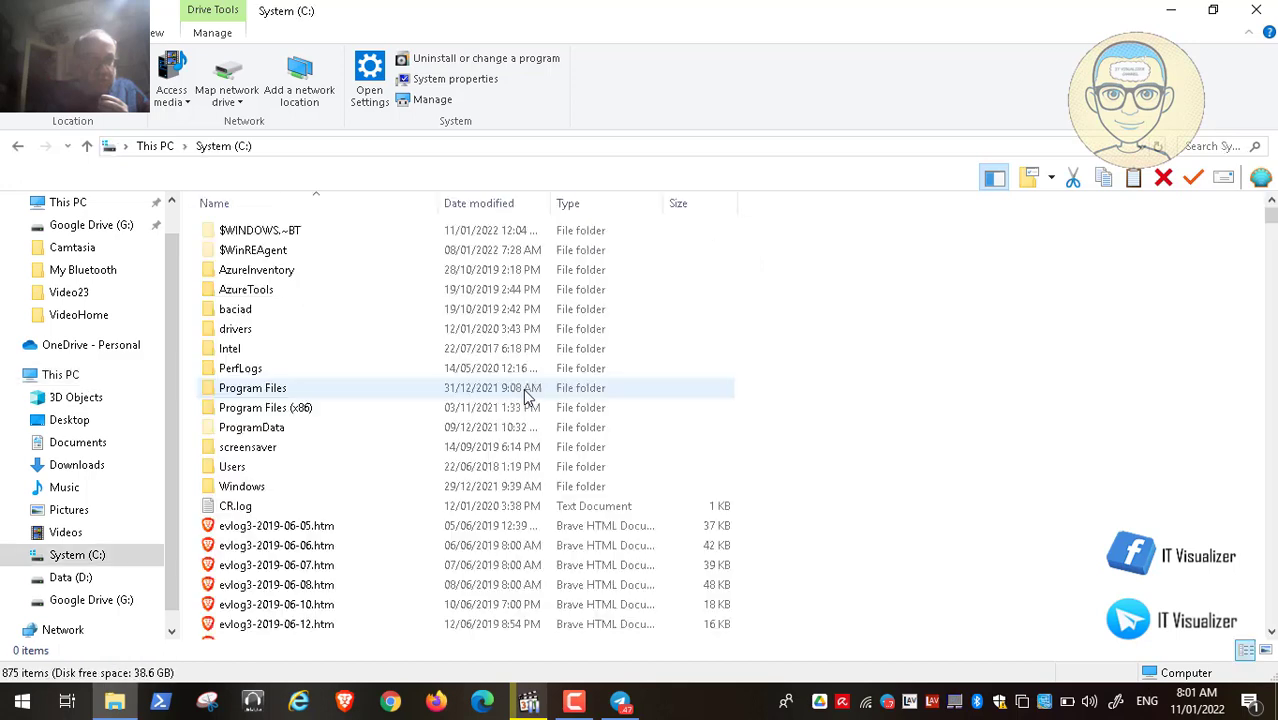
click(263, 393)
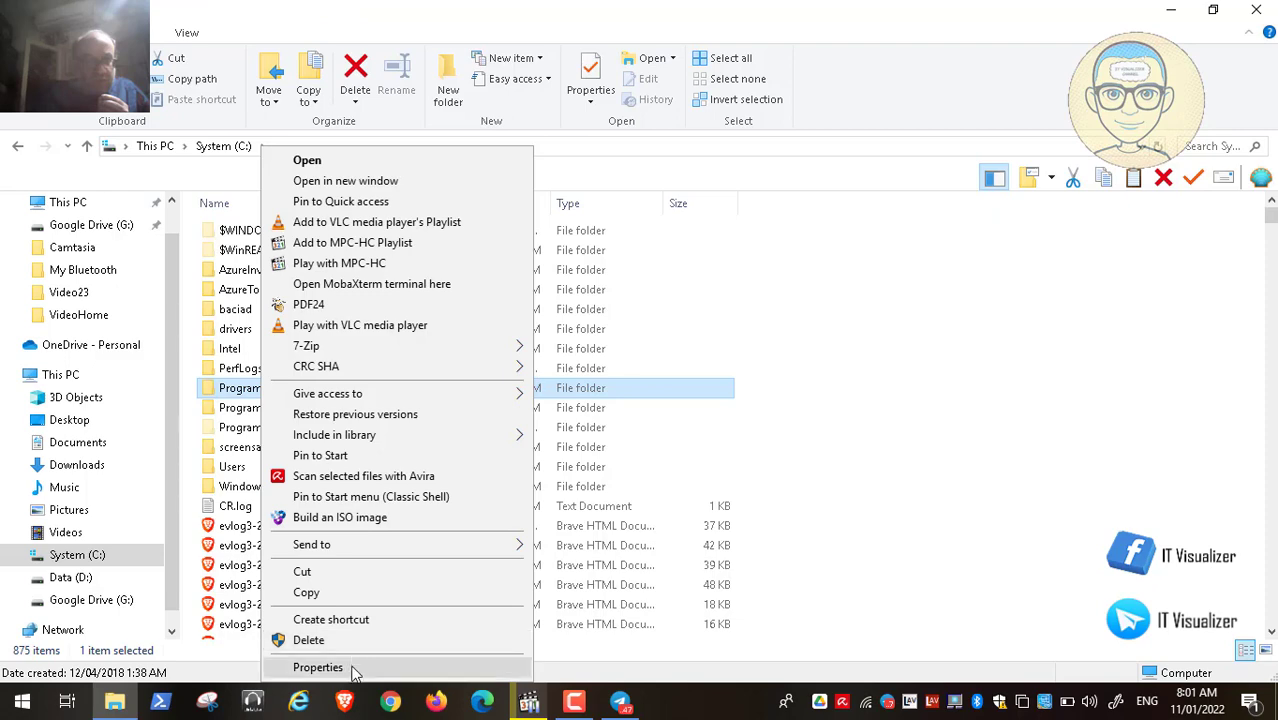
click(350, 669)
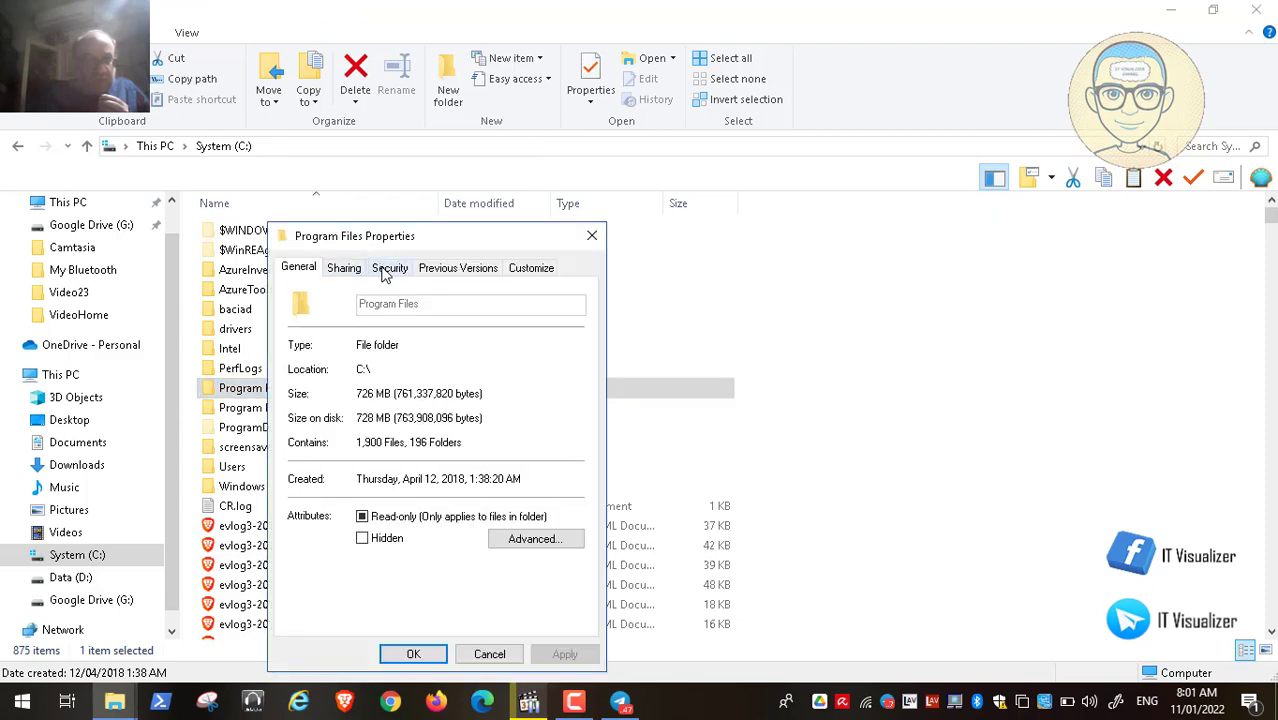
click(388, 268)
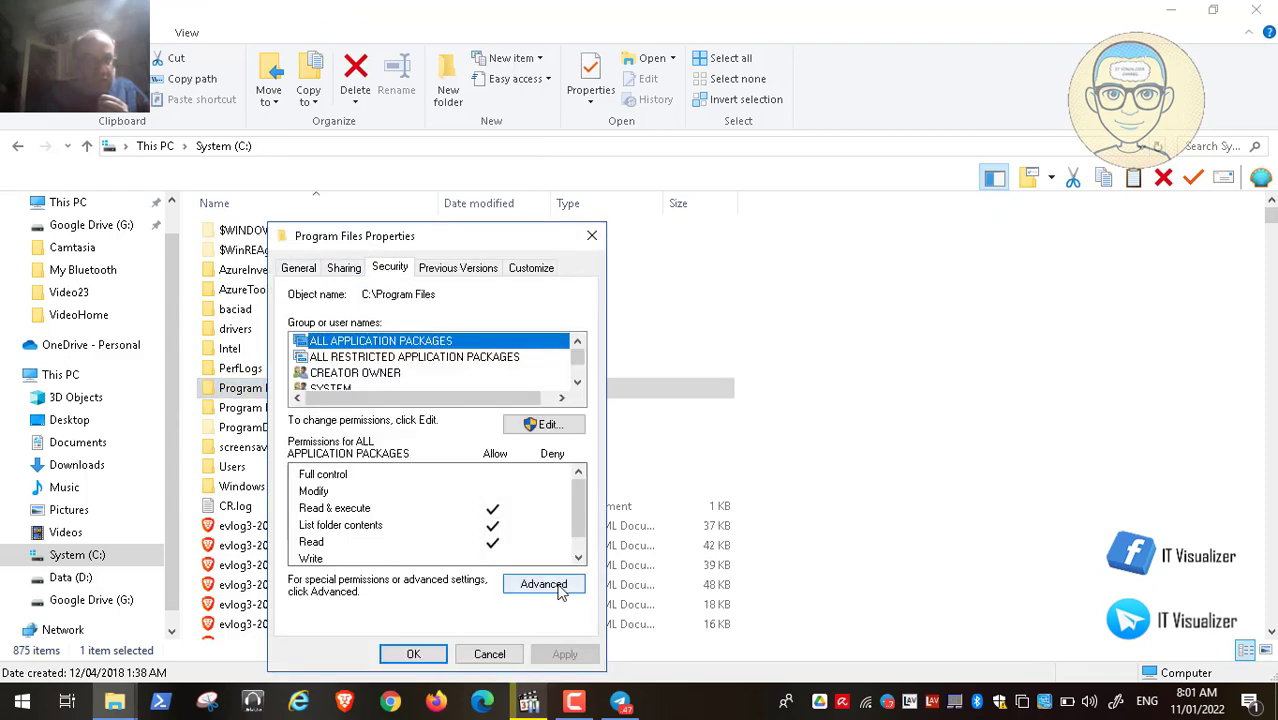
click(560, 590)
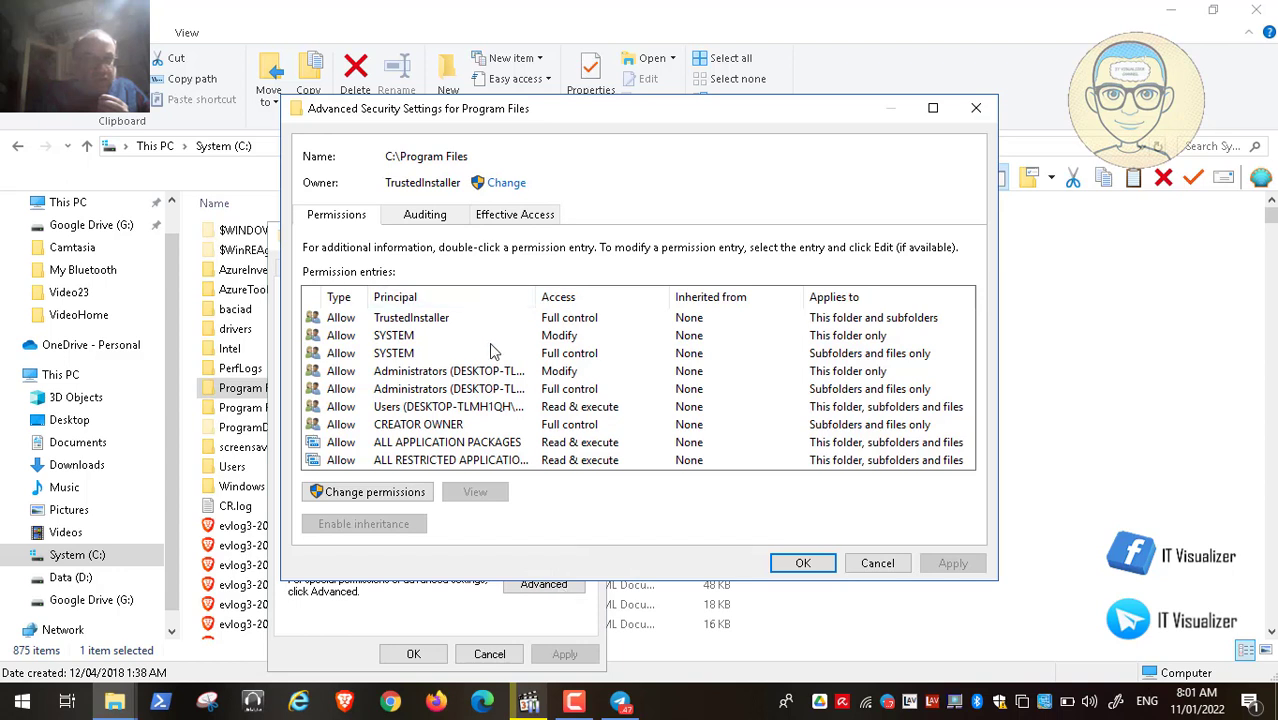
Review the Administrators and Users permission entries of Program Files, and close its security settings and properties without changes
click(421, 373)
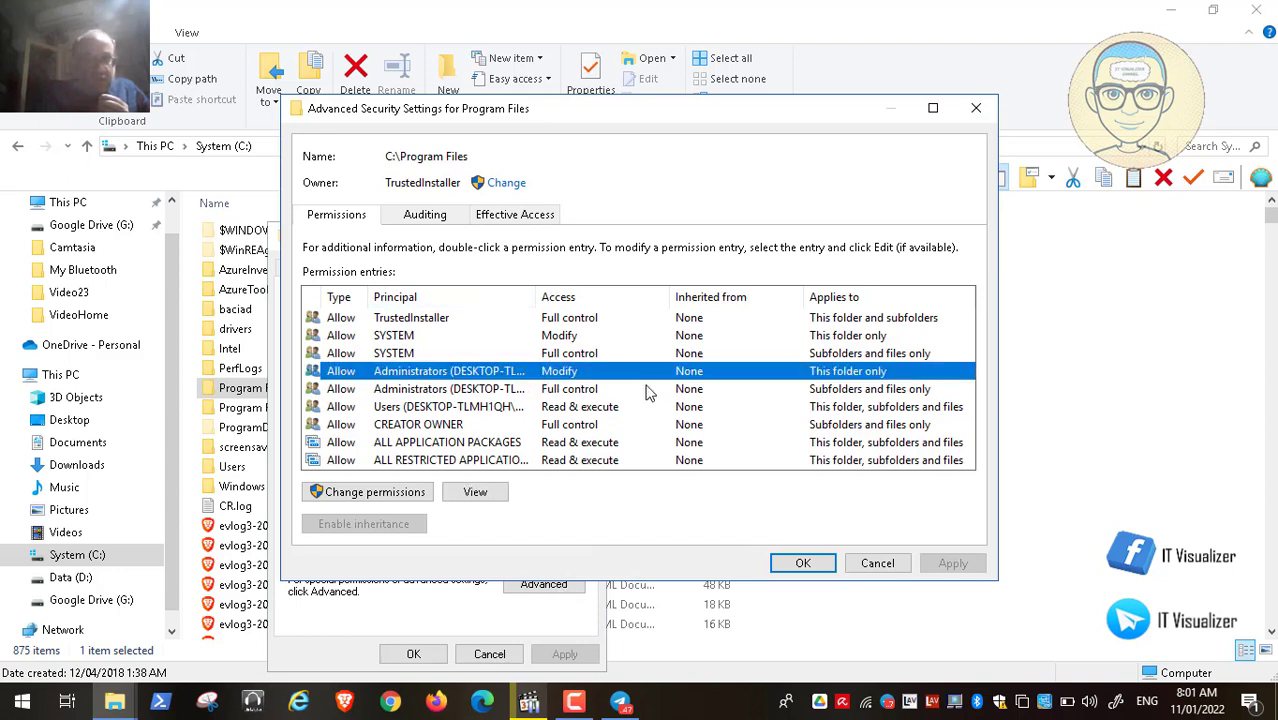
click(498, 392)
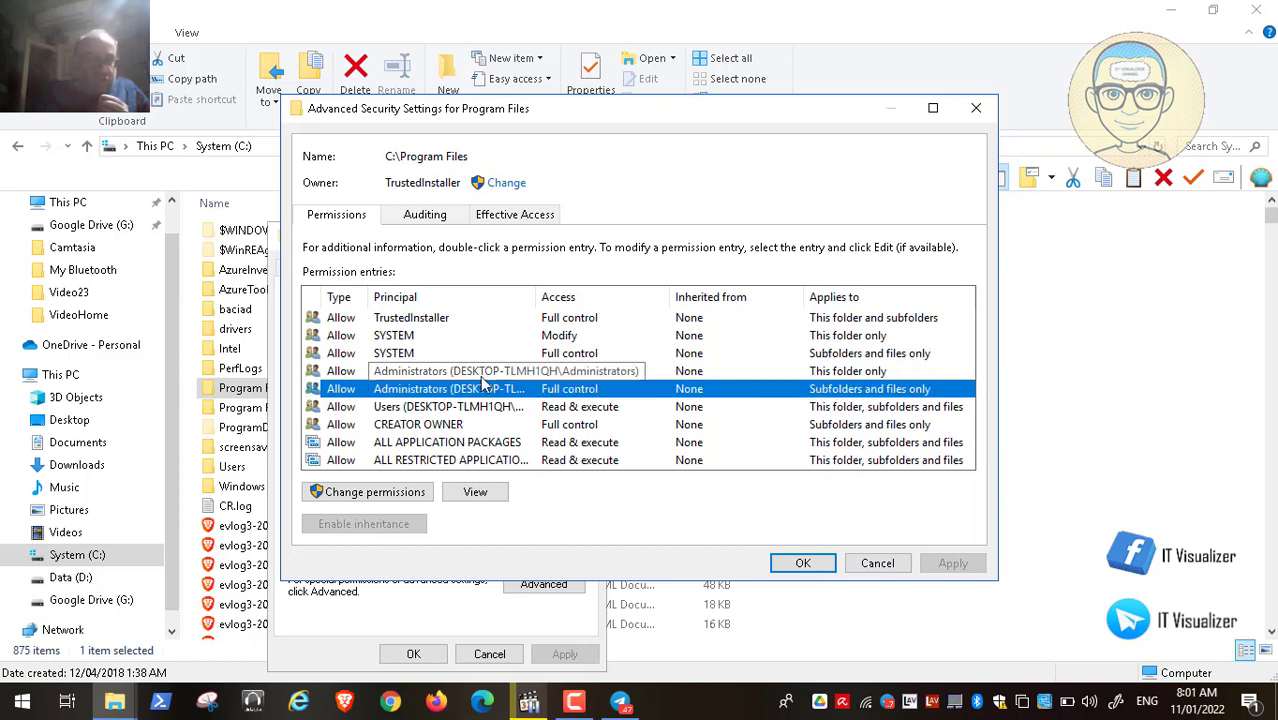
click(536, 373)
click(545, 392)
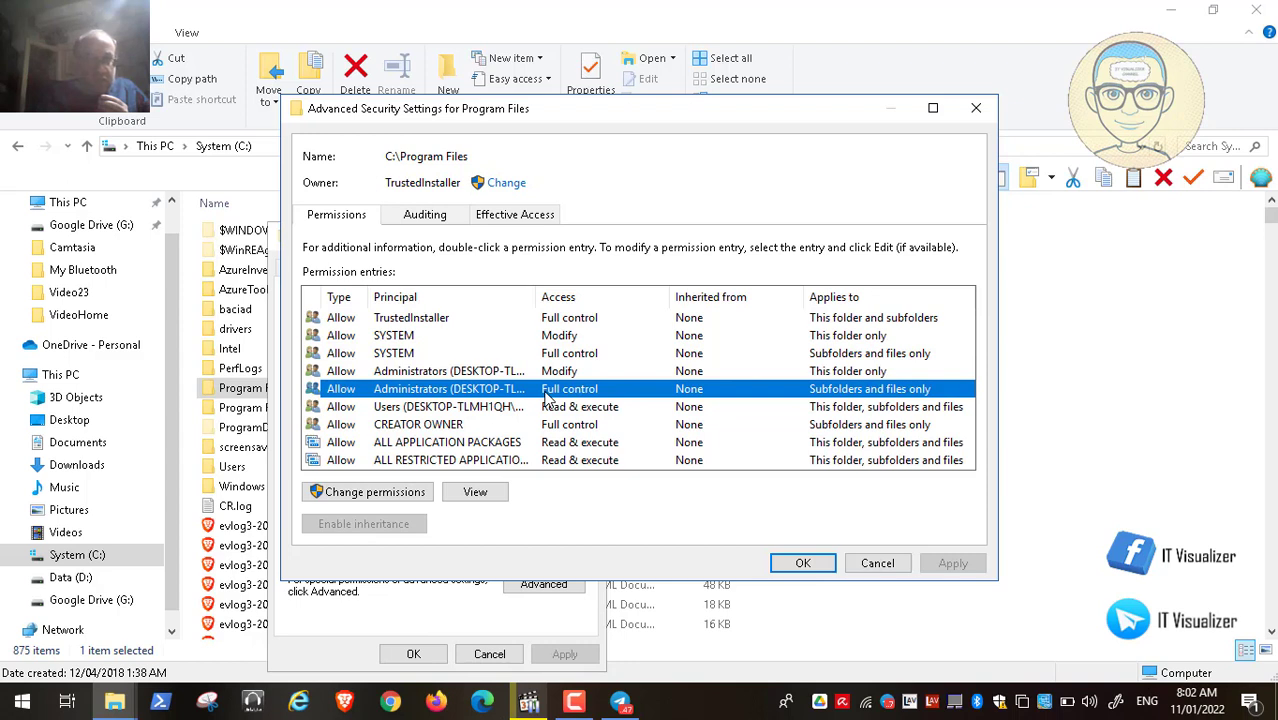
click(500, 410)
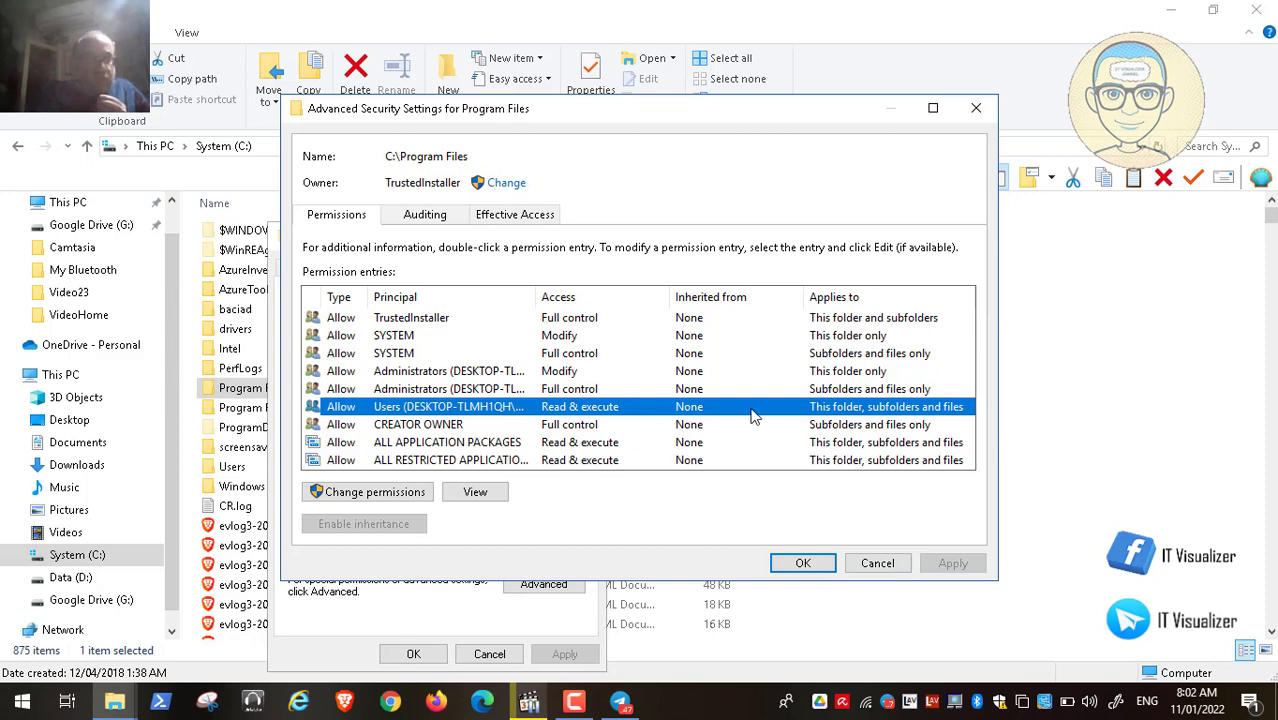
click(877, 564)
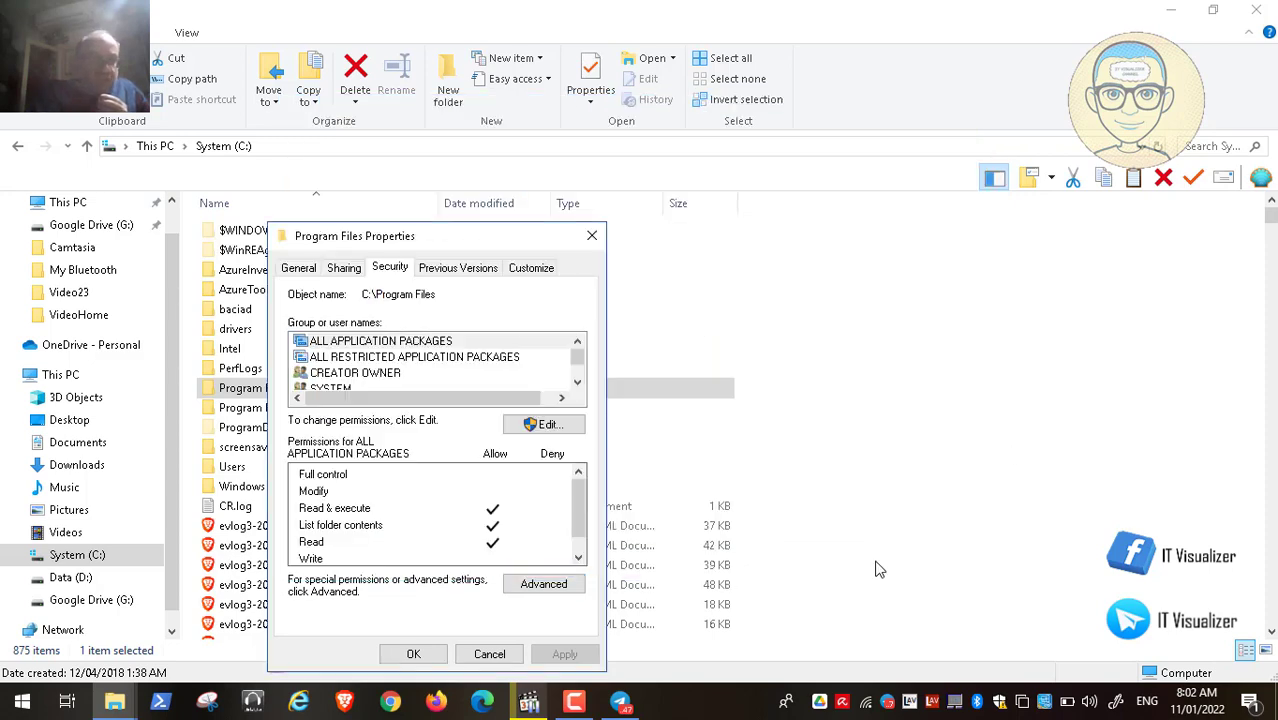
click(489, 654)
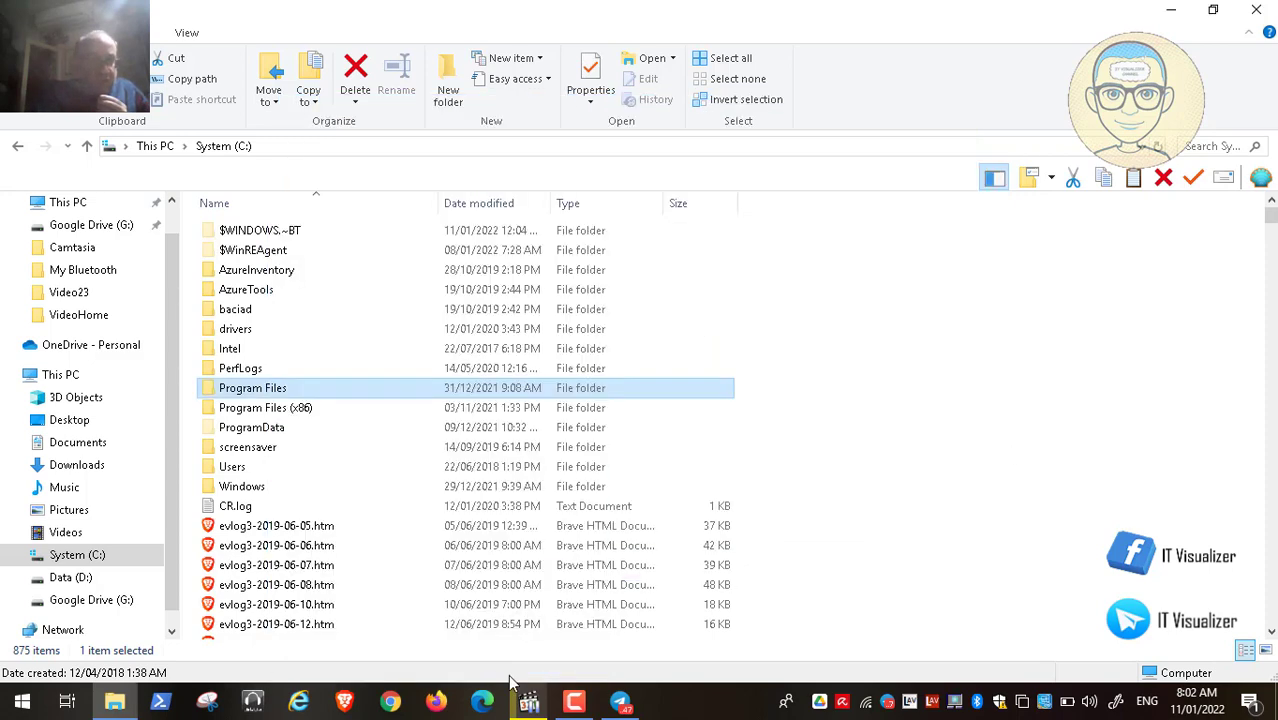
Switch to the STIG document in Internet Explorer and copy rule V-205735's icacls command for "c:\program files (x86)"
click(529, 700)
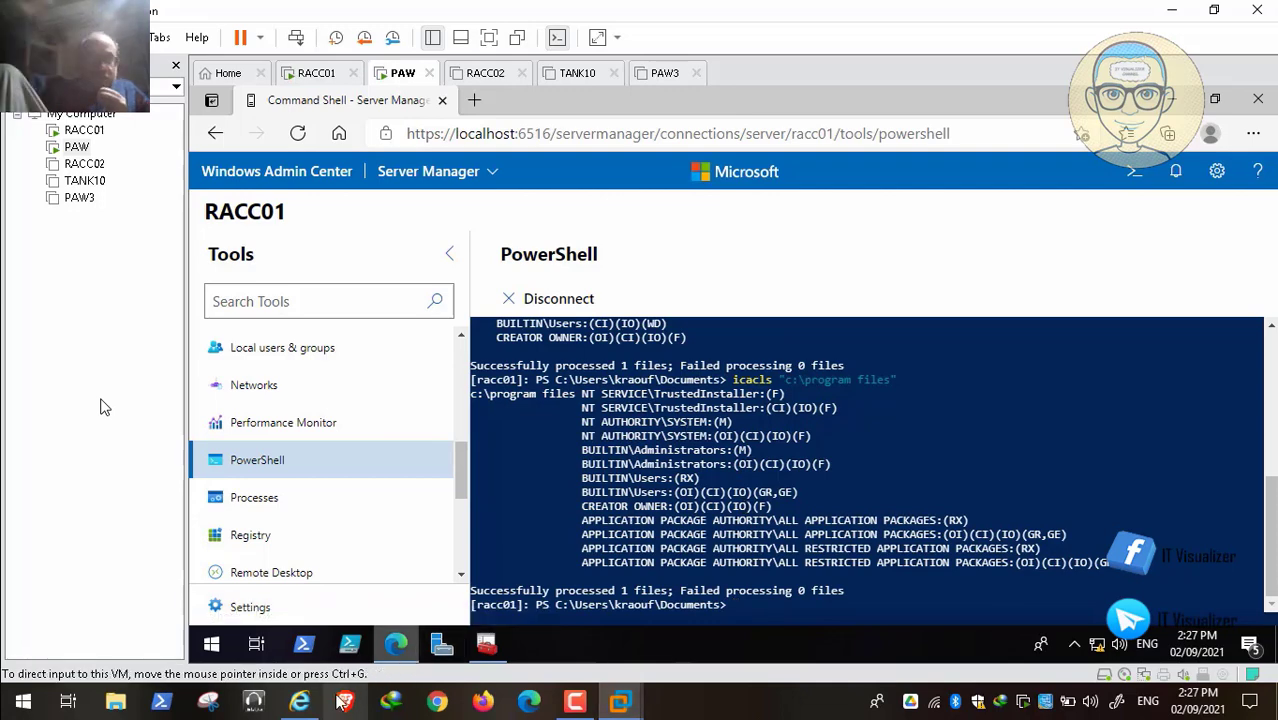
click(299, 702)
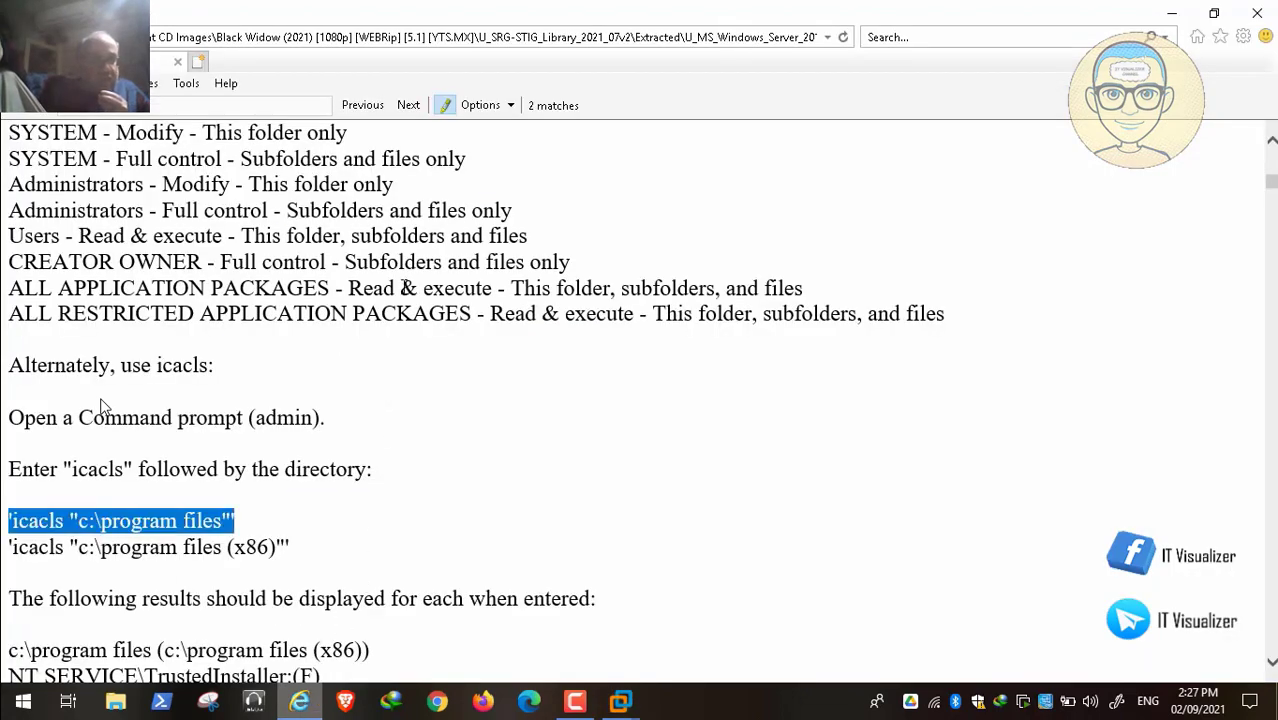
scroll(410, 277, up, 3)
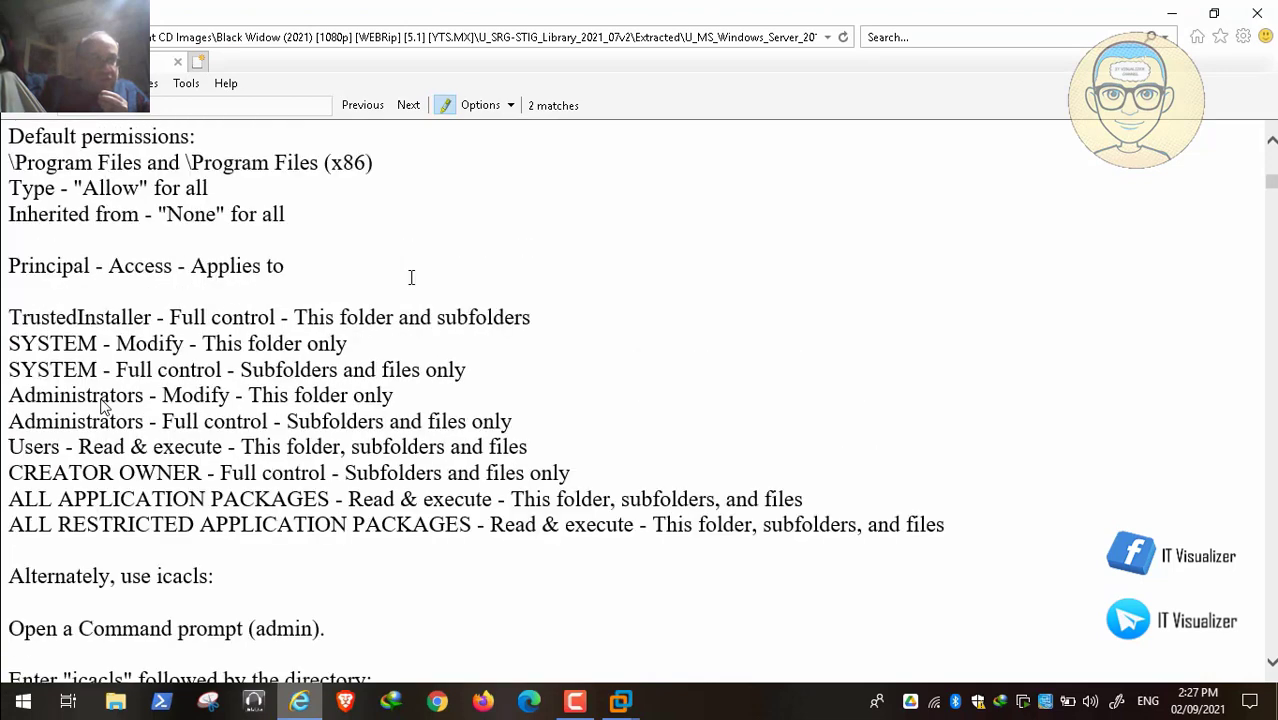
scroll(410, 277, down, 5)
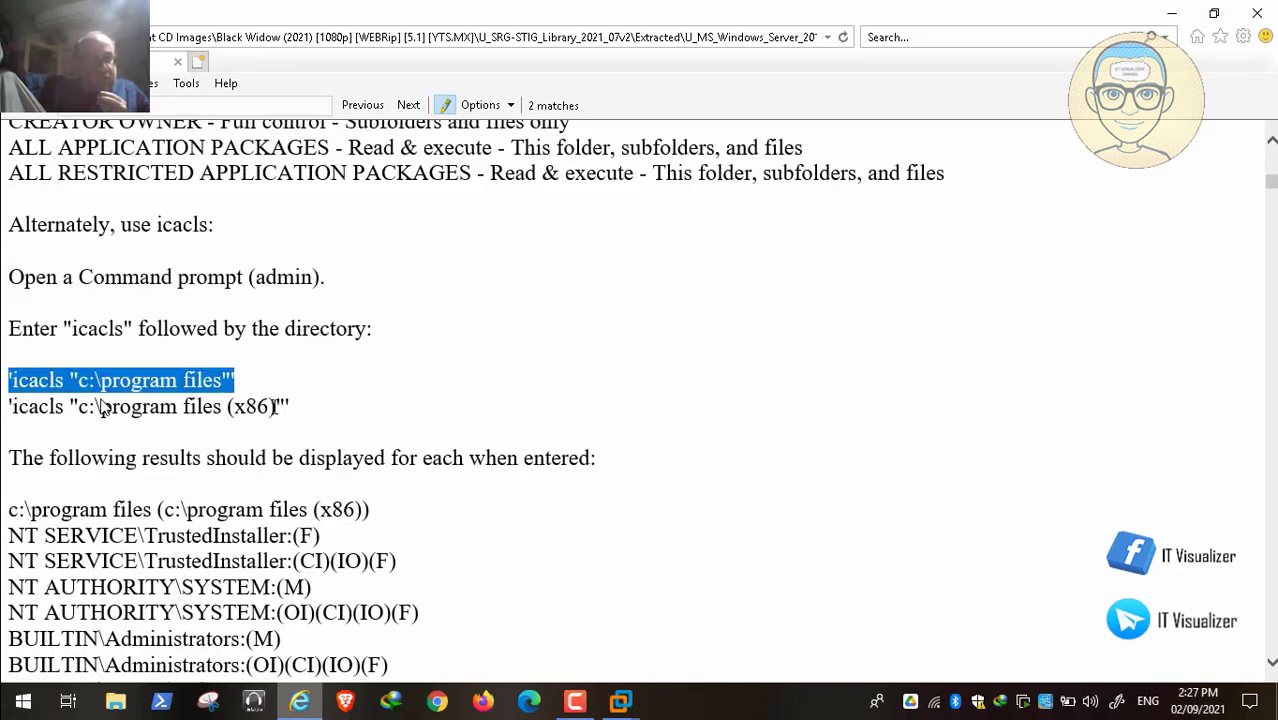
drag(296, 409, 19, 409)
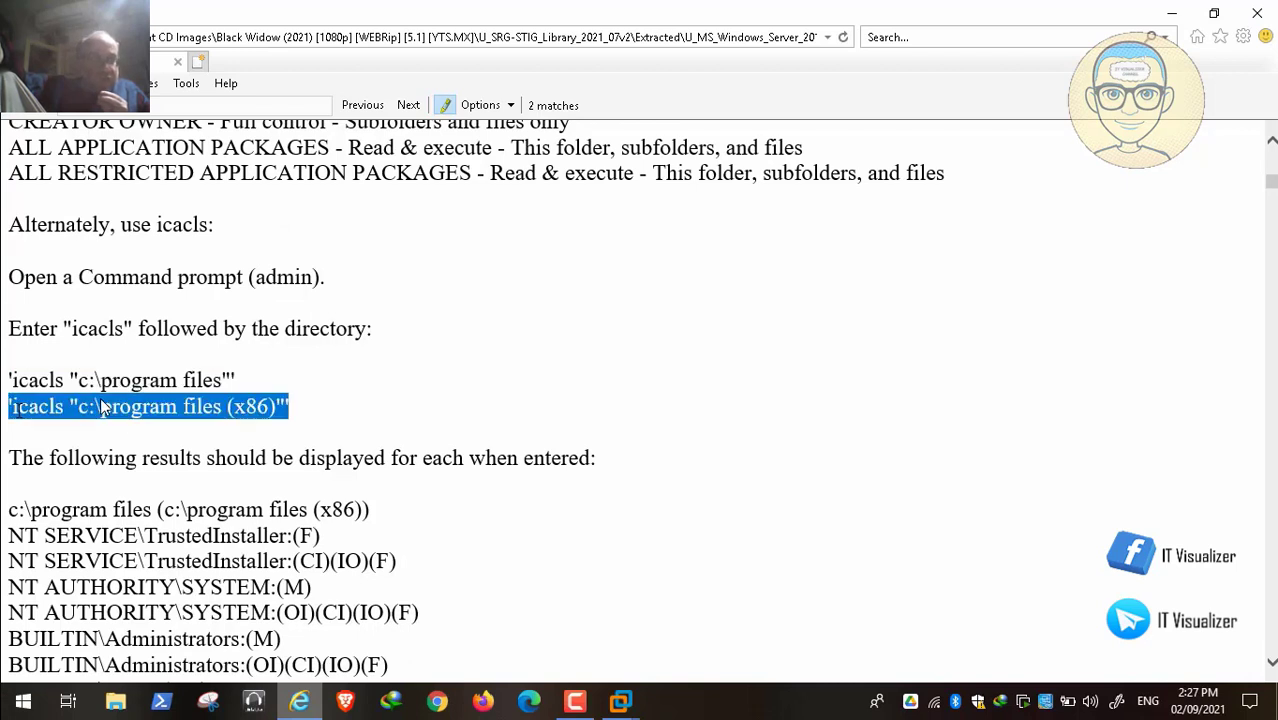
right_click(100, 407)
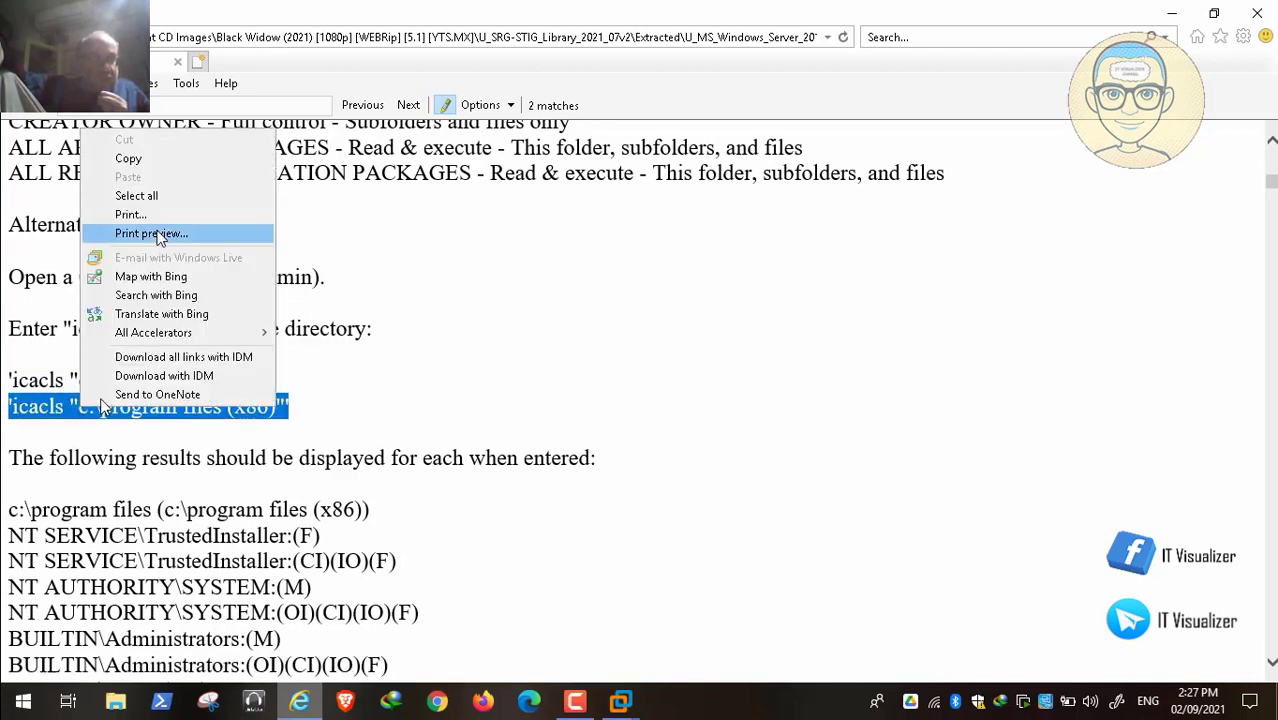
click(166, 168)
Switch to the PAW virtual machine and run icacls "c:\program files (x86)" in RACC01's PowerShell session, without the outer single quotes
scroll(268, 258, down, 4)
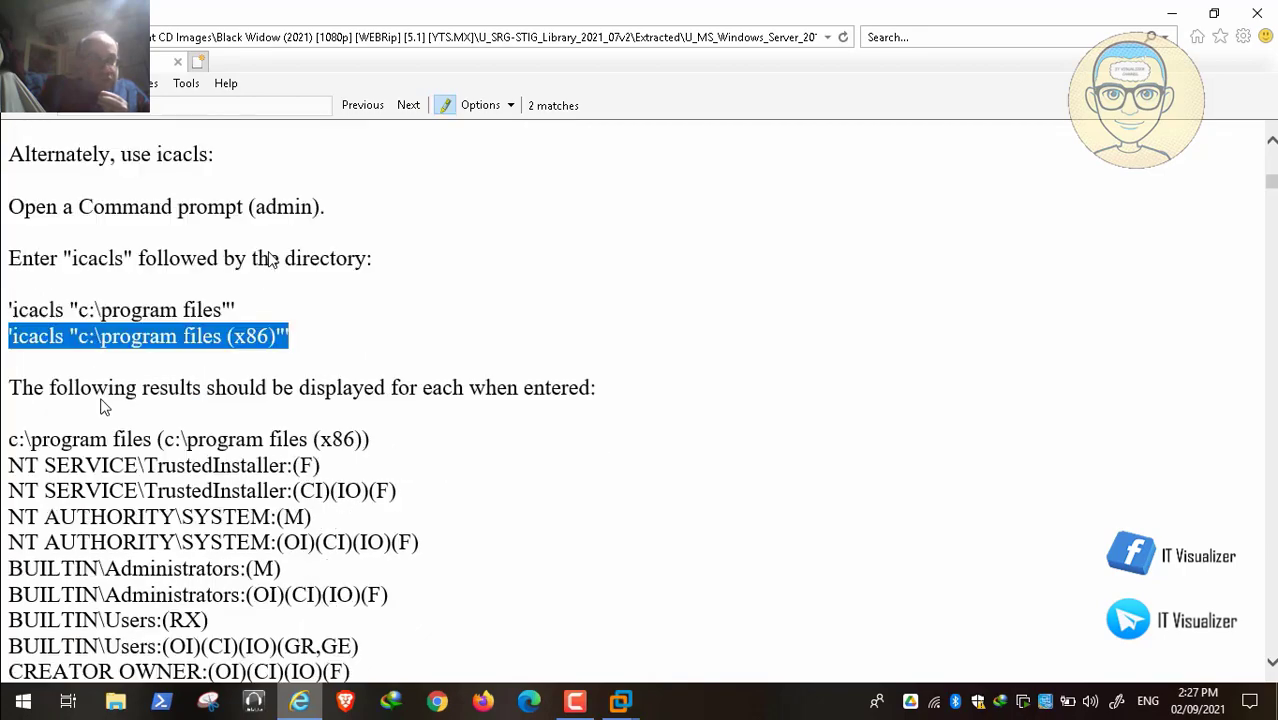
scroll(268, 258, down, 10)
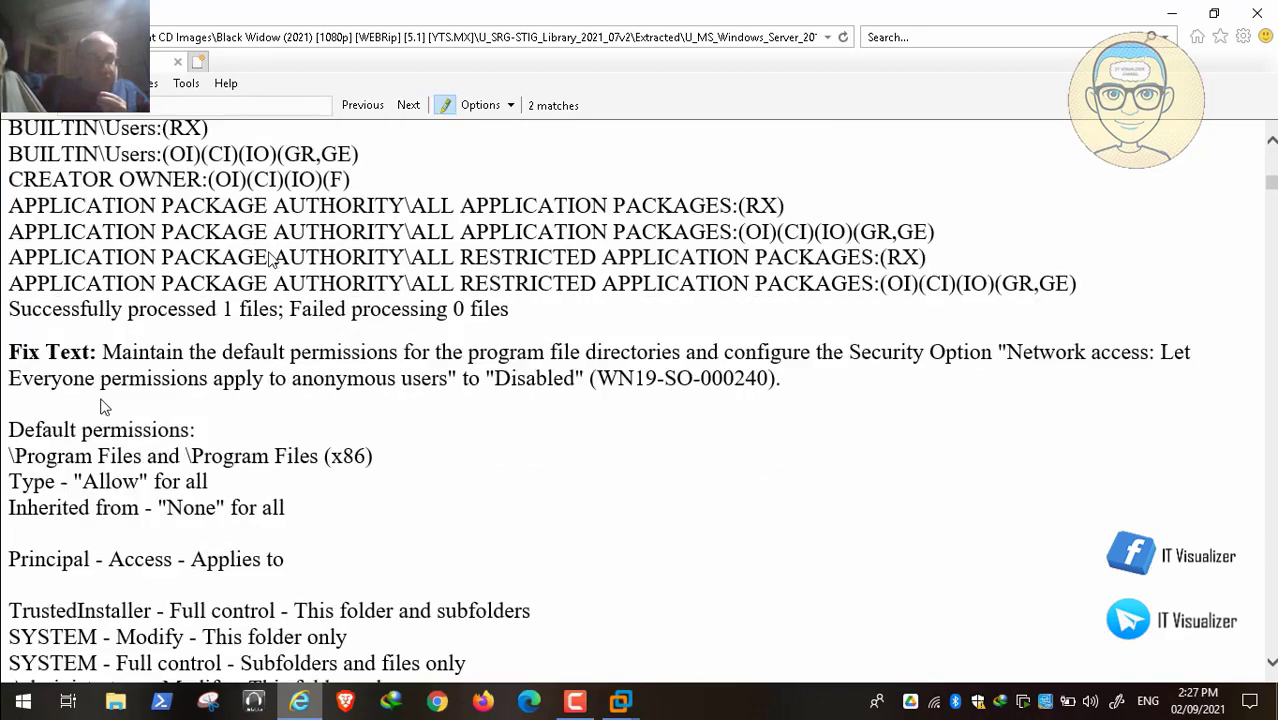
scroll(268, 251, down, 8)
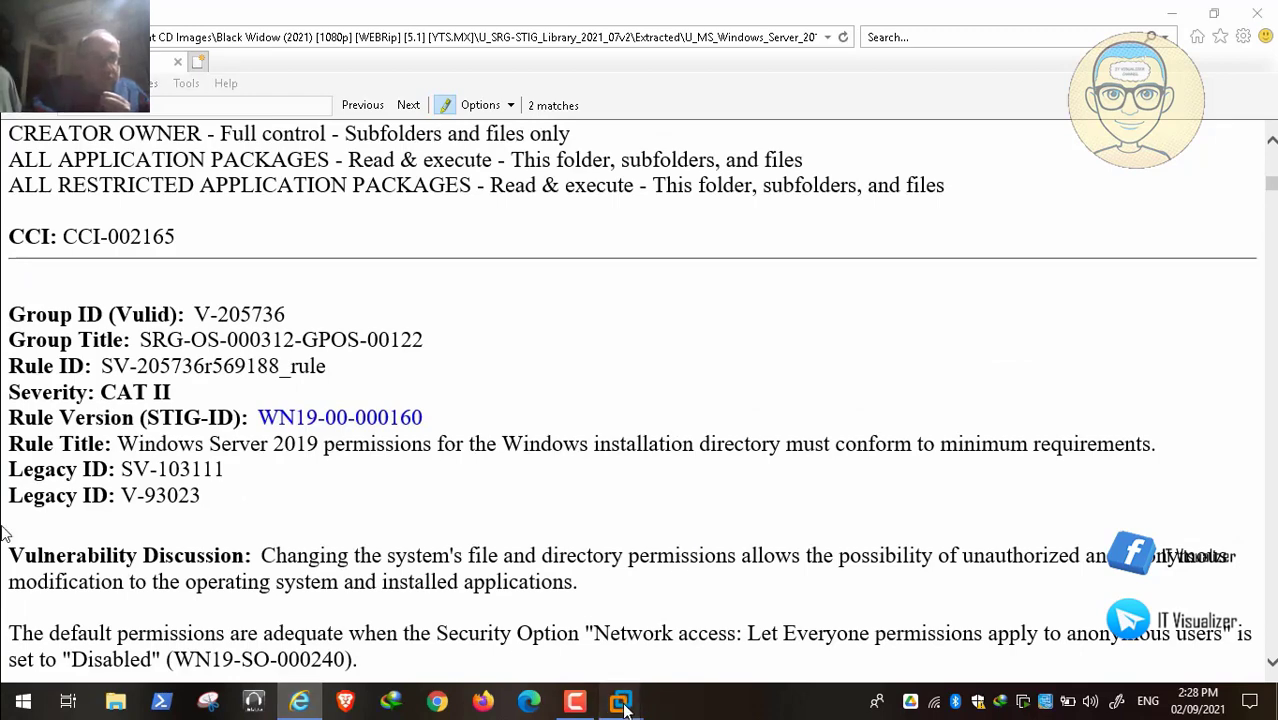
mouse_move(620, 700)
click(572, 594)
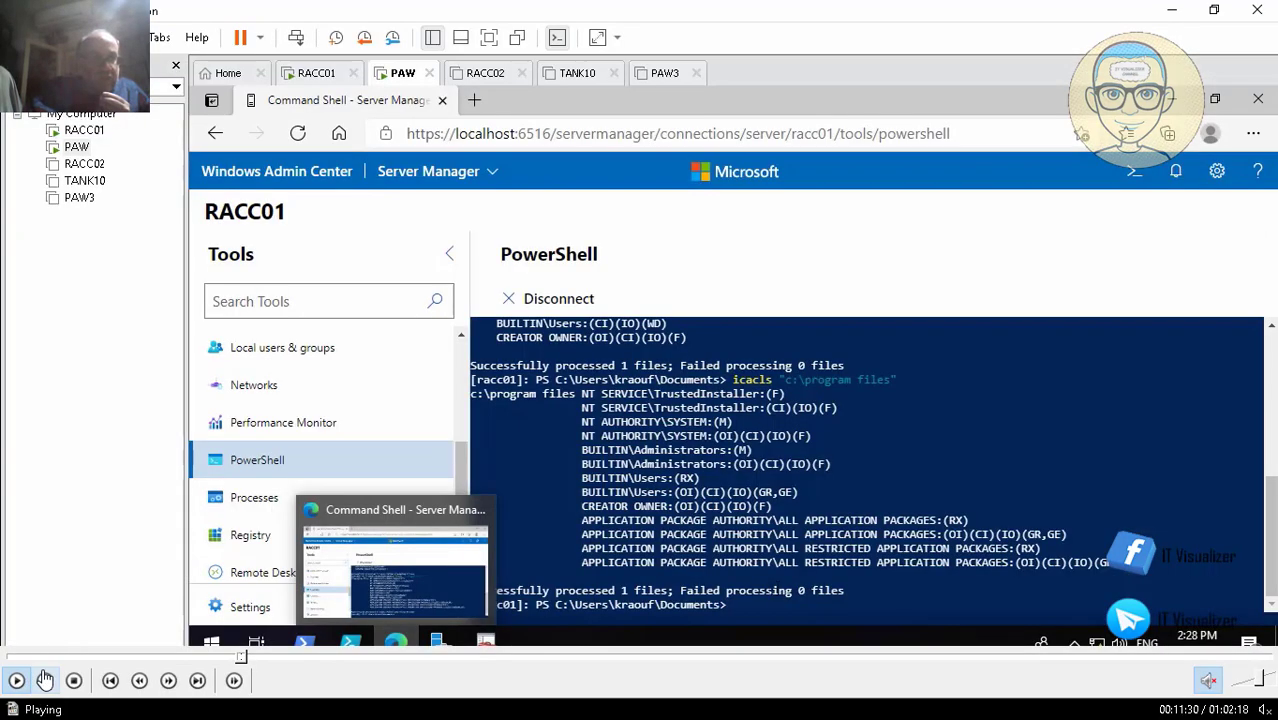
right_click(758, 600)
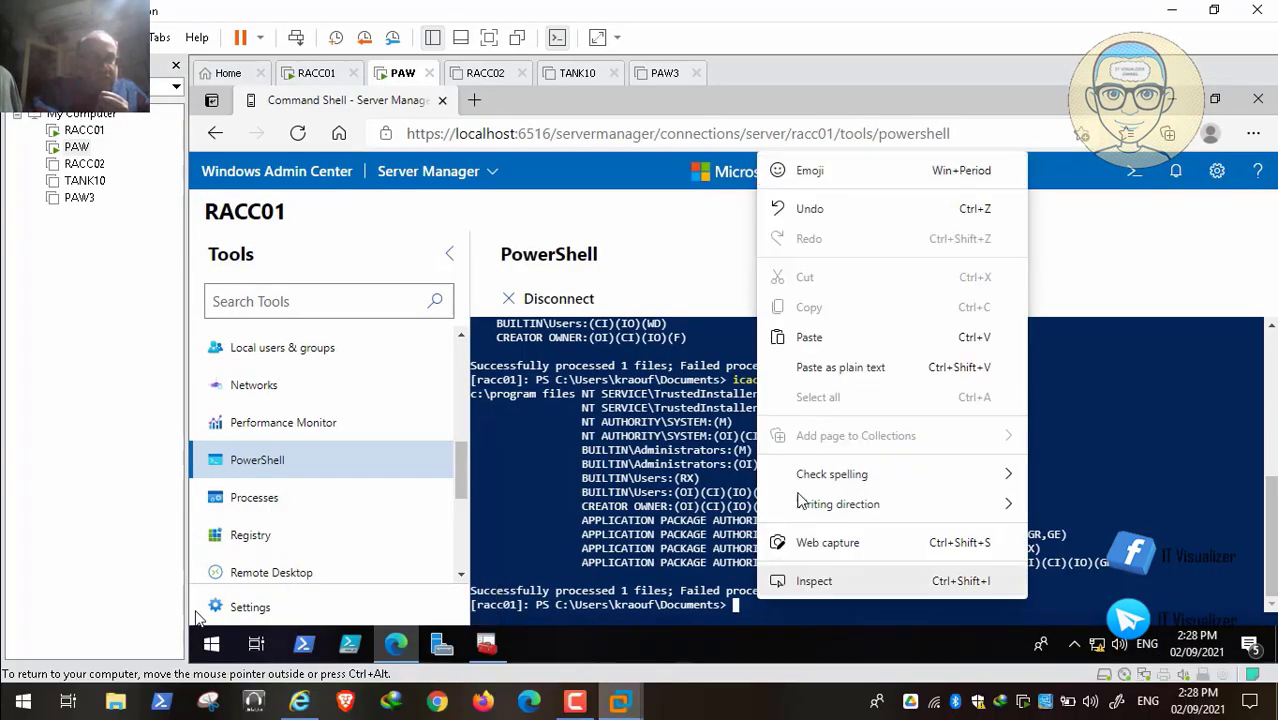
click(832, 341)
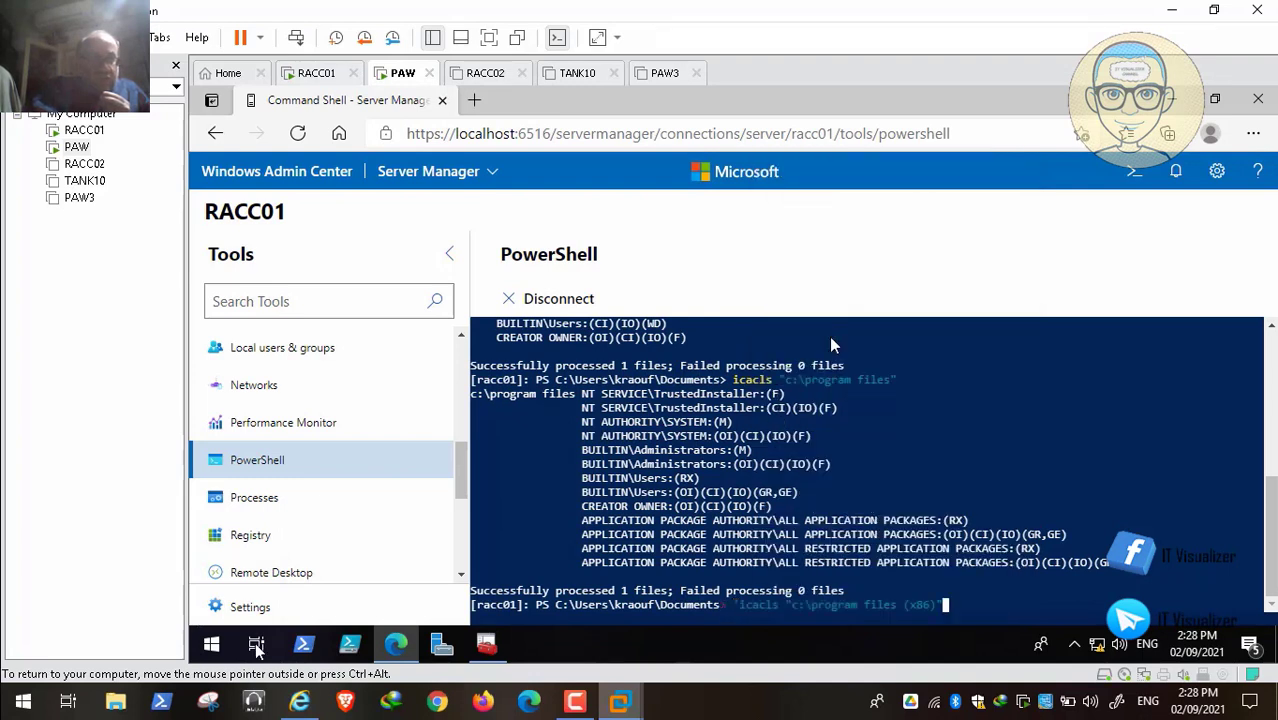
mouse_move(283, 678)
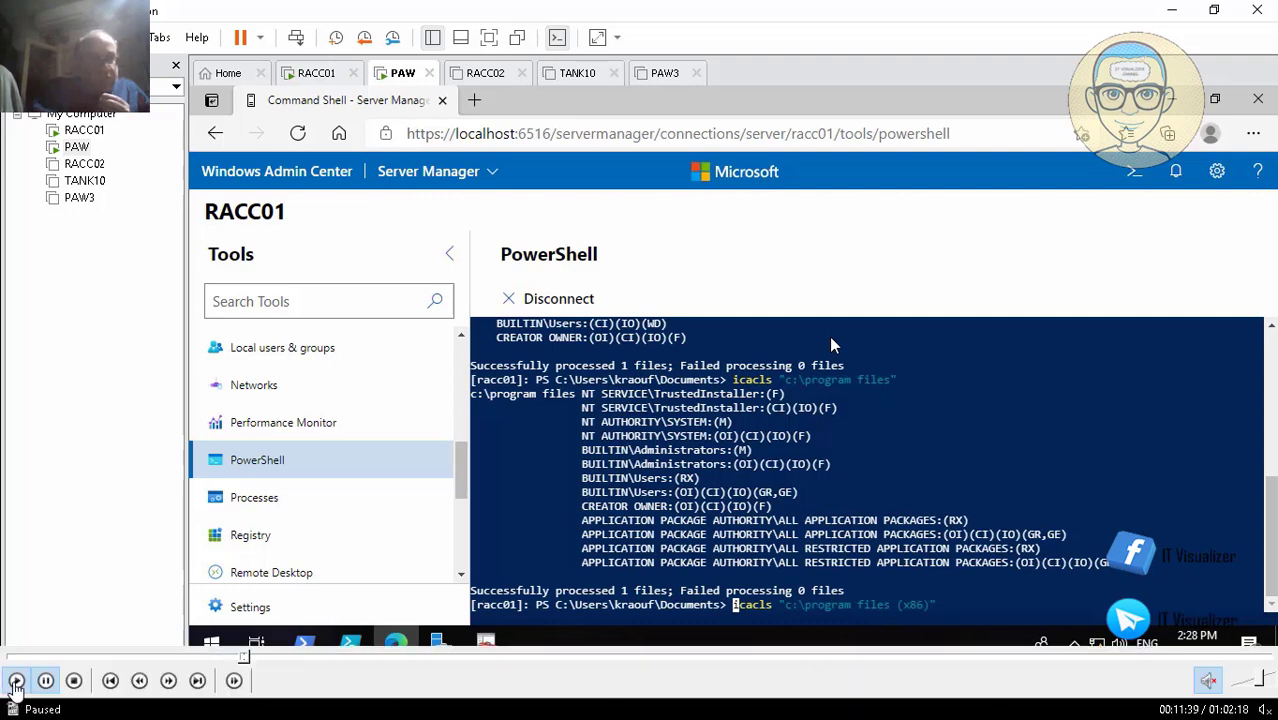
click(14, 684)
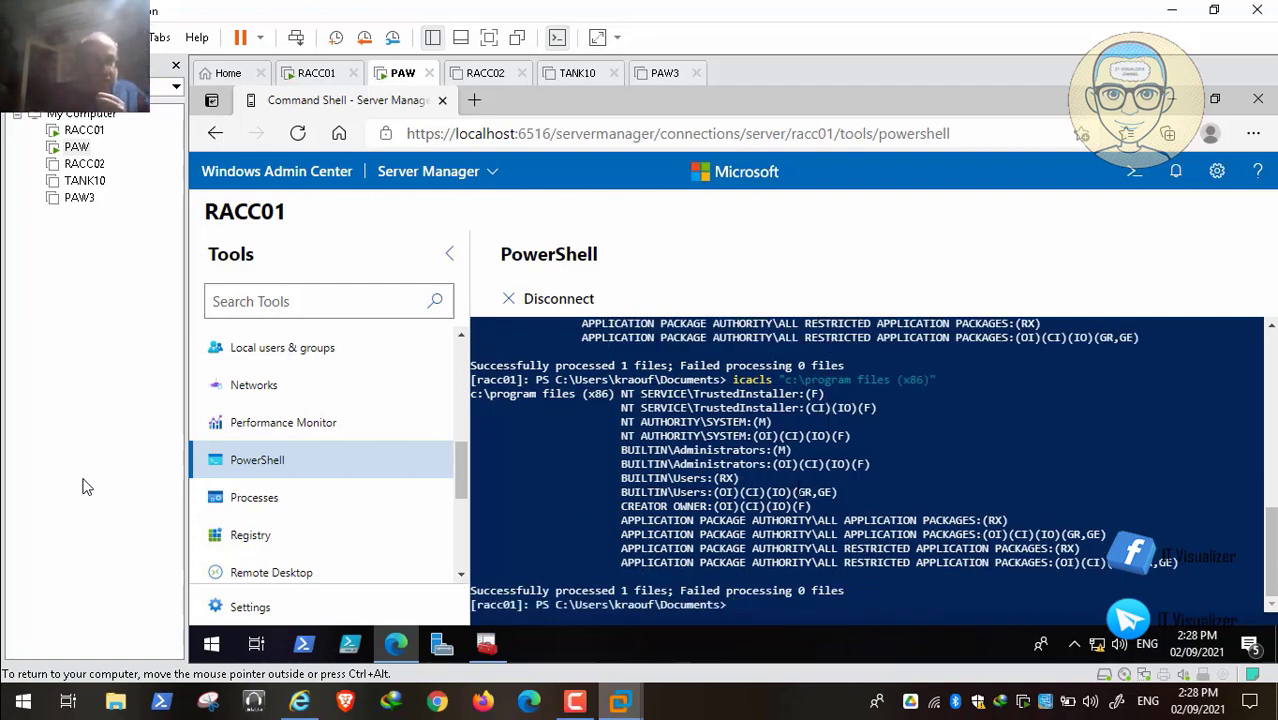
Switch to the STIG document and review rule V-205736 on Windows installation directory permissions, continuing to rule V-205737 on the HKEY_LOCAL_MACHINE hive
click(300, 705)
scroll(367, 487, down, 3)
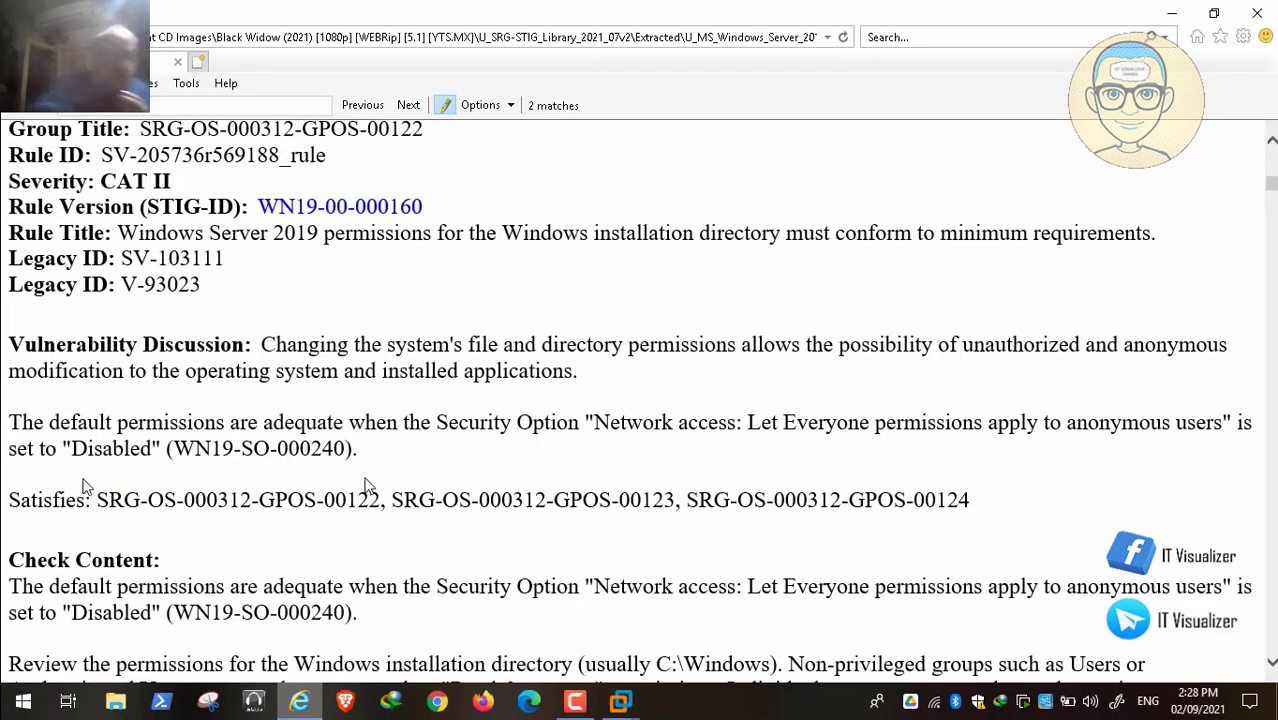
scroll(367, 487, down, 10)
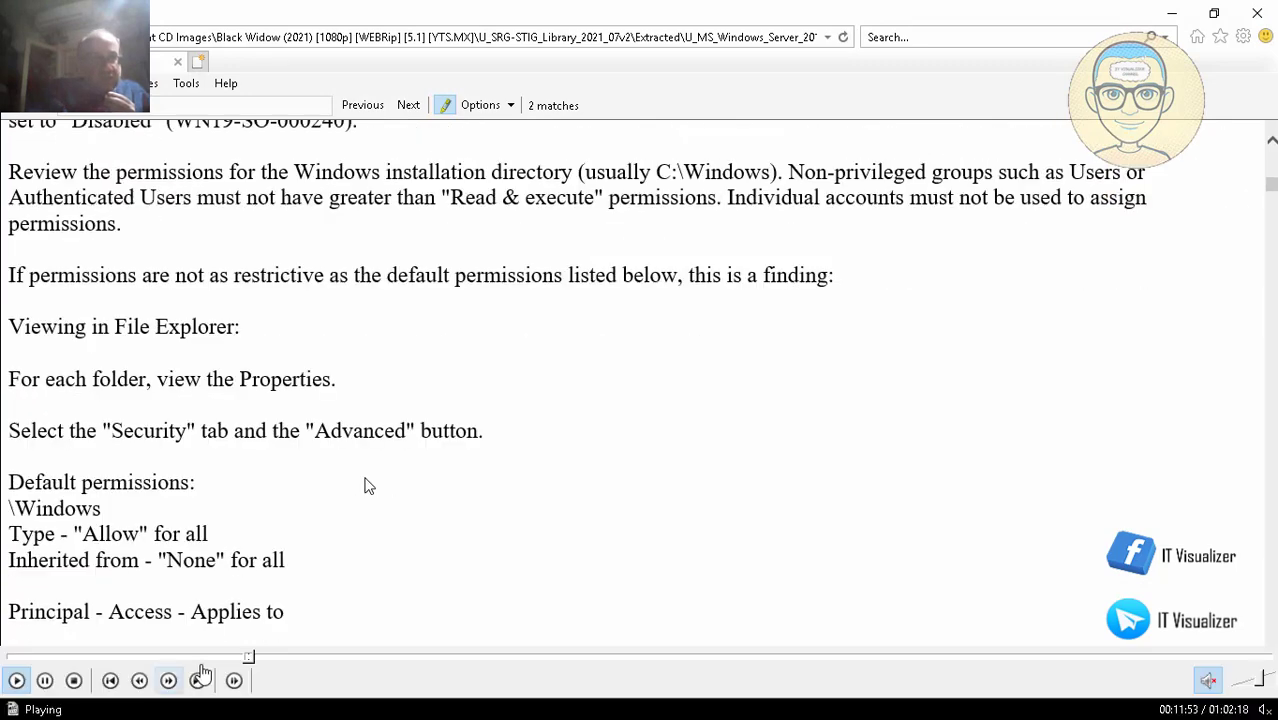
click(247, 659)
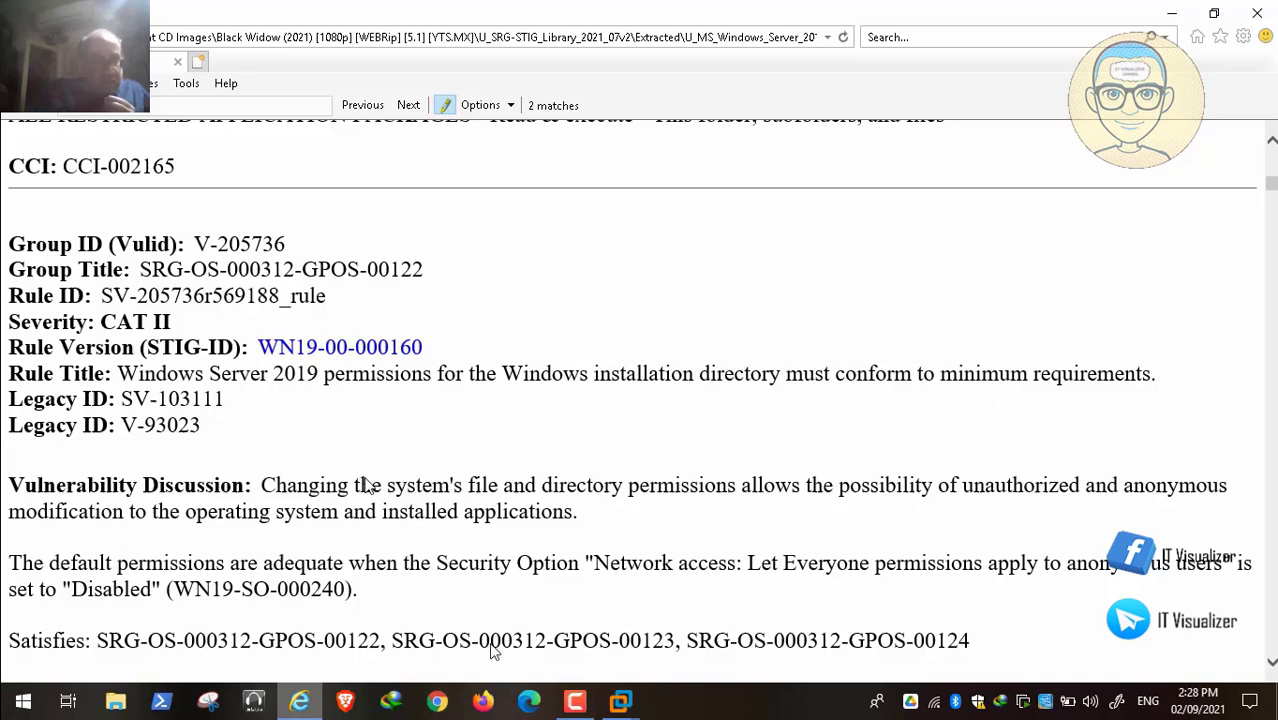
mouse_move(60, 690)
click(20, 681)
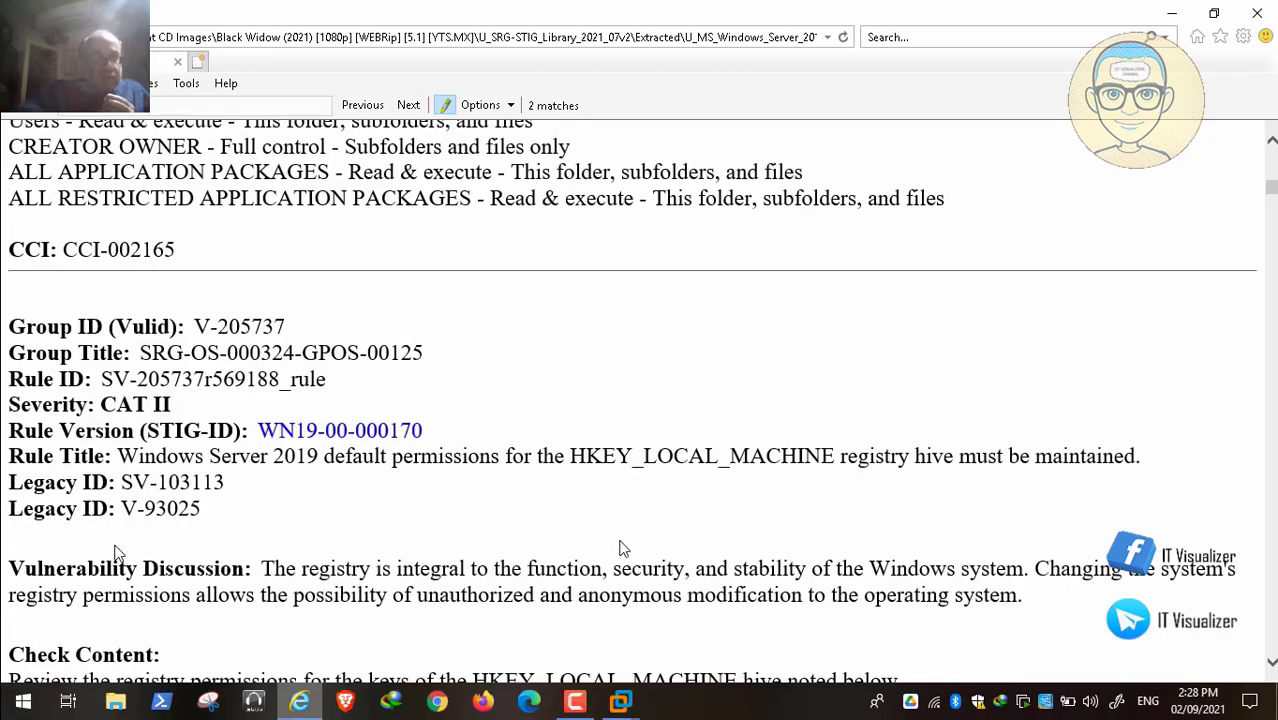
Minimize the Video24.mp4 playback window and close the host's System (C:) folder window
mouse_move(44, 688)
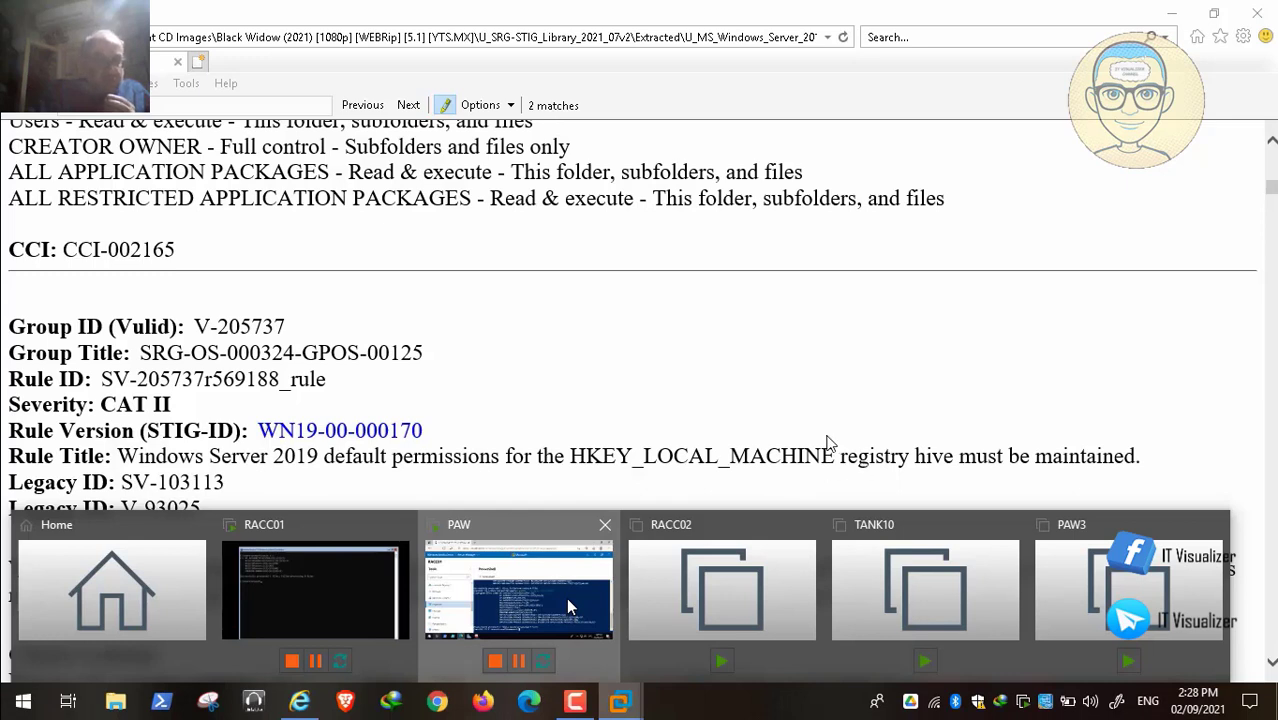
double_click(743, 394)
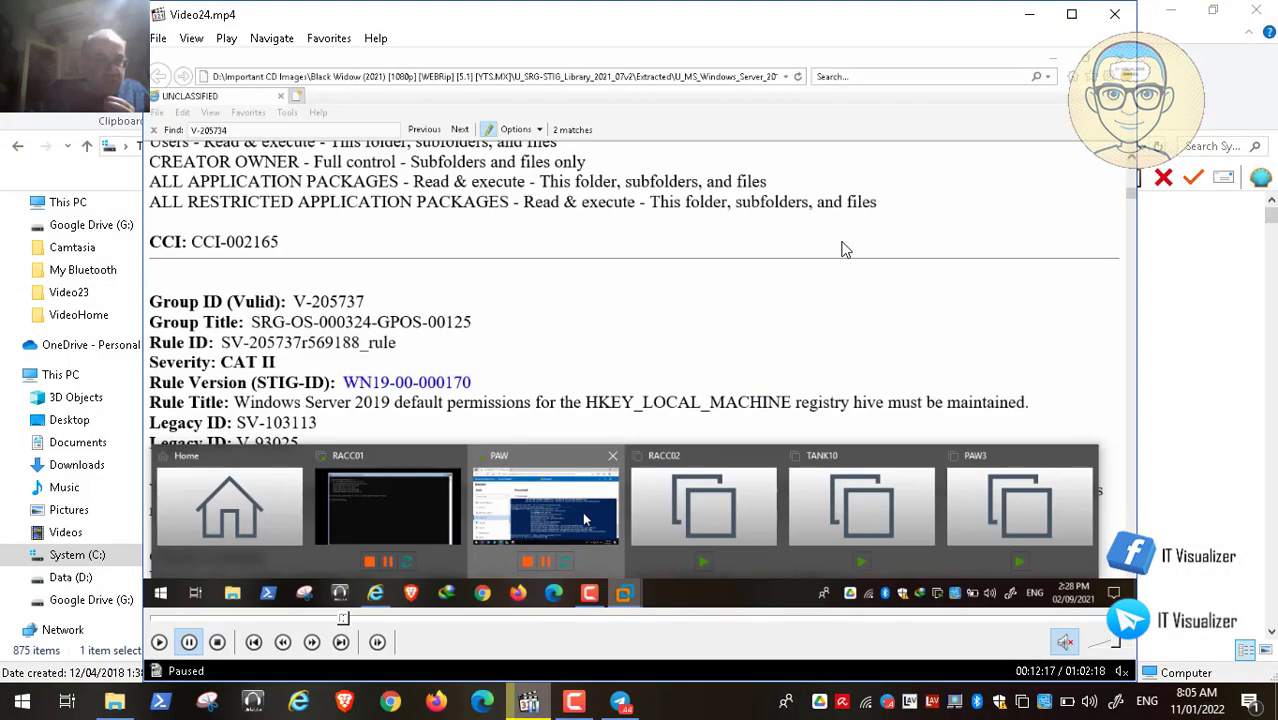
click(1030, 14)
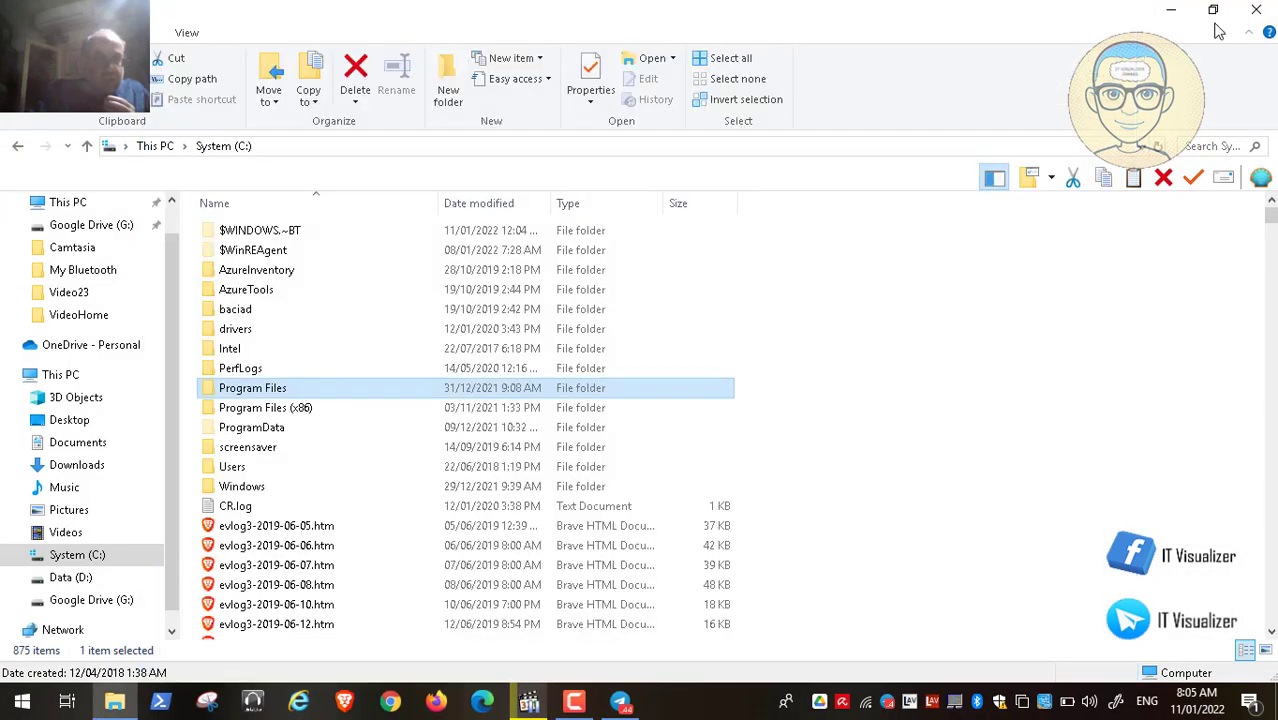
click(1254, 12)
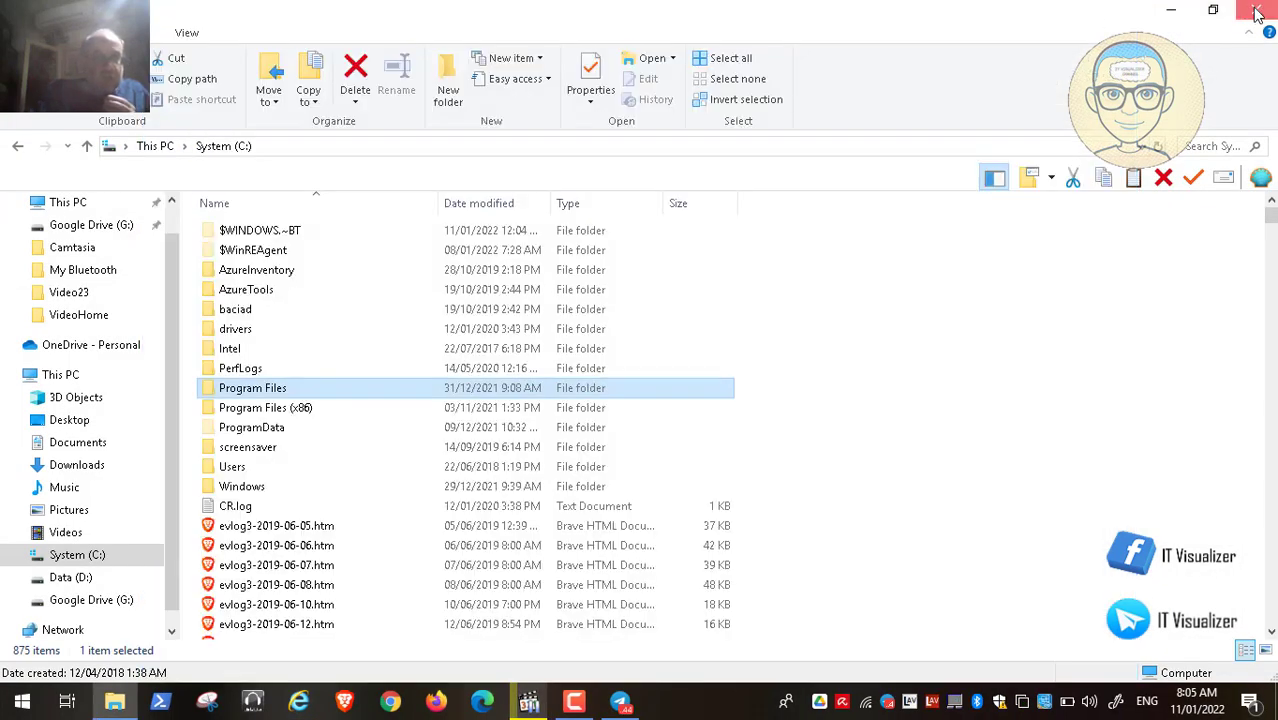
Switch to the Brave browser and search the web for "what is windows registry"
click(347, 703)
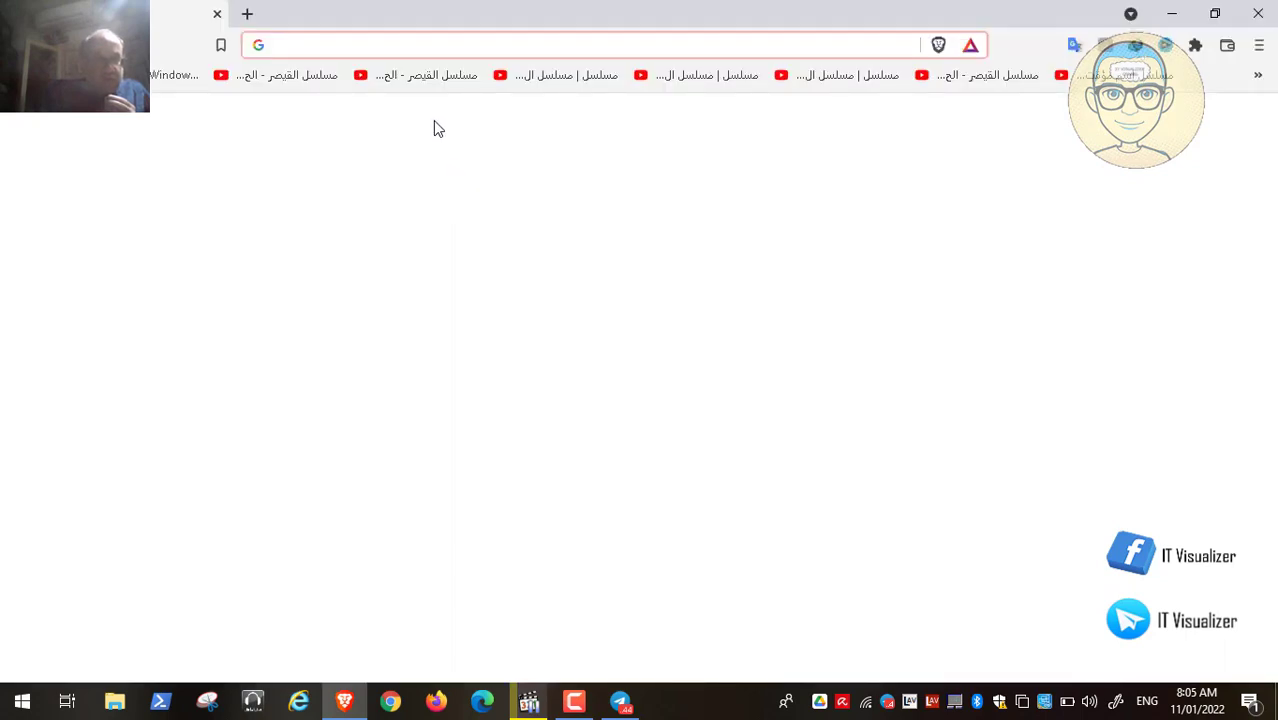
text(wha)
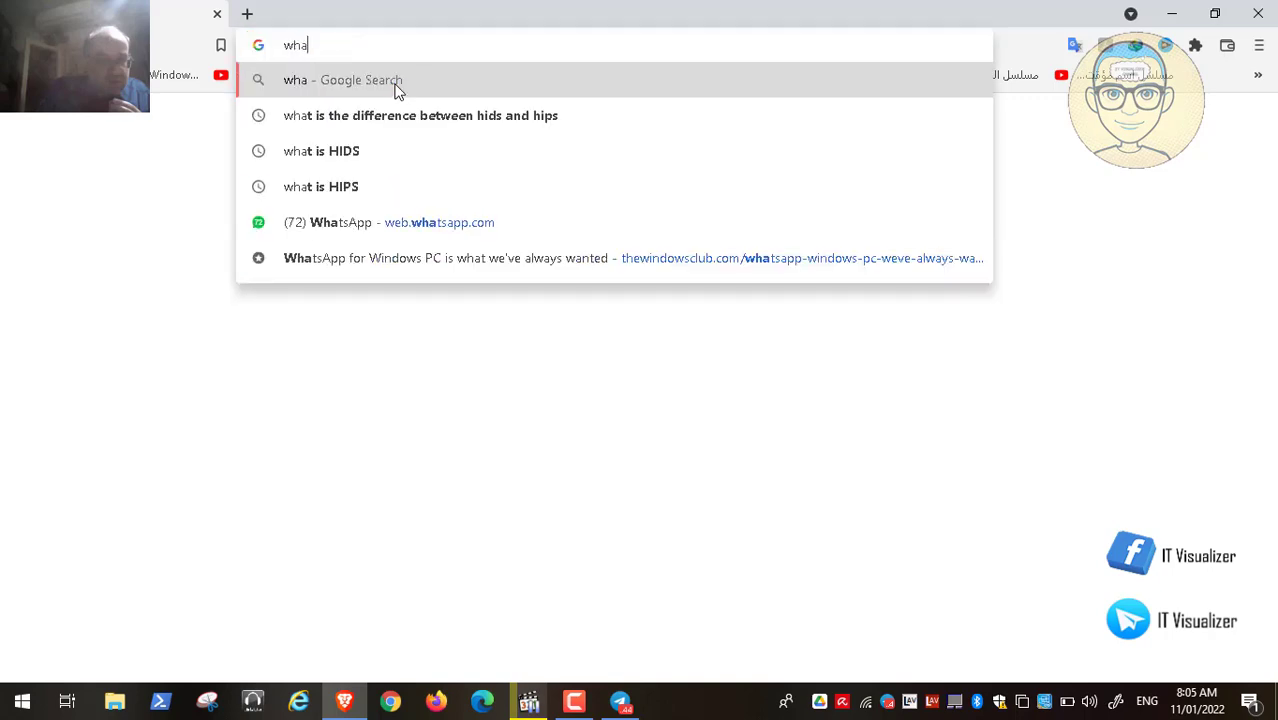
text(t is )
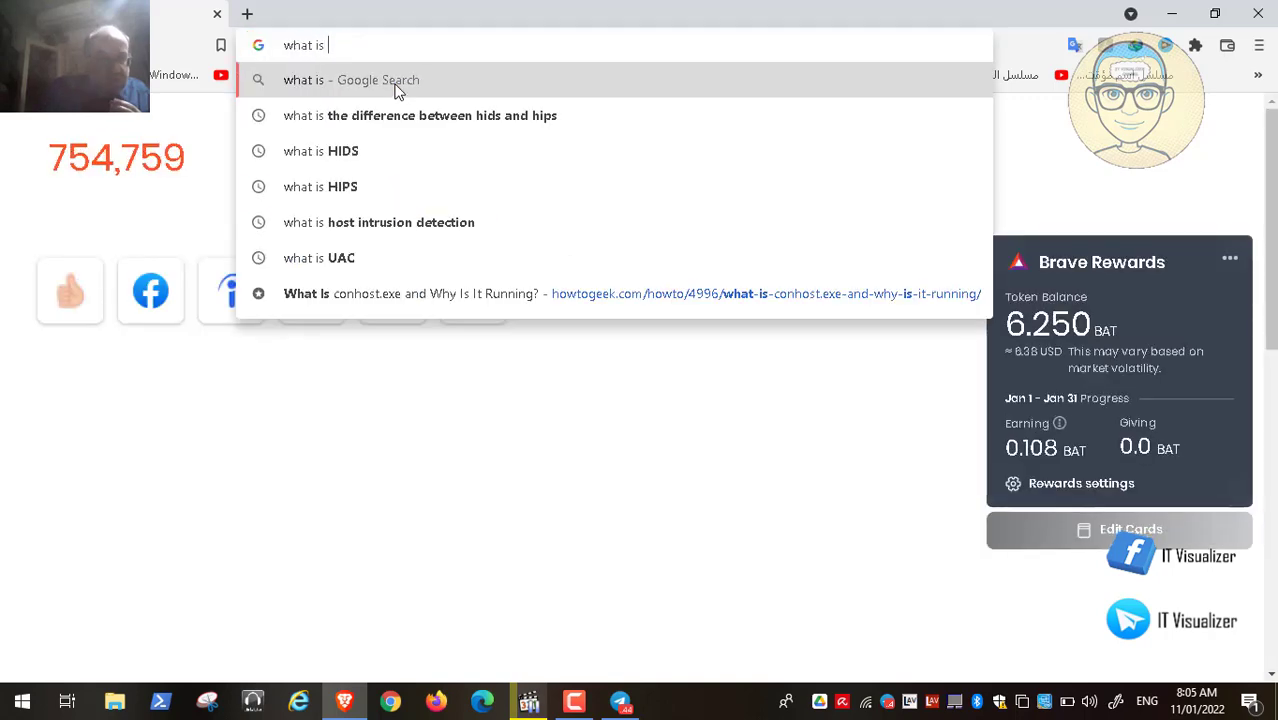
text(wind)
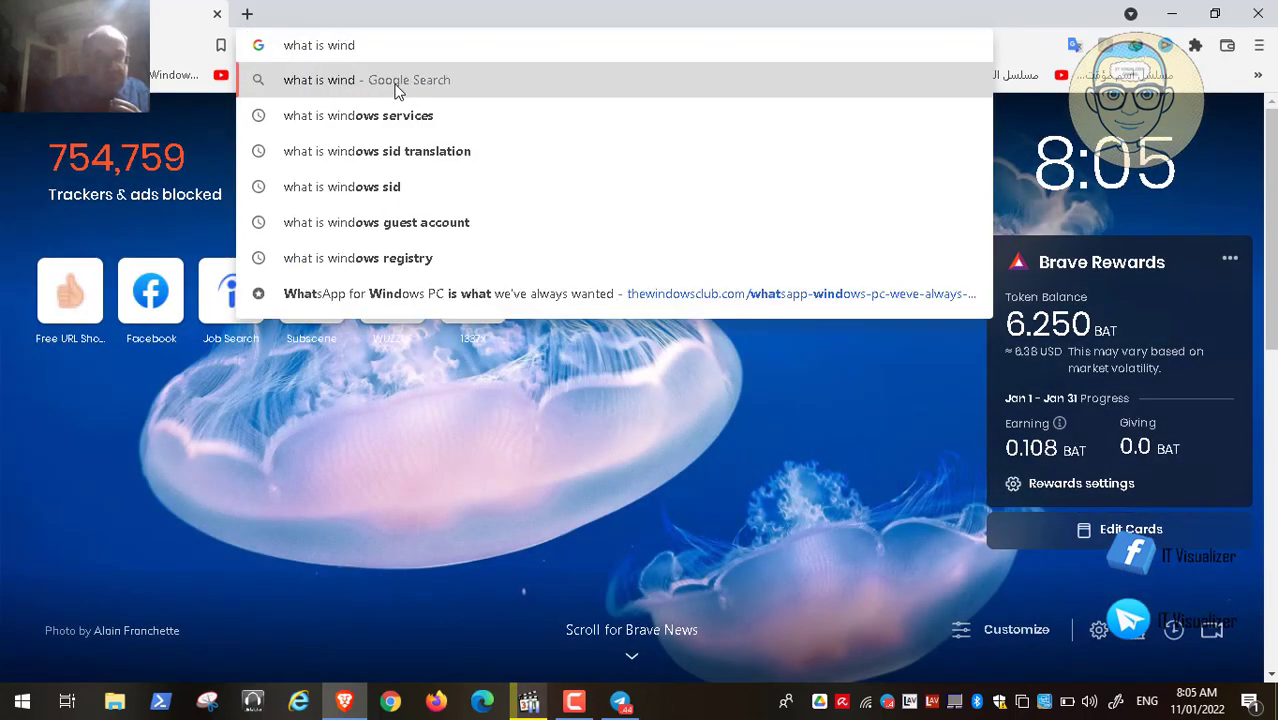
text(ows)
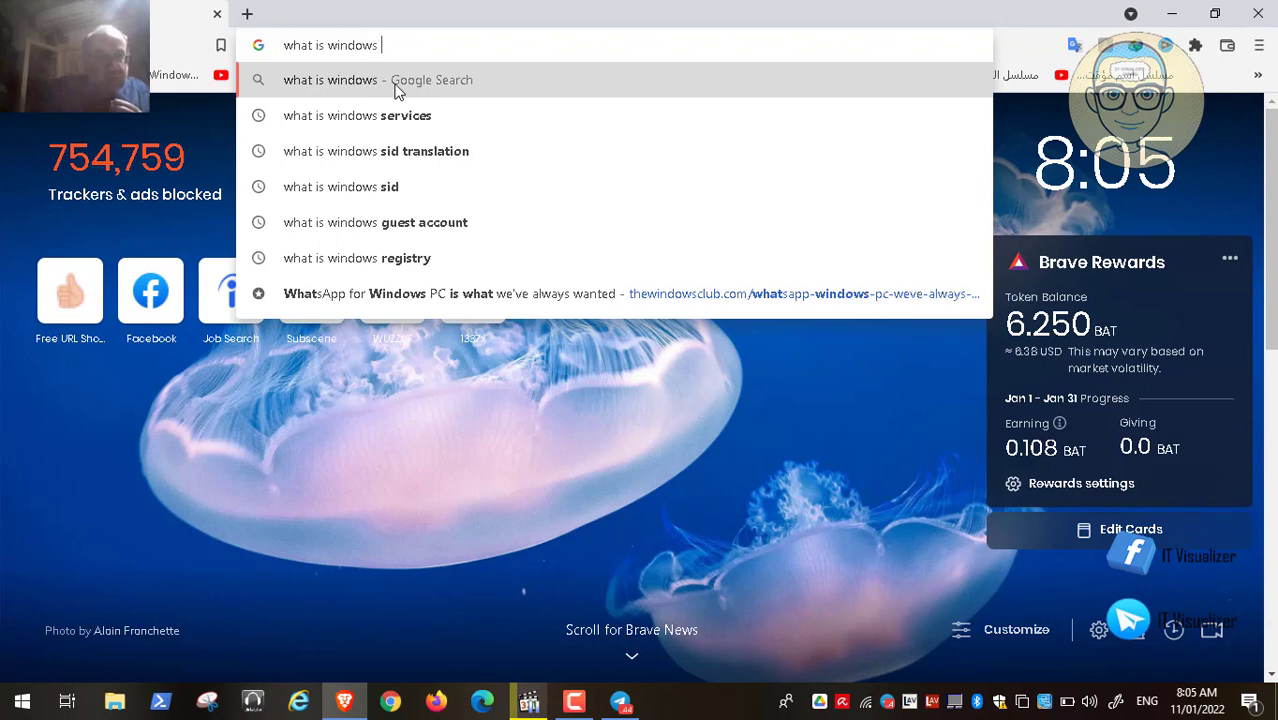
key(Down)
key(Down)
key(Down)
key(Down)
key(Down)
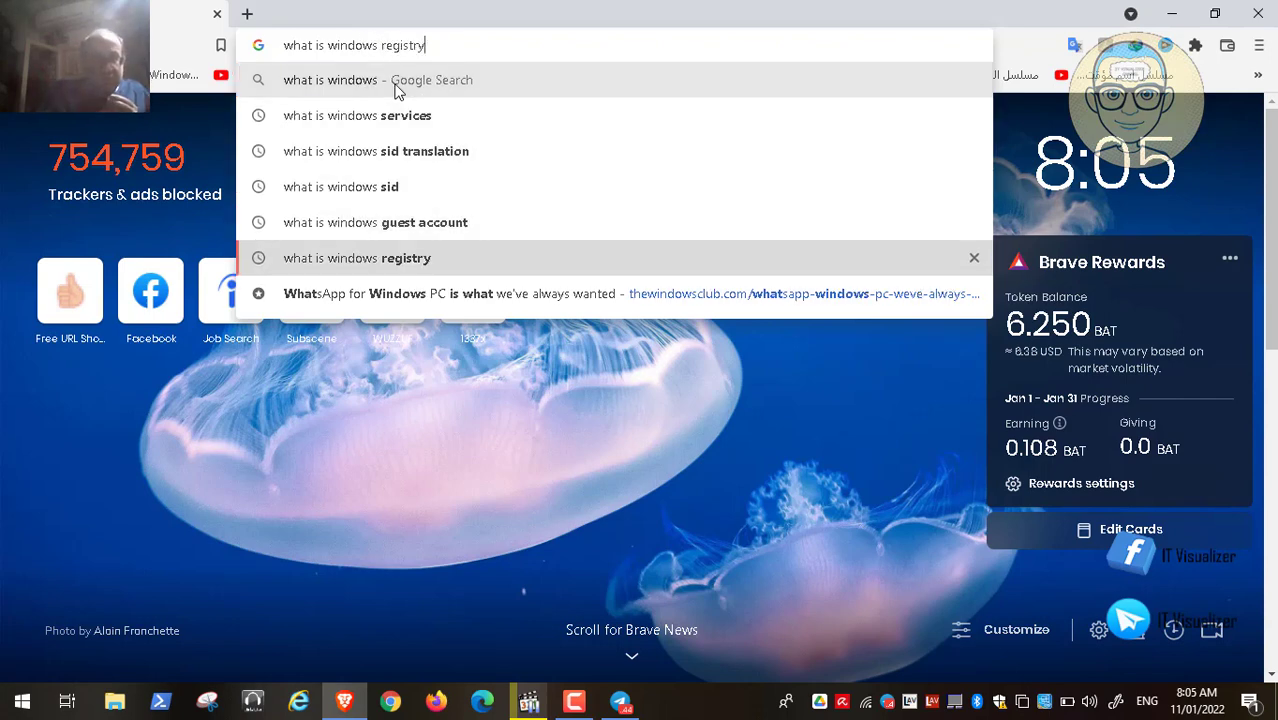
key(Return)
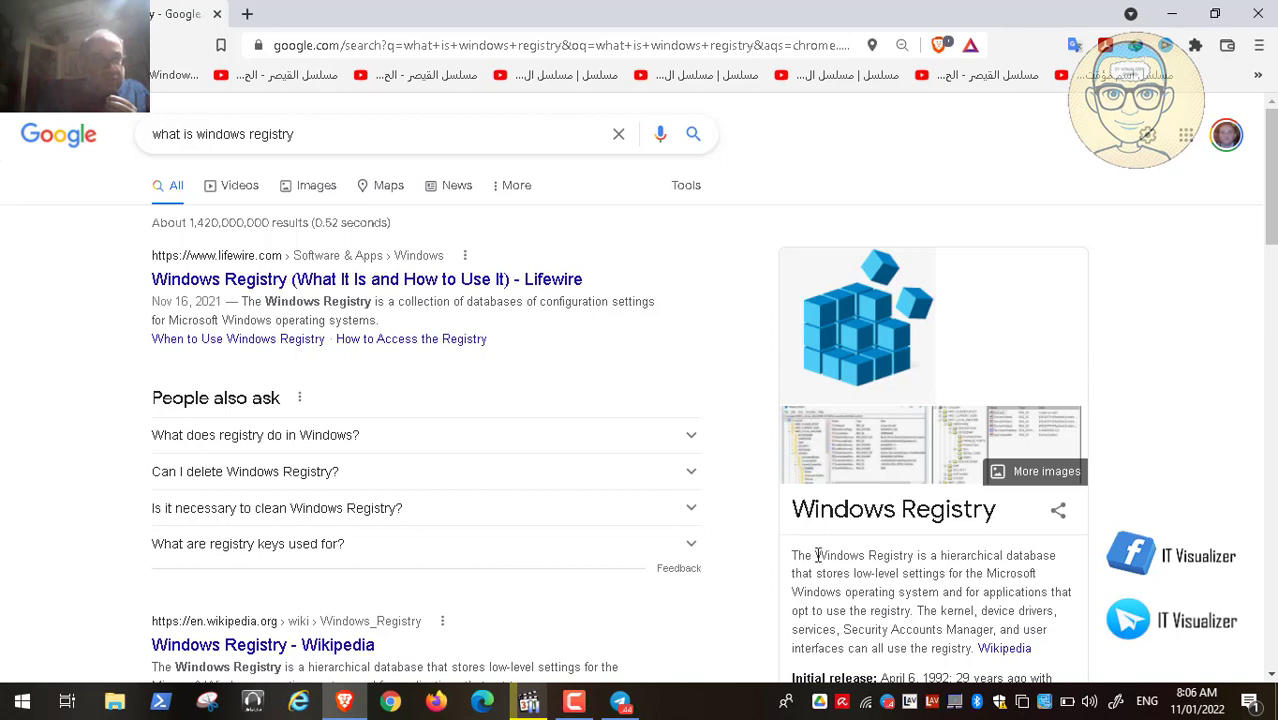
Open the Lifewire article on the Windows Registry and read what the registry is used for, including its hives screenshot
click(359, 283)
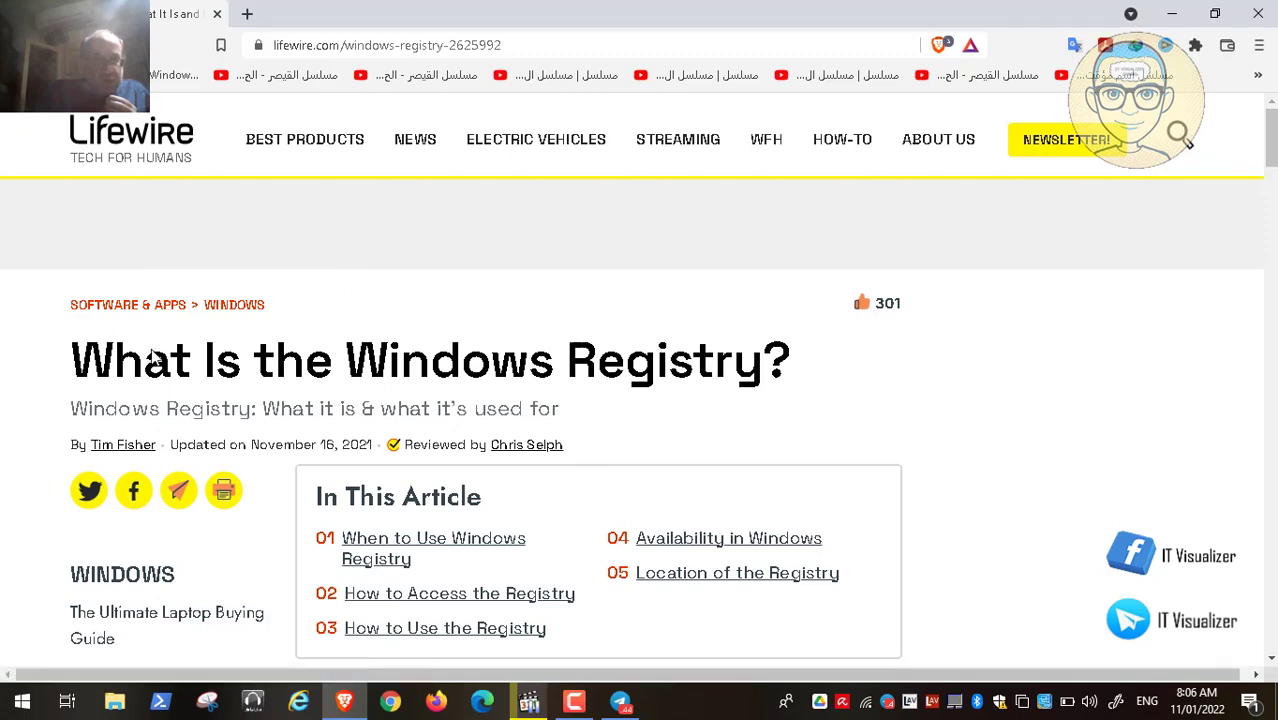
scroll(153, 357, down, 2)
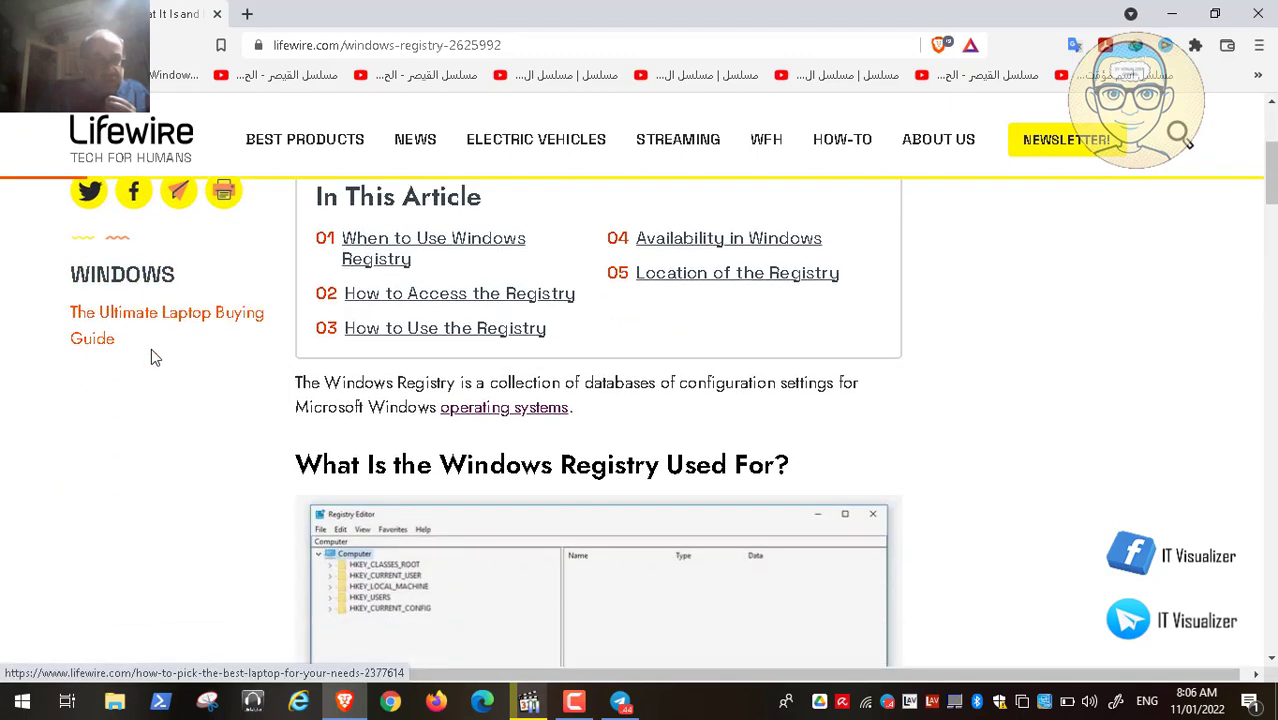
scroll(155, 357, down, 1)
scroll(153, 355, down, 3)
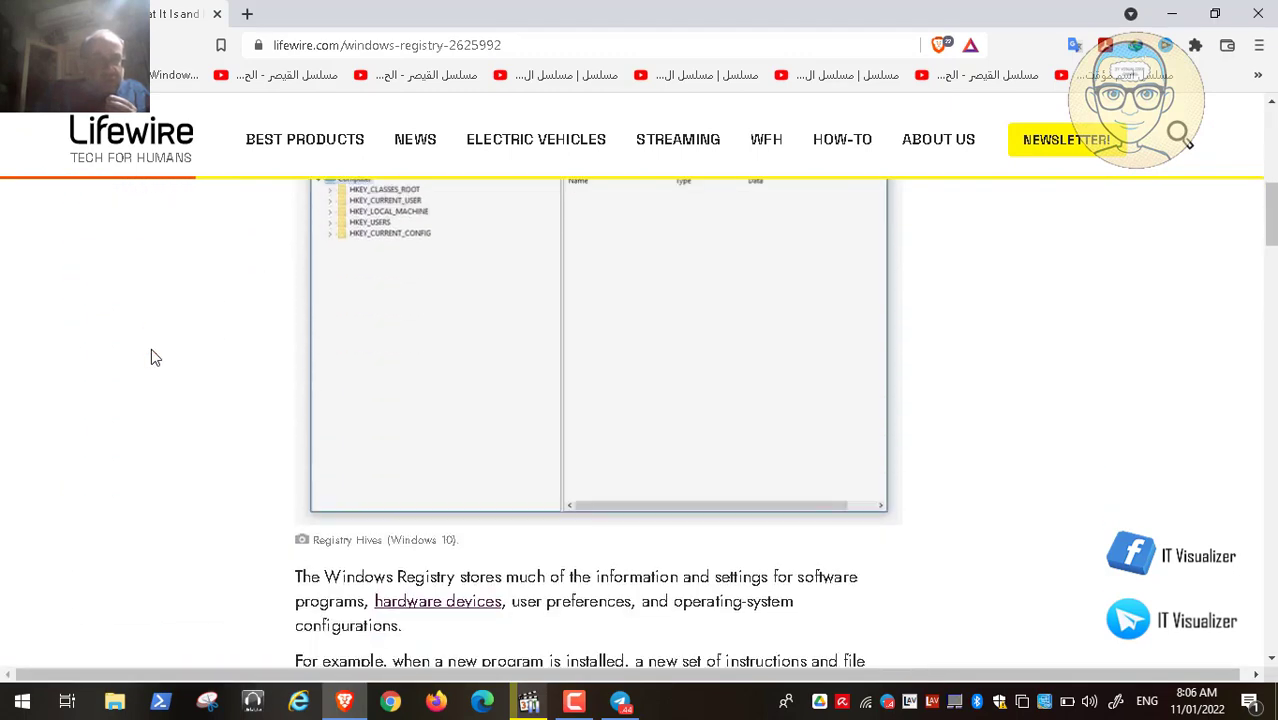
scroll(155, 357, down, 1)
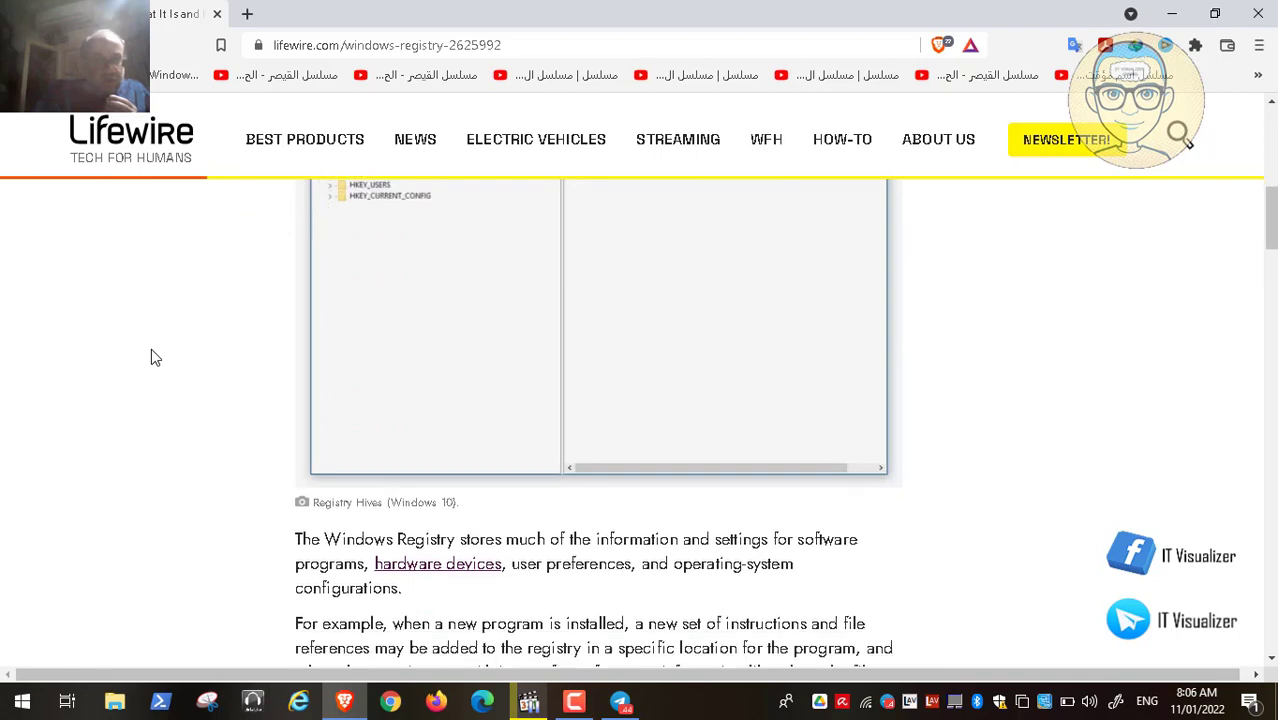
scroll(155, 357, down, 1)
scroll(155, 357, down, 1)
scroll(155, 357, down, 1)
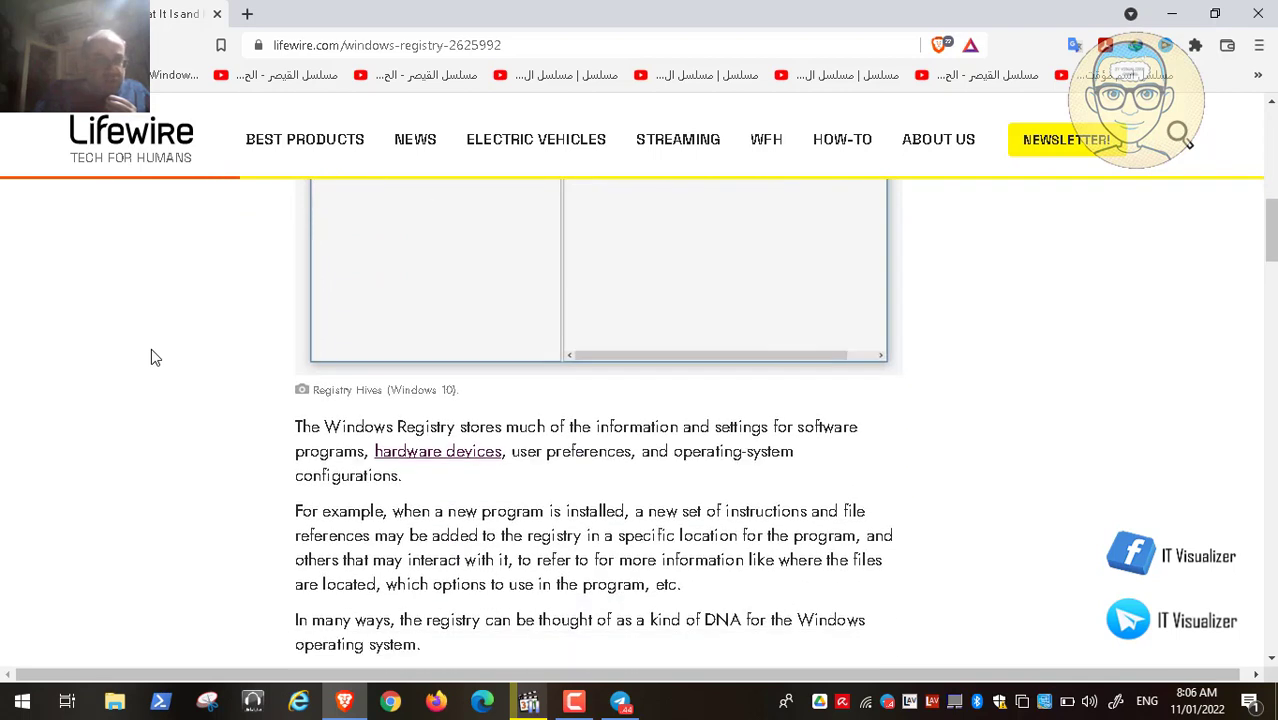
scroll(155, 357, down, 1)
scroll(153, 355, down, 4)
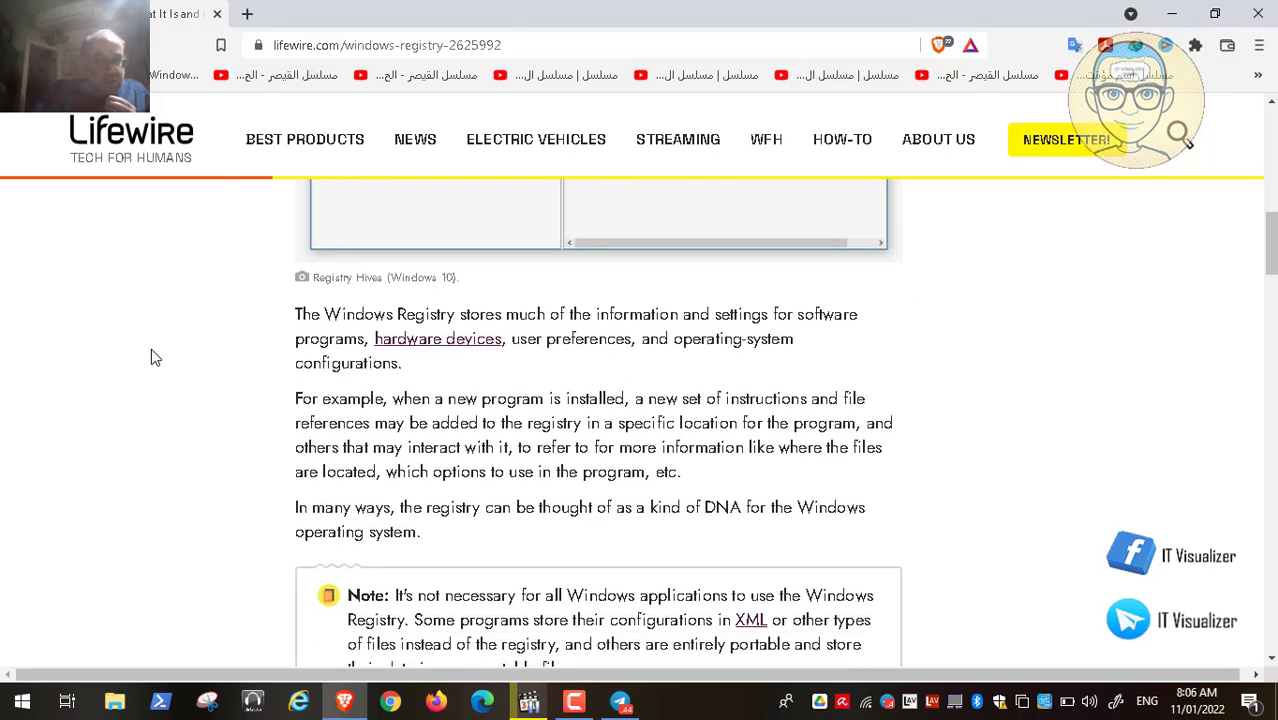
Read the rest of the Lifewire article, covering how to access, use and back up the Windows Registry and its availability
scroll(155, 357, down, 10)
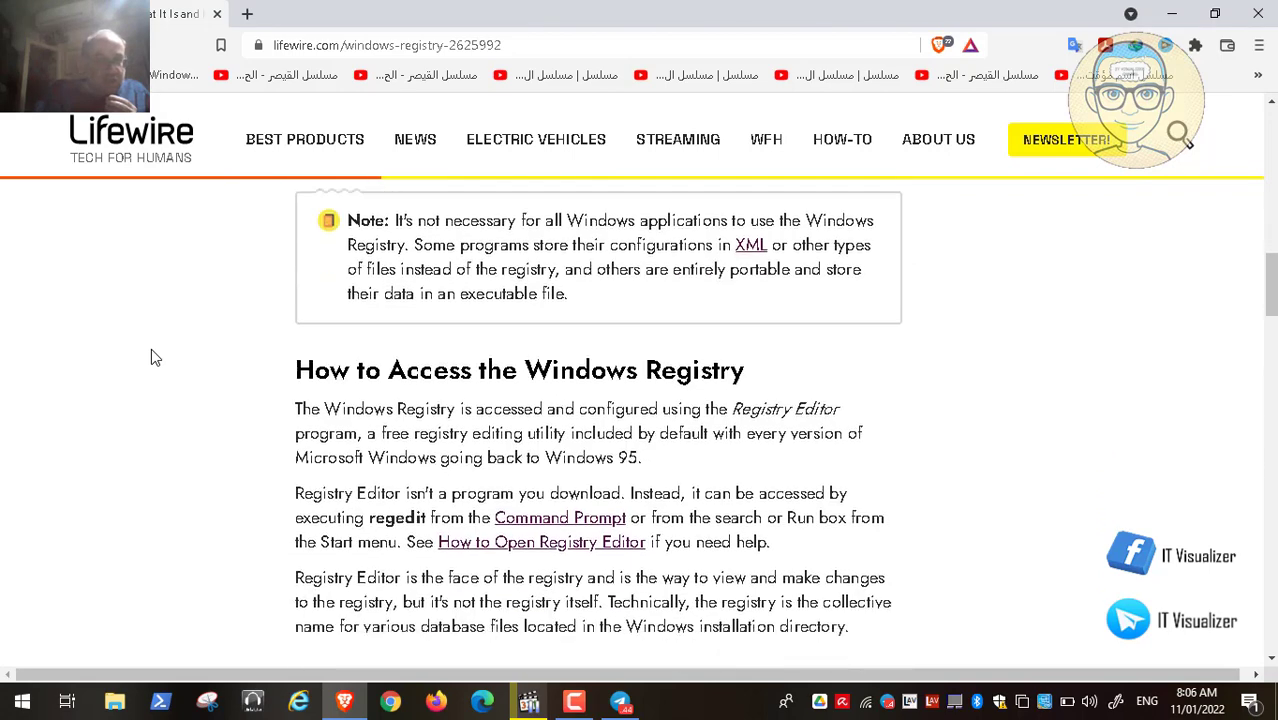
scroll(155, 357, down, 5)
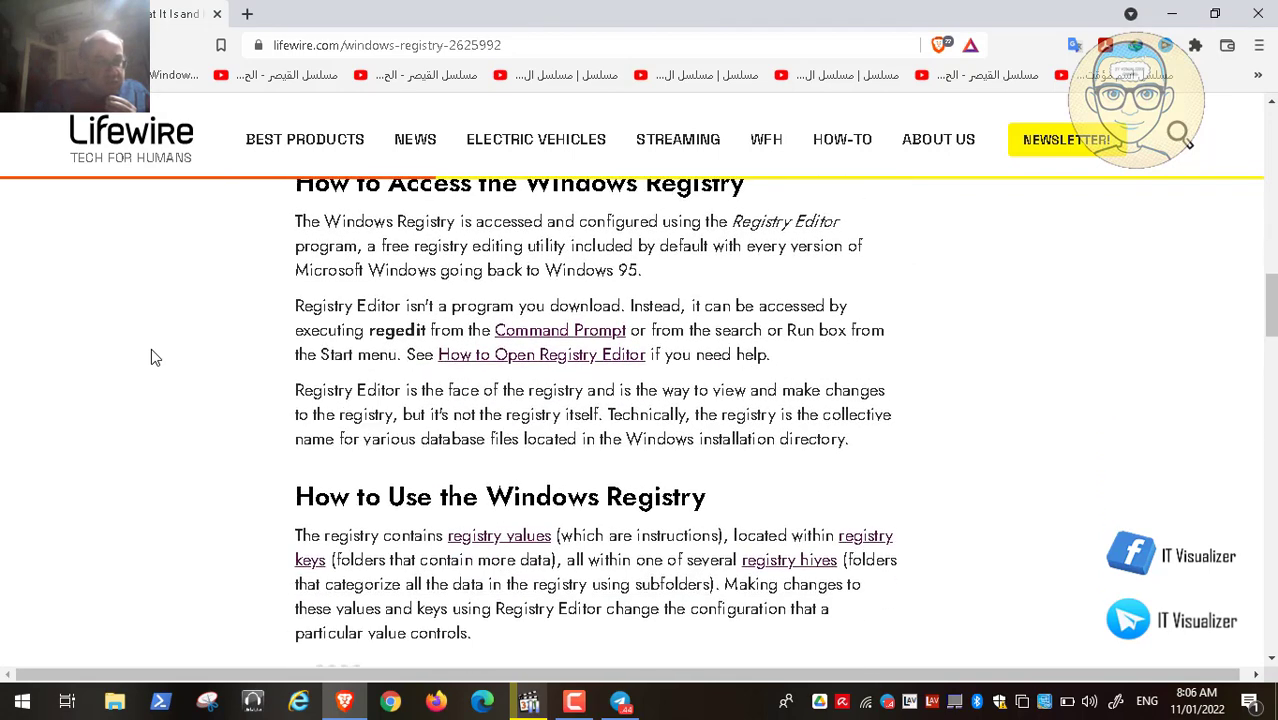
scroll(155, 357, down, 8)
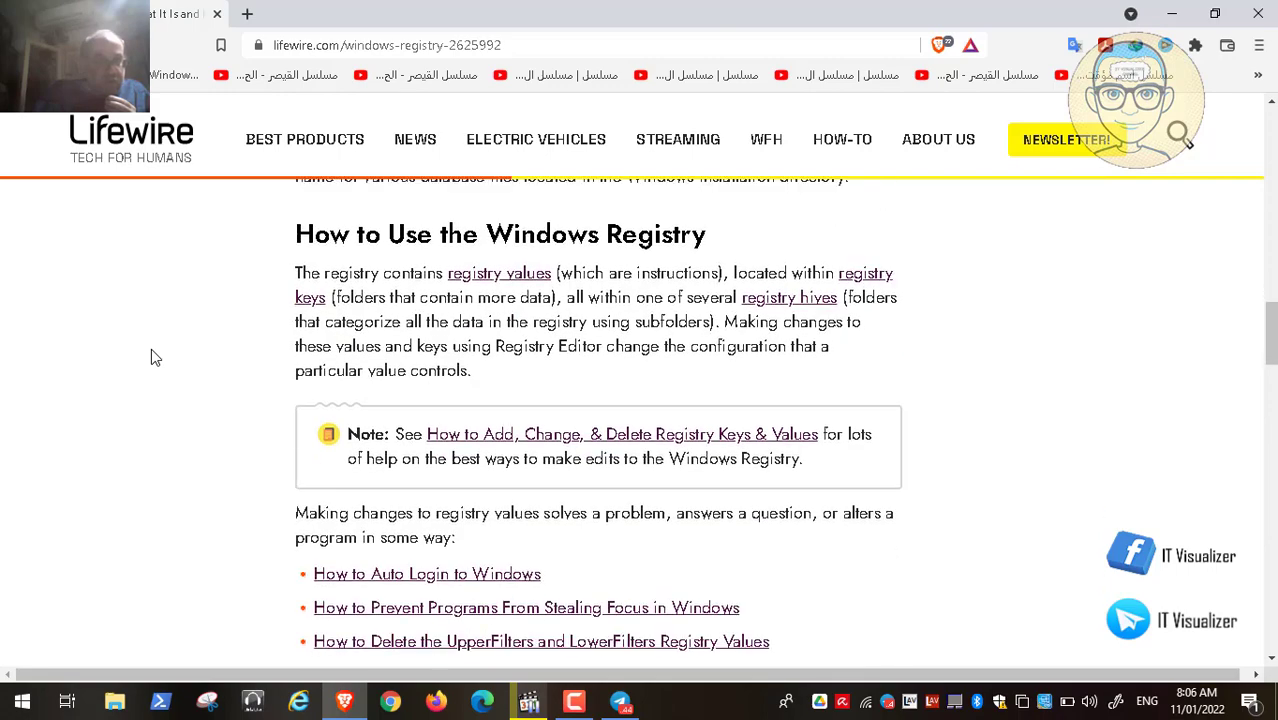
scroll(151, 348, down, 18)
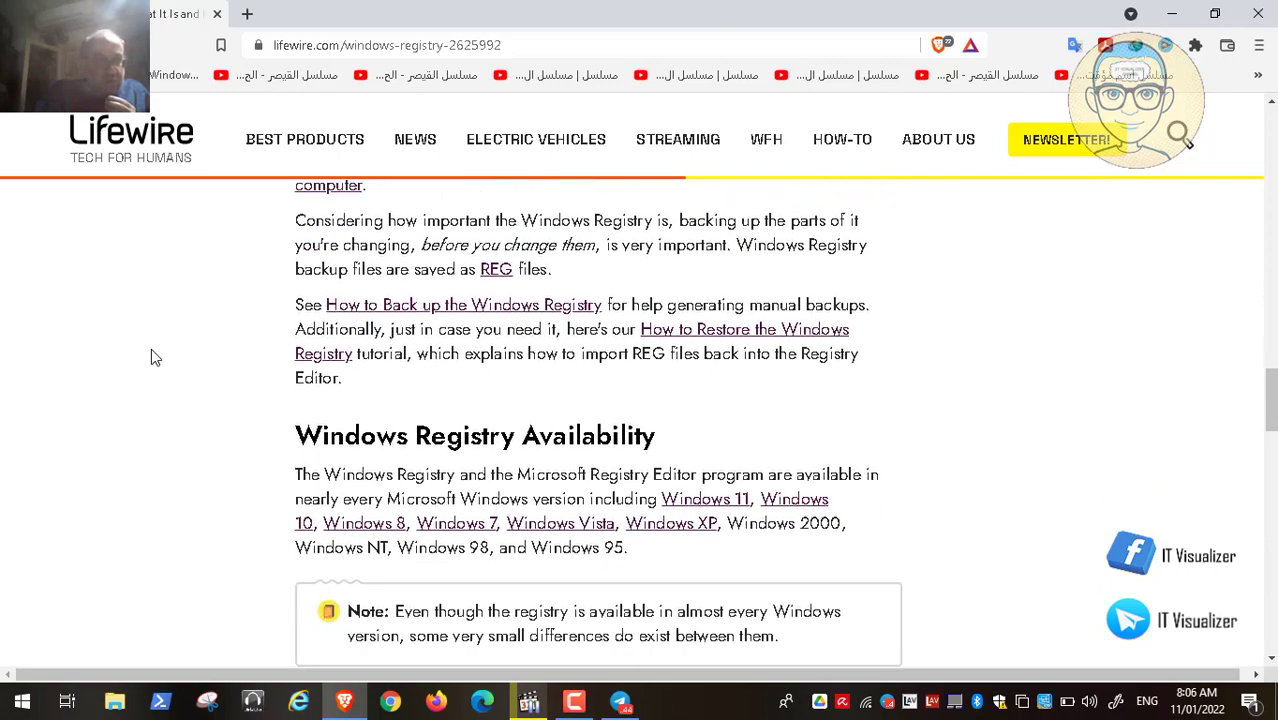
scroll(151, 348, down, 18)
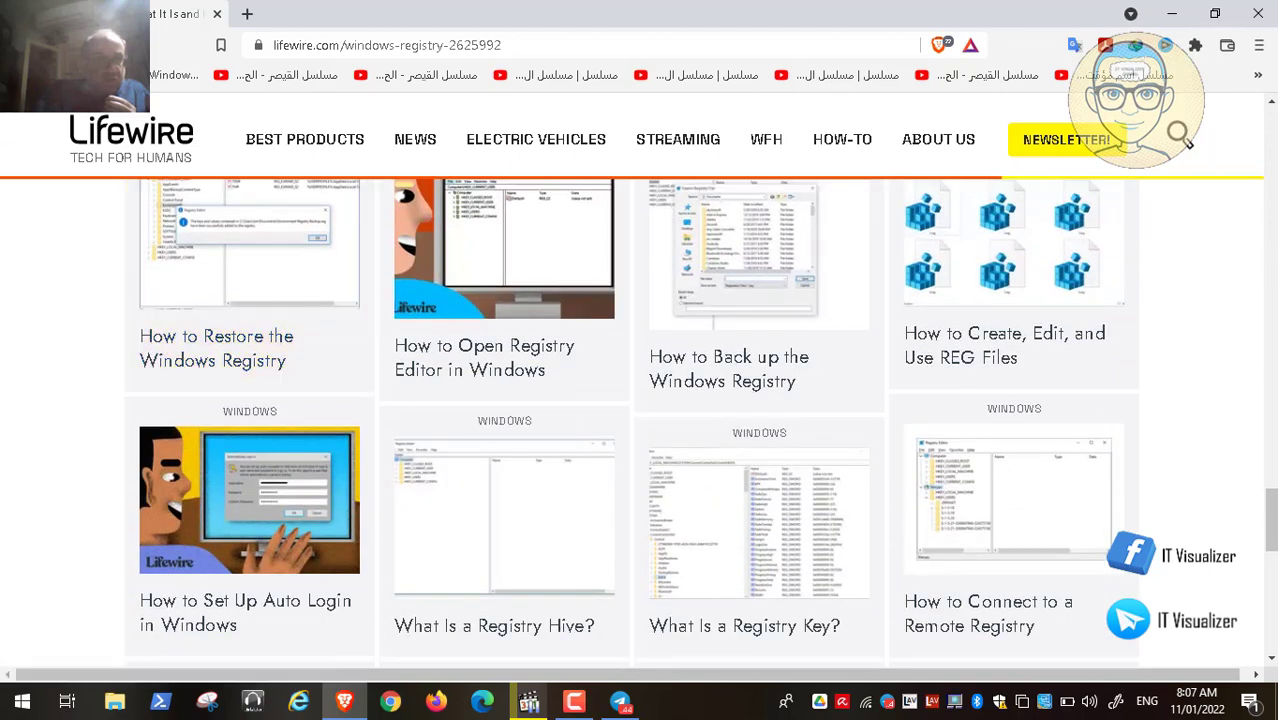
Return to the web results for "what is windows registry", skim the other articles listed, and close the browser tab
key(alt+Left)
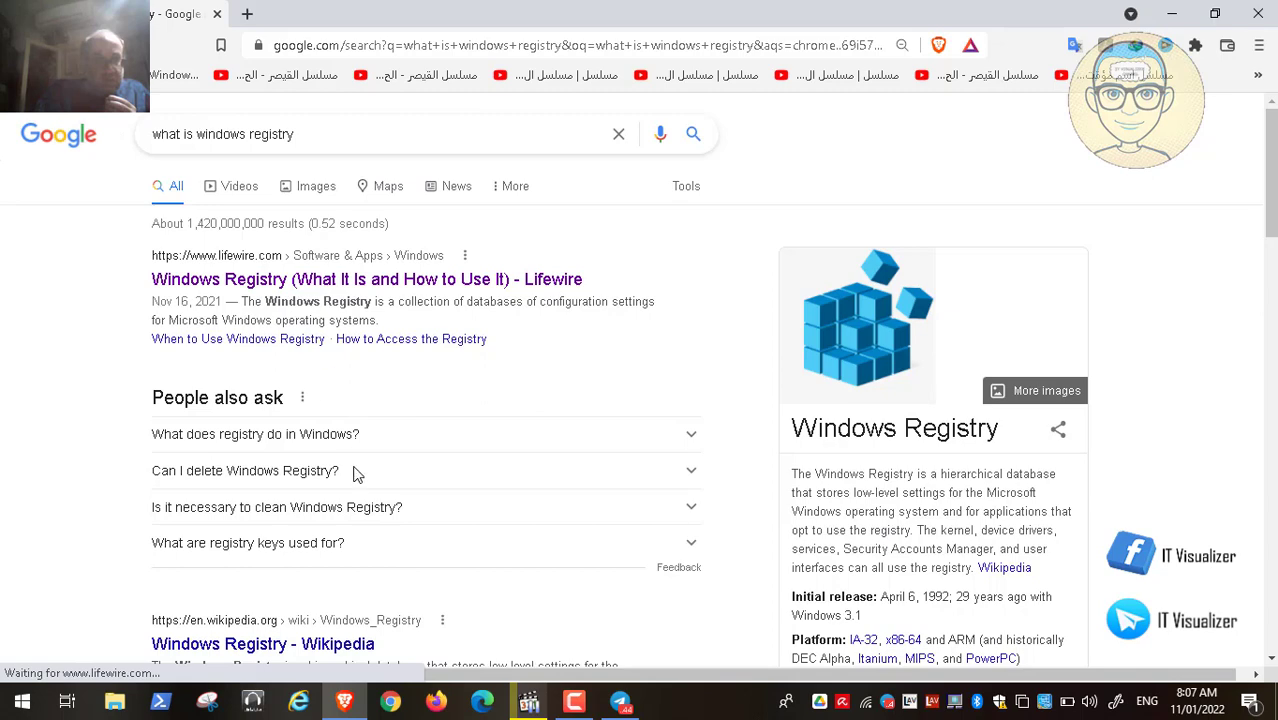
scroll(357, 474, down, 2)
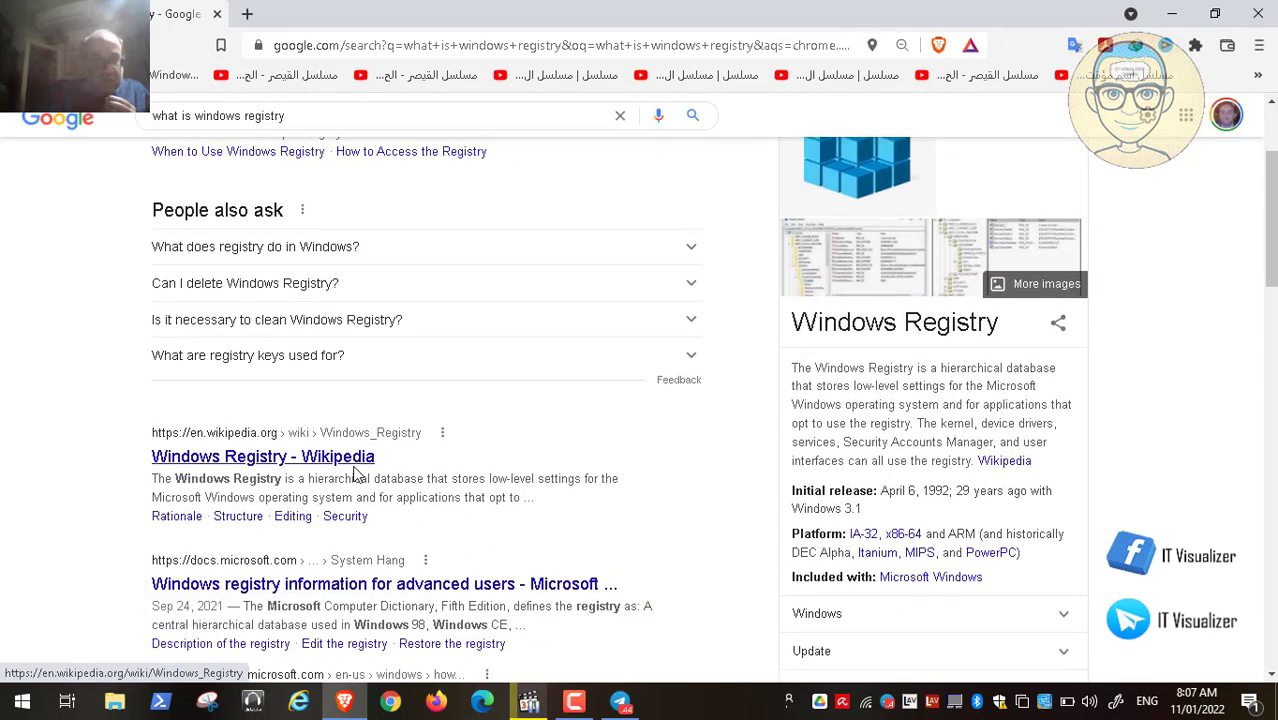
scroll(357, 474, down, 3)
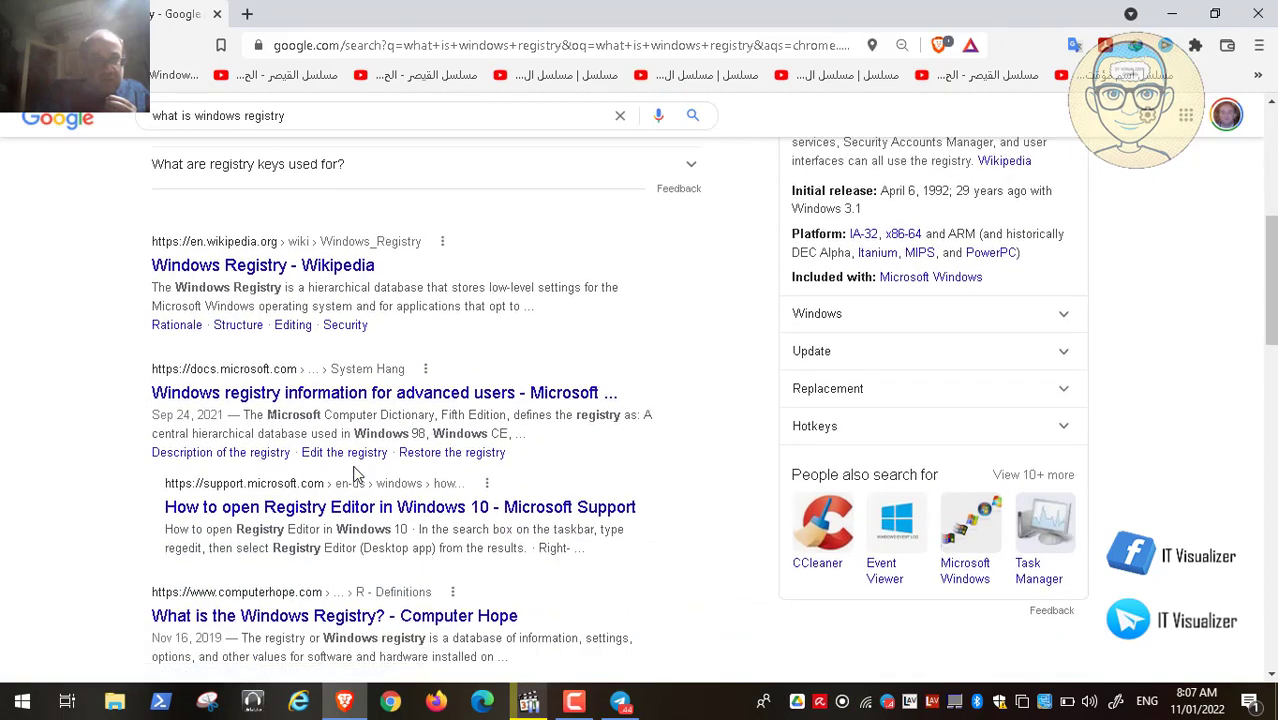
scroll(357, 474, down, 2)
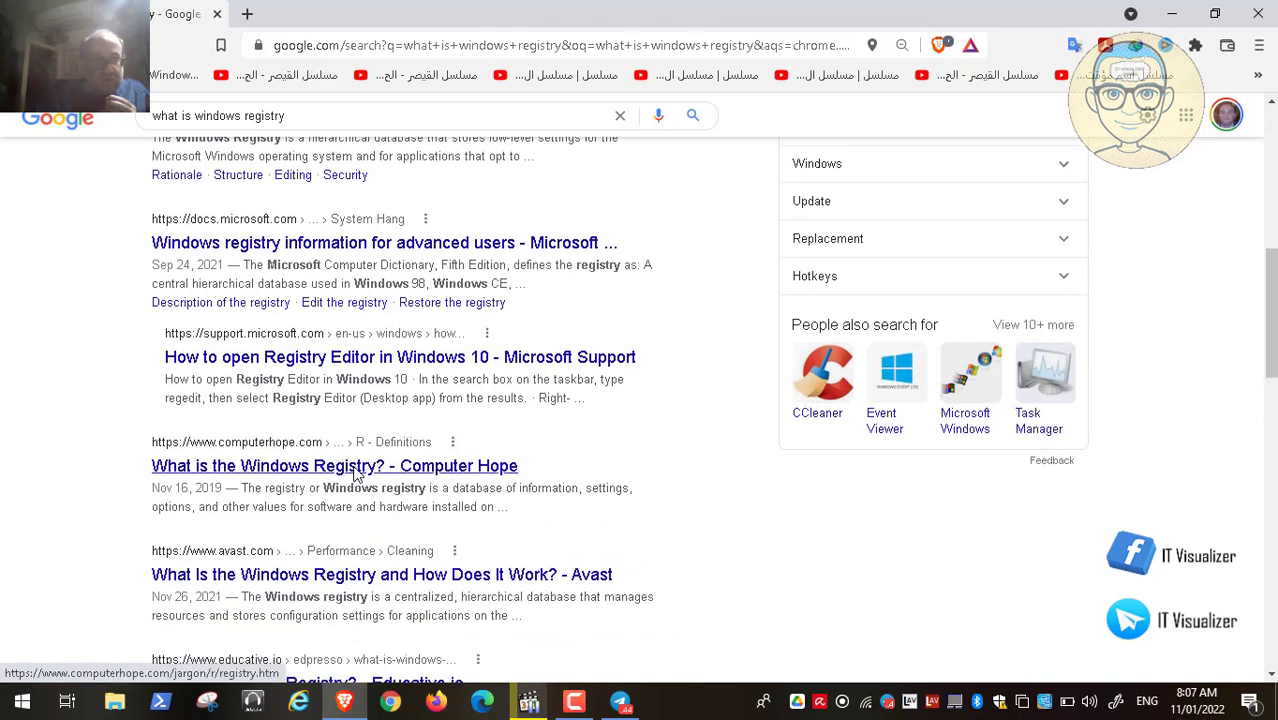
scroll(357, 474, down, 2)
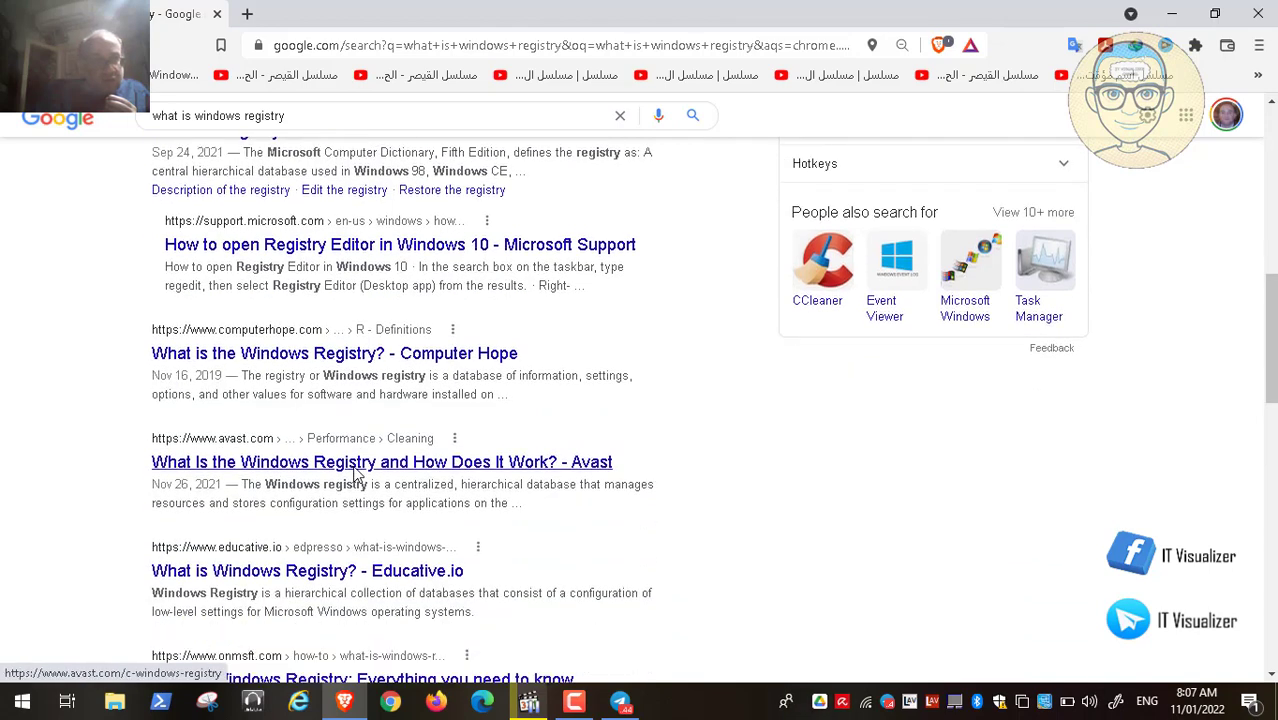
scroll(357, 474, down, 2)
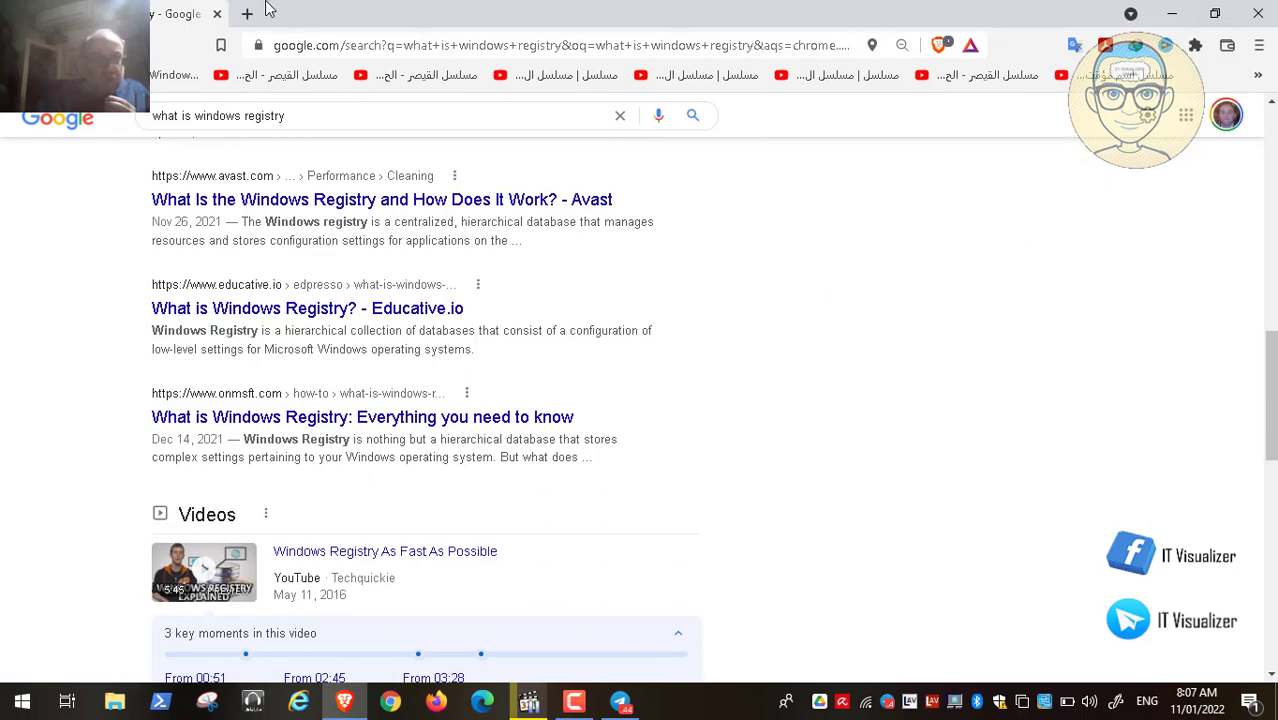
click(217, 14)
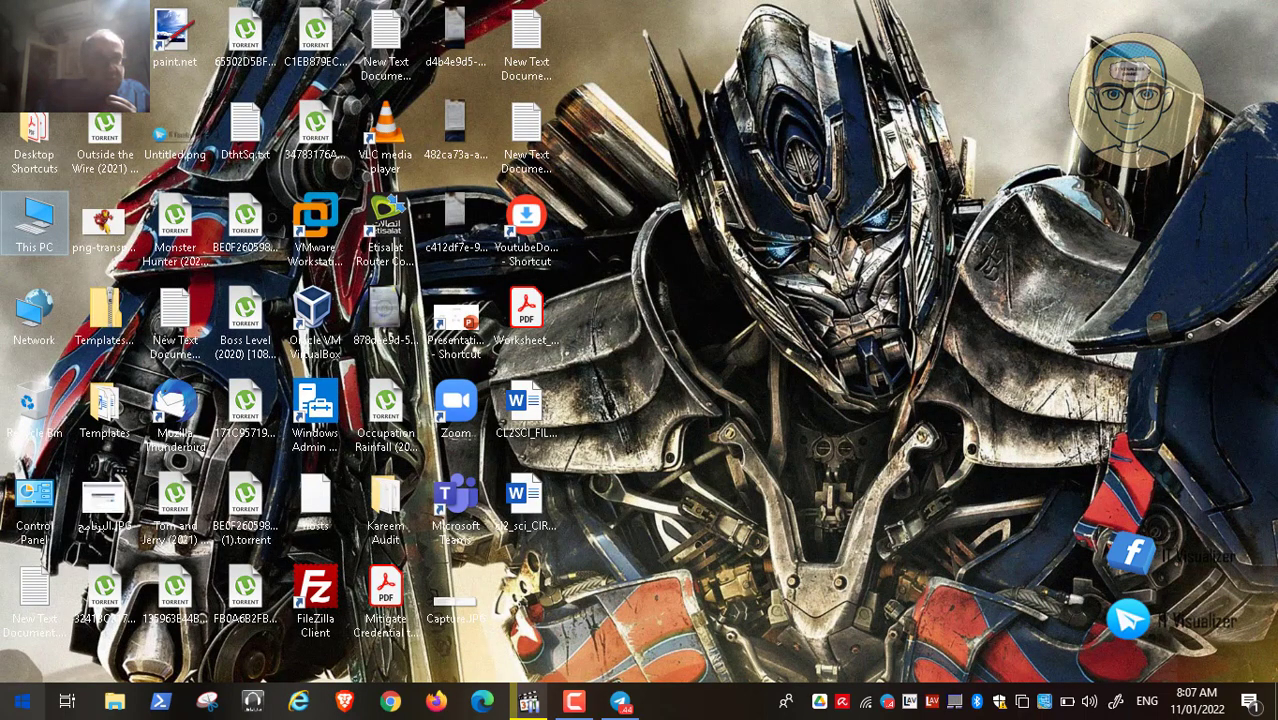
Run regedit to open Registry Editor on the host and collapse the HKEY_CURRENT_USER hive to show only the root hives
click(22, 703)
click(265, 527)
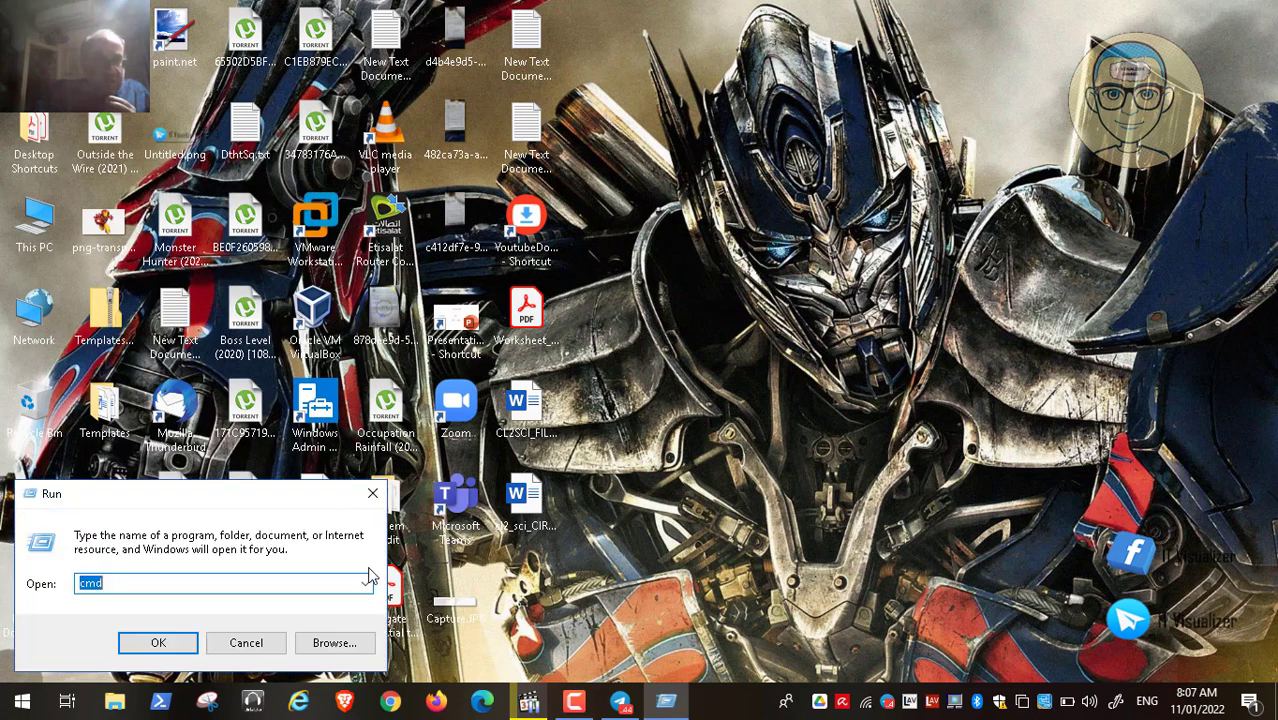
text(regedit)
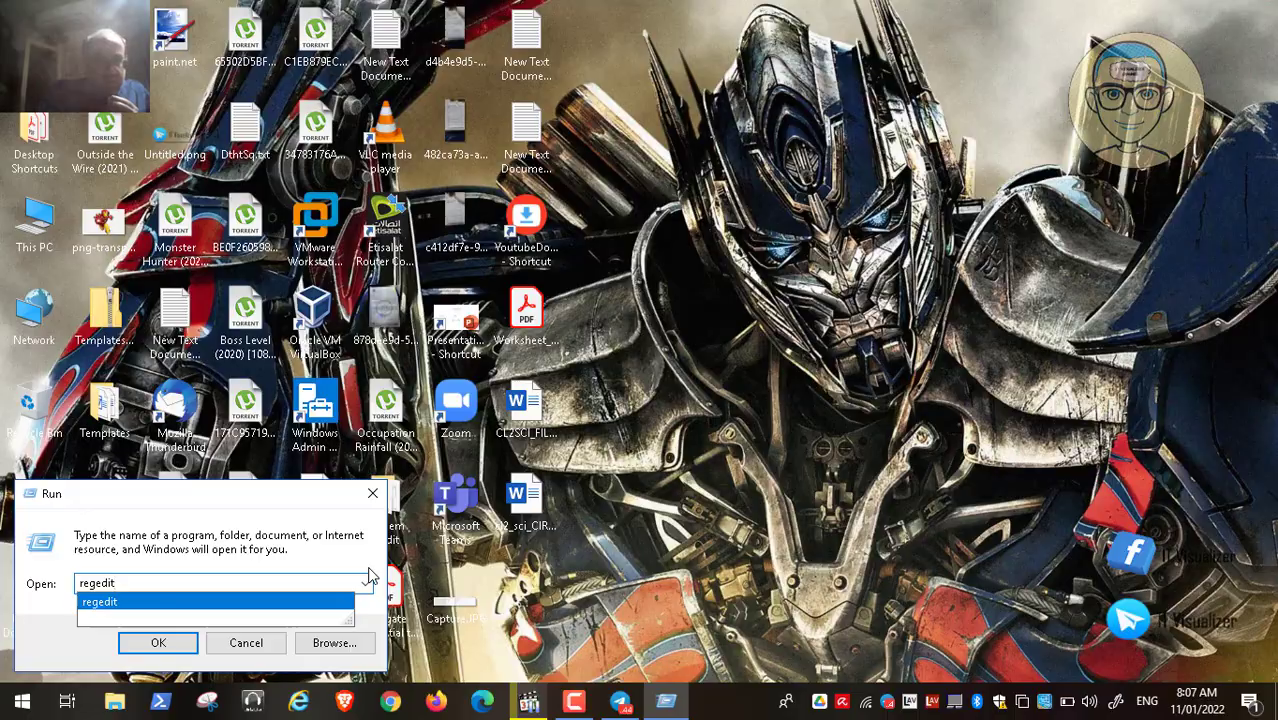
key(Return)
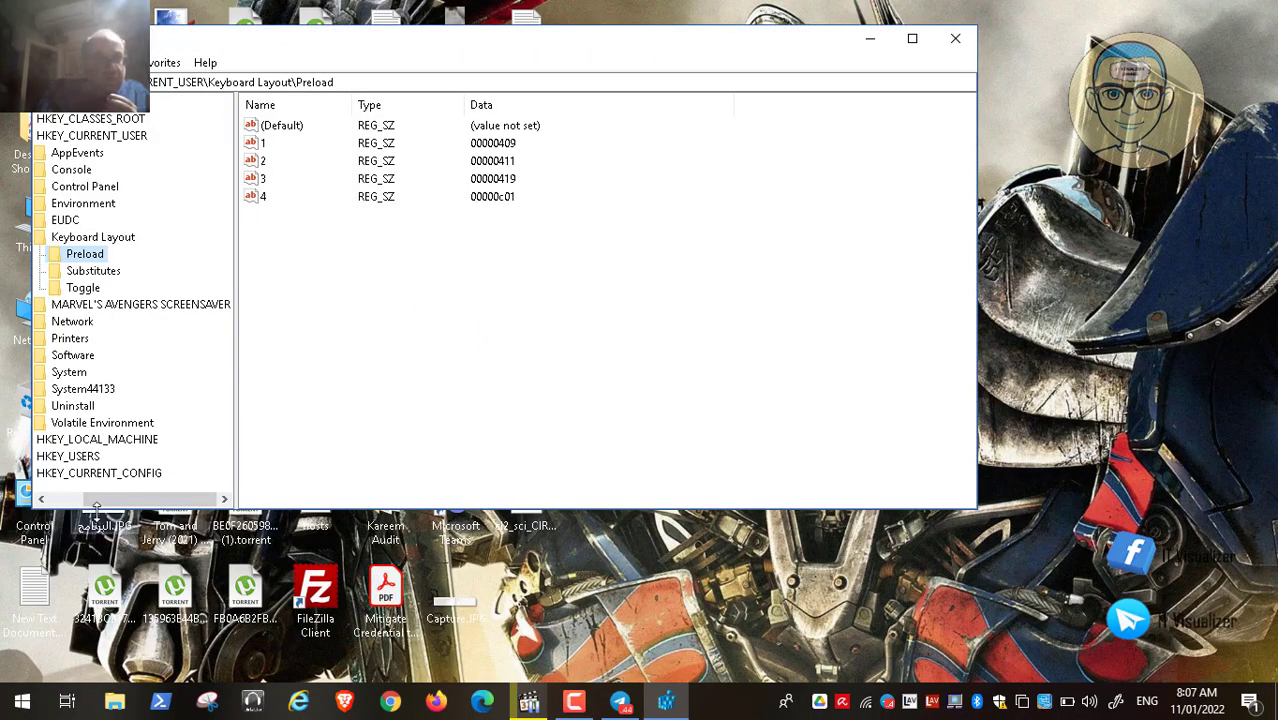
click(78, 499)
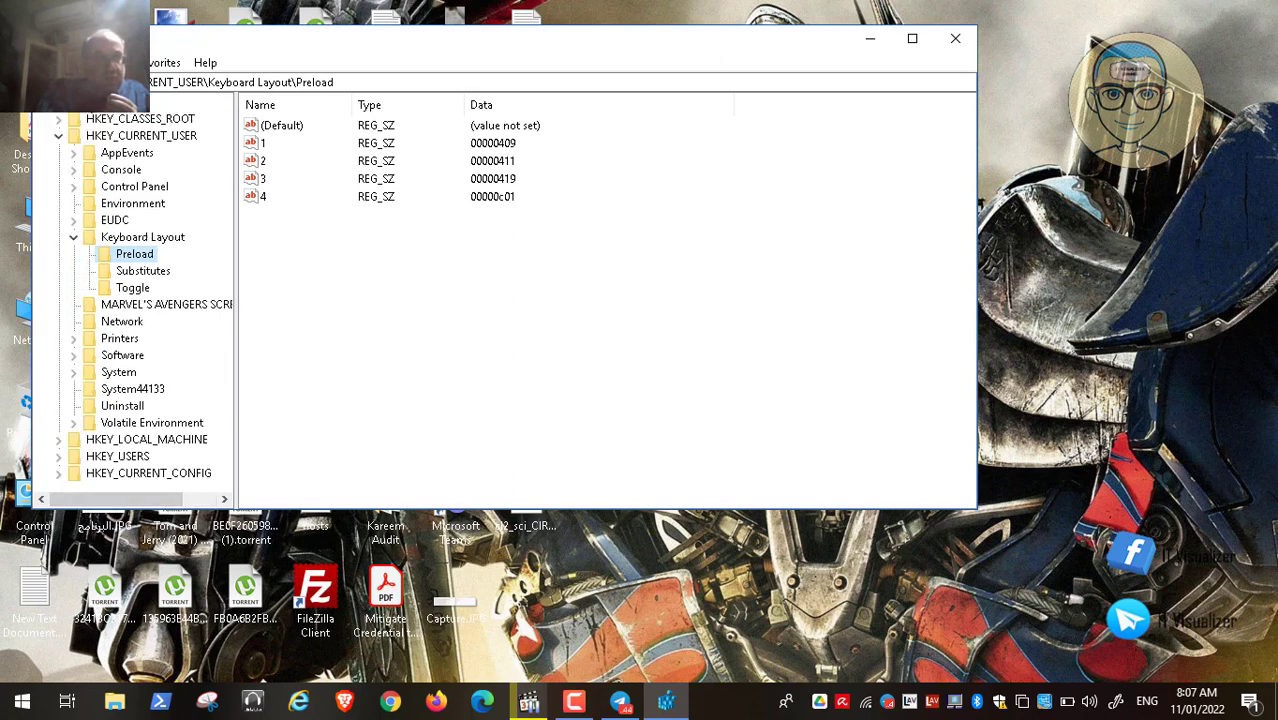
click(59, 136)
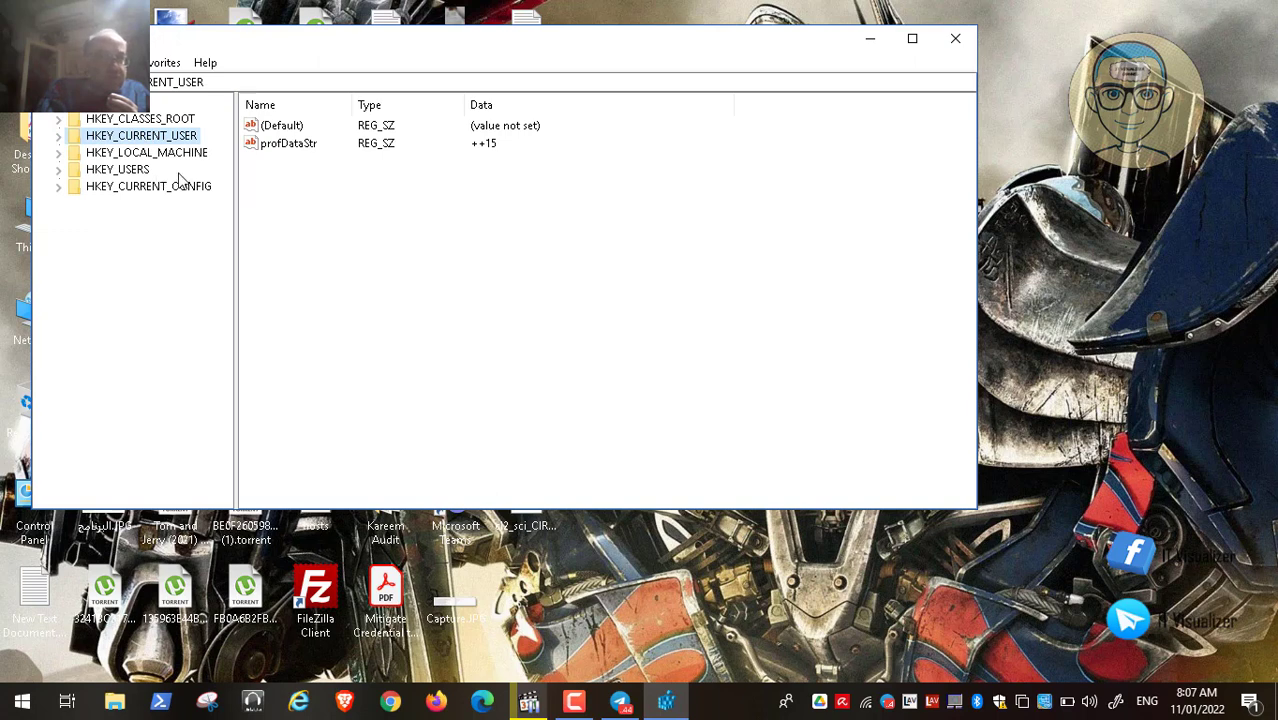
Compare the root values of the HKEY_LOCAL_MACHINE and HKEY_CURRENT_USER hives
click(167, 158)
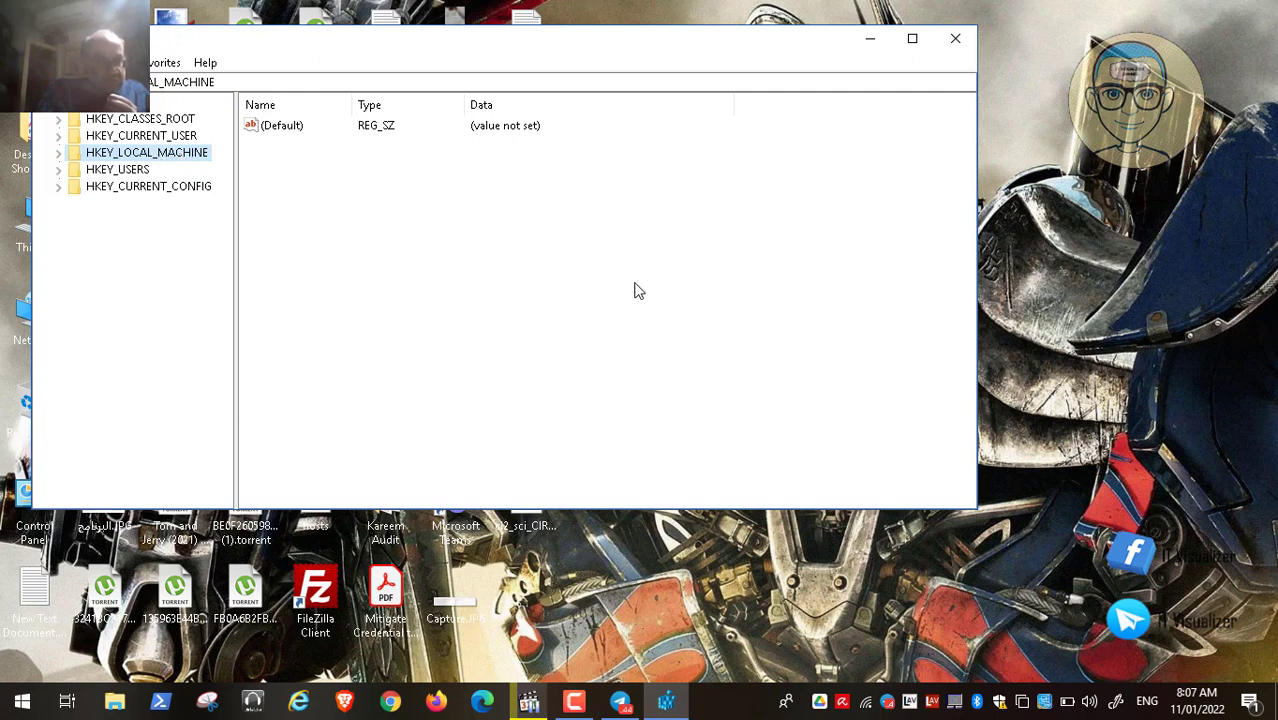
click(160, 138)
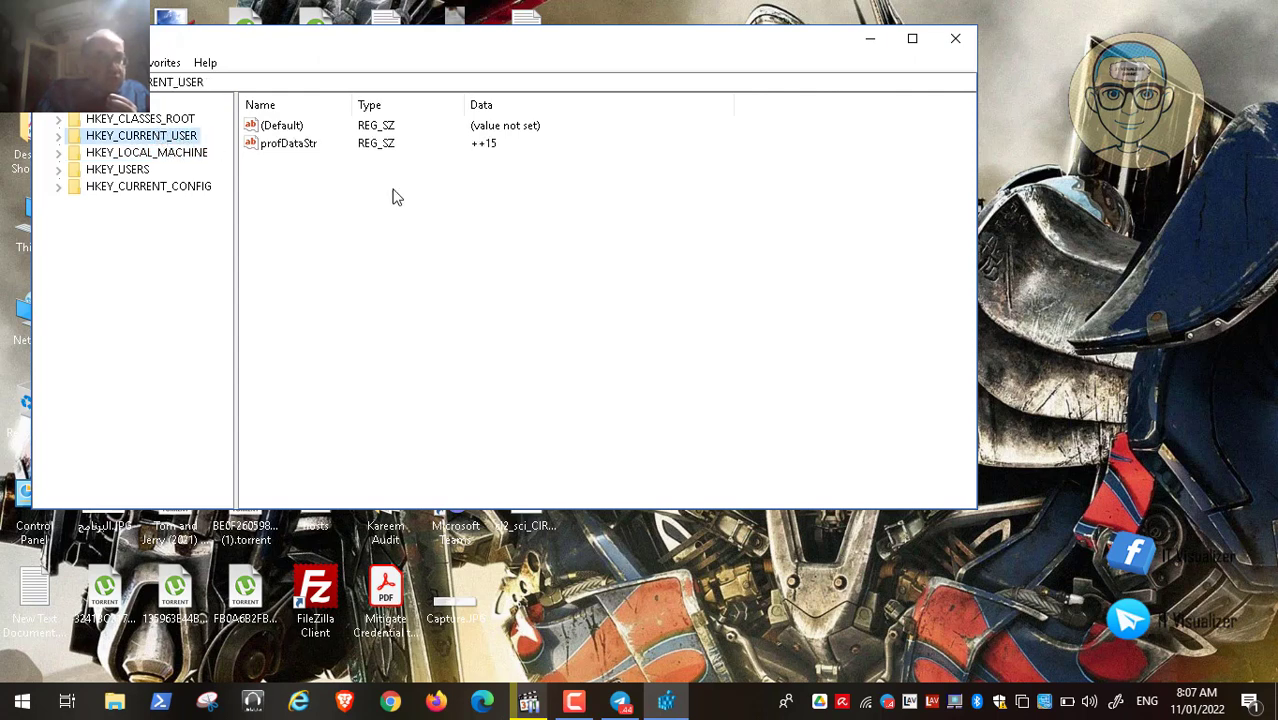
click(118, 155)
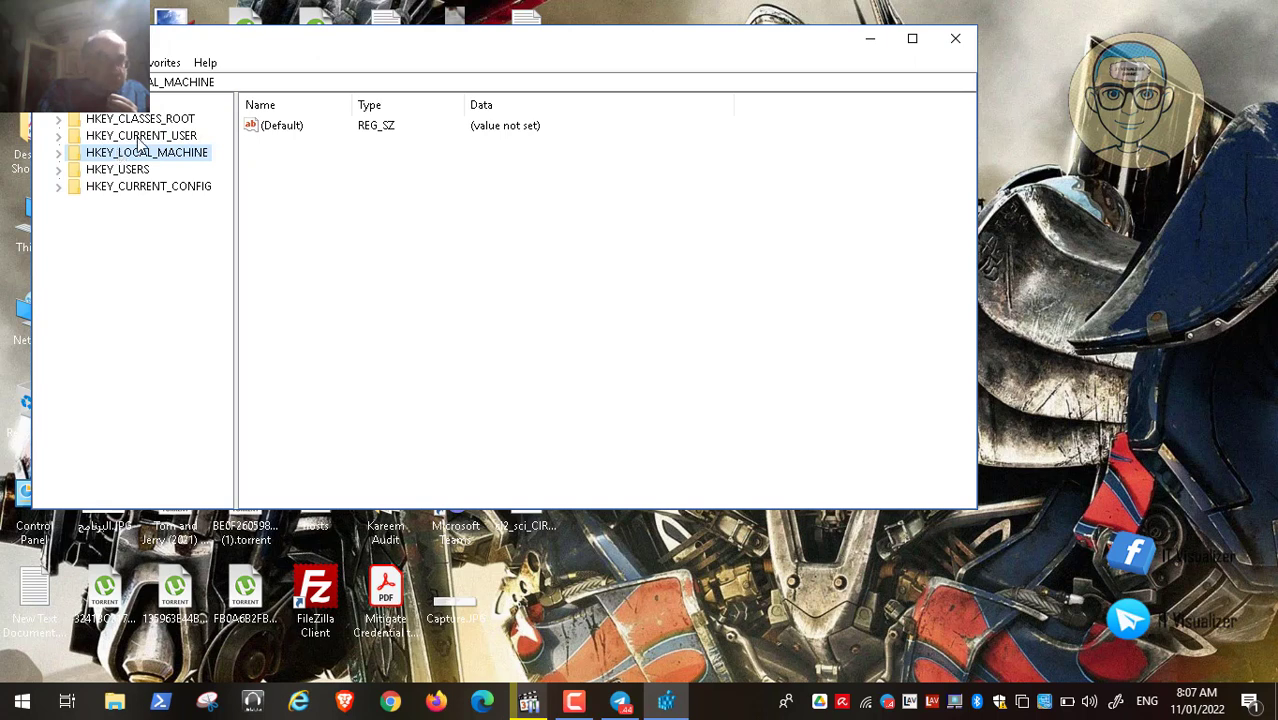
click(138, 141)
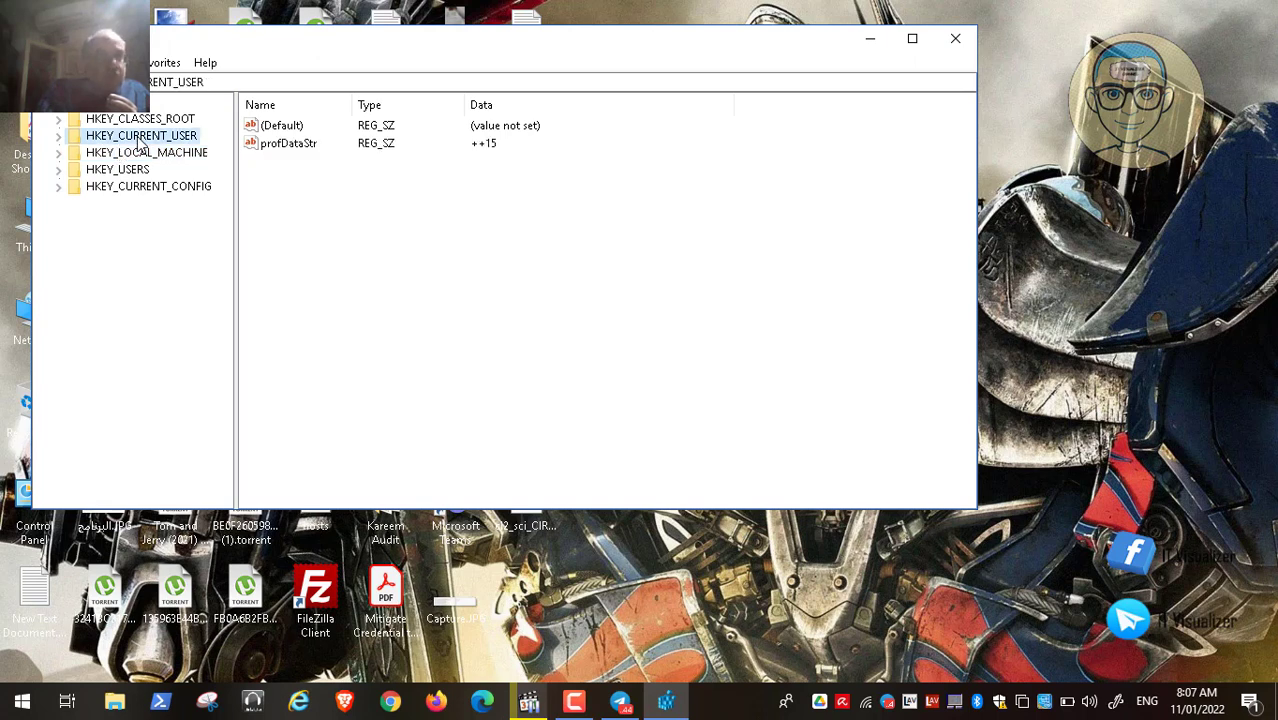
click(152, 156)
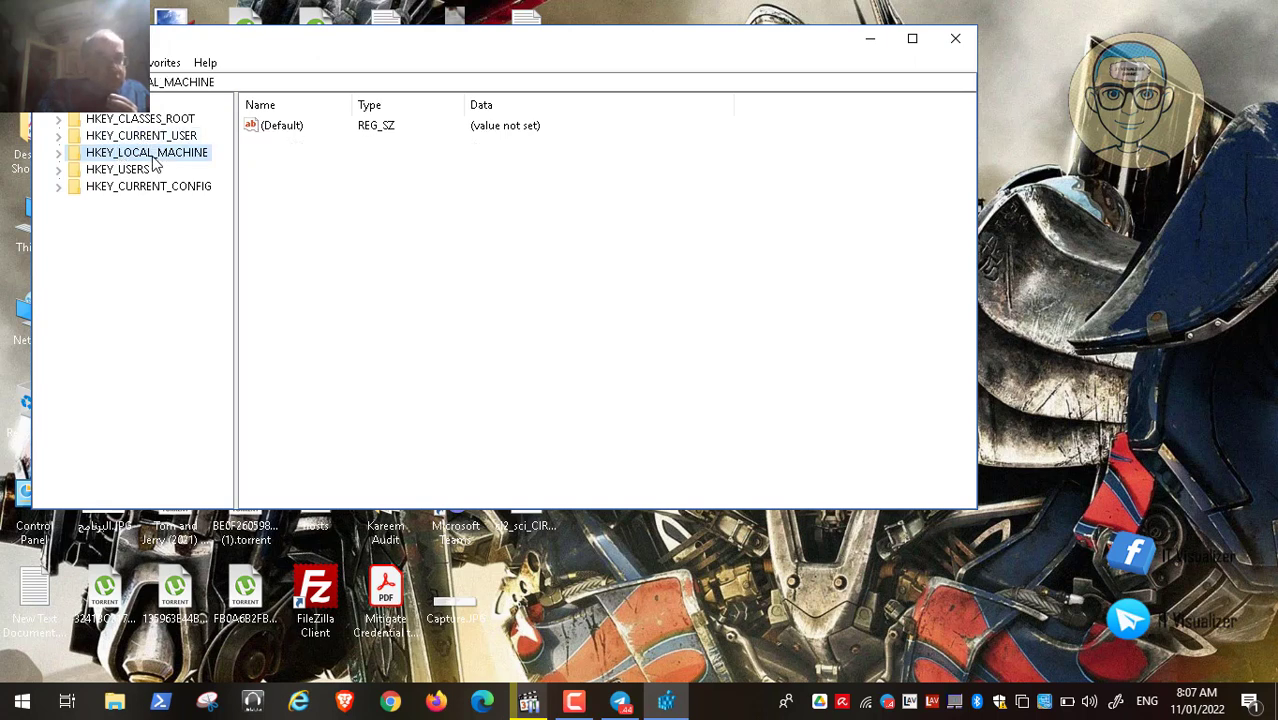
Examine the HKEY_USERS, HKEY_CLASSES_ROOT and HKEY_CURRENT_CONFIG hives, revisit HKEY_LOCAL_MACHINE, and close Registry Editor
click(135, 173)
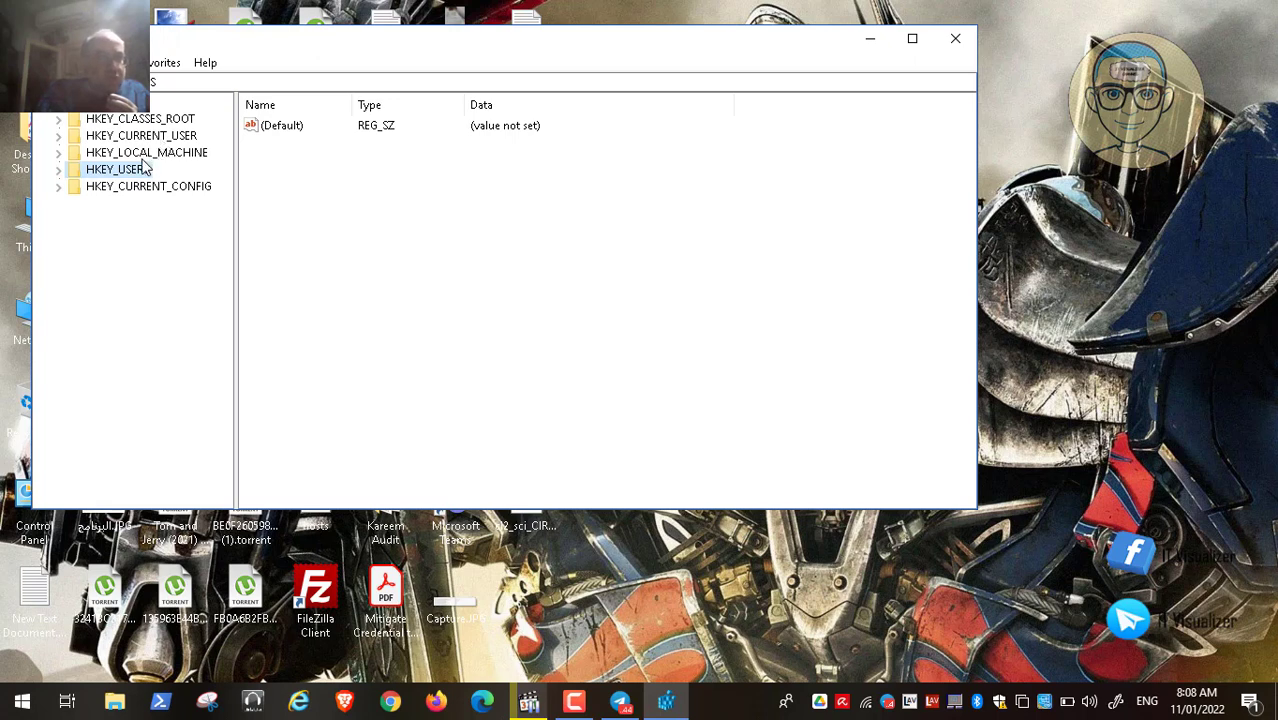
click(160, 122)
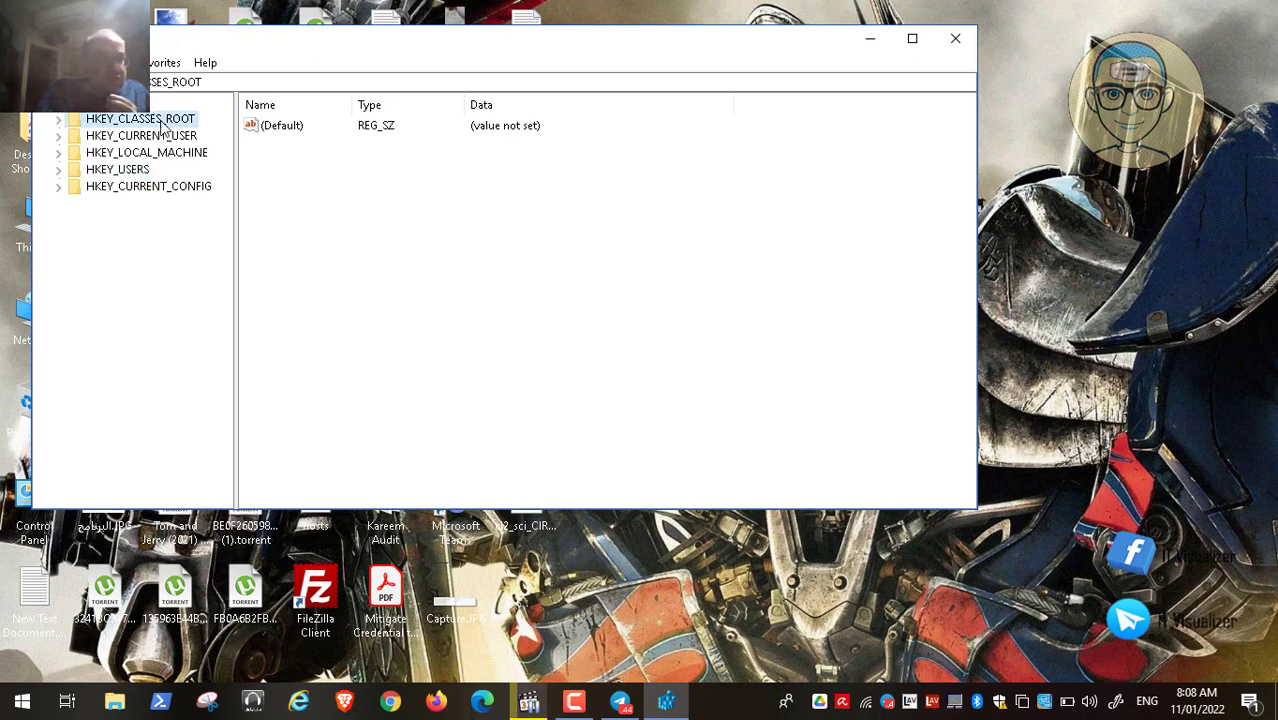
click(154, 188)
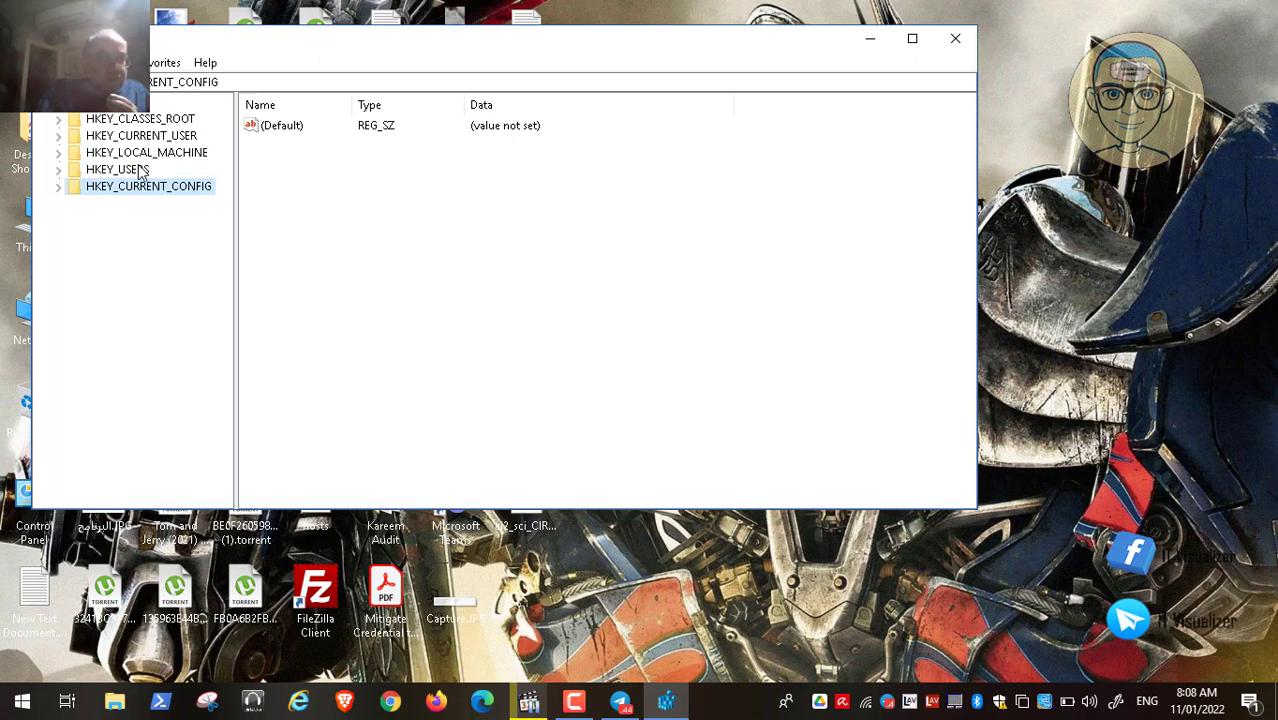
click(163, 158)
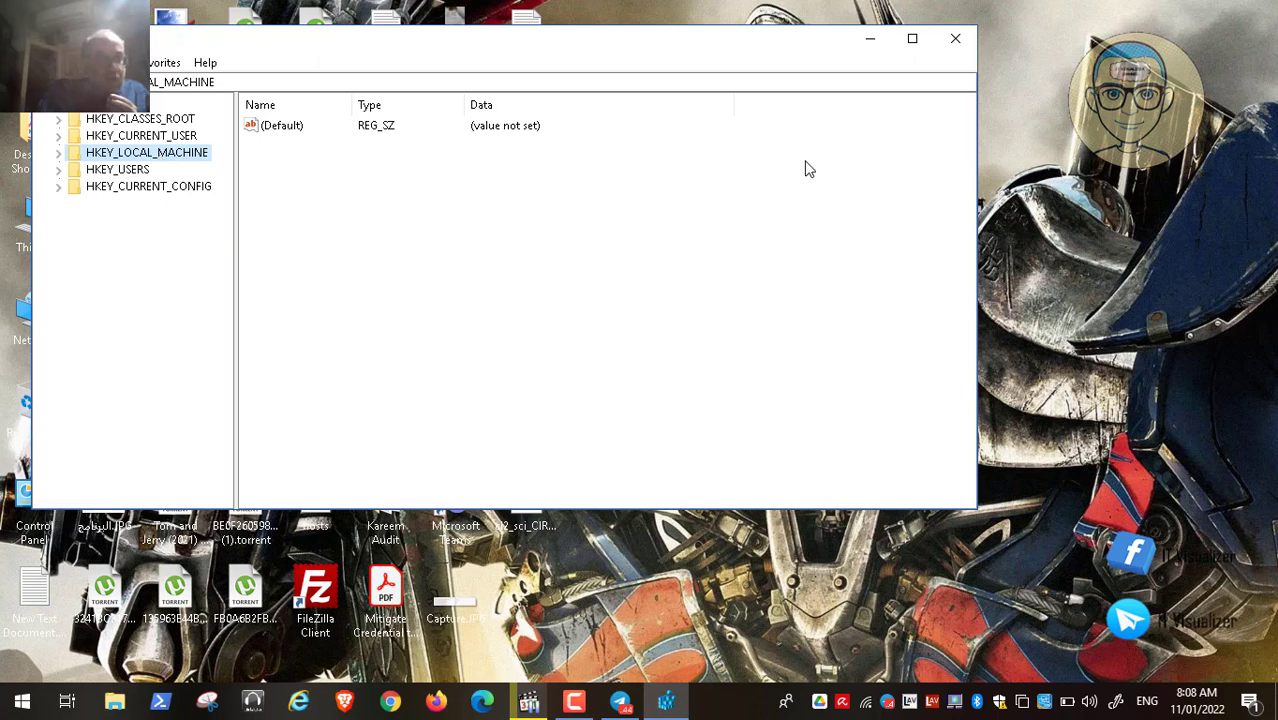
click(150, 138)
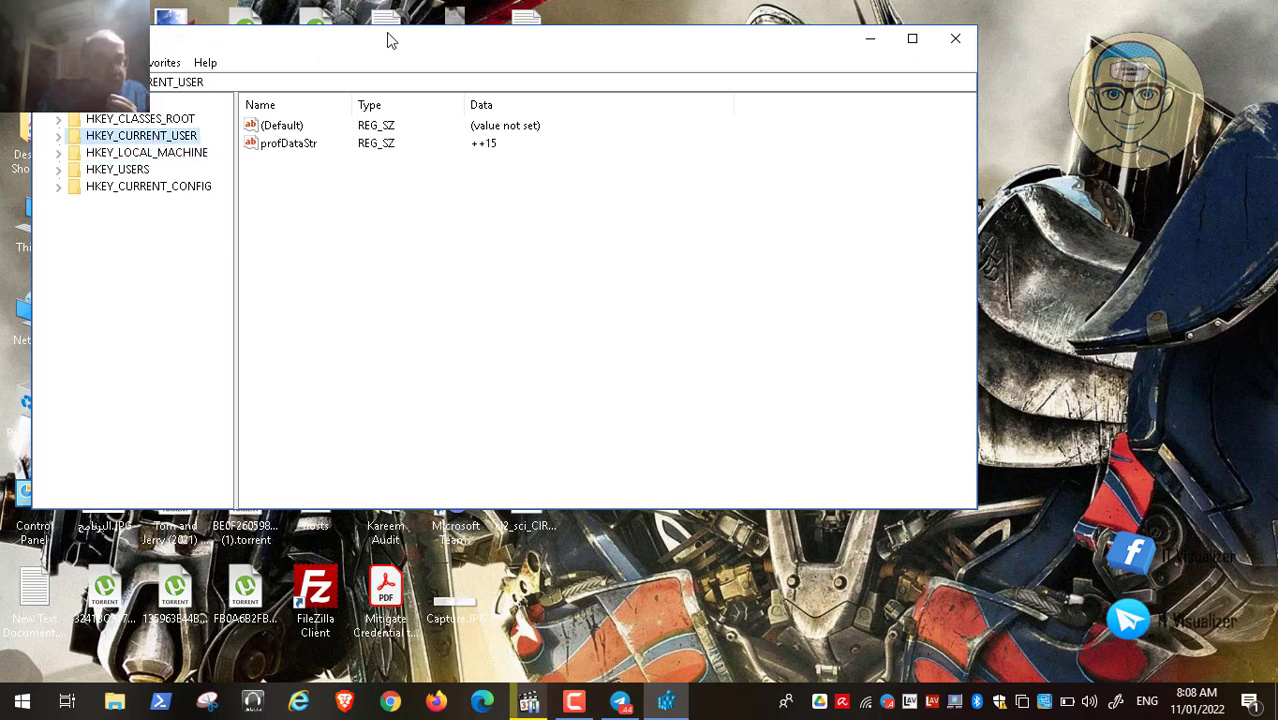
click(122, 172)
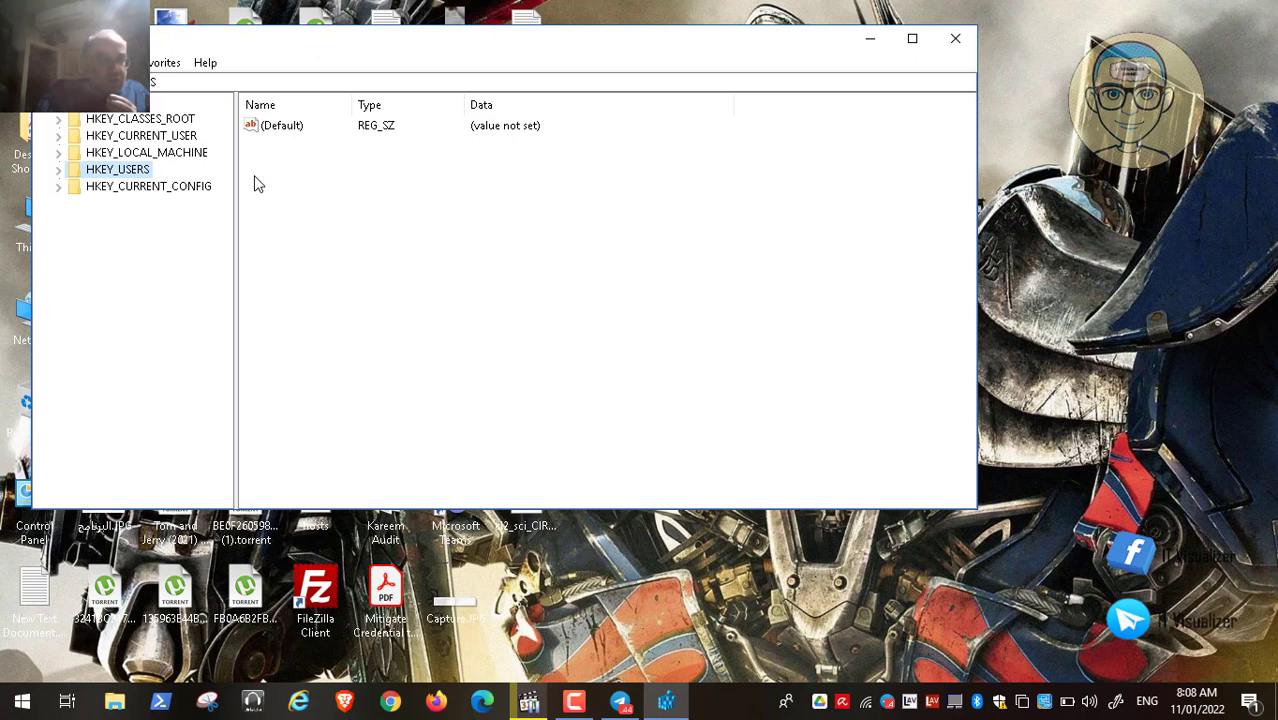
click(165, 157)
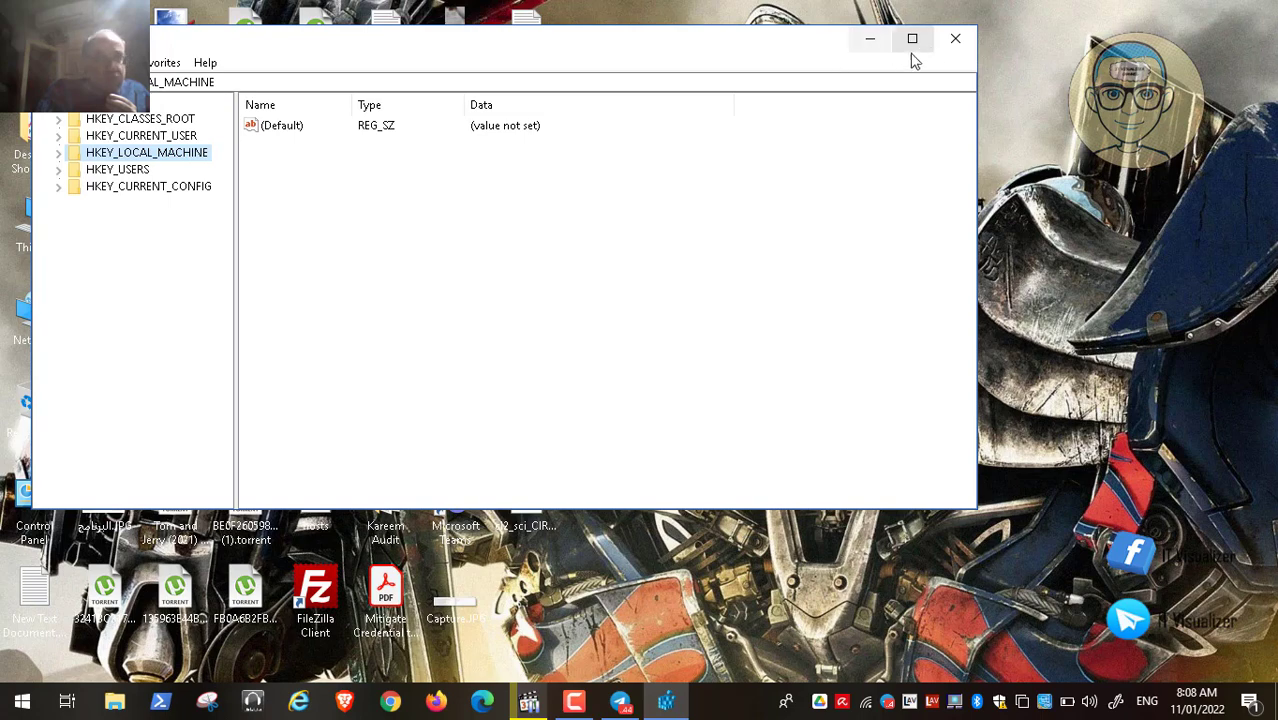
click(955, 38)
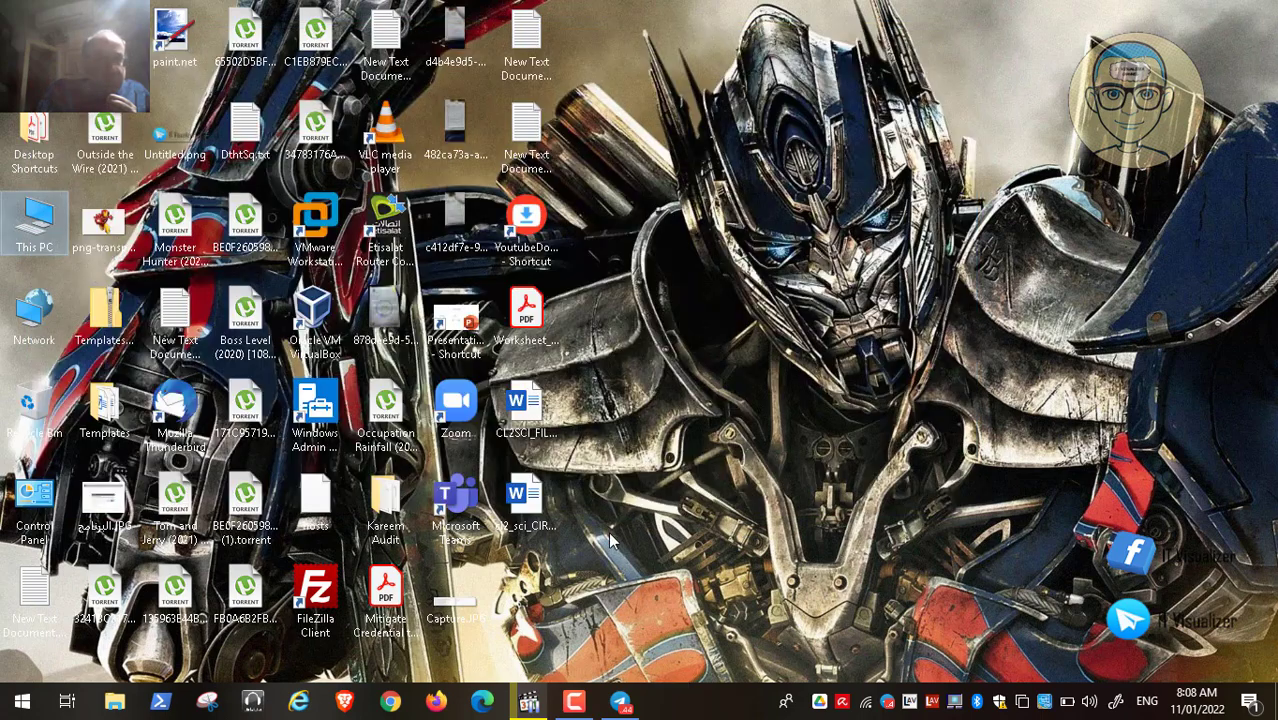
Switch back to the Video24.mp4 playback window, view it full screen and resume playback
click(529, 701)
double_click(472, 403)
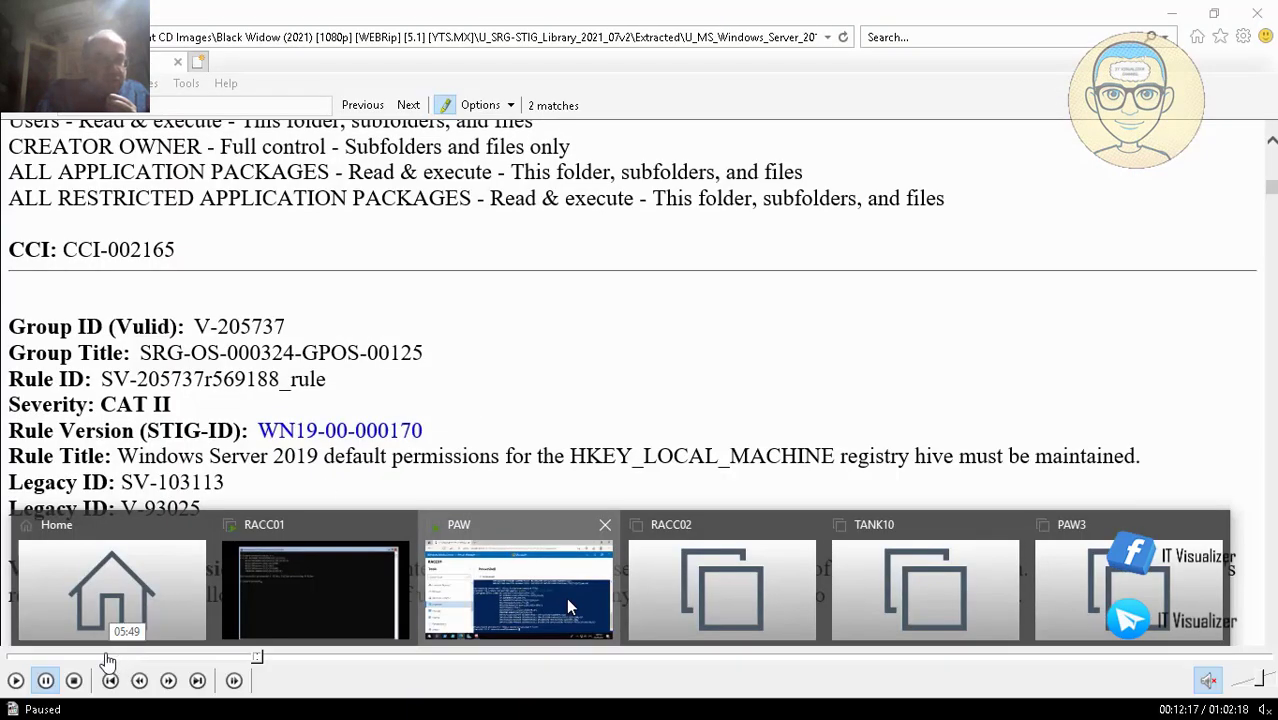
click(17, 683)
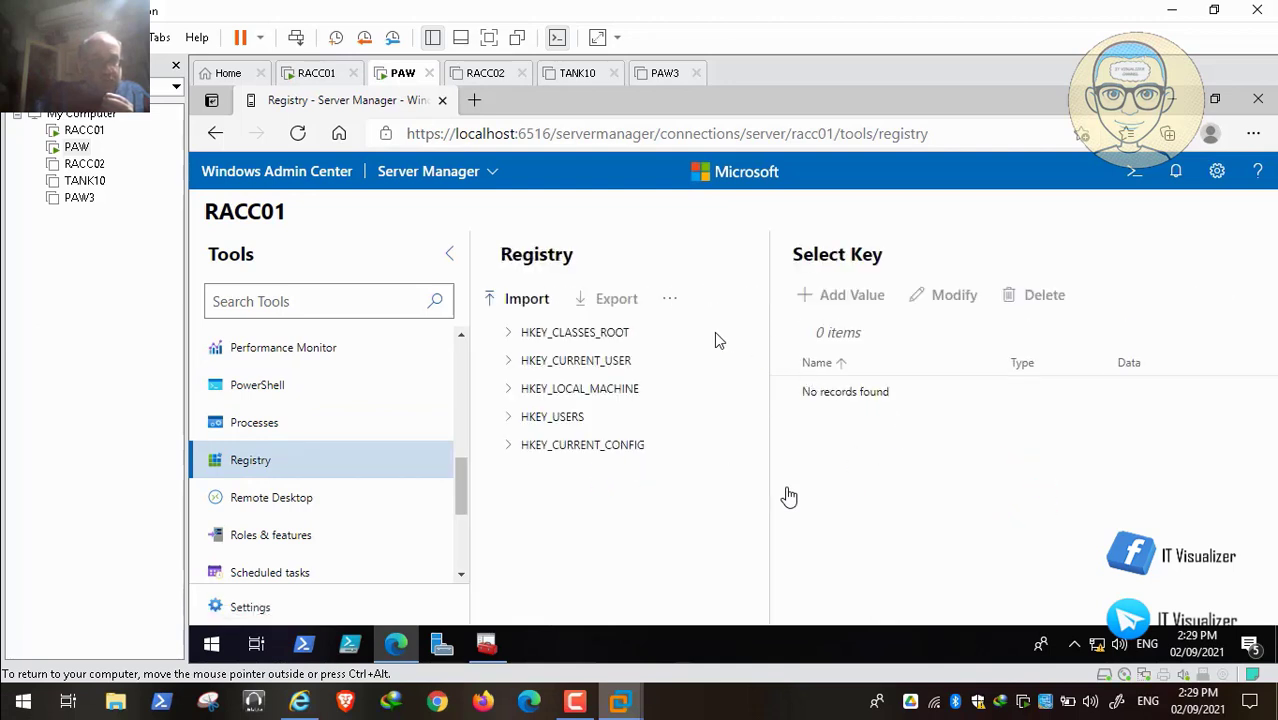
Switch to the STIG document and review rule V-205737's default permissions for HKEY_LOCAL_MACHINE\SECURITY, pausing and resuming the video playback
click(299, 700)
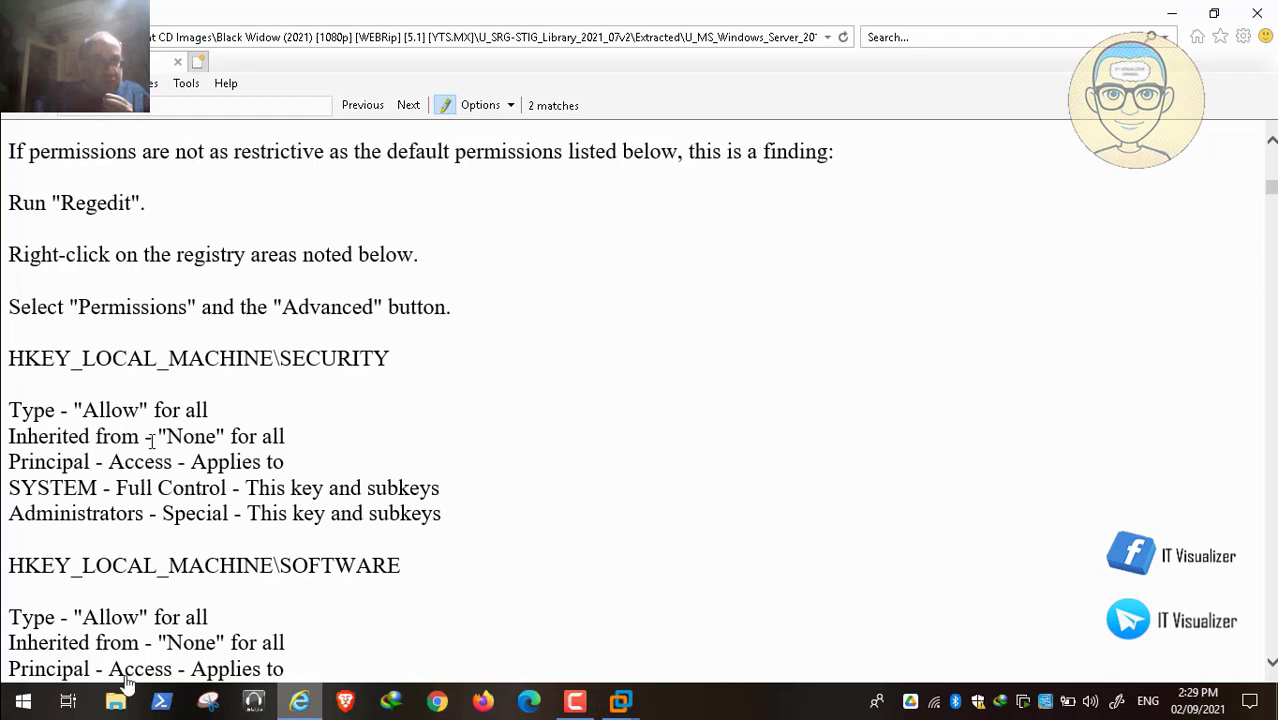
click(45, 680)
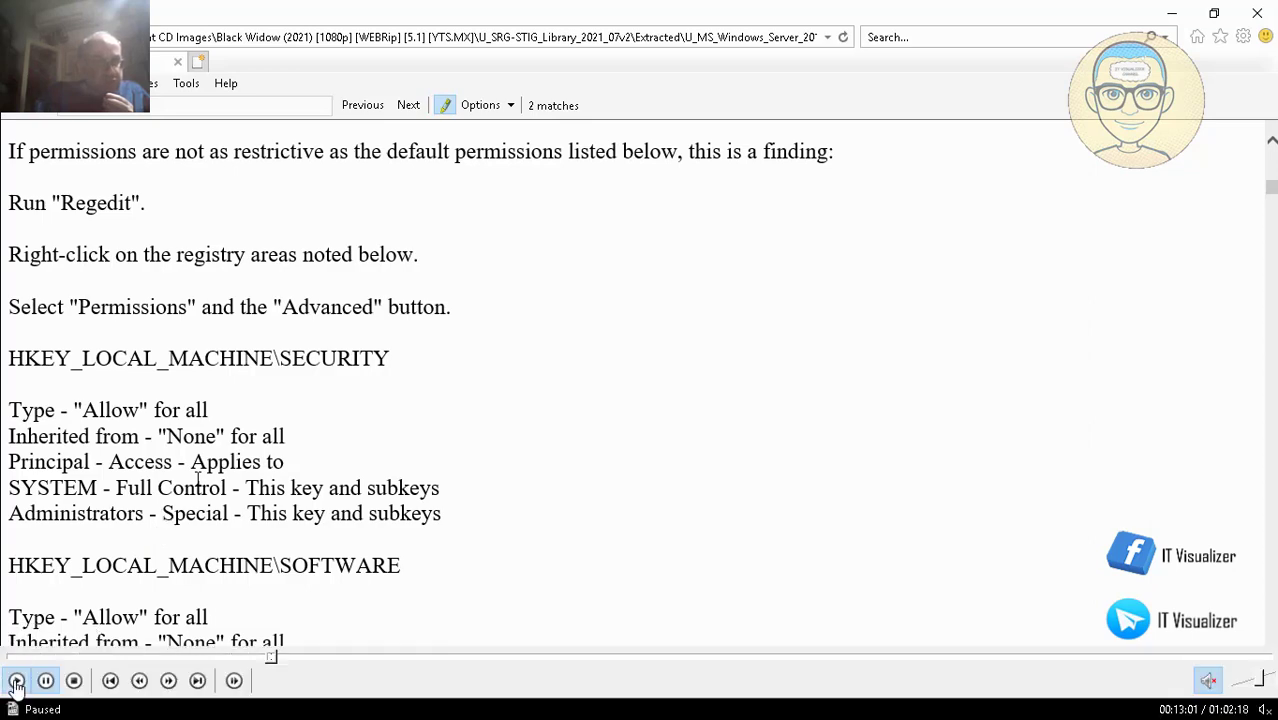
click(14, 683)
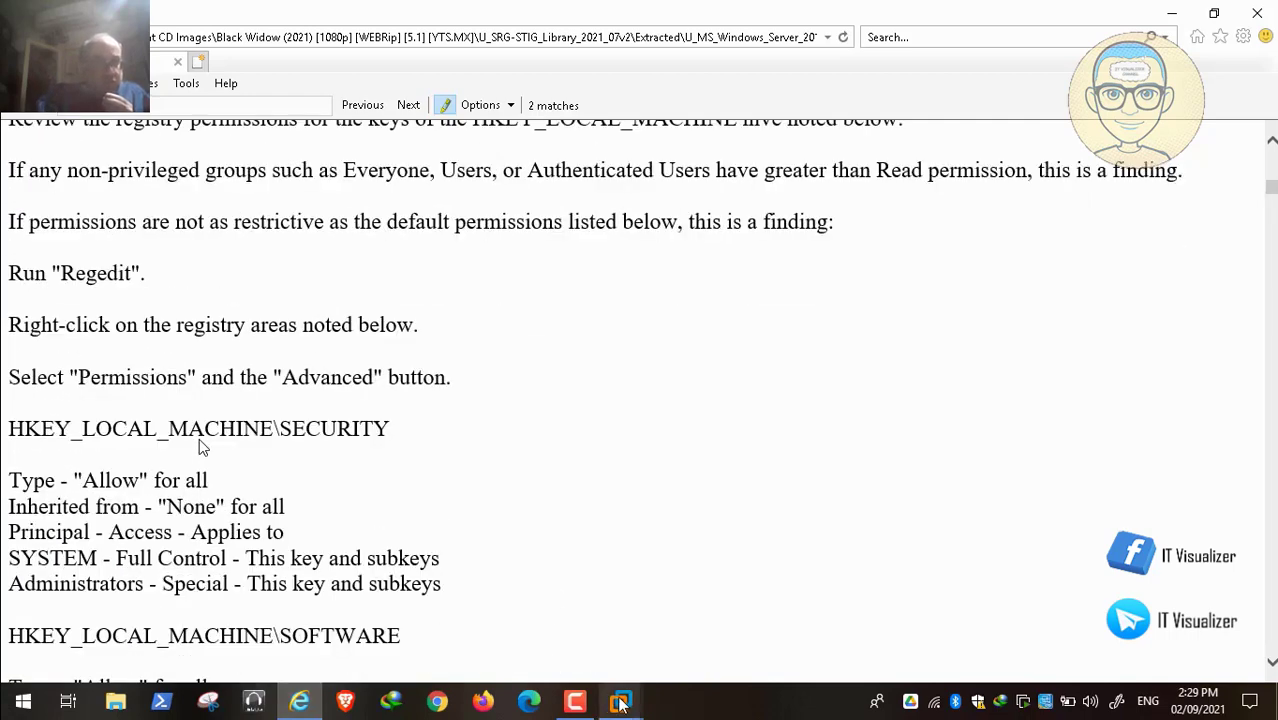
Switch to the PAW virtual machine and expand HKEY_LOCAL_MACHINE in RACC01's Windows Admin Center registry
mouse_move(620, 701)
click(562, 594)
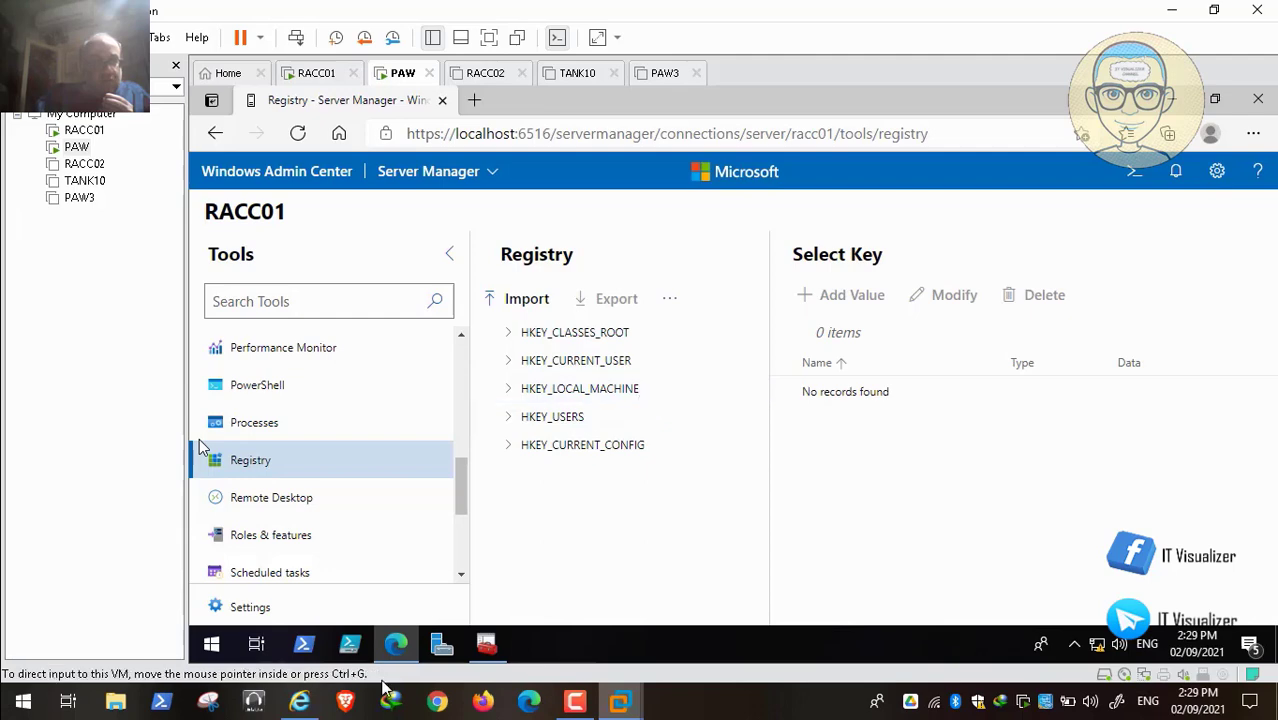
click(300, 702)
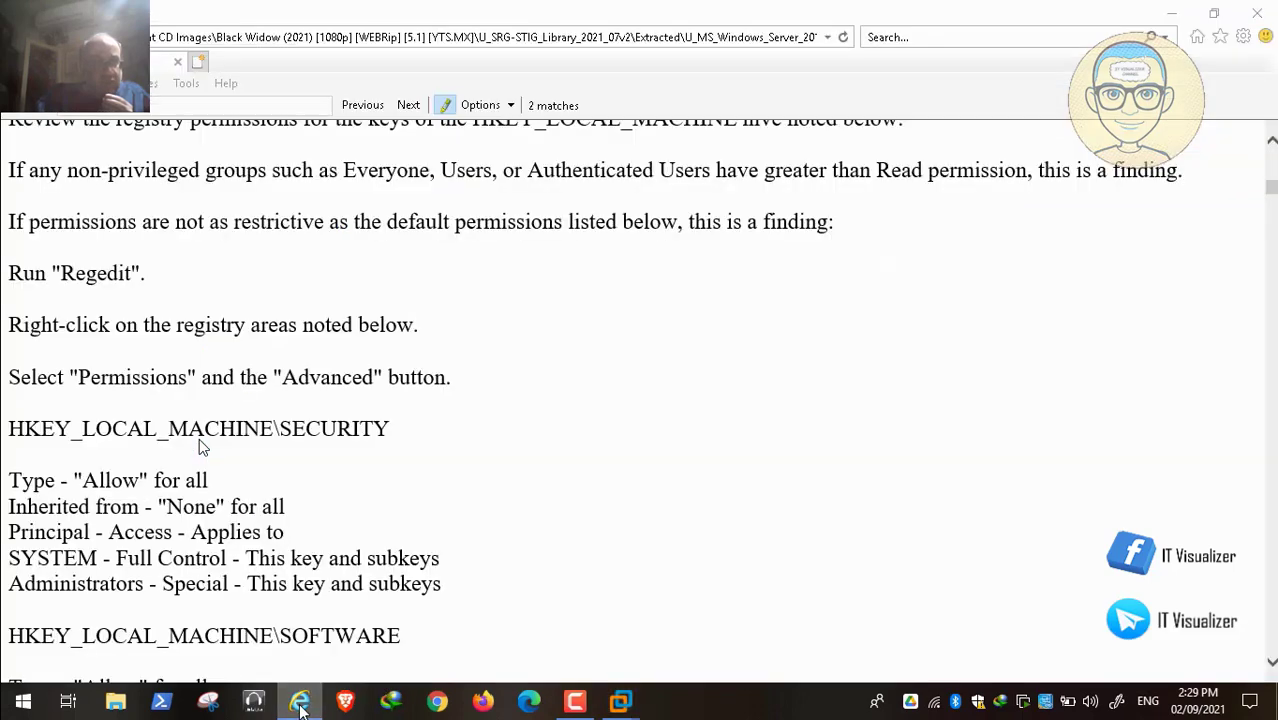
click(300, 702)
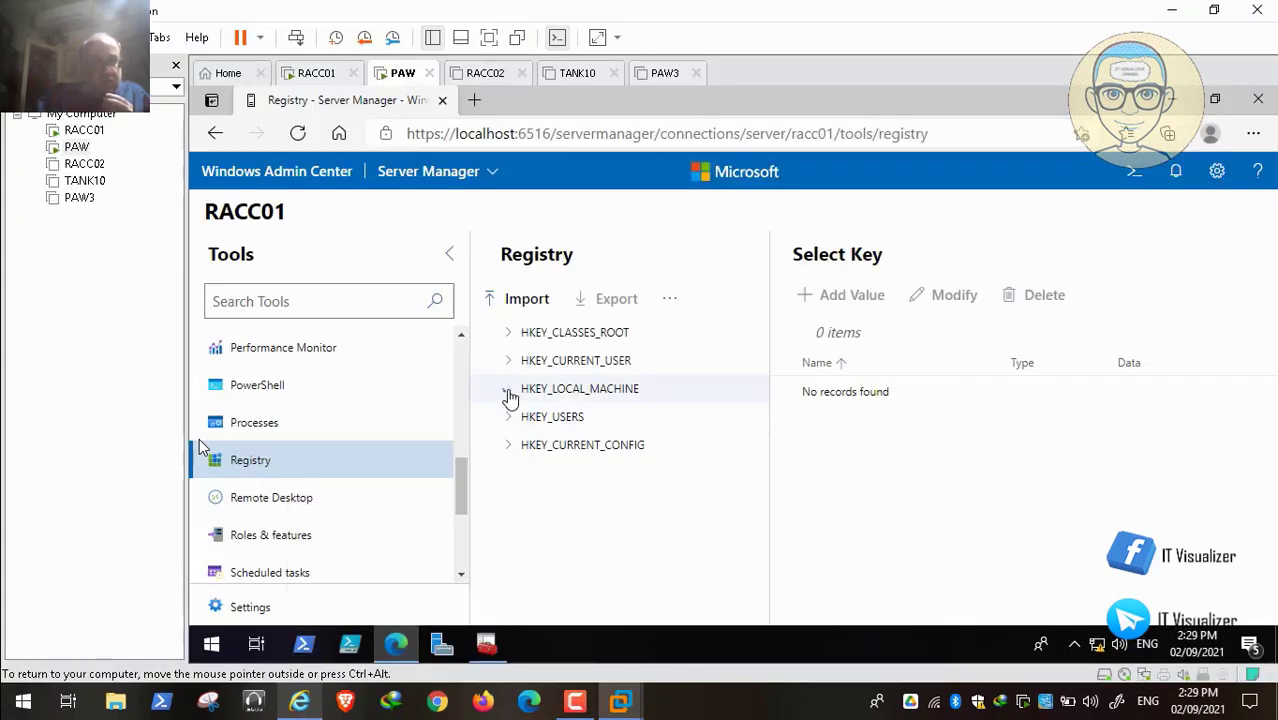
click(508, 390)
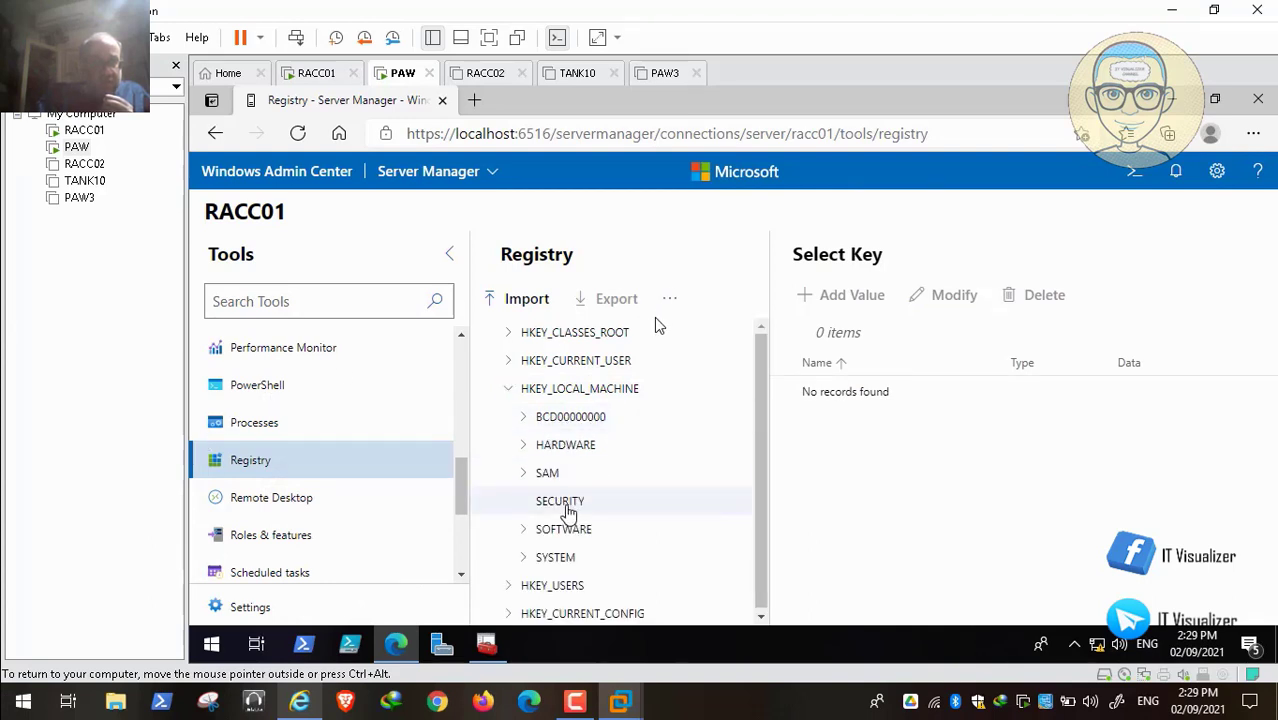
Try to find a permissions option for the HKEY_LOCAL_MACHINE\SECURITY key among its available actions
right_click(567, 512)
click(500, 510)
click(670, 299)
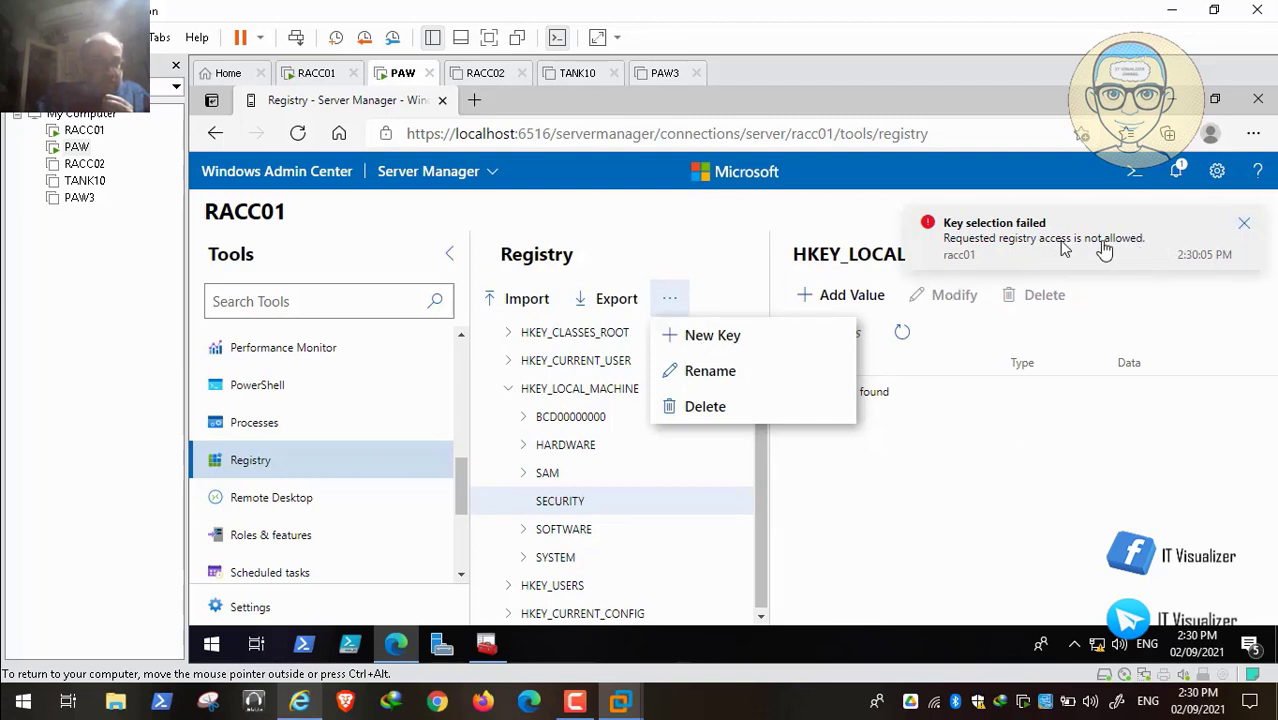
click(1242, 224)
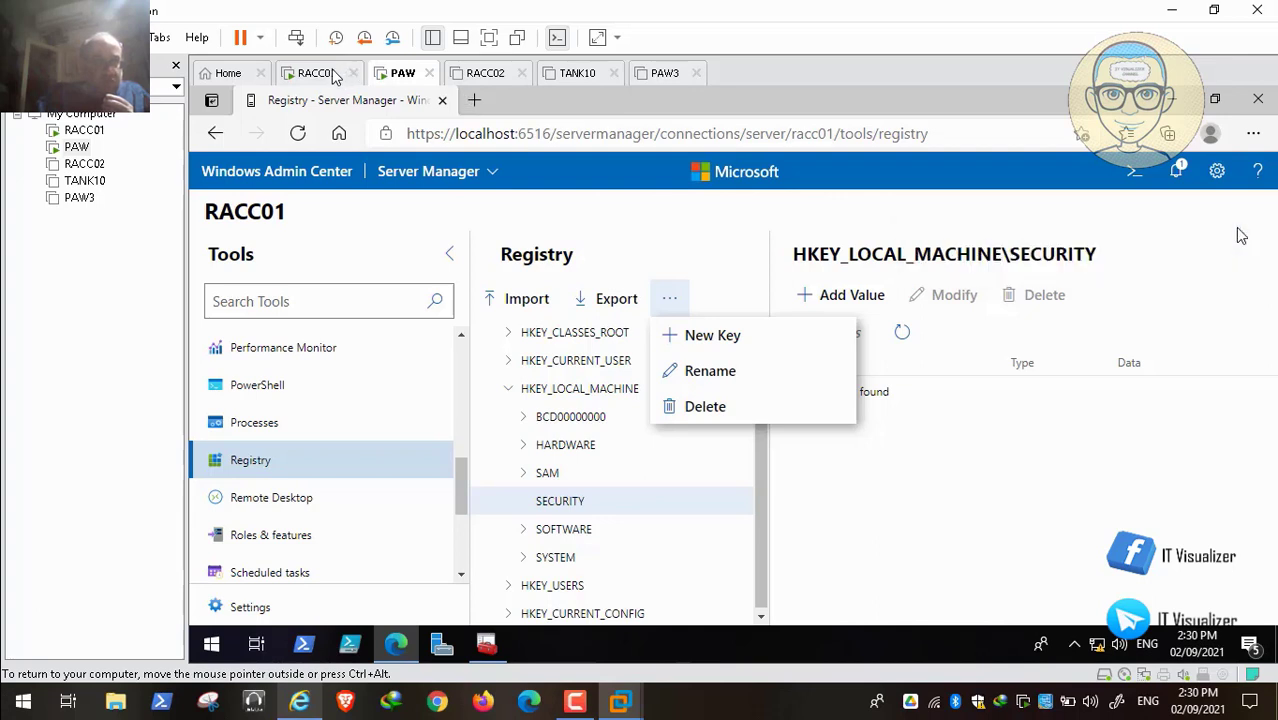
right_click(575, 508)
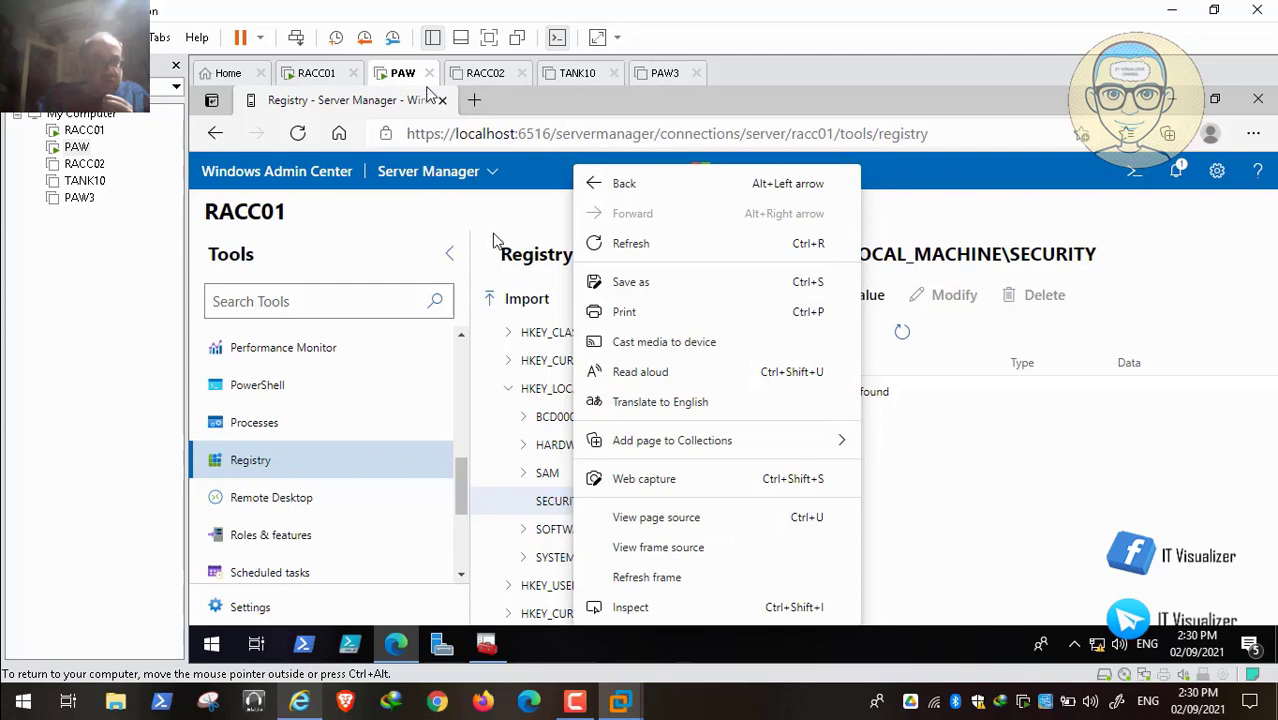
Bring up the RedAlert Console on PAW and skip the video playback ahead to about 14:10
click(490, 650)
click(490, 650)
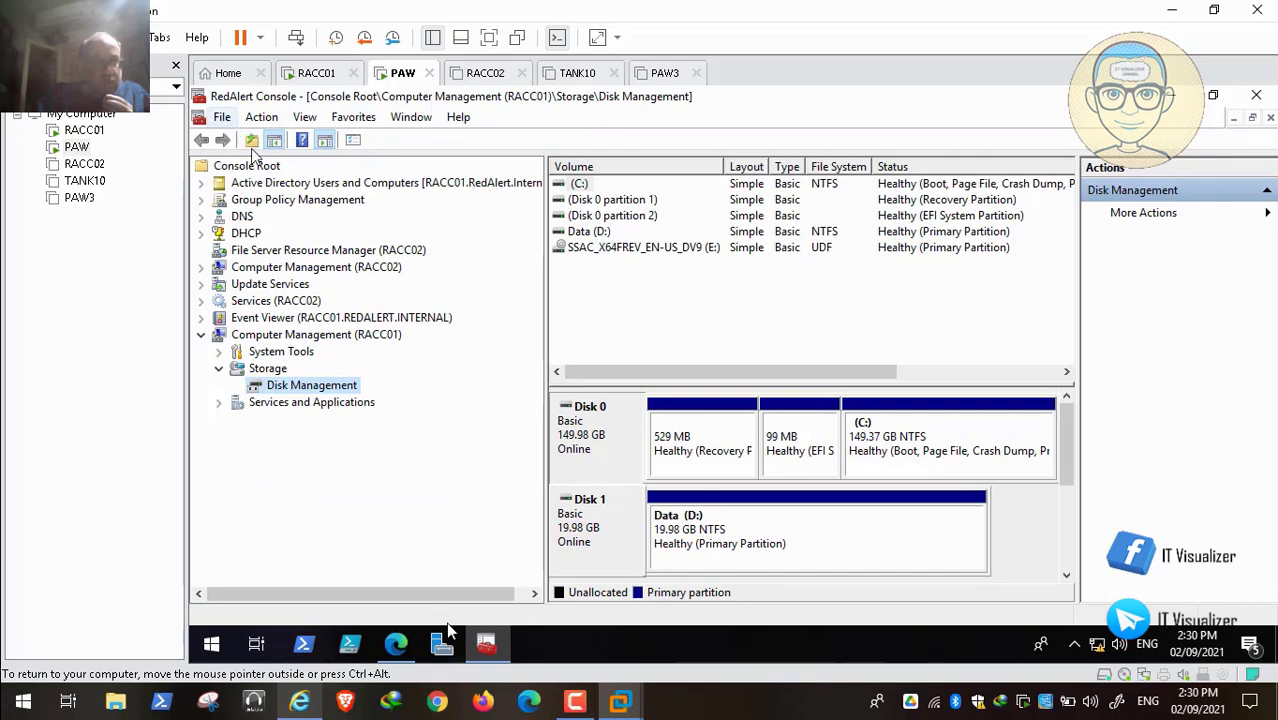
mouse_move(444, 652)
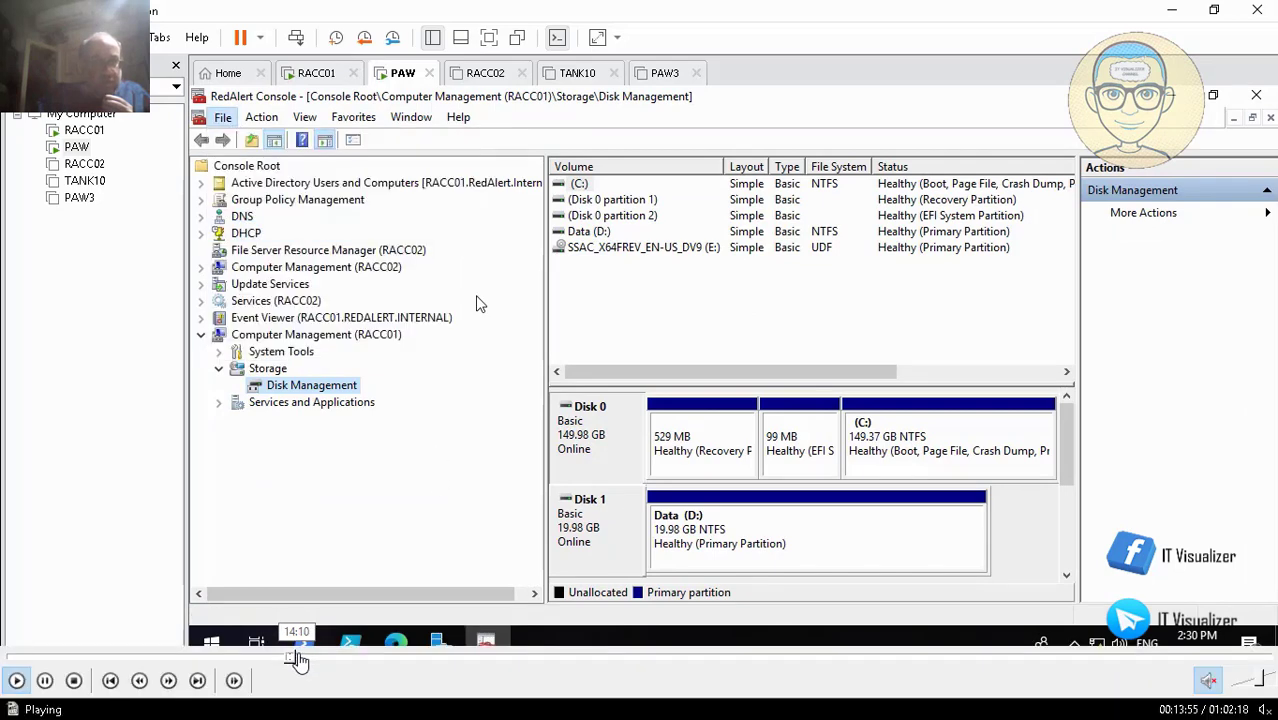
click(300, 658)
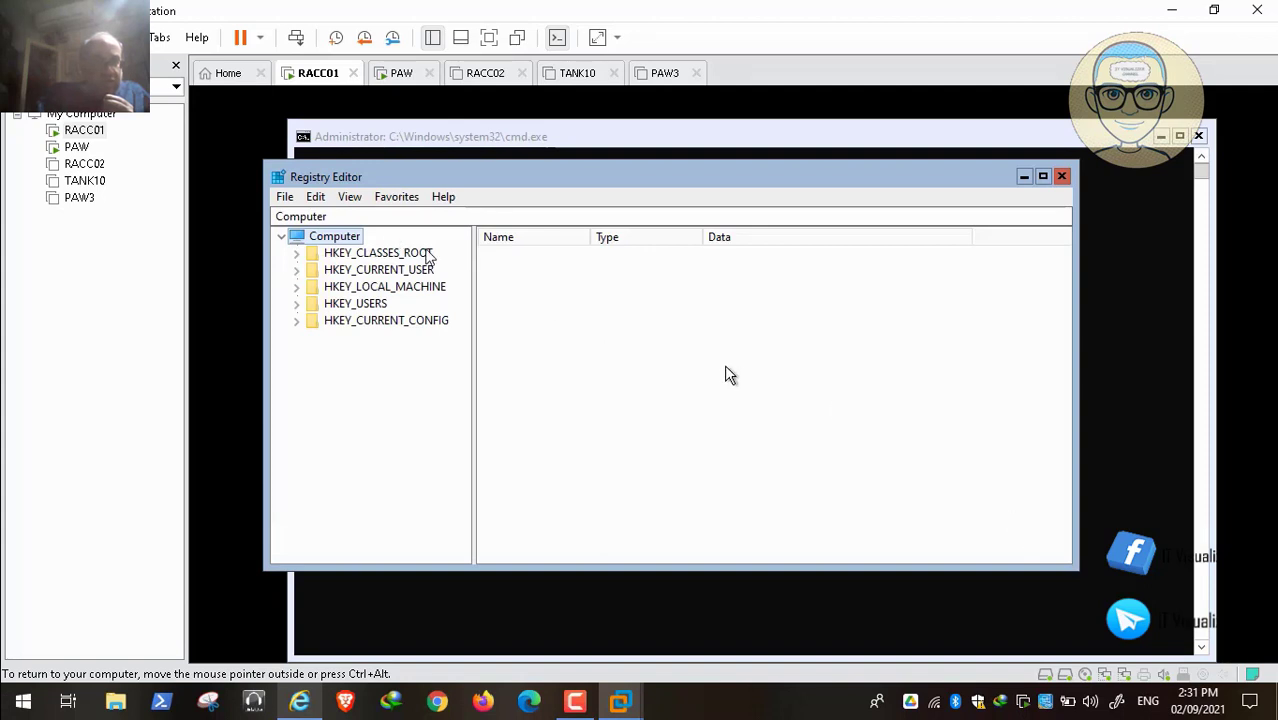
Open the permissions of HKEY_LOCAL_MACHINE\SECURITY in RACC01's Registry Editor and review the SYSTEM and Administrators entries
click(298, 288)
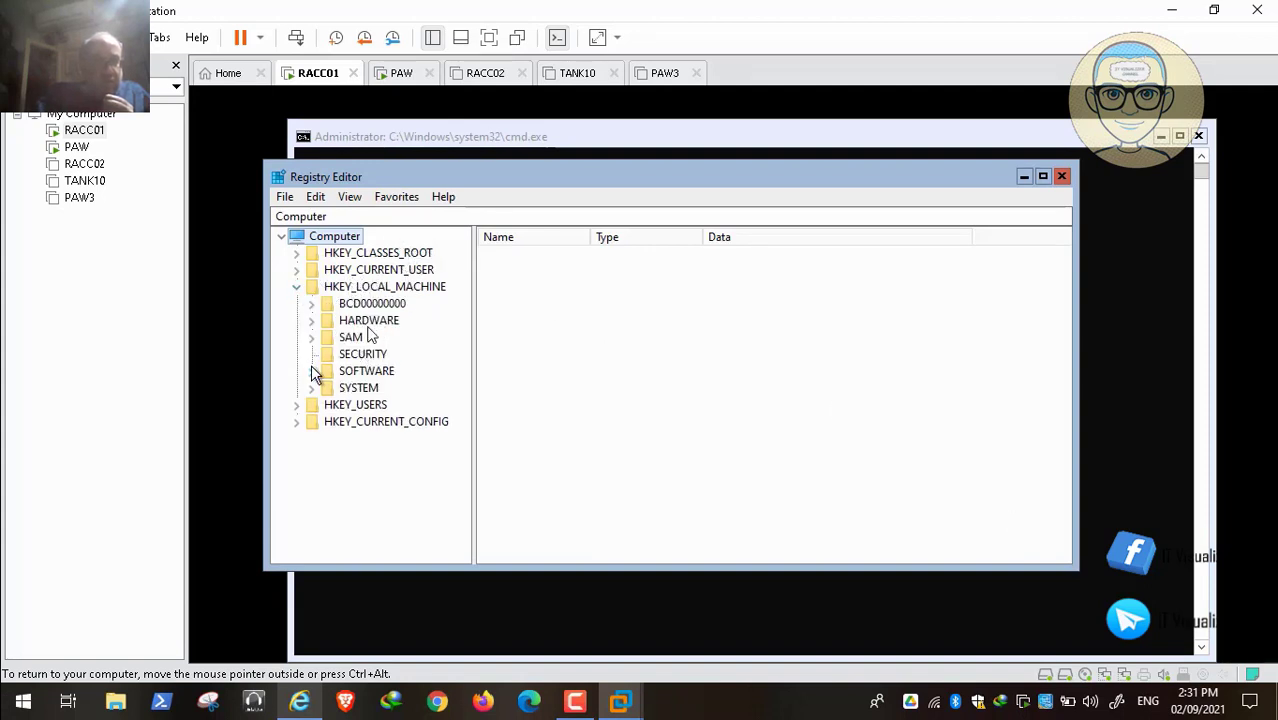
click(370, 356)
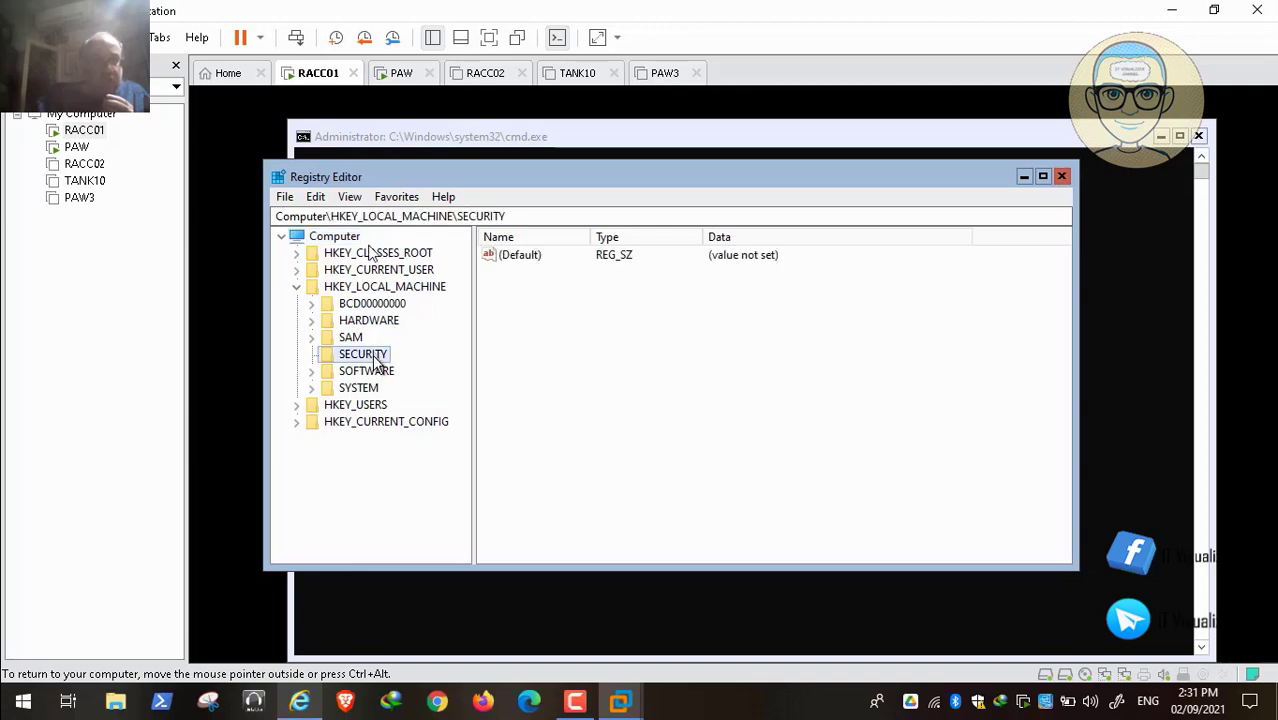
right_click(372, 358)
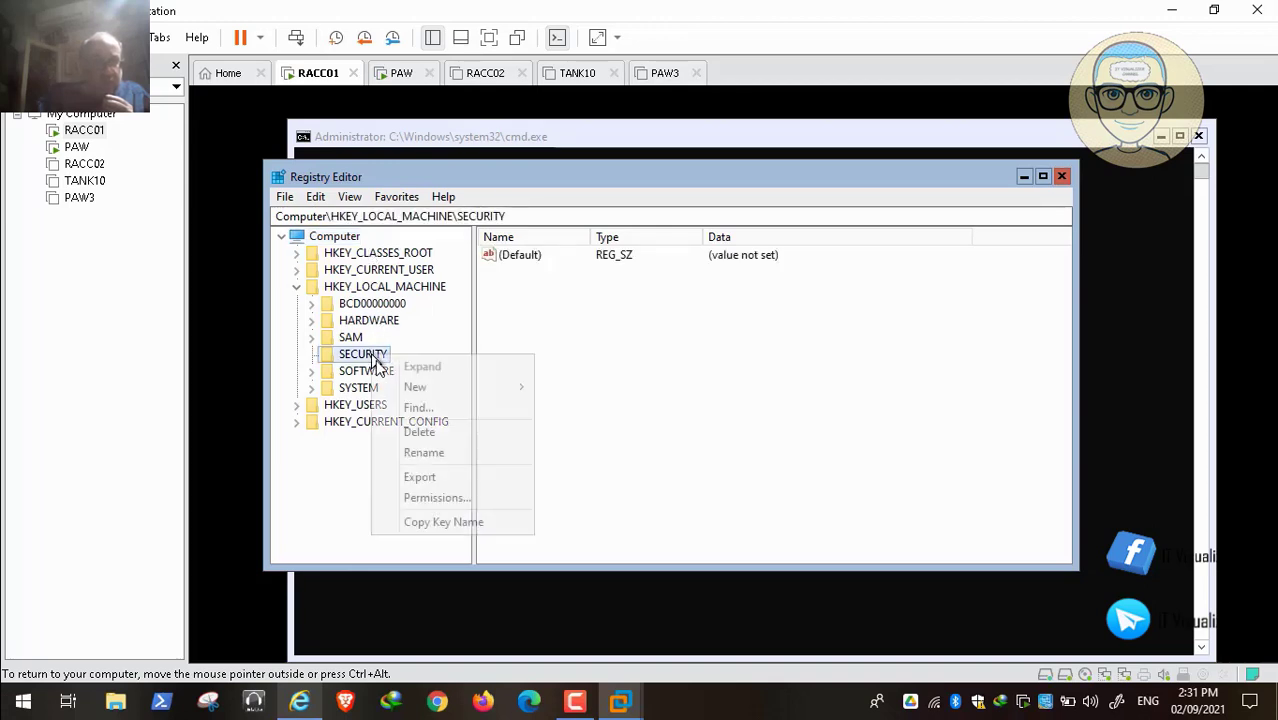
click(466, 507)
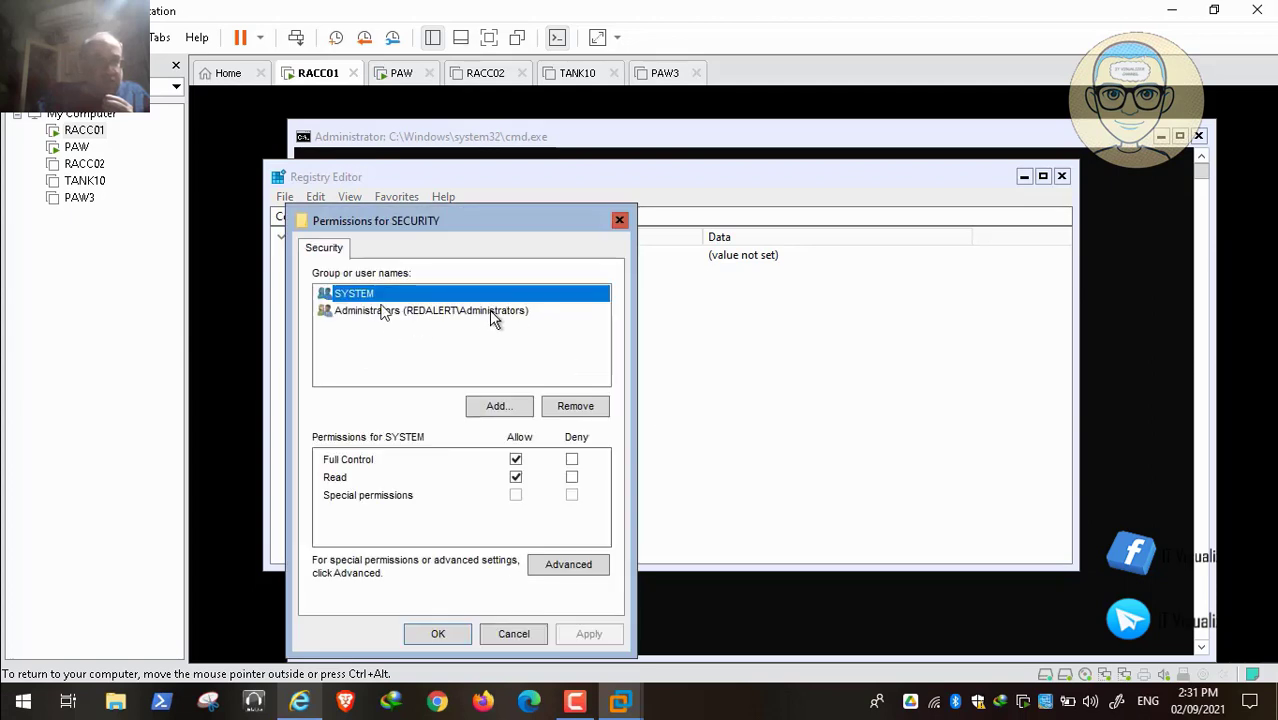
click(489, 312)
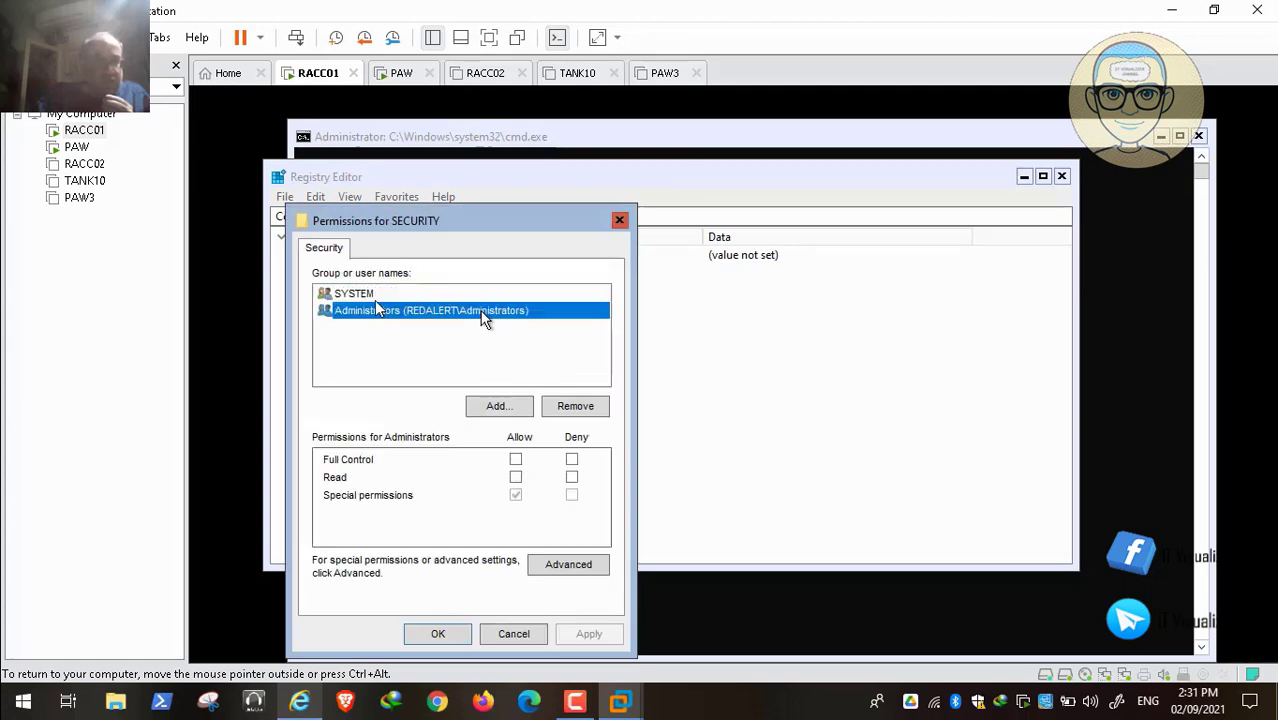
click(389, 298)
Compare the SECURITY key's permissions with the STIG document's defaults, return to RACC01 and close the permissions without changes
click(306, 702)
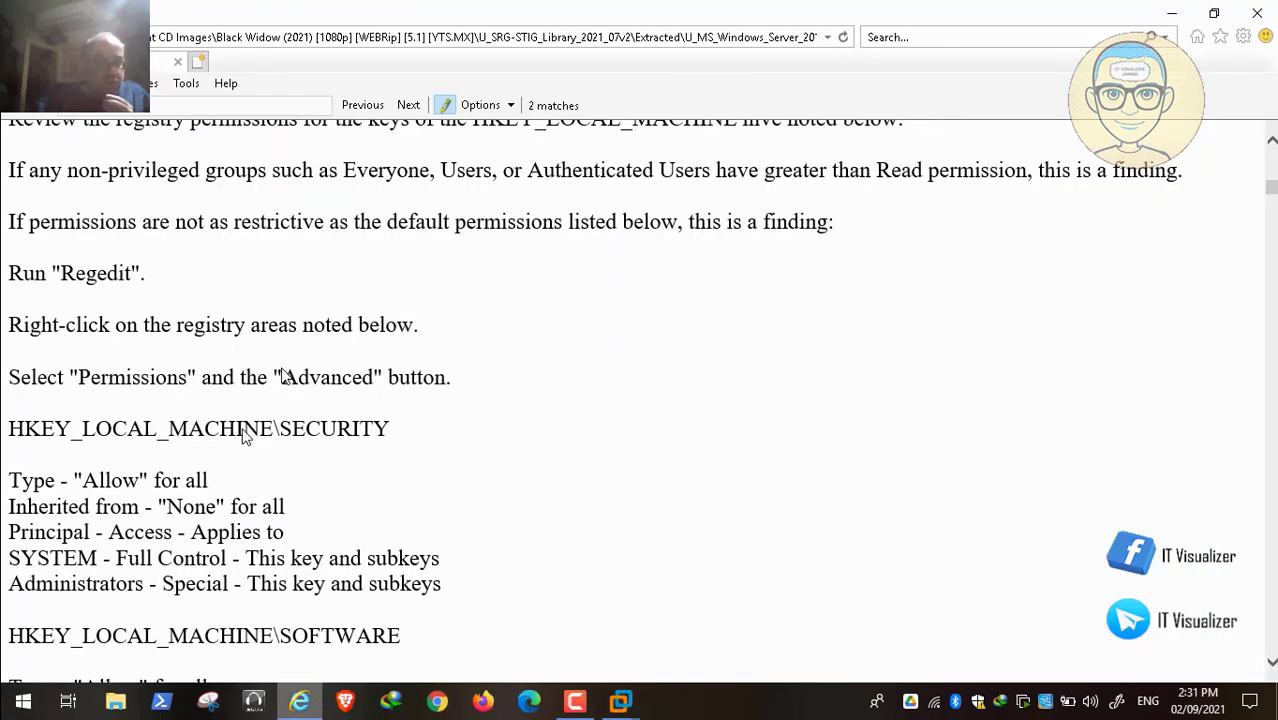
scroll(172, 463, down, 3)
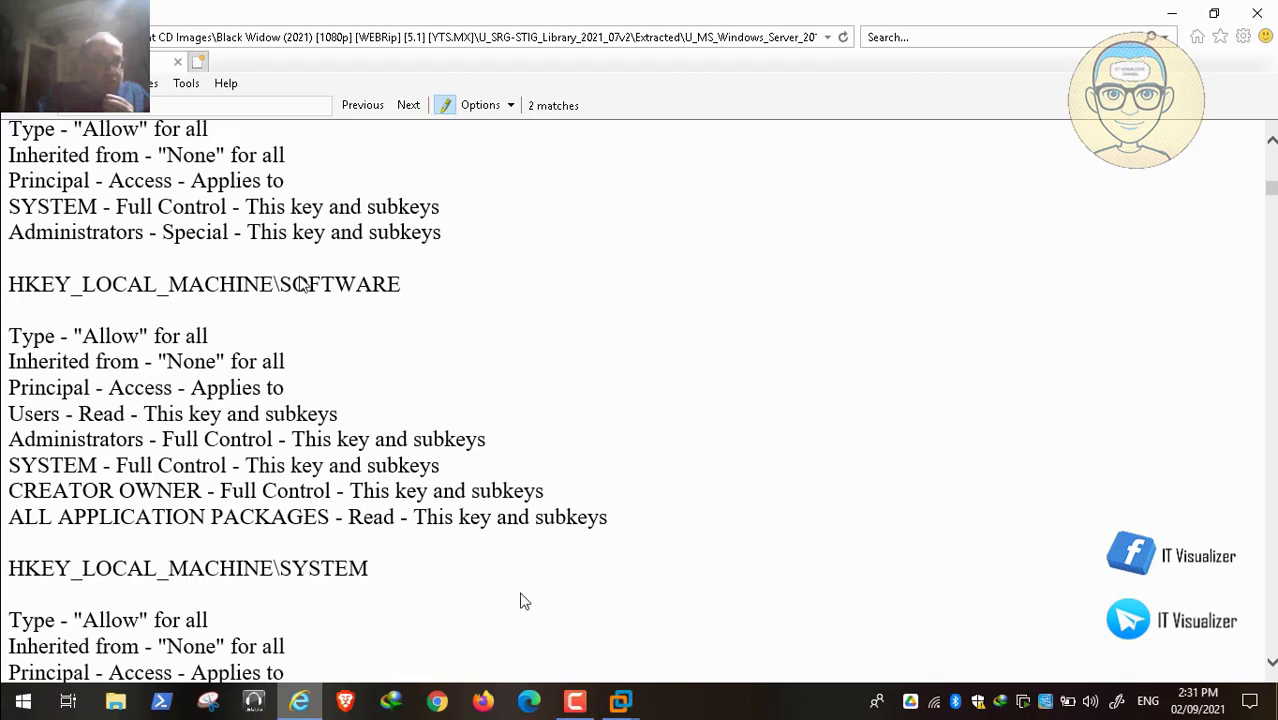
click(620, 700)
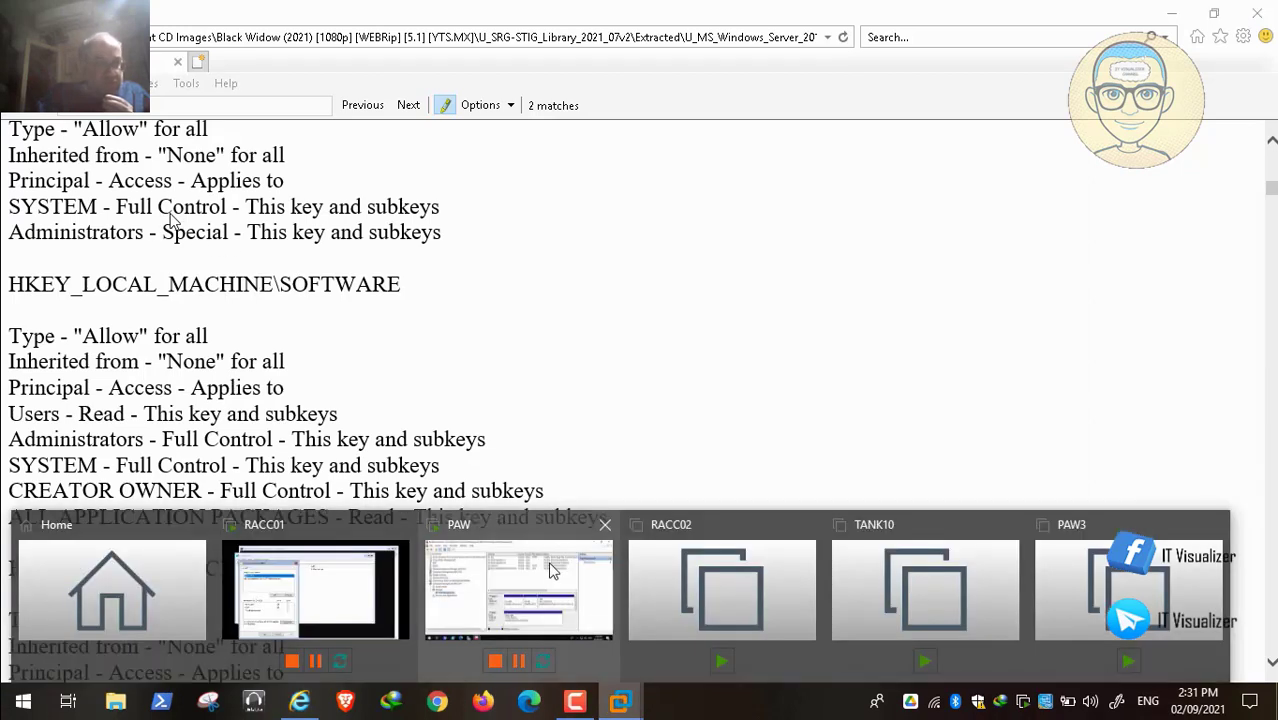
click(548, 561)
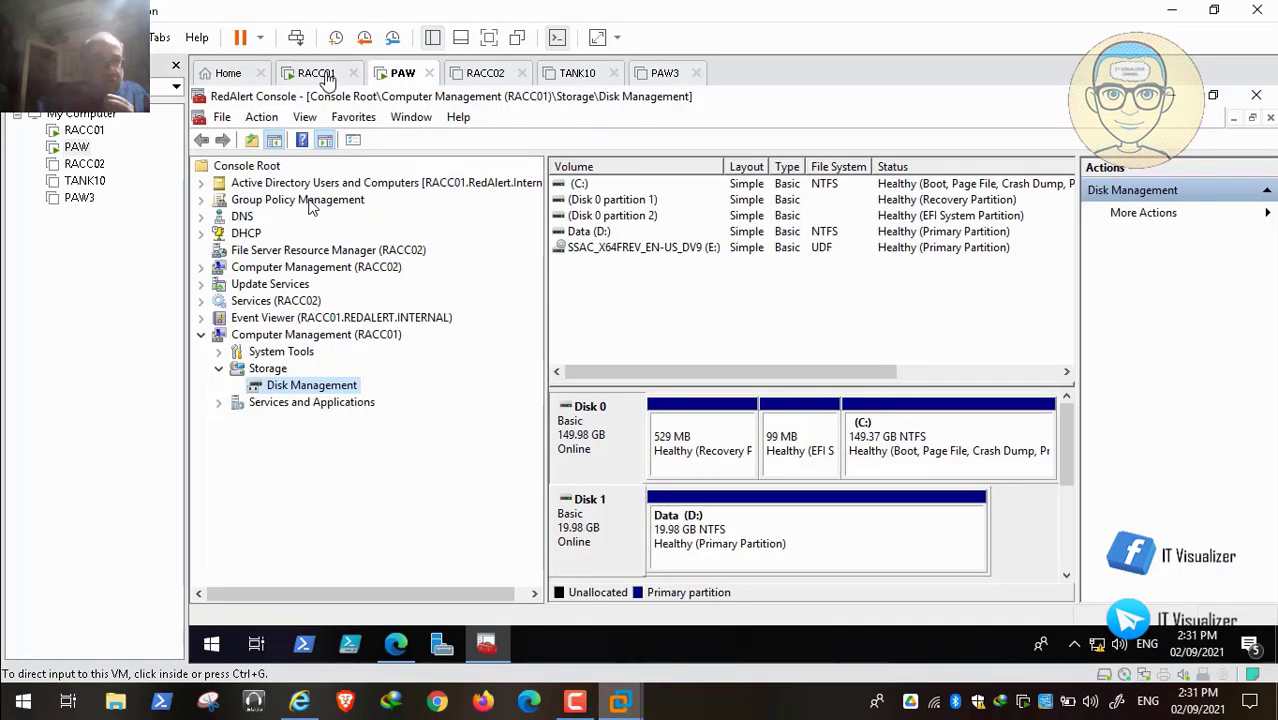
click(328, 78)
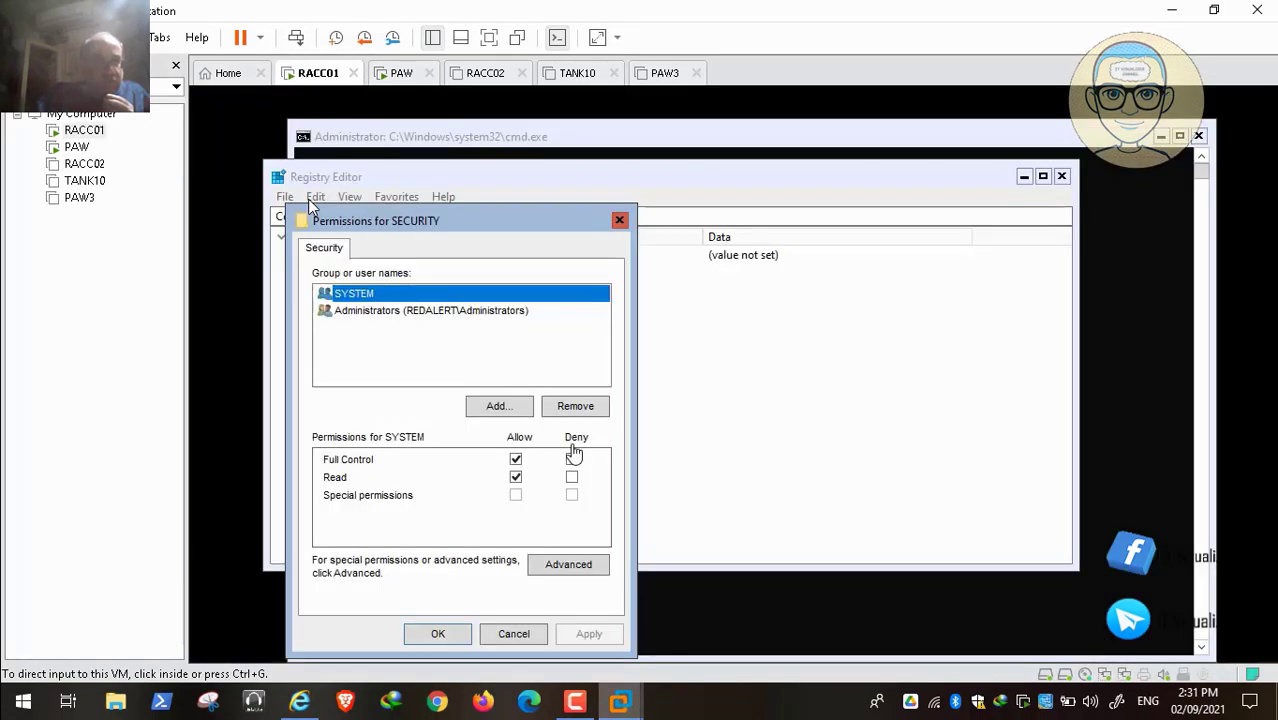
click(516, 634)
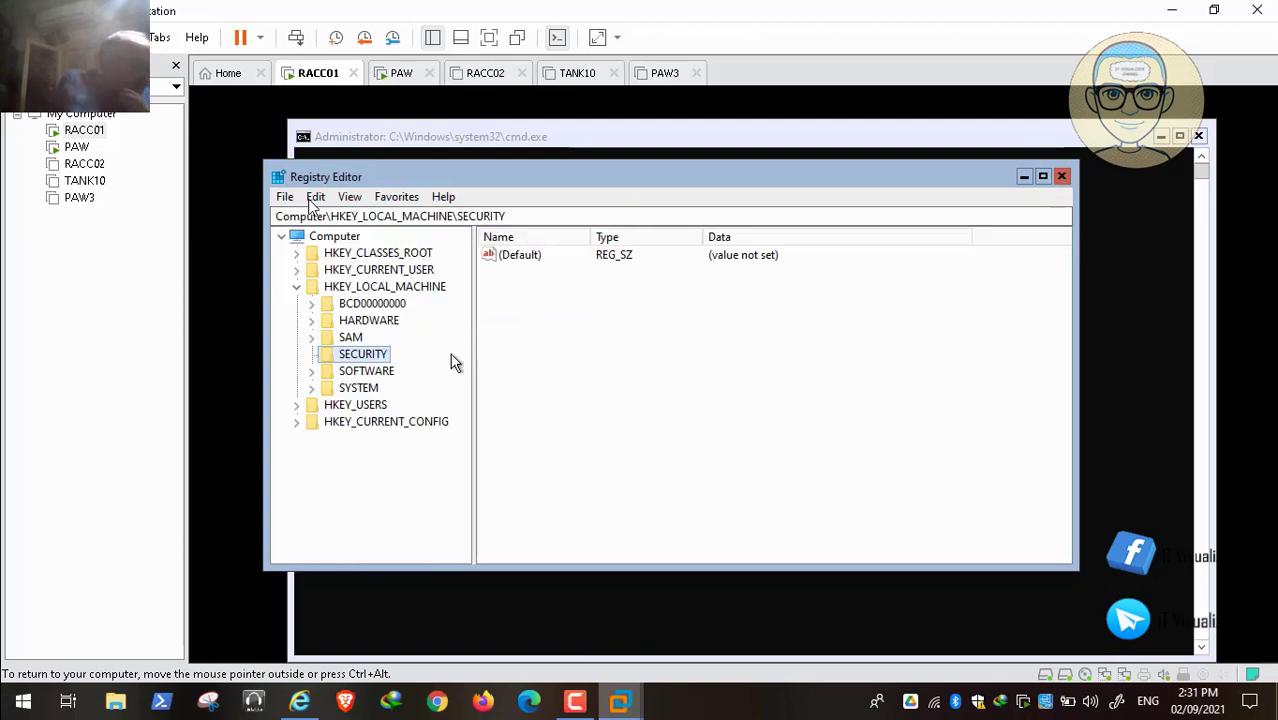
Open the permissions of HKEY_LOCAL_MACHINE\SOFTWARE and review the unknown account, CREATOR OWNER, SYSTEM and ALL APPLICATION PACKAGES entries
click(373, 372)
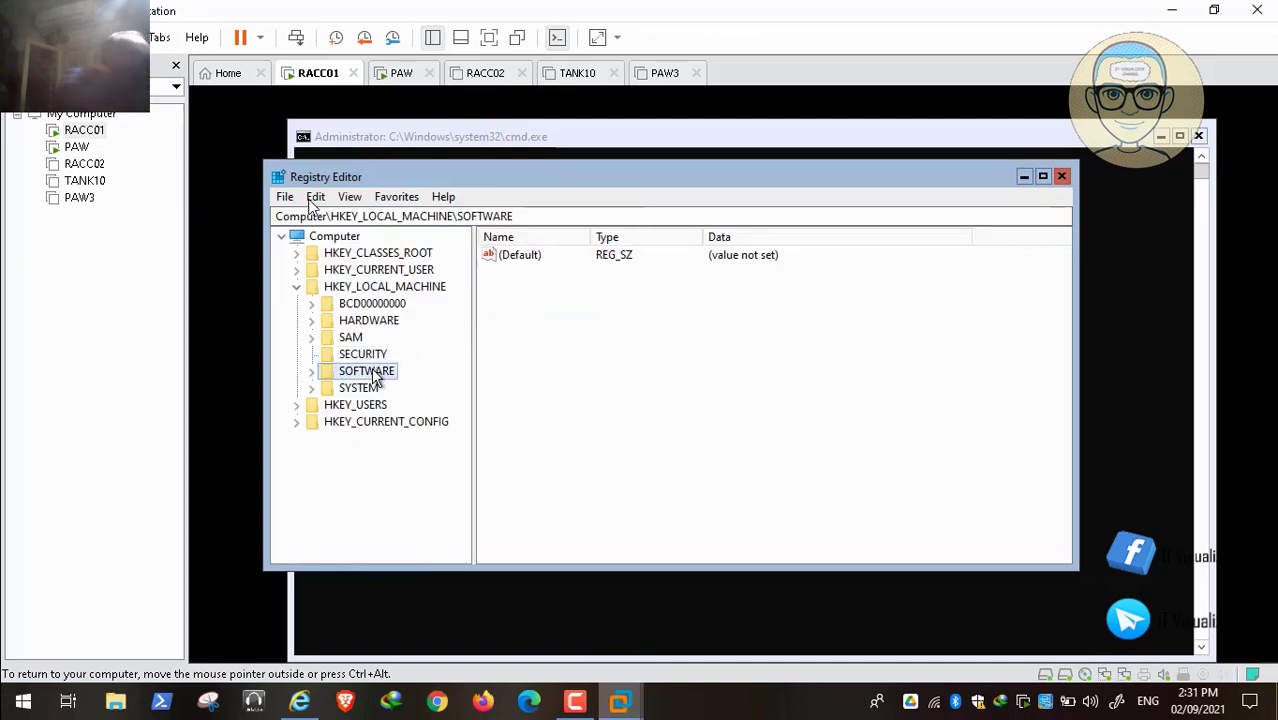
click(312, 371)
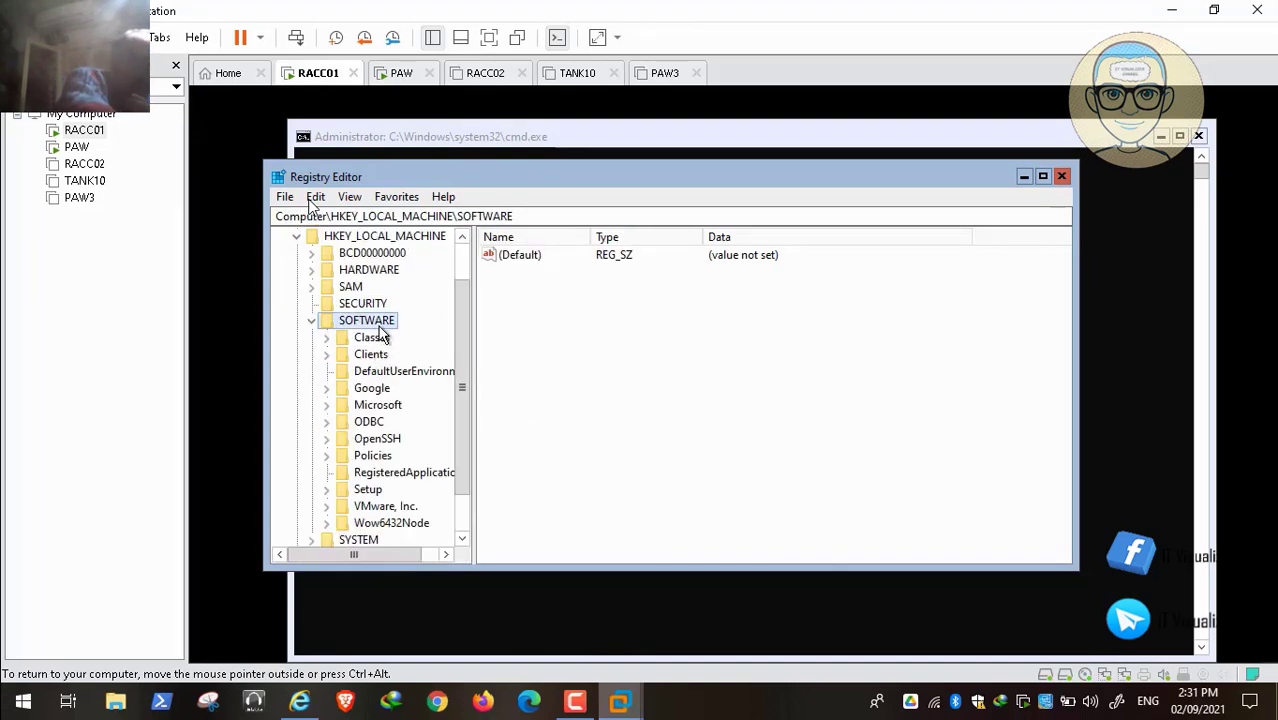
right_click(377, 323)
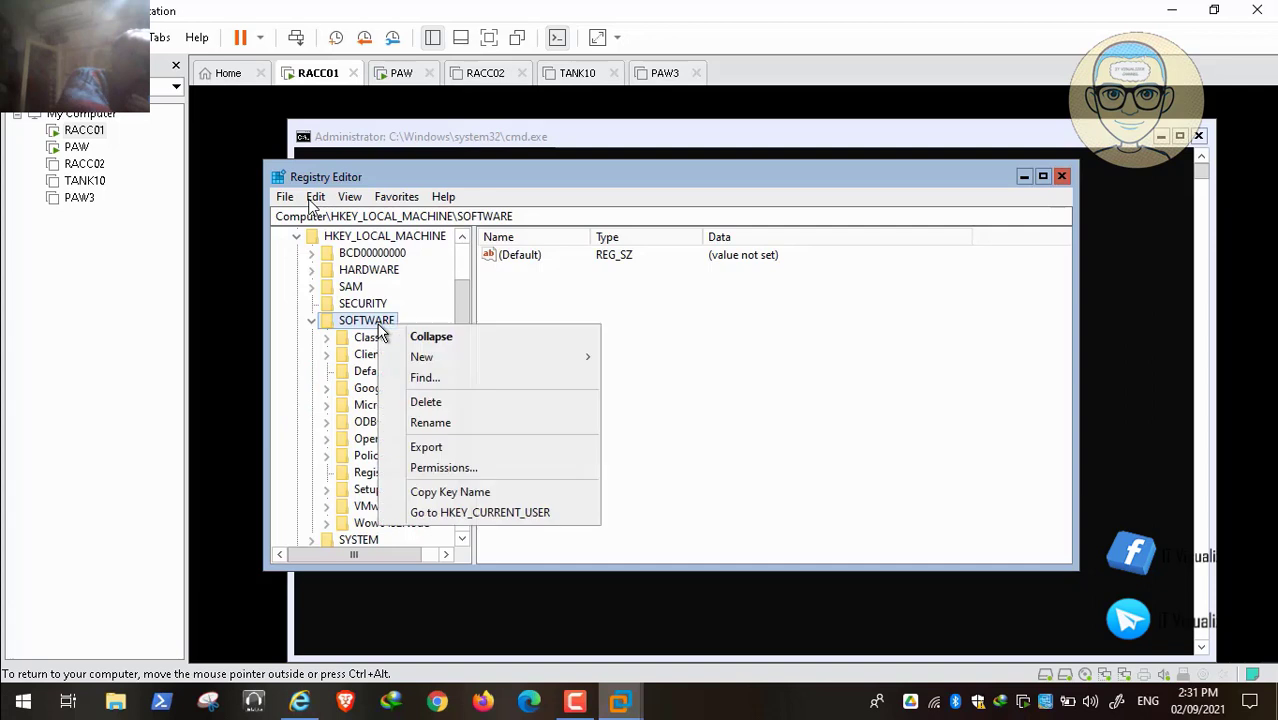
click(460, 467)
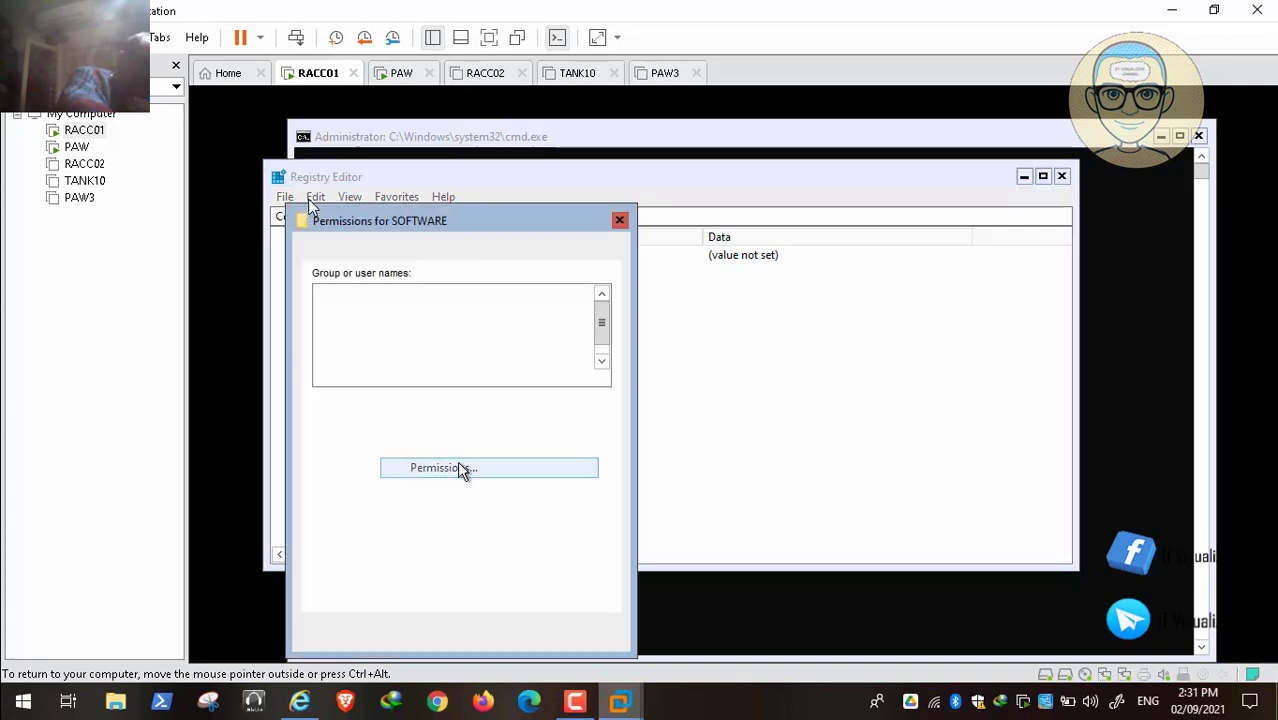
click(602, 362)
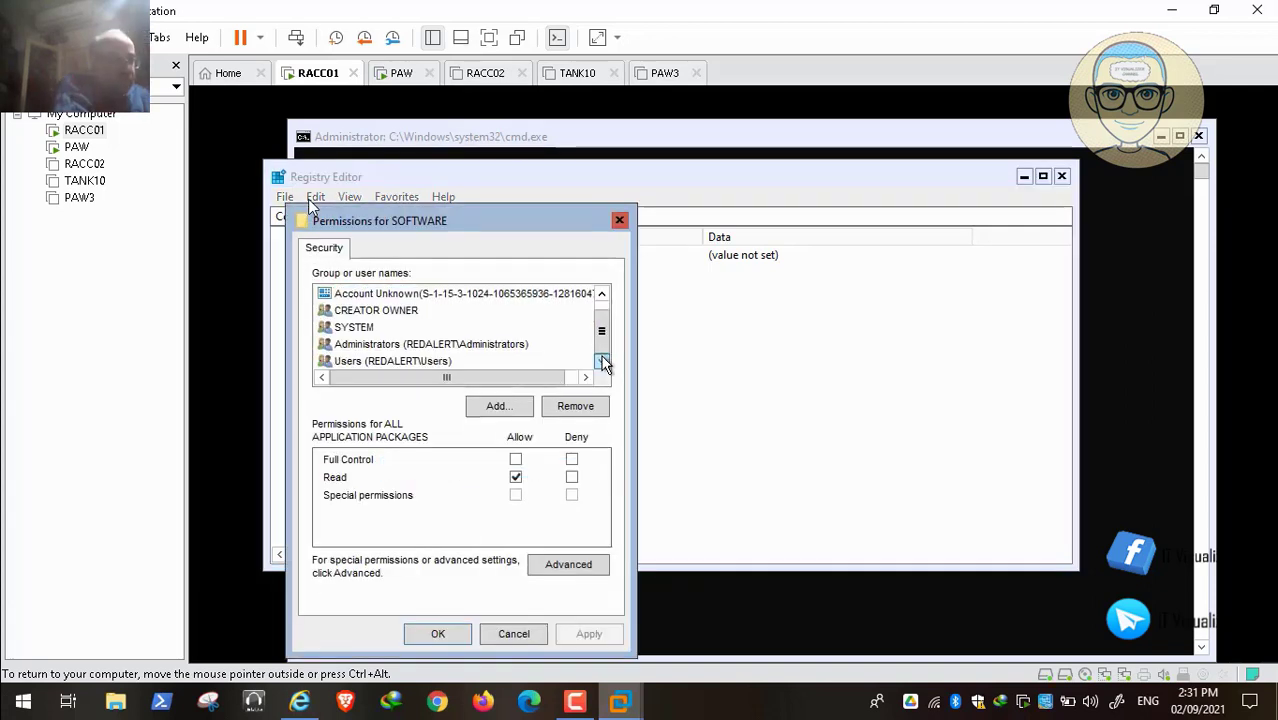
click(603, 293)
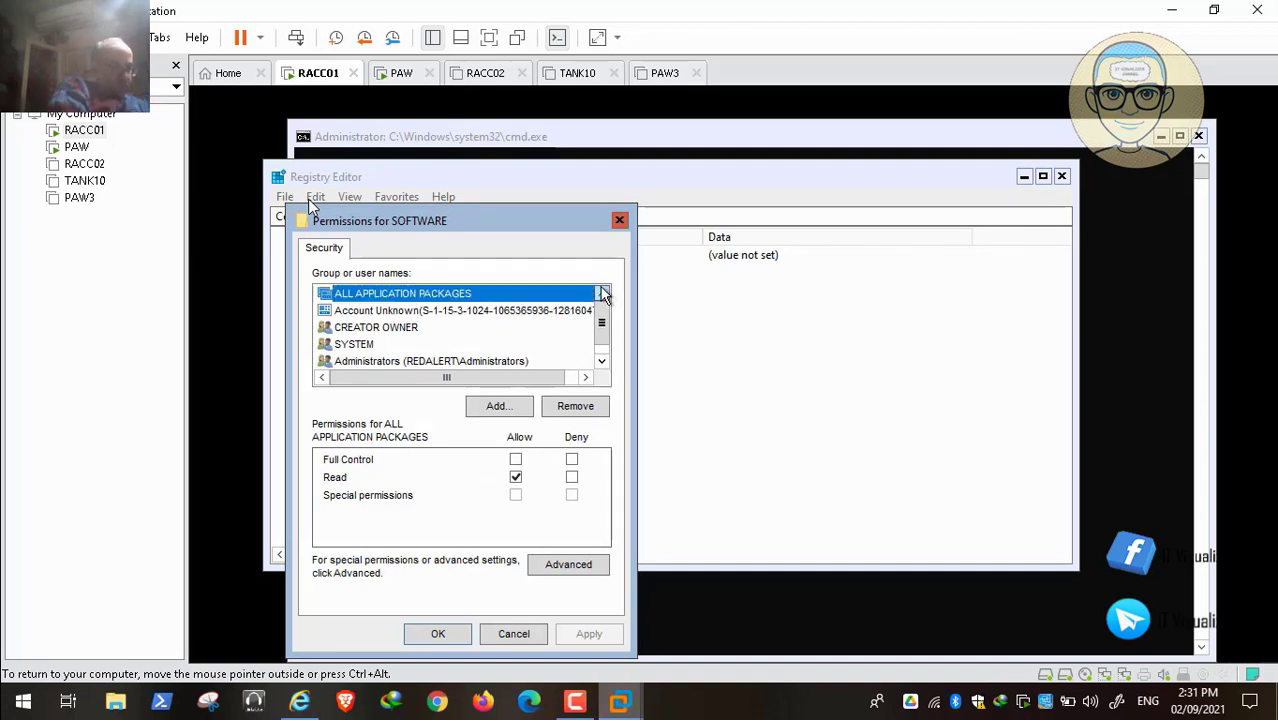
click(445, 311)
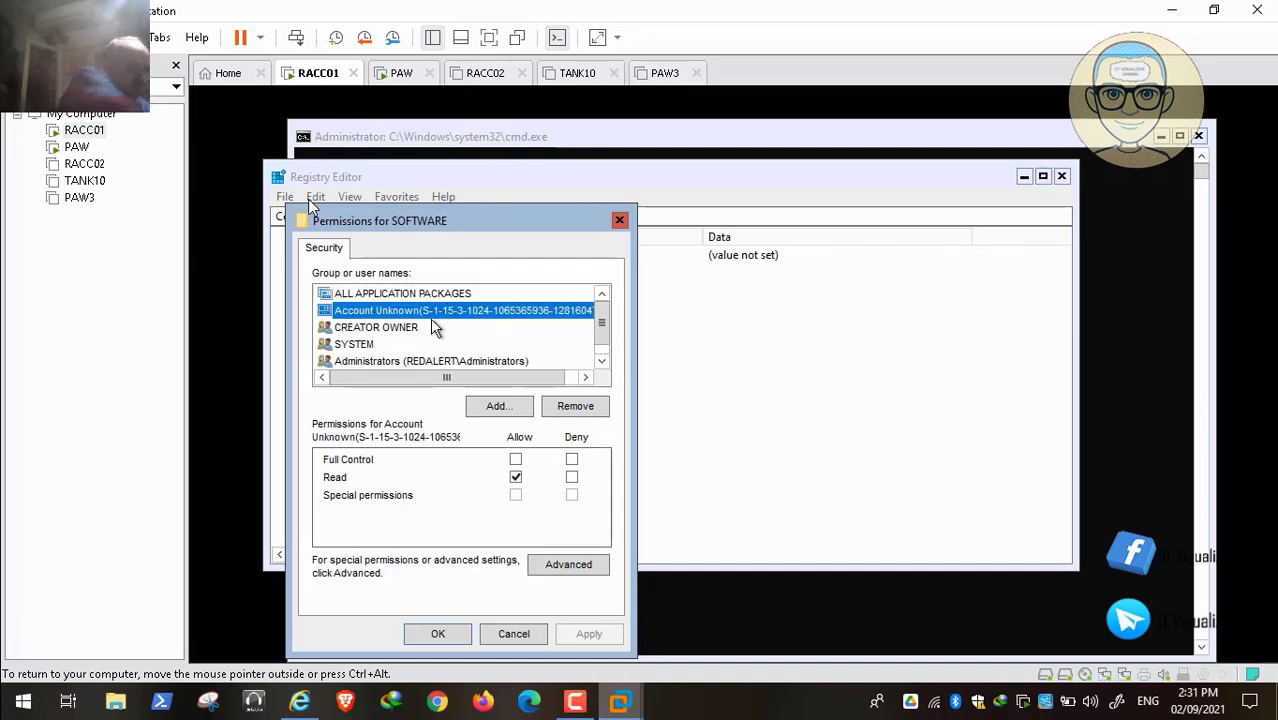
click(428, 330)
click(410, 340)
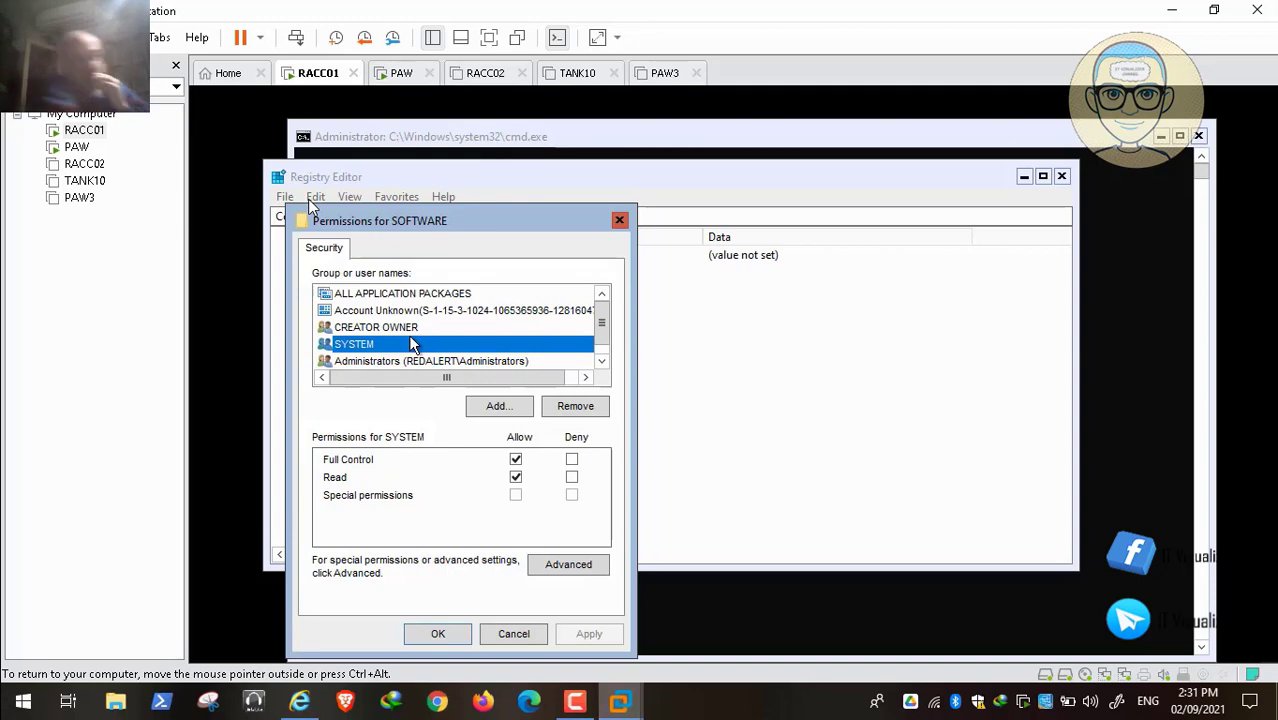
click(468, 296)
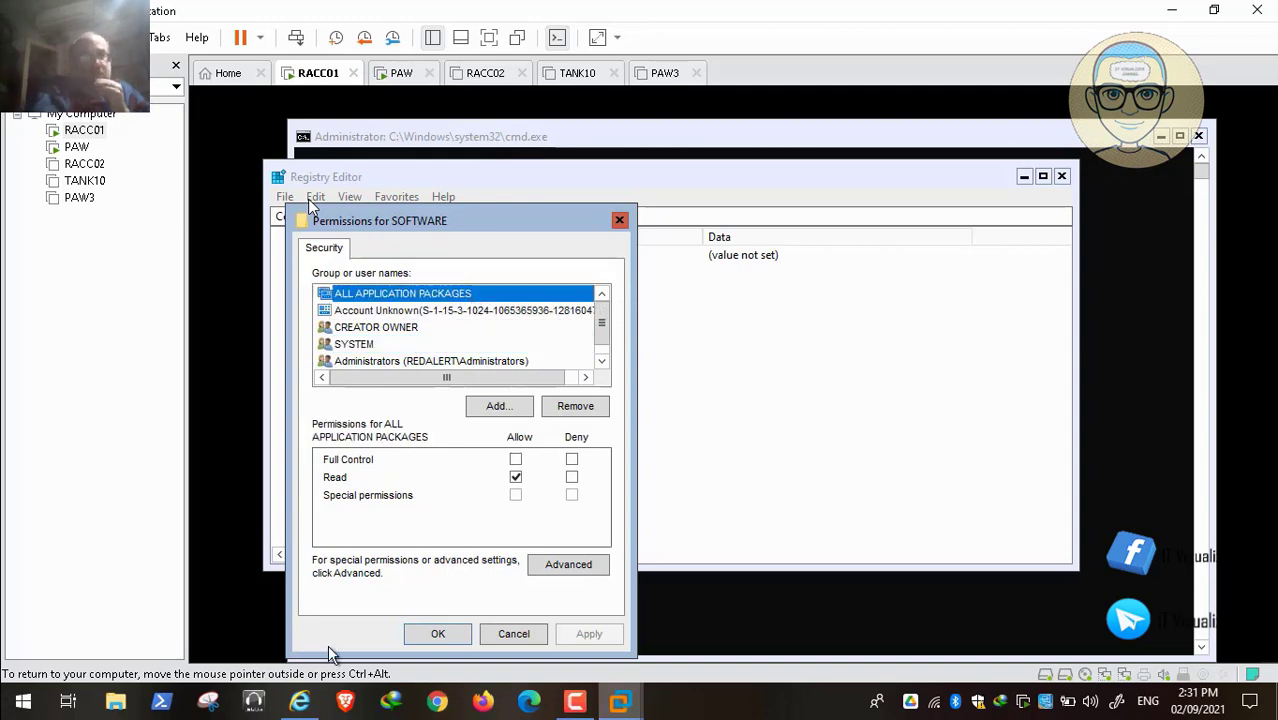
Review the STIG document's default permissions for the SOFTWARE and SYSTEM keys, including the note on the SID with Read permission
click(303, 703)
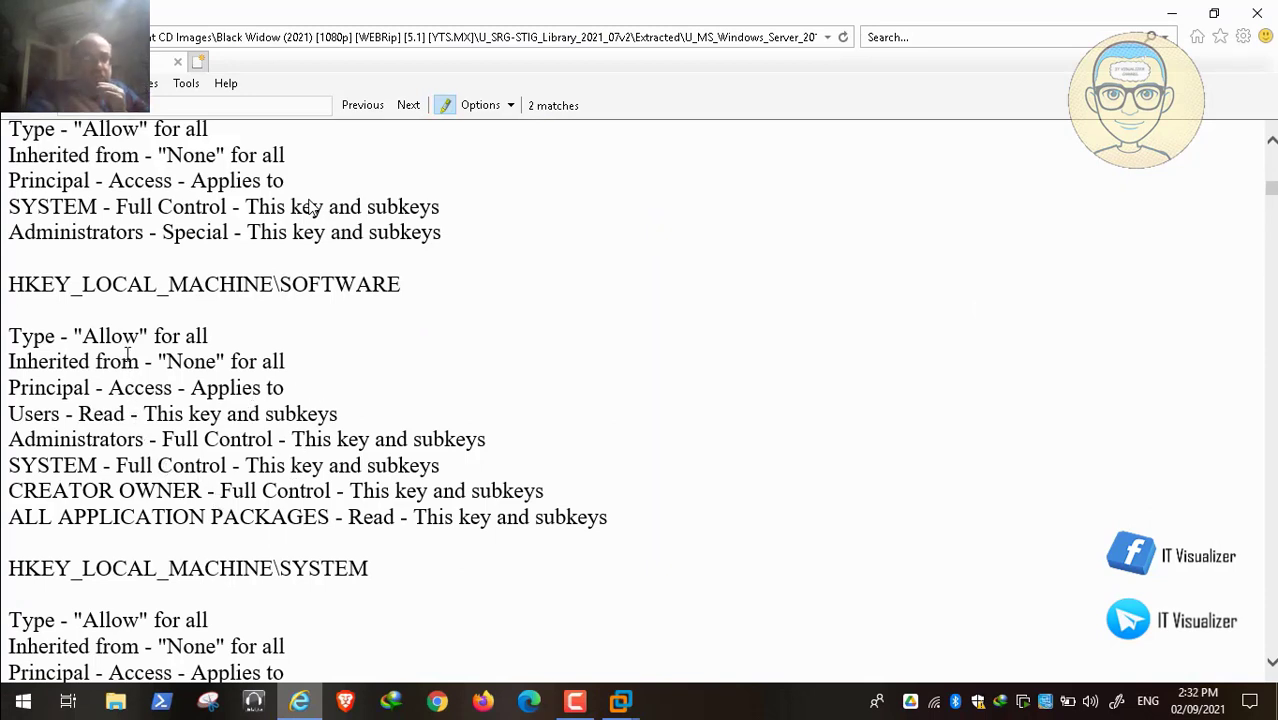
scroll(313, 207, down, 4)
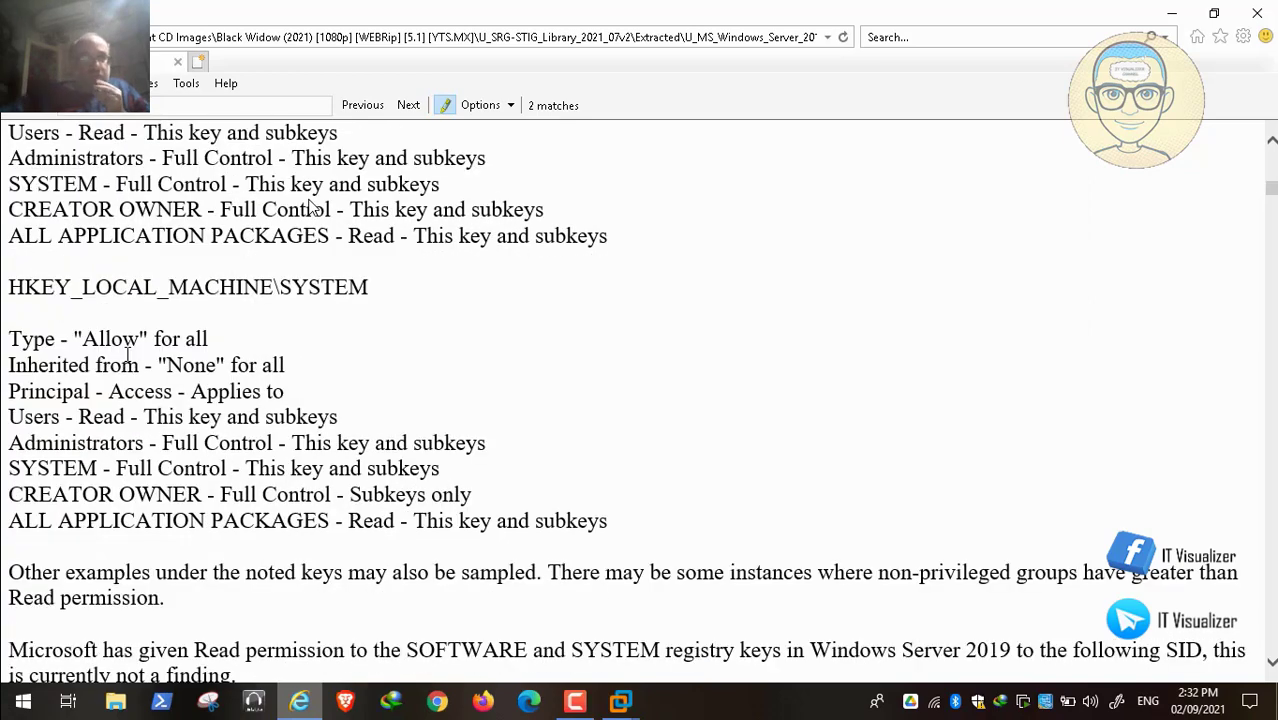
scroll(313, 207, down, 1)
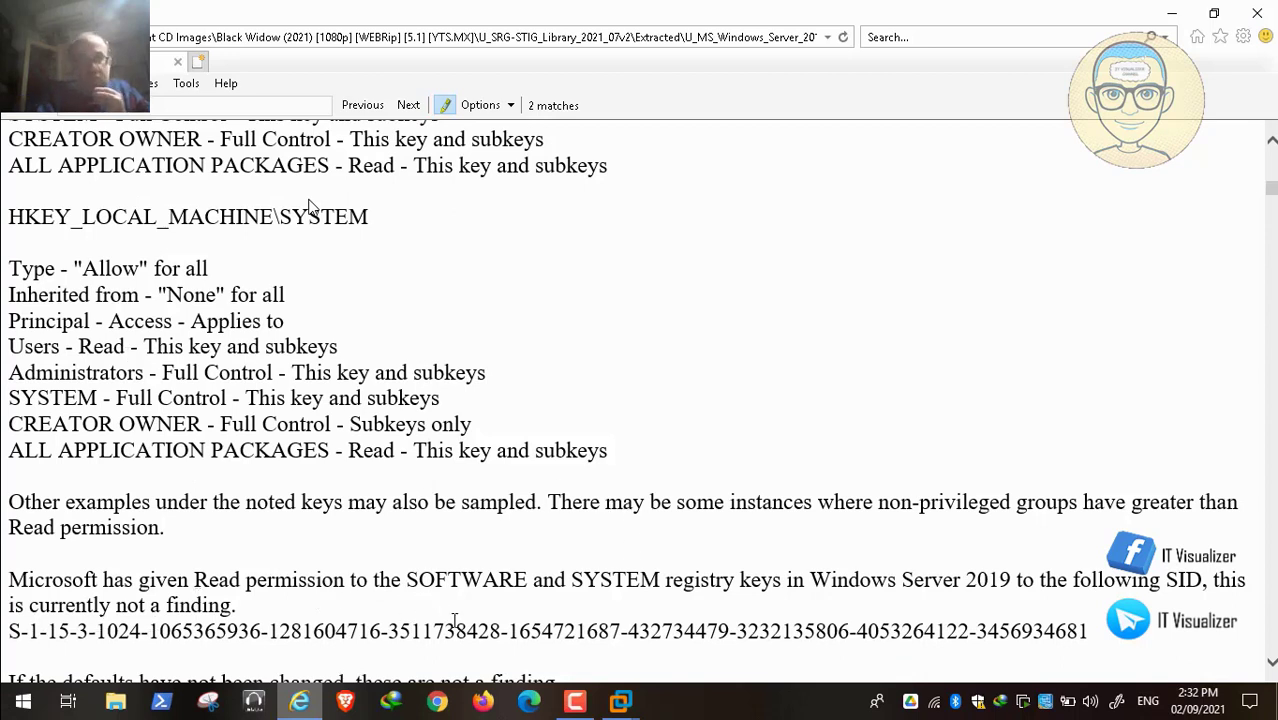
scroll(310, 207, down, 1)
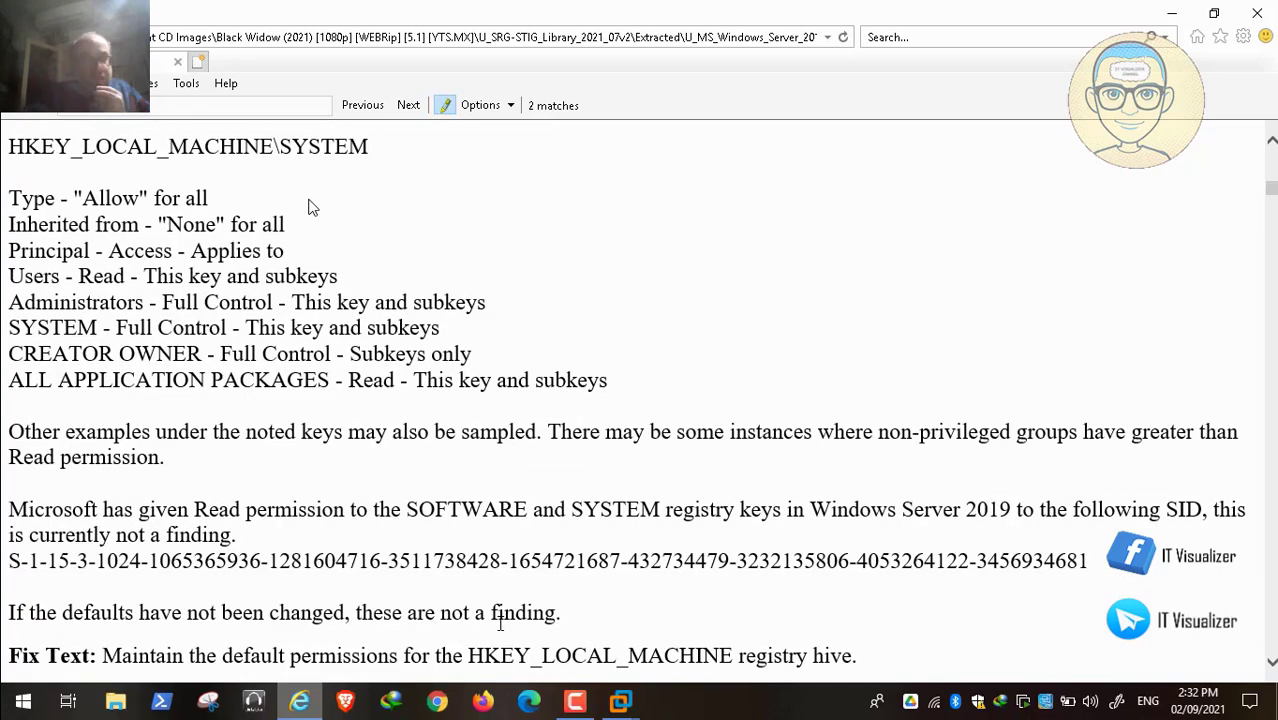
scroll(500, 620, up, 1)
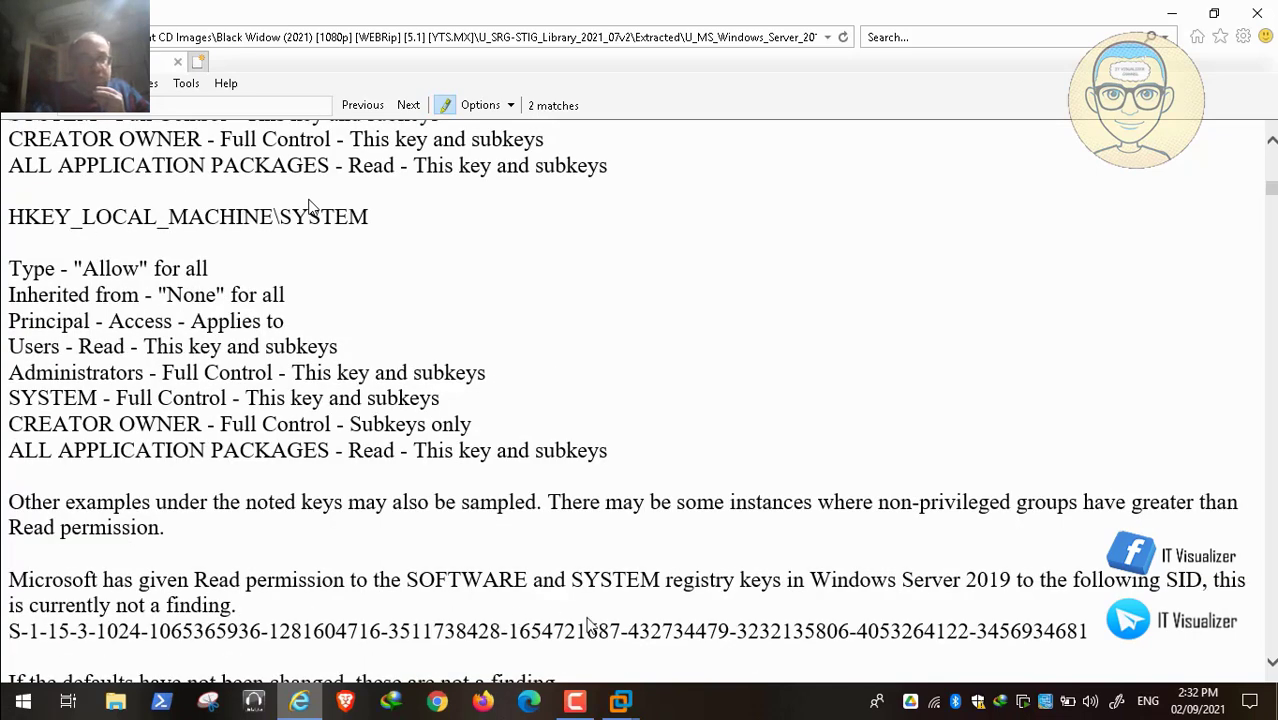
Return to the RACC01 virtual machine, close the SOFTWARE key's permissions without changes and collapse the SOFTWARE key
click(624, 706)
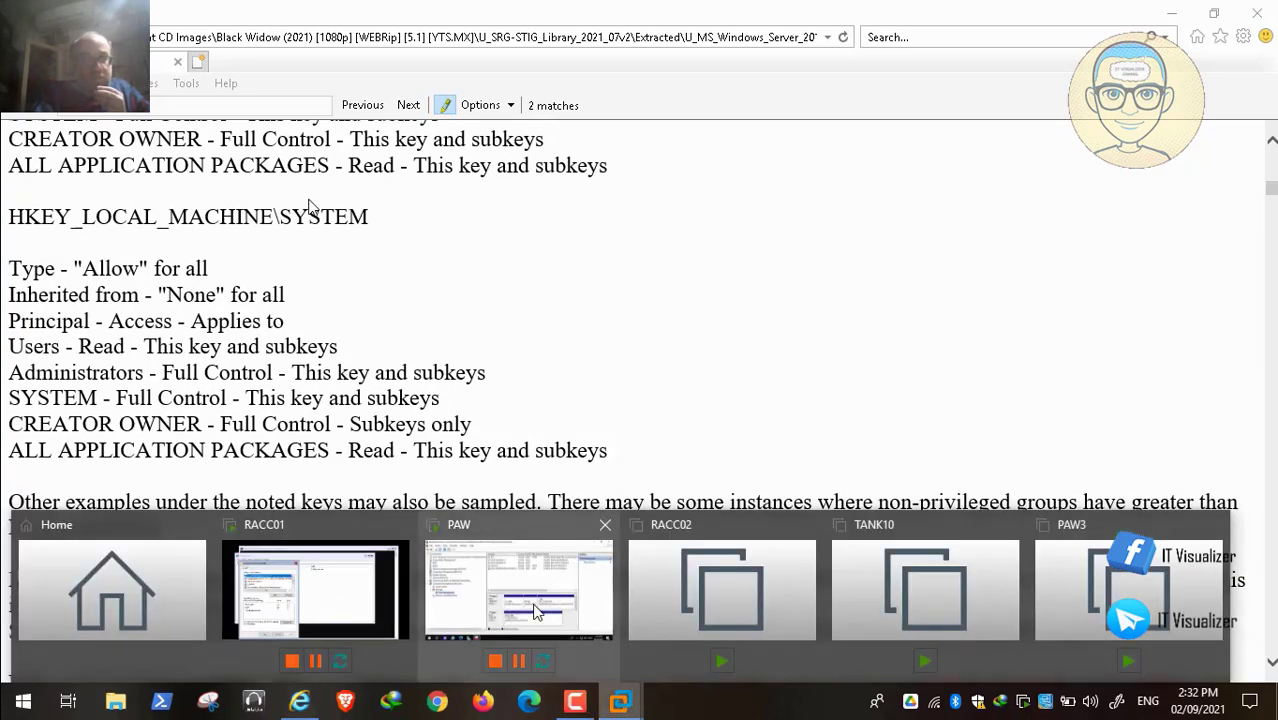
click(337, 588)
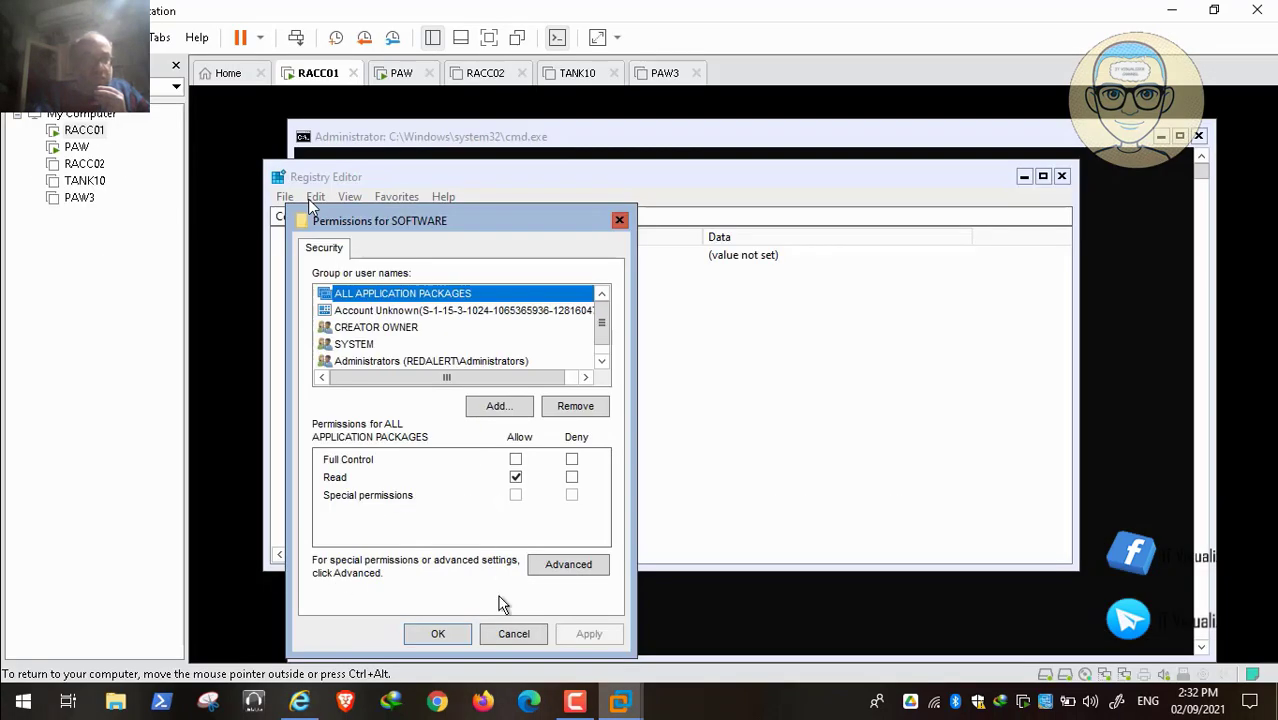
click(507, 632)
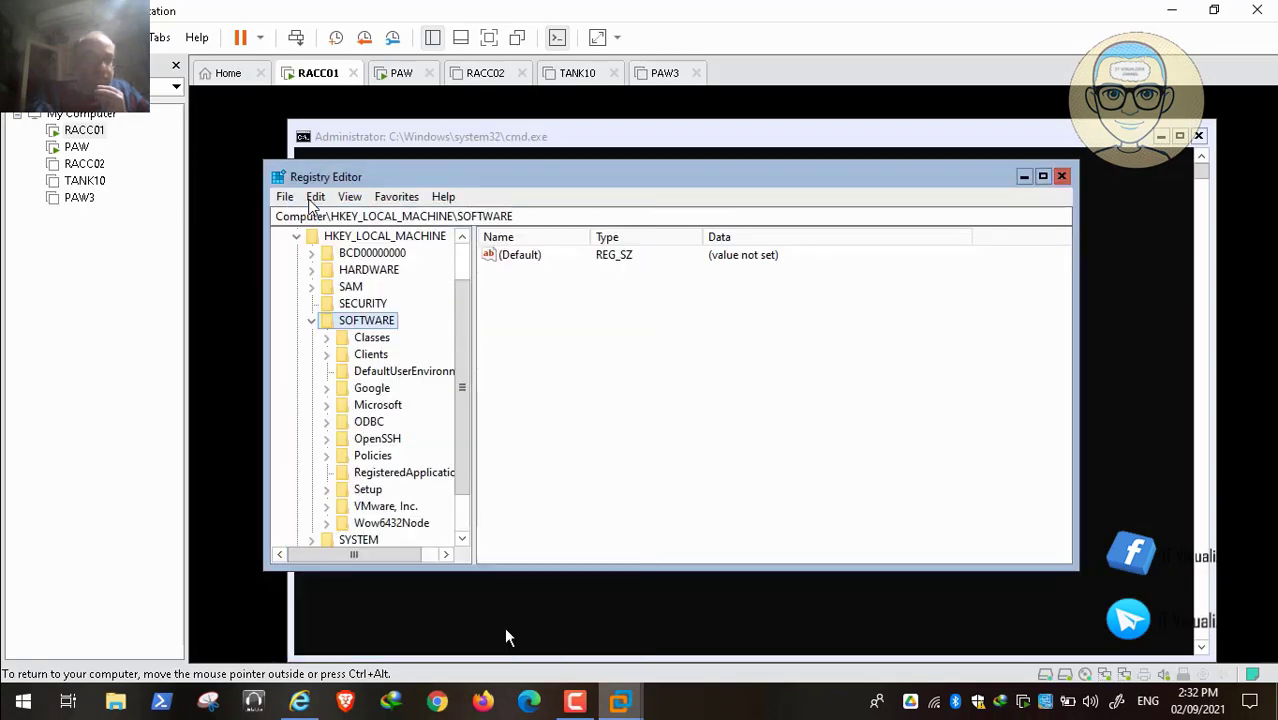
click(310, 321)
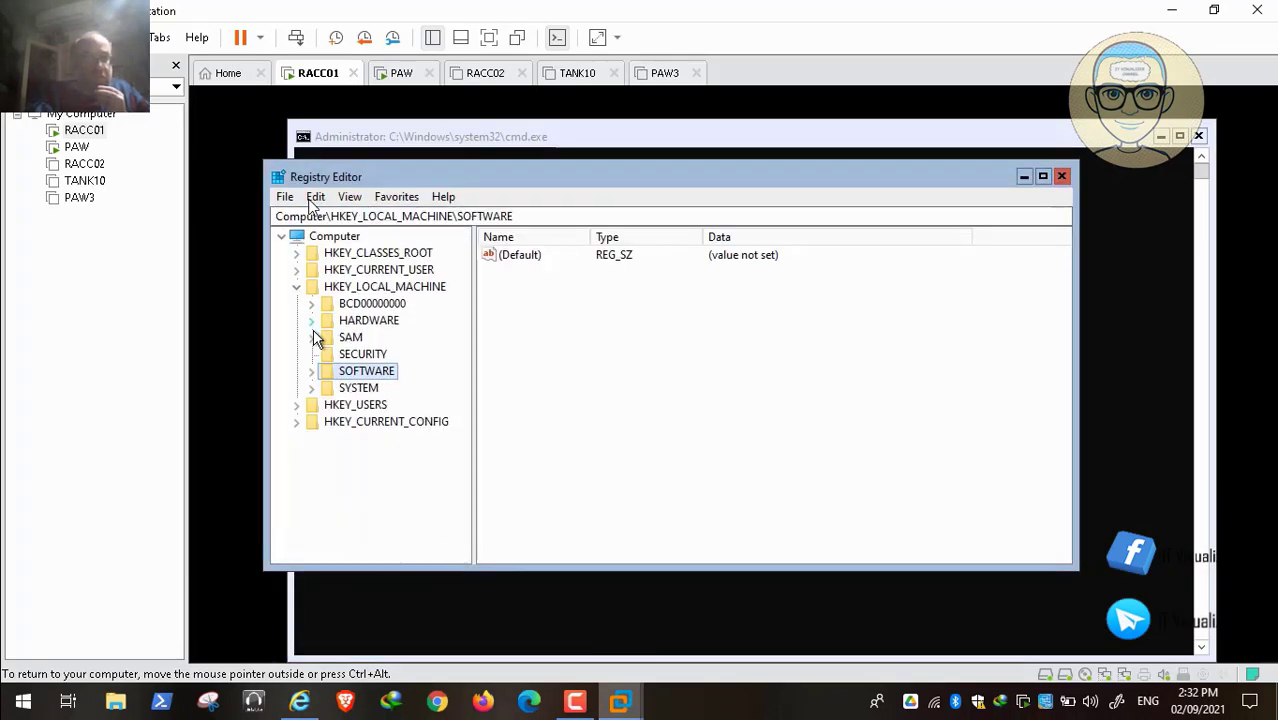
Open the permissions of HKEY_LOCAL_MACHINE\SYSTEM and review the full list of groups and users
right_click(344, 390)
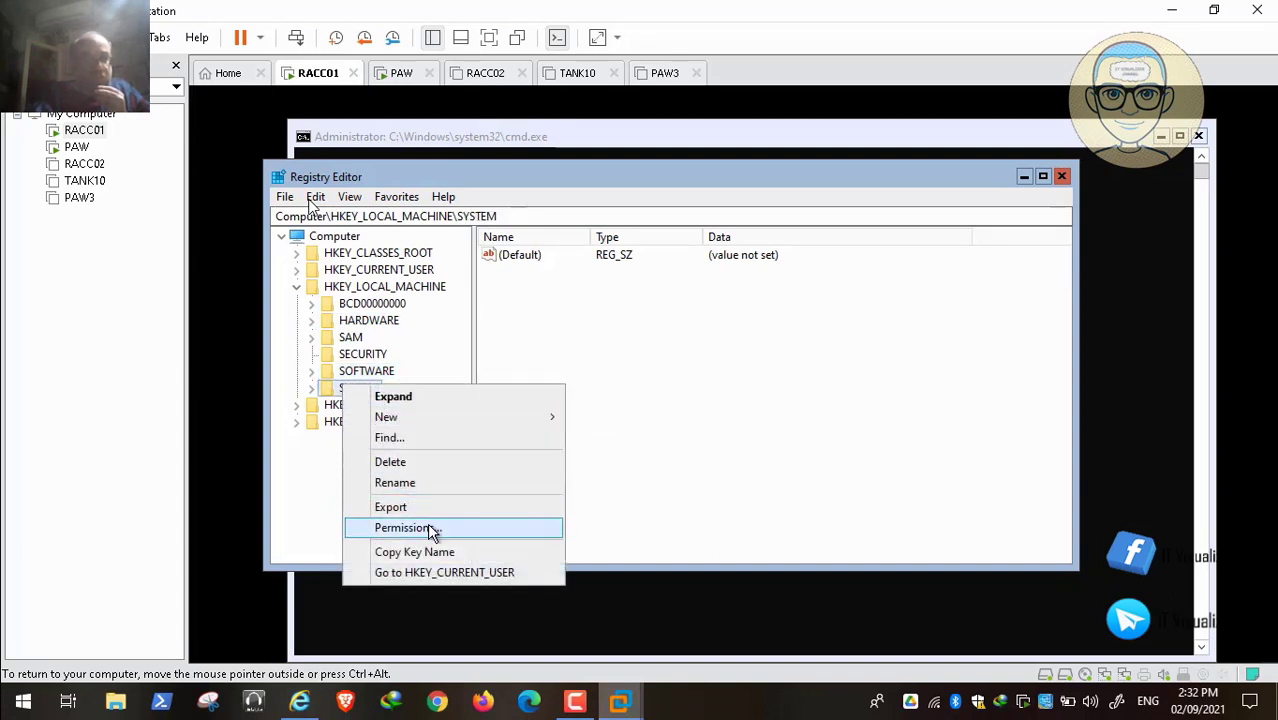
click(428, 528)
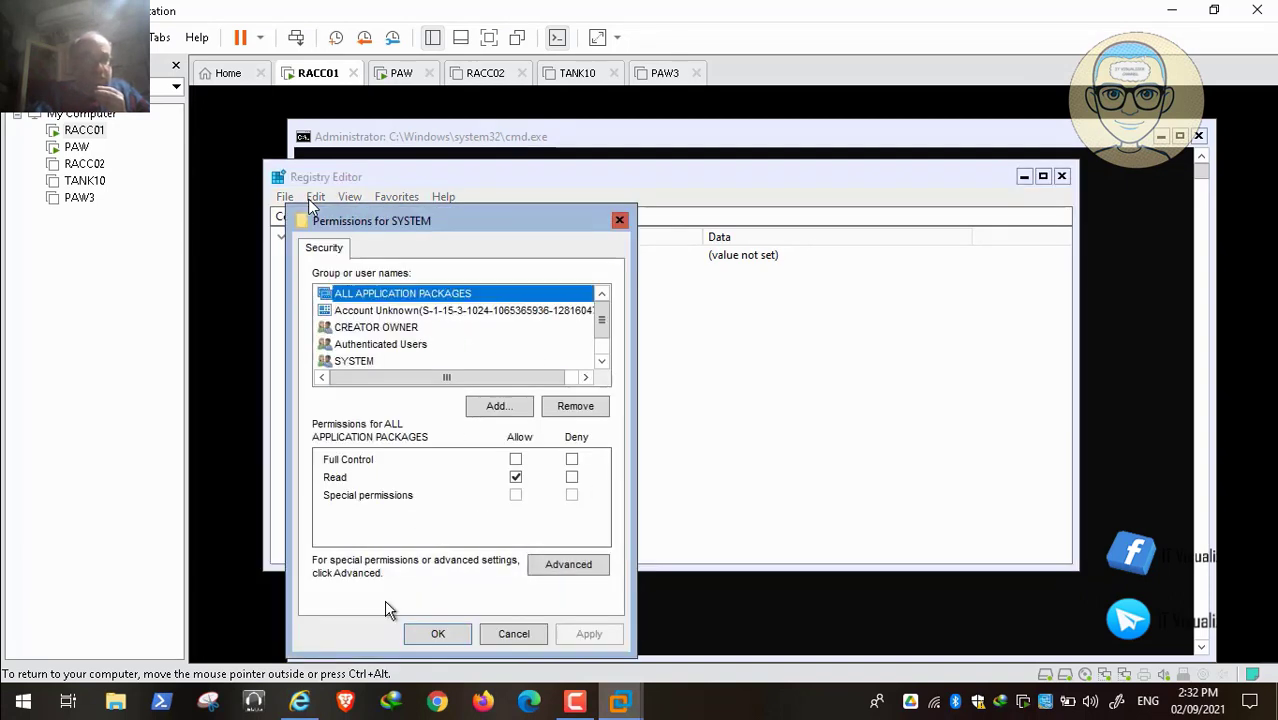
click(602, 363)
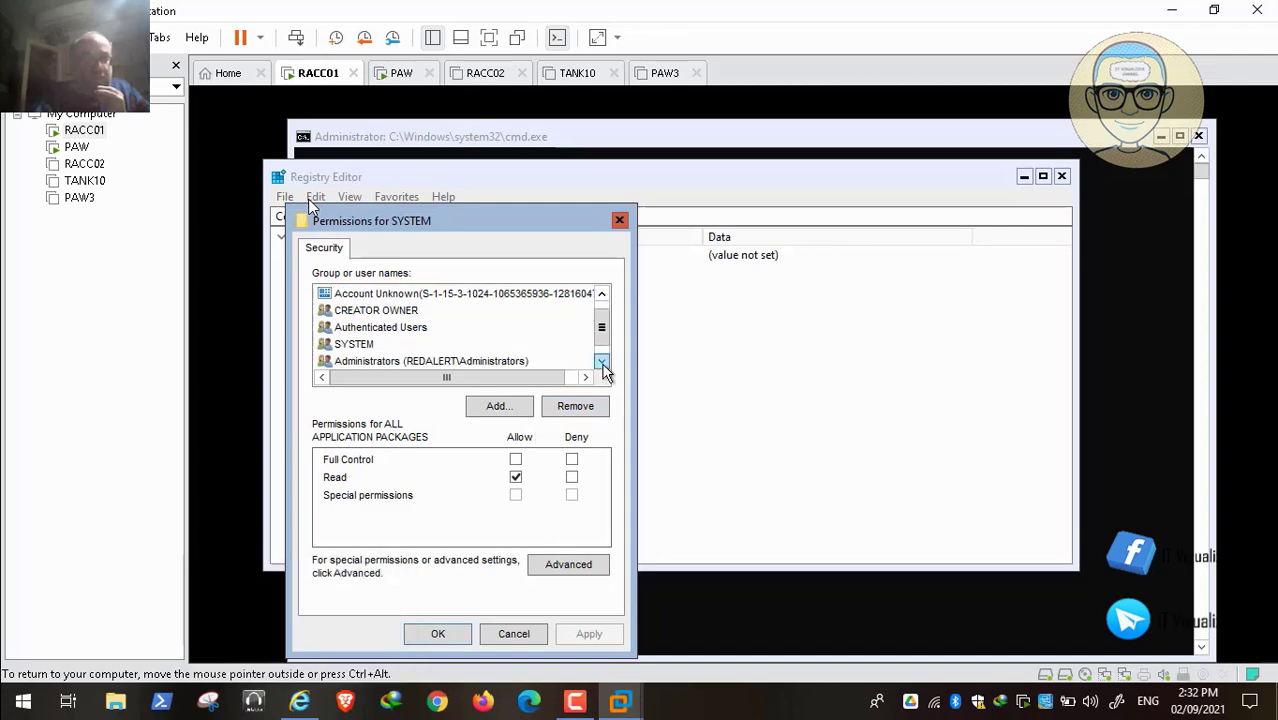
click(602, 363)
Switch to the STIG document in Internet Explorer and compare its default SYSTEM and SOFTWARE key permissions with those on RACC01
click(310, 708)
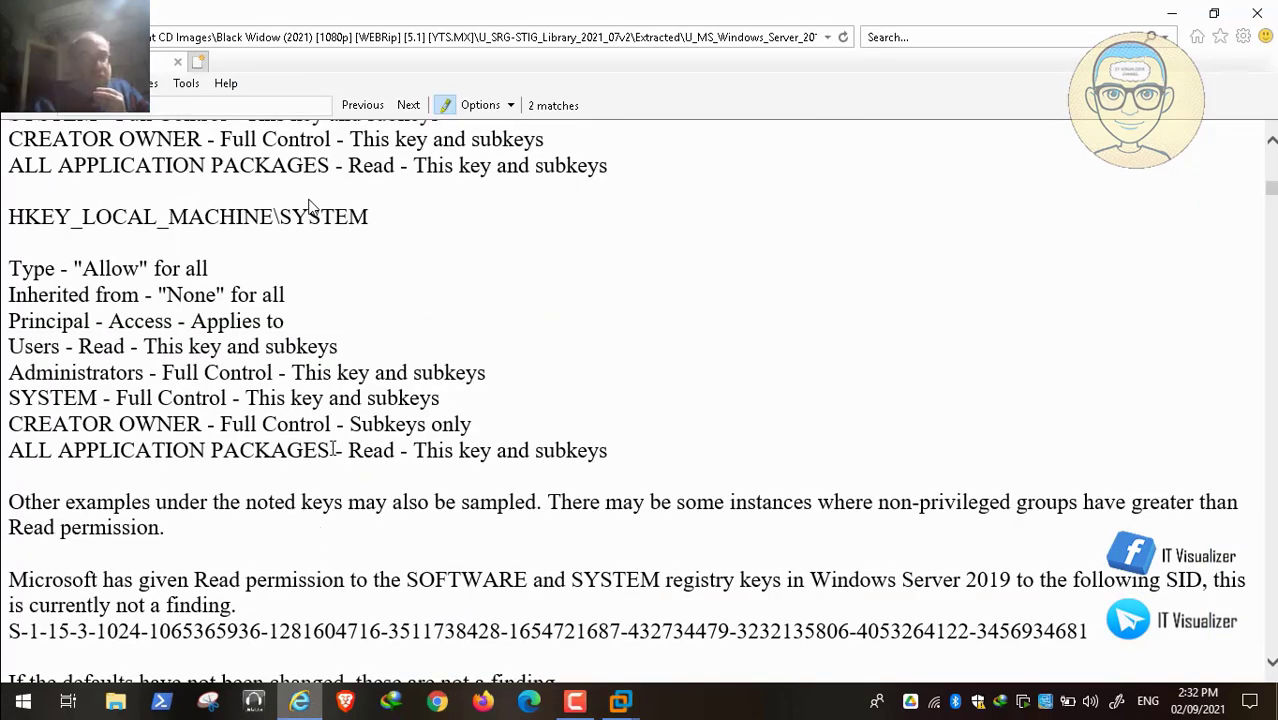
scroll(310, 207, up, 3)
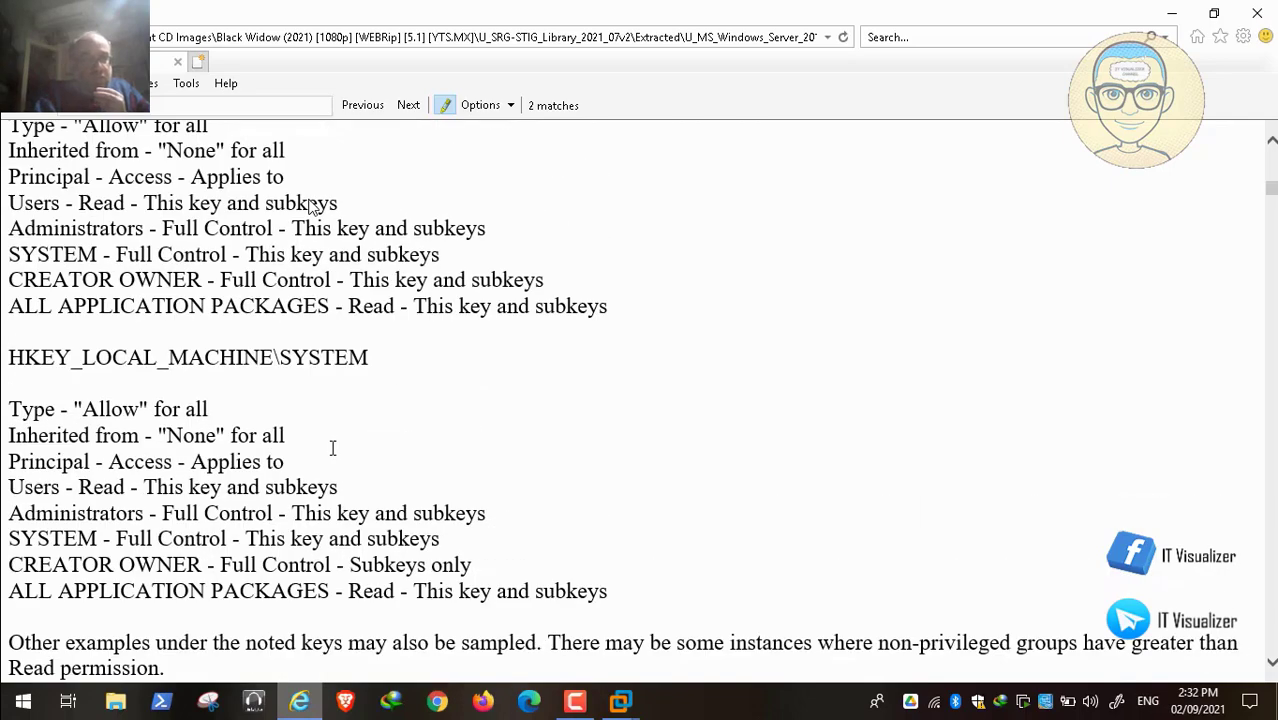
scroll(310, 207, up, 1)
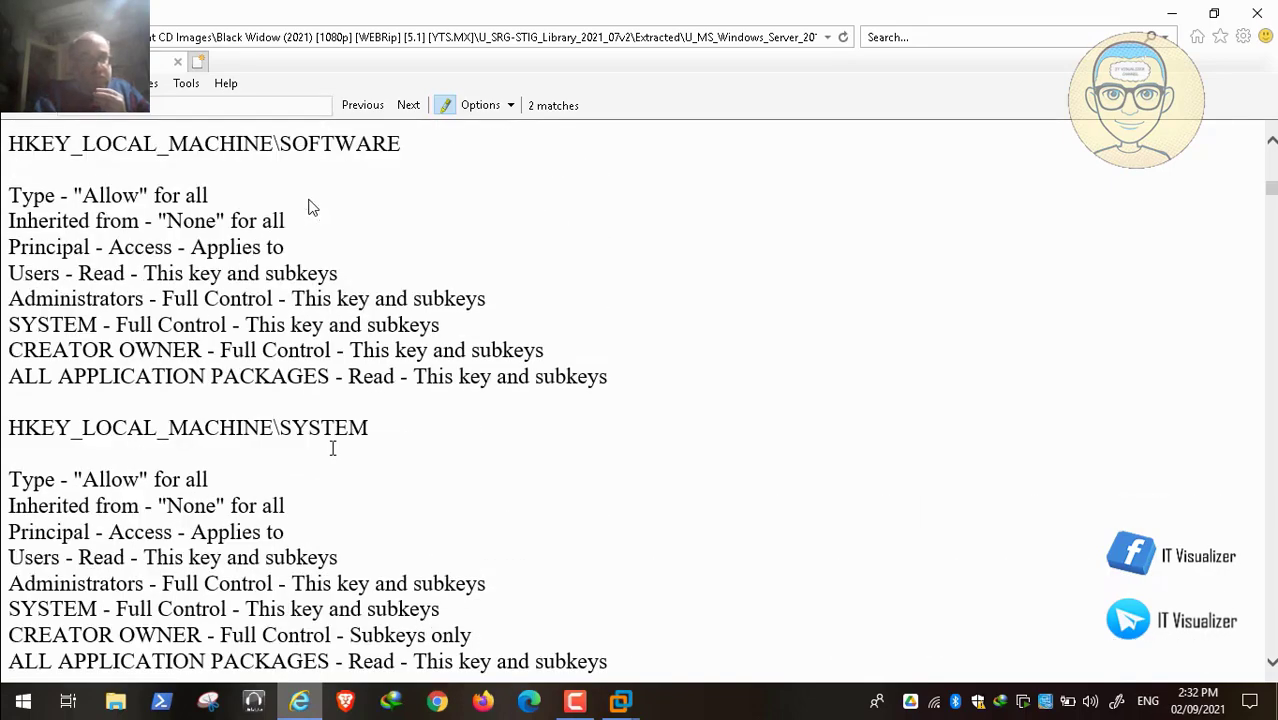
scroll(310, 207, down, 8)
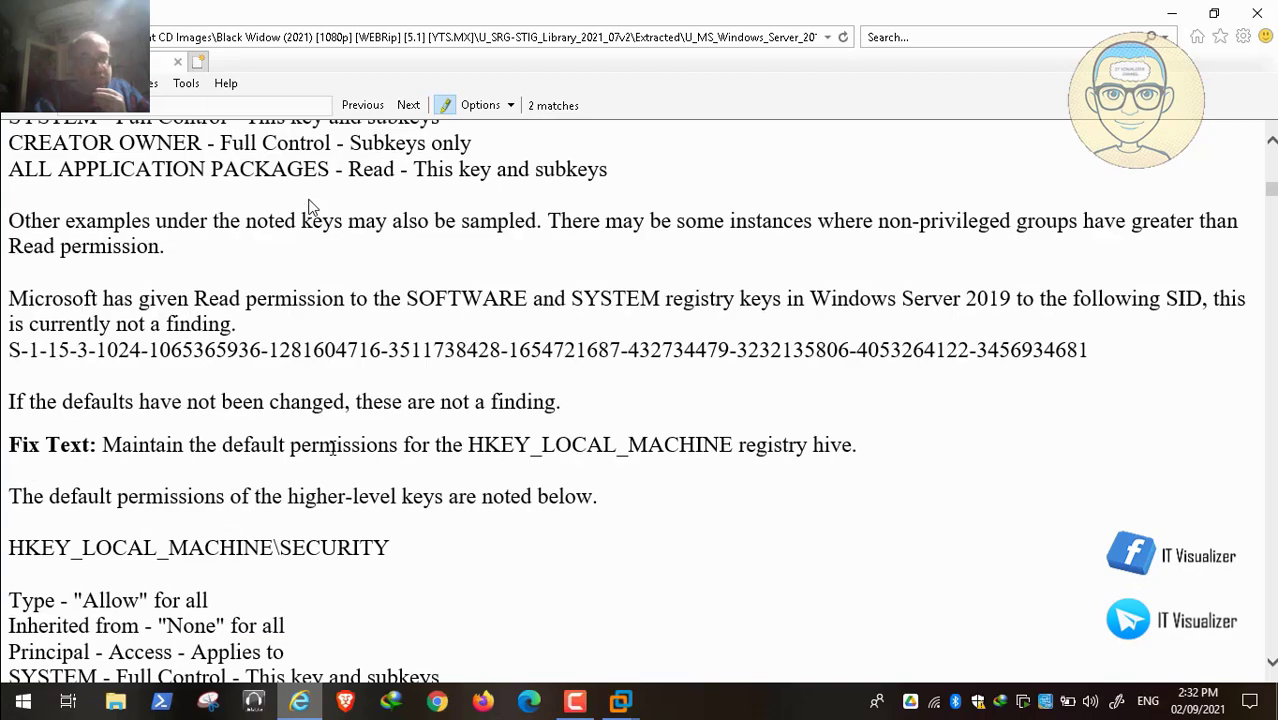
scroll(310, 207, down, 10)
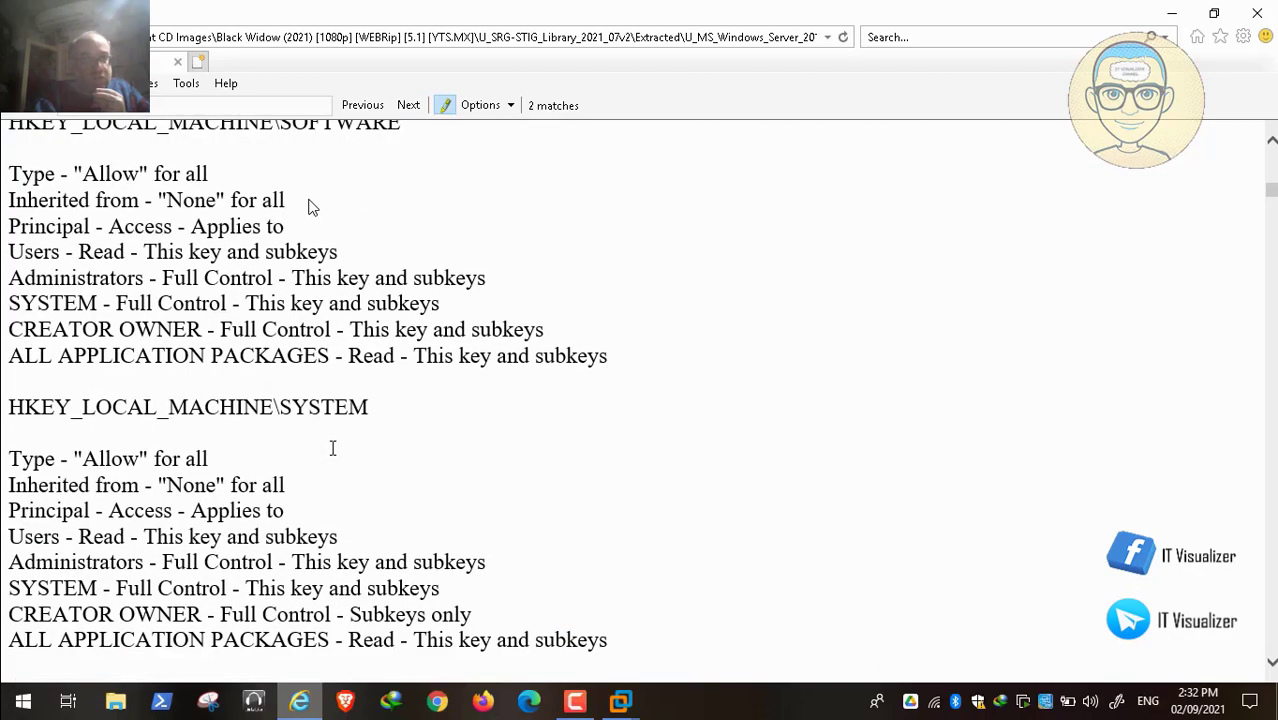
scroll(310, 207, down, 3)
scroll(310, 207, down, 1)
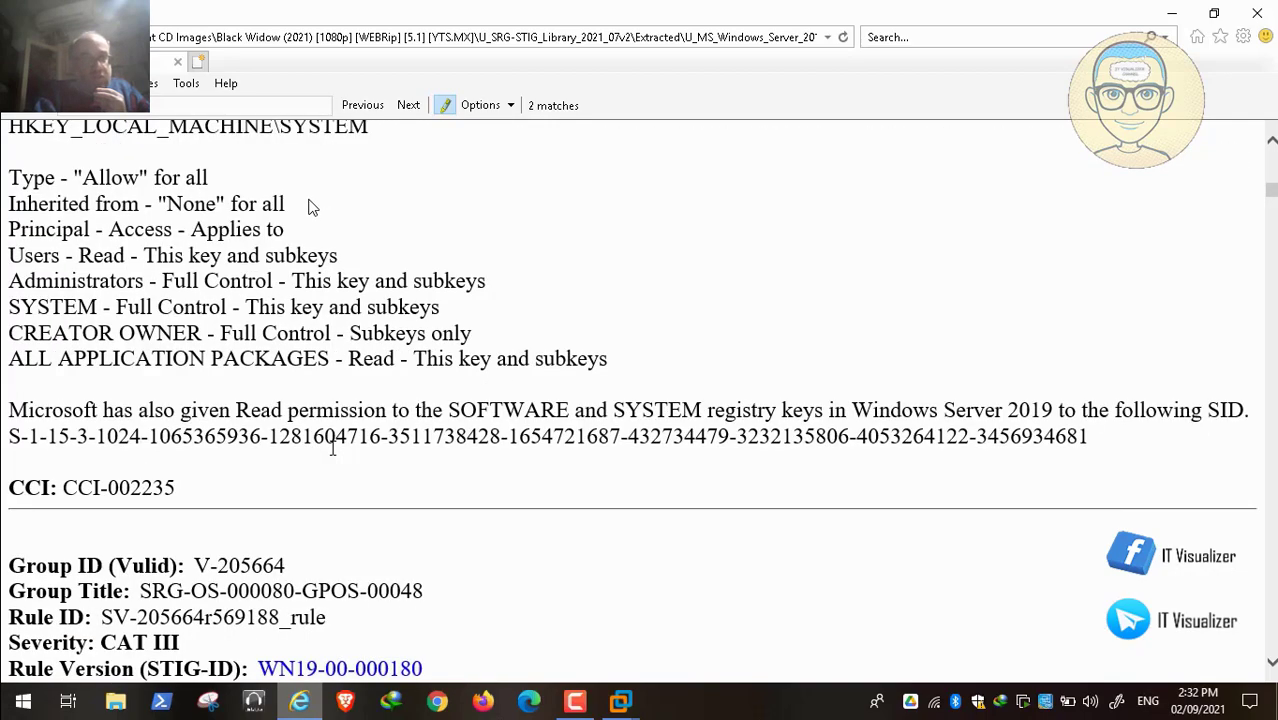
scroll(310, 207, down, 4)
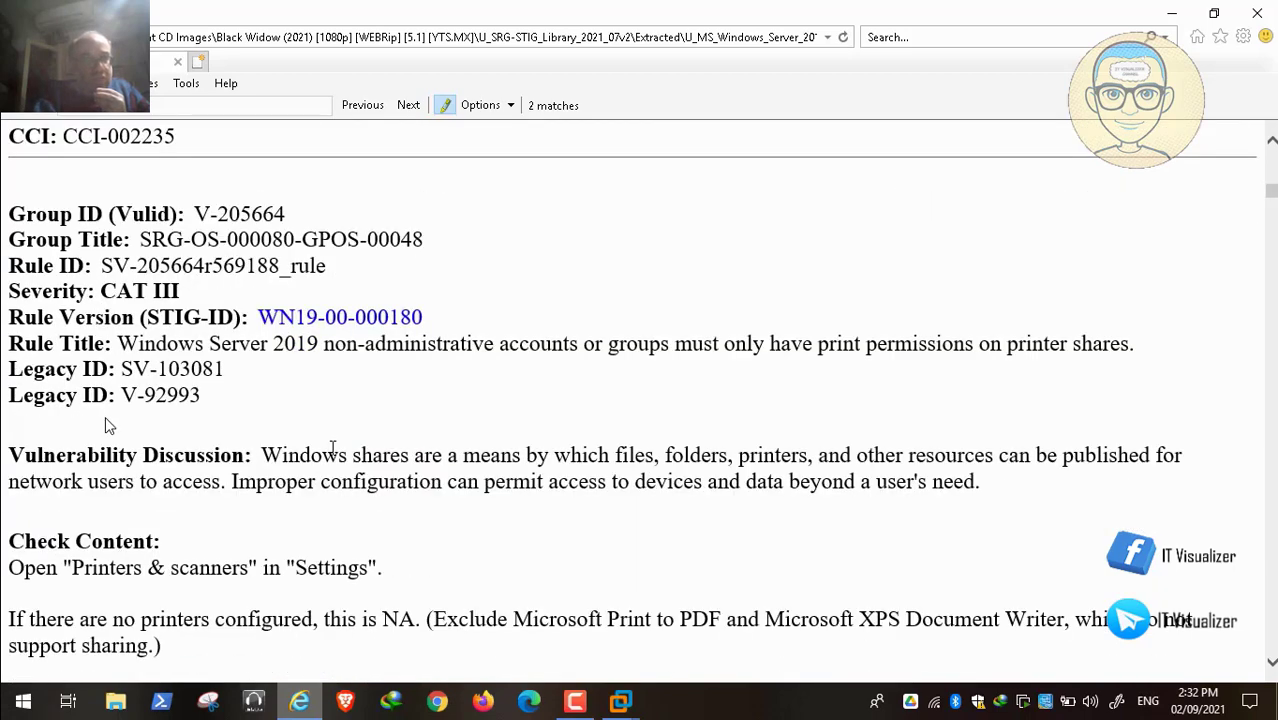
click(46, 681)
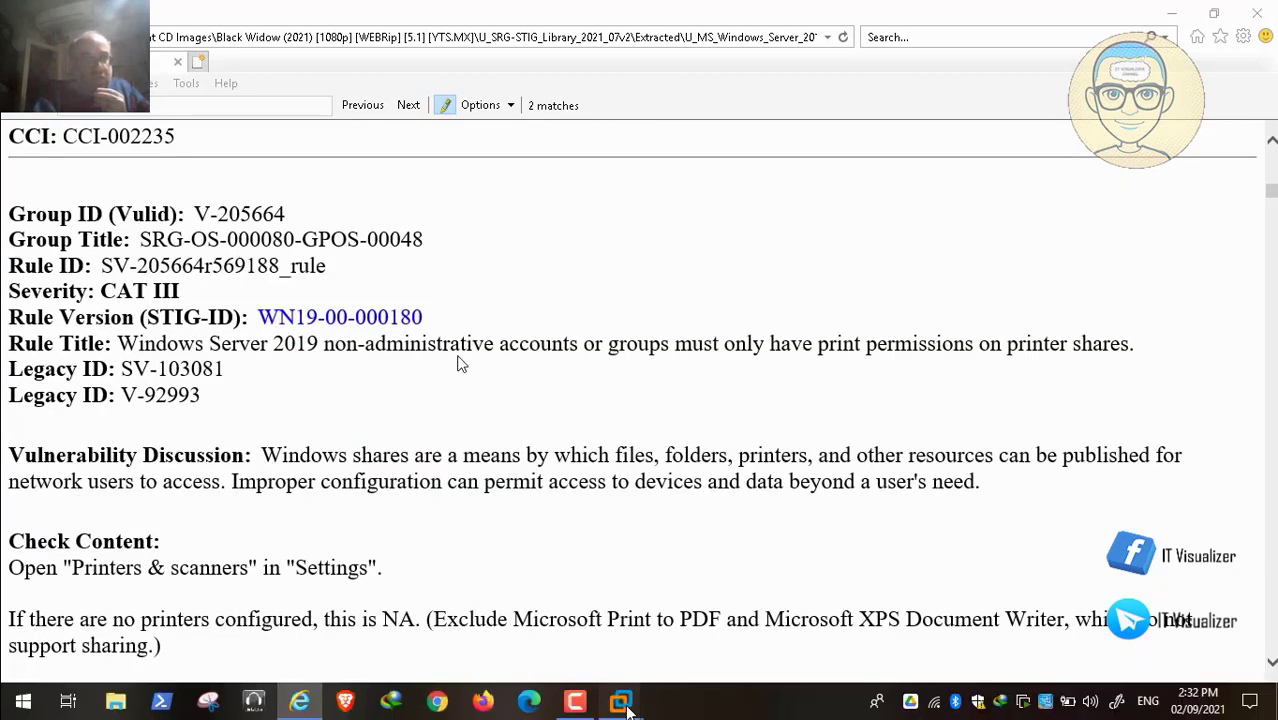
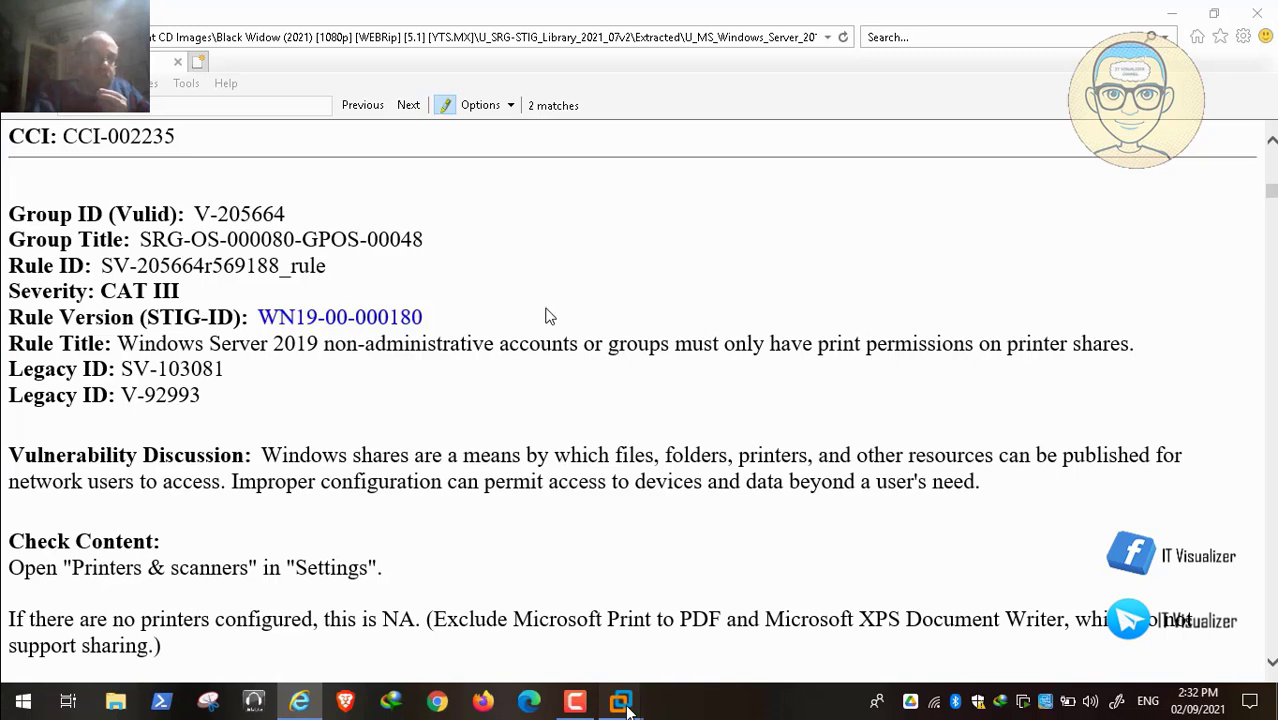
click(14, 679)
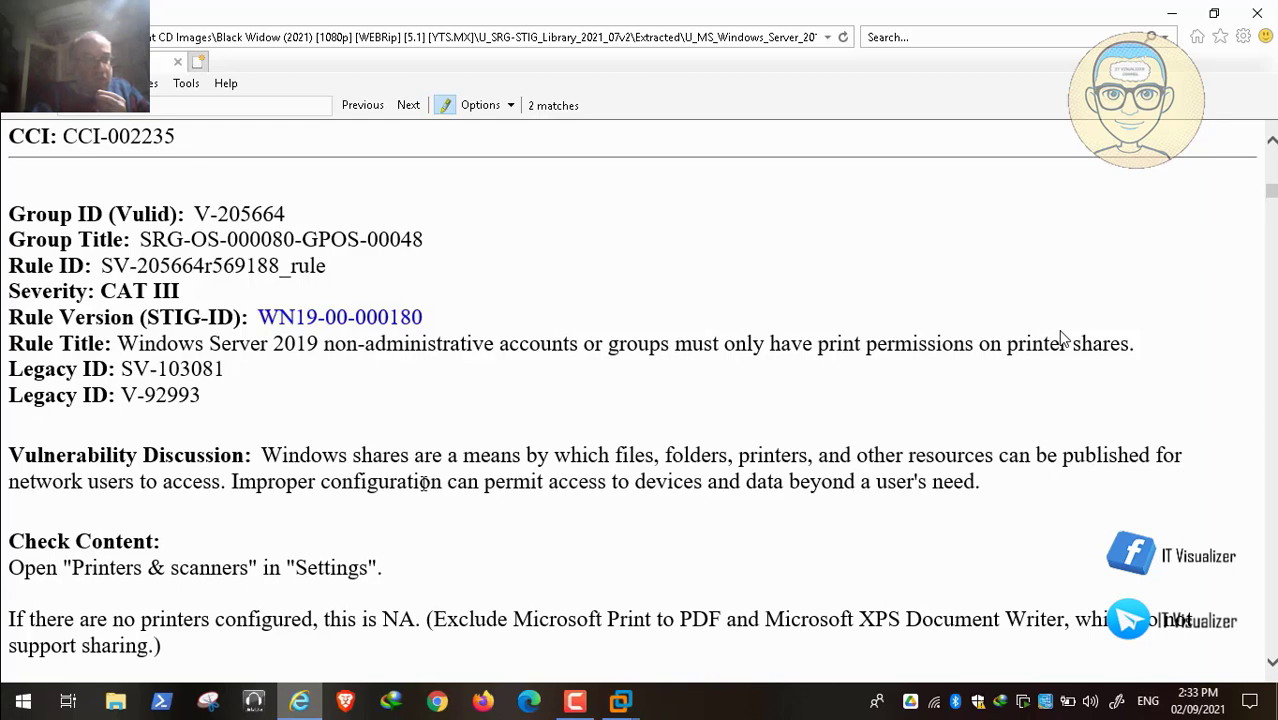
scroll(423, 483, down, 3)
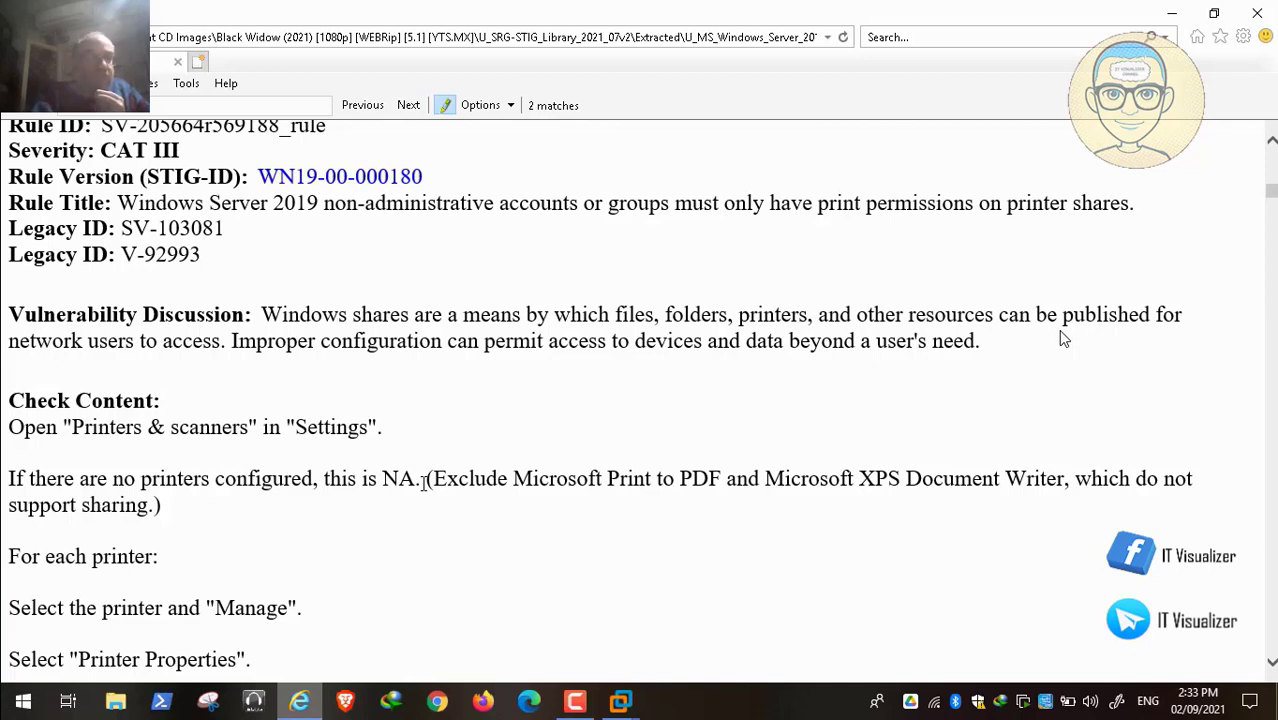
scroll(423, 483, down, 2)
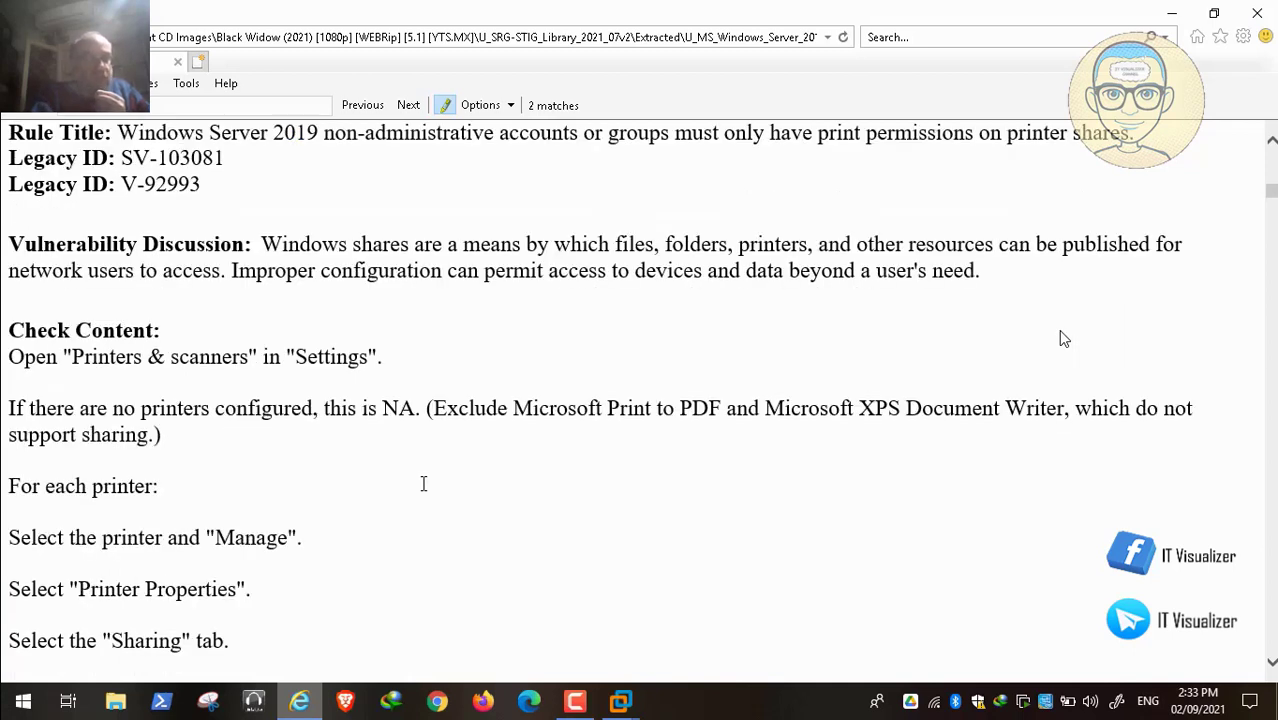
scroll(423, 483, down, 2)
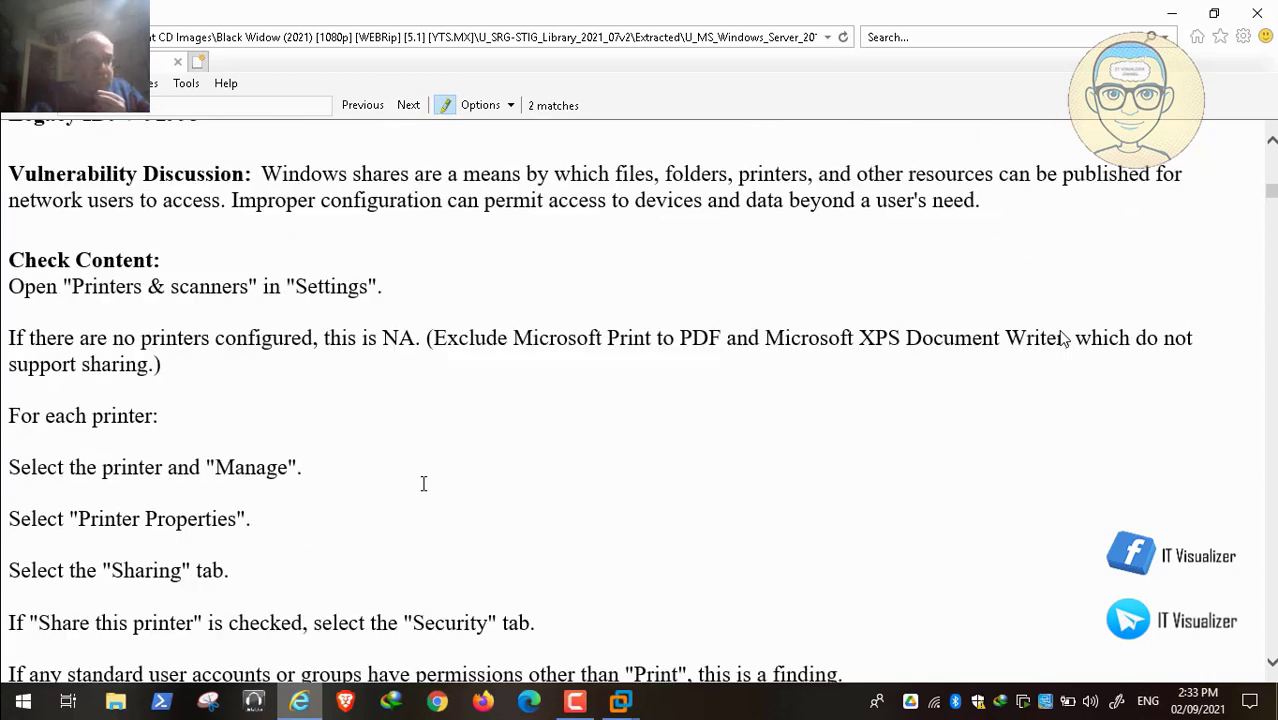
scroll(423, 483, down, 2)
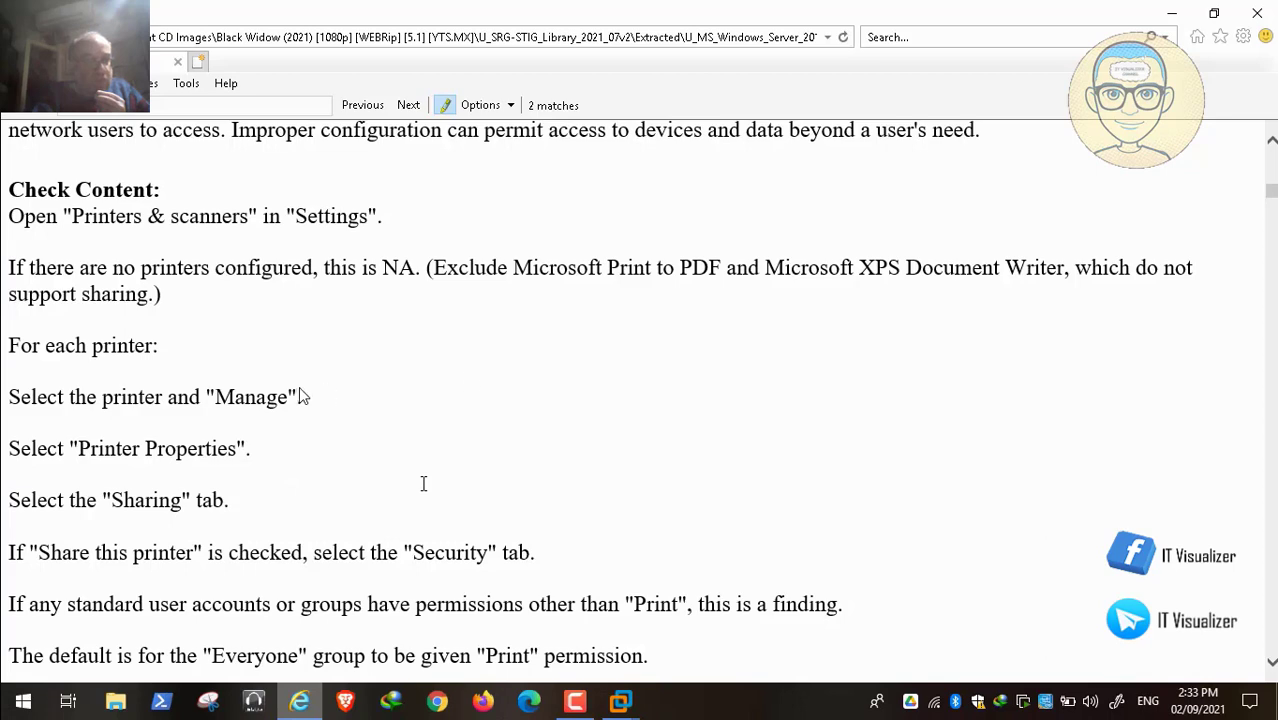
scroll(175, 485, down, 2)
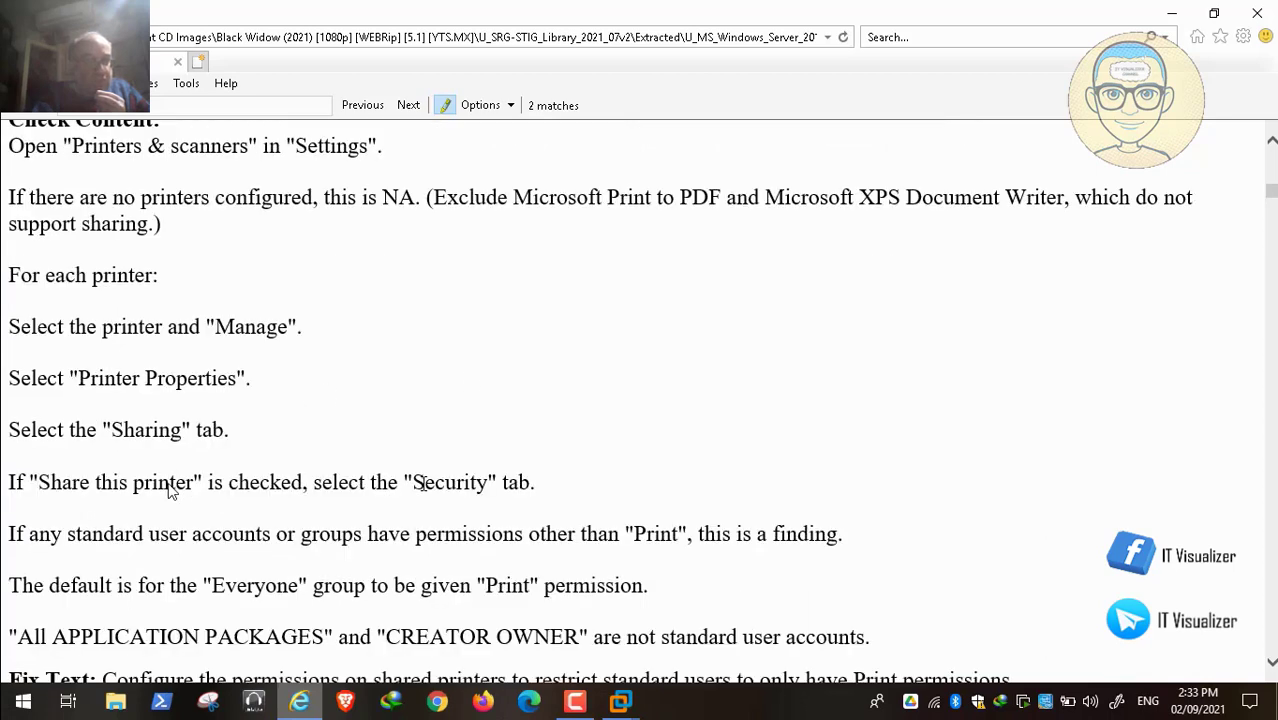
scroll(548, 495, down, 3)
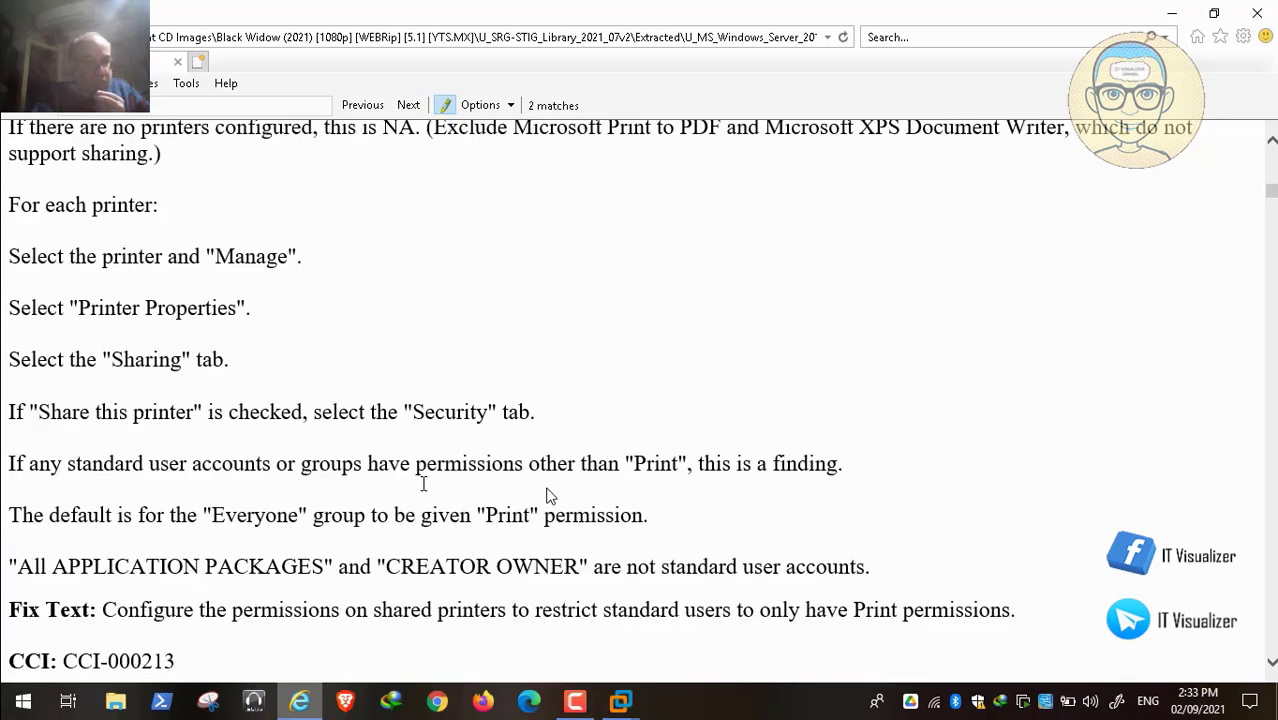
scroll(548, 495, up, 3)
scroll(548, 495, up, 3)
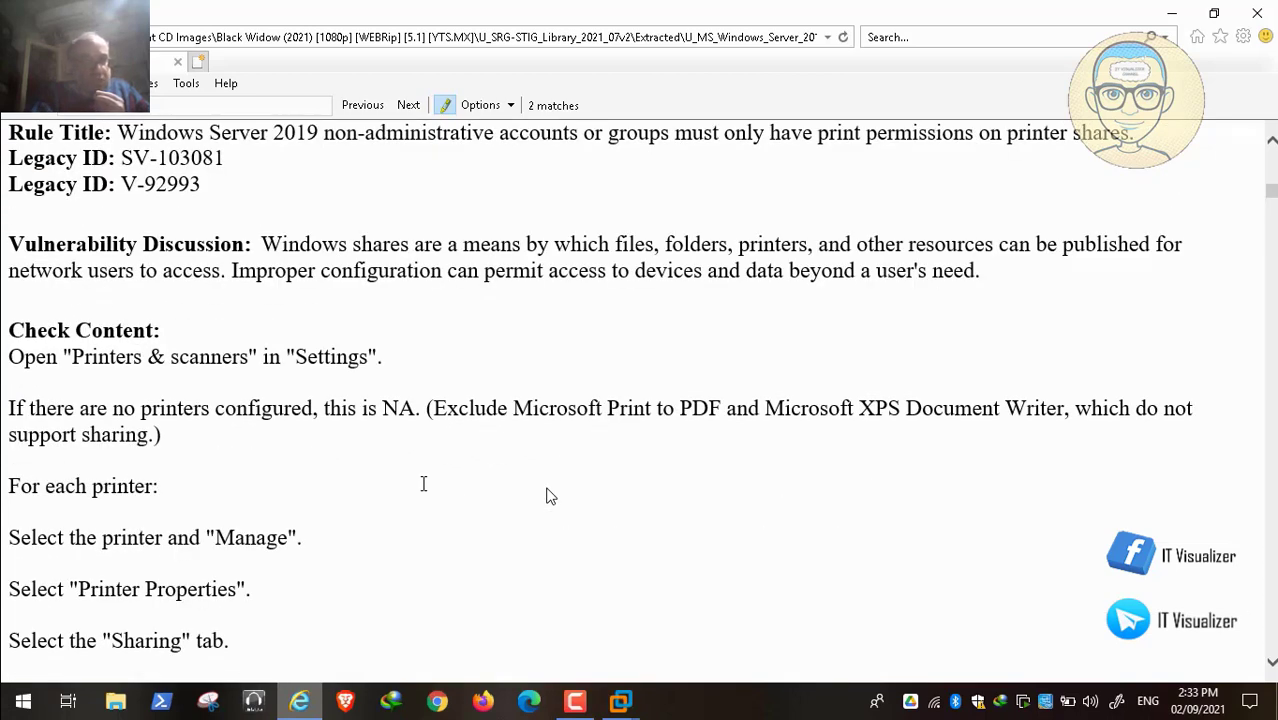
double_click(367, 408)
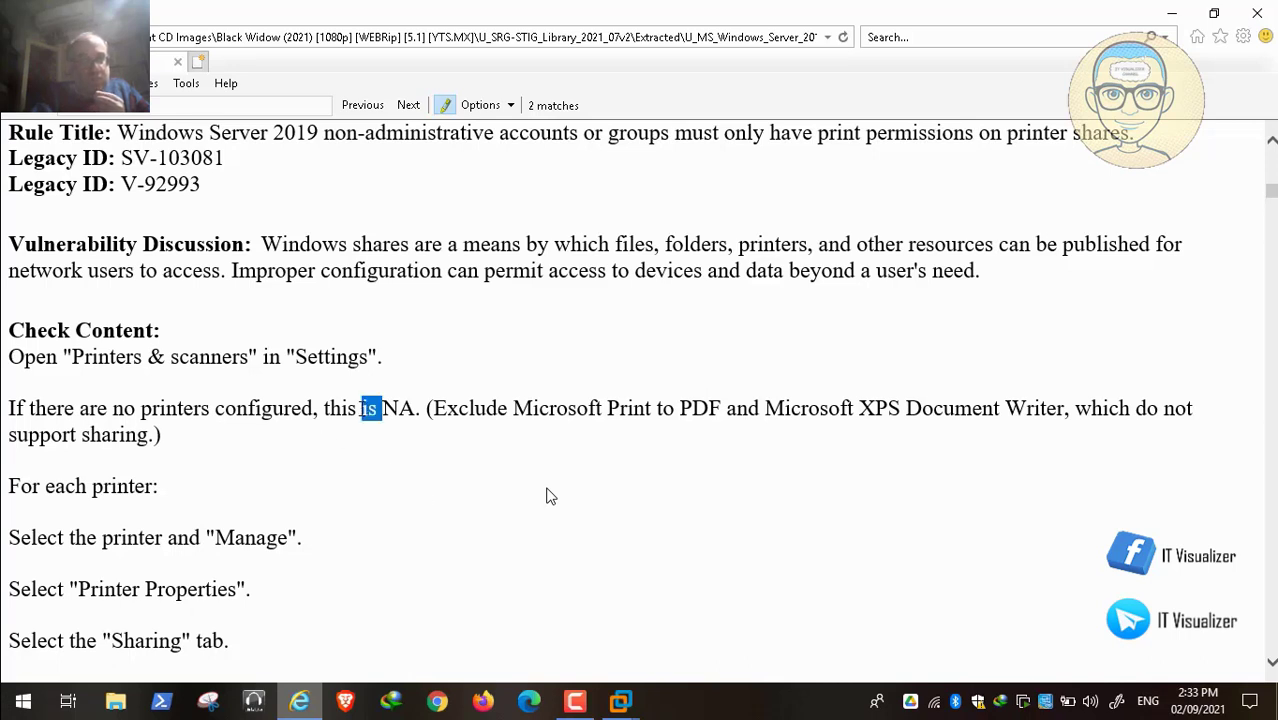
scroll(283, 490, down, 1)
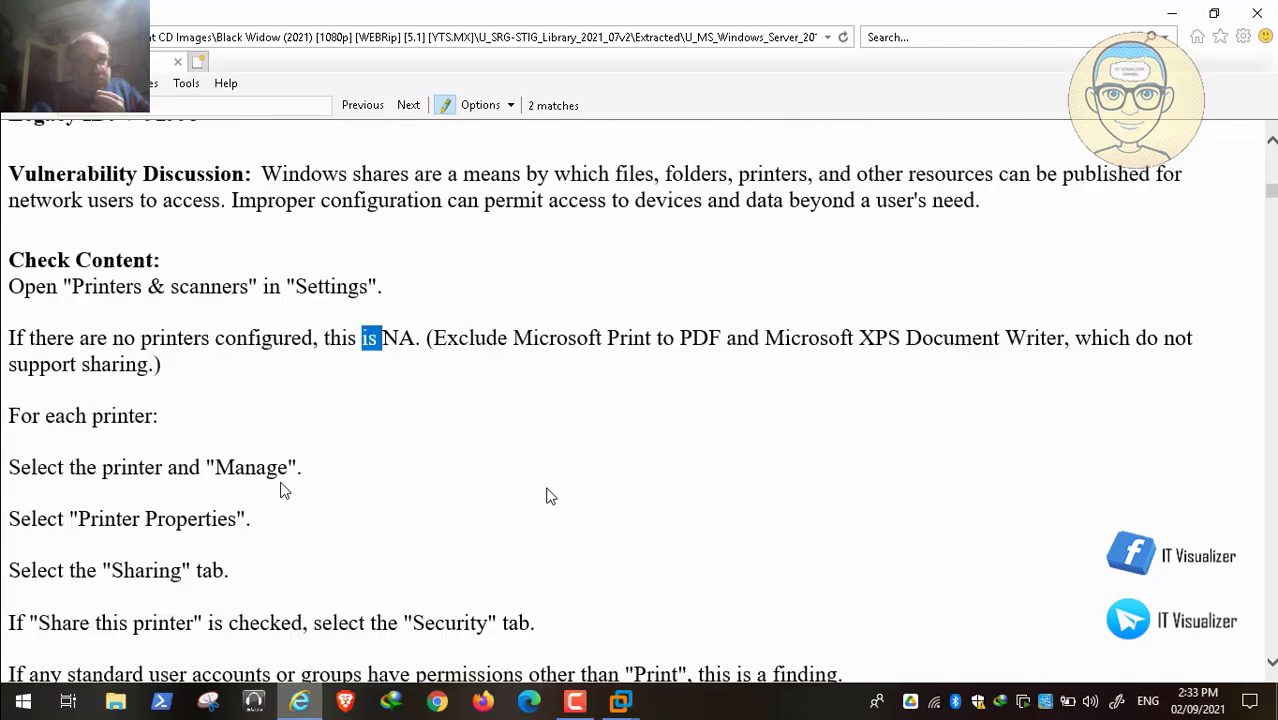
scroll(283, 490, down, 6)
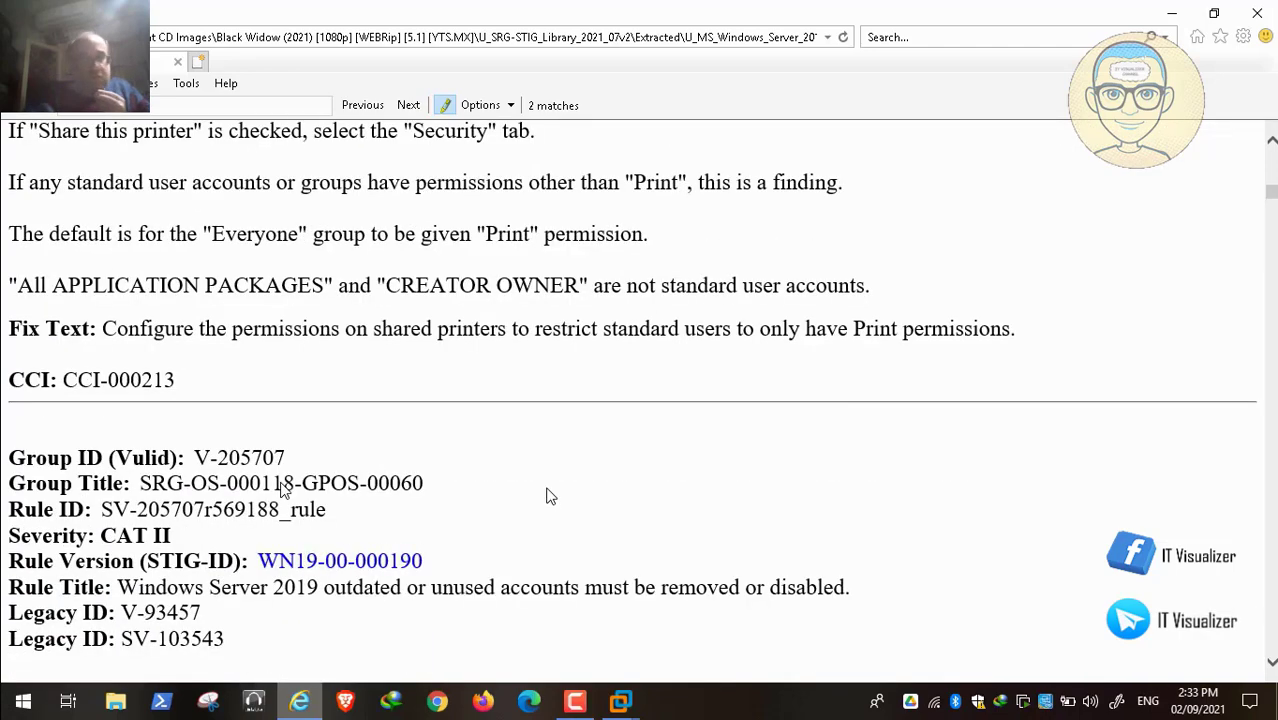
mouse_move(71, 686)
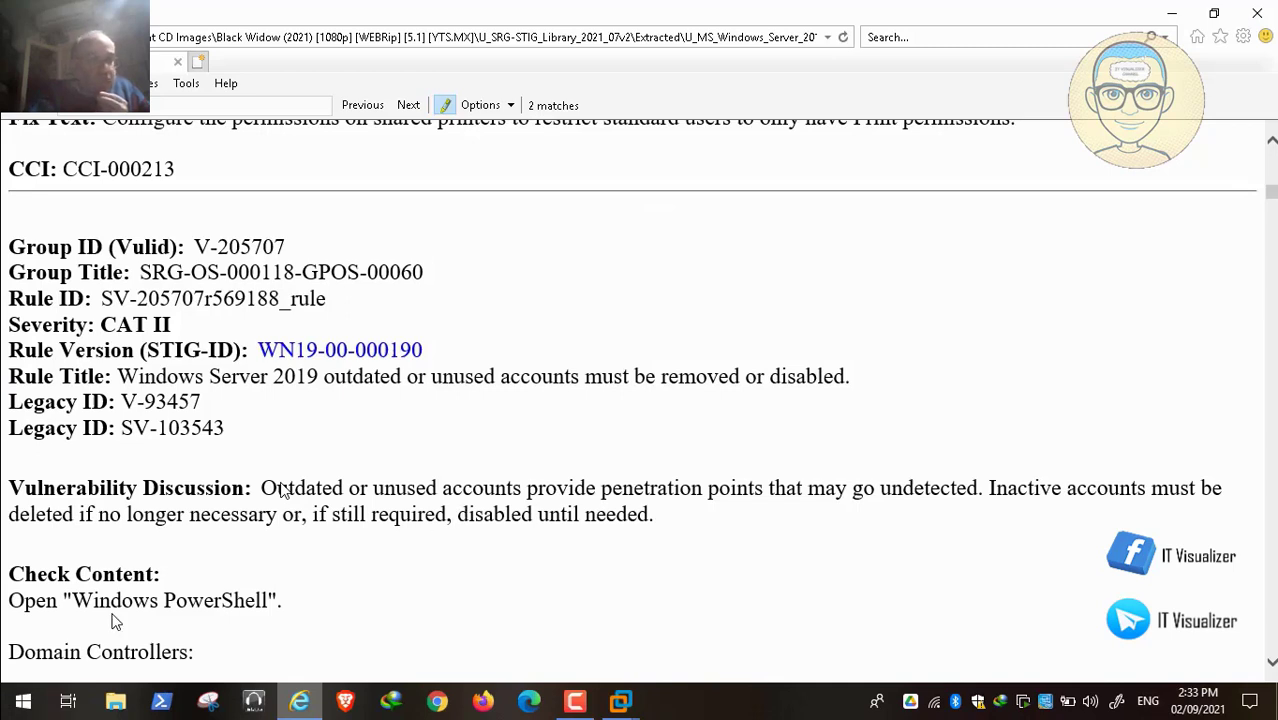
click(15, 686)
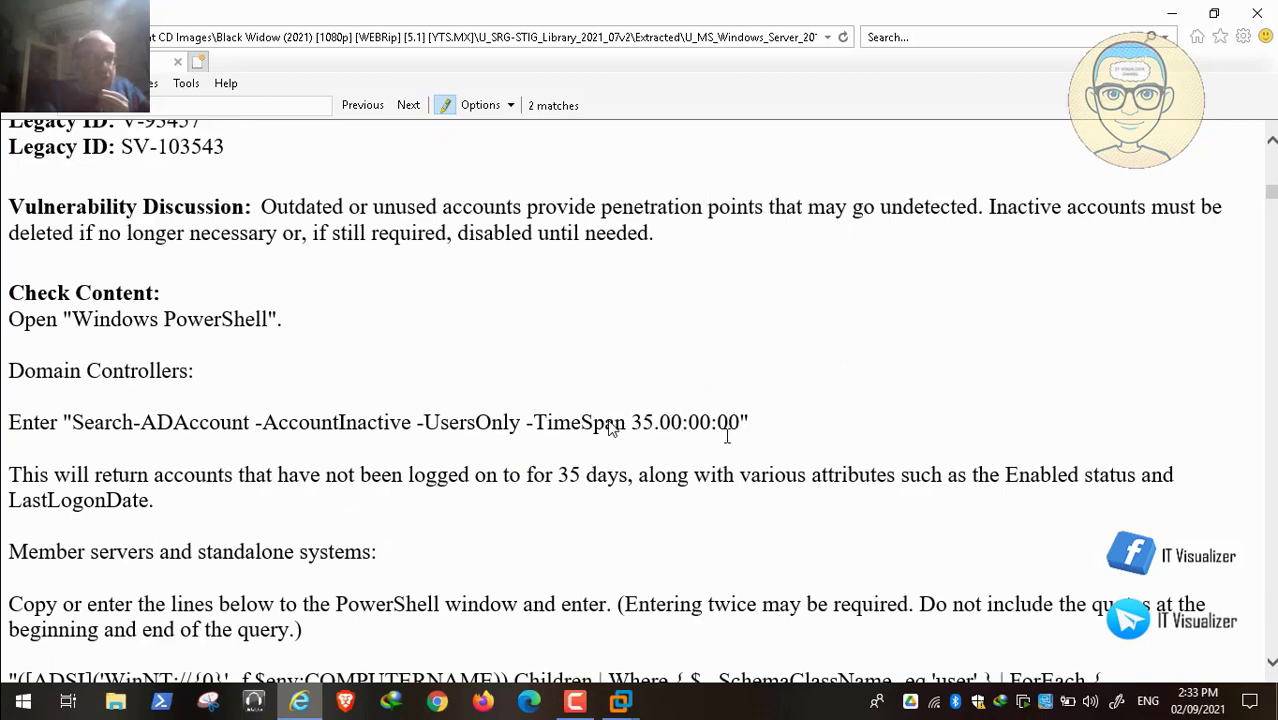
drag(740, 424, 72, 424)
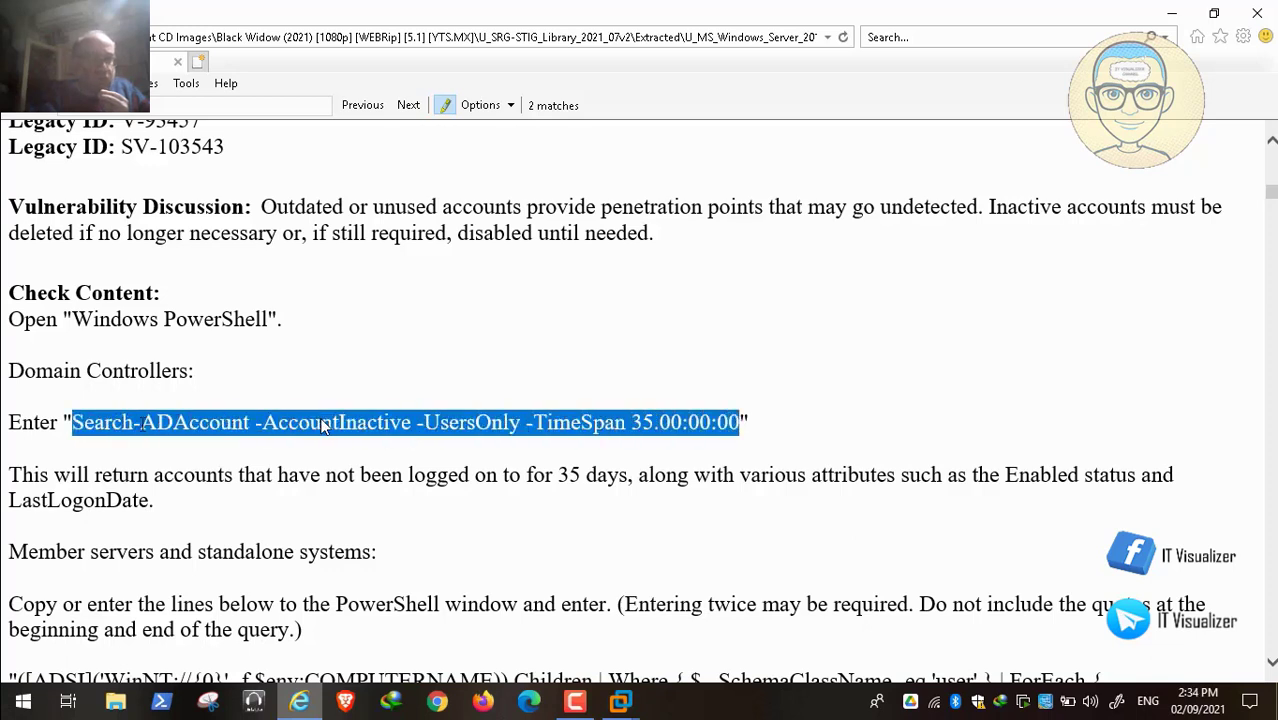
right_click(355, 425)
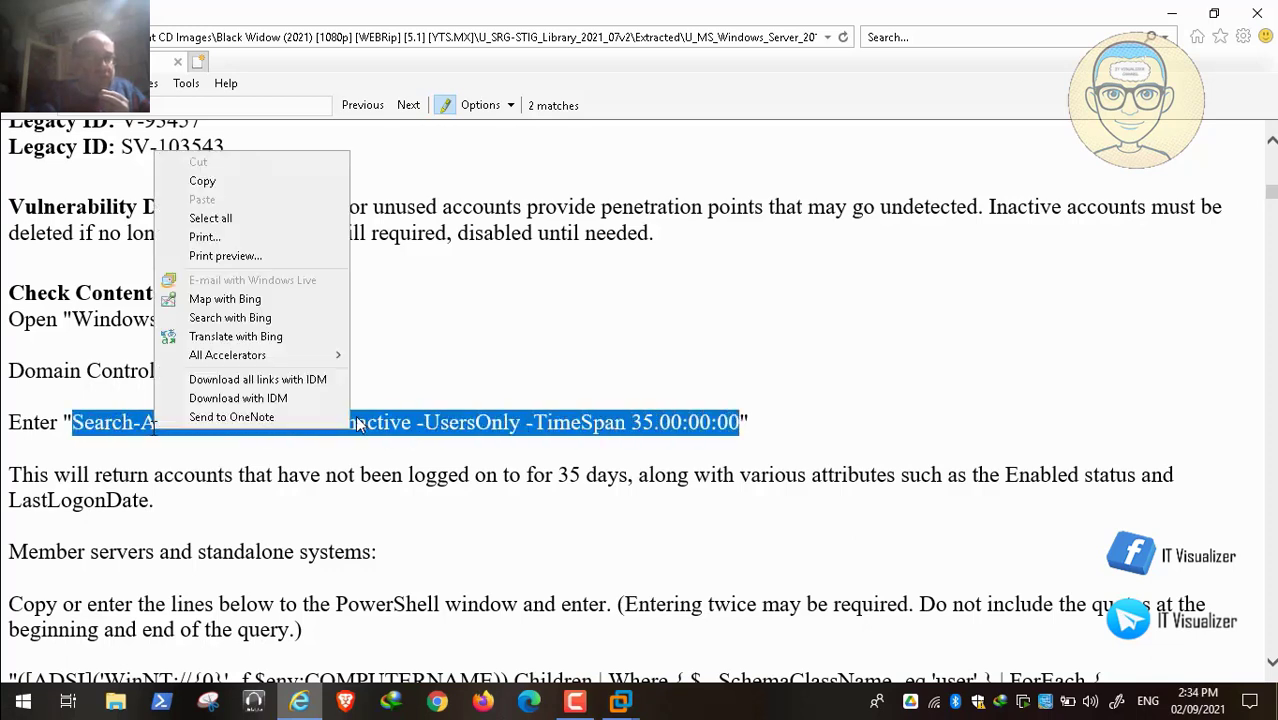
click(240, 183)
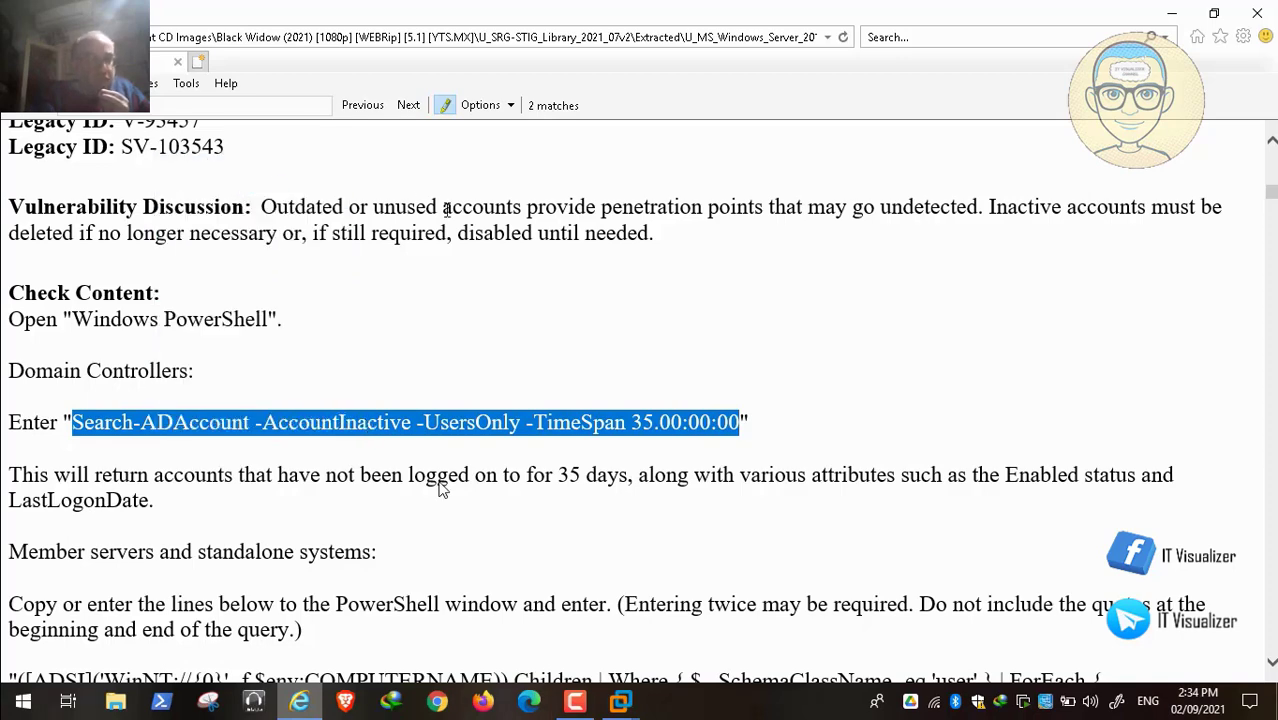
Review the rule on outdated or unused accounts, then switch to the PAW virtual machine and bring up Windows Admin Center in its browser
scroll(450, 462, up, 3)
scroll(461, 464, up, 1)
scroll(461, 464, down, 2)
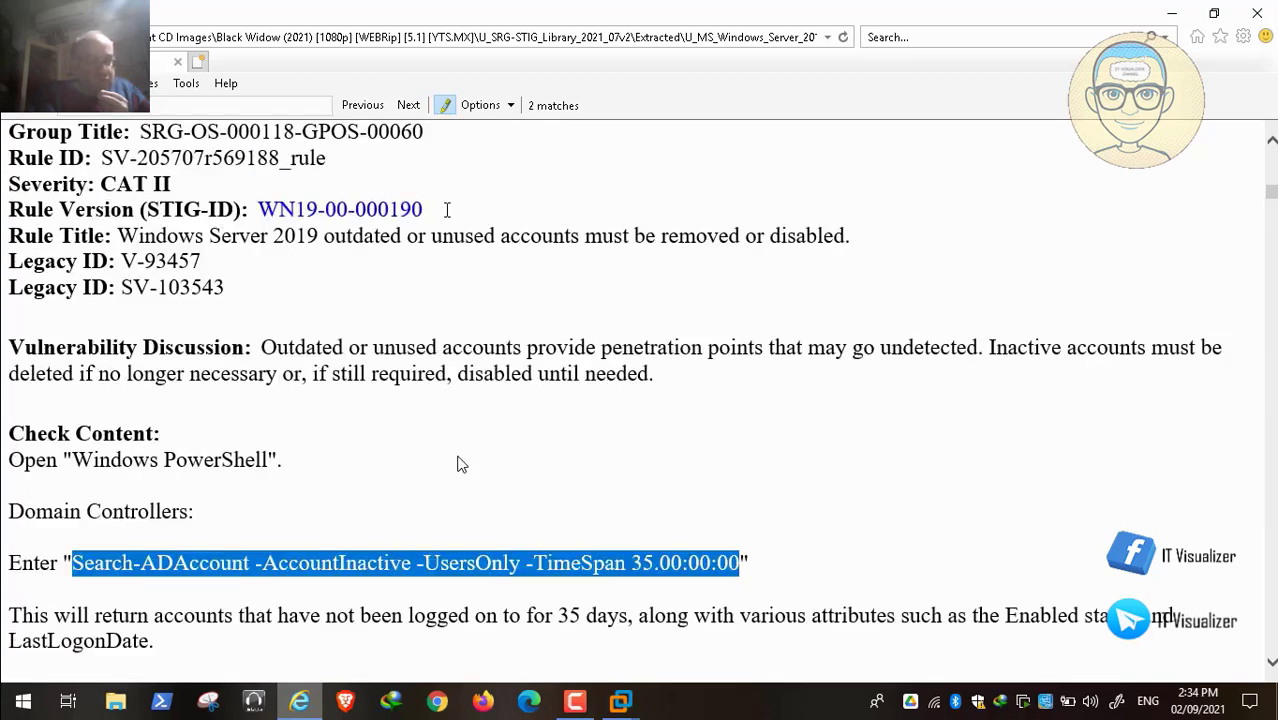
scroll(461, 464, down, 2)
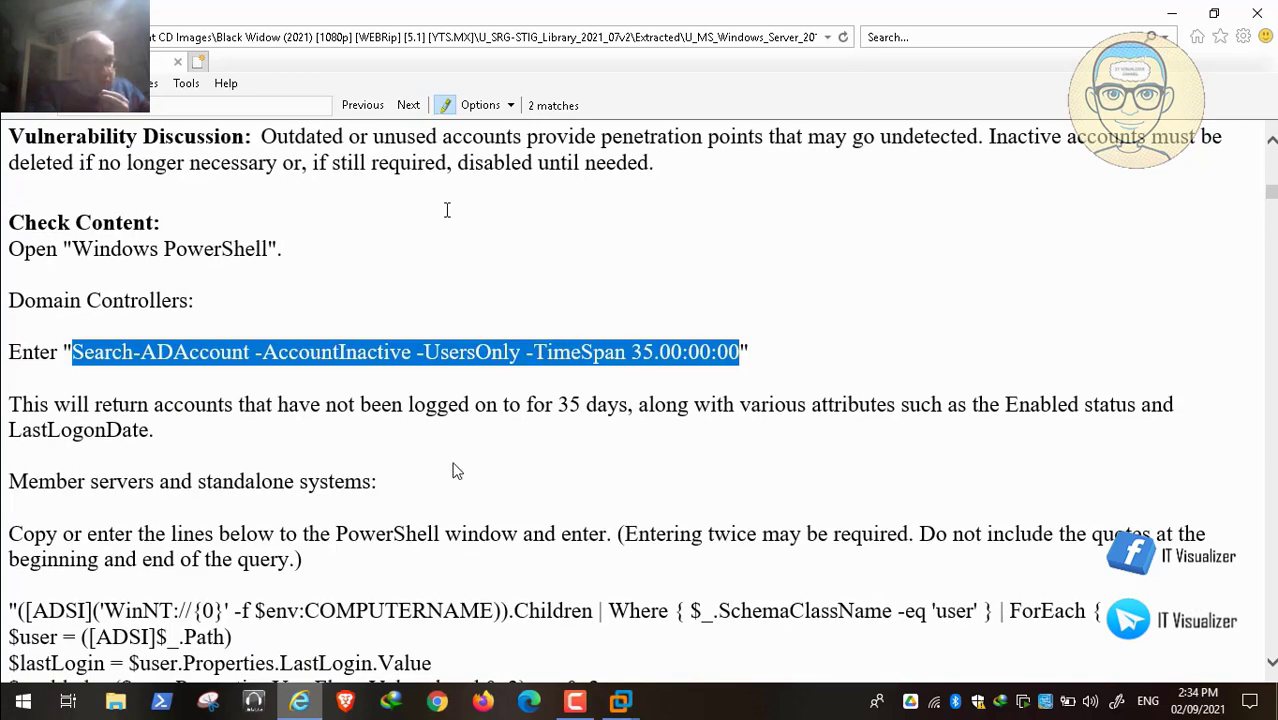
scroll(461, 464, up, 1)
click(619, 702)
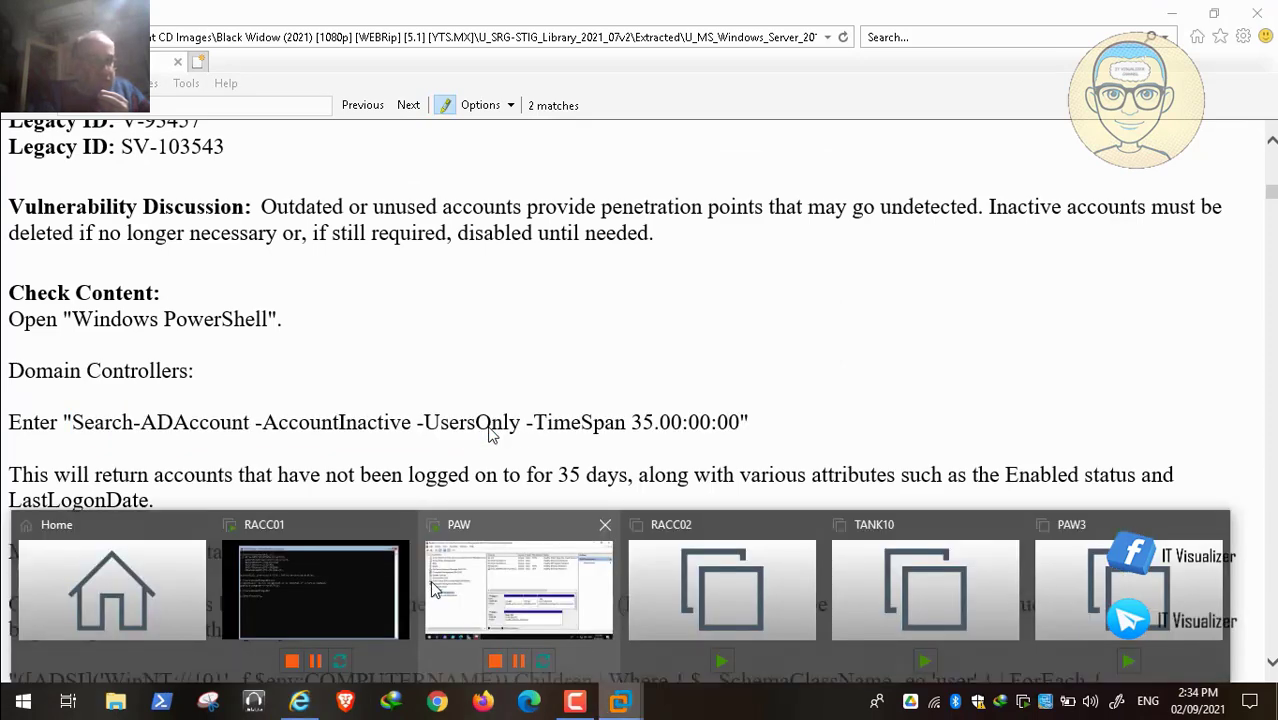
click(514, 595)
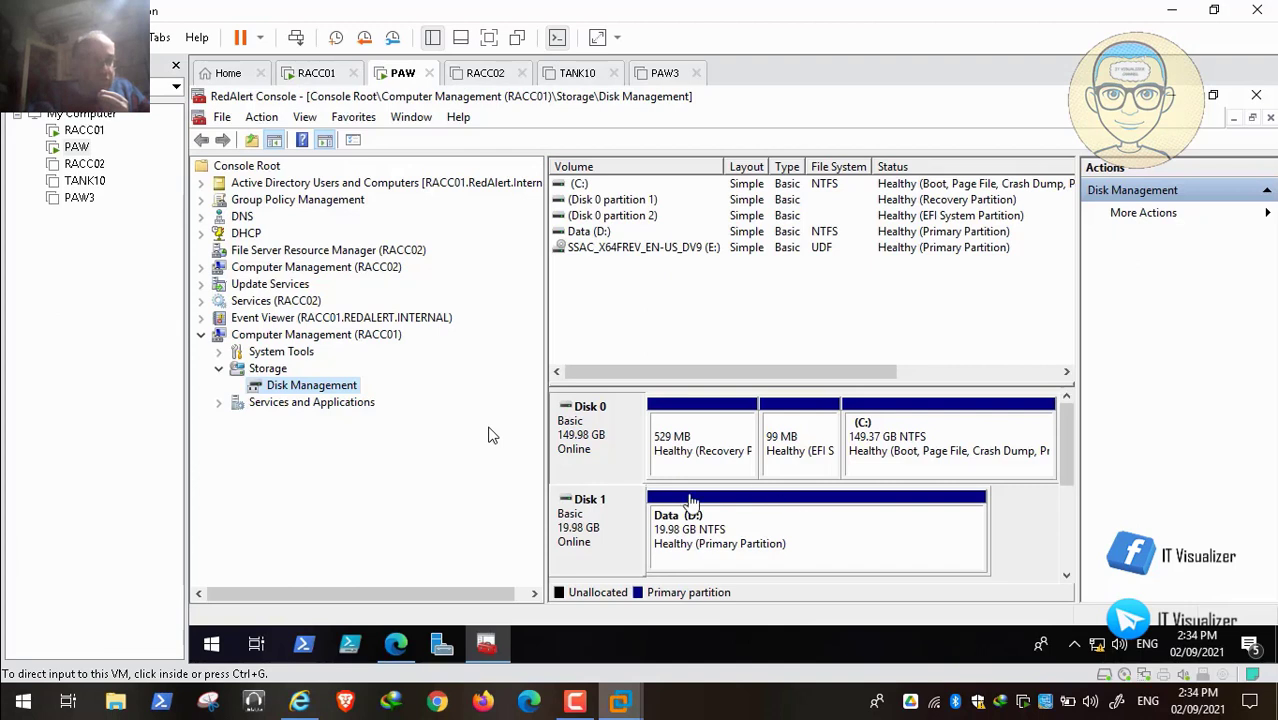
click(400, 646)
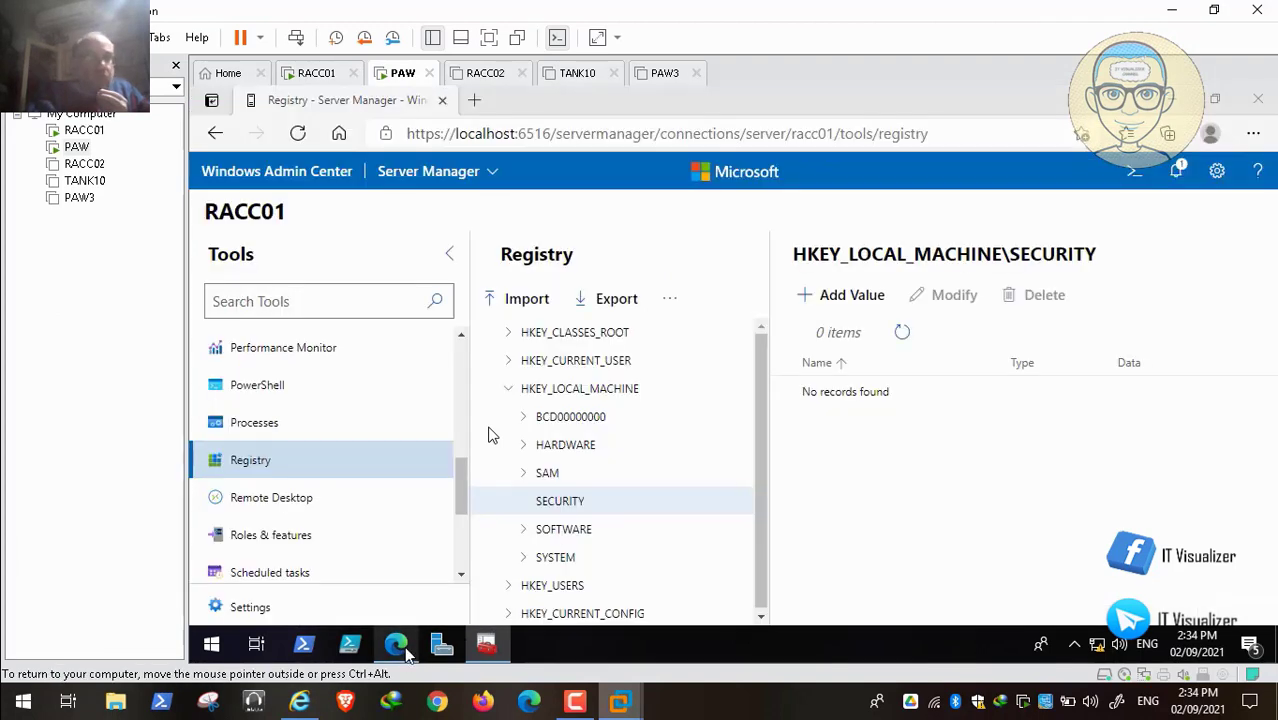
Open a PowerShell session on RACC01 and run the copied Search-ADAccount command for accounts inactive for 35 days
click(282, 387)
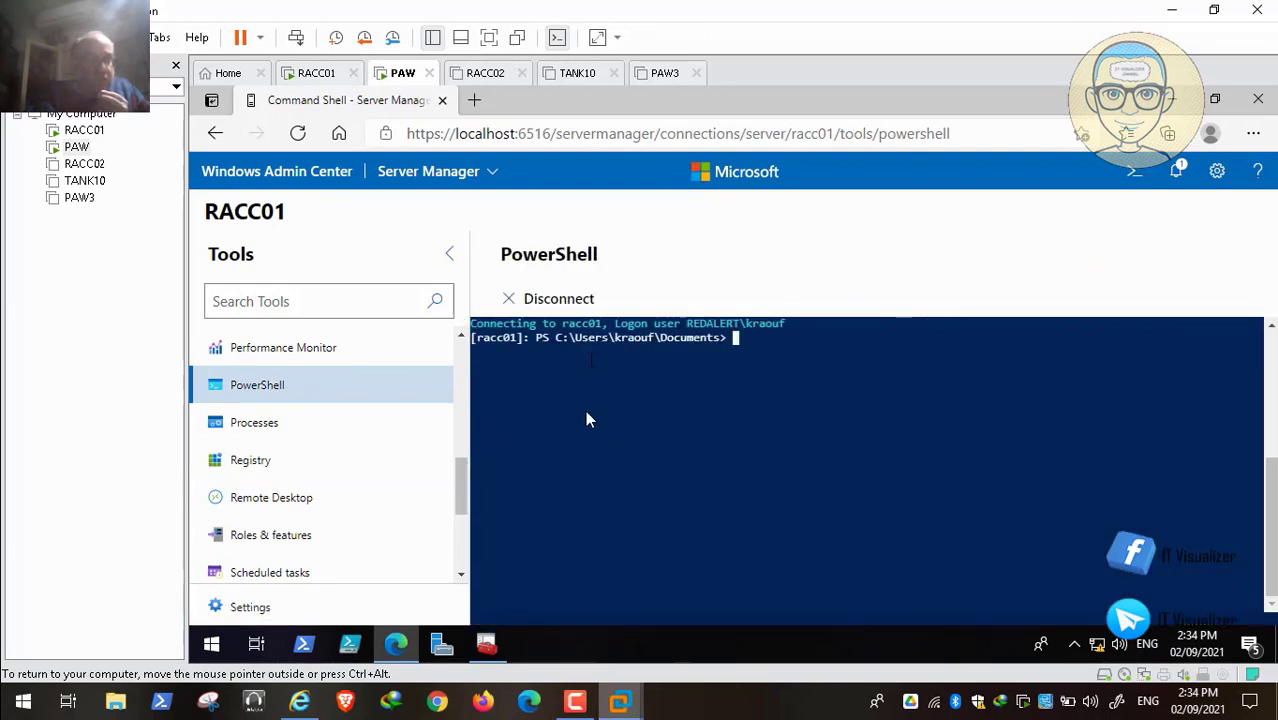
right_click(676, 398)
click(793, 365)
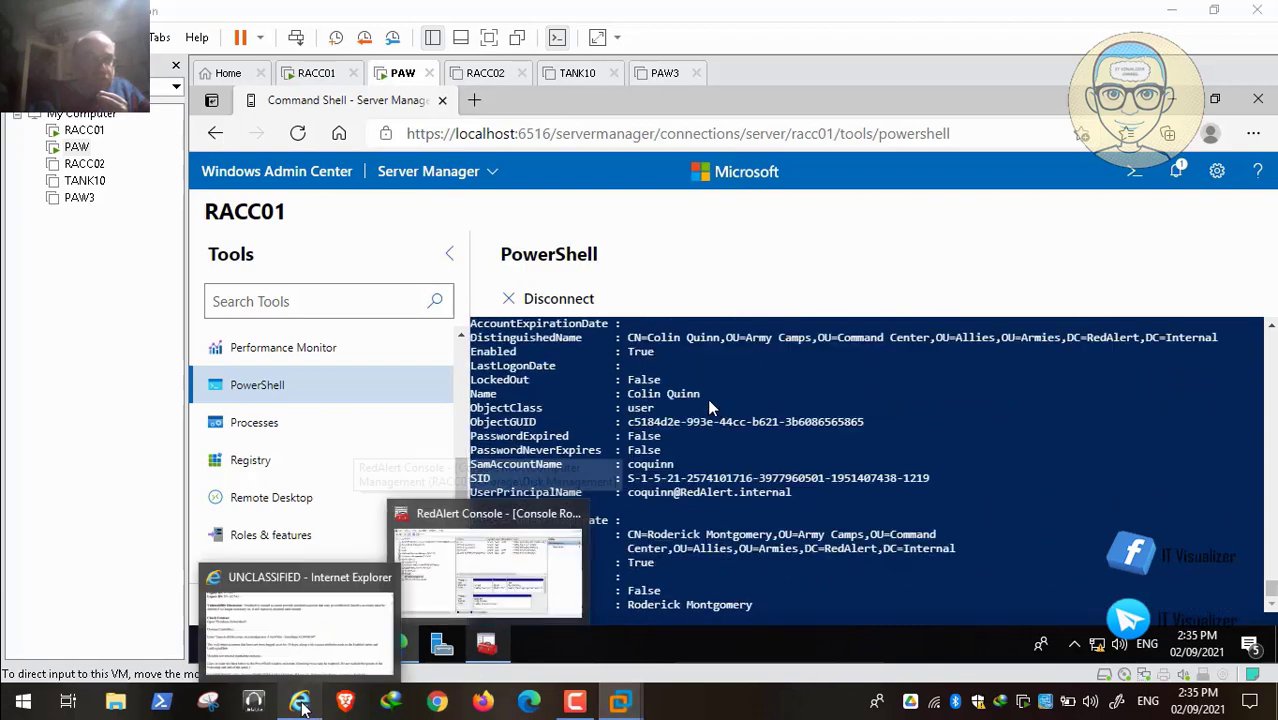
click(302, 703)
scroll(730, 410, down, 3)
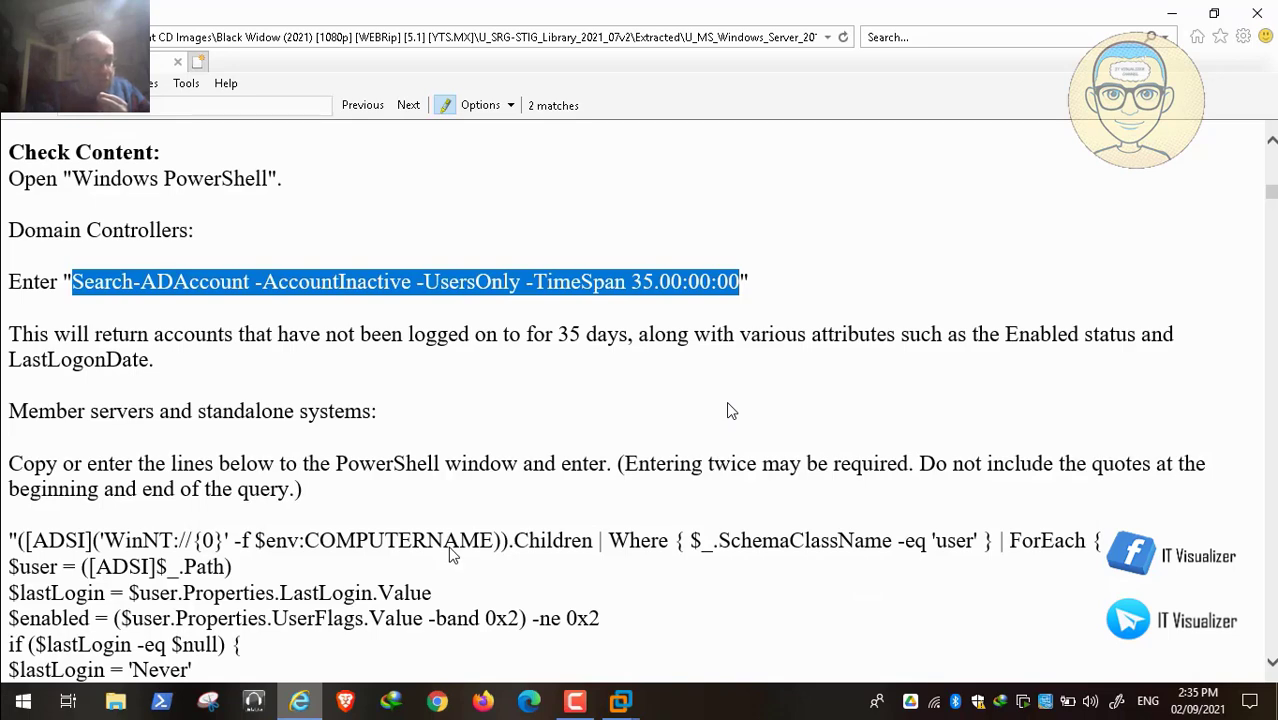
scroll(729, 410, down, 1)
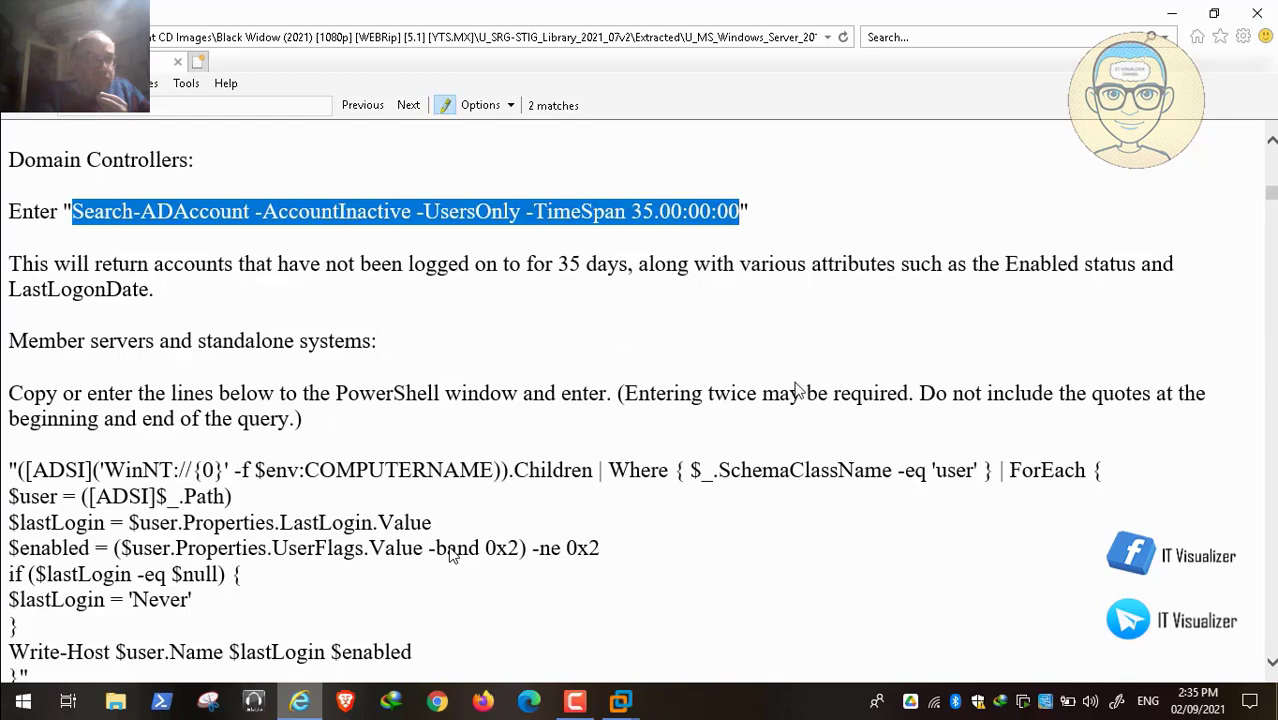
scroll(565, 313, down, 2)
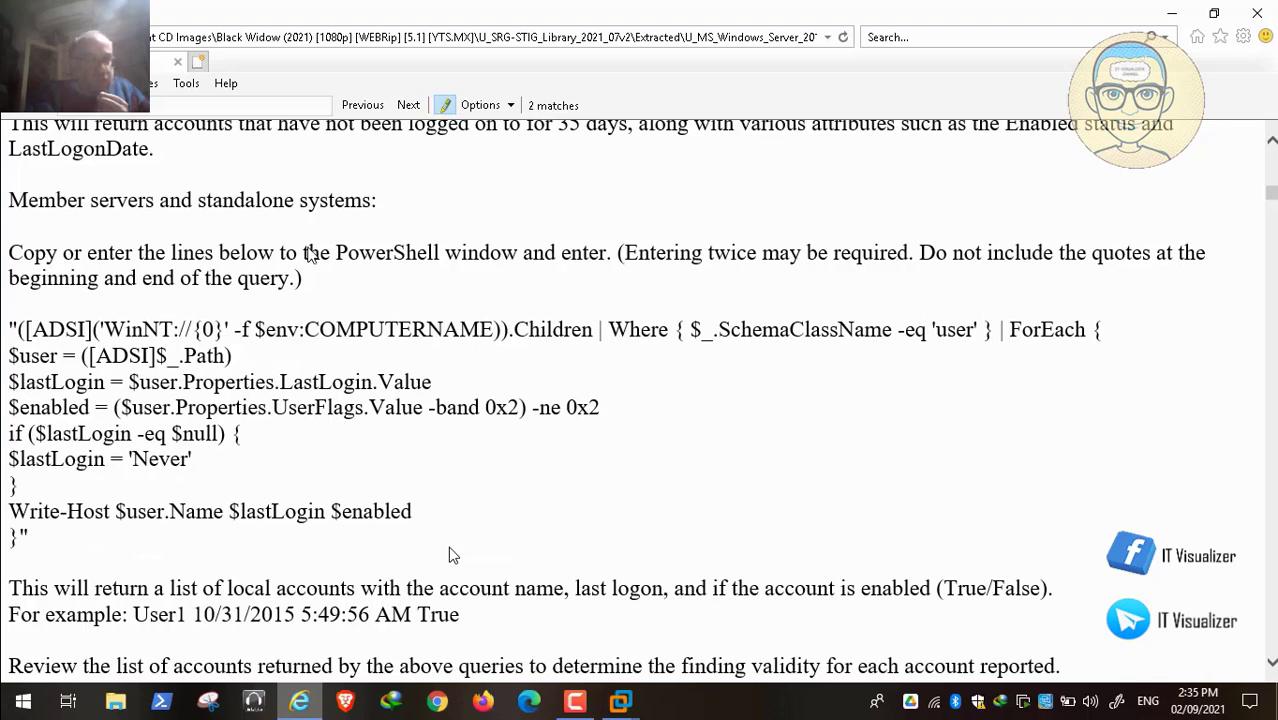
scroll(295, 235, down, 1)
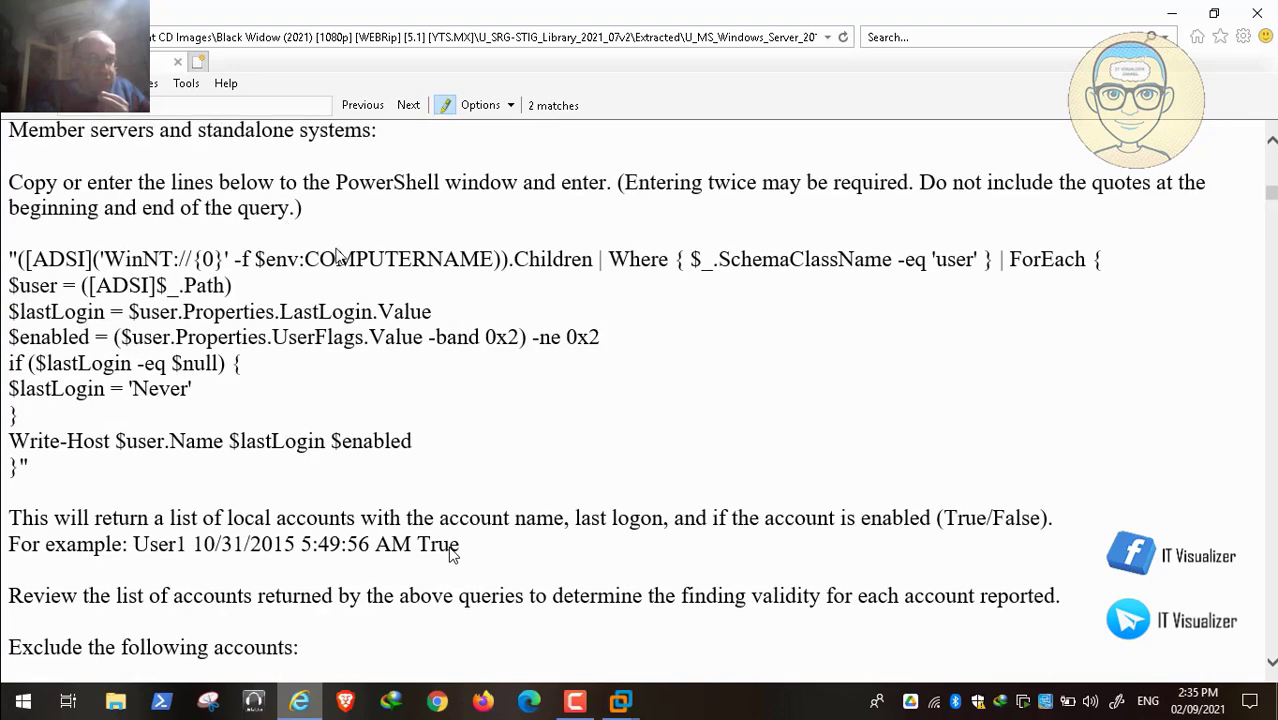
scroll(337, 251, up, 1)
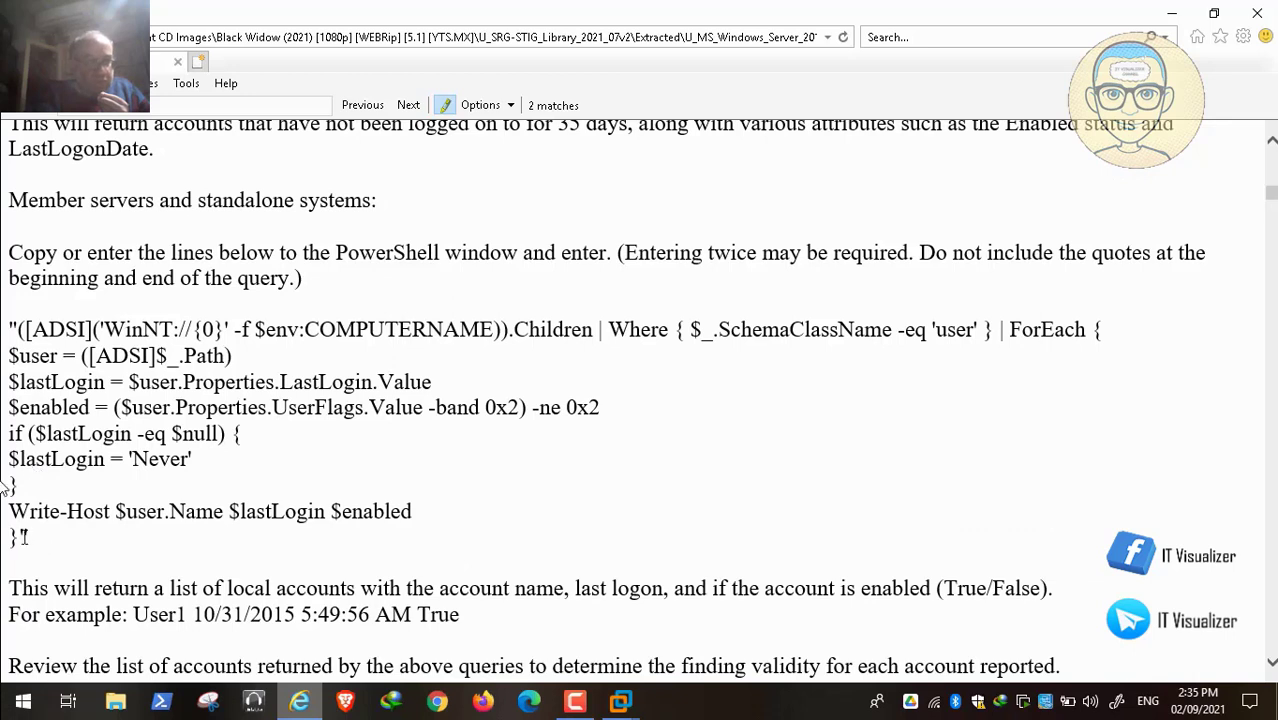
drag(30, 538, 15, 330)
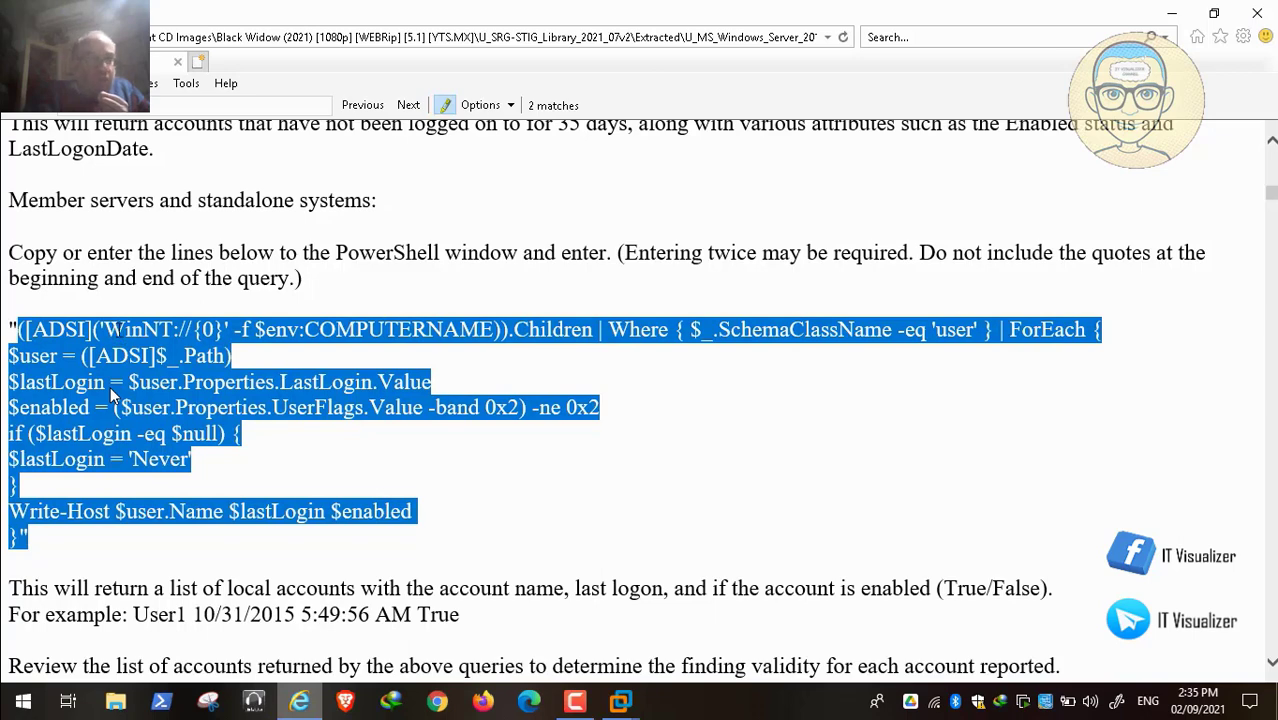
right_click(110, 393)
click(165, 362)
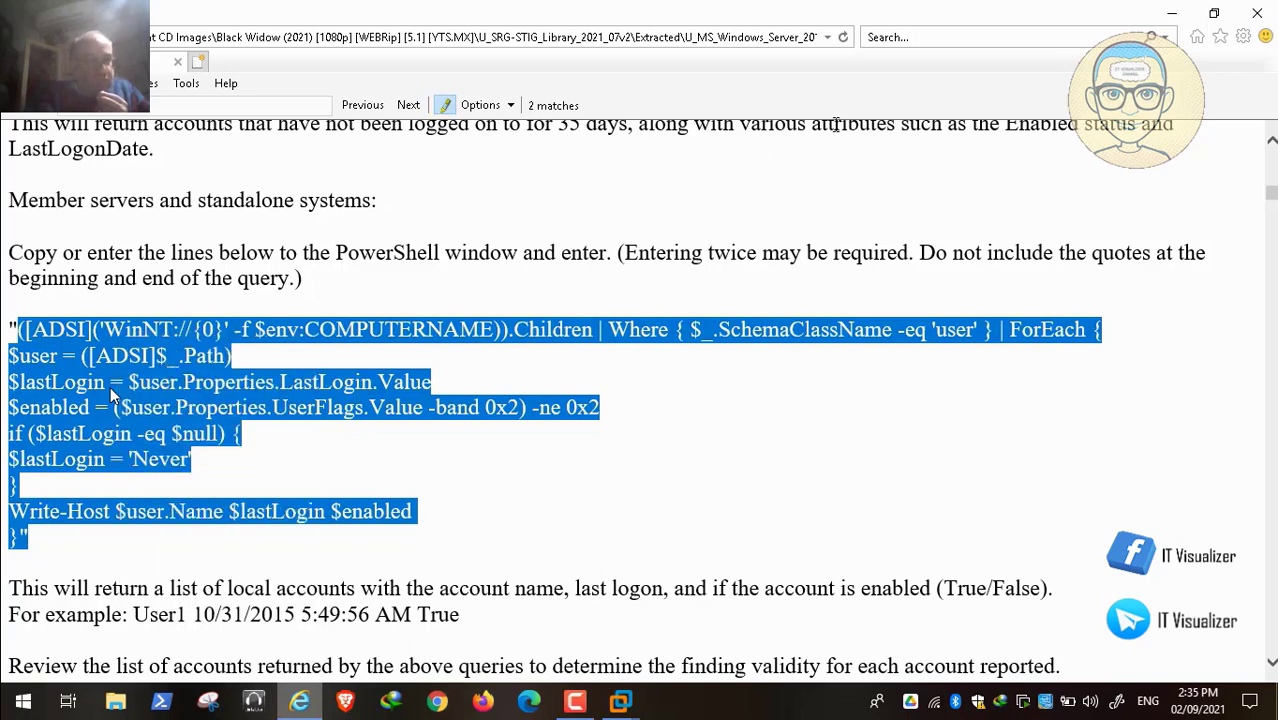
Return to the RACC01 PowerShell session, go to the end of the inactive-account output and paste the copied ADSI query at the prompt
key(alt+Tab)
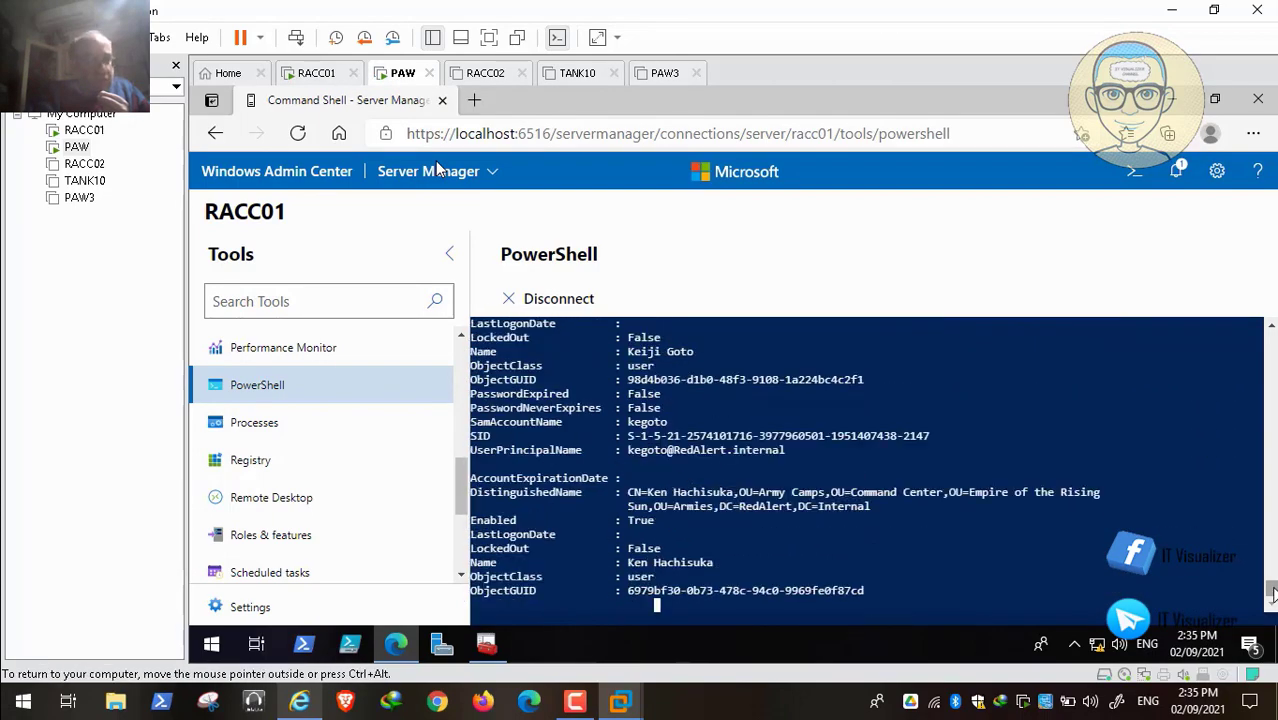
drag(1269, 409, 1274, 604)
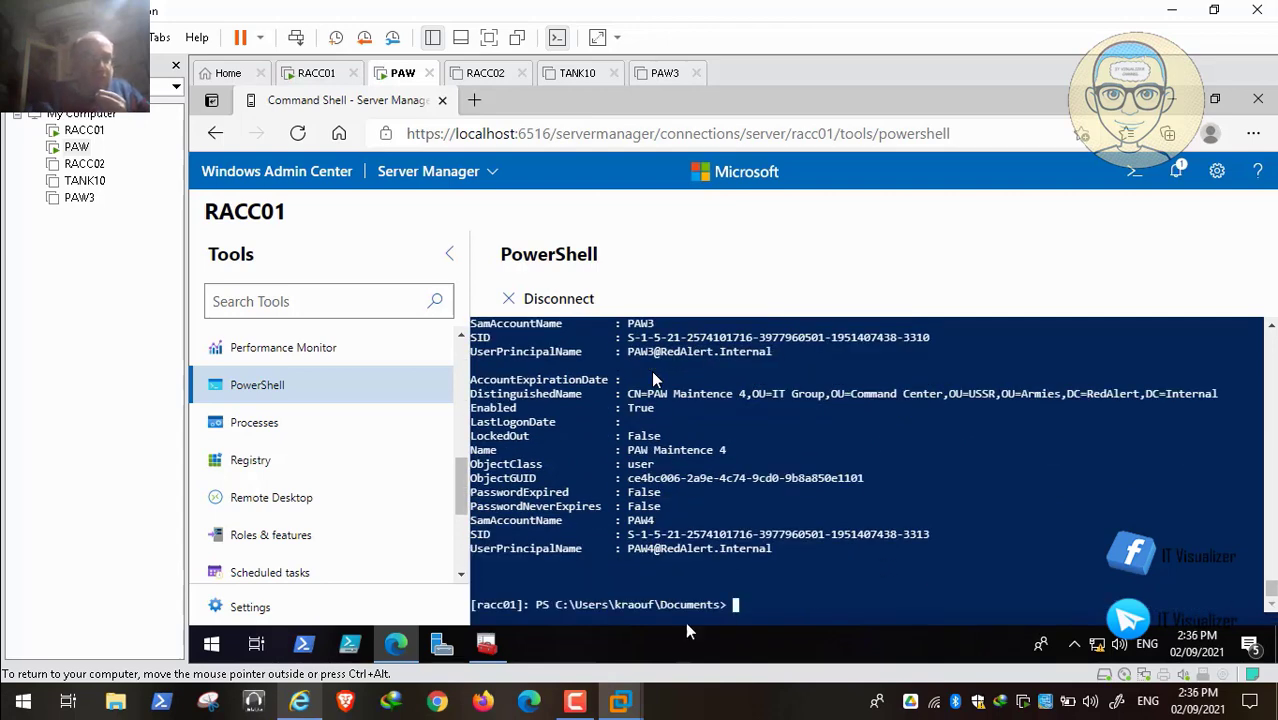
click(312, 706)
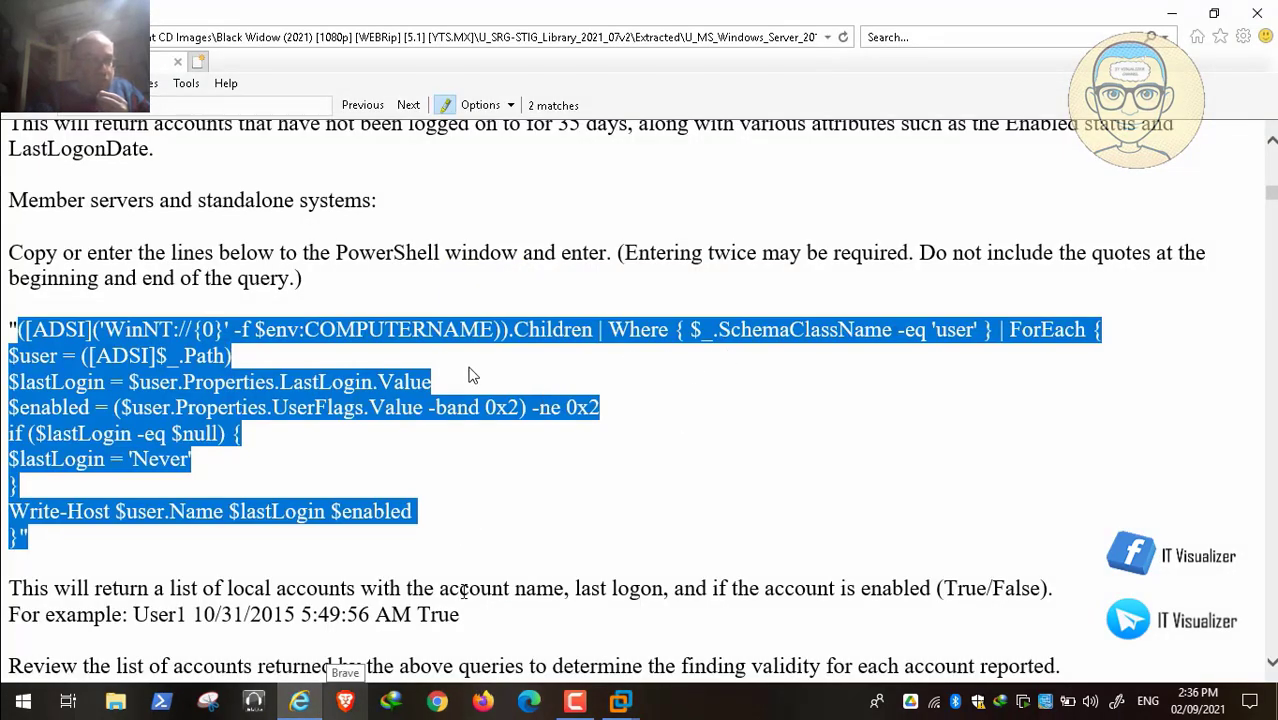
click(622, 704)
click(548, 591)
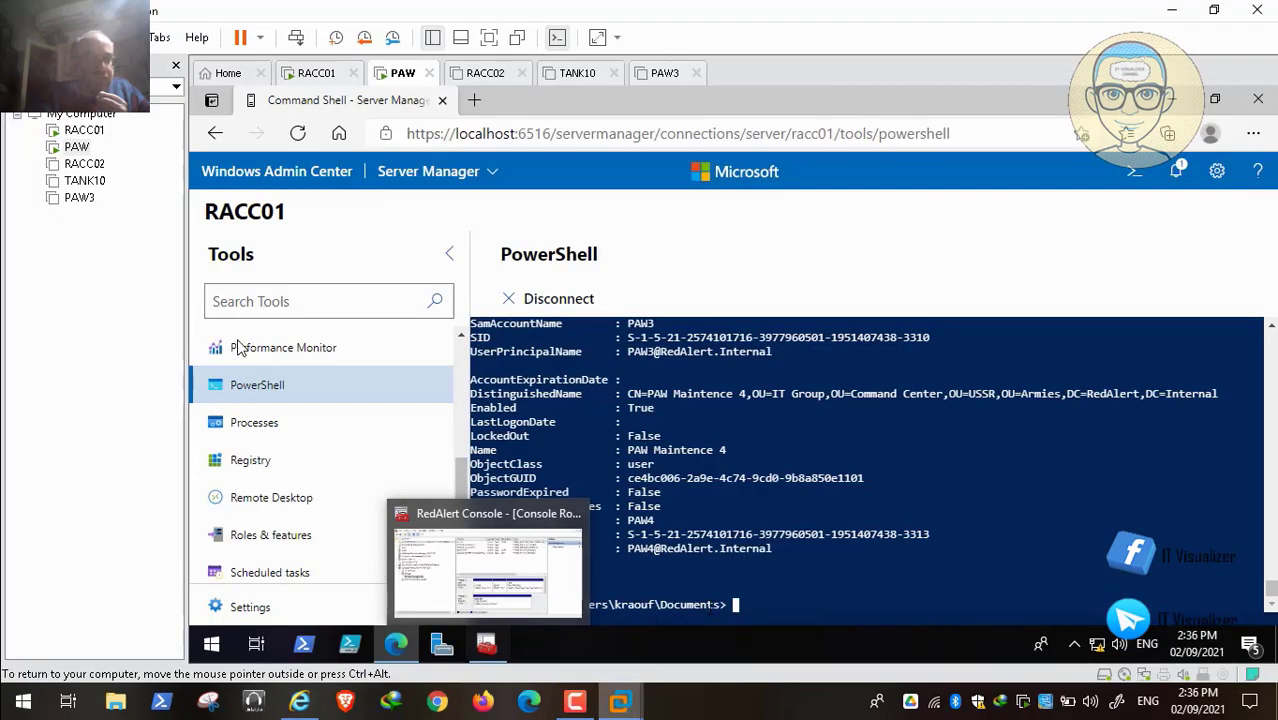
right_click(740, 602)
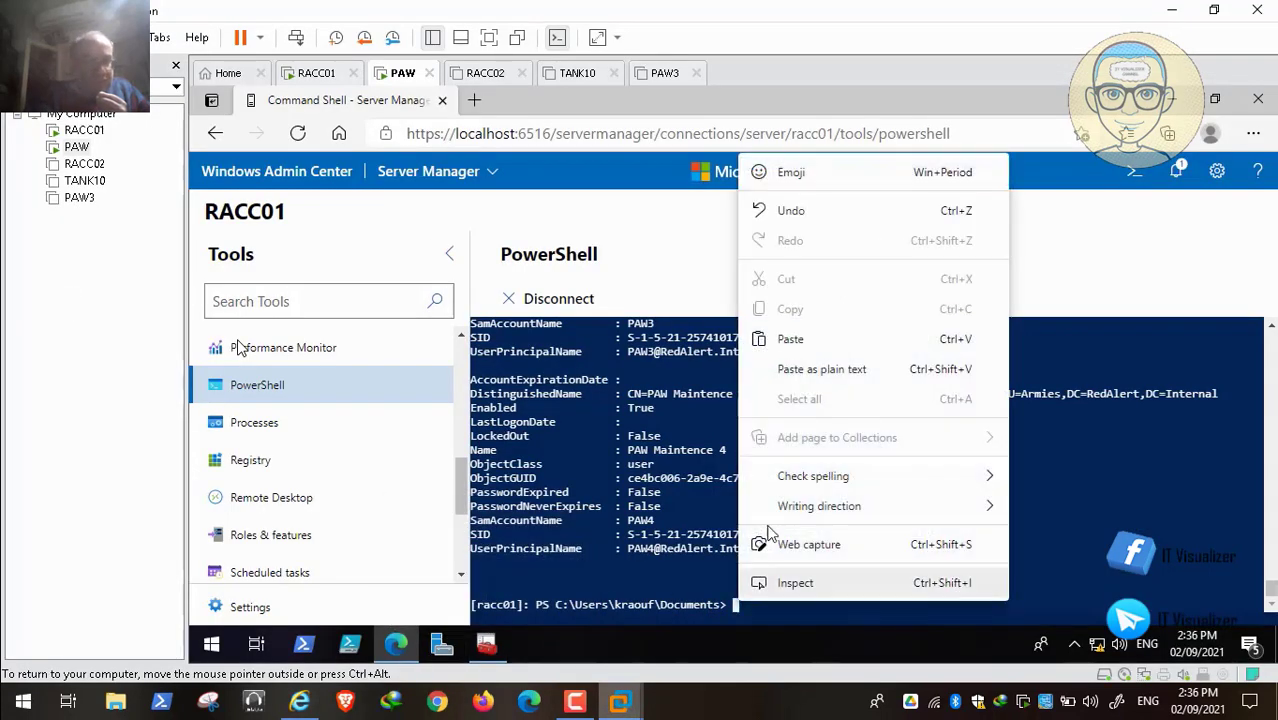
click(802, 334)
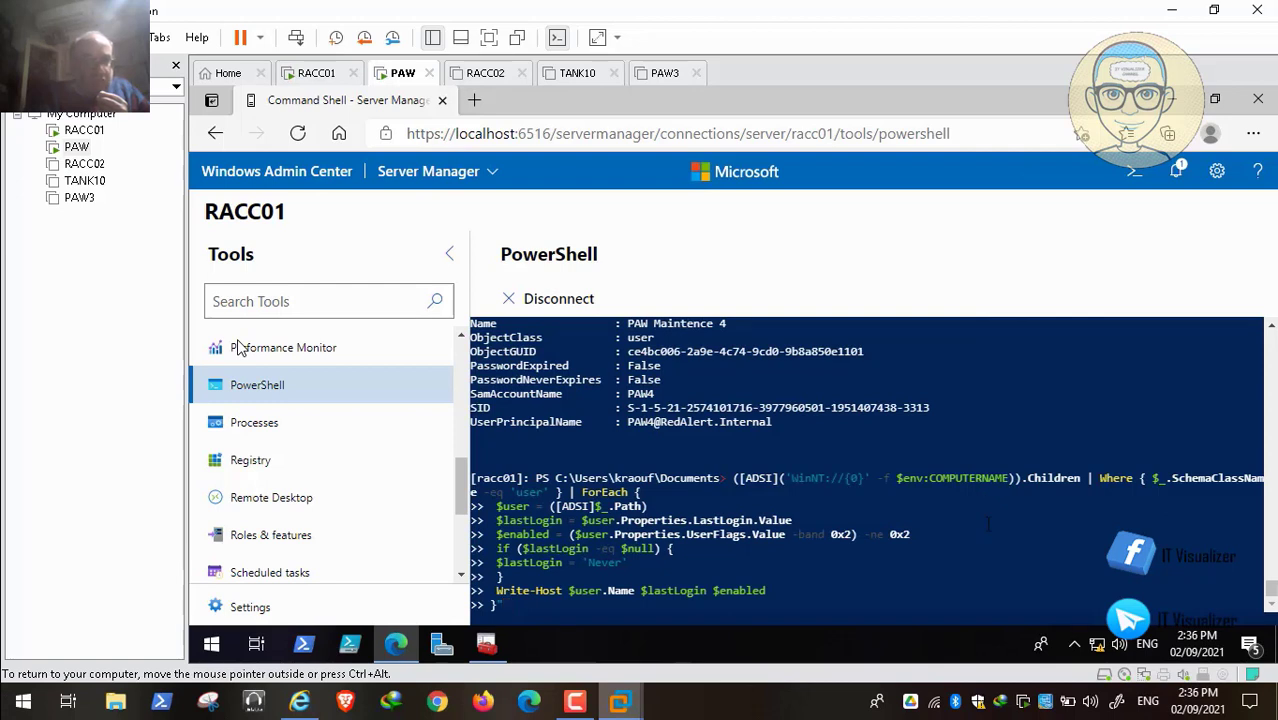
Remove the closing quotation mark from the pasted query, go back to its beginning and compare it with the STIG text
key(Left)
key(Left)
key(Left)
key(Left)
key(Left)
key(Left)
key(Left)
key(Left)
key(Left)
key(Left)
key(Left)
key(Left)
key(Left)
key(Left)
key(Left)
key(Left)
key(Left)
key(Left)
key(Left)
key(Left)
key(Left)
key(Left)
key(Left)
key(Left)
key(Left)
key(Left)
key(Left)
key(Left)
key(Left)
key(Left)
key(Left)
key(Left)
key(Left)
key(Left)
key(Left)
key(Left)
key(Left)
key(Left)
key(Left)
key(Left)
key(Left)
key(Left)
key(Left)
key(Left)
key(Left)
key(Left)
key(Left)
key(Left)
key(Left)
key(Left)
key(Left)
key(Left)
key(Left)
key(Left)
key(Left)
key(Left)
key(Left)
key(Left)
key(Left)
key(Left)
key(Left)
key(Left)
key(Left)
key(Left)
key(Left)
key(Left)
key(Left)
key(Left)
key(Left)
key(Left)
key(Left)
key(Left)
key(Left)
key(Left)
key(Left)
key(Left)
key(Left)
key(Left)
key(Left)
key(Left)
key(Left)
key(Left)
key(Left)
key(Left)
key(Left)
key(Left)
key(Left)
key(Left)
key(Left)
key(Left)
key(Left)
key(Left)
key(Left)
key(Left)
key(Left)
key(Left)
key(Left)
key(Left)
key(Left)
key(Left)
key(Left)
key(Left)
key(Left)
key(Left)
key(Left)
key(Left)
key(Left)
key(Left)
key(Left)
key(Left)
key(Left)
key(Left)
key(Left)
key(Left)
key(Left)
key(Left)
key(Left)
key(Left)
key(Left)
key(Left)
key(Left)
key(Left)
key(Left)
key(Left)
key(Left)
key(Left)
key(Left)
key(Left)
key(Left)
key(Left)
key(Left)
key(Left)
key(Left)
key(Left)
key(Left)
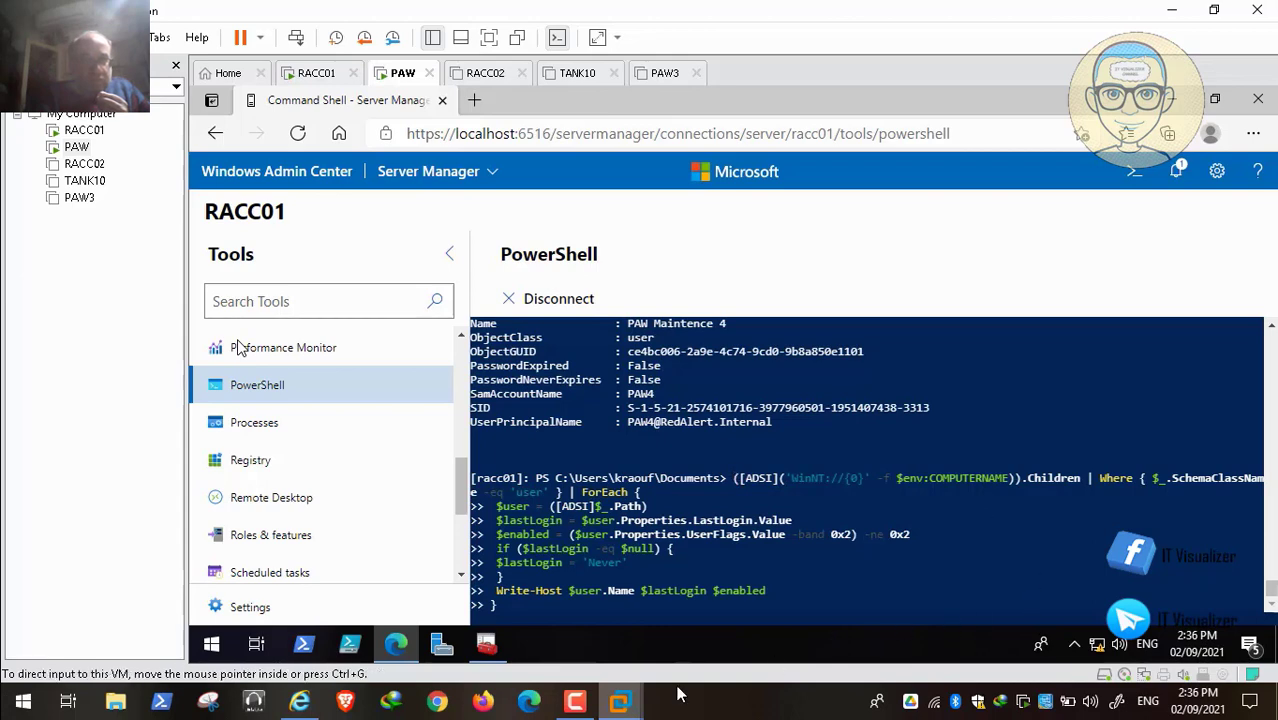
click(299, 701)
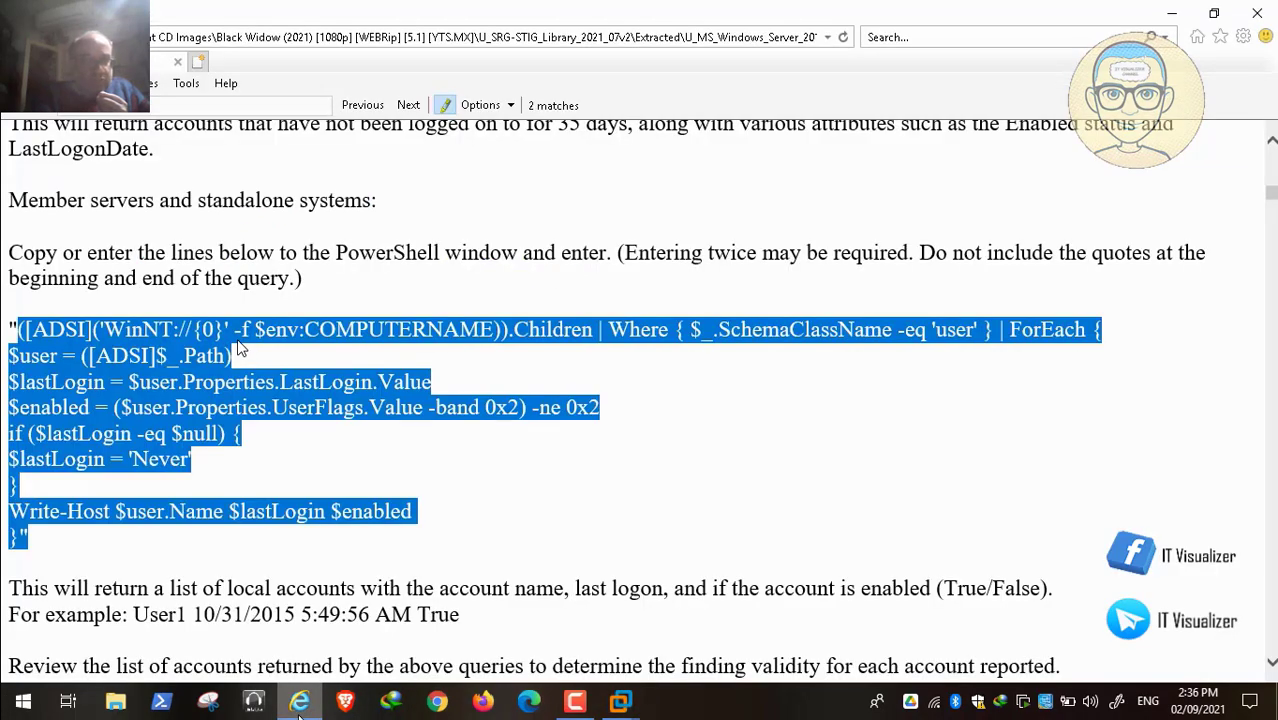
key(alt+Tab)
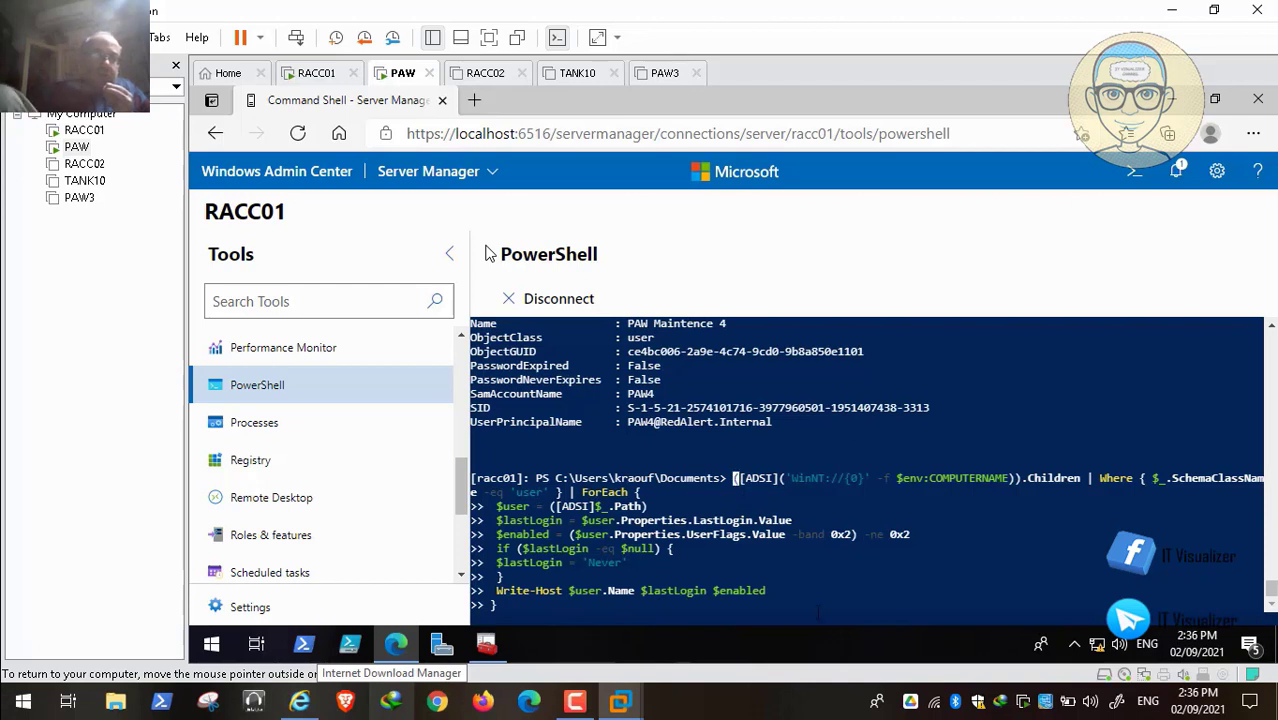
Check the pasted ADSI local-account query from its opening line through to the Write-Host line, and run it on RACC01
key(Right)
key(Right)
key(Right)
key(Right)
key(Right)
key(Right)
key(Right)
key(Right)
key(Right)
key(Right)
key(Right)
key(Right)
key(Right)
key(Right)
key(Right)
key(Right)
key(Right)
key(Right)
key(Right)
key(Right)
key(Right)
key(Right)
key(Right)
key(Right)
key(Right)
key(Right)
key(Right)
key(Right)
key(Right)
key(Right)
key(Right)
key(Right)
key(Right)
key(Right)
key(Right)
key(Right)
key(Right)
key(Right)
key(Right)
key(Right)
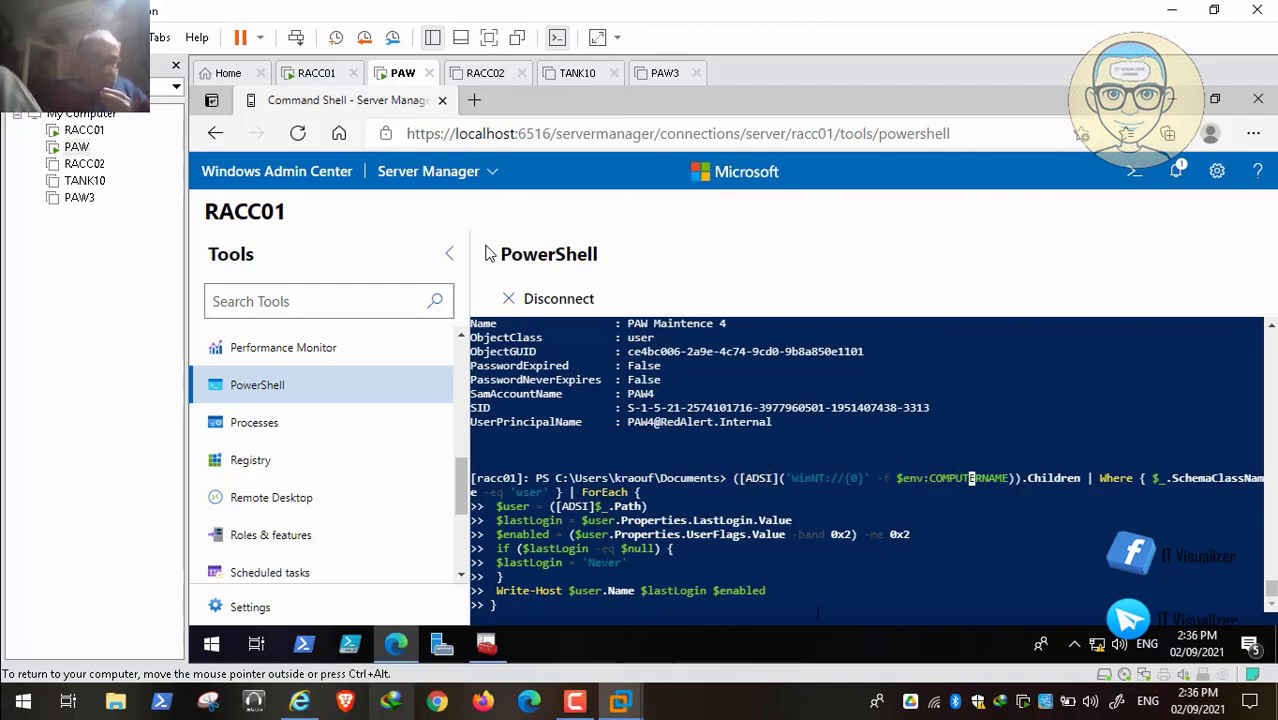
key(Right)
key(Right)
key(Right)
key(Right)
key(Right)
key(Right)
key(Right)
key(Right)
key(Right)
key(Right)
key(Right)
key(Right)
key(Right)
key(Right)
key(Right)
key(Right)
key(Right)
key(Right)
key(Right)
key(Right)
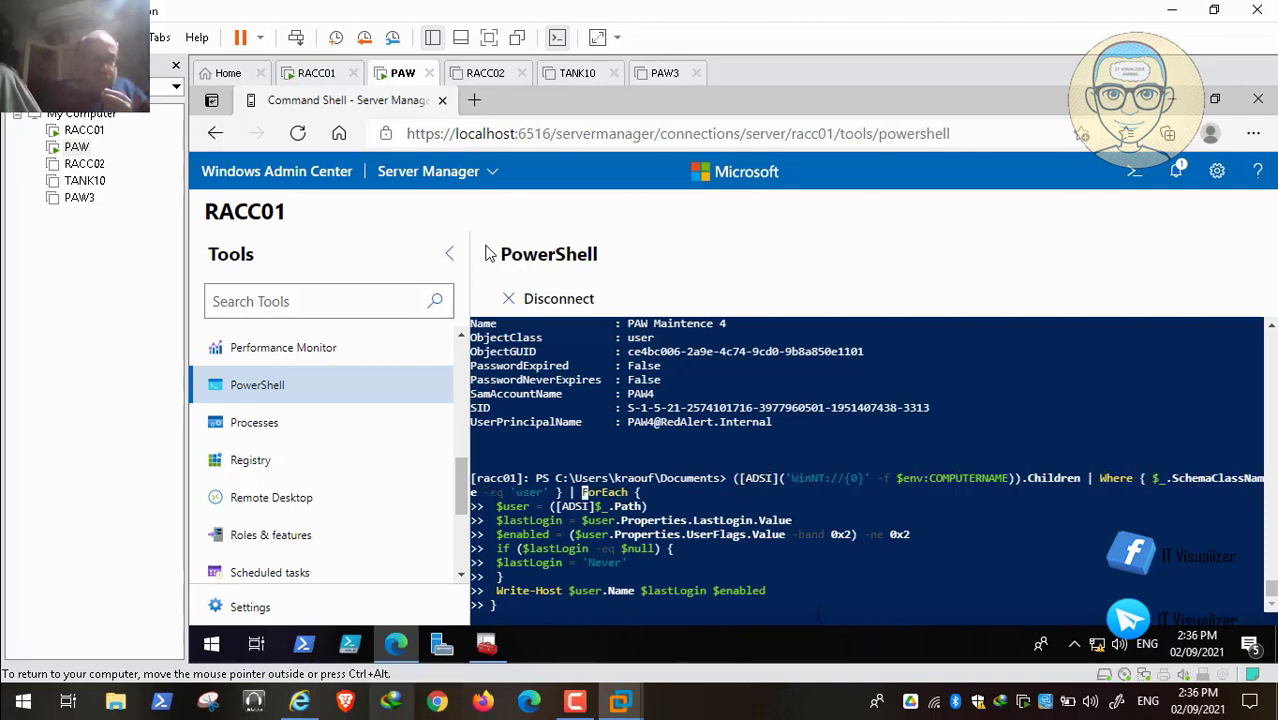
key(Right)
key(Right)
key(Right)
key(Right)
key(Right)
key(Right)
key(Right)
key(Right)
key(Right)
key(Right)
key(Right)
key(Right)
key(Right)
key(Right)
key(Right)
key(Right)
key(Right)
key(Right)
key(Right)
key(Right)
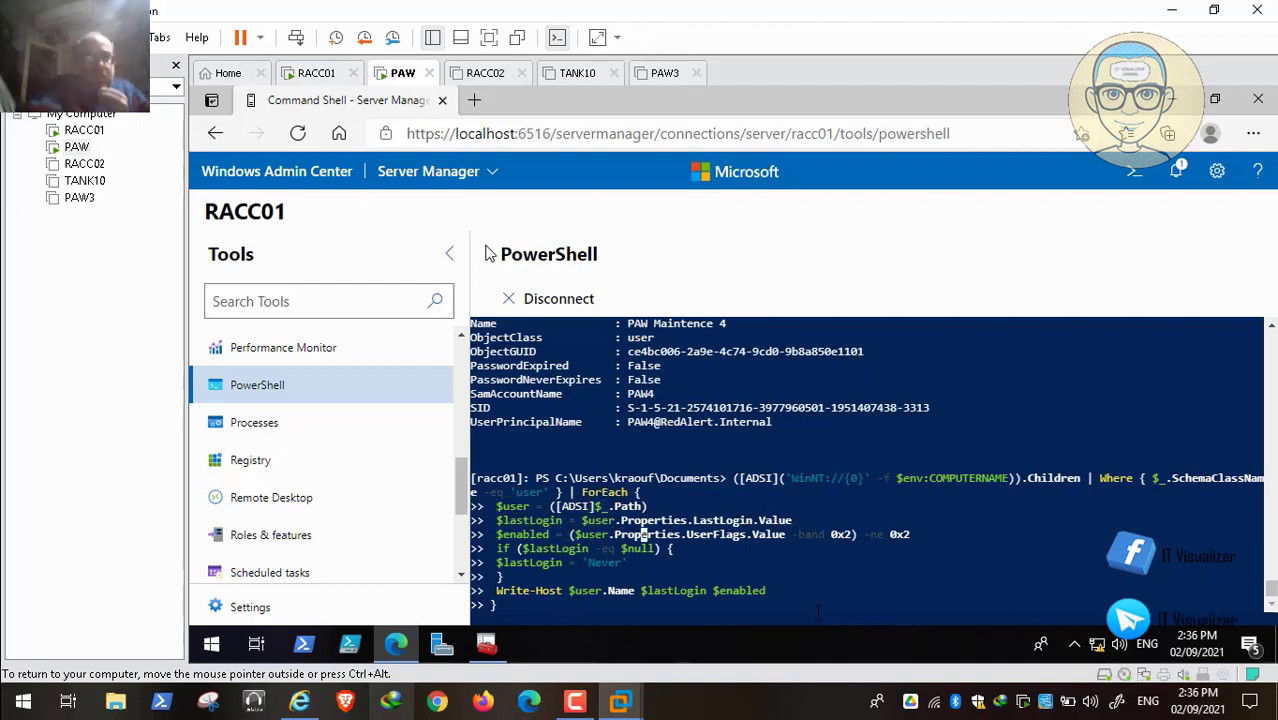
key(Right)
key(Right)
key(Right)
key(Right)
key(Right)
key(Right)
key(Right)
key(Right)
key(Right)
key(Right)
key(Right)
key(Right)
key(Right)
key(Right)
key(Right)
key(Right)
key(Right)
key(Right)
key(Right)
key(Right)
key(Right)
key(Right)
key(Right)
key(Right)
key(Right)
key(Right)
key(Right)
key(Right)
key(Right)
key(Right)
key(Right)
key(Right)
key(Right)
key(Right)
key(Right)
key(Right)
key(Right)
key(Right)
key(Right)
key(Right)
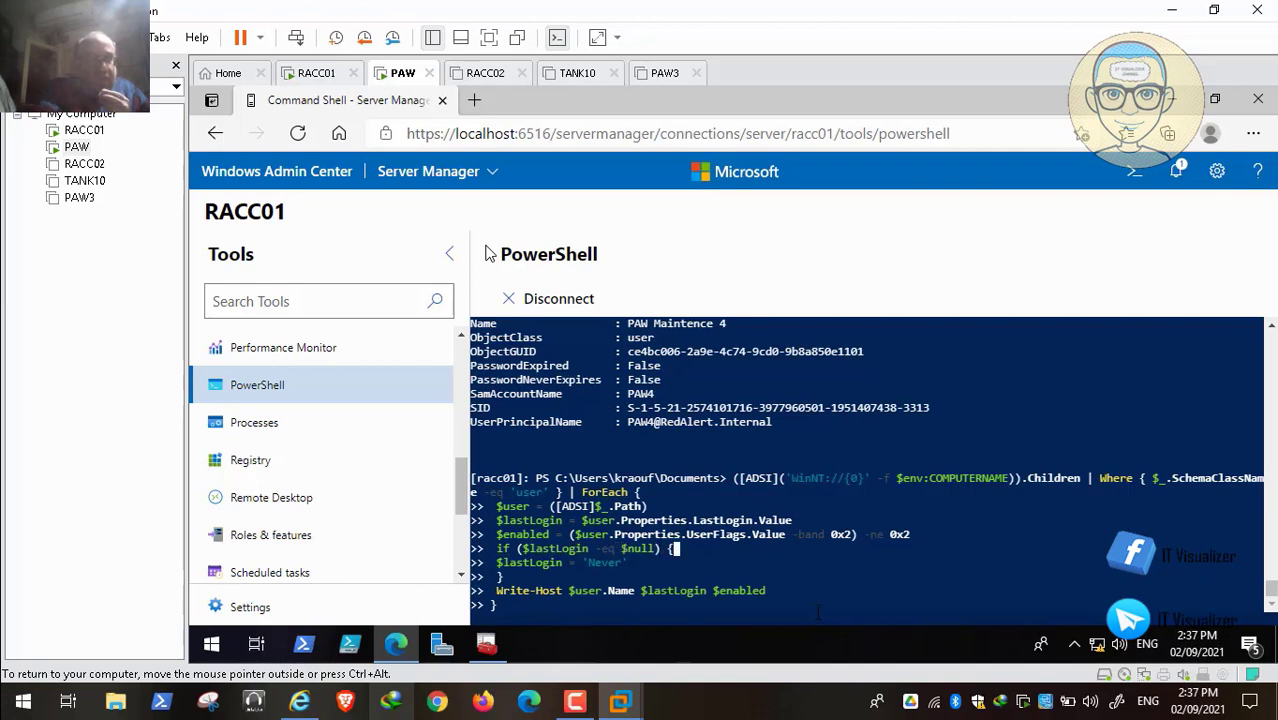
key(Right)
key(Right)
key(Right)
key(Right)
key(Right)
key(Right)
key(Right)
key(Right)
key(Right)
key(Right)
key(Right)
key(Right)
key(Right)
key(Right)
key(Right)
key(Right)
key(Right)
key(Right)
key(Right)
key(Right)
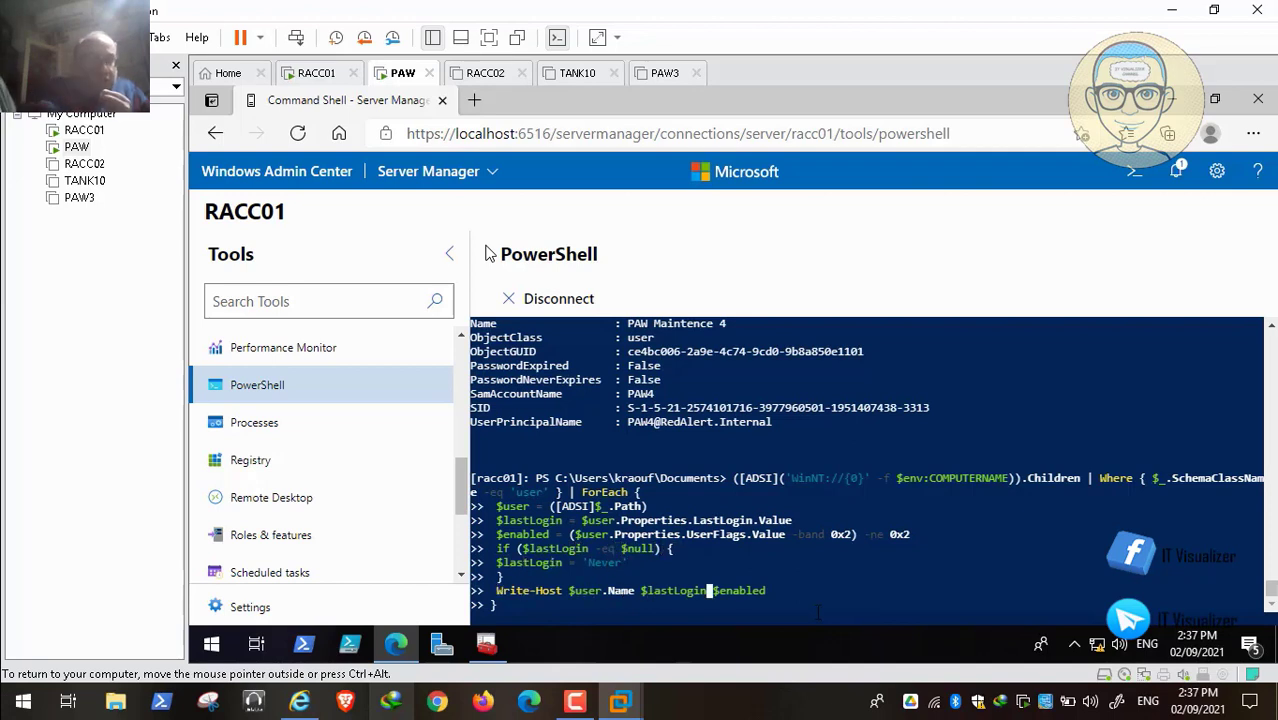
key(Return)
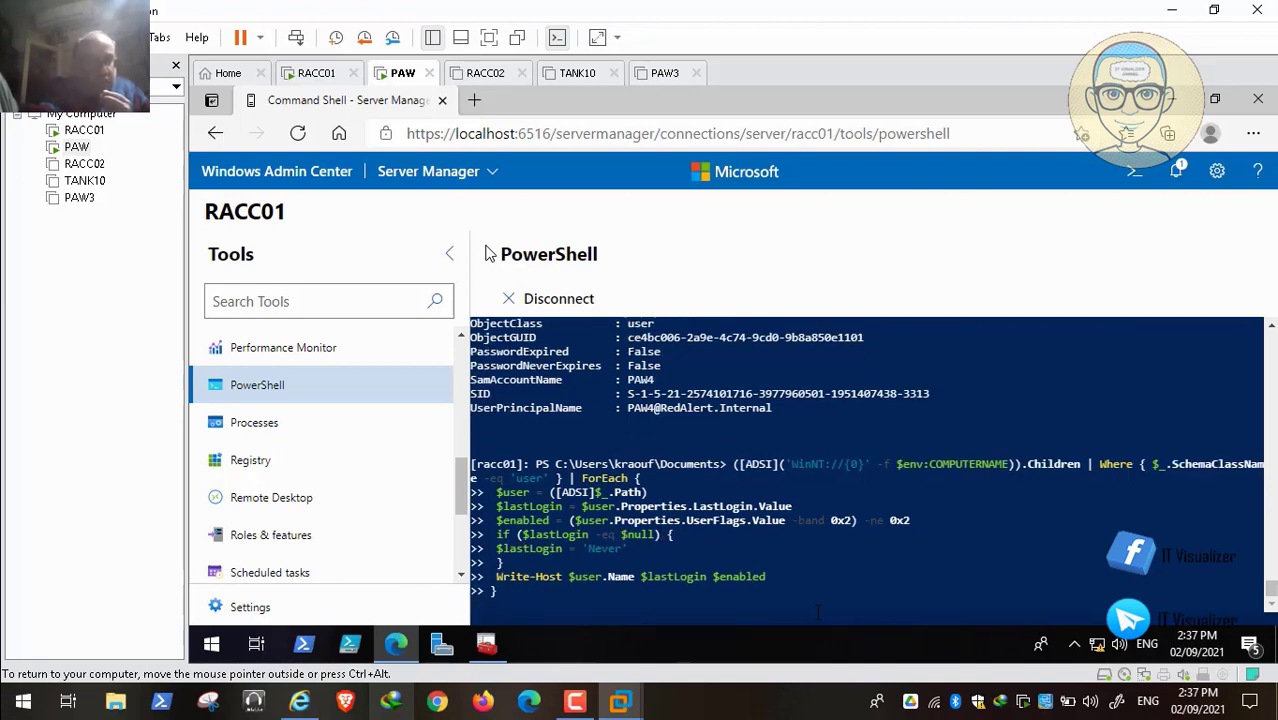
mouse_move(68, 711)
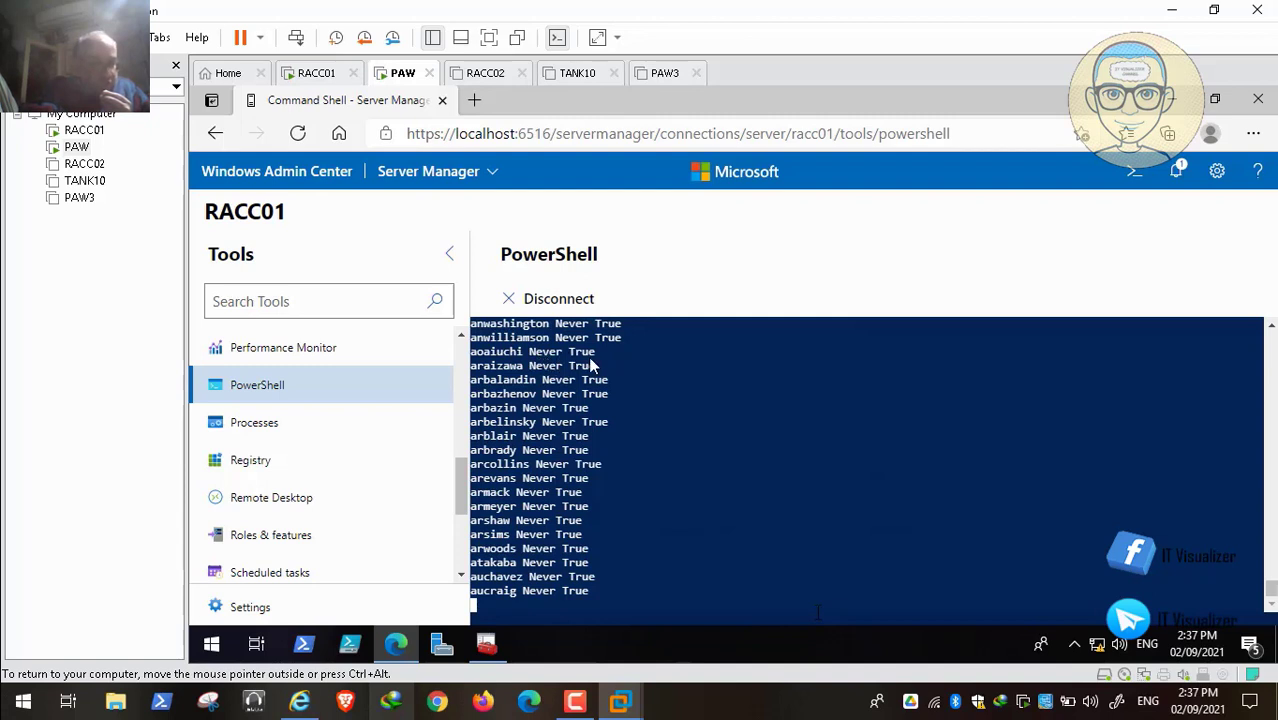
mouse_move(3, 711)
click(16, 683)
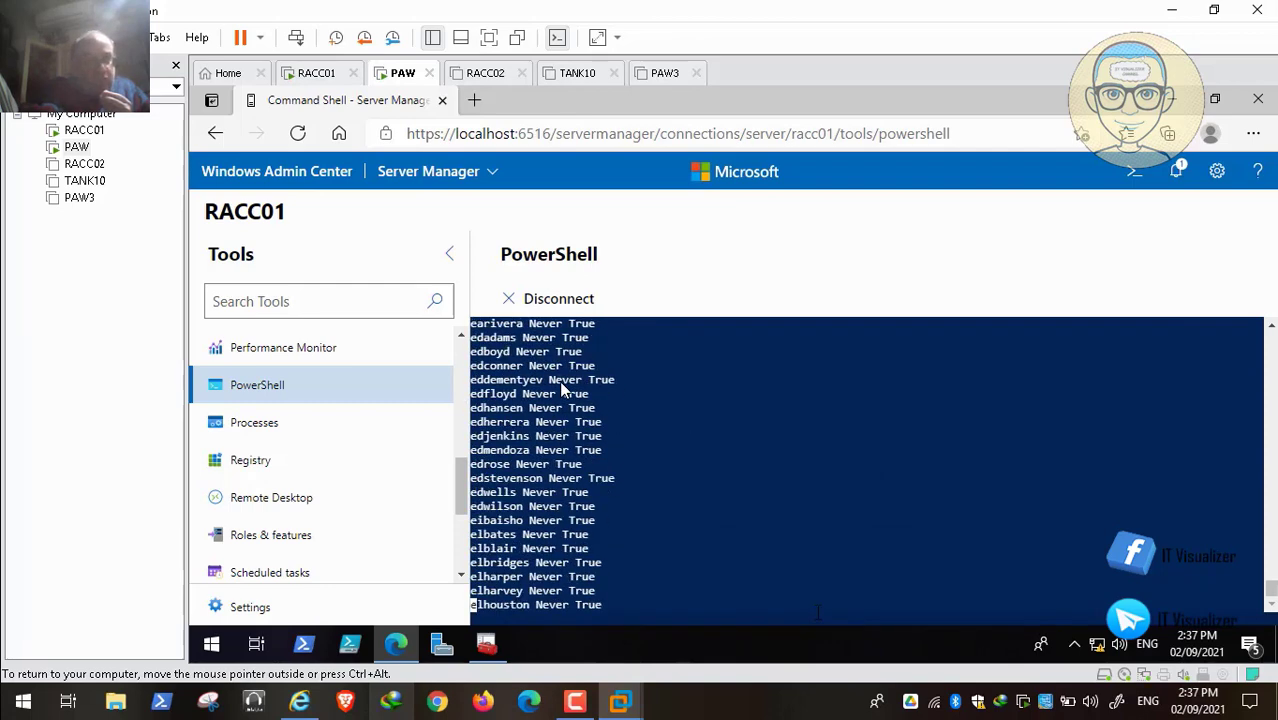
mouse_move(420, 678)
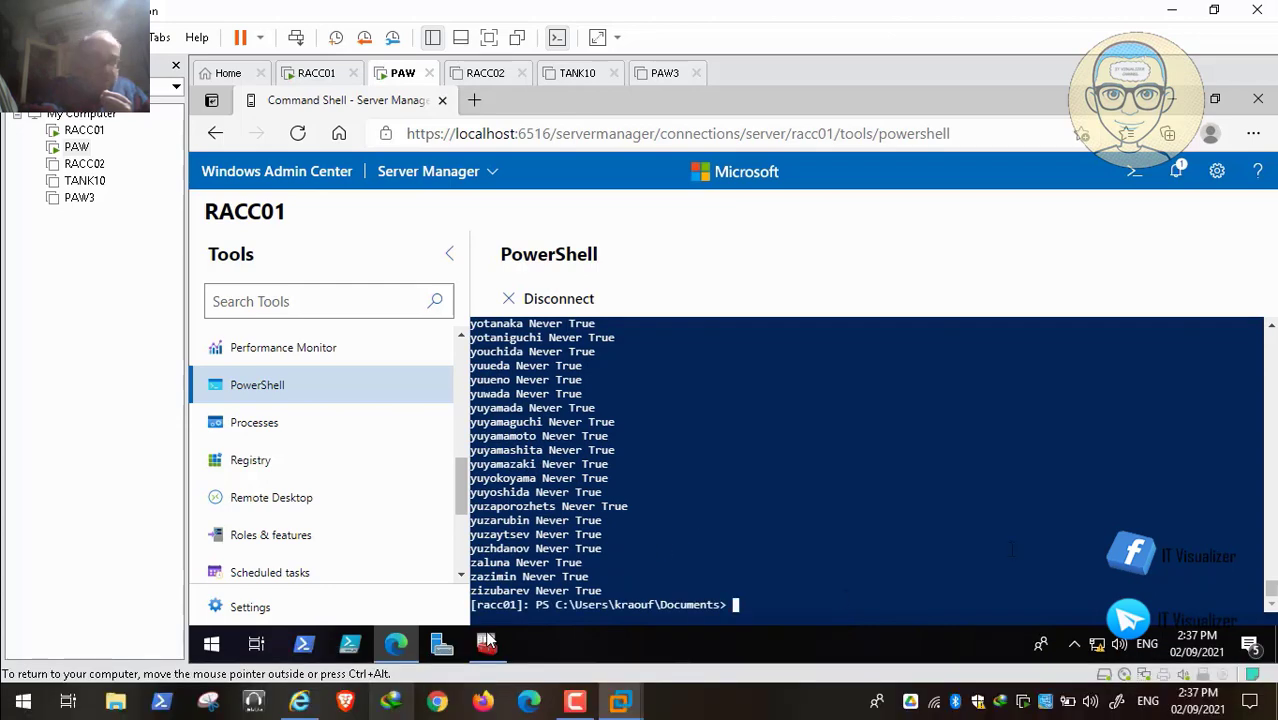
mouse_move(441, 668)
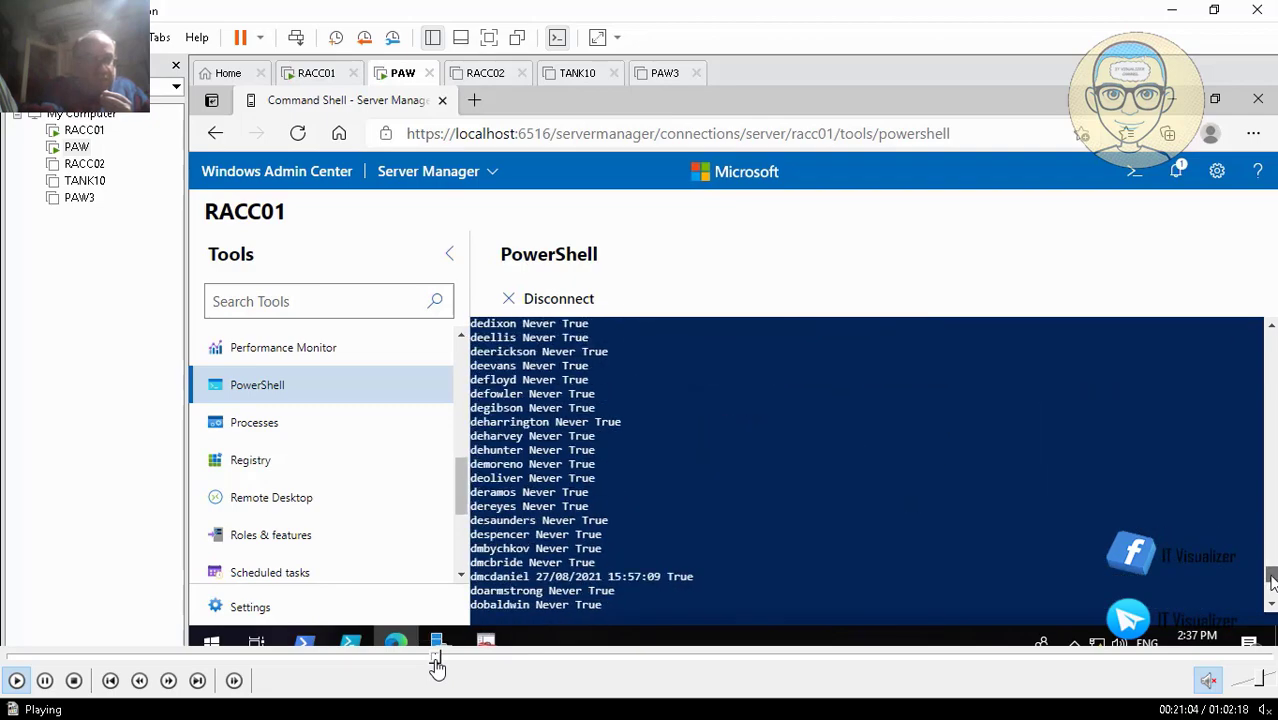
click(437, 668)
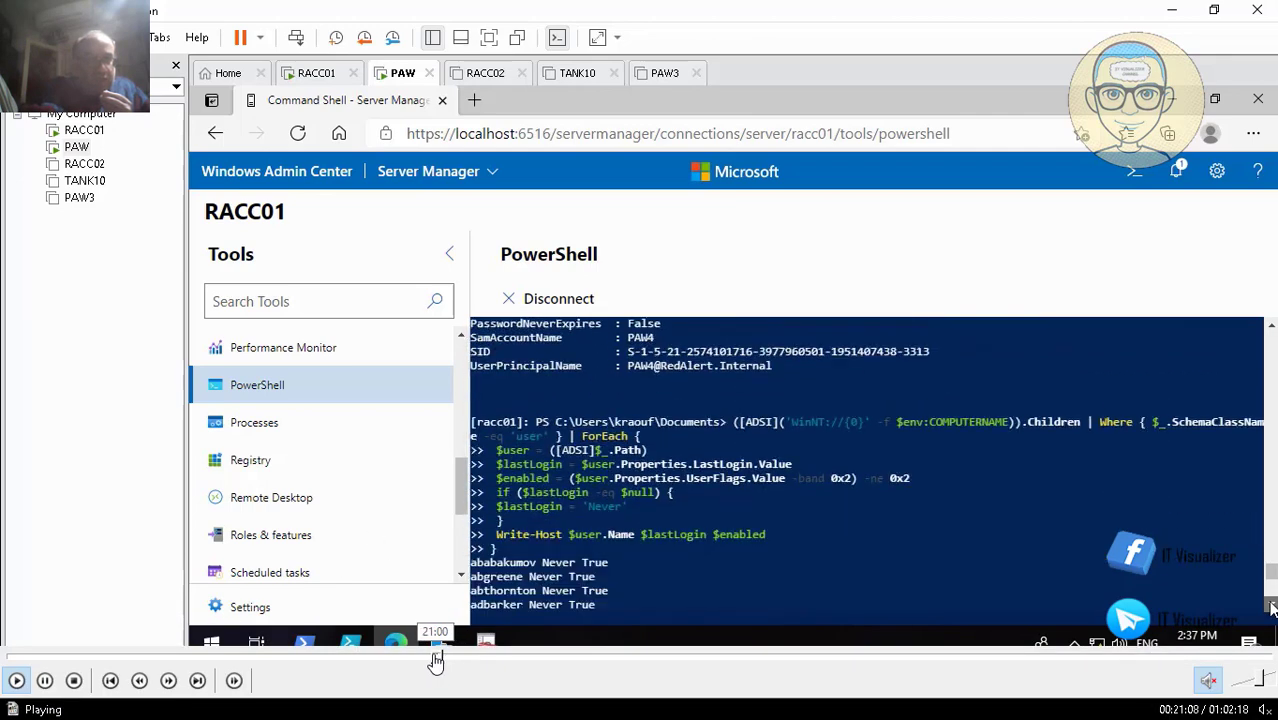
click(44, 680)
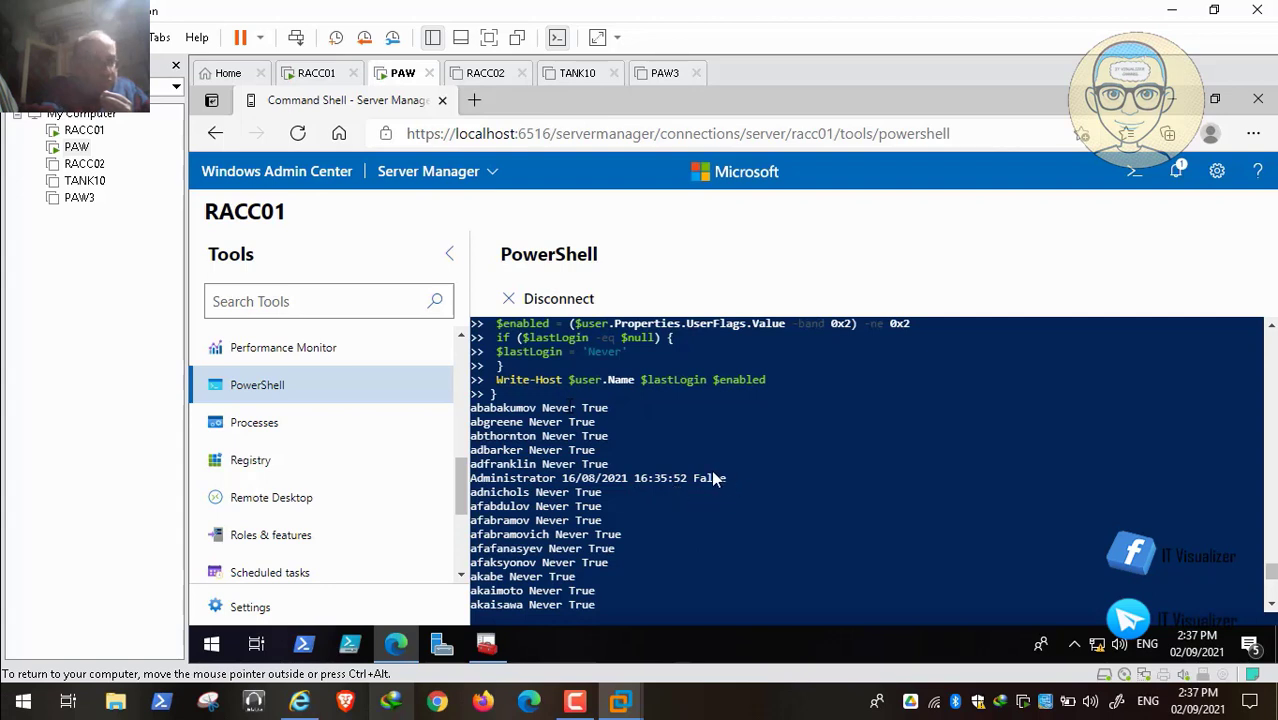
mouse_move(13, 698)
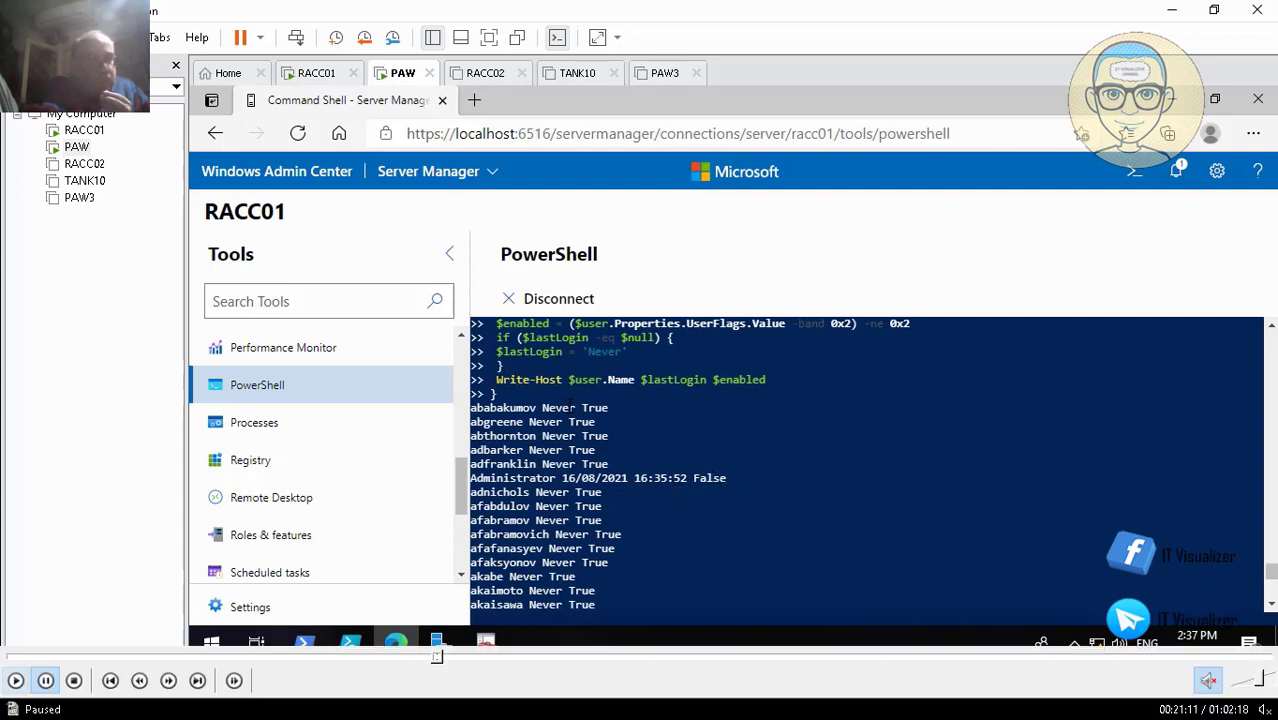
click(16, 681)
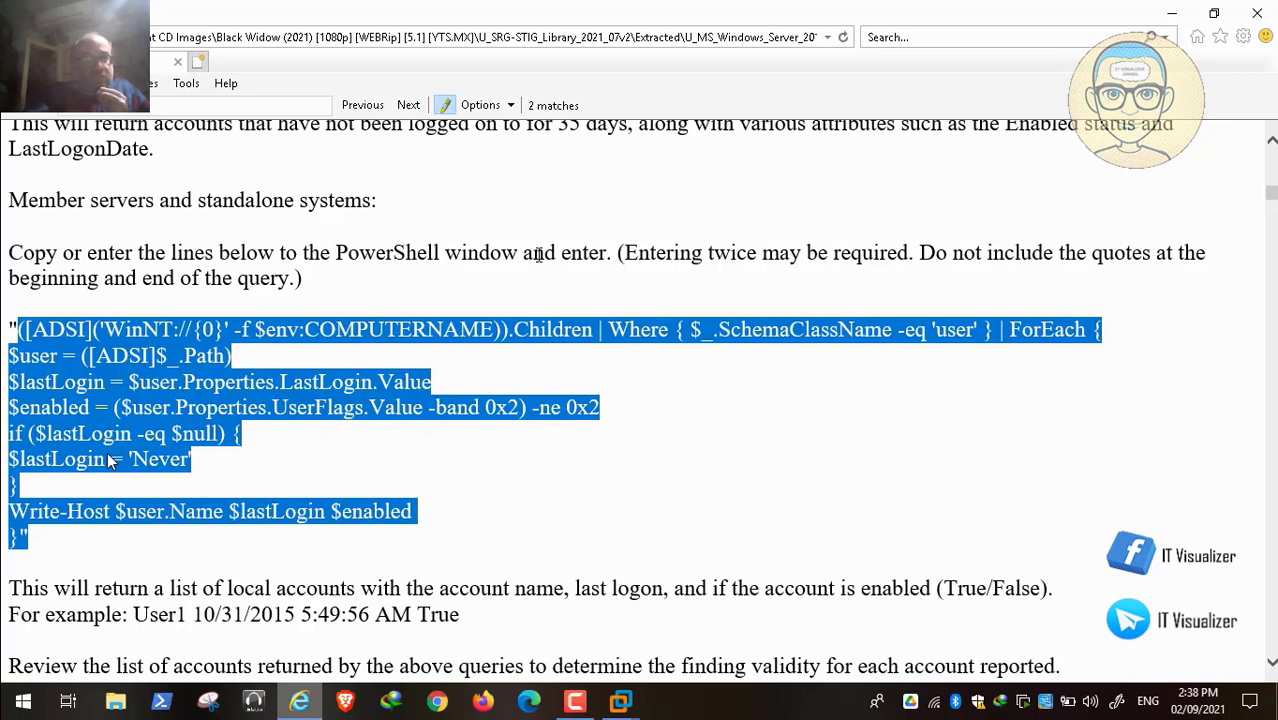
scroll(541, 293, down, 3)
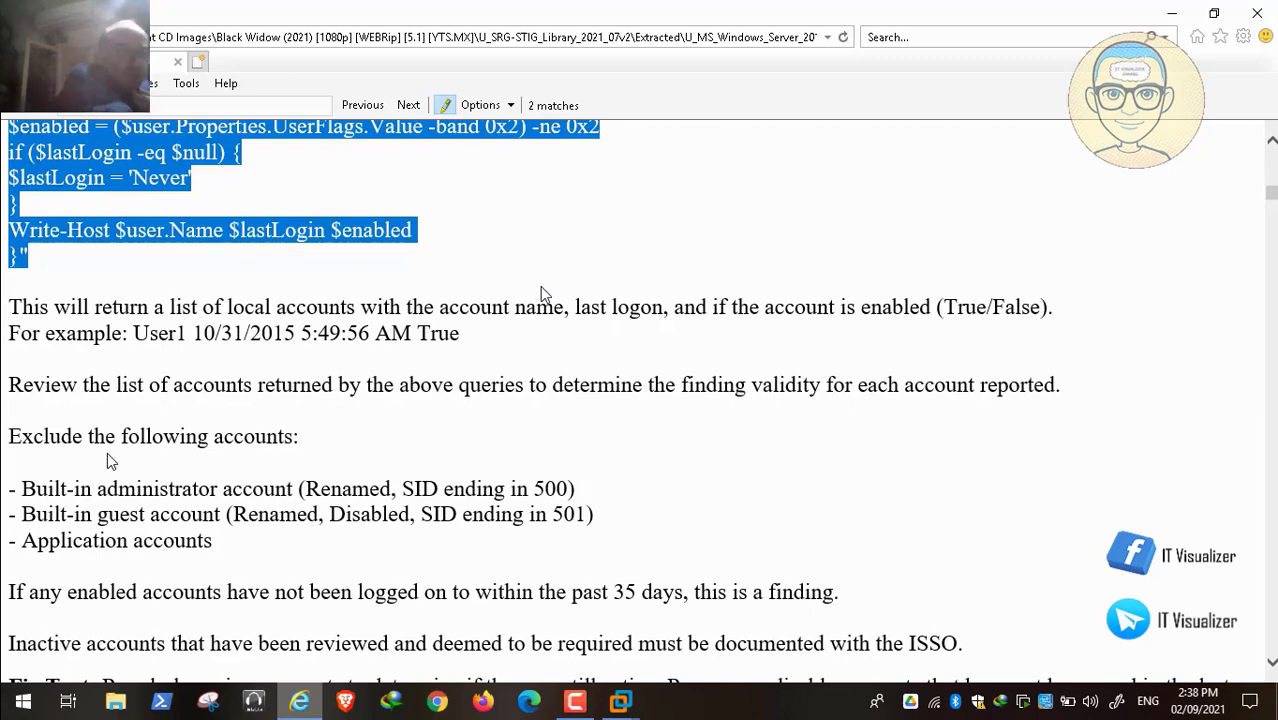
scroll(540, 295, down, 3)
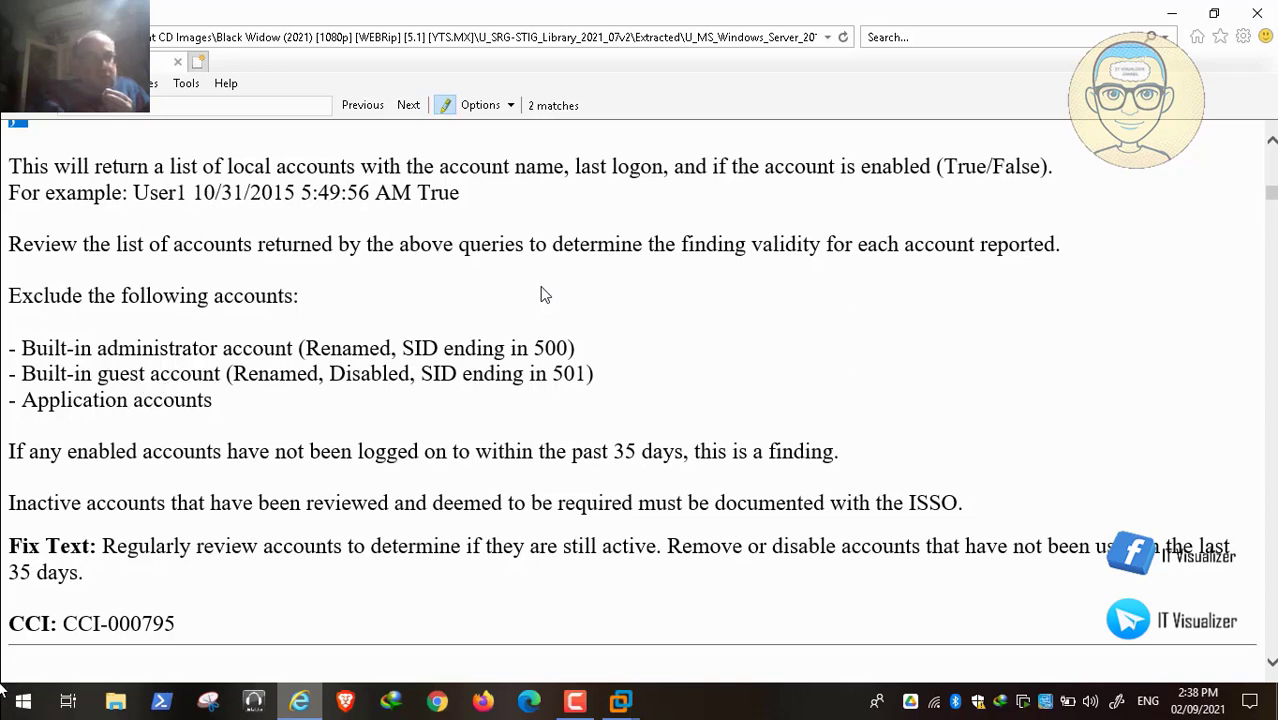
mouse_move(12, 709)
click(15, 680)
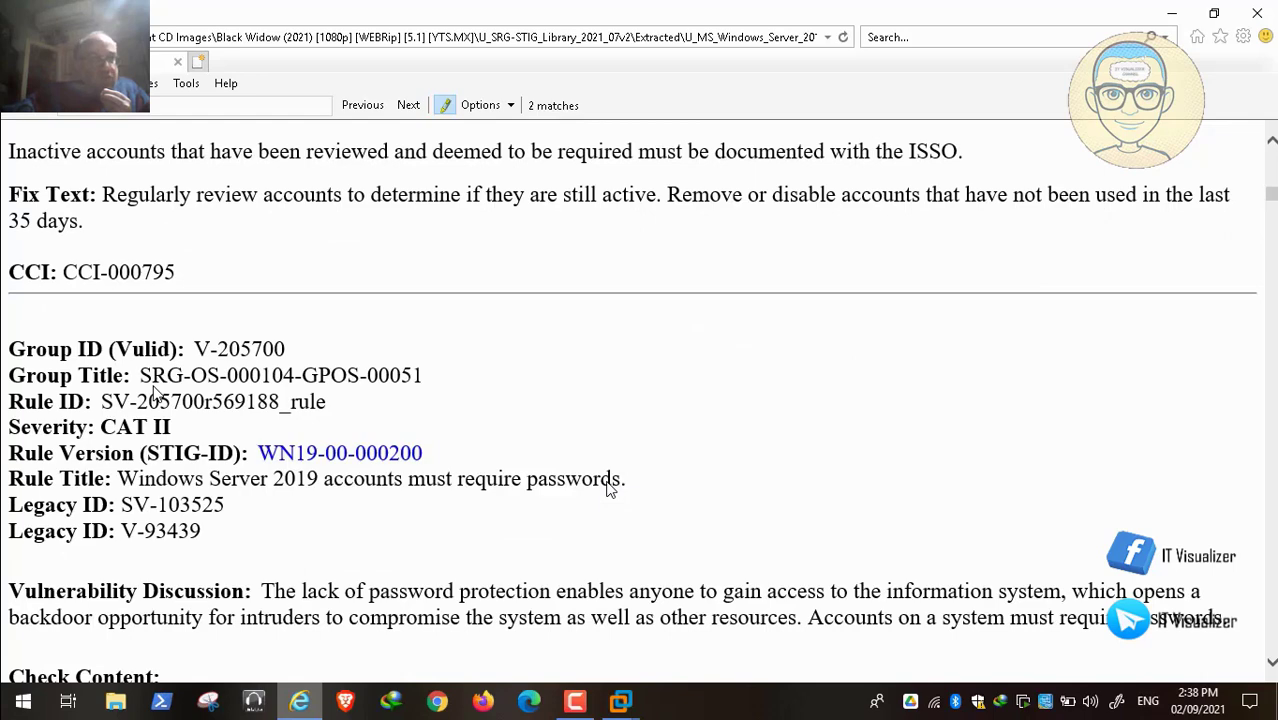
mouse_move(621, 701)
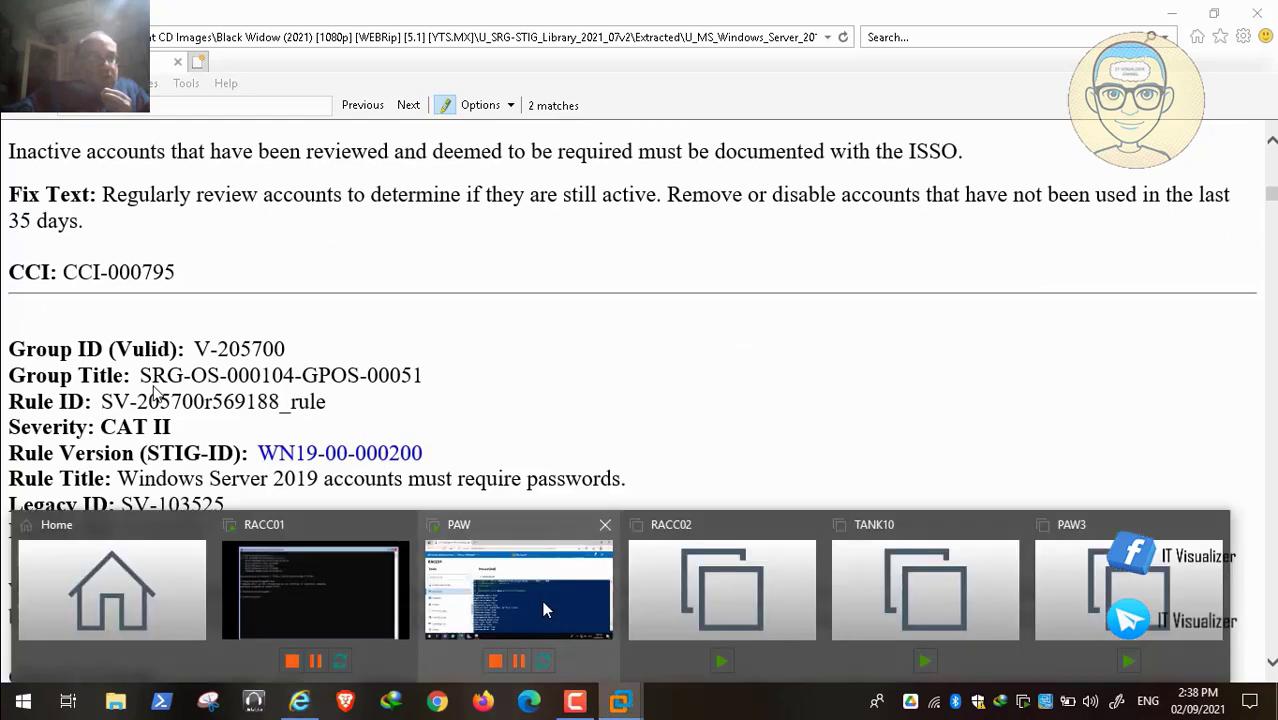
click(545, 608)
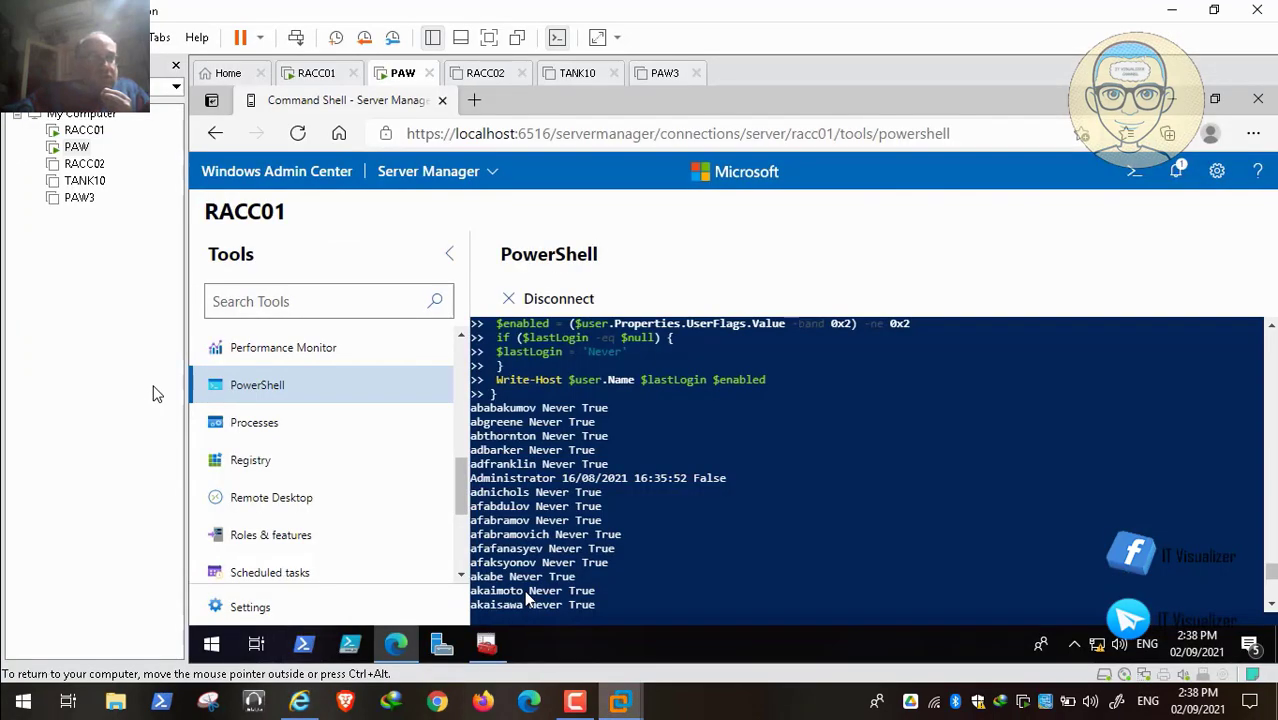
click(305, 703)
scroll(335, 608, down, 1)
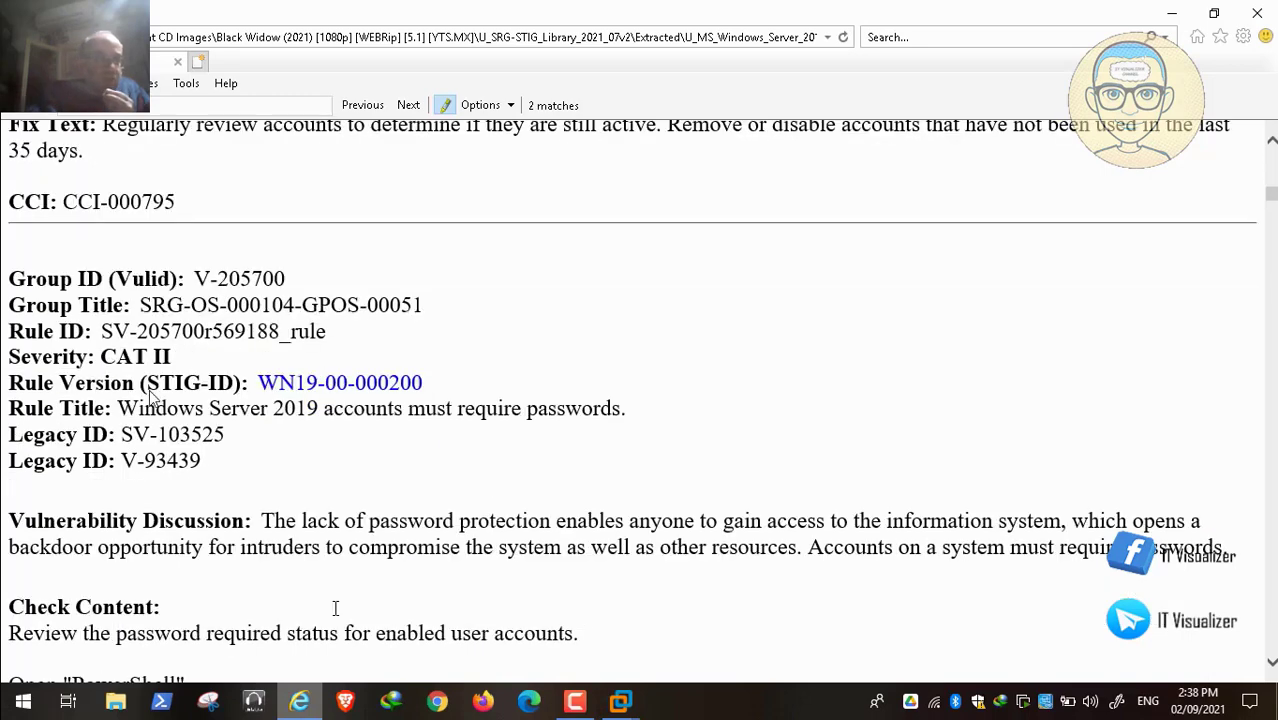
mouse_move(60, 678)
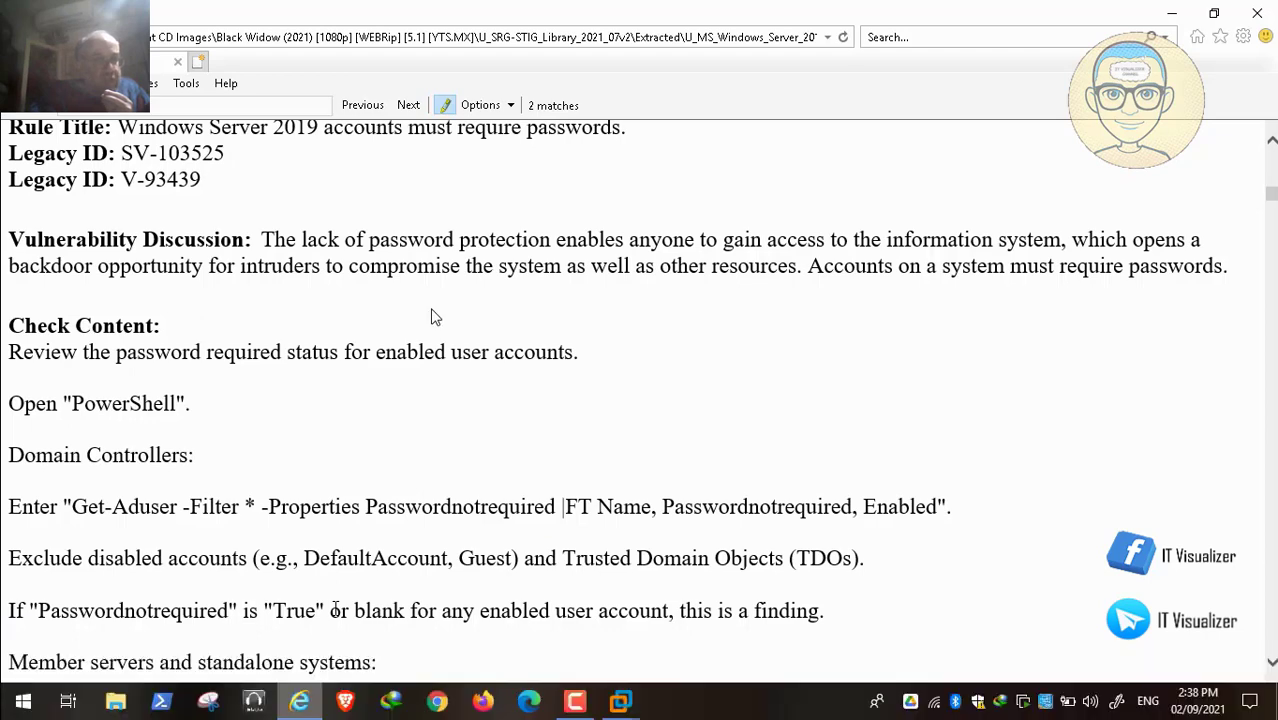
double_click(435, 313)
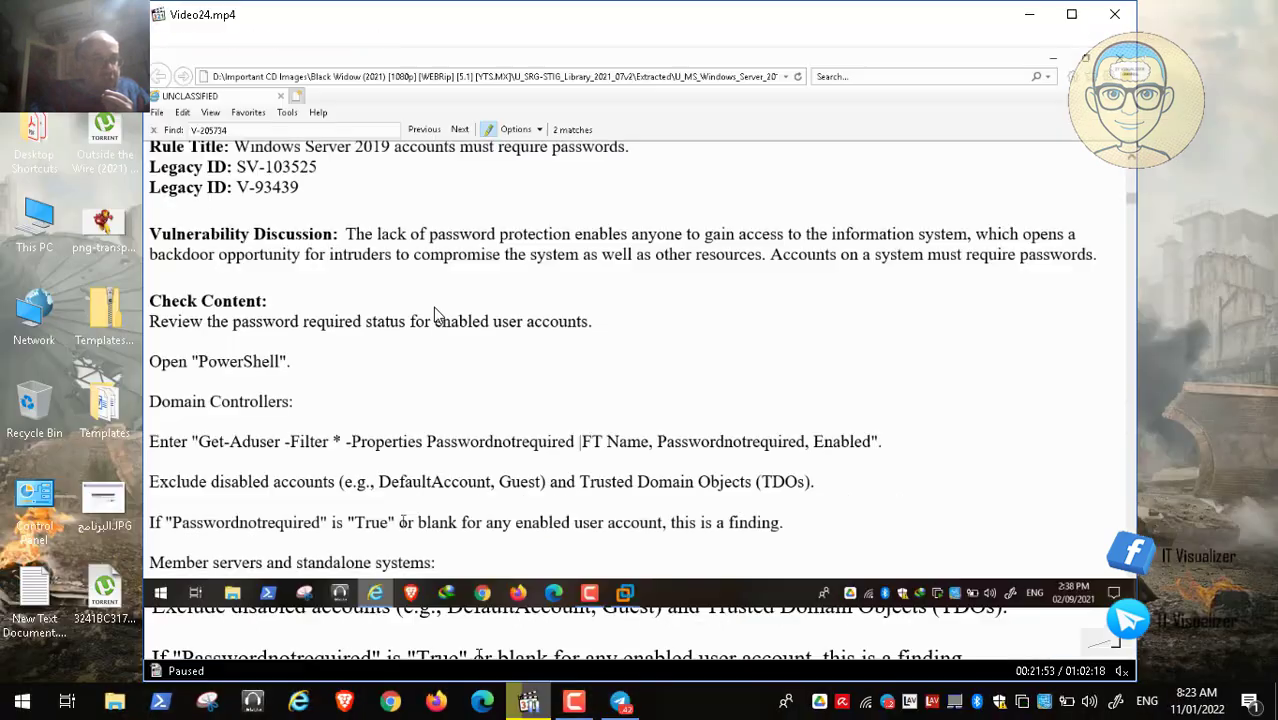
click(573, 705)
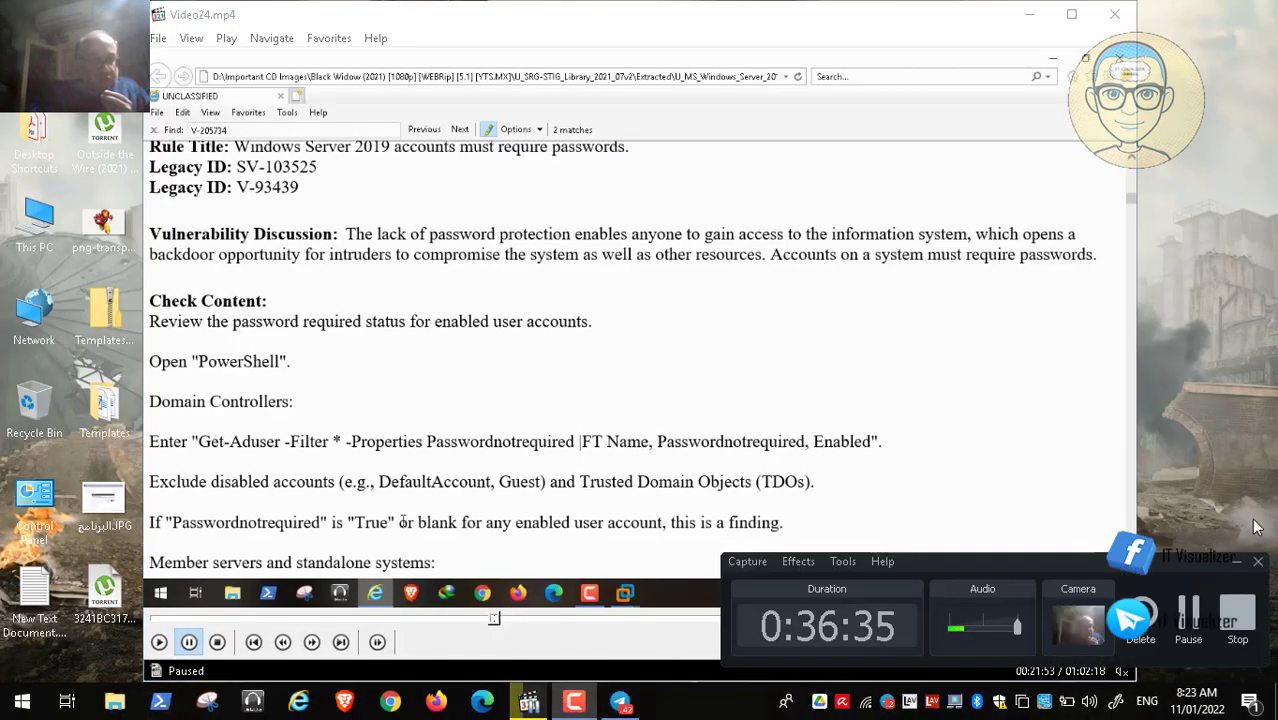
click(1245, 560)
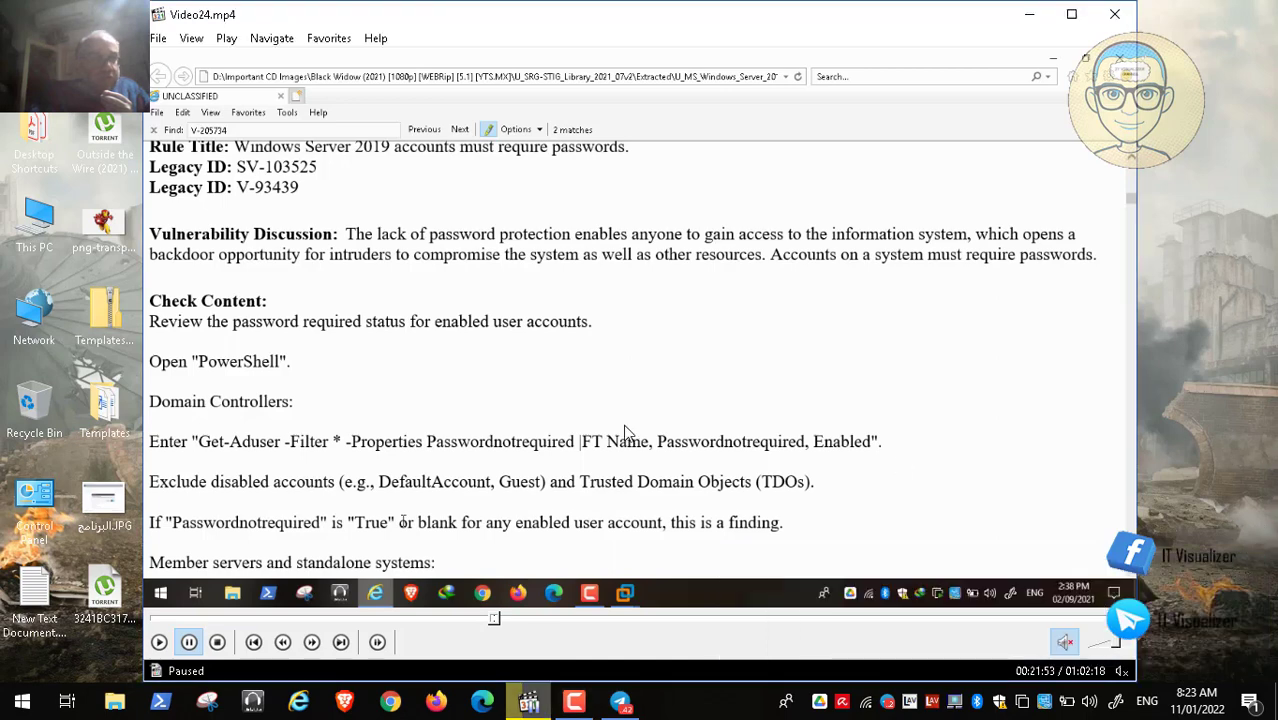
double_click(430, 420)
click(14, 688)
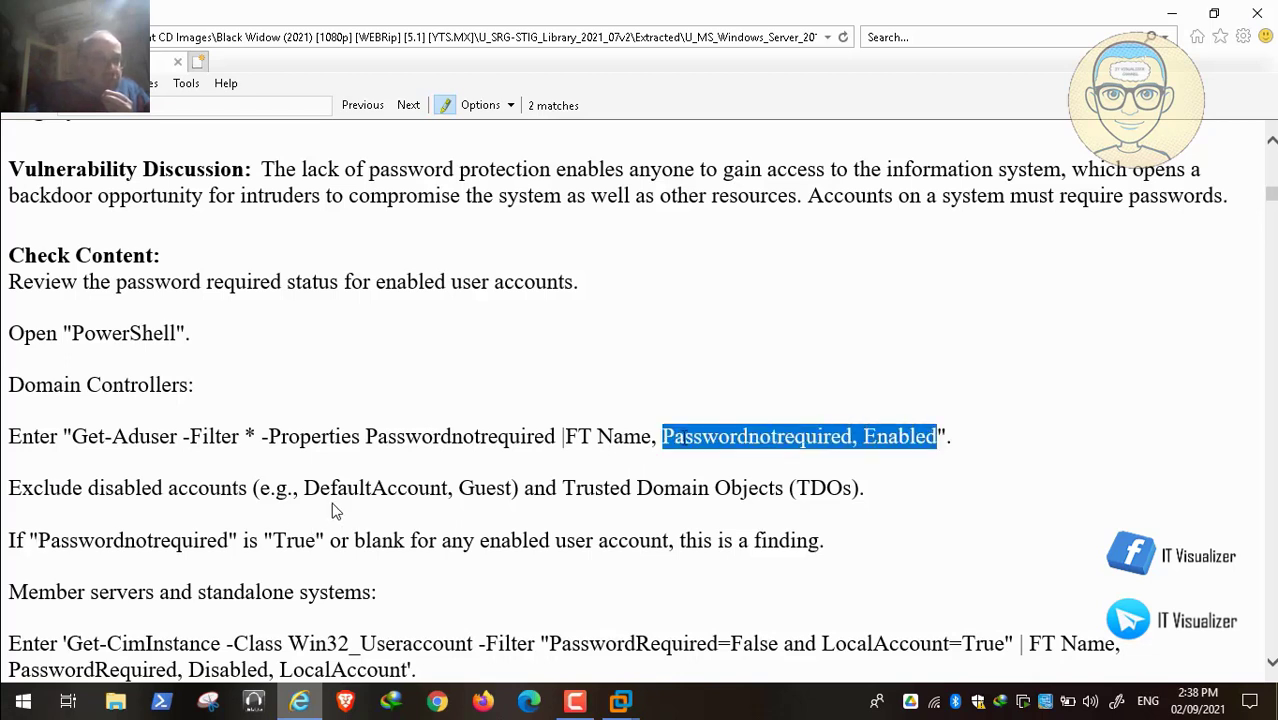
Copy the domain-controller Get-Aduser Passwordnotrequired command from the STIG rule and read on through the member-server check and fix text
right_click(161, 437)
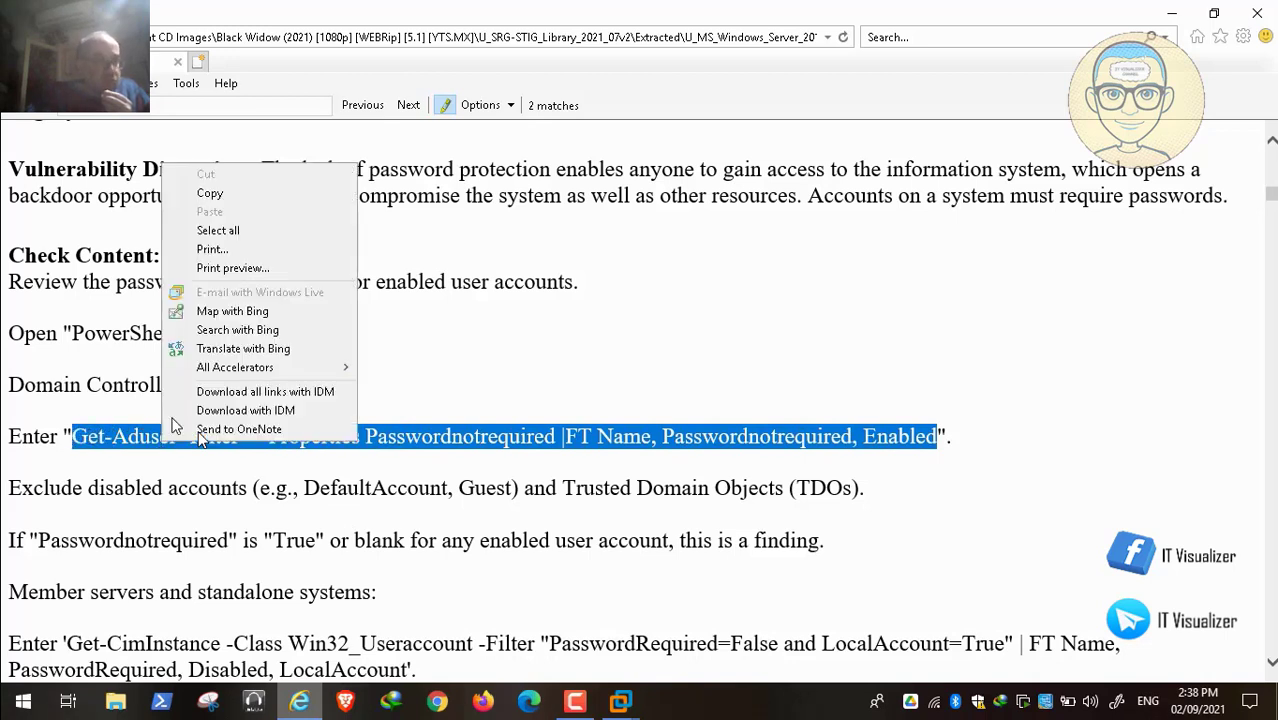
click(260, 195)
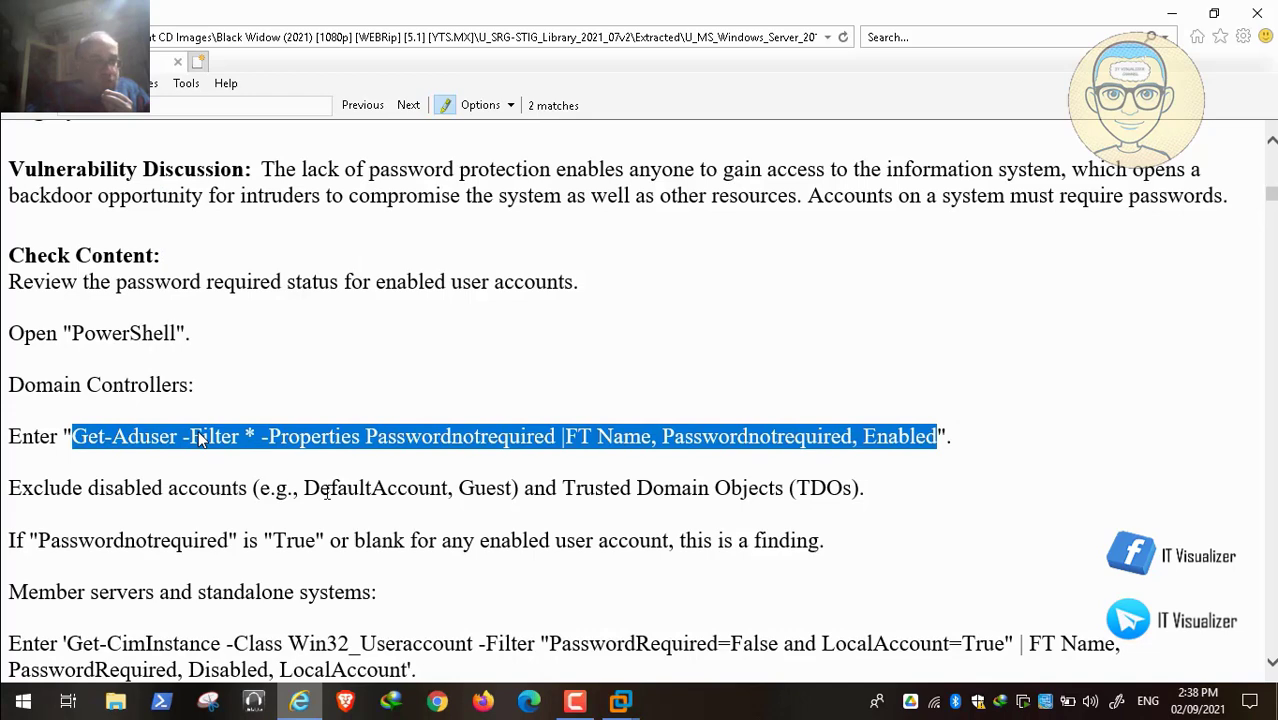
scroll(530, 543, down, 4)
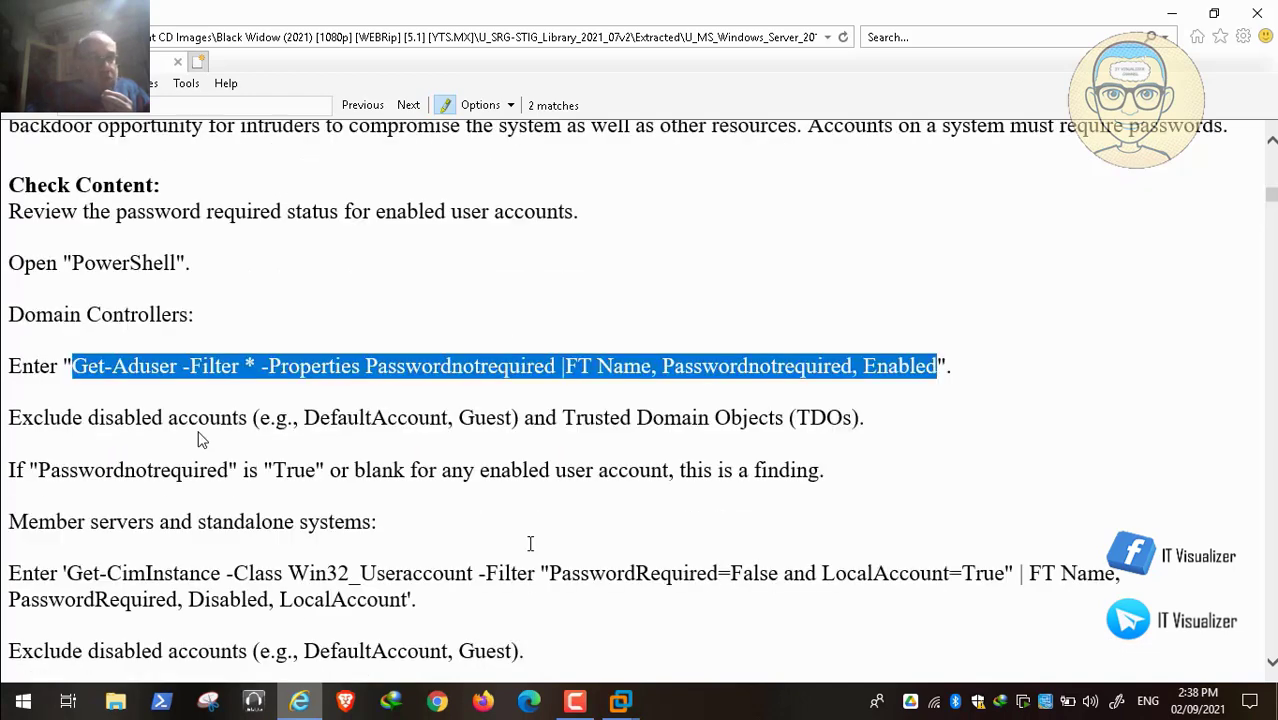
scroll(530, 543, down, 1)
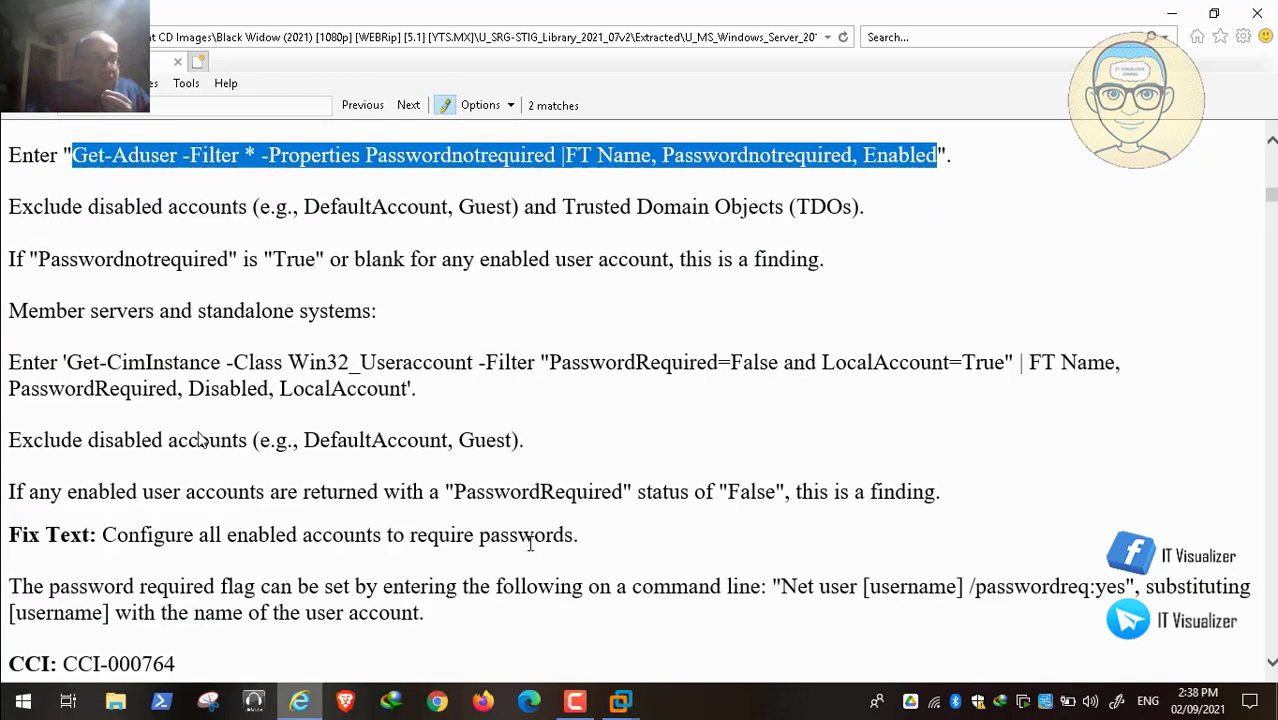
Switch to the PAW virtual machine and run the copied "Get-Aduser -Filter * -Properties Passwordnotrequired |FT Name, Passwordnotrequired, Enabled" in the RACC01 PowerShell session
click(620, 702)
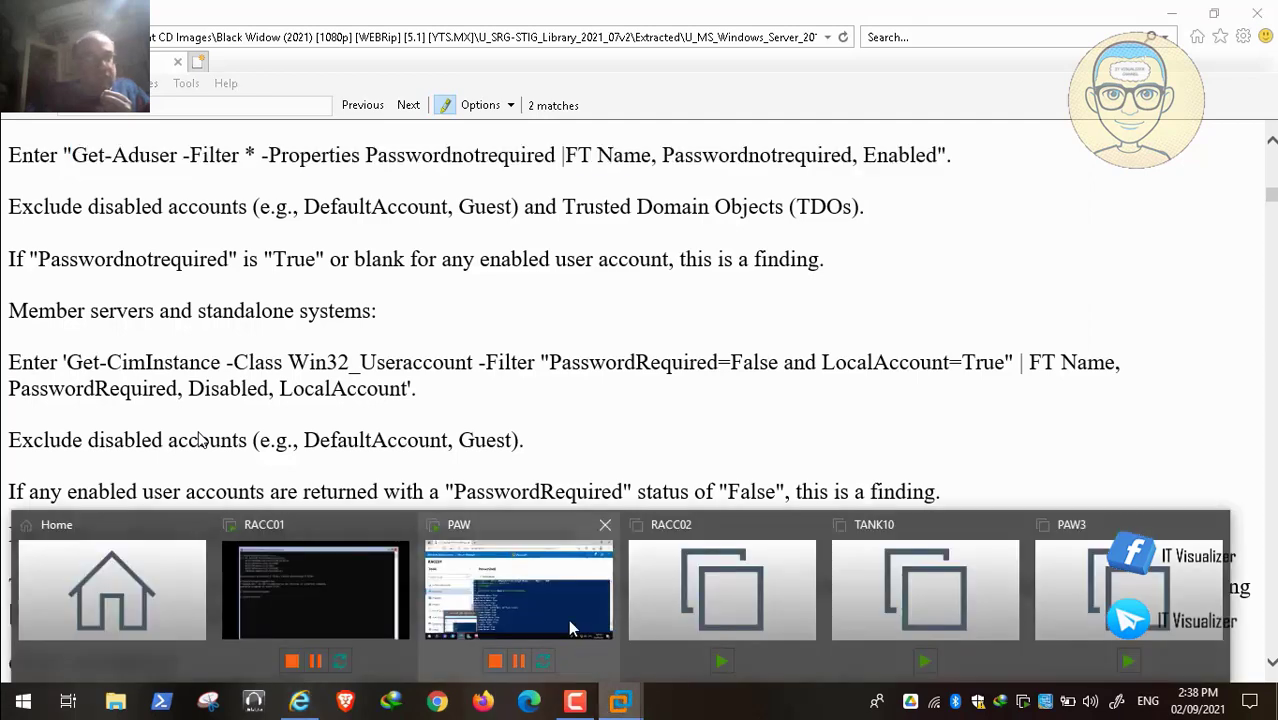
click(529, 589)
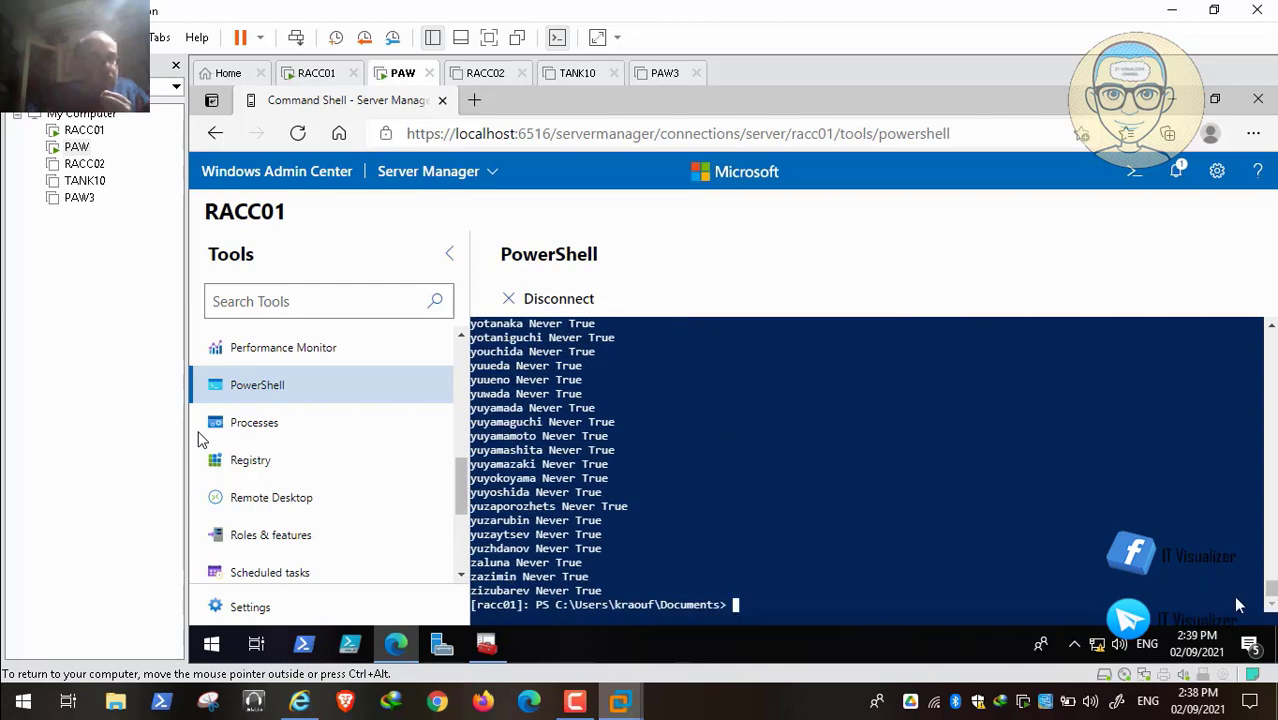
right_click(732, 594)
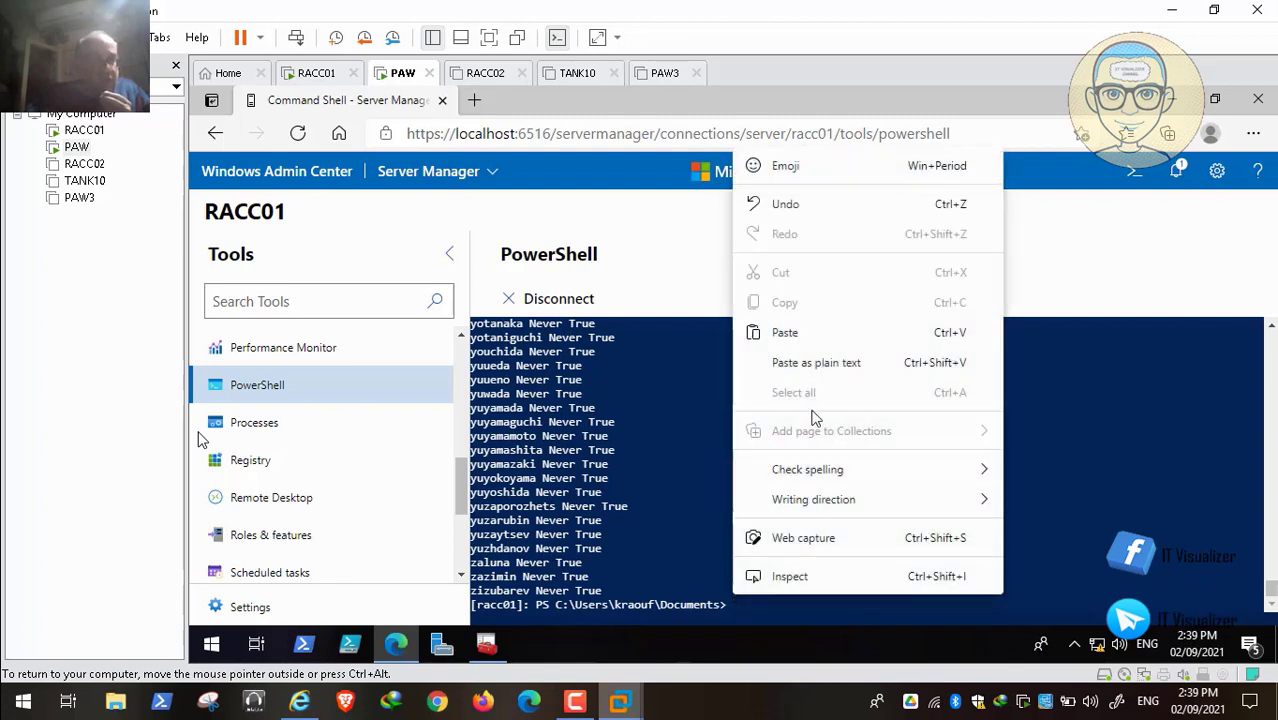
click(811, 333)
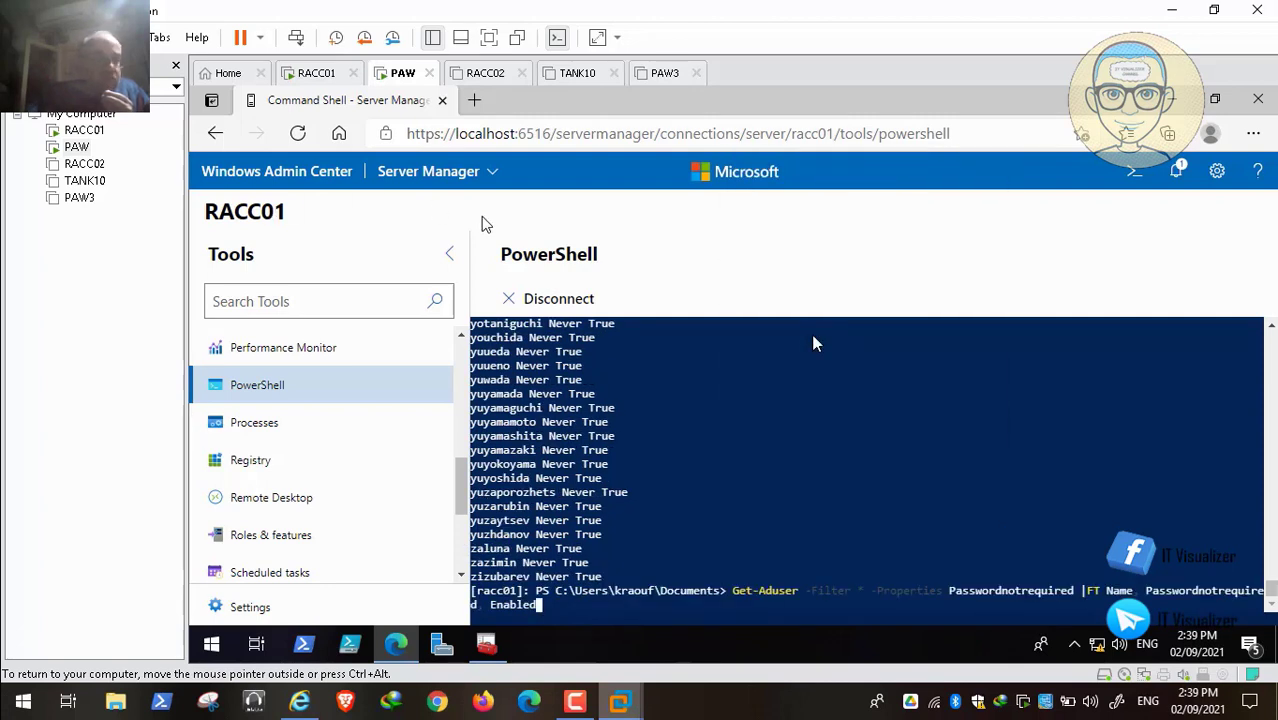
key(Return)
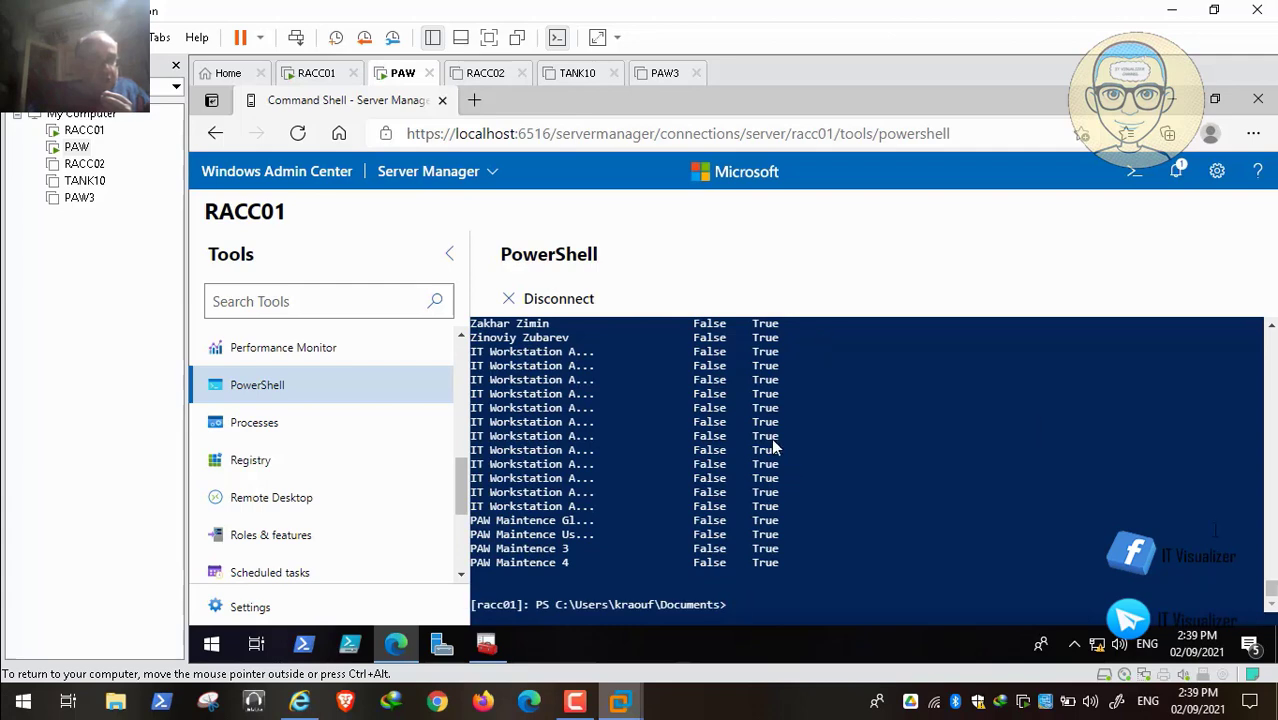
Find the beginning of the password-required listing and examine the Passwordnotrequired and Enabled values of the Guest account
key(ctrl+v)
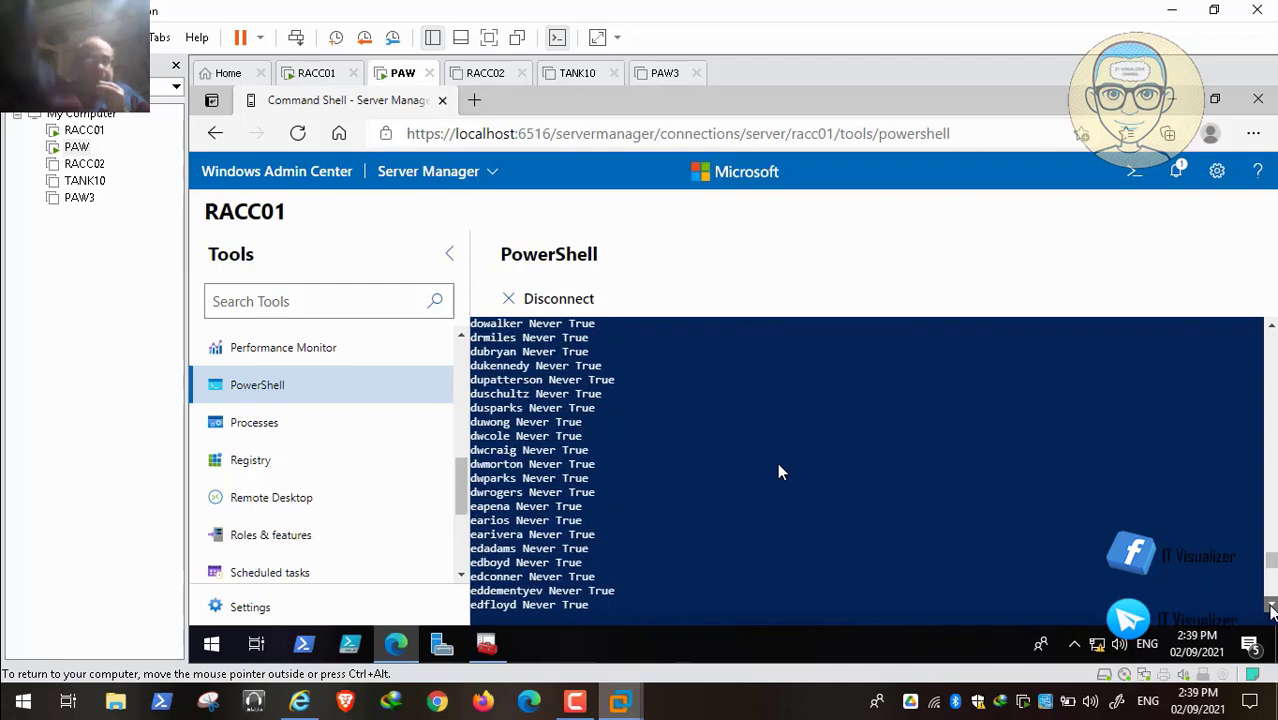
click(1270, 325)
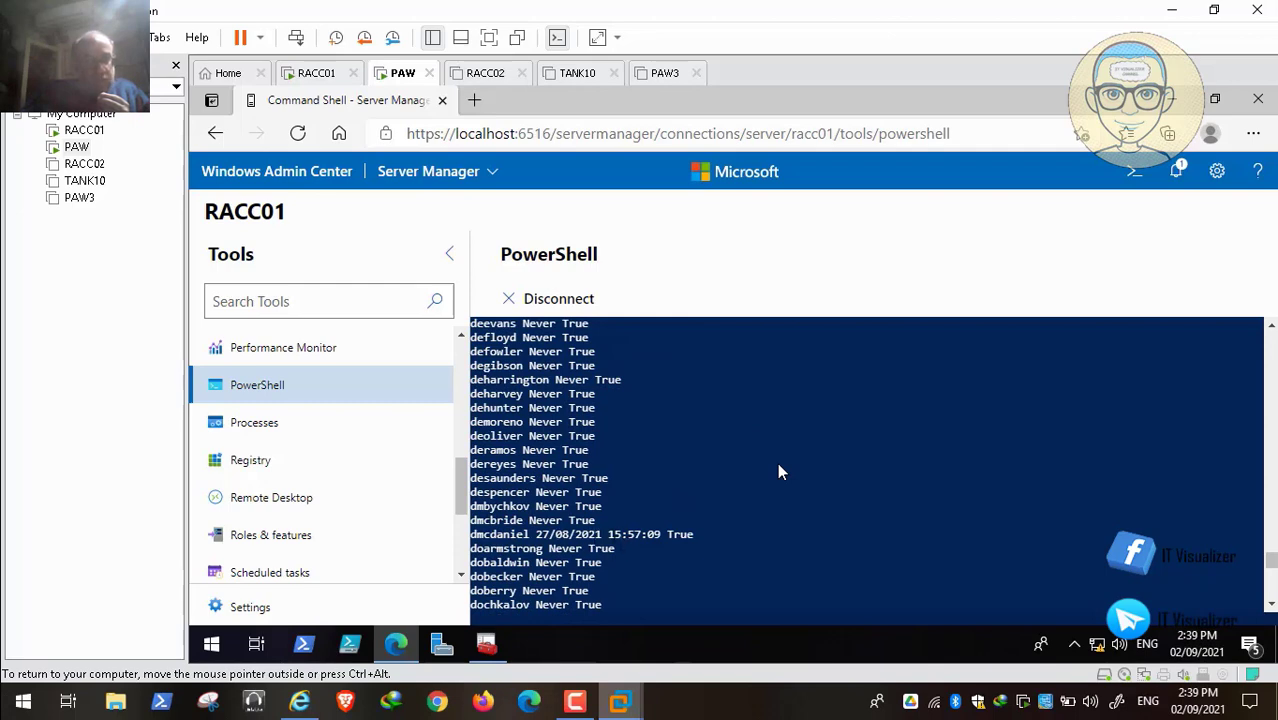
drag(1271, 560, 1271, 577)
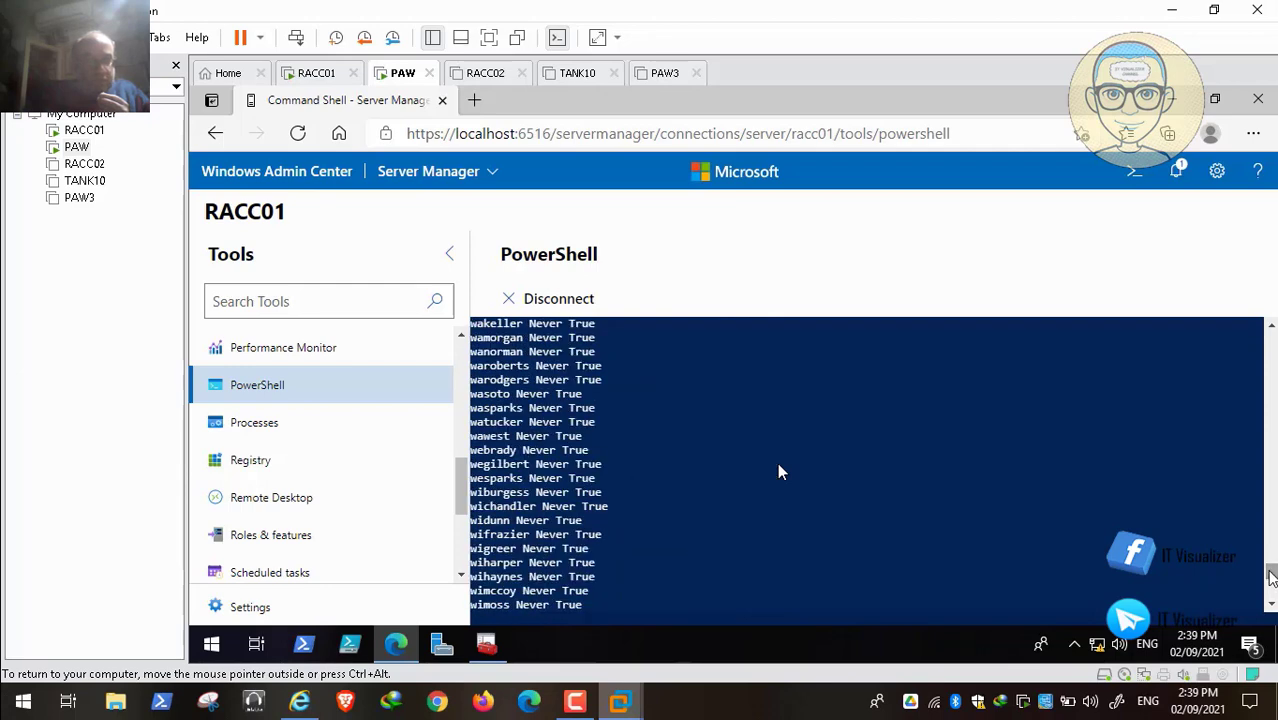
click(1271, 604)
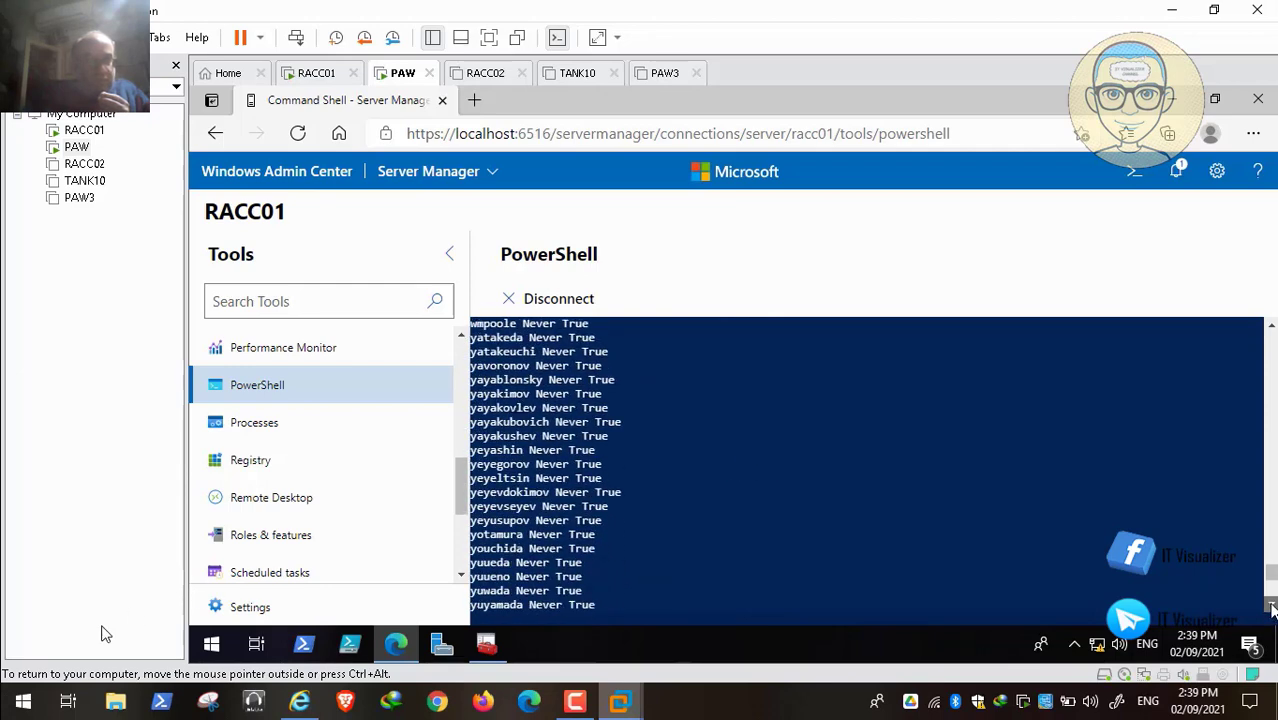
mouse_move(44, 670)
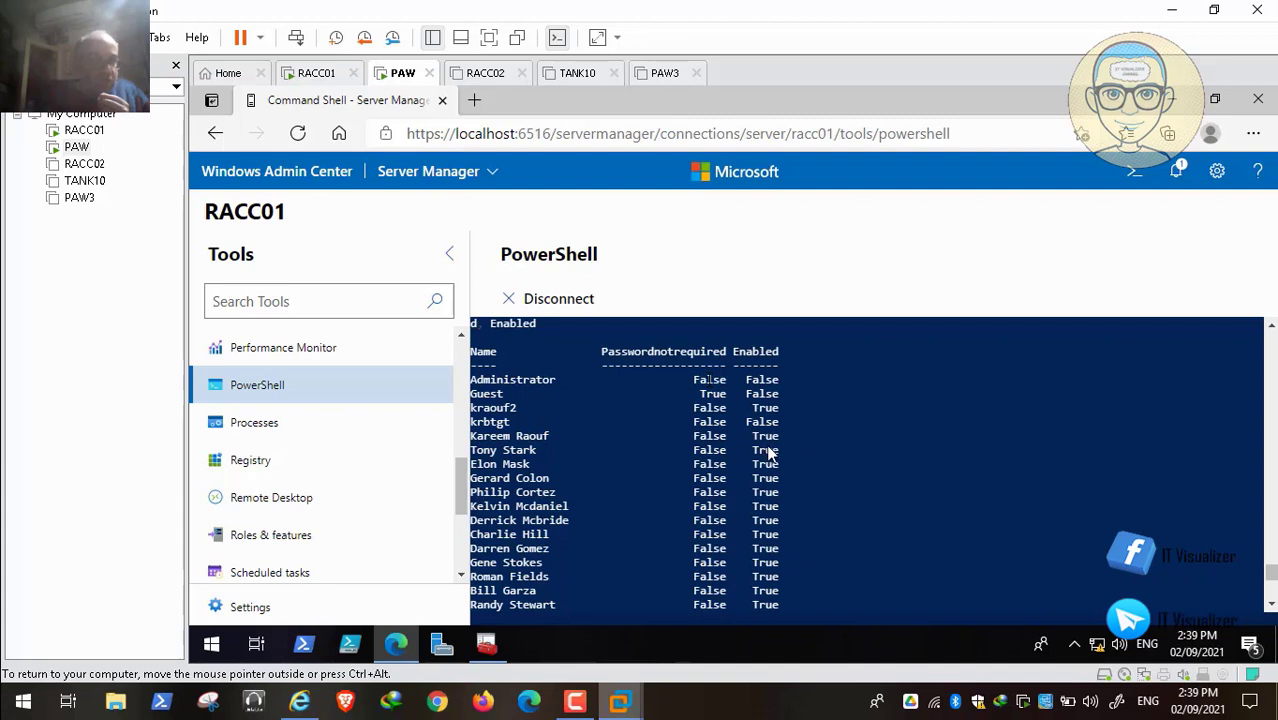
mouse_move(330, 700)
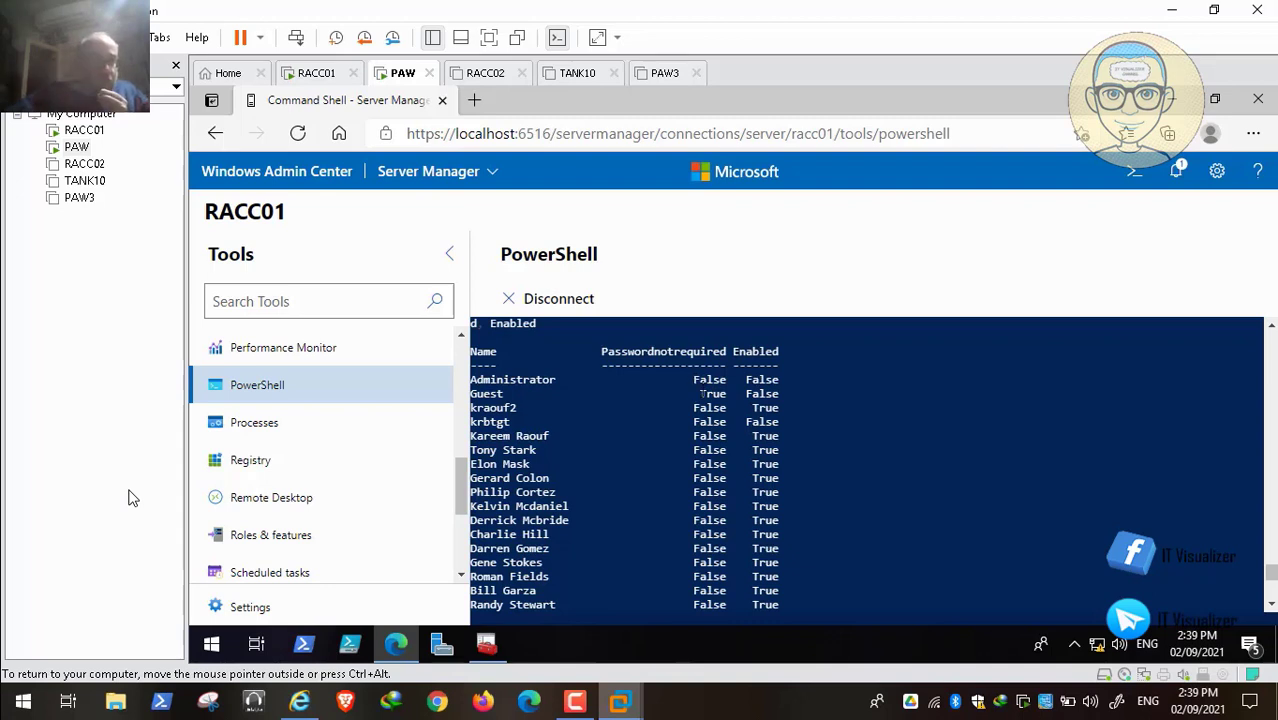
drag(699, 393, 726, 394)
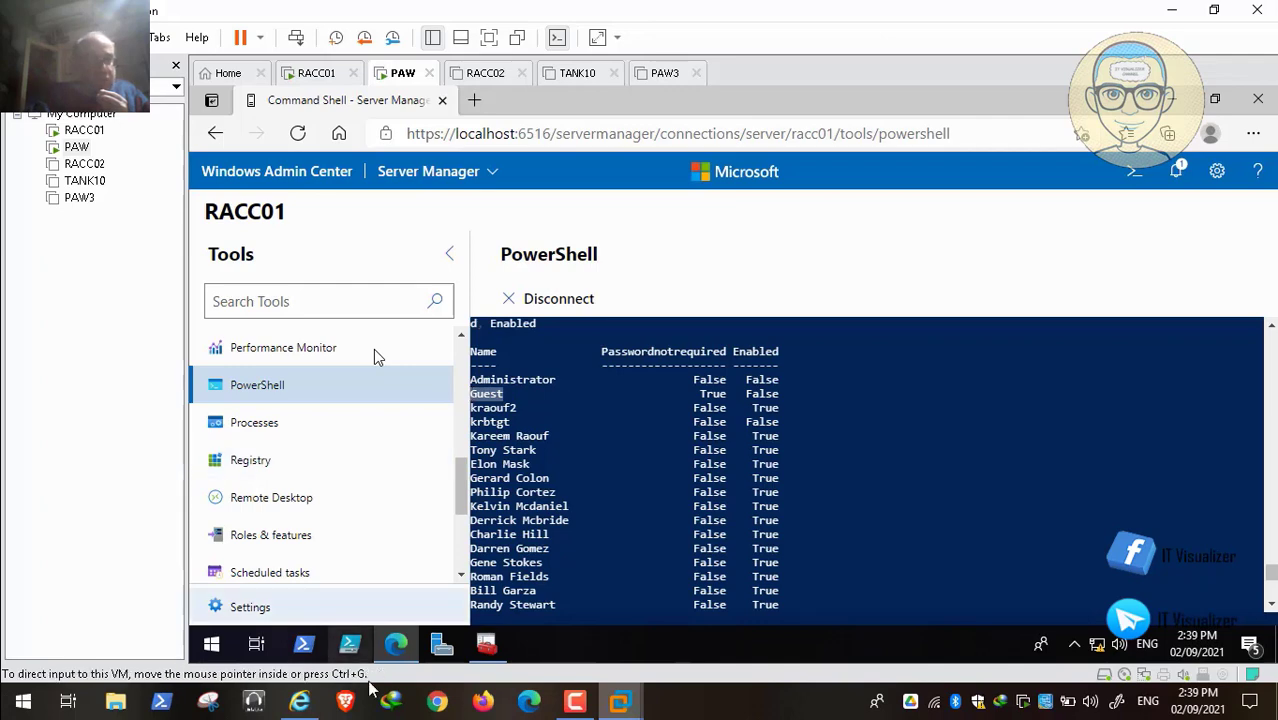
Check the STIG's exclusion of disabled accounts such as DefaultAccount and Guest, and review the remaining account listing on RACC01 to its end
click(300, 701)
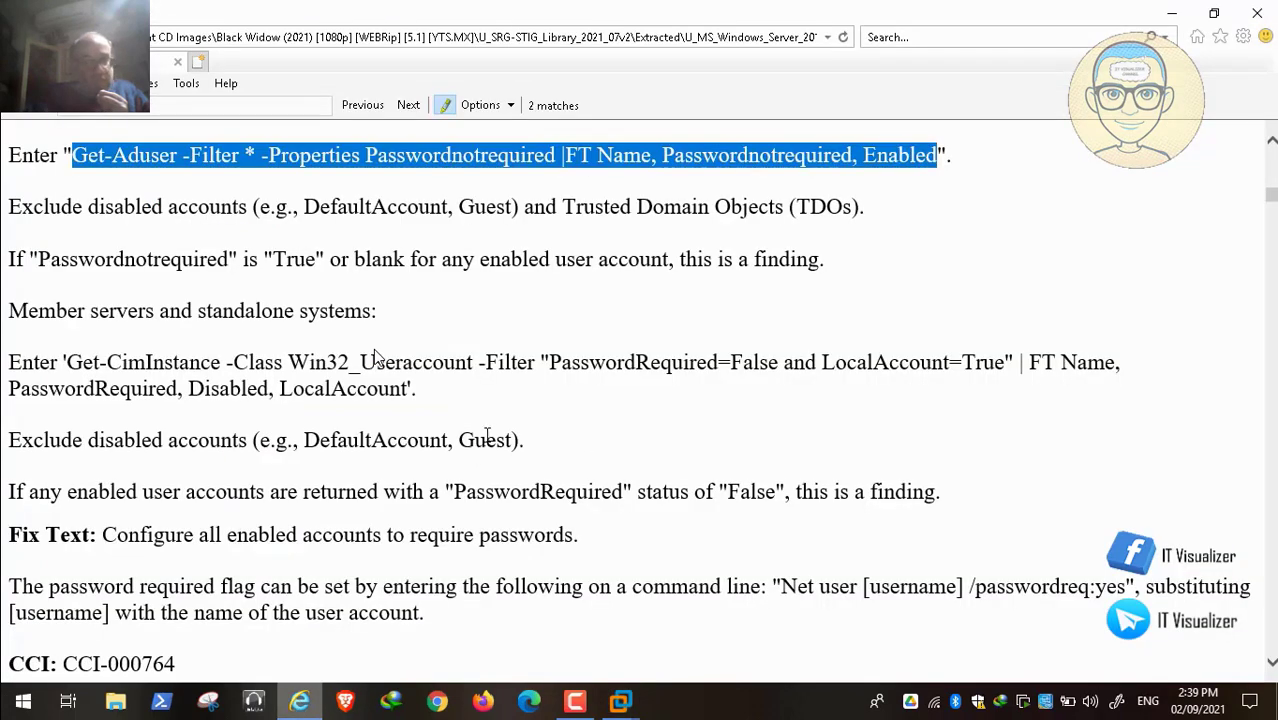
drag(523, 440, 73, 422)
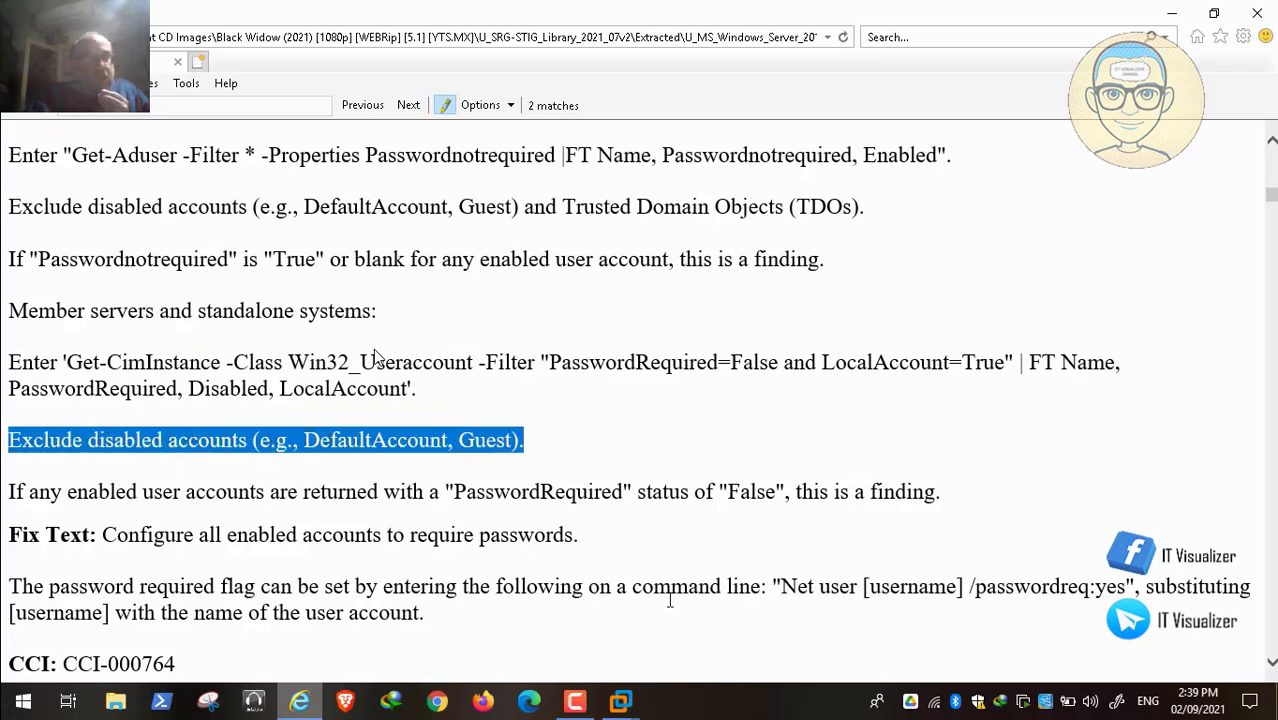
click(626, 702)
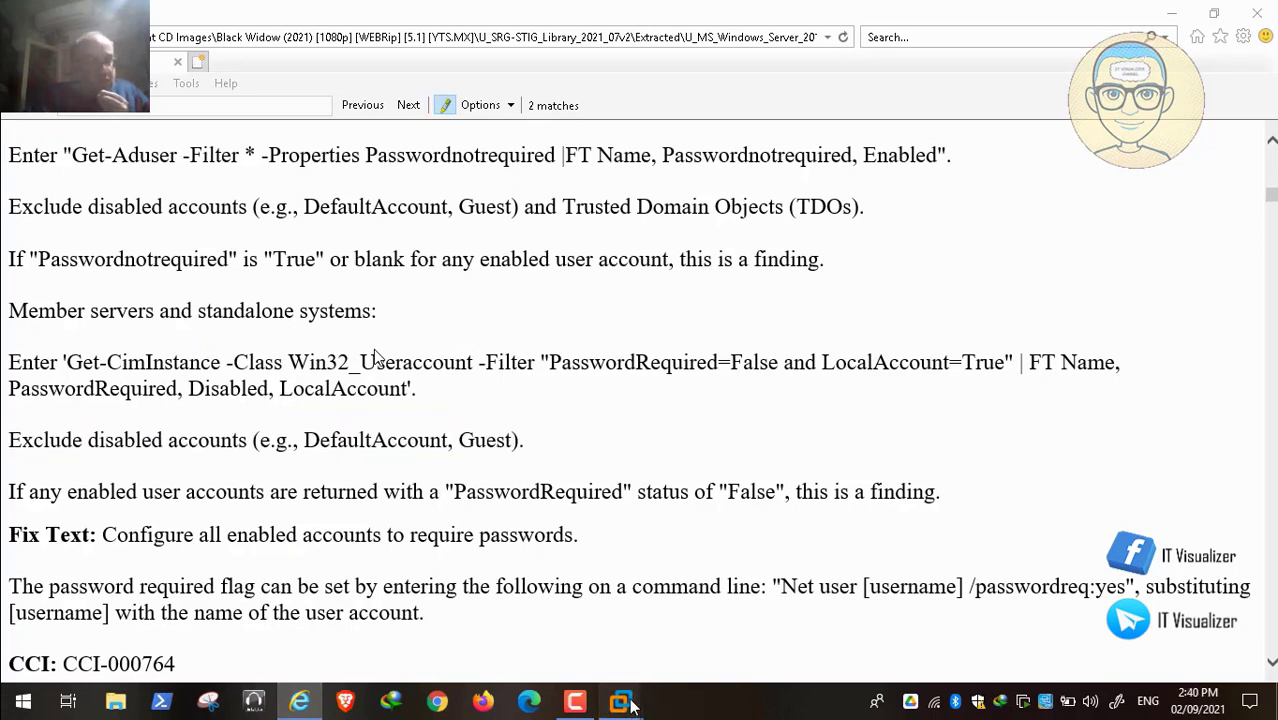
click(565, 592)
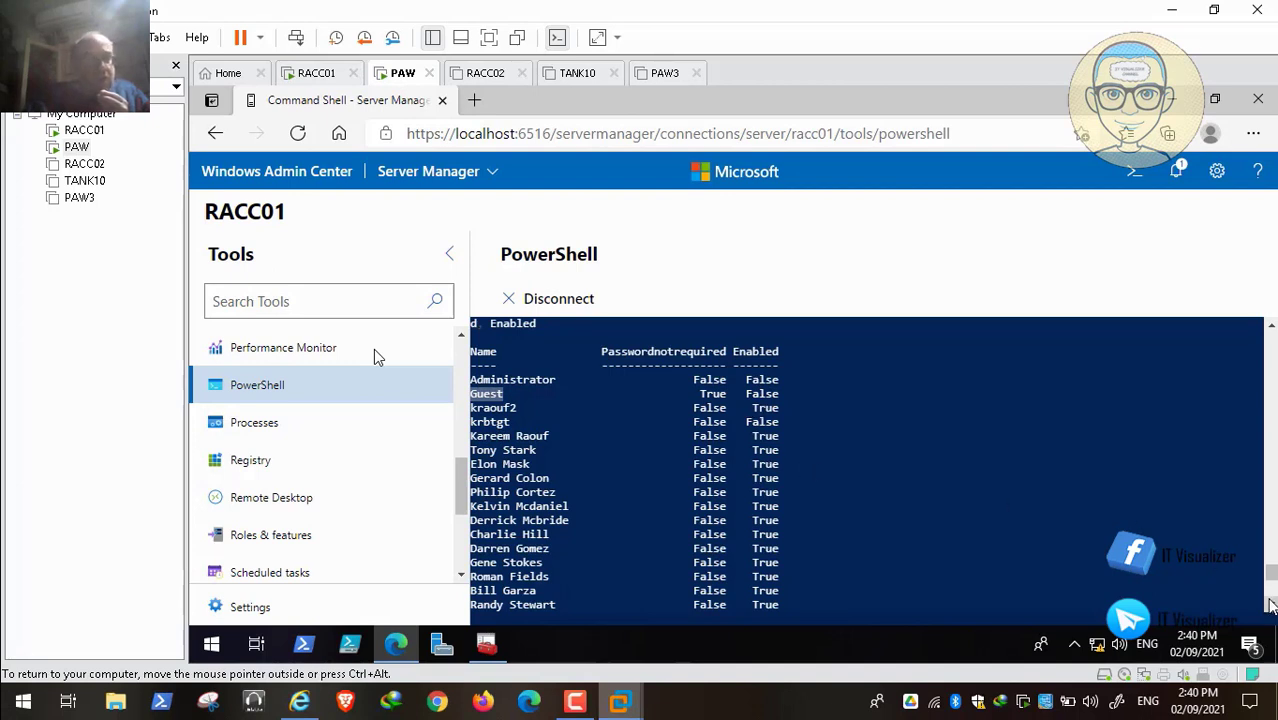
click(1271, 604)
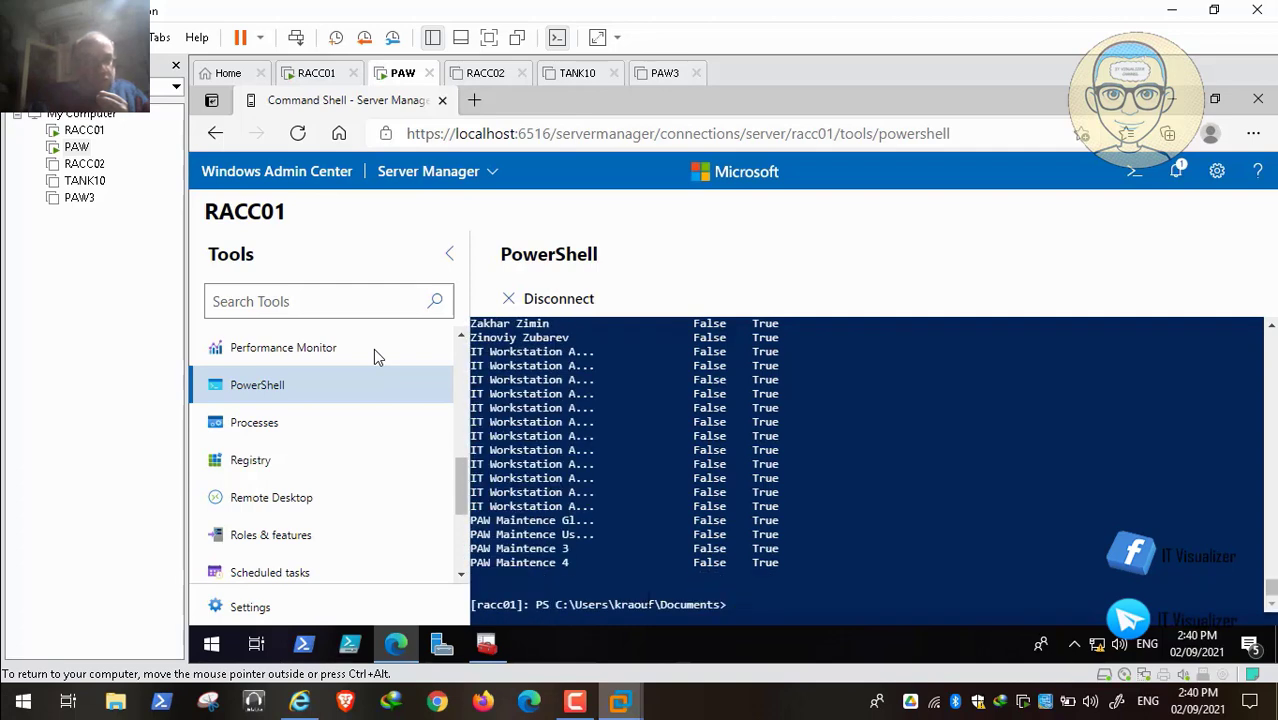
Copy the member-server Get-CimInstance Win32_Useraccount command from the STIG and paste it at the RACC01 PowerShell prompt
click(313, 703)
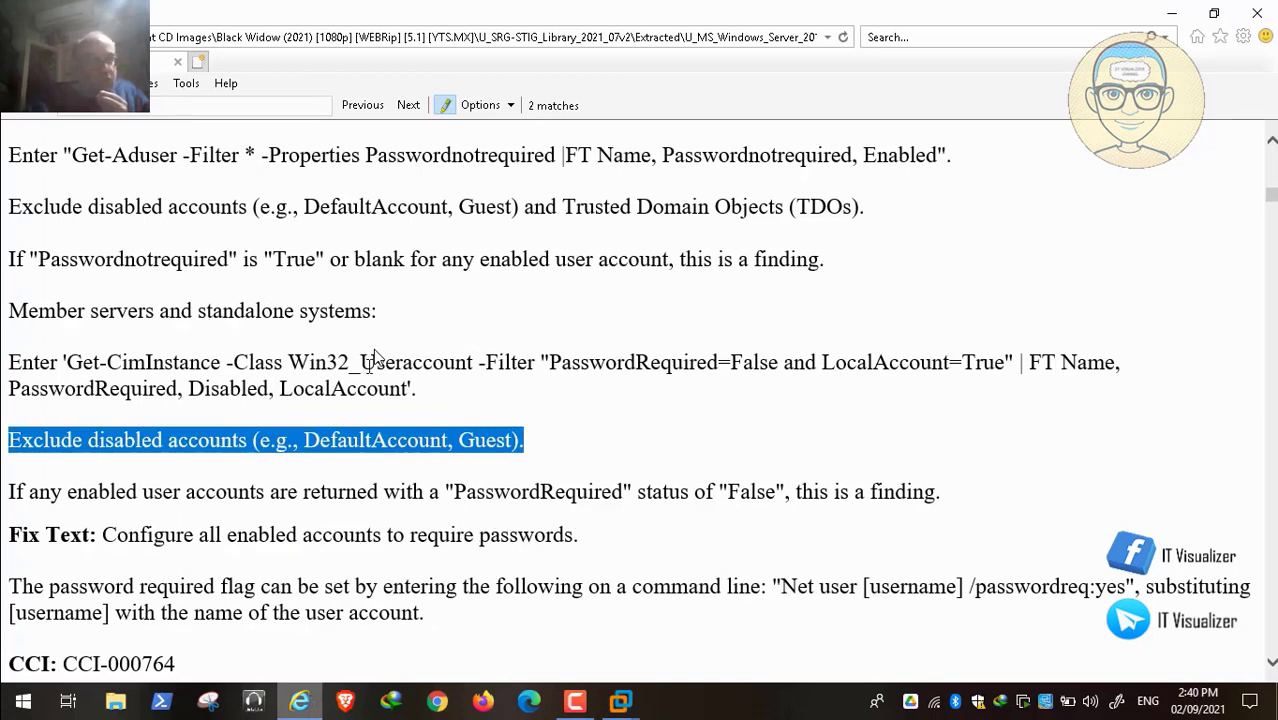
drag(407, 390, 72, 368)
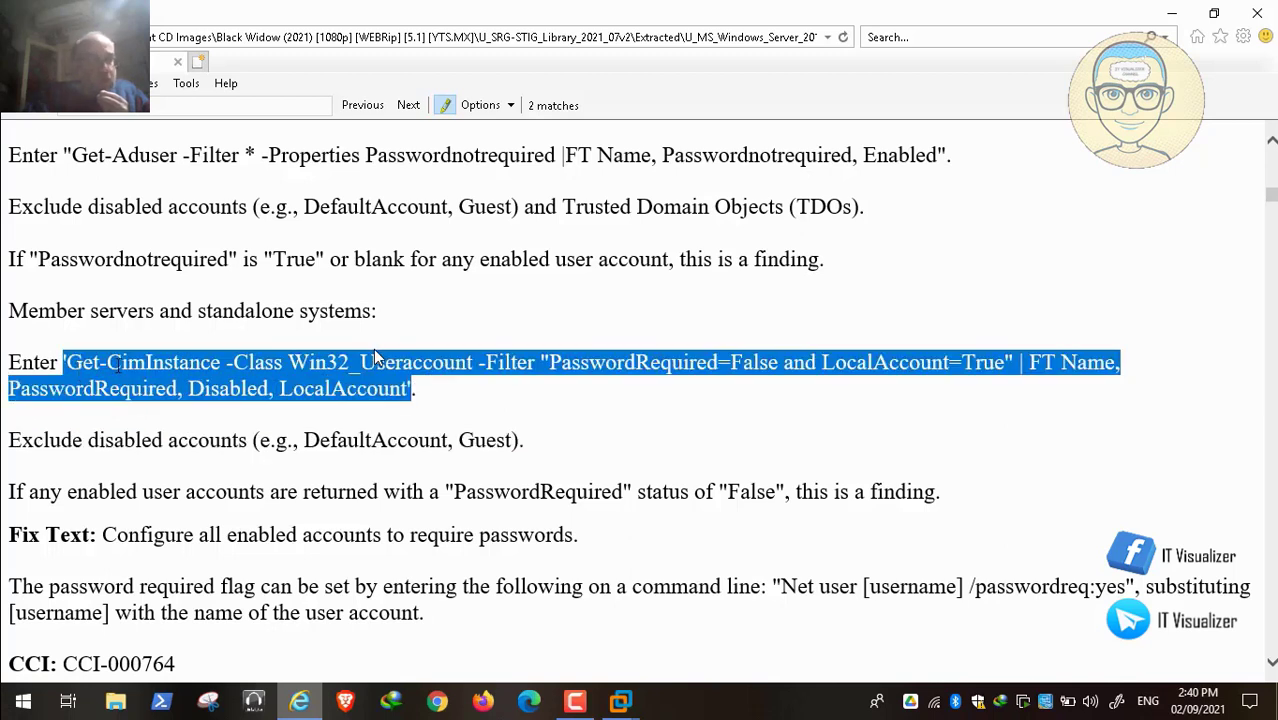
right_click(151, 366)
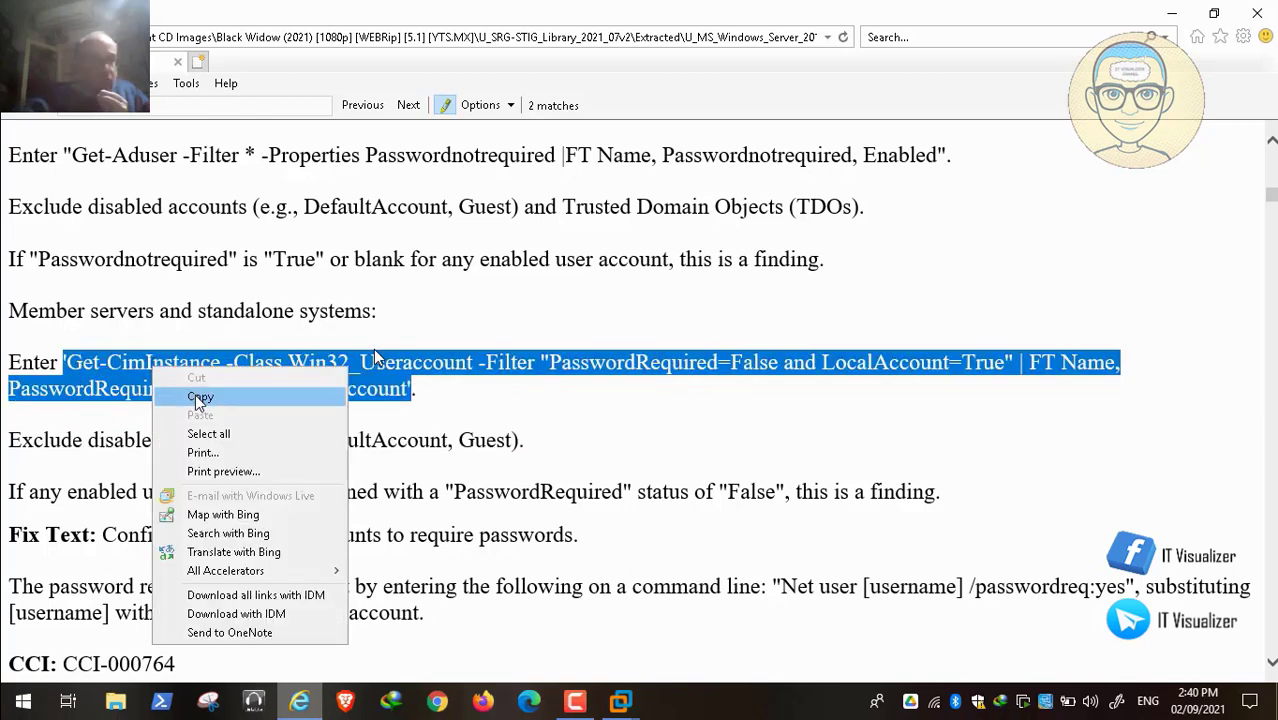
click(200, 399)
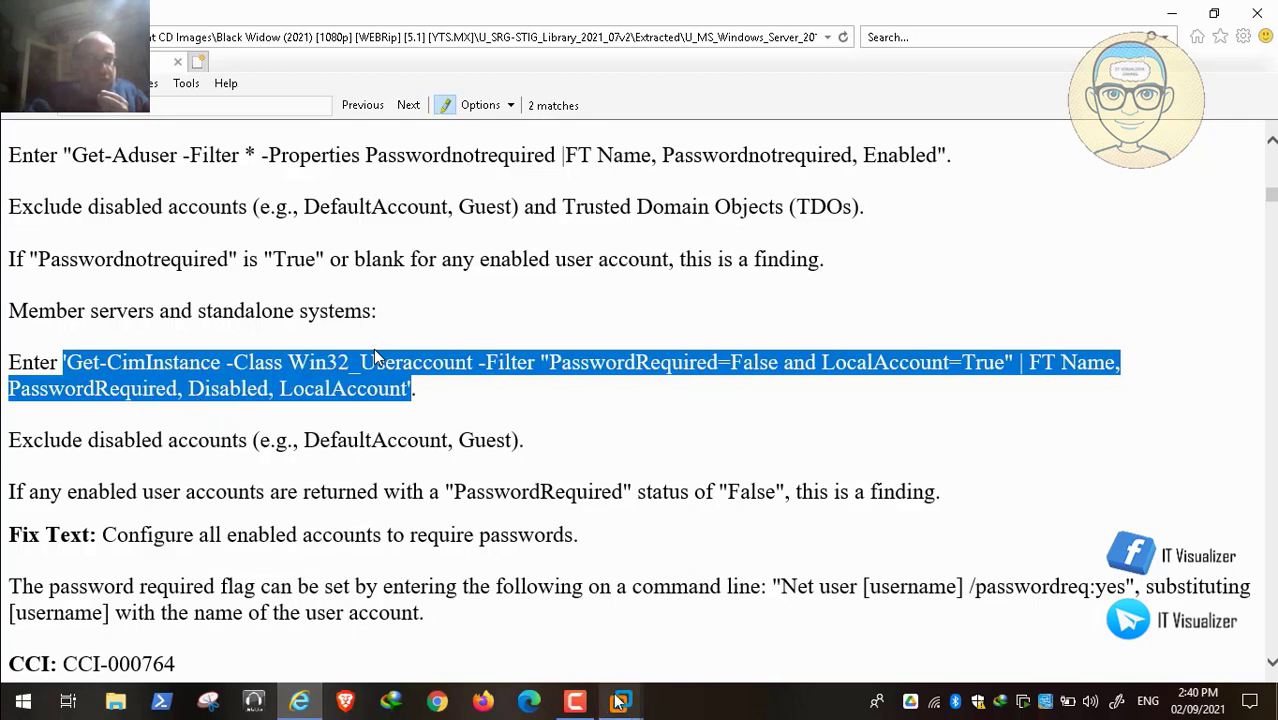
mouse_move(618, 703)
click(532, 592)
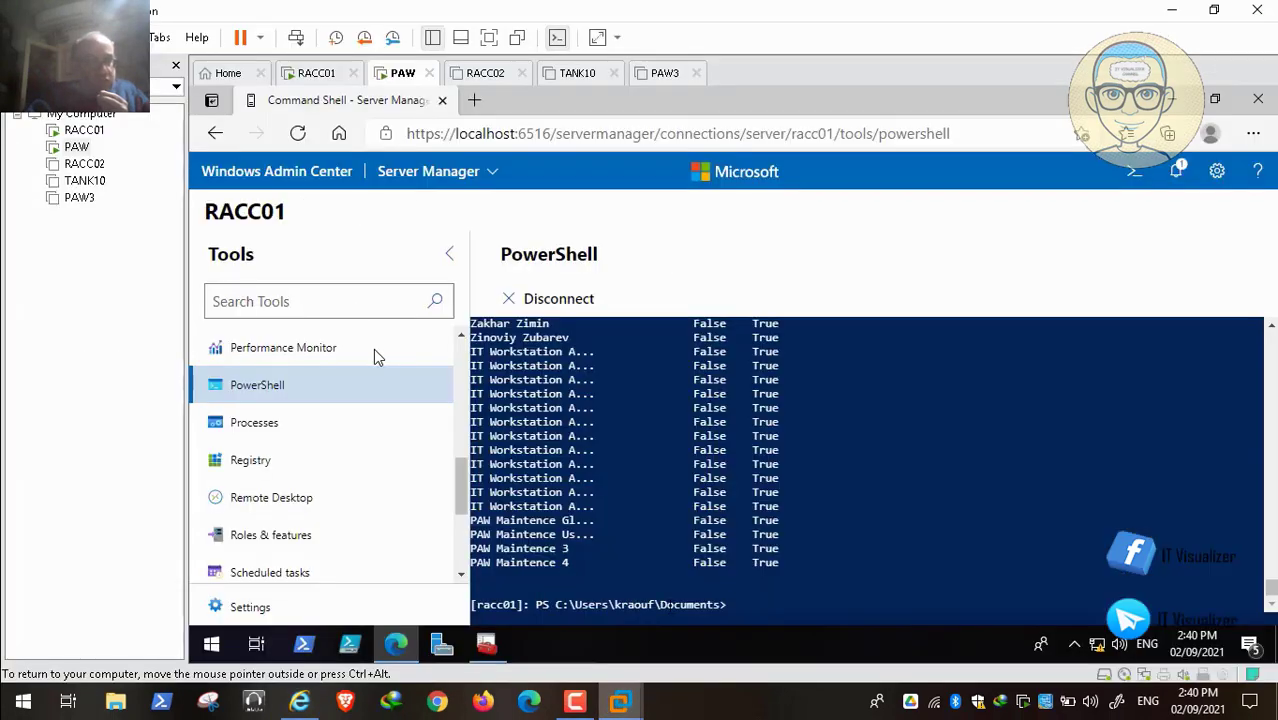
right_click(736, 602)
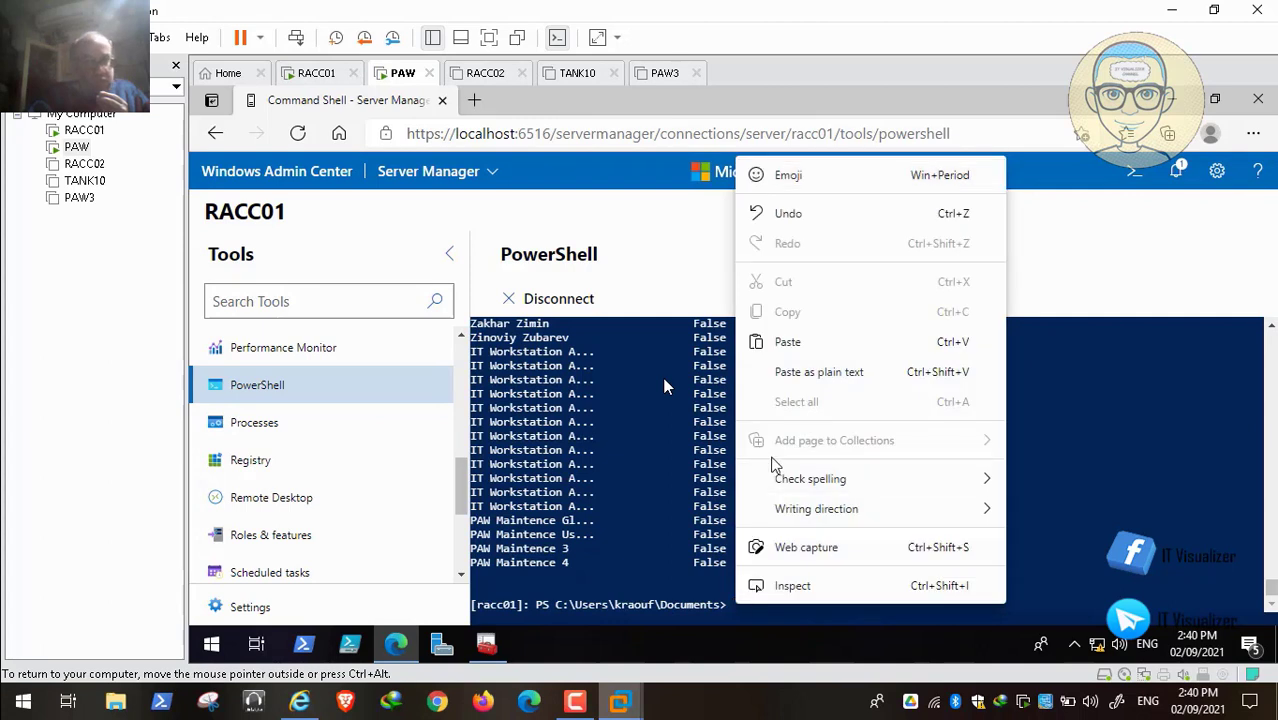
click(789, 344)
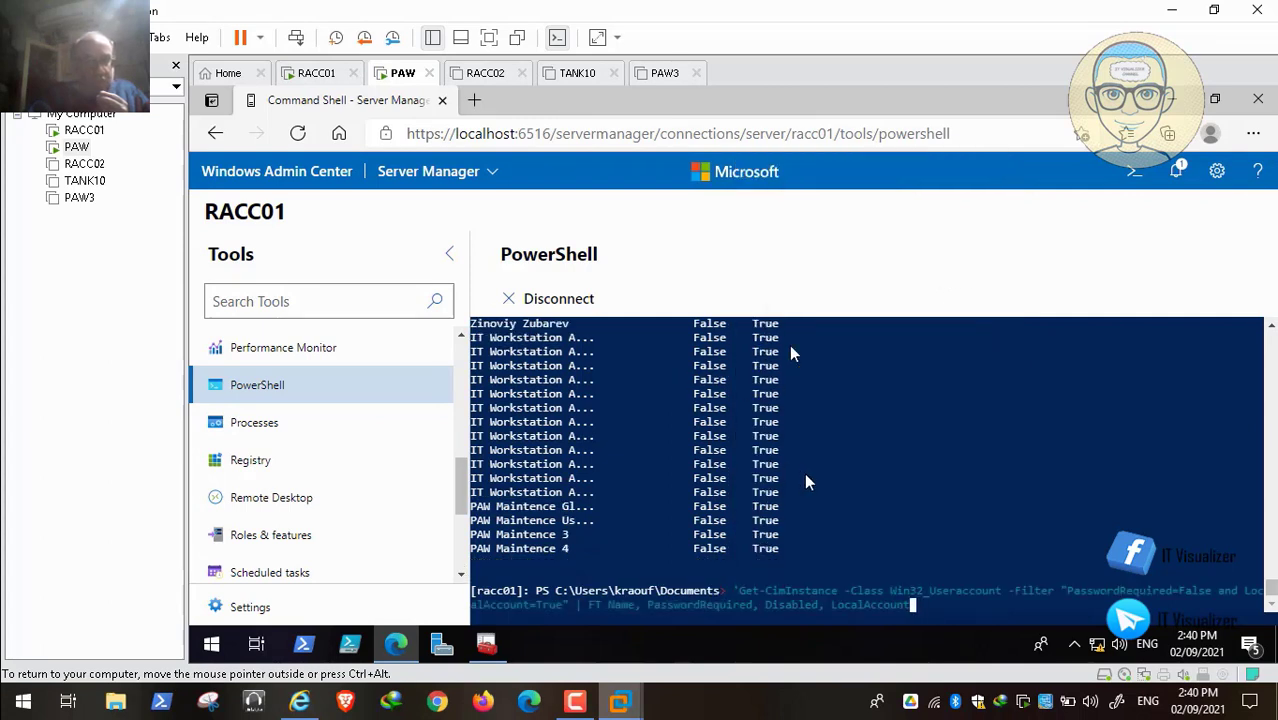
Remove the single quotation marks enclosing the pasted Get-CimInstance command, going back to its beginning for the opening one
key(Left)
key(Left)
key(Left)
key(Left)
key(Left)
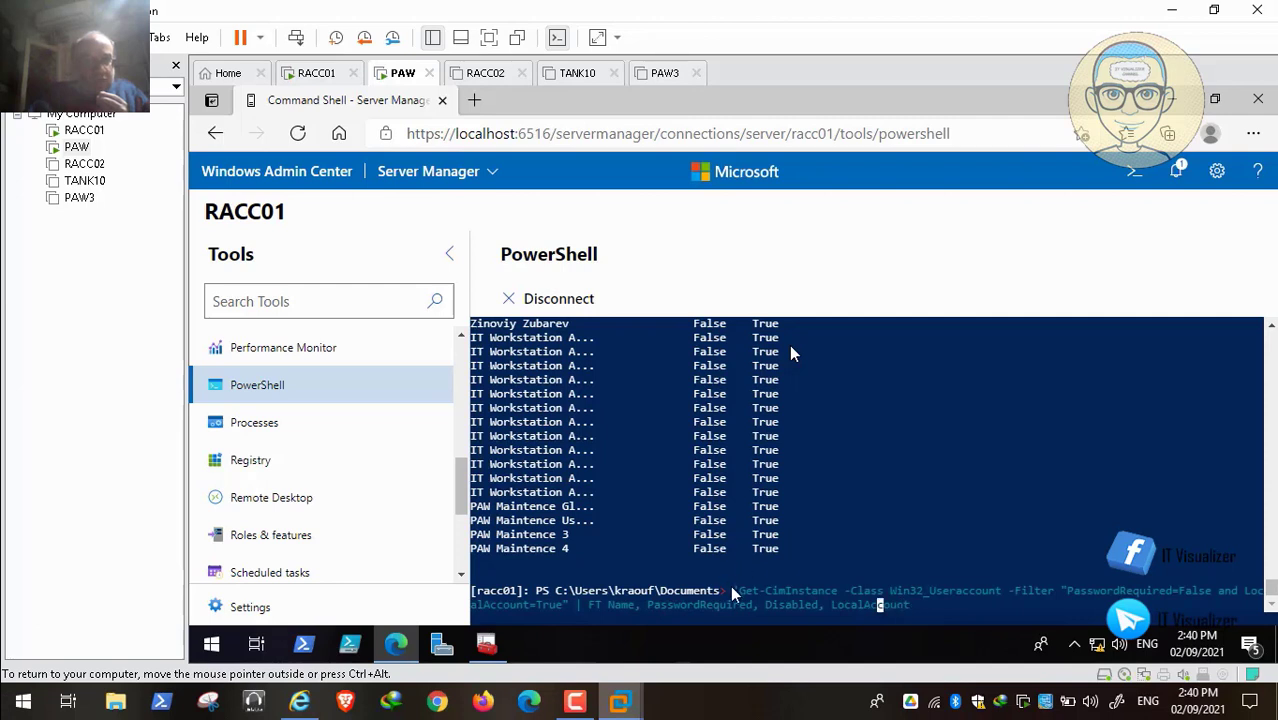
key(Left)
key(Left)
key(Left)
key(Left)
key(Left)
key(Left)
key(Left)
key(Left)
key(Left)
key(Left)
key(Left)
key(Left)
key(Left)
key(Left)
key(Left)
key(Left)
key(Left)
key(Left)
key(Left)
key(Left)
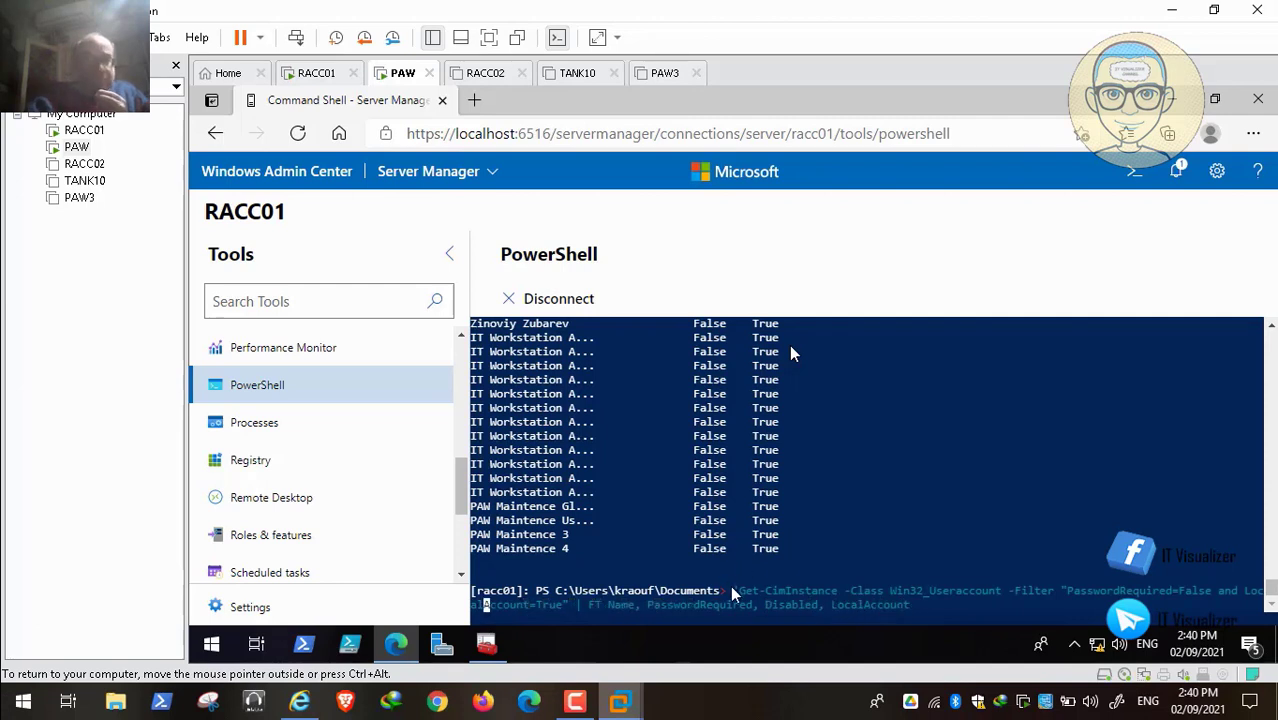
key(Left)
key(Left)
key(Left)
key(Left)
key(Left)
key(Left)
key(Left)
key(Left)
key(Left)
key(Left)
key(Left)
key(Left)
key(Left)
key(Left)
key(Left)
key(Left)
key(Left)
key(Left)
key(Left)
key(Left)
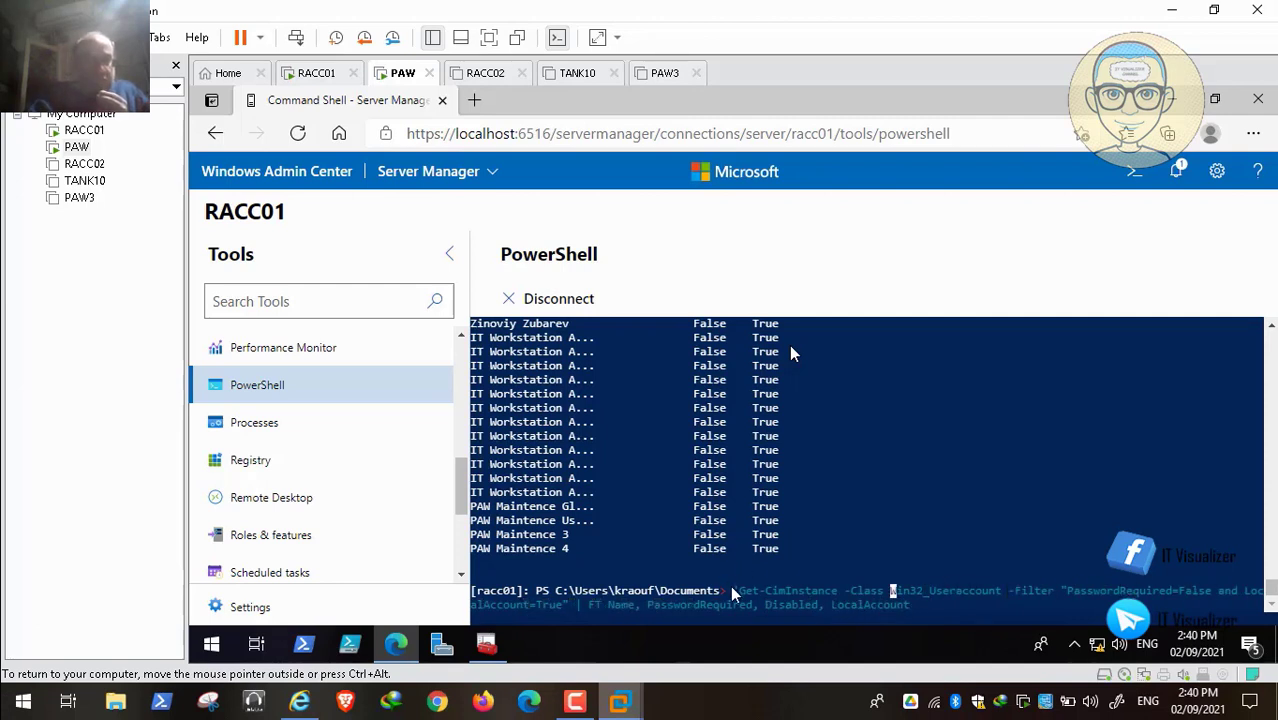
key(Left)
key(Left)
key(Left)
key(Left)
key(Left)
key(Left)
key(Left)
key(Left)
key(Left)
key(Left)
key(Left)
key(Left)
key(Left)
key(Left)
key(Left)
key(Left)
key(Left)
key(Left)
key(Left)
key(Left)
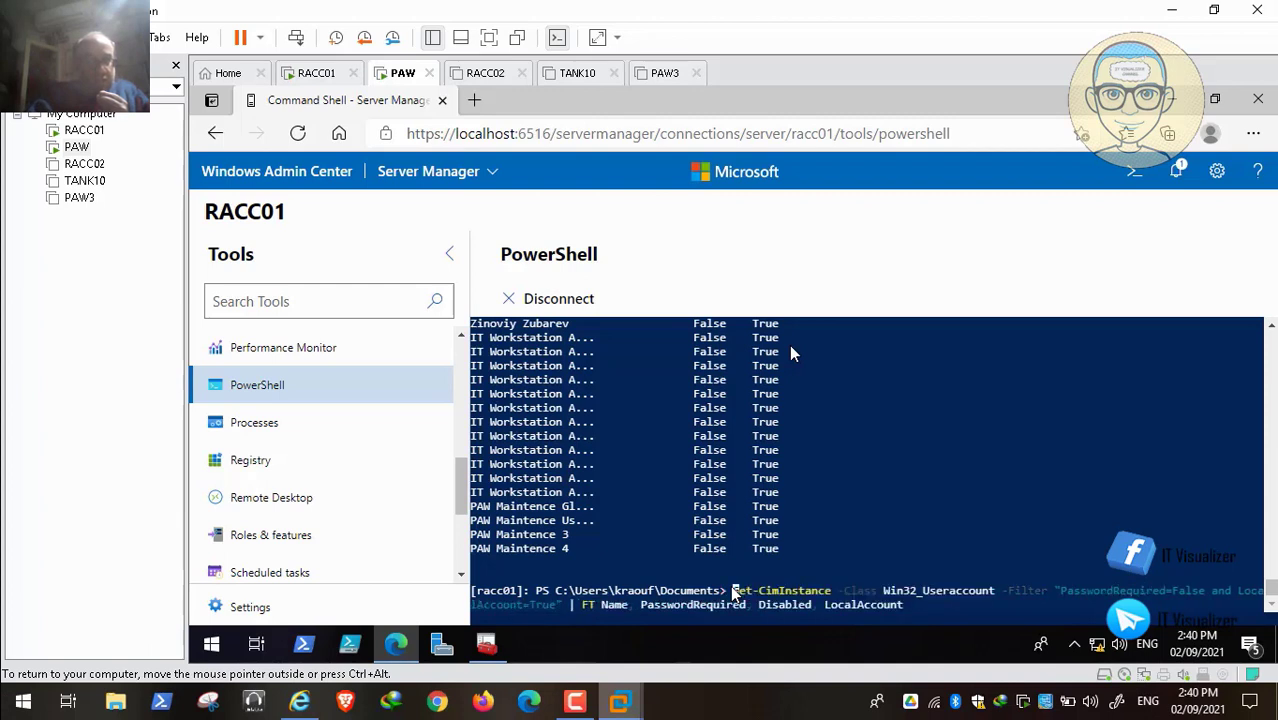
Run the corrected Get-CimInstance Win32_Useraccount command, filtering on PasswordRequired=False and LocalAccount=True, against RACC01
key(Right)
key(Right)
key(Right)
key(Right)
key(Right)
key(Right)
key(Right)
key(Right)
key(Right)
key(Right)
key(Right)
key(Right)
key(Right)
key(Right)
key(Right)
key(Right)
key(Right)
key(Right)
key(Right)
key(Right)
key(Right)
key(Right)
key(Right)
key(Right)
key(Right)
key(Right)
key(Right)
key(Right)
key(Right)
key(Right)
key(Right)
key(Right)
key(Right)
key(Right)
key(Right)
key(Right)
key(Right)
key(Right)
key(Right)
key(Right)
key(Right)
key(Right)
key(Right)
key(Right)
key(Right)
key(Right)
key(Right)
key(Right)
key(Right)
key(Right)
key(Right)
key(Right)
key(Right)
key(Right)
key(Right)
key(Right)
key(Right)
key(Right)
key(Right)
key(Right)
key(Return)
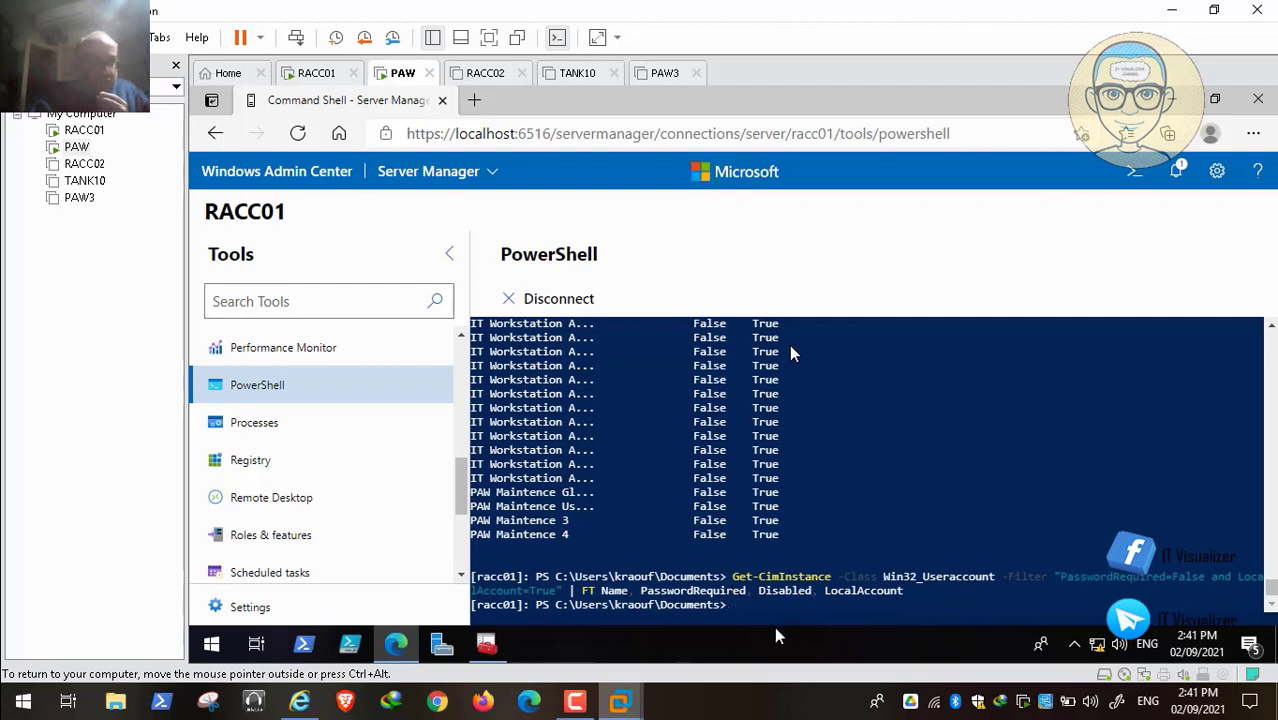
mouse_move(583, 705)
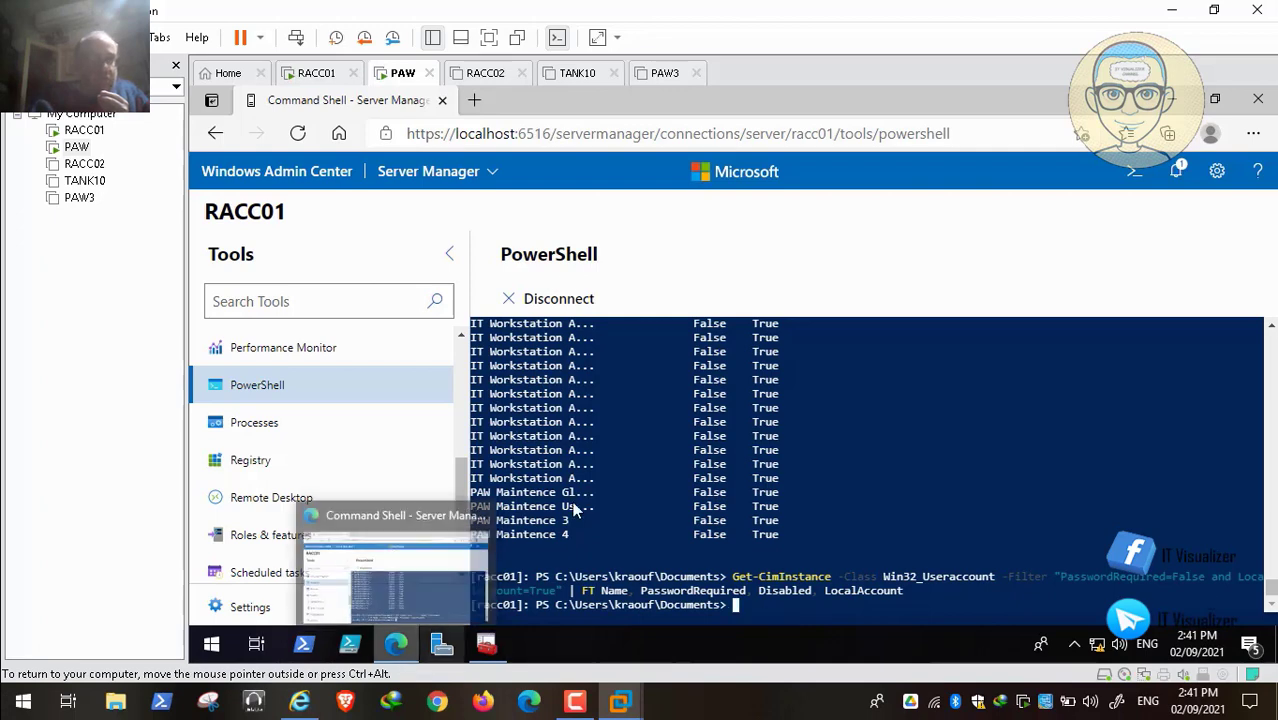
click(299, 700)
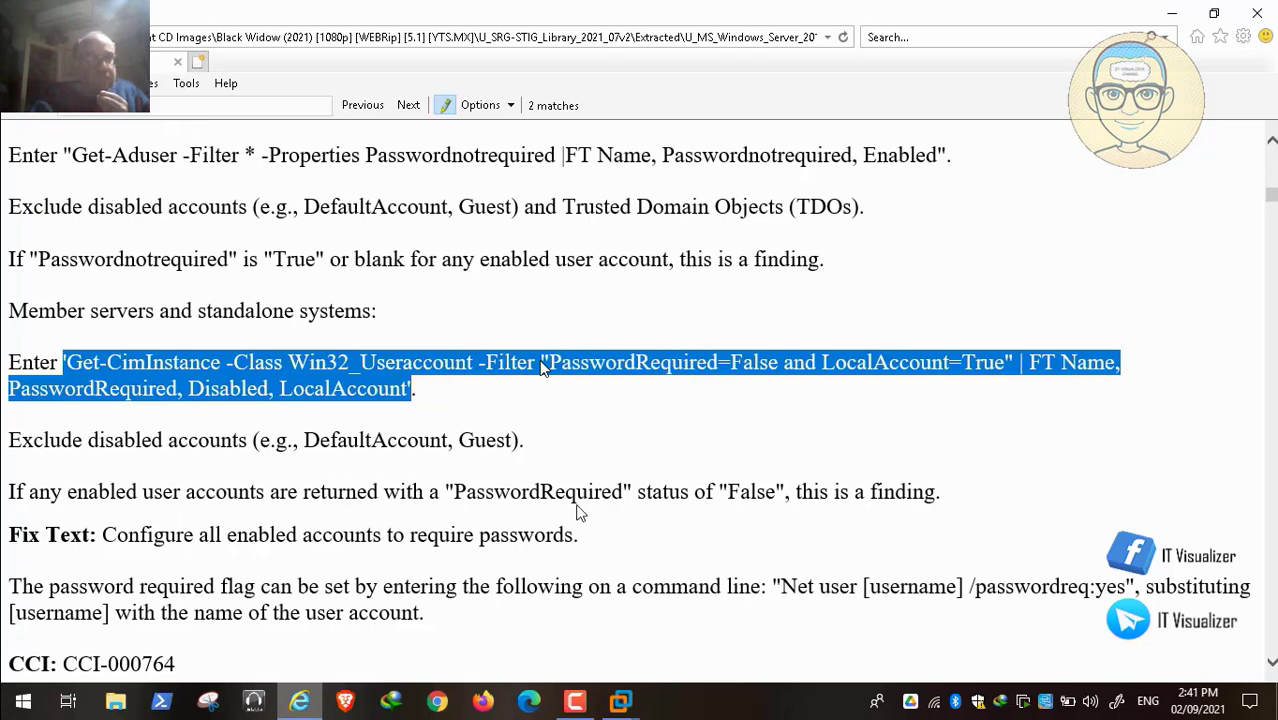
scroll(463, 533, down, 2)
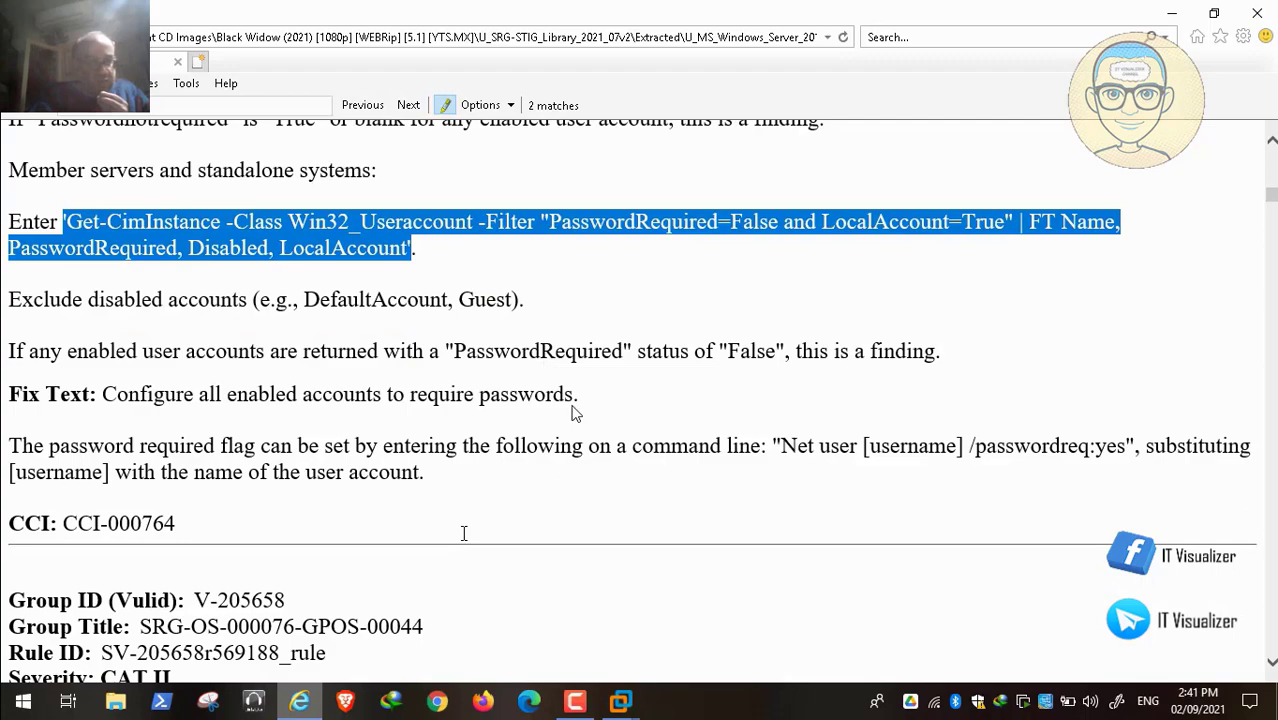
scroll(573, 413, down, 4)
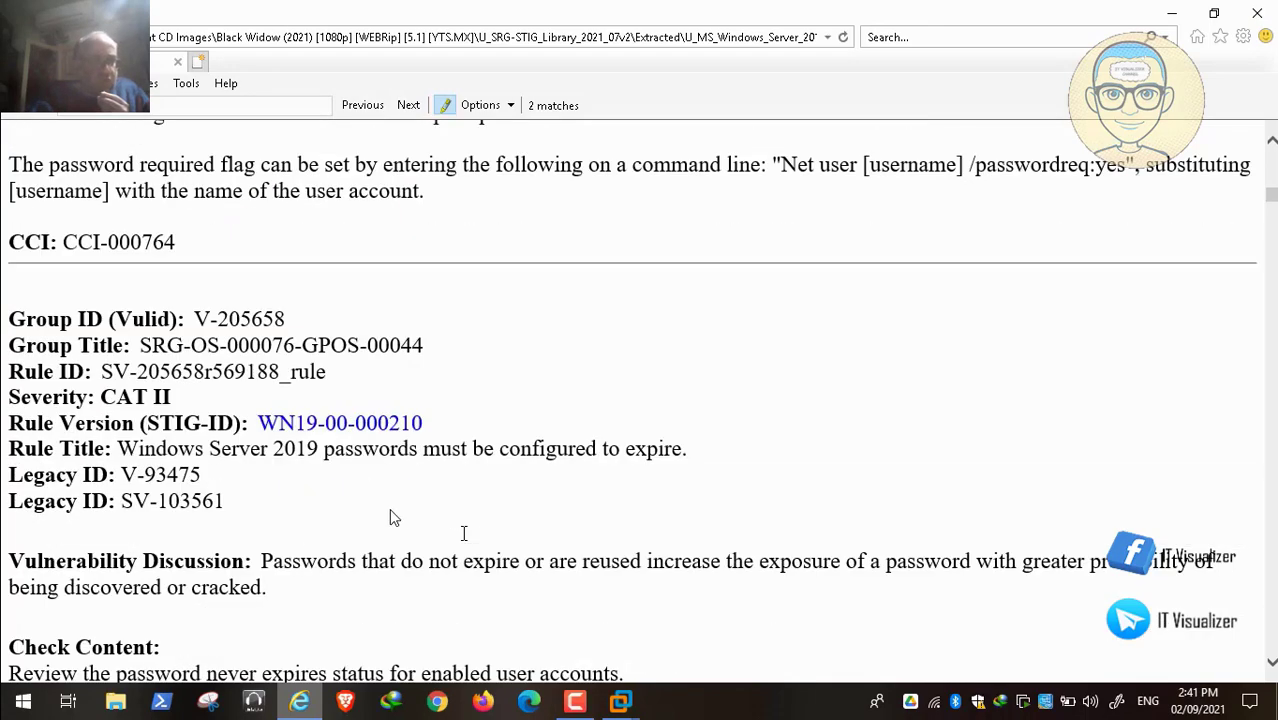
scroll(393, 517, down, 5)
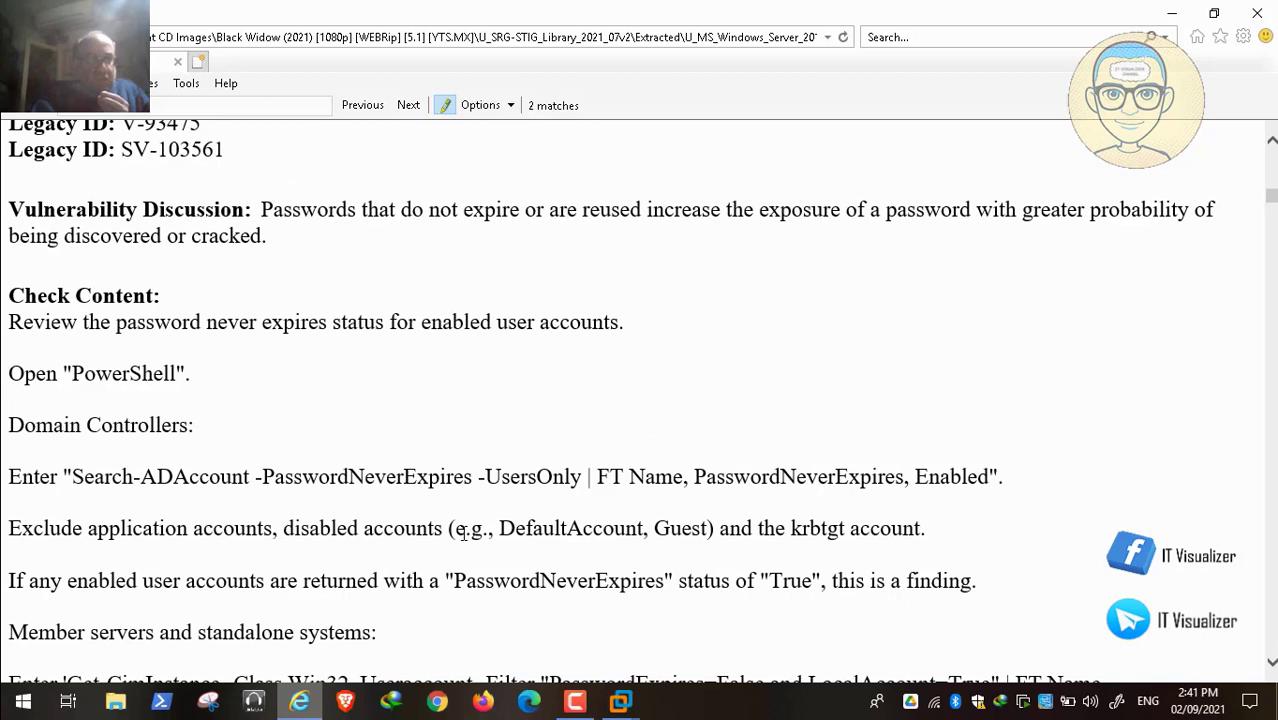
mouse_move(448, 693)
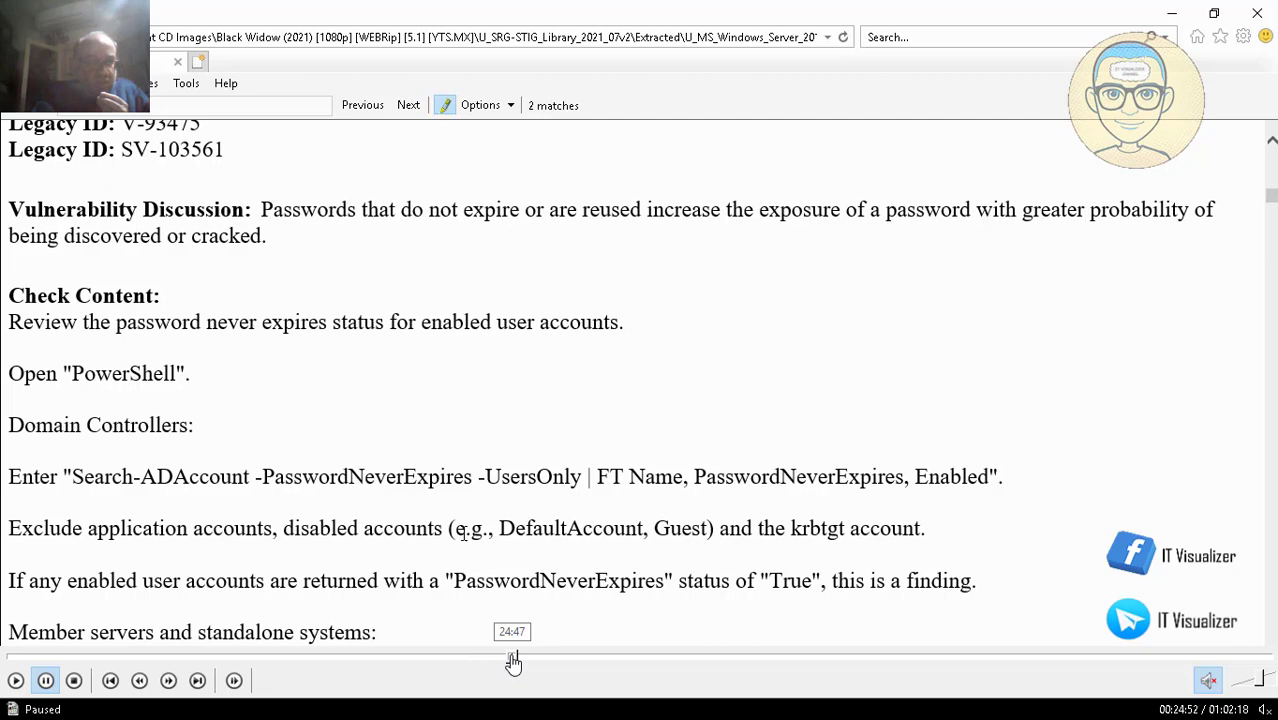
click(512, 660)
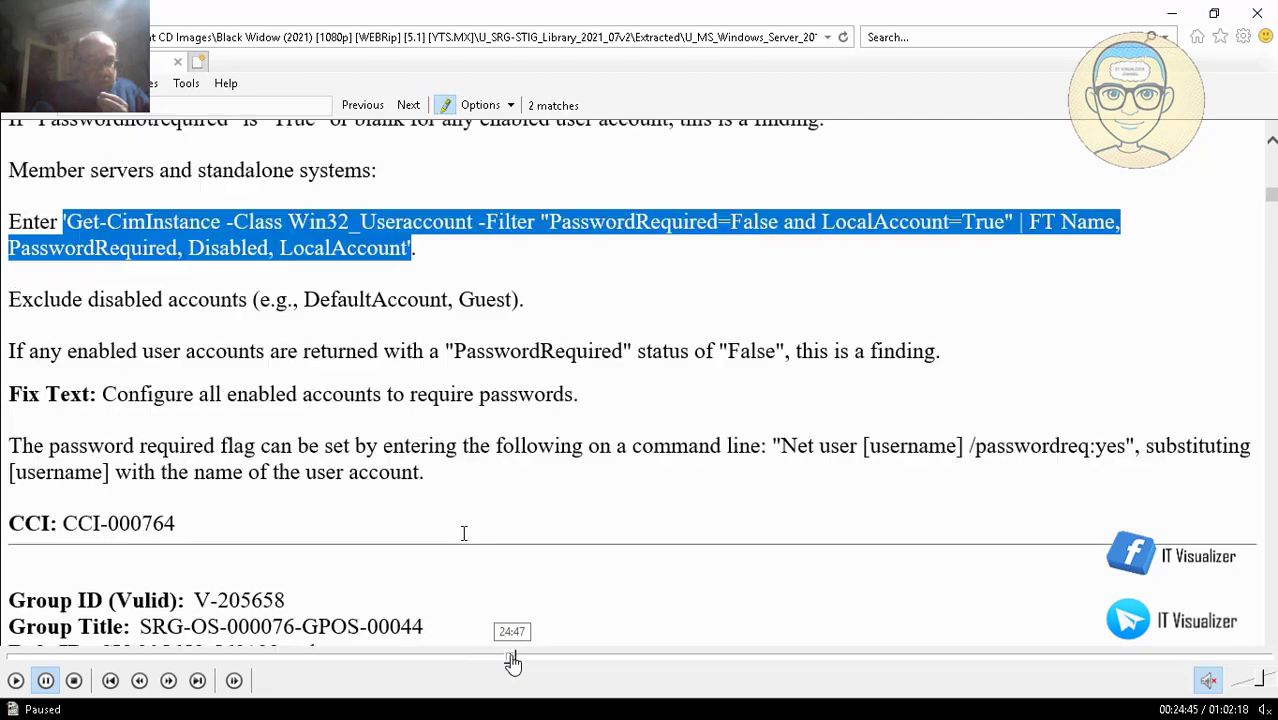
click(15, 681)
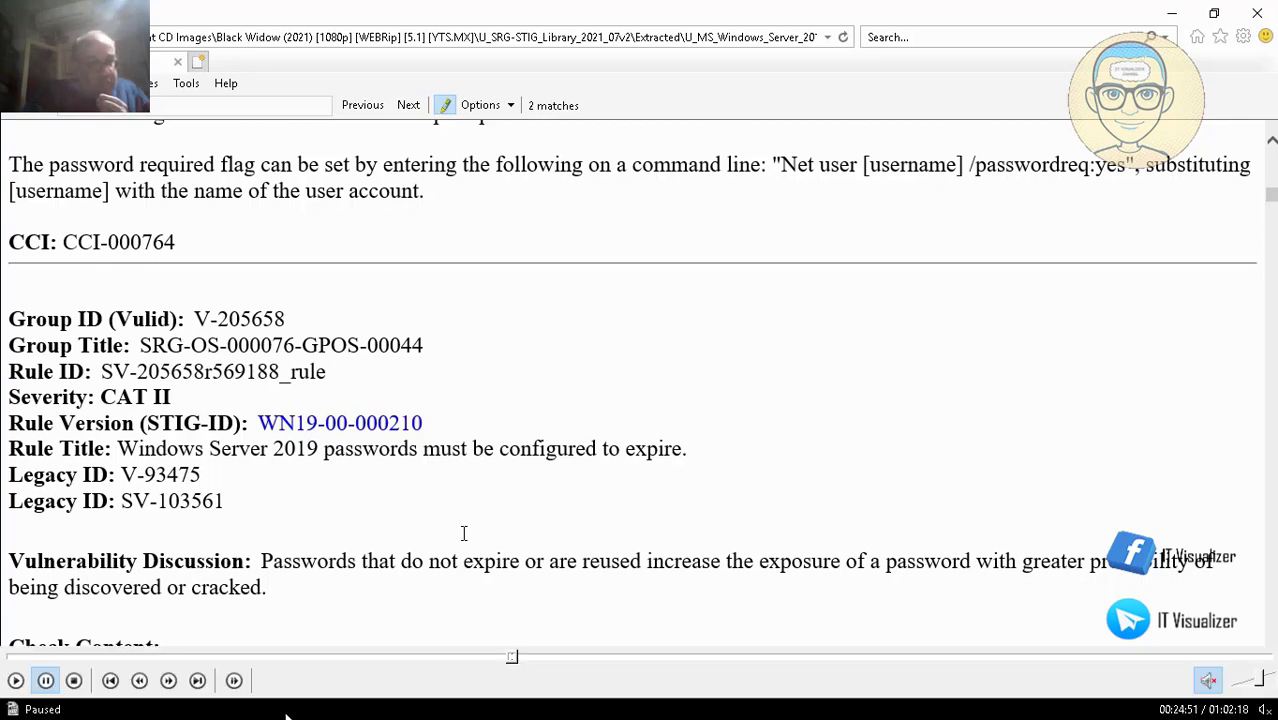
click(45, 680)
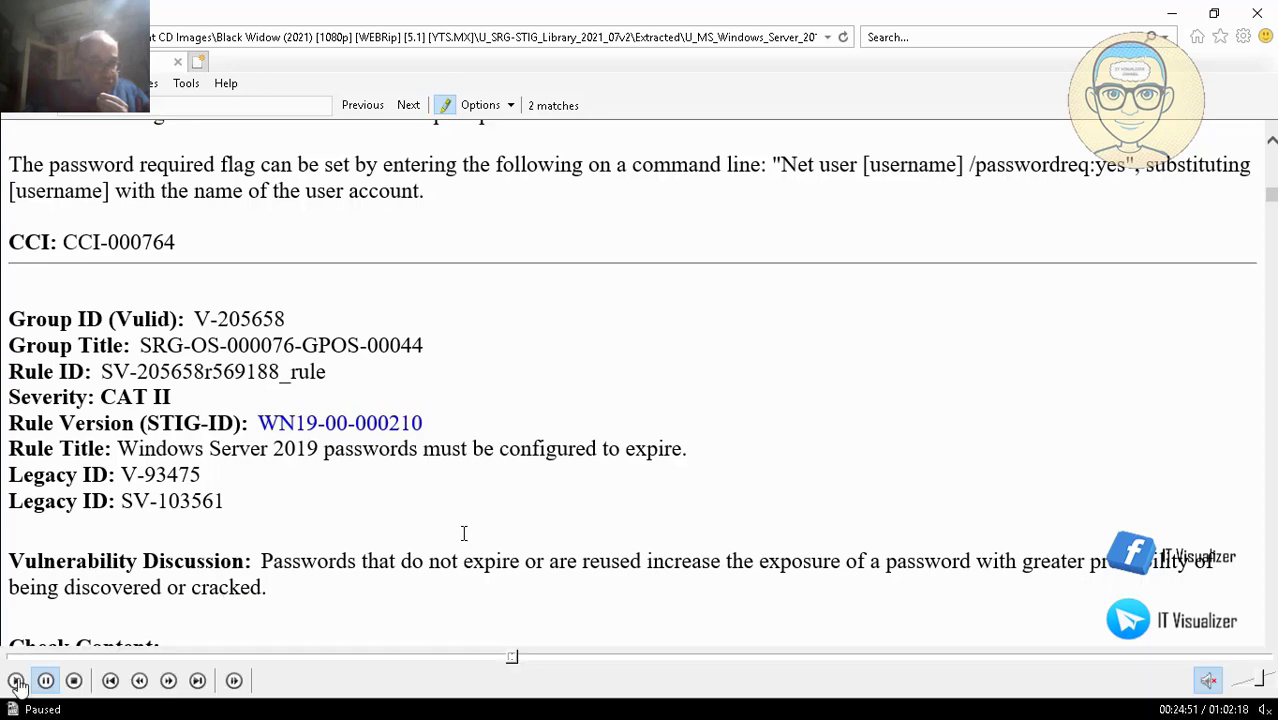
click(18, 681)
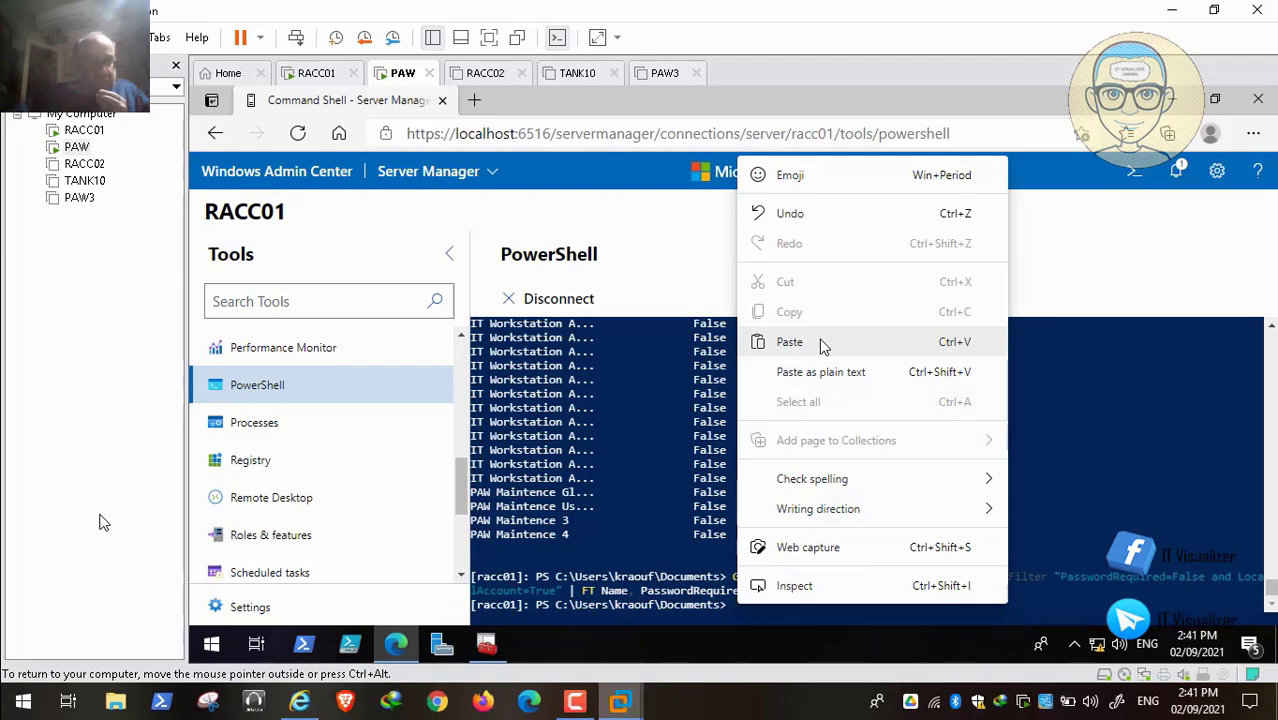
Paste and run the STIG's Search-ADAccount command at the RACC01 PowerShell prompt to list user accounts whose passwords never expire
click(789, 342)
key(Return)
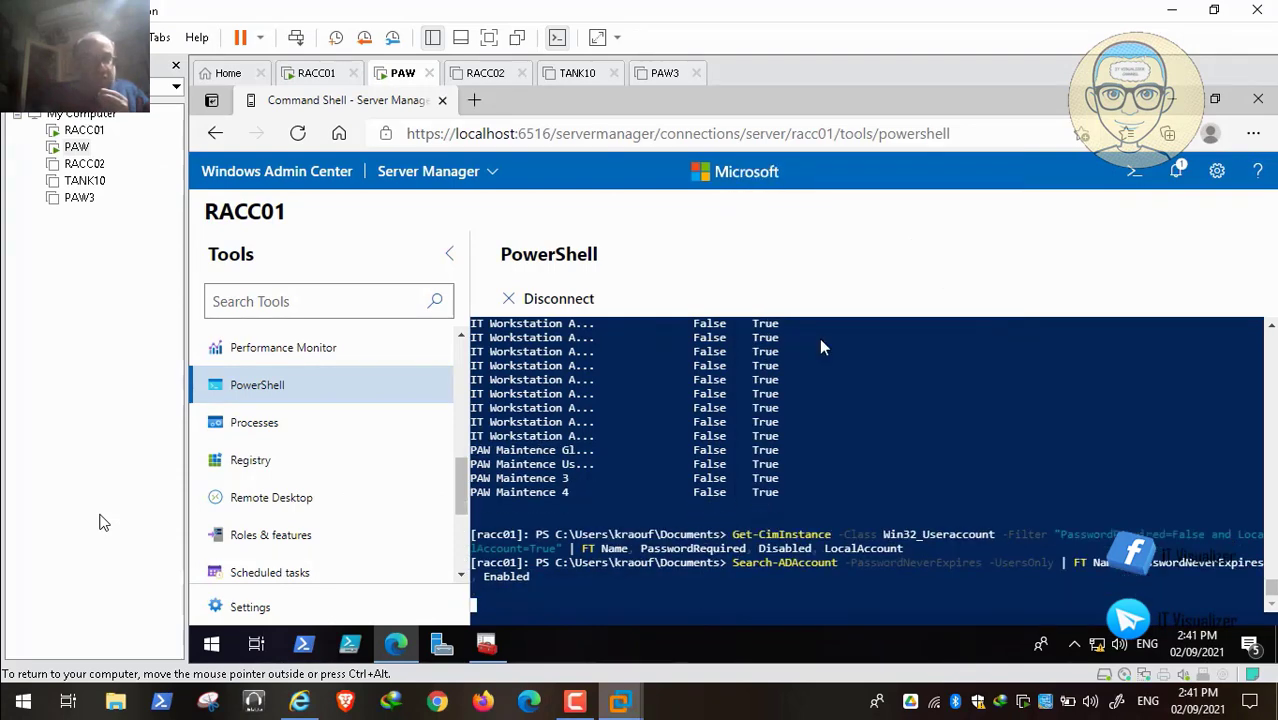
mouse_move(61, 698)
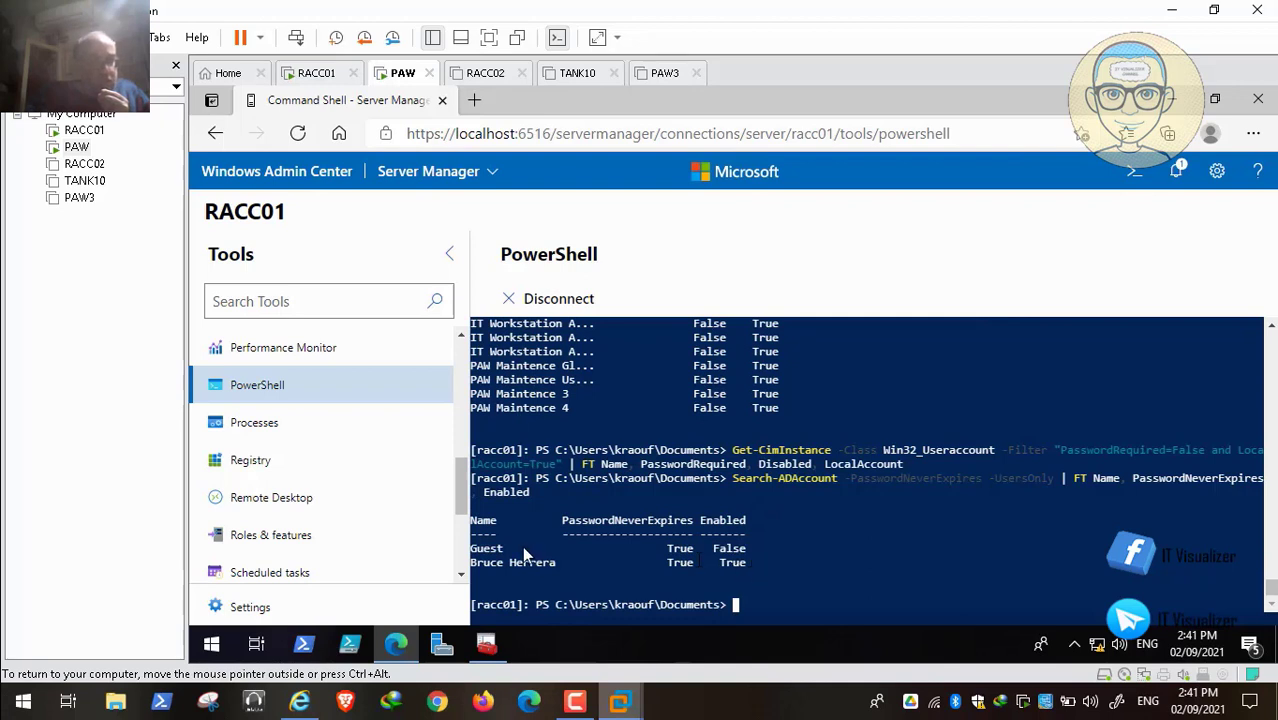
mouse_move(24, 657)
click(16, 683)
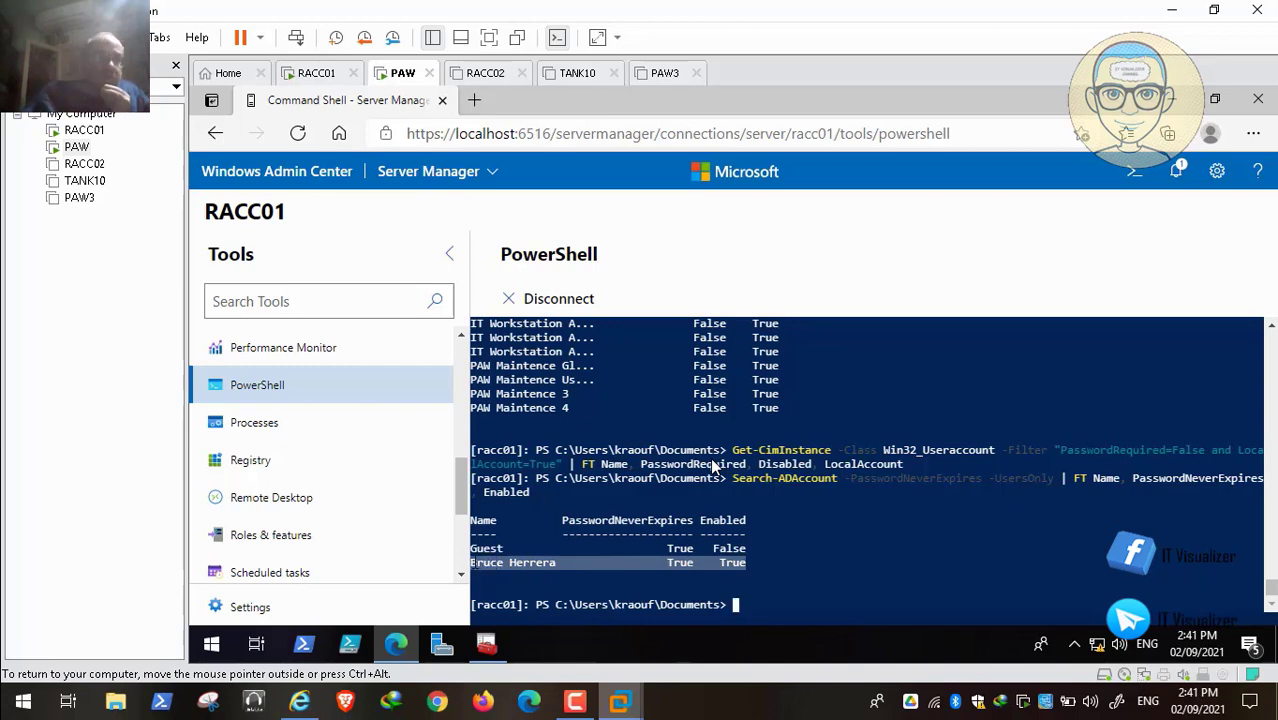
Copy the member-server Get-CimInstance command with the PasswordExpires=False and LocalAccount=True filter from the STIG's password expiration rule
mouse_move(305, 700)
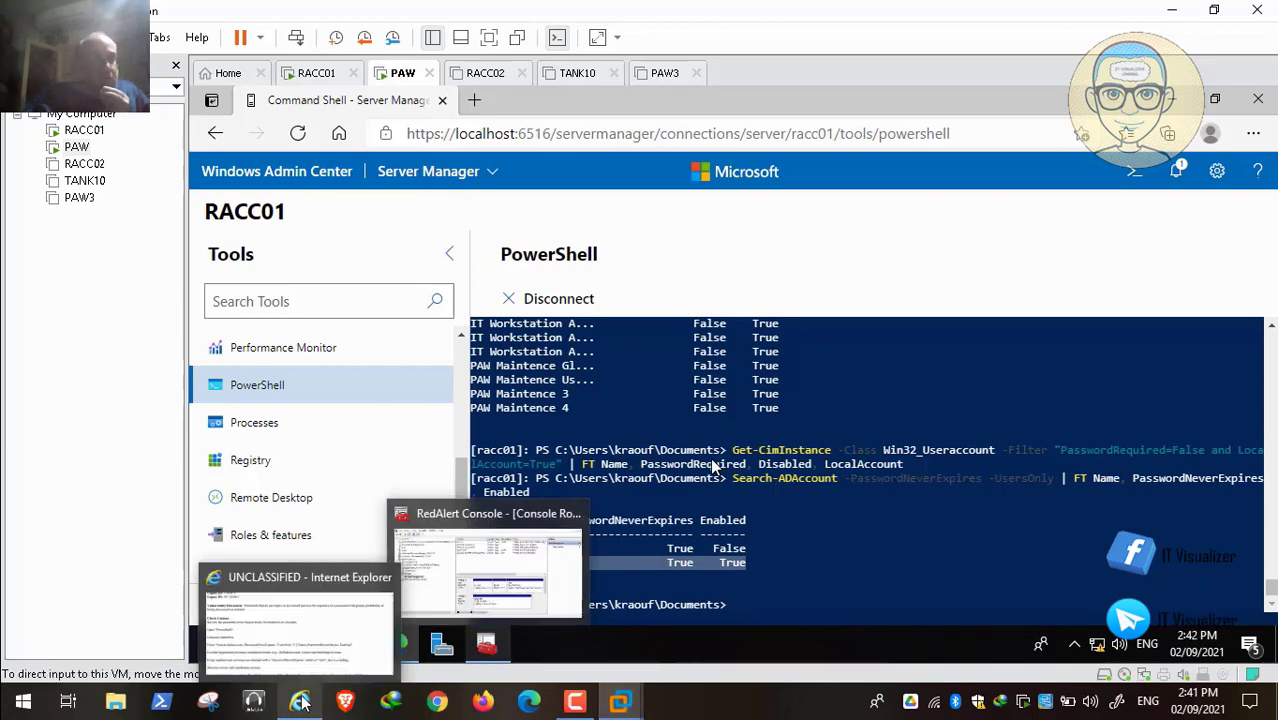
click(345, 563)
scroll(712, 465, down, 3)
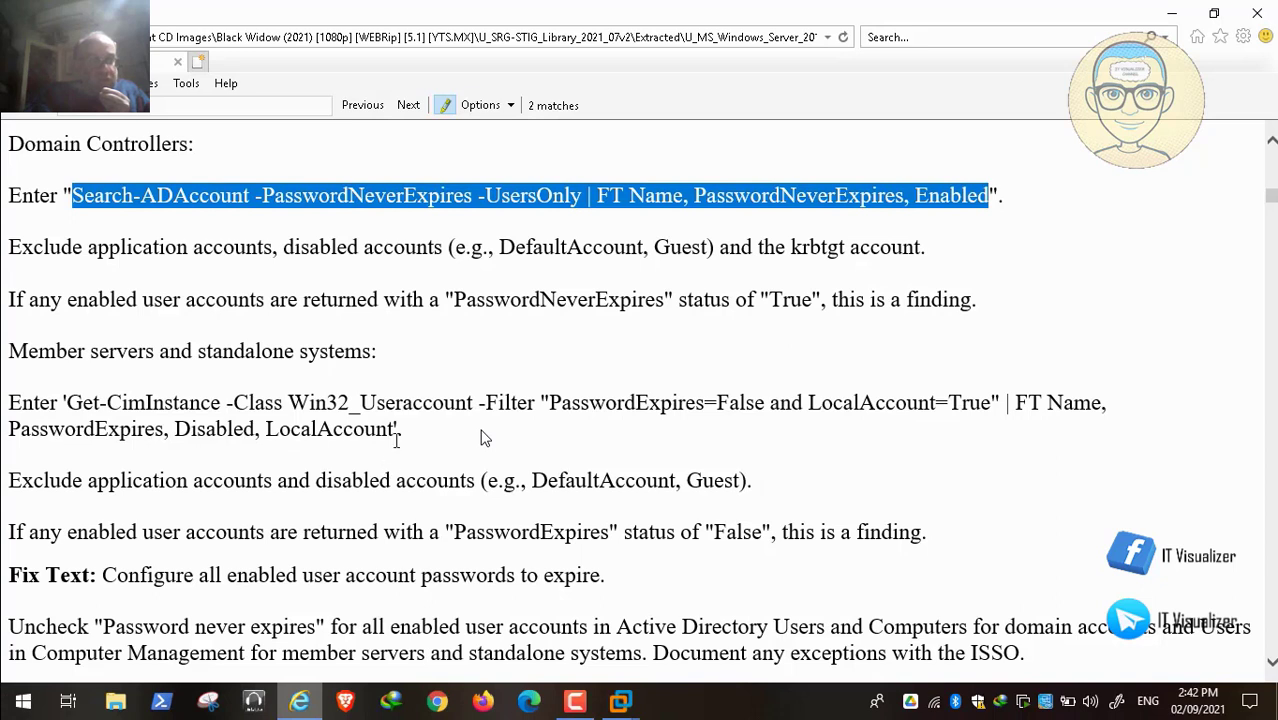
drag(396, 430, 73, 405)
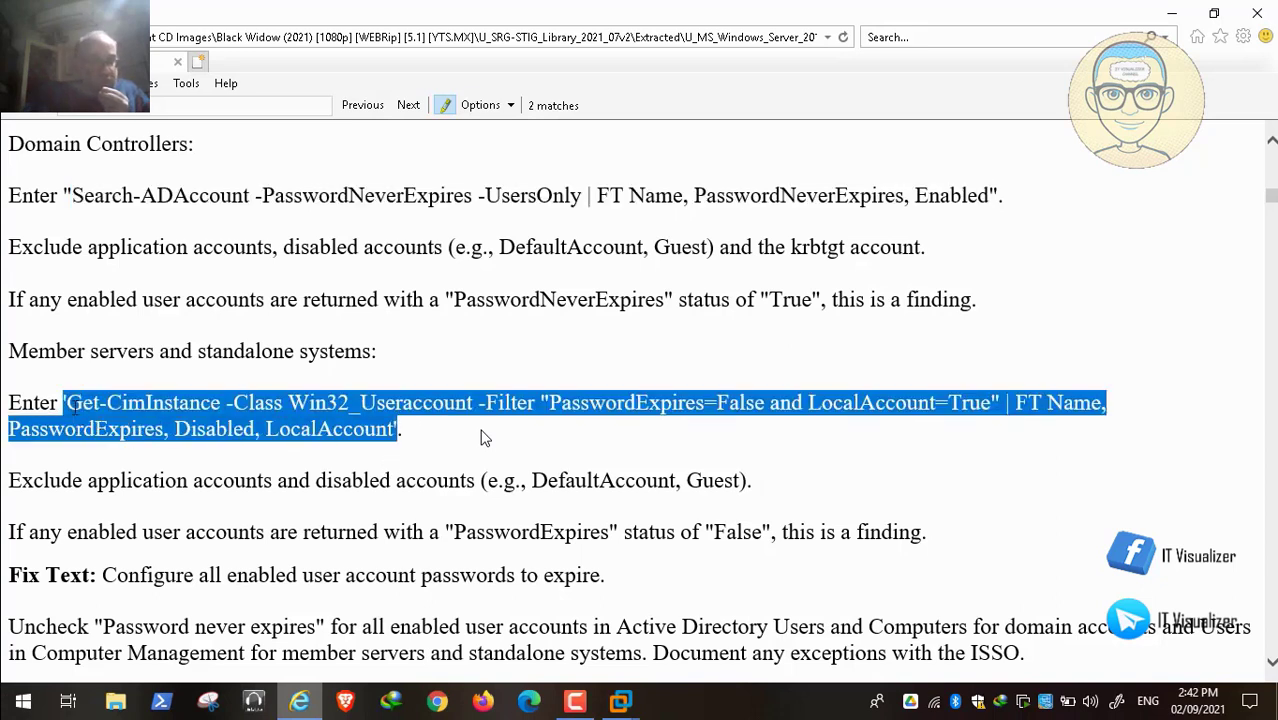
right_click(73, 405)
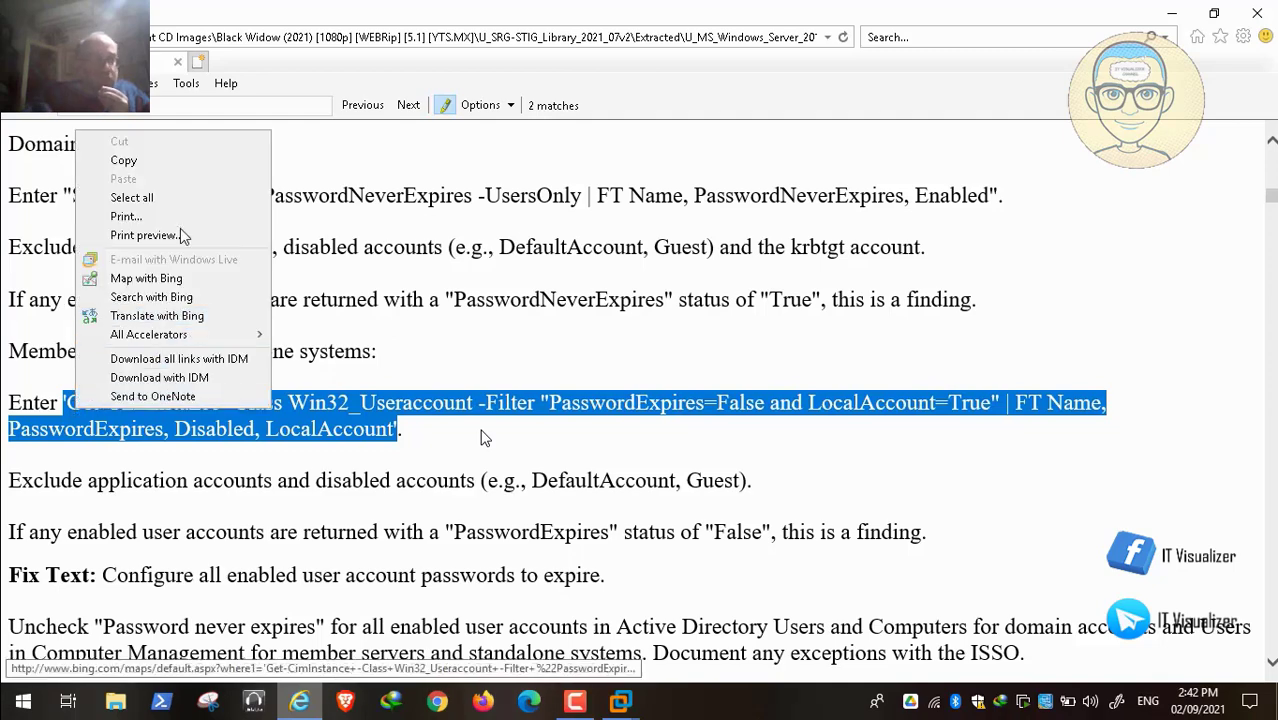
click(172, 162)
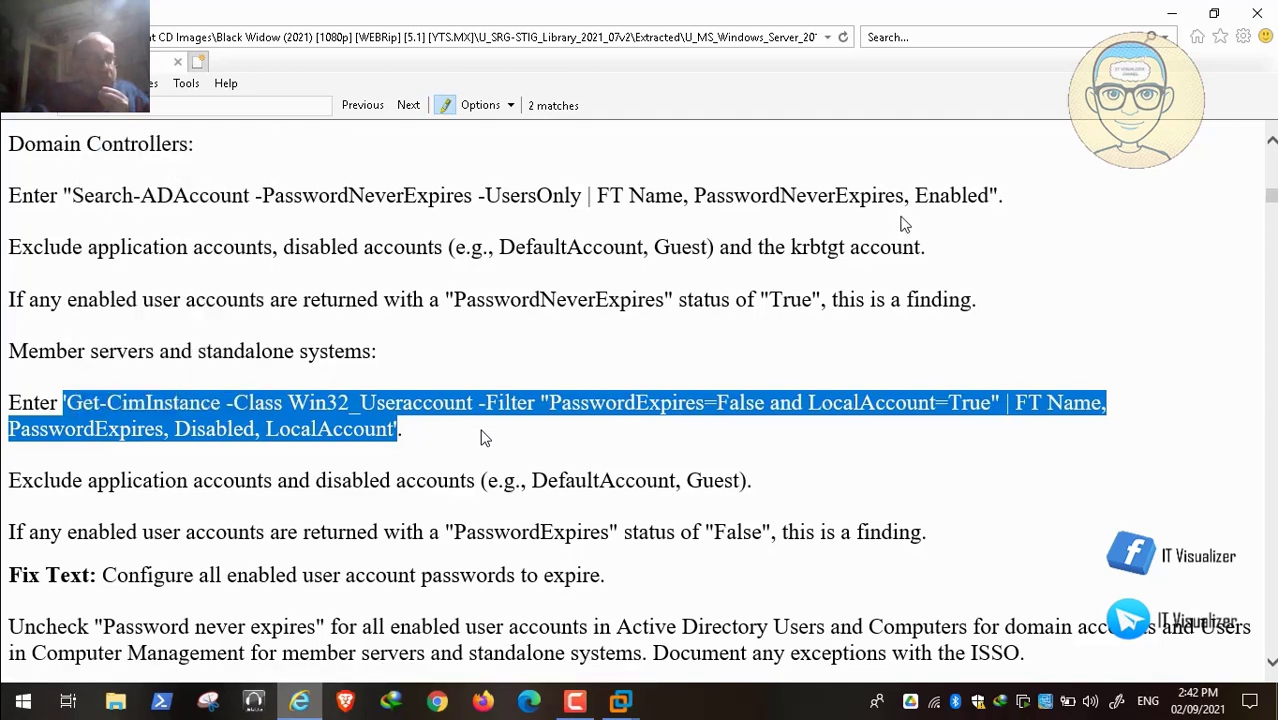
click(1271, 143)
click(1271, 143)
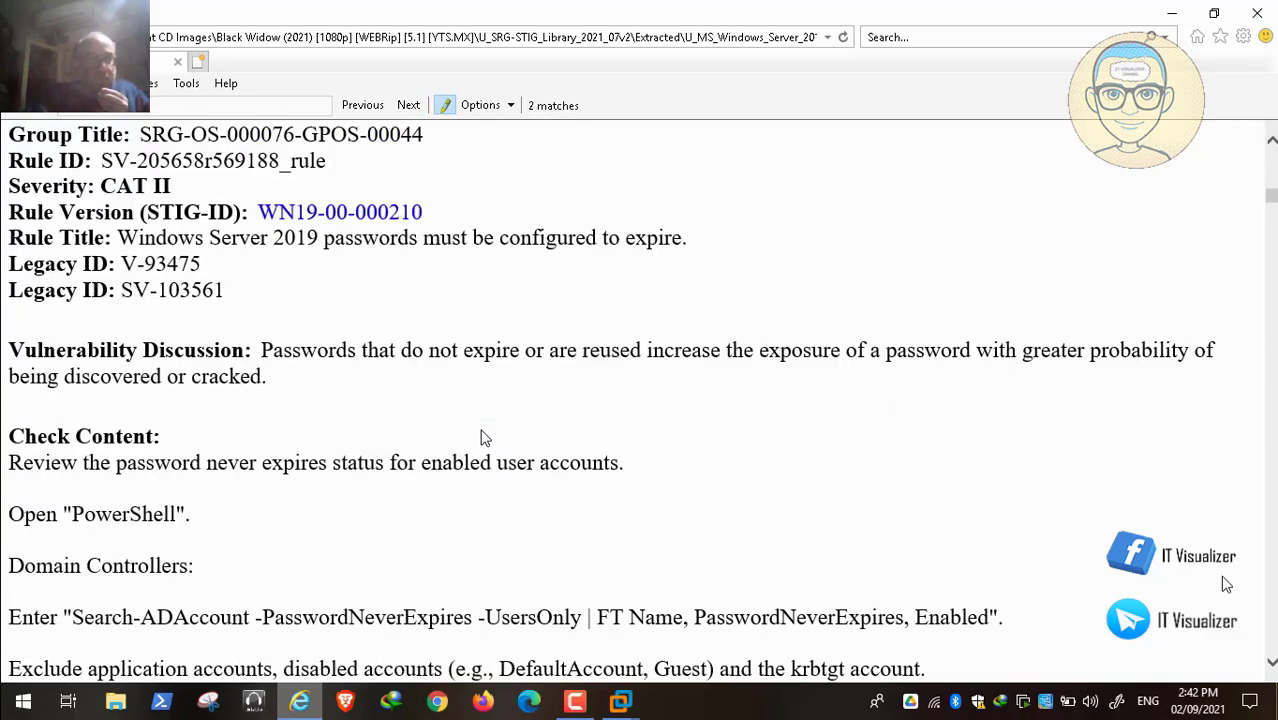
scroll(1003, 602, down, 1)
scroll(1003, 602, down, 5)
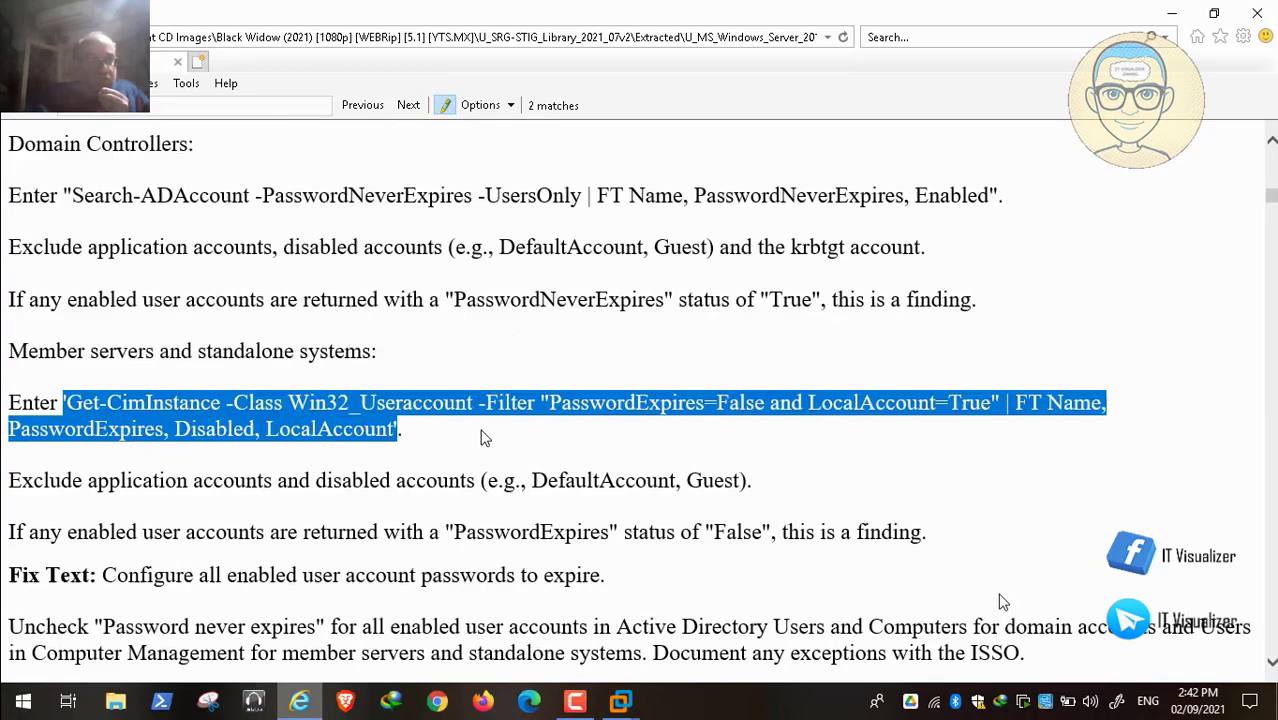
scroll(1003, 602, down, 1)
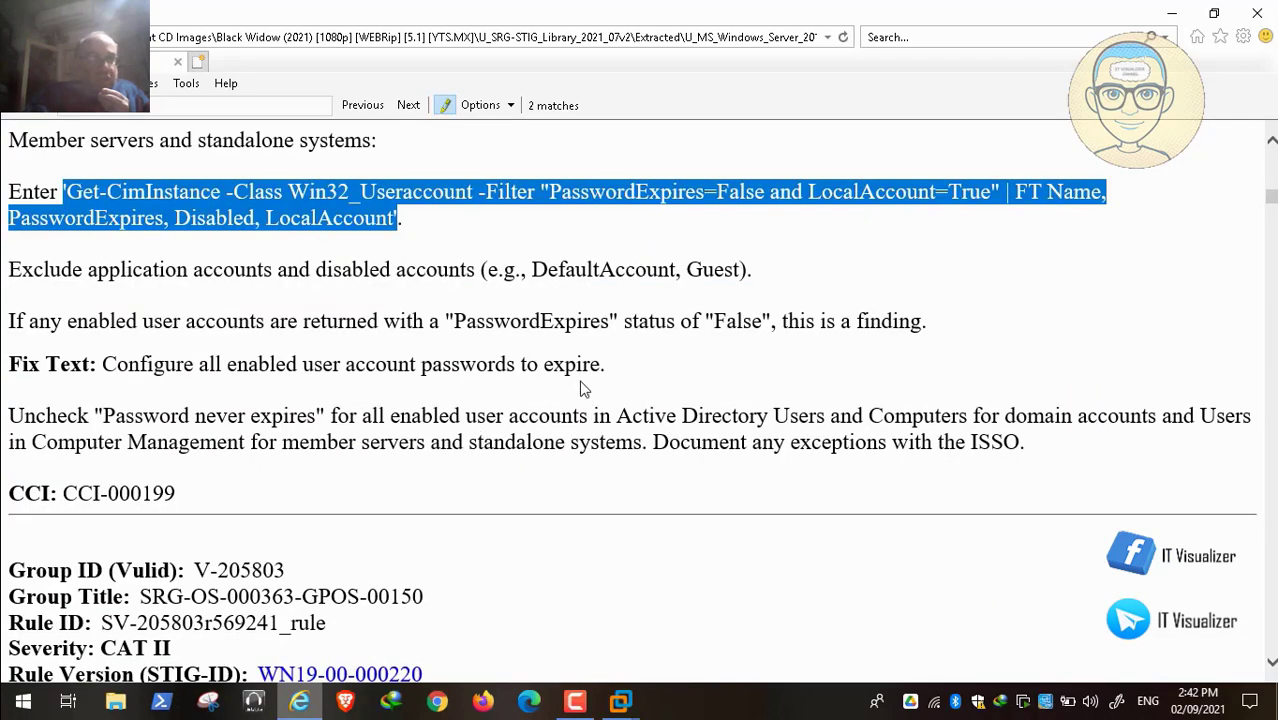
click(578, 702)
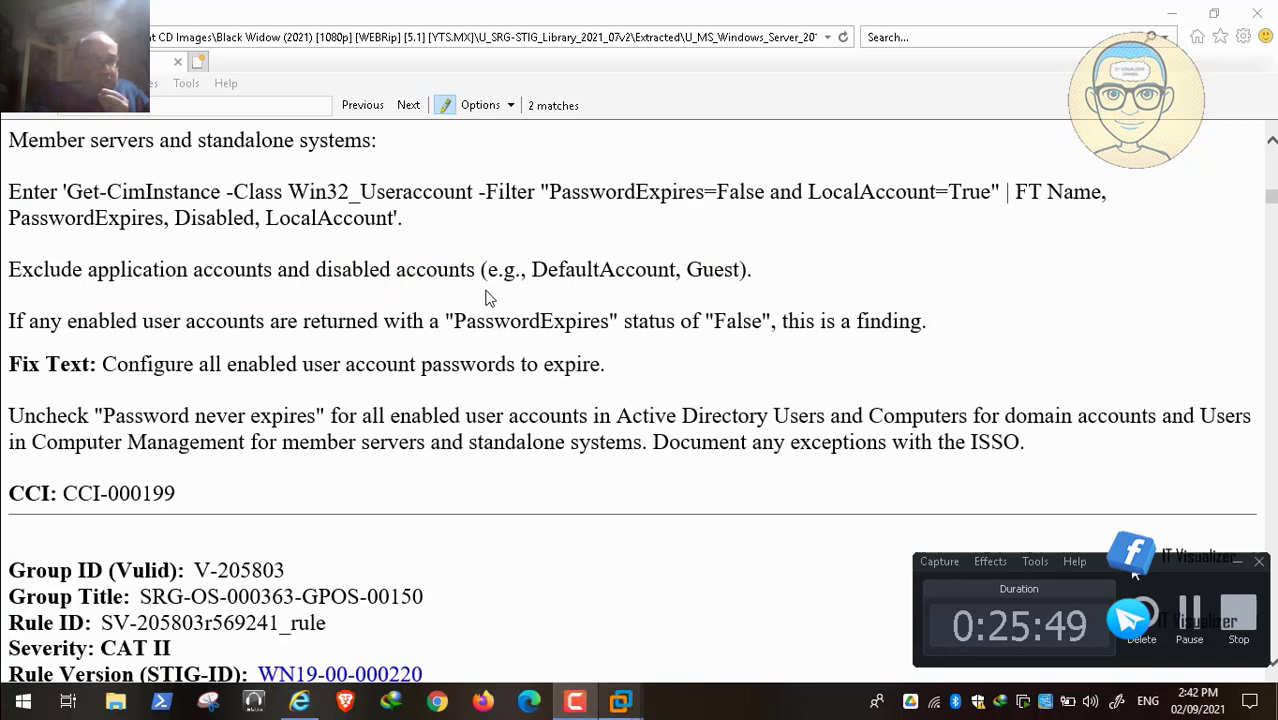
click(1235, 563)
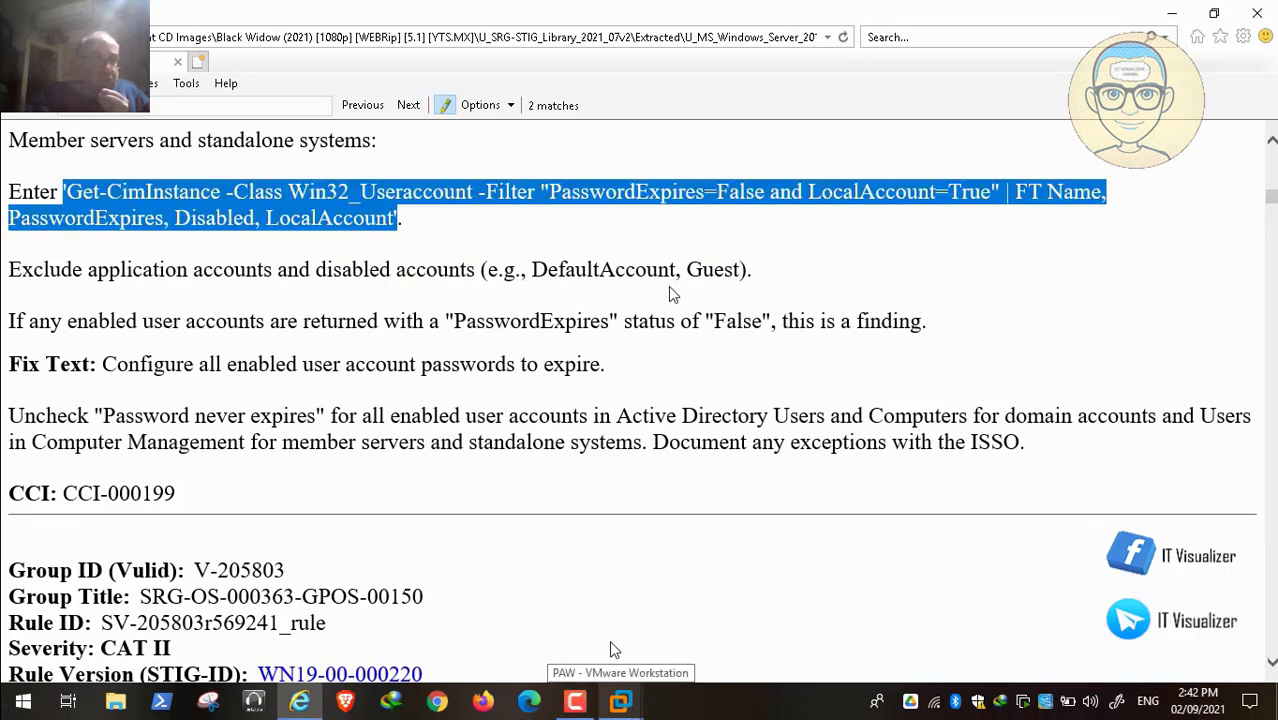
Switch to the PAW virtual machine in VMware Workstation and paste the copied PasswordExpires command at the RACC01 PowerShell prompt
click(625, 708)
click(564, 628)
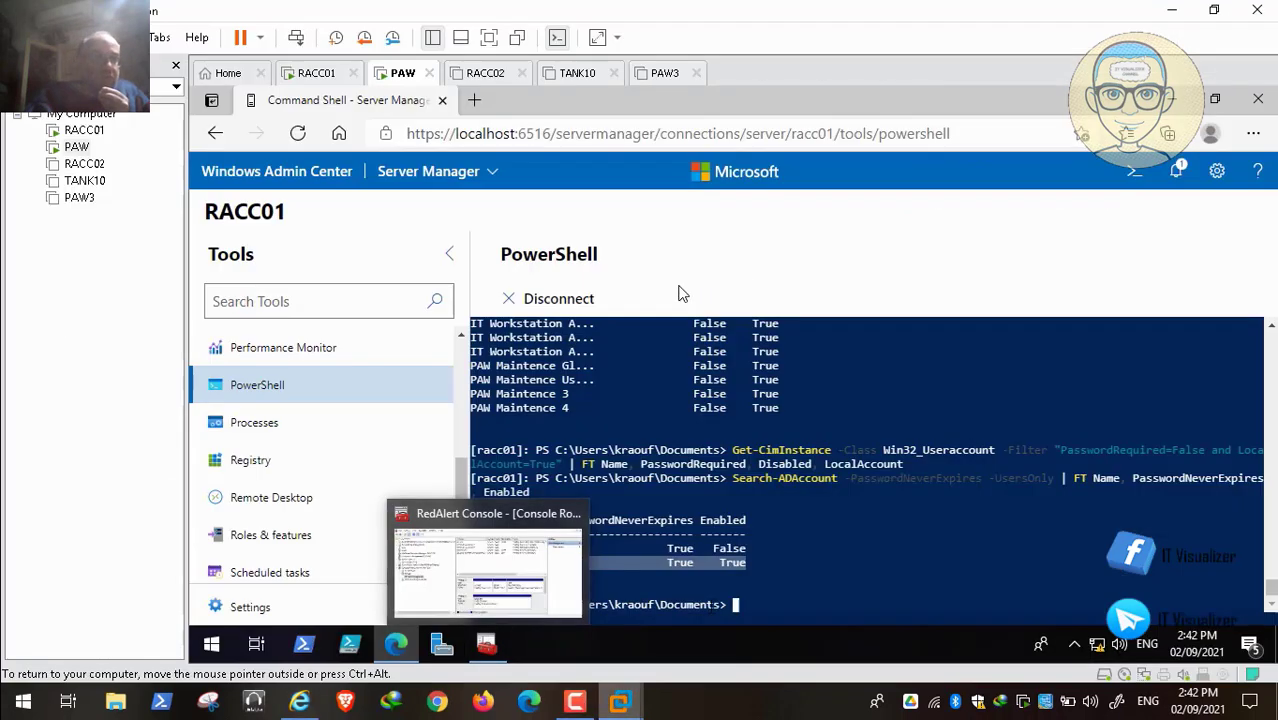
right_click(735, 604)
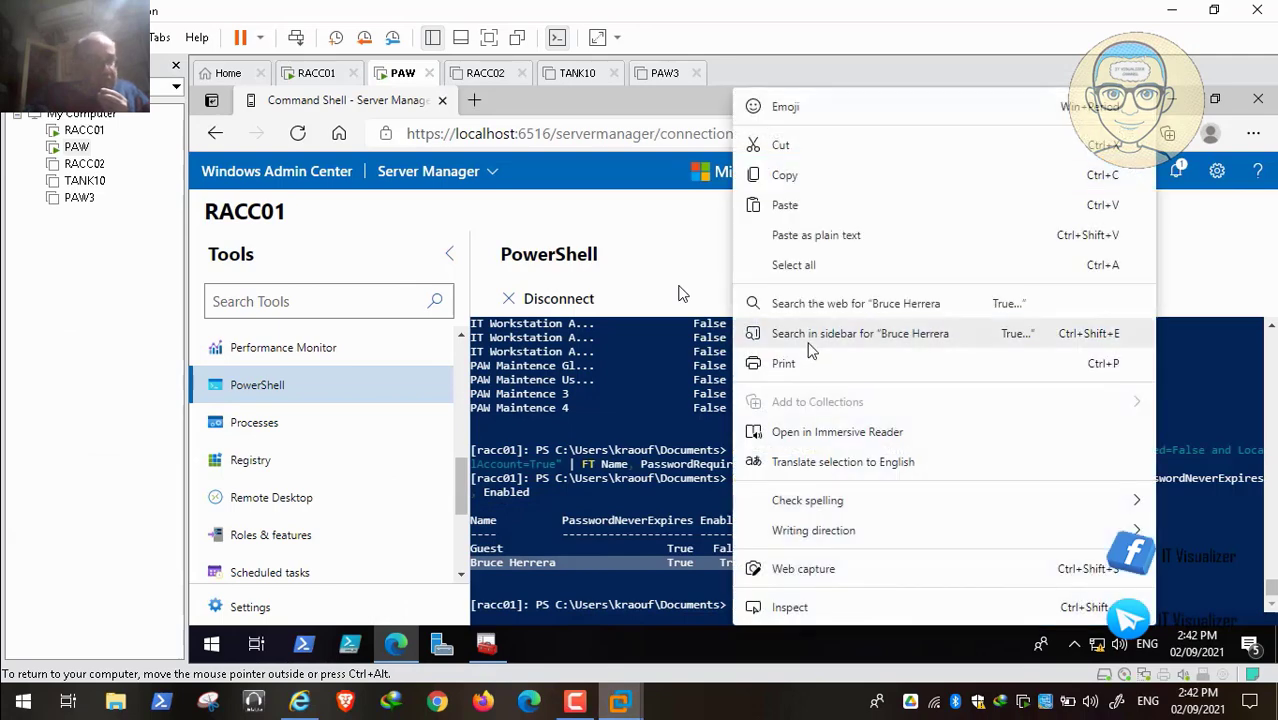
click(806, 215)
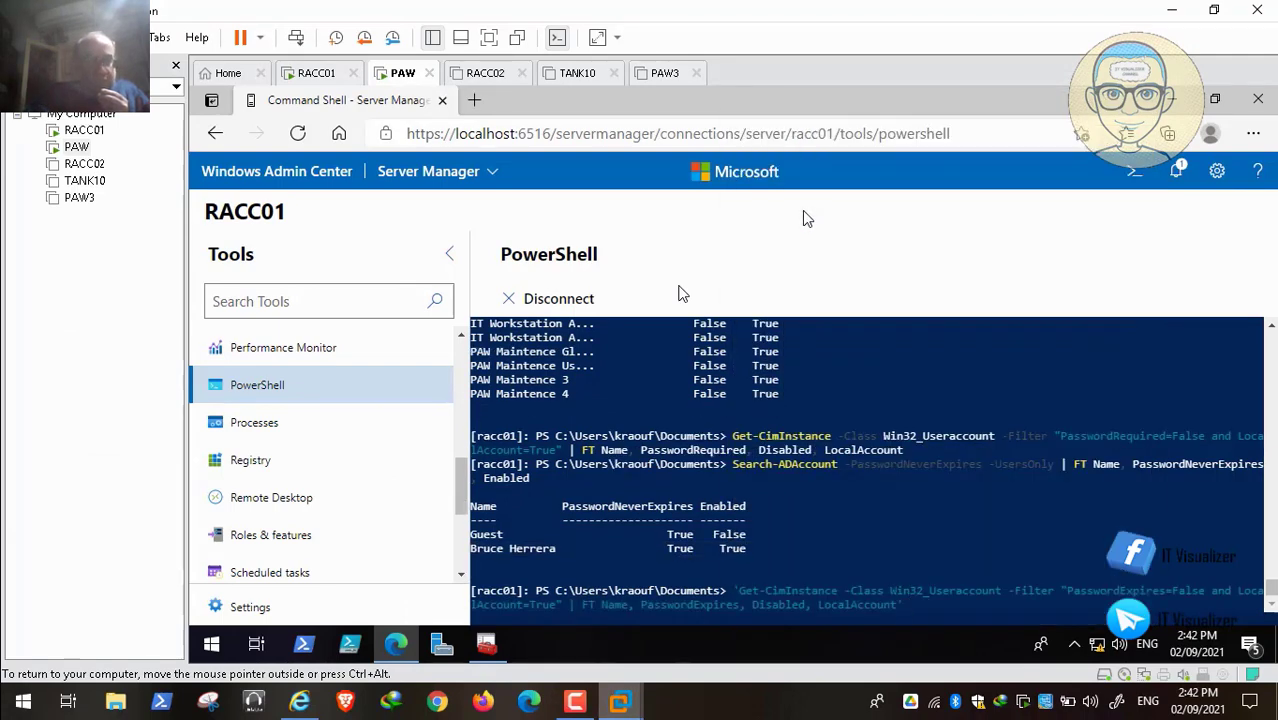
Remove the enclosing single quotes from the pasted Get-CimInstance PasswordExpires command and run it at the RACC01 PowerShell prompt
key(Left)
key(Left)
key(Left)
key(Left)
key(Left)
key(Left)
key(Left)
key(Left)
key(Left)
key(Left)
key(Left)
key(Left)
key(Left)
key(Left)
key(Left)
key(Left)
key(Left)
key(Left)
key(Left)
key(Left)
key(Left)
key(Left)
key(Left)
key(Left)
key(Left)
key(Left)
key(Left)
key(Left)
key(Left)
key(Left)
key(Left)
key(Left)
key(Left)
key(Left)
key(Left)
key(Left)
key(Left)
key(Left)
key(Left)
key(Left)
key(Left)
key(Left)
key(Left)
key(Left)
key(Left)
key(Left)
key(Left)
key(Left)
key(Left)
key(Left)
key(Left)
key(Left)
key(Left)
key(Left)
key(Left)
key(Left)
key(Left)
key(Left)
key(Left)
key(Left)
key(BackSpace)
key(Right)
key(Right)
key(Right)
key(Right)
key(Right)
key(Right)
key(Right)
key(Right)
key(Right)
key(Right)
key(Right)
key(Right)
key(Right)
key(Right)
key(Right)
key(Right)
key(Right)
key(Right)
key(Right)
key(Right)
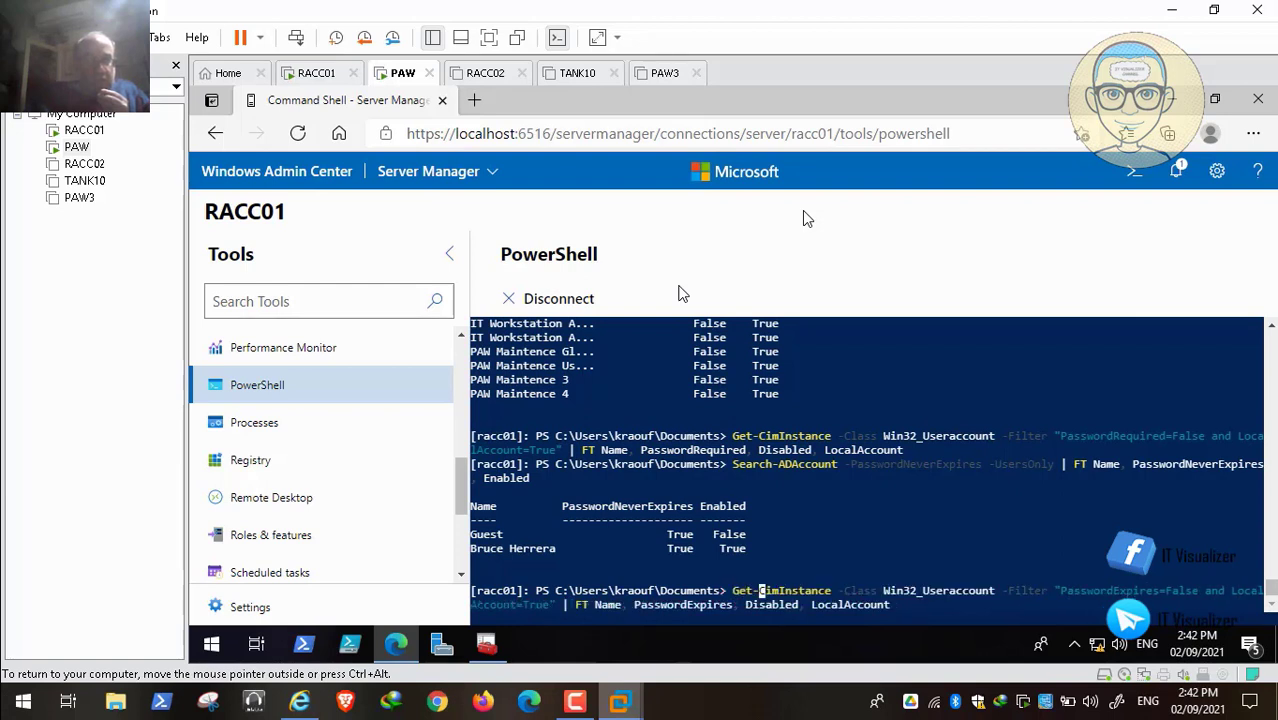
key(Right)
key(Right)
key(Right)
key(Right)
key(Right)
key(Right)
key(Right)
key(Right)
key(Right)
key(Right)
key(Right)
key(Right)
key(Right)
key(Right)
key(Right)
key(Right)
key(Right)
key(Right)
key(Right)
key(Right)
key(Right)
key(Right)
key(Right)
key(Right)
key(Right)
key(Right)
key(Right)
key(Right)
key(Right)
key(Right)
key(Right)
key(Right)
key(Right)
key(Right)
key(Right)
key(Right)
key(Right)
key(Right)
key(Right)
key(Right)
key(Return)
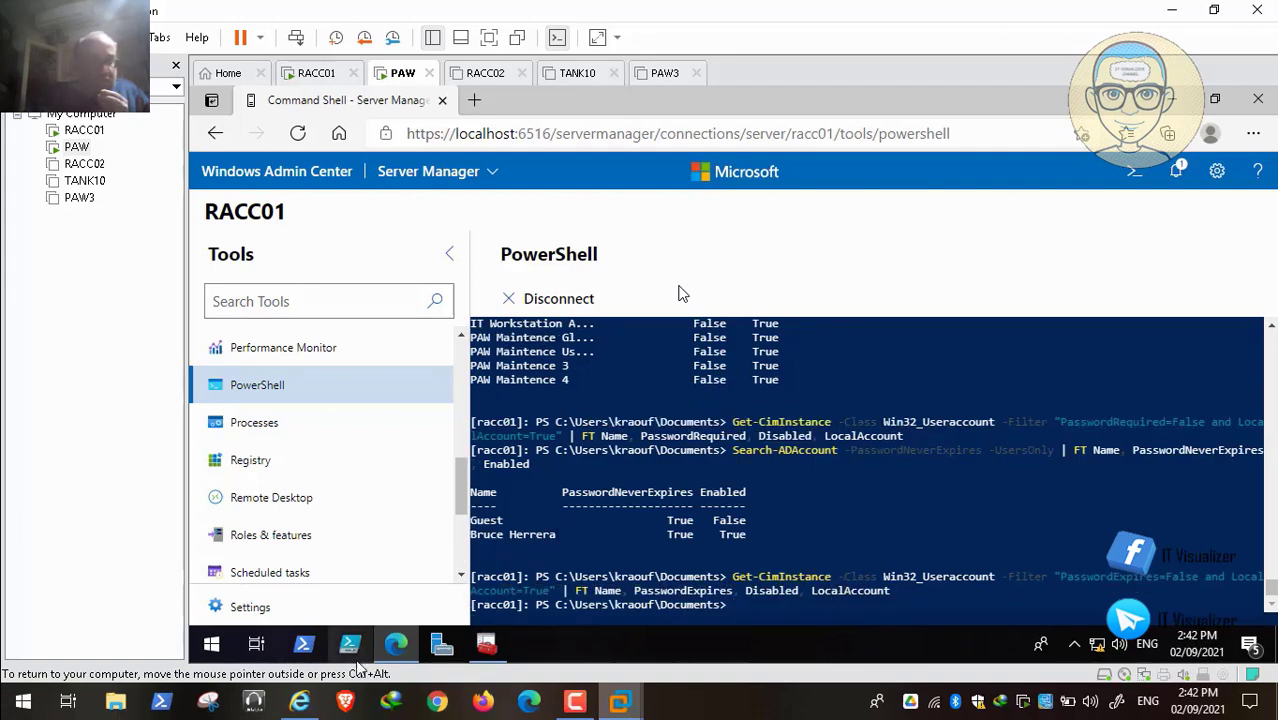
click(293, 623)
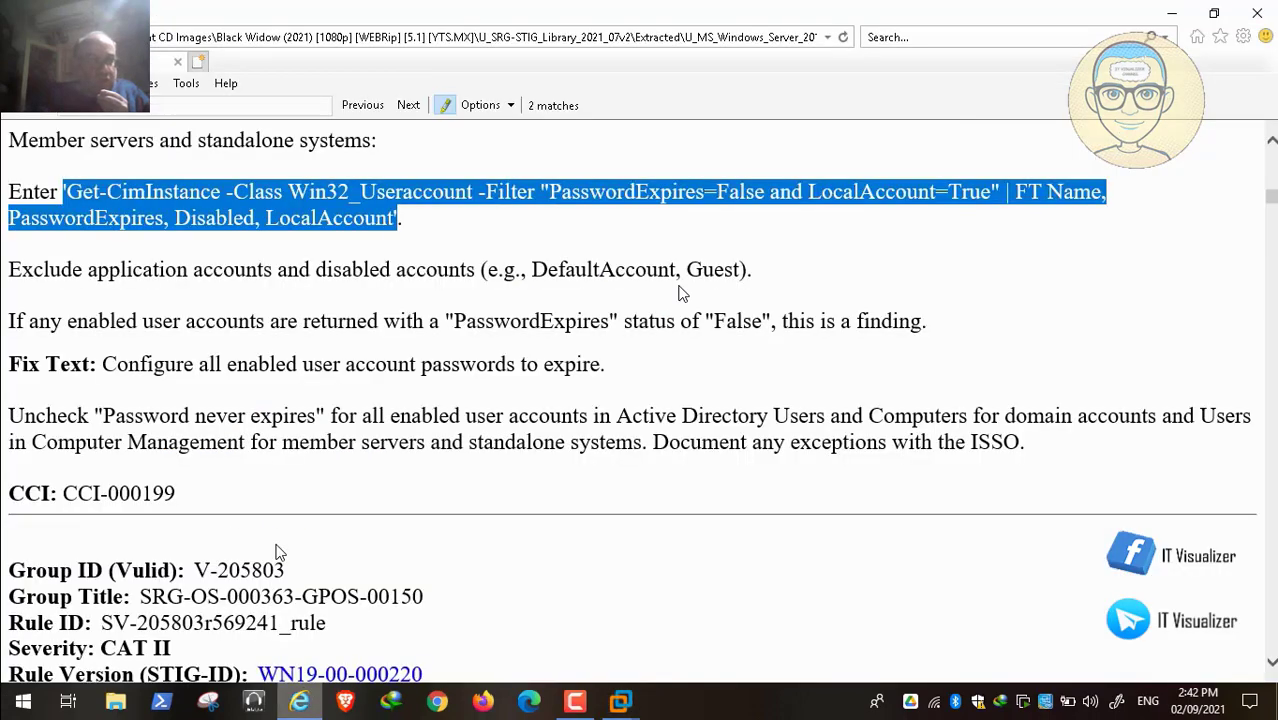
scroll(680, 293, down, 3)
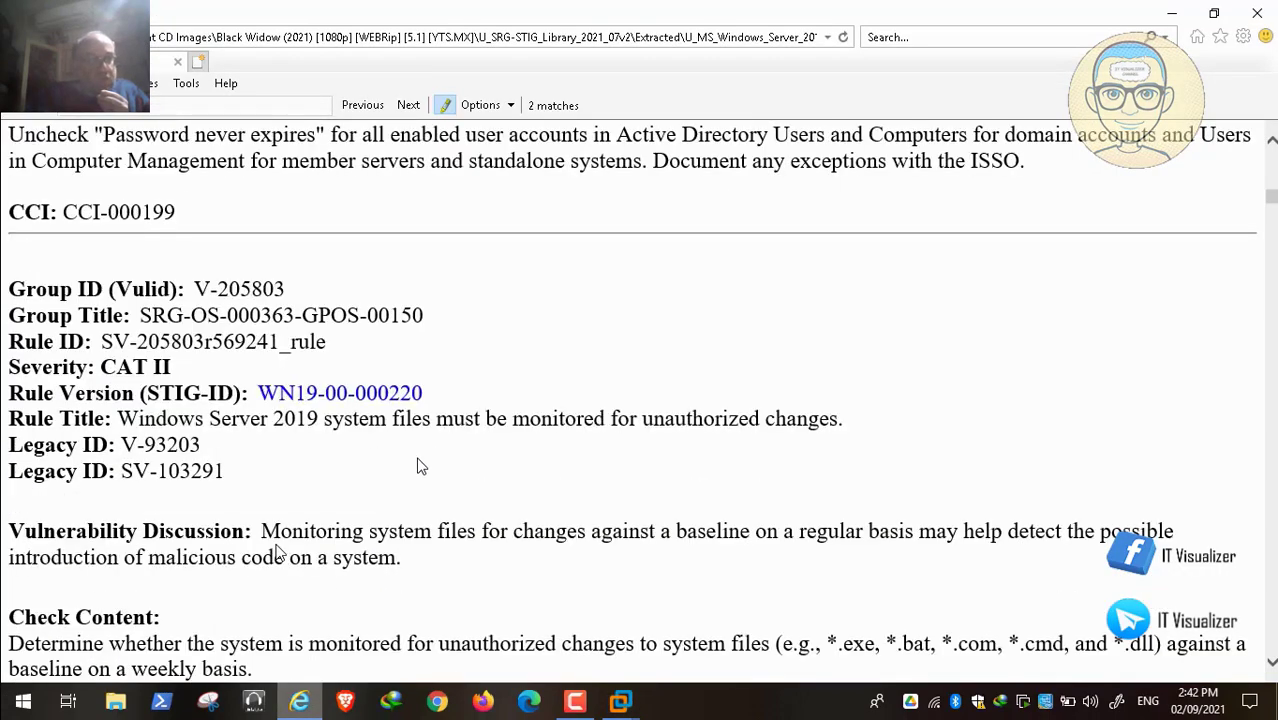
scroll(298, 480, down, 1)
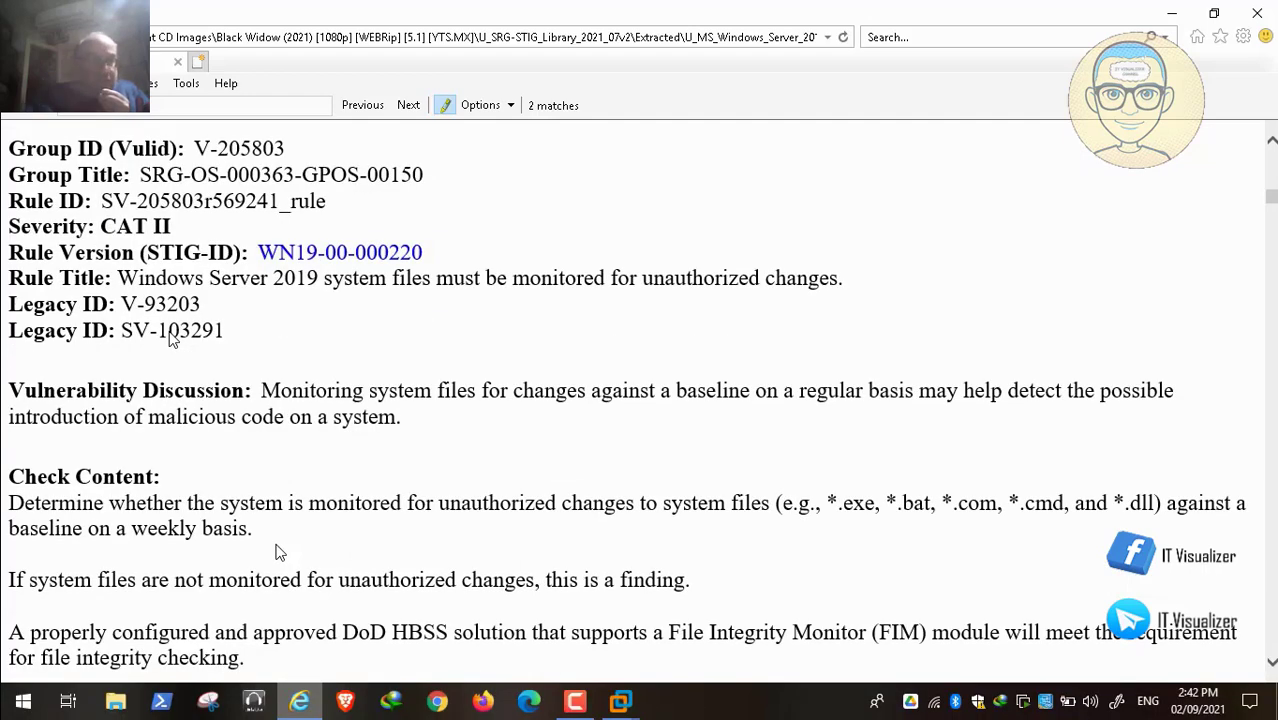
mouse_move(37, 700)
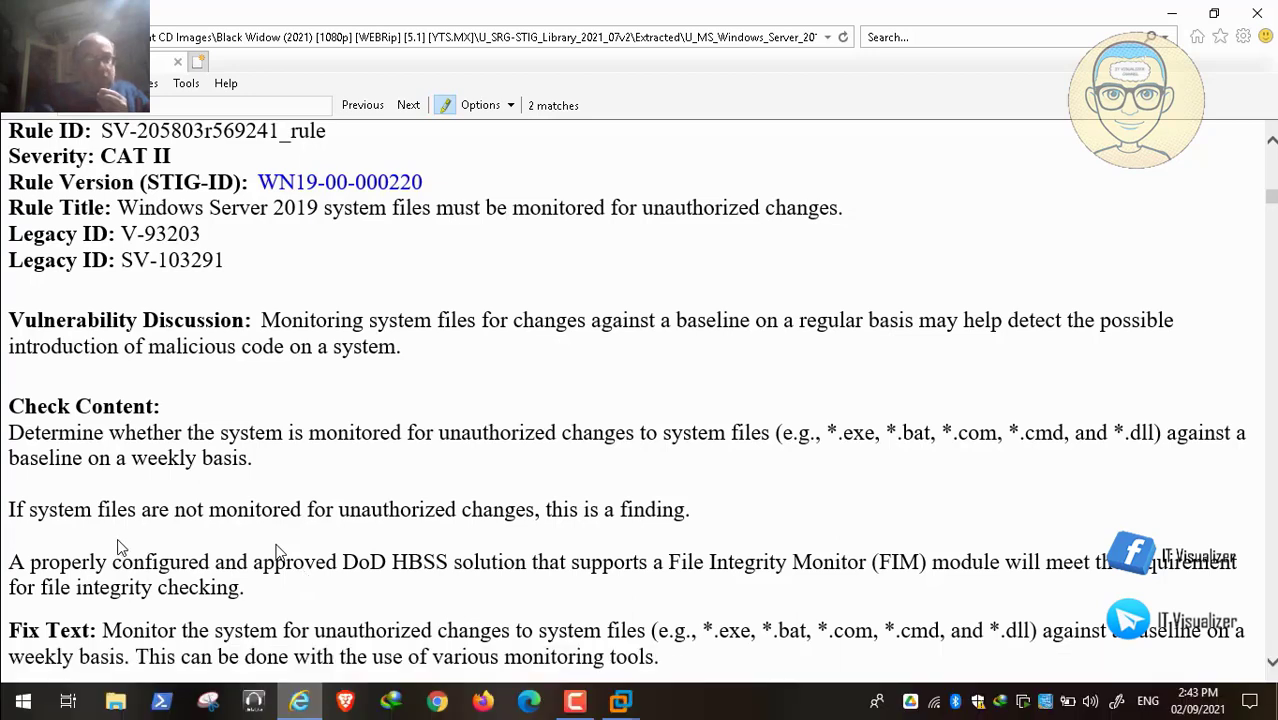
scroll(117, 539, down, 1)
scroll(117, 539, up, 1)
Pause the full-screen playback of Video24.mp4, switch to the Brave browser and search for "HBSS solutions"
mouse_move(119, 702)
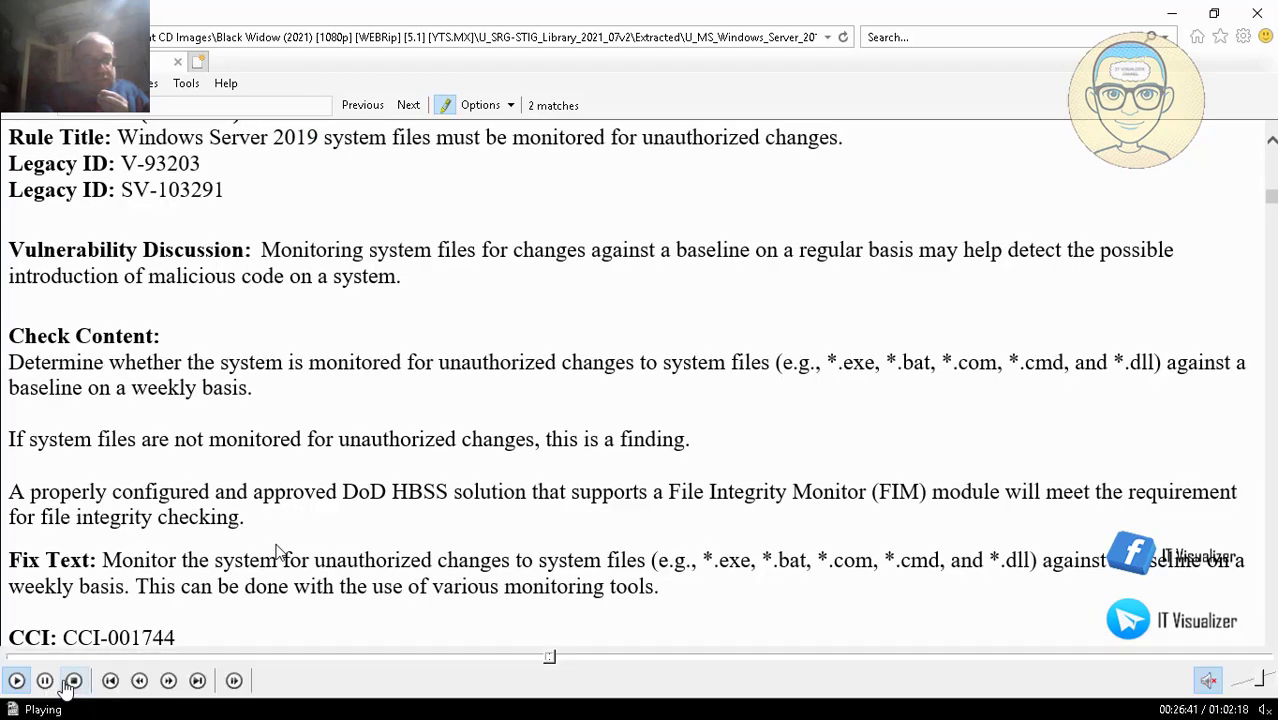
double_click(347, 368)
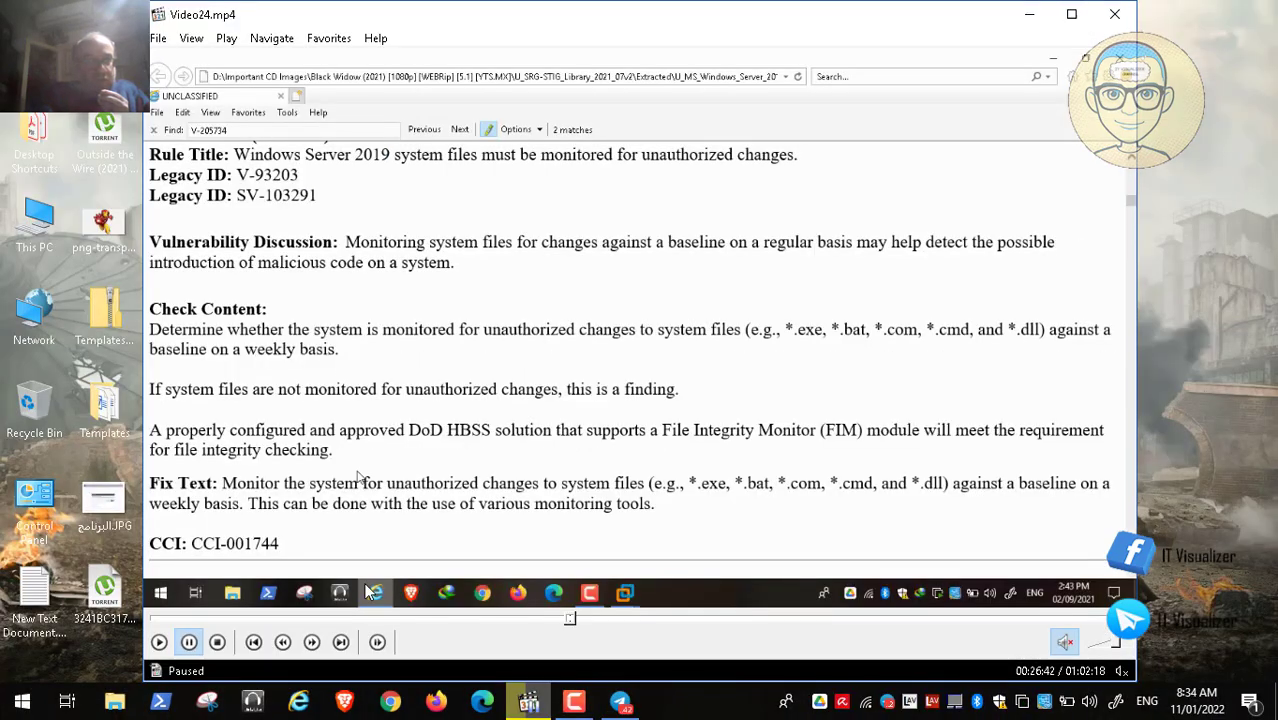
click(344, 703)
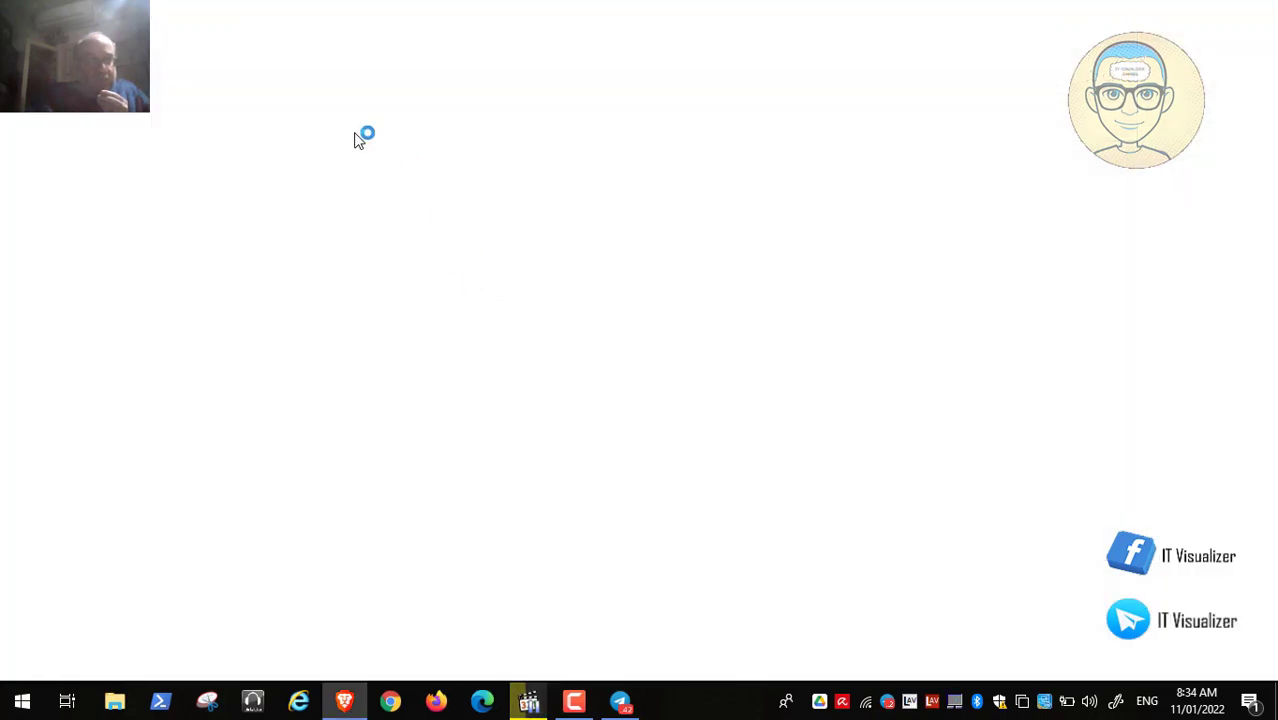
text(HBSS)
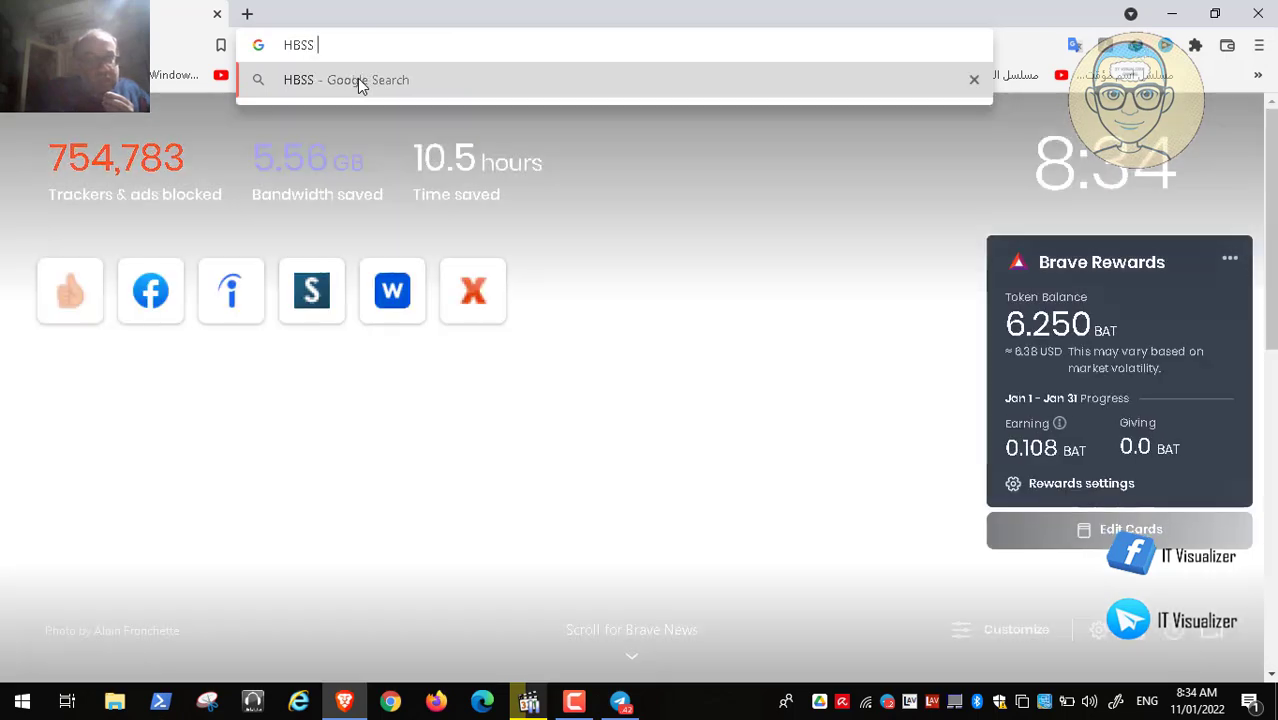
text( solutions)
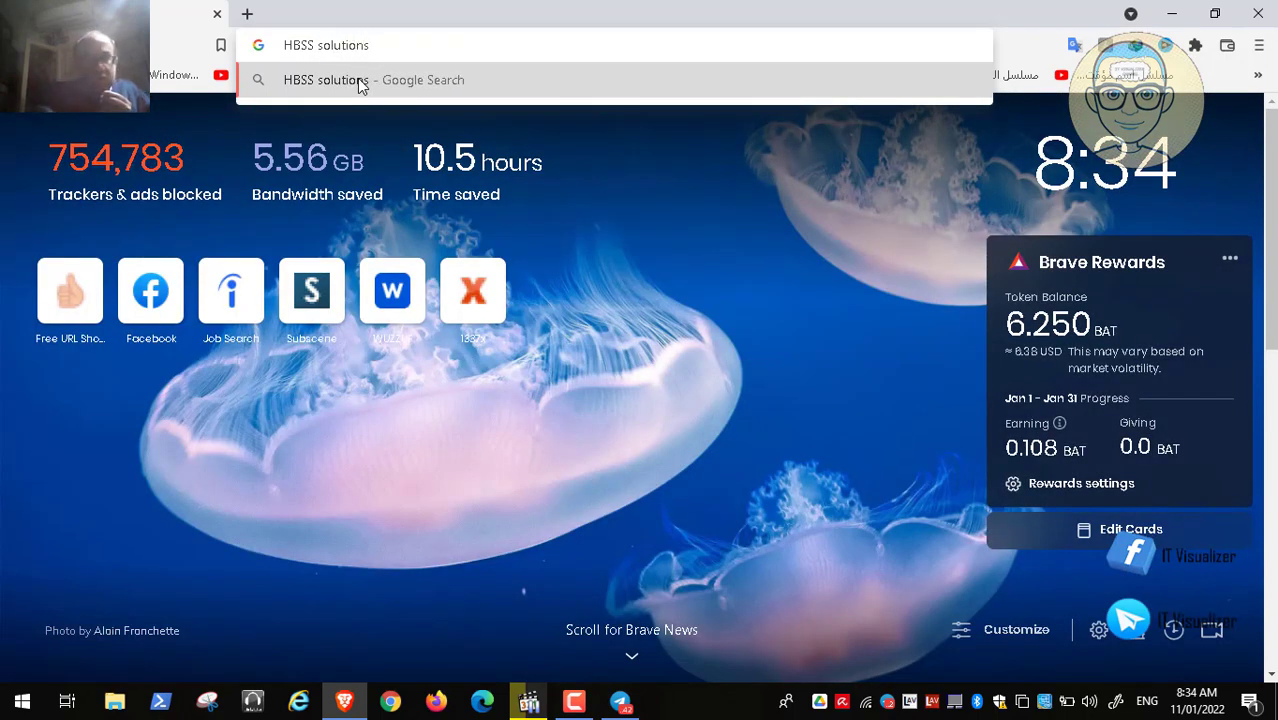
key(Return)
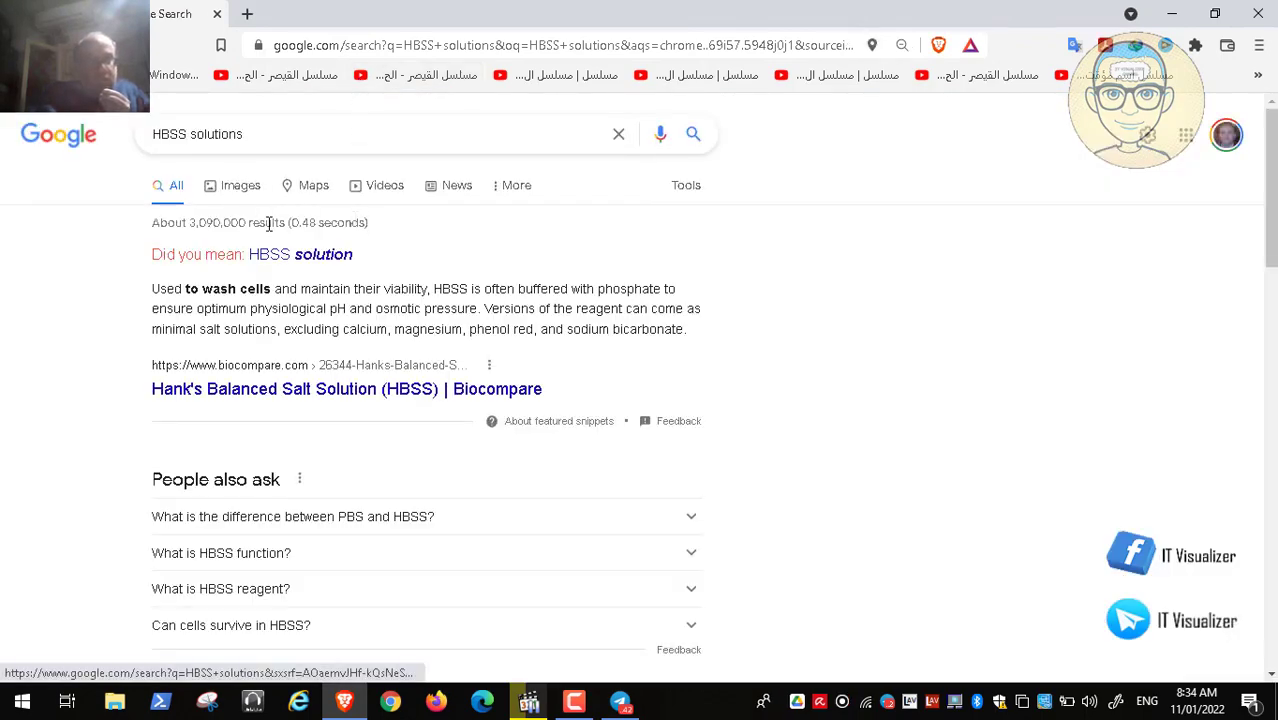
Follow the suggested "HBSS solution" spelling and refine the Google search to "HBSS system solution"
click(291, 256)
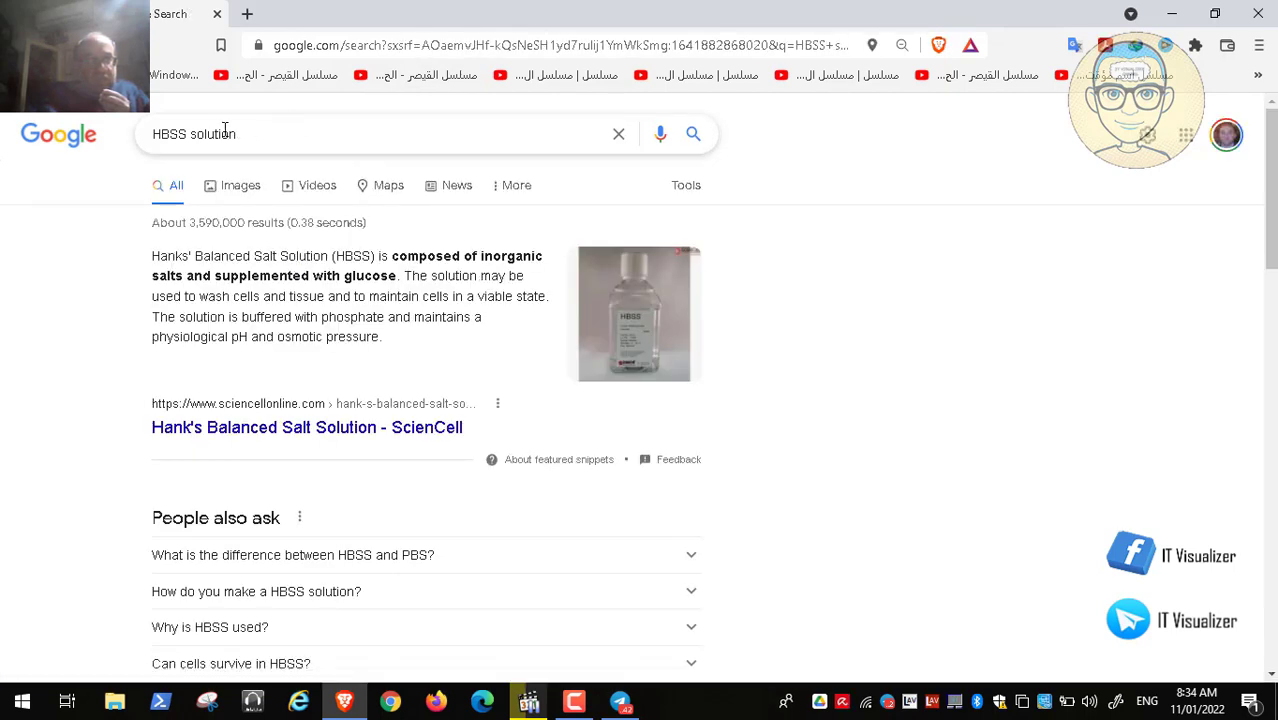
click(191, 134)
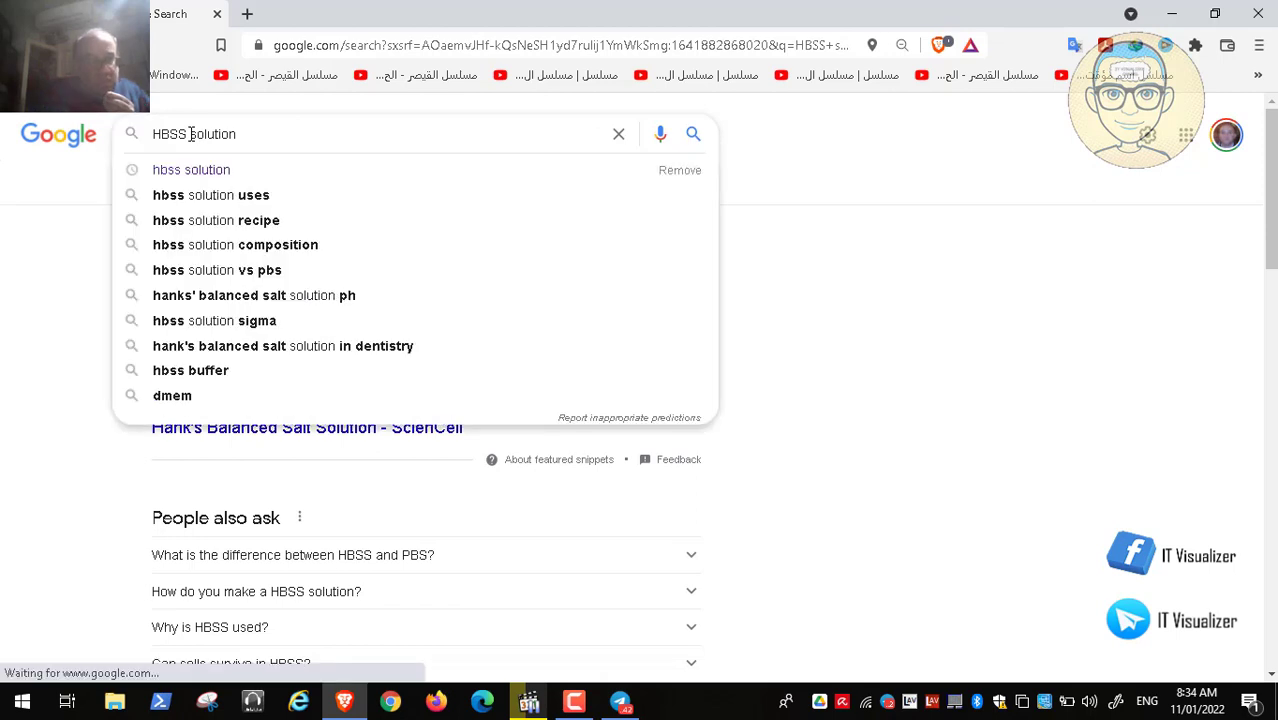
text(sys)
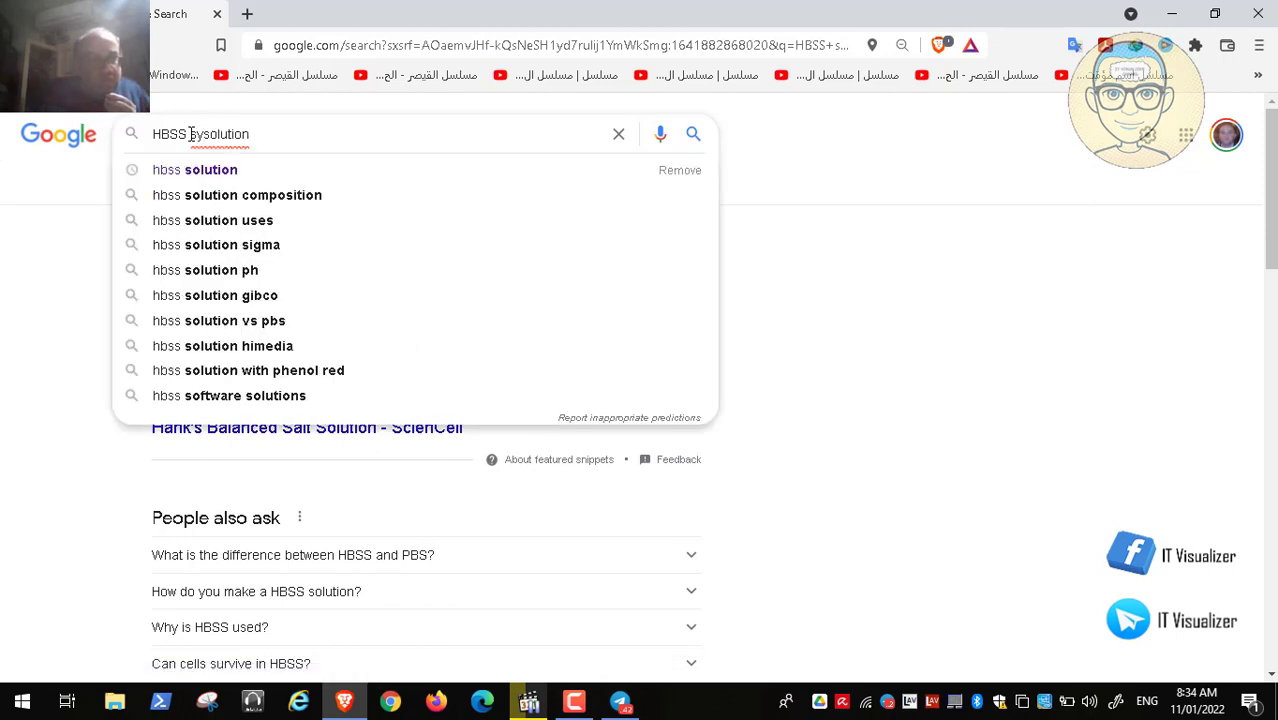
text(te)
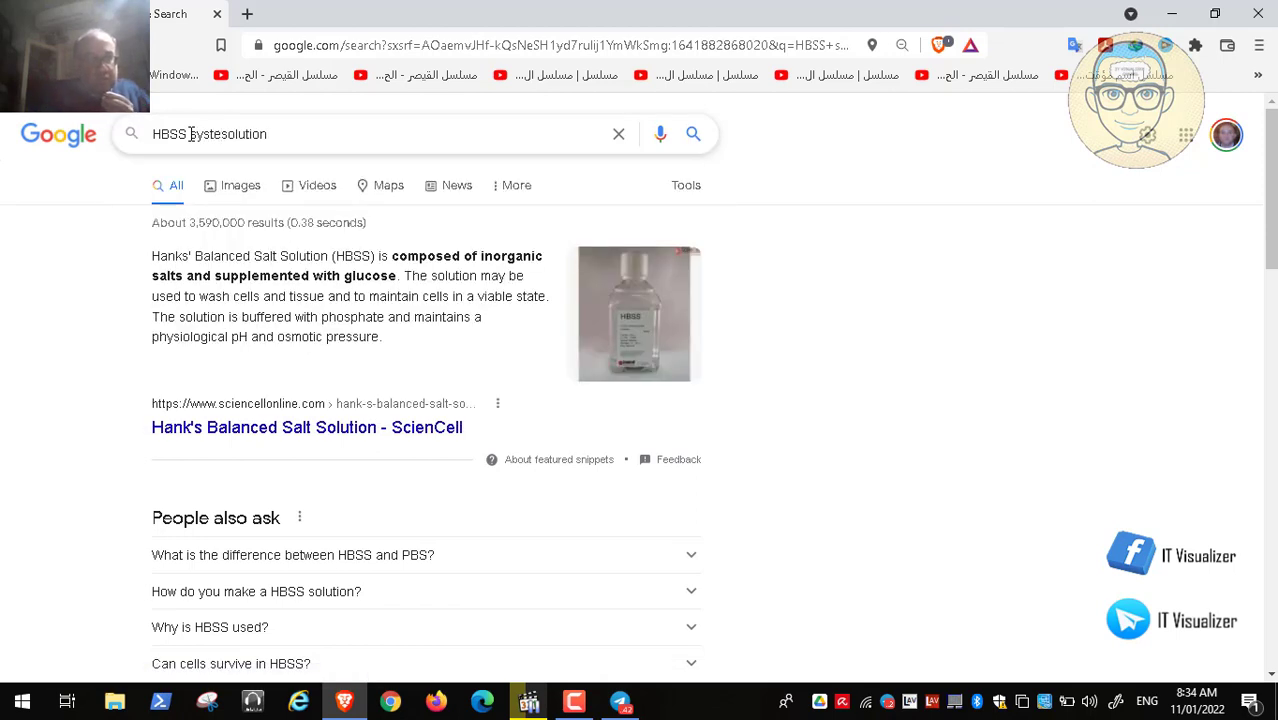
text(m)
key(Return)
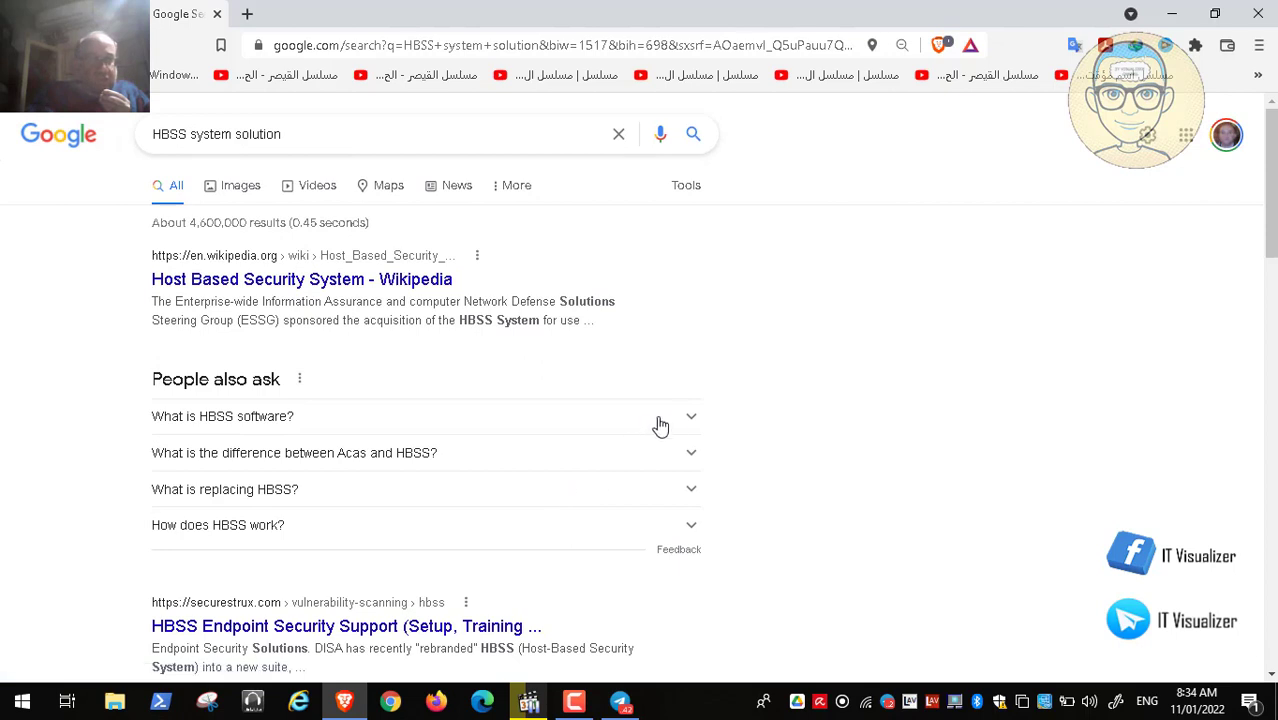
Read the "What is HBSS software?" answer and the Wikipedia article on Host Based Security System, and close the page
click(690, 420)
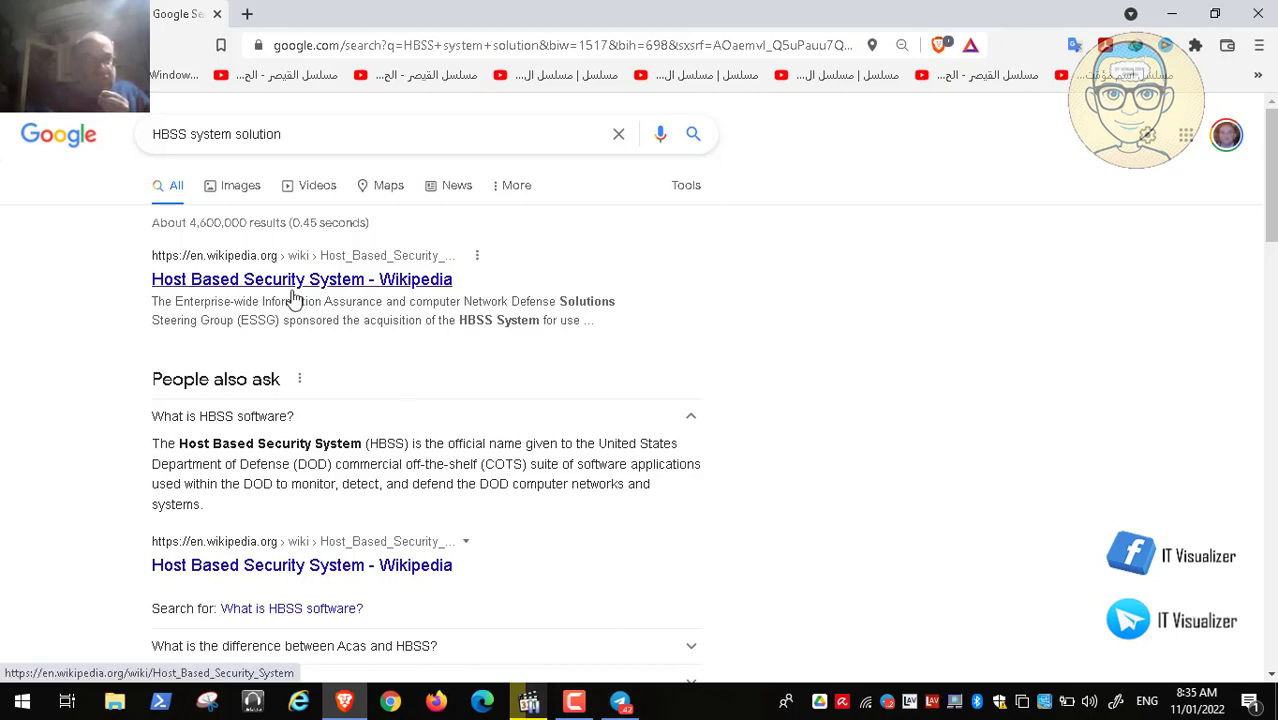
click(258, 289)
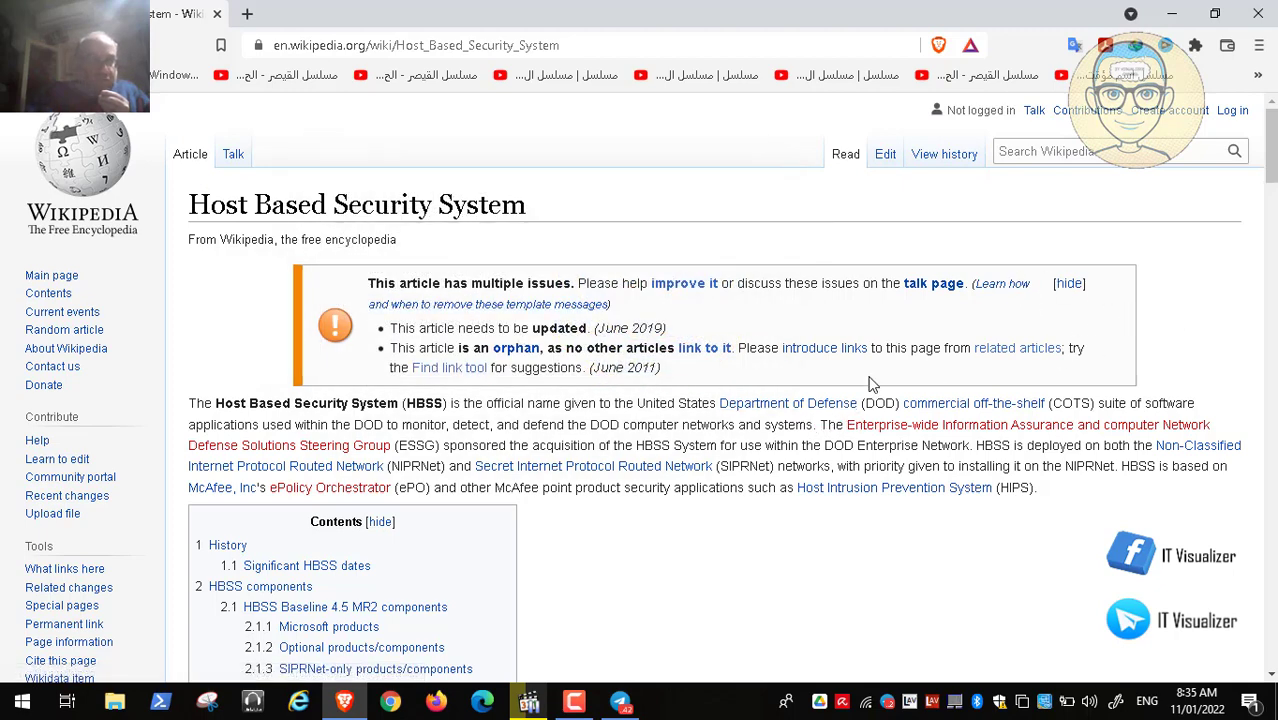
mouse_move(655, 476)
click(217, 14)
double_click(419, 336)
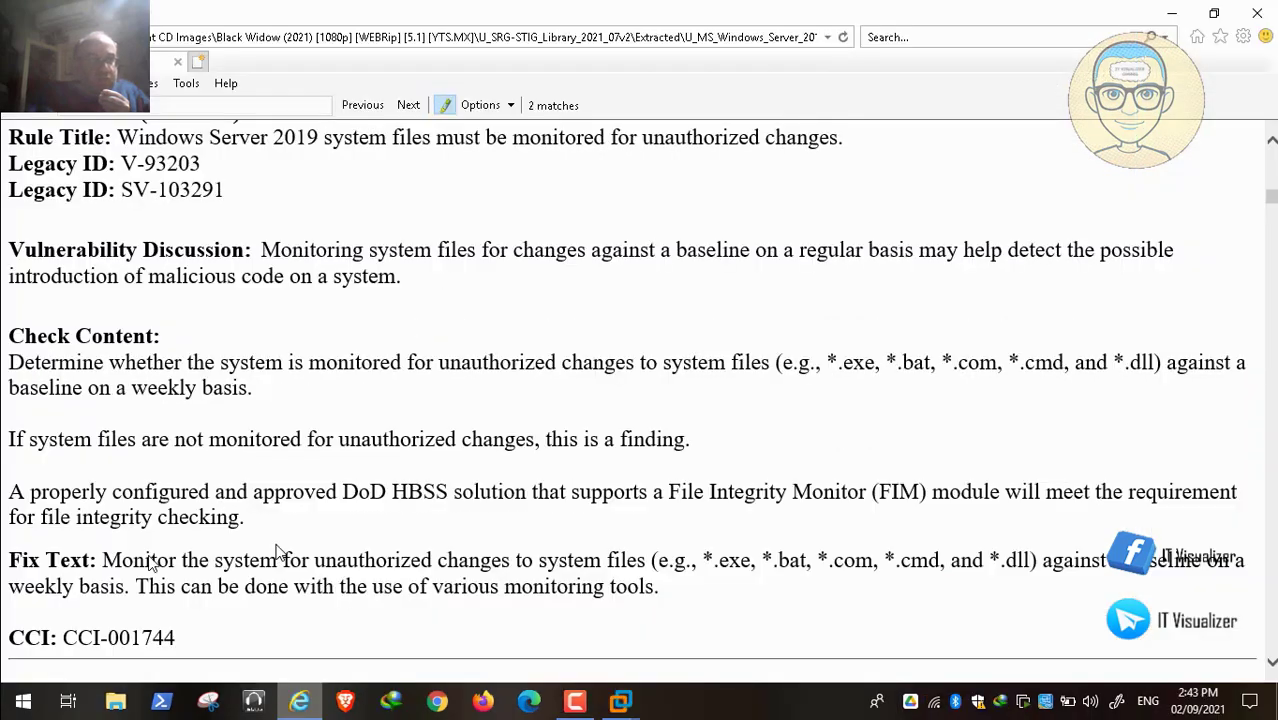
double_click(500, 455)
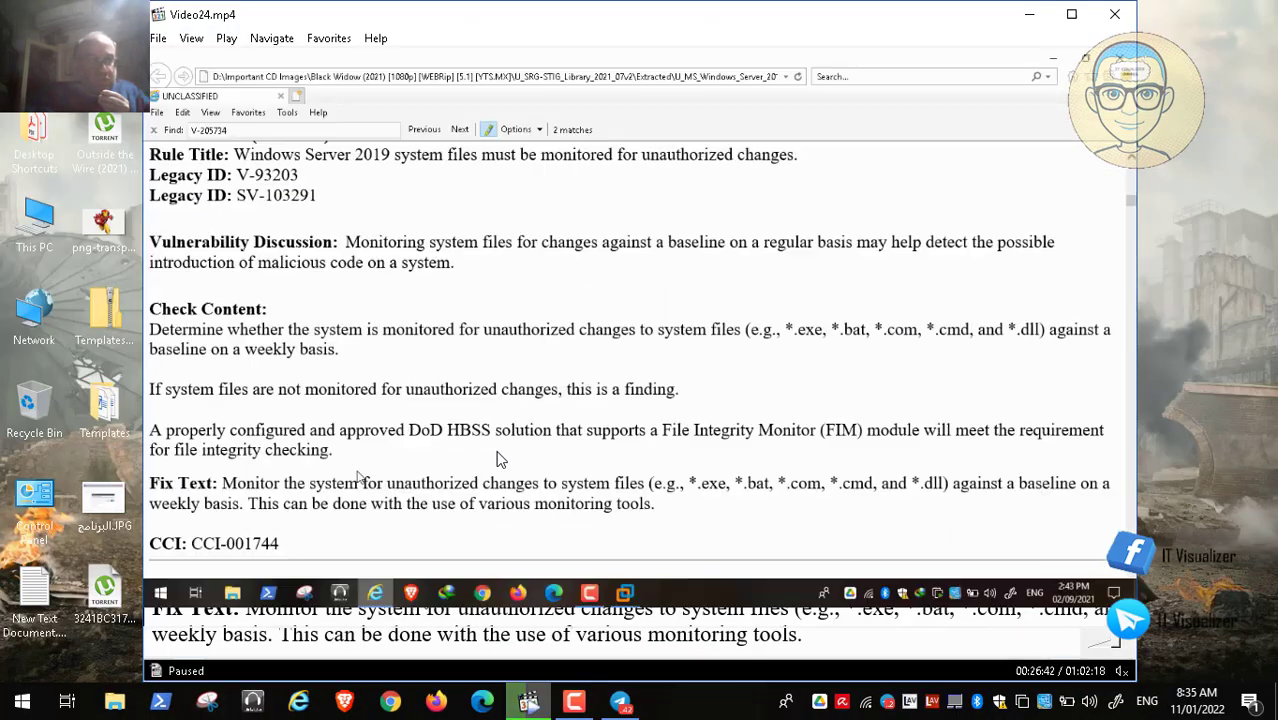
click(573, 704)
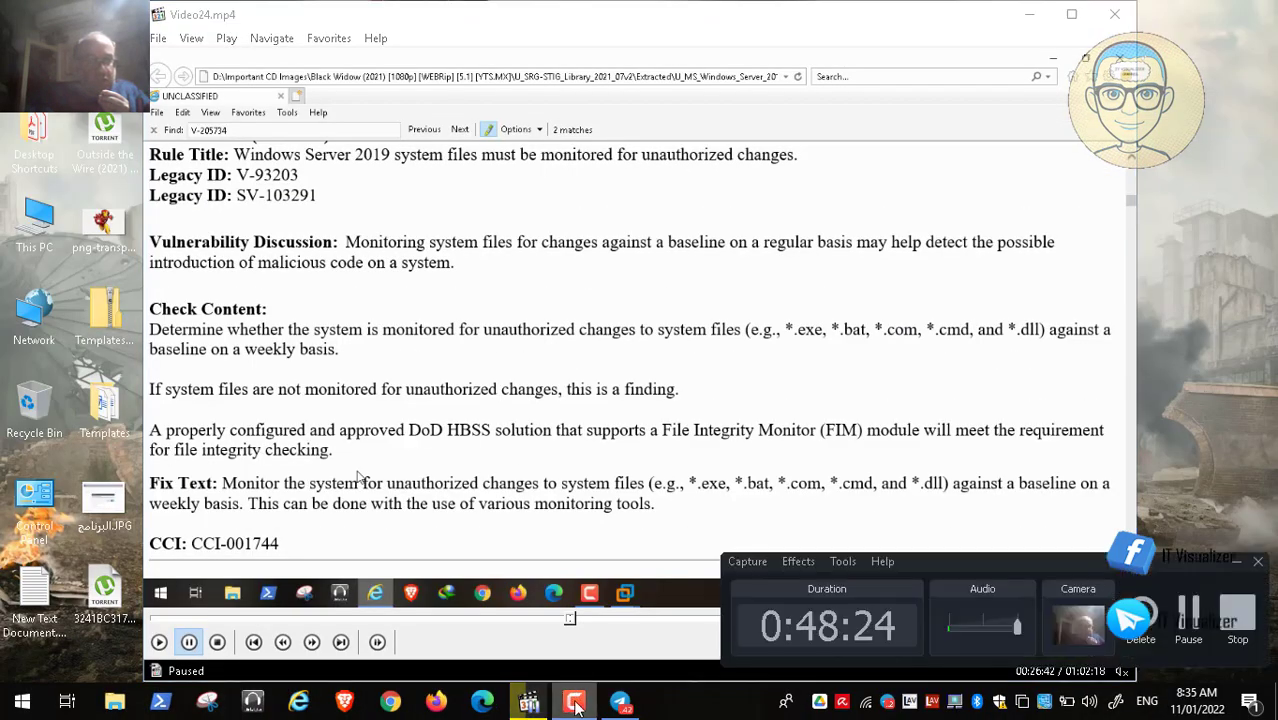
click(1239, 565)
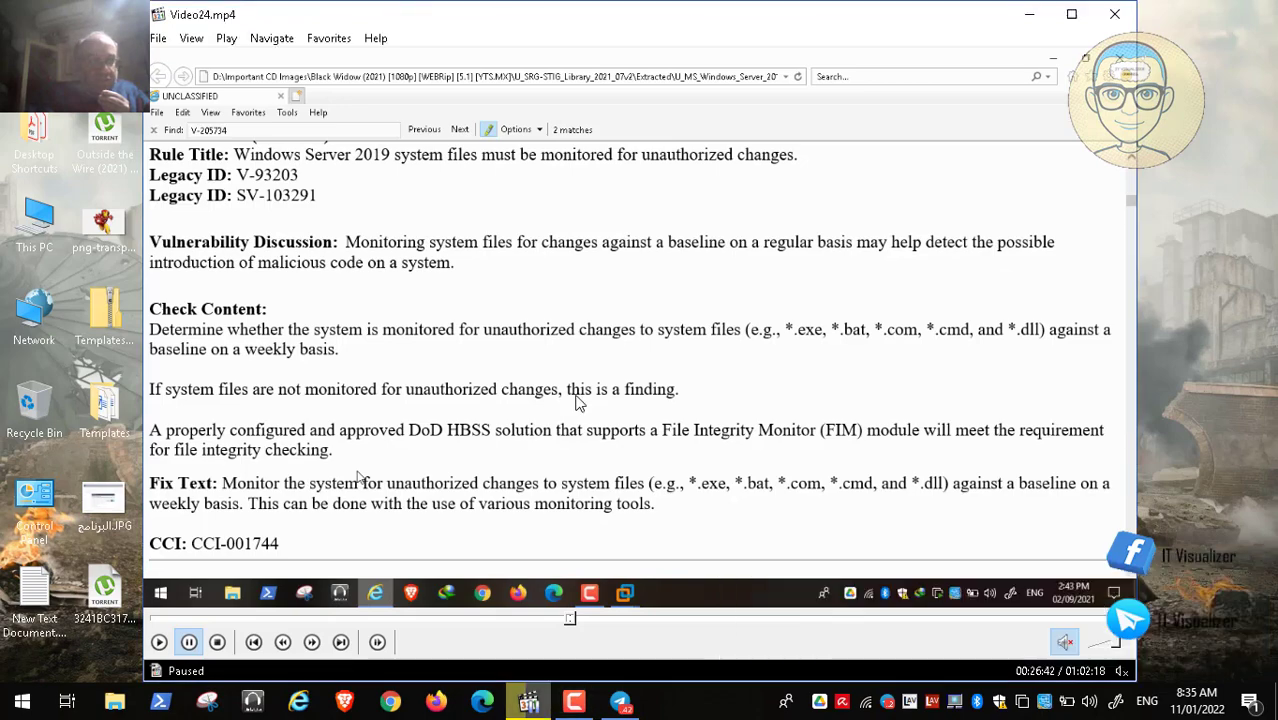
double_click(413, 379)
click(15, 680)
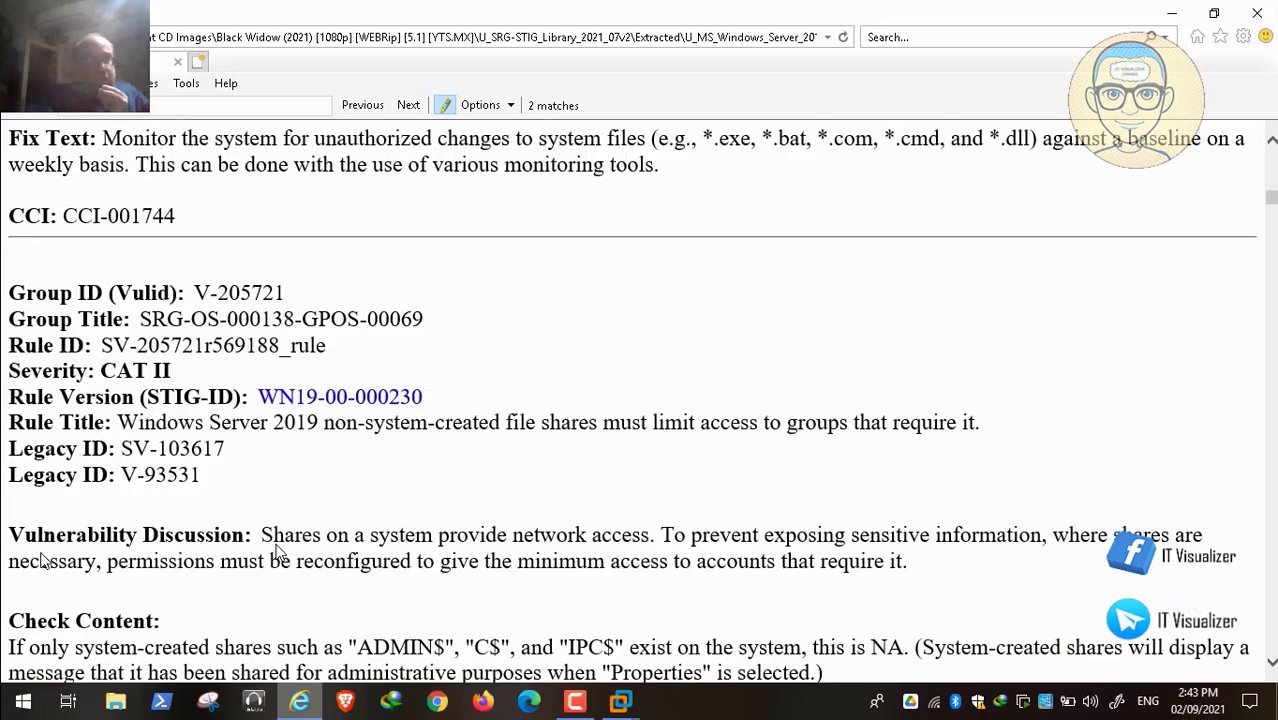
mouse_move(47, 682)
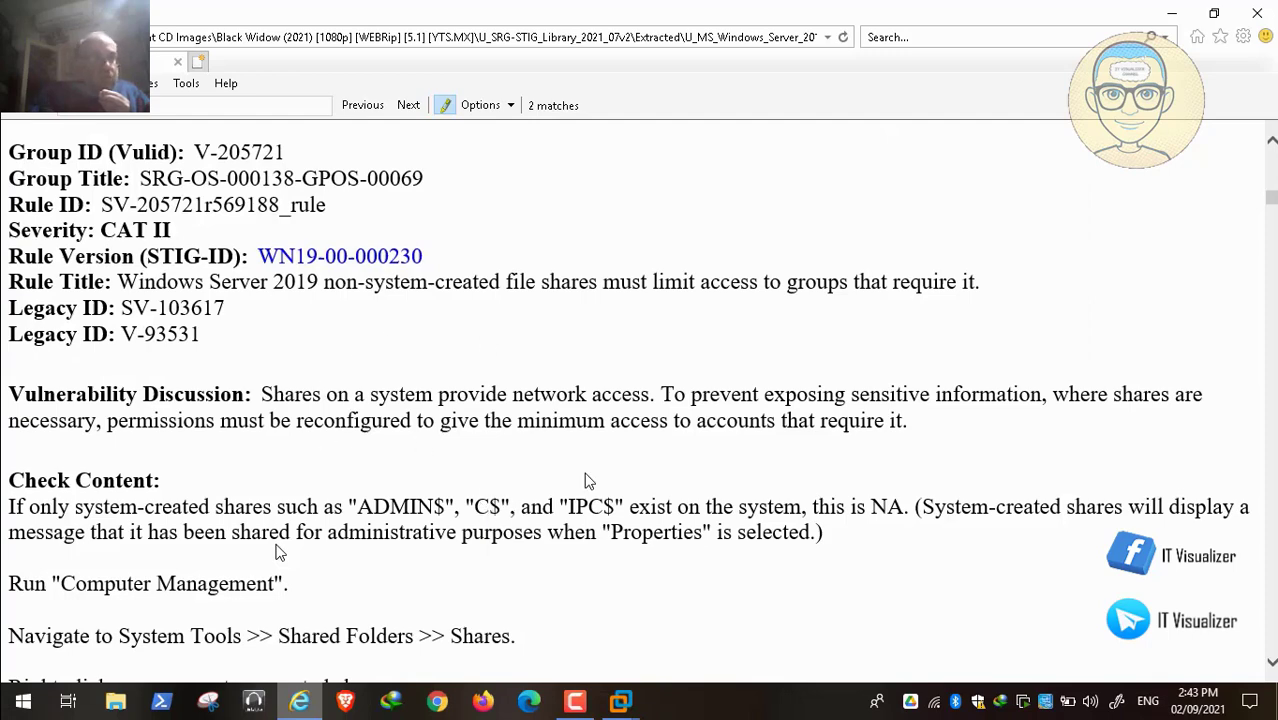
double_click(818, 278)
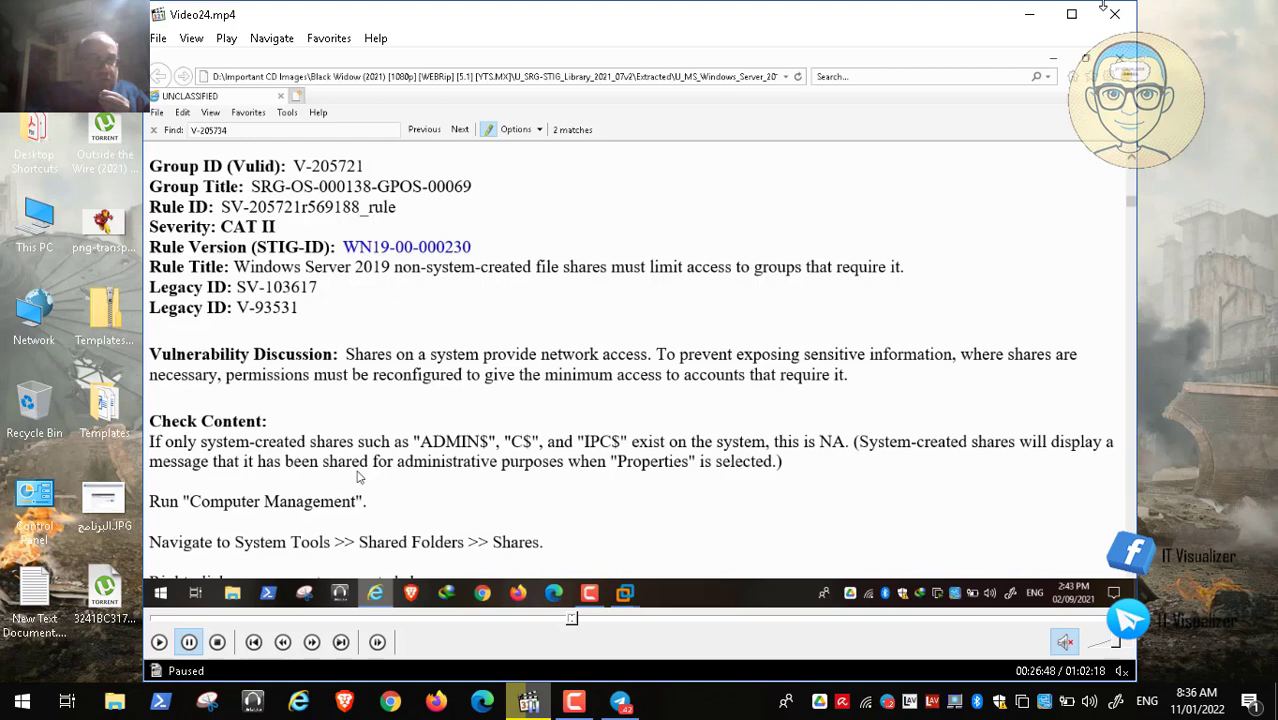
Minimize the video player, open Computer Management for This PC and maximize it
click(1029, 14)
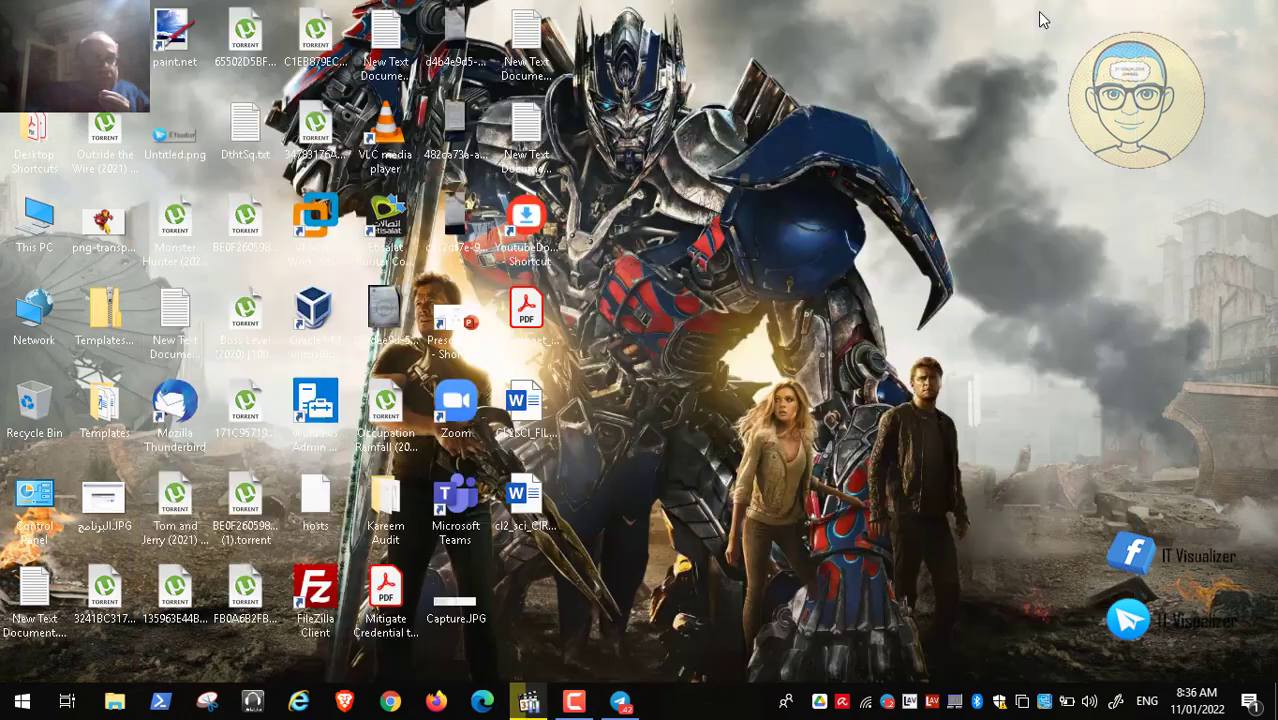
right_click(48, 222)
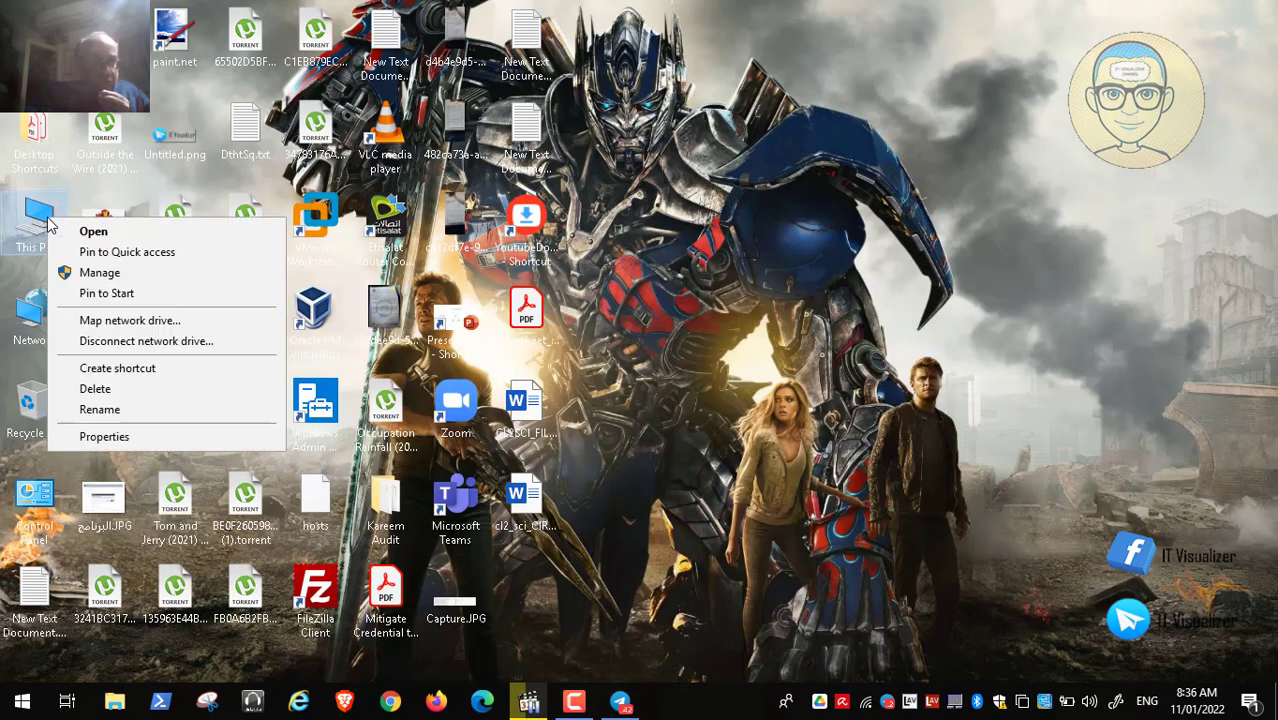
click(81, 277)
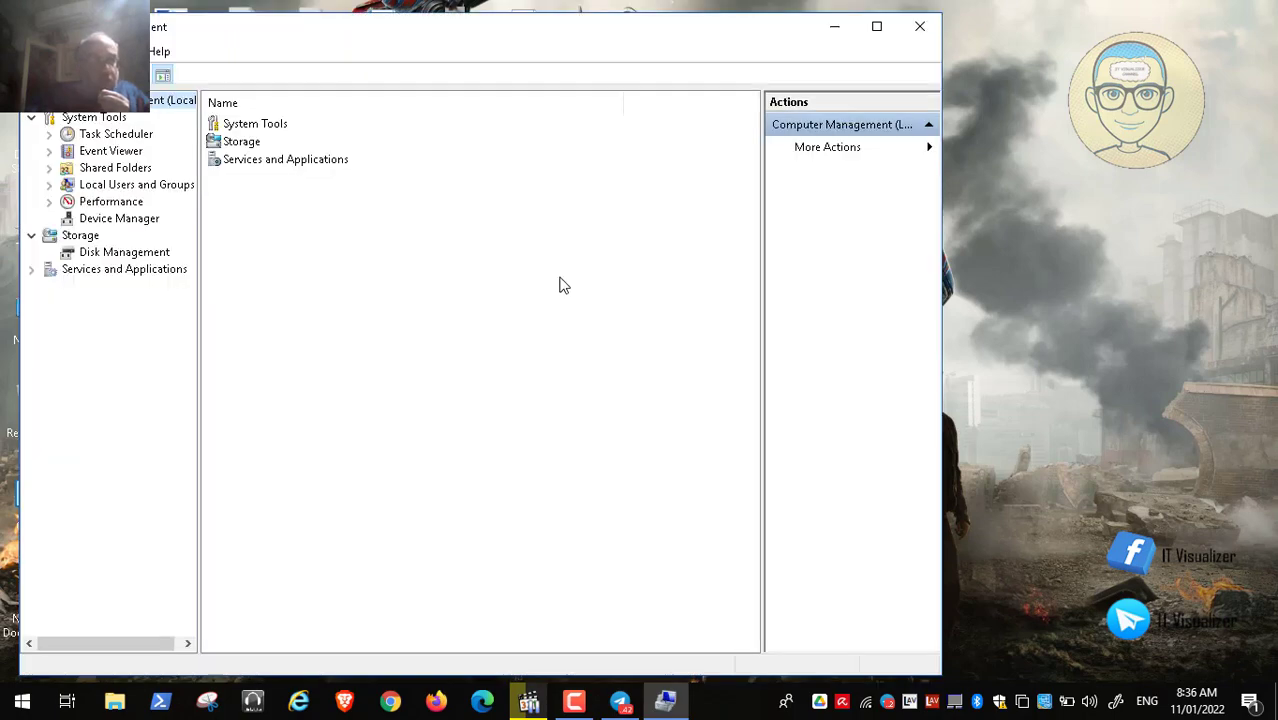
click(876, 26)
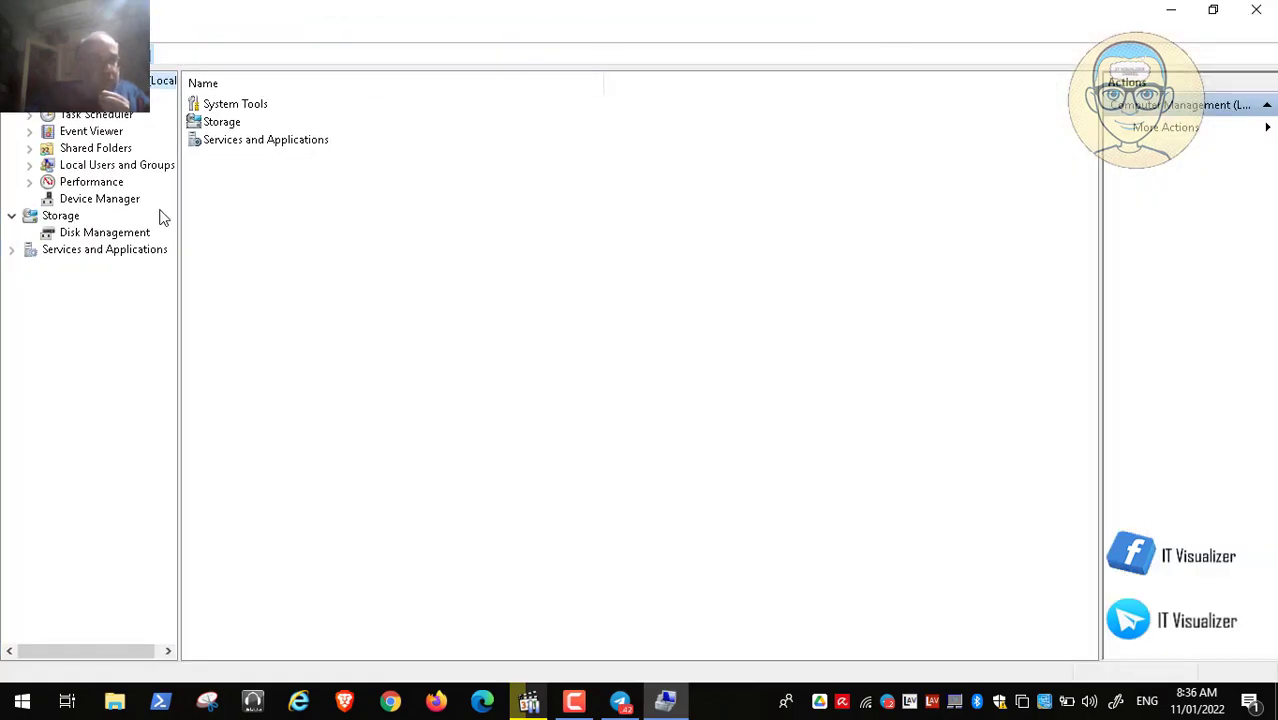
Display the Shares list under Shared Folders and examine the C$ and D$ administrative shares
click(30, 148)
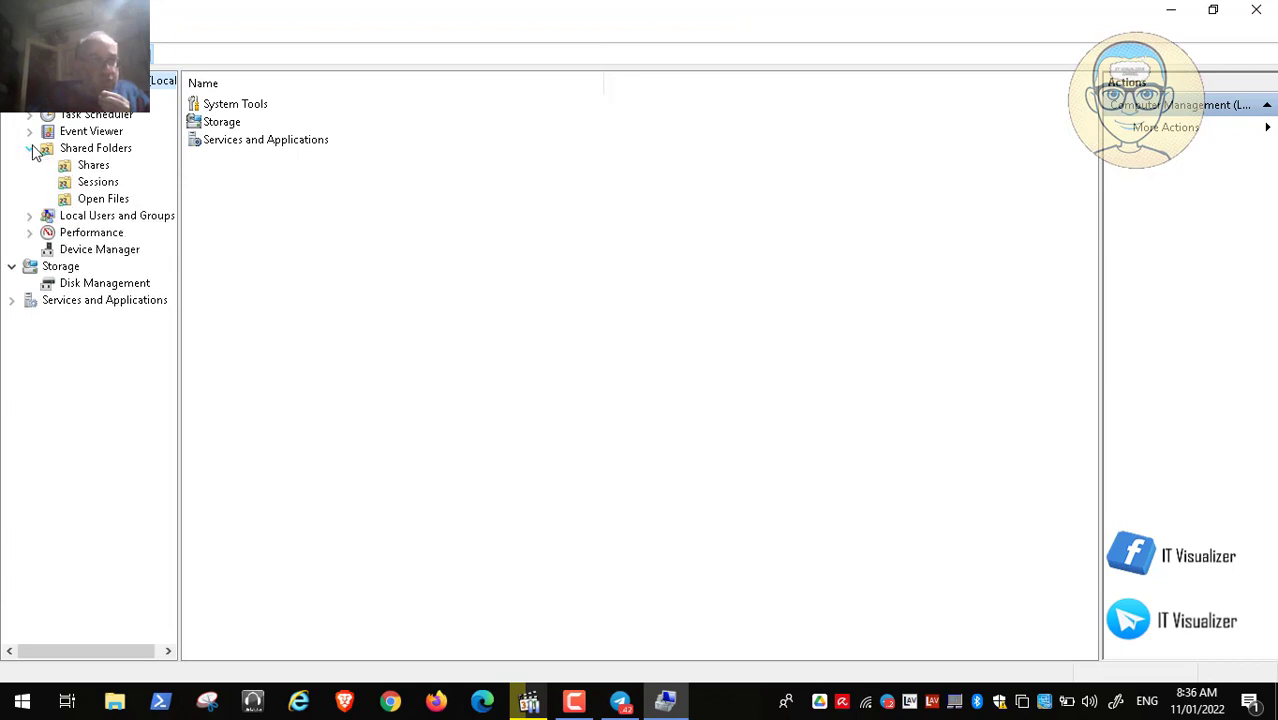
click(96, 165)
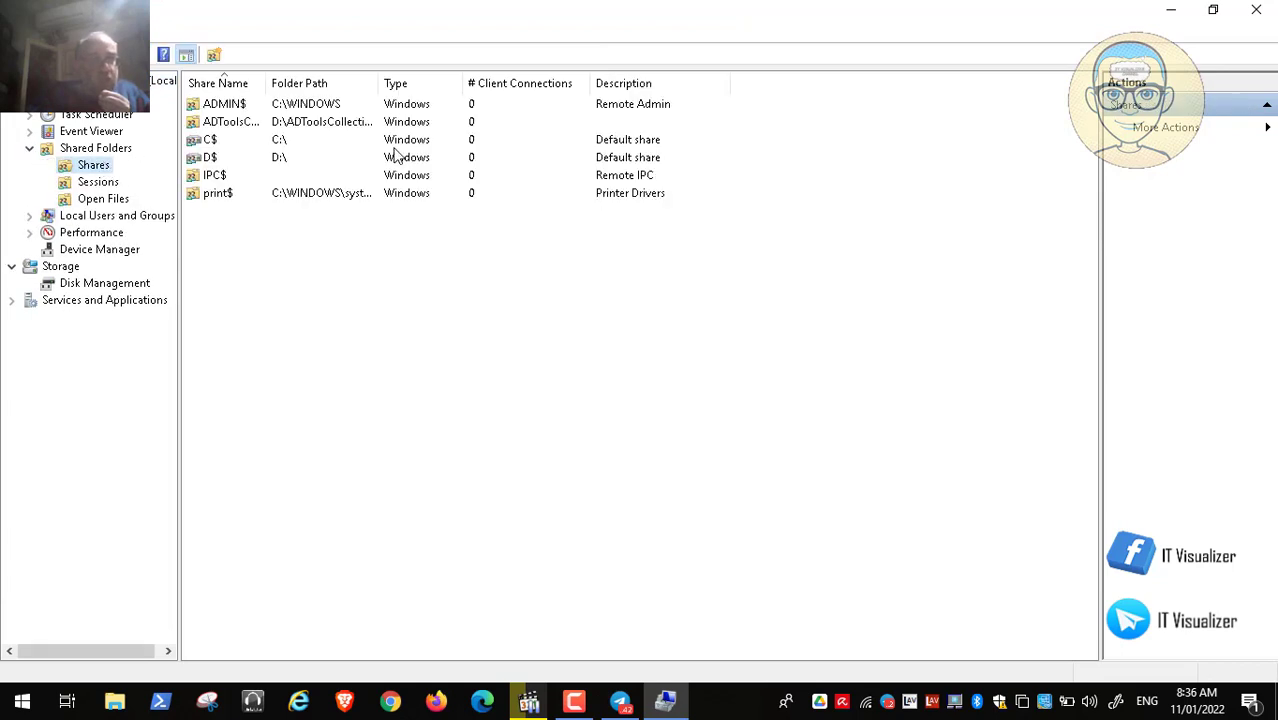
click(209, 140)
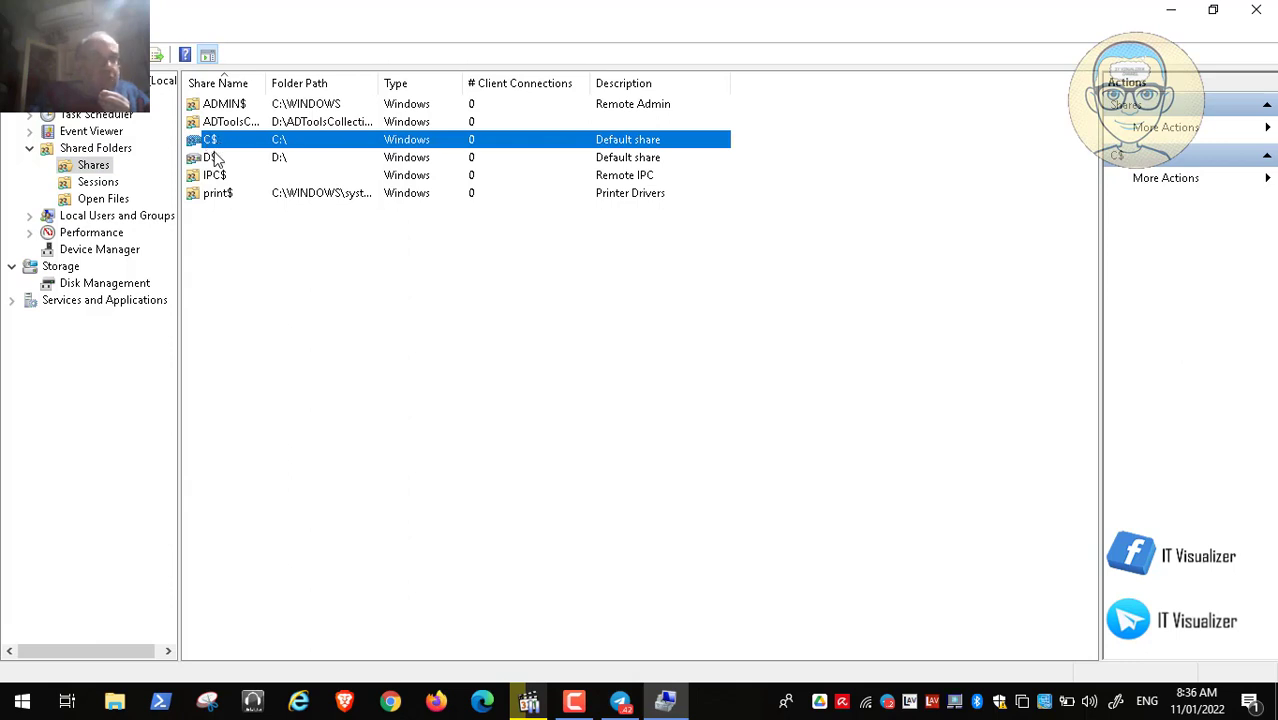
click(211, 160)
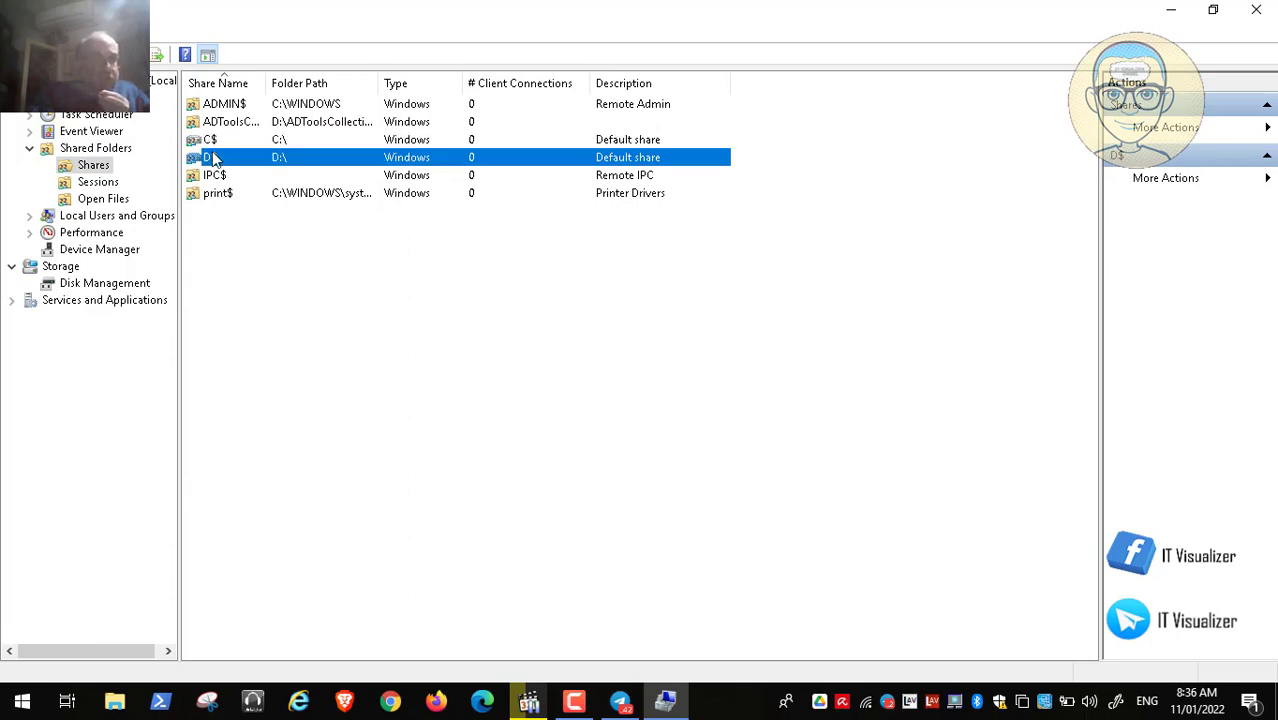
Compare the C$ and D$ default shares with their folder paths and close Computer Management
click(211, 140)
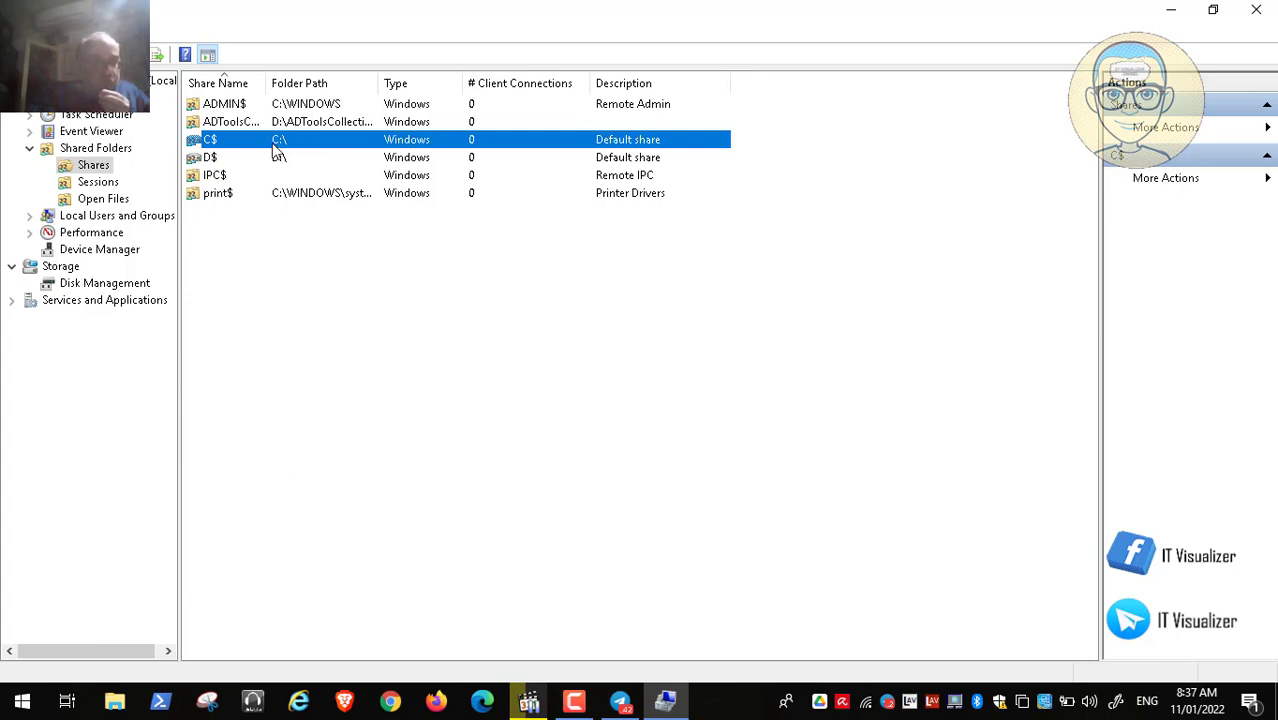
click(226, 157)
click(222, 142)
click(209, 158)
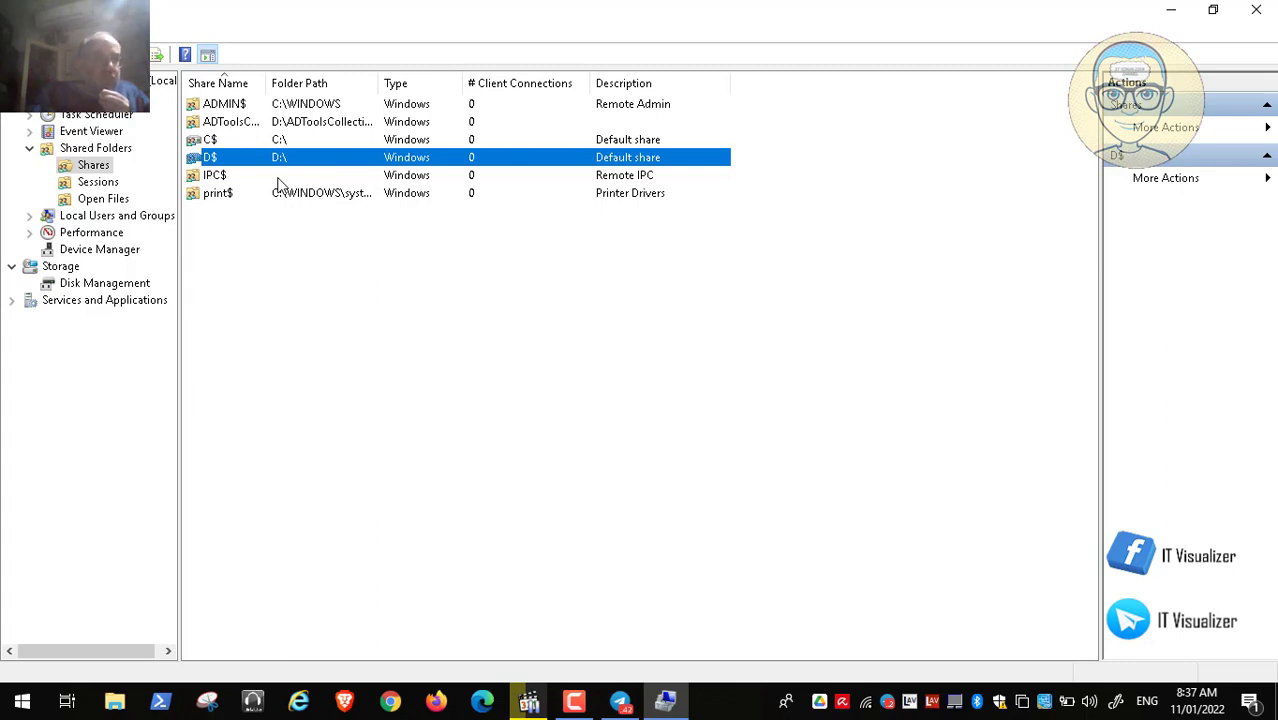
click(1258, 10)
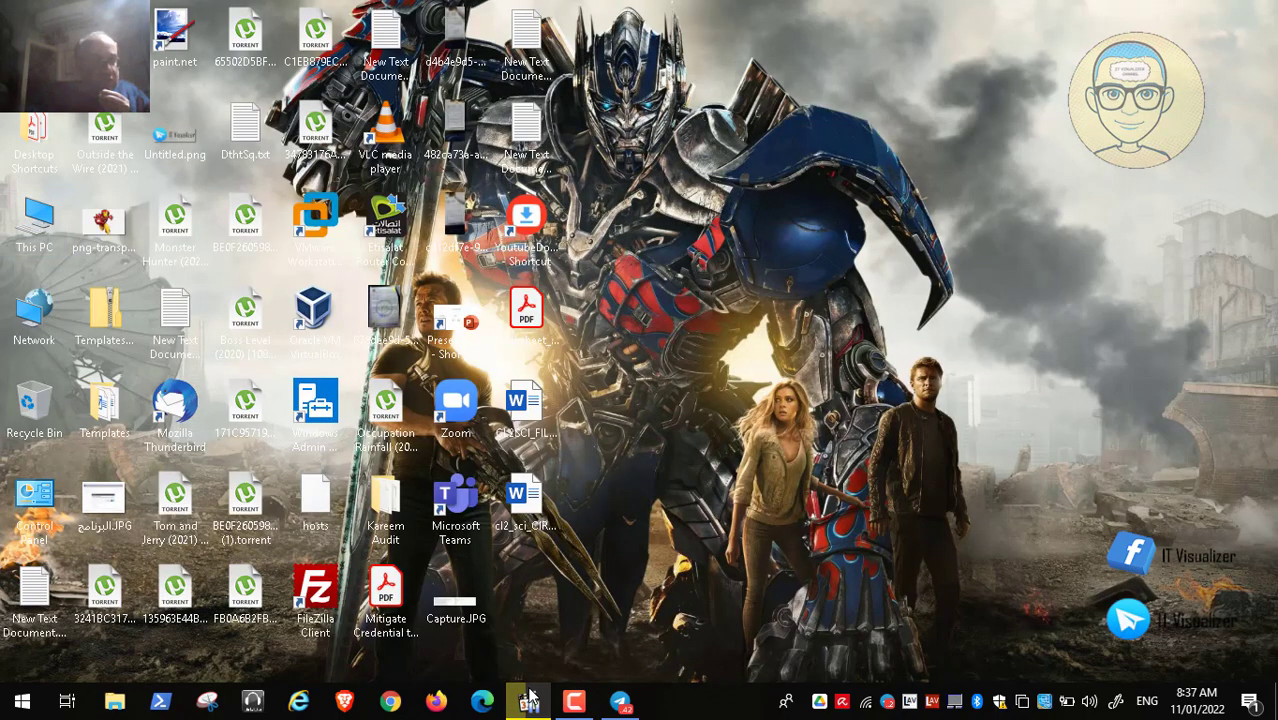
click(529, 700)
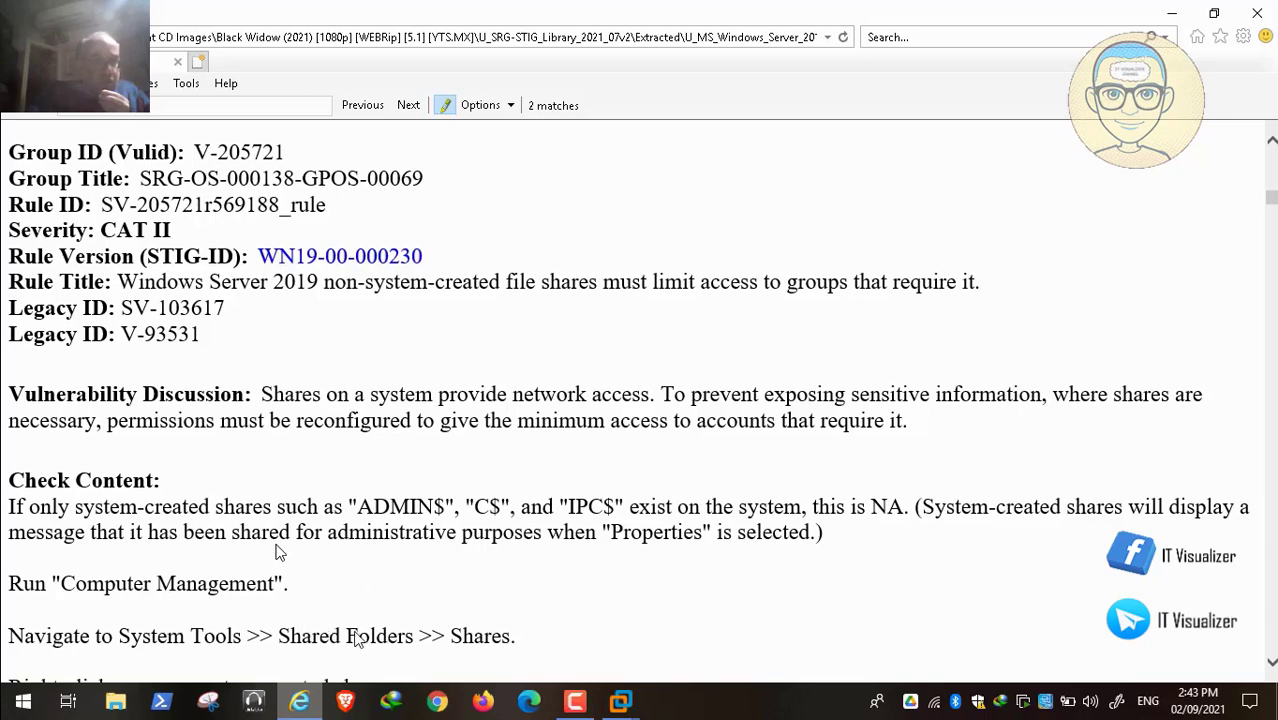
scroll(355, 632, down, 4)
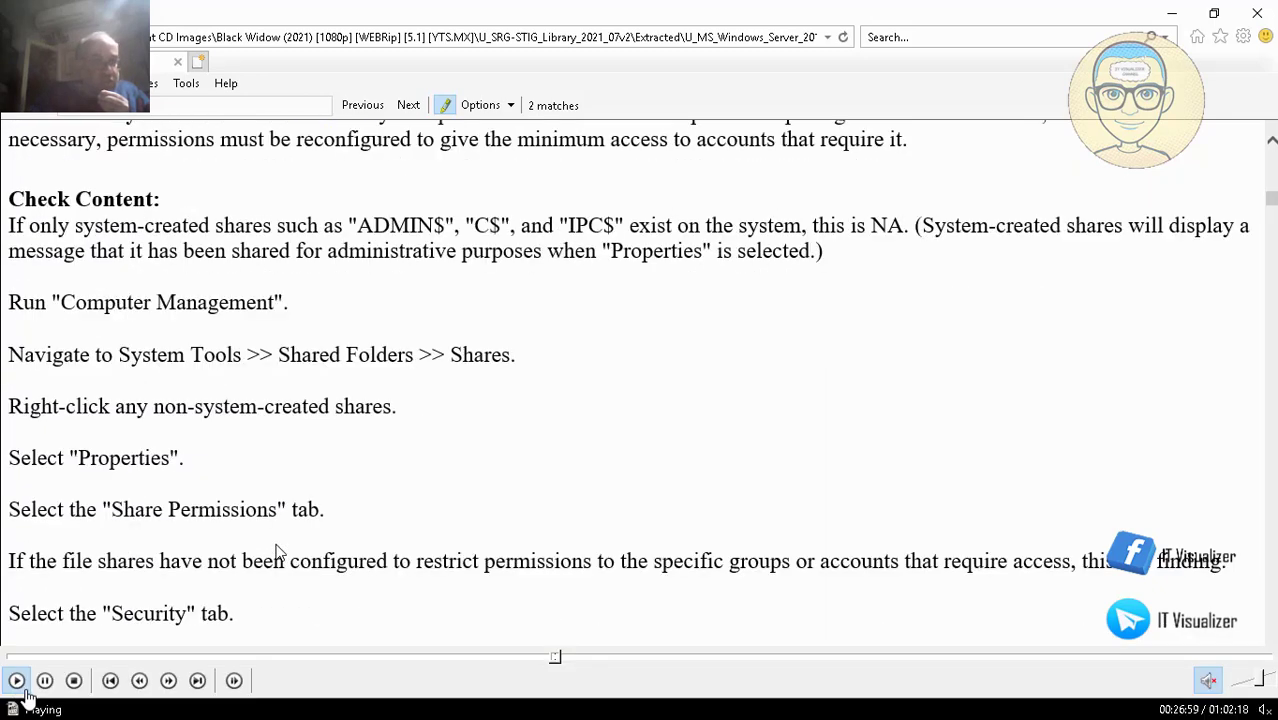
double_click(428, 388)
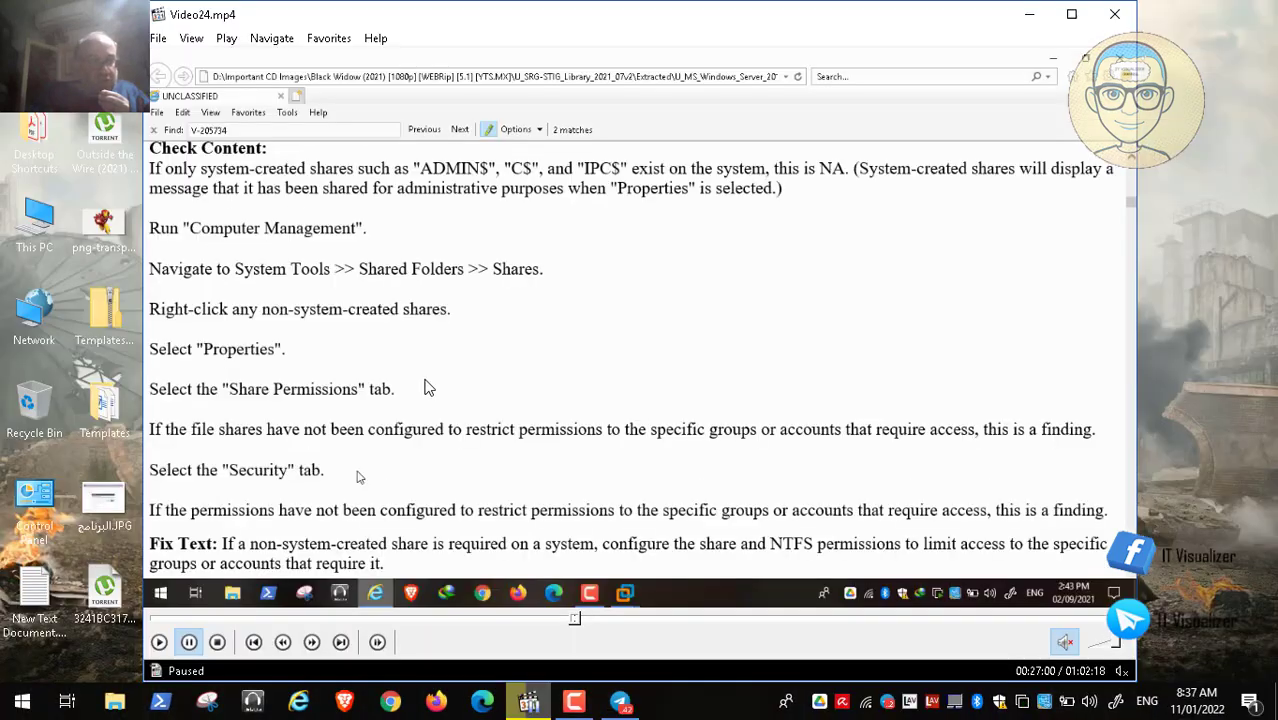
Check the Shares list under Shared Folders in Computer Management for This PC and close the console
right_click(34, 229)
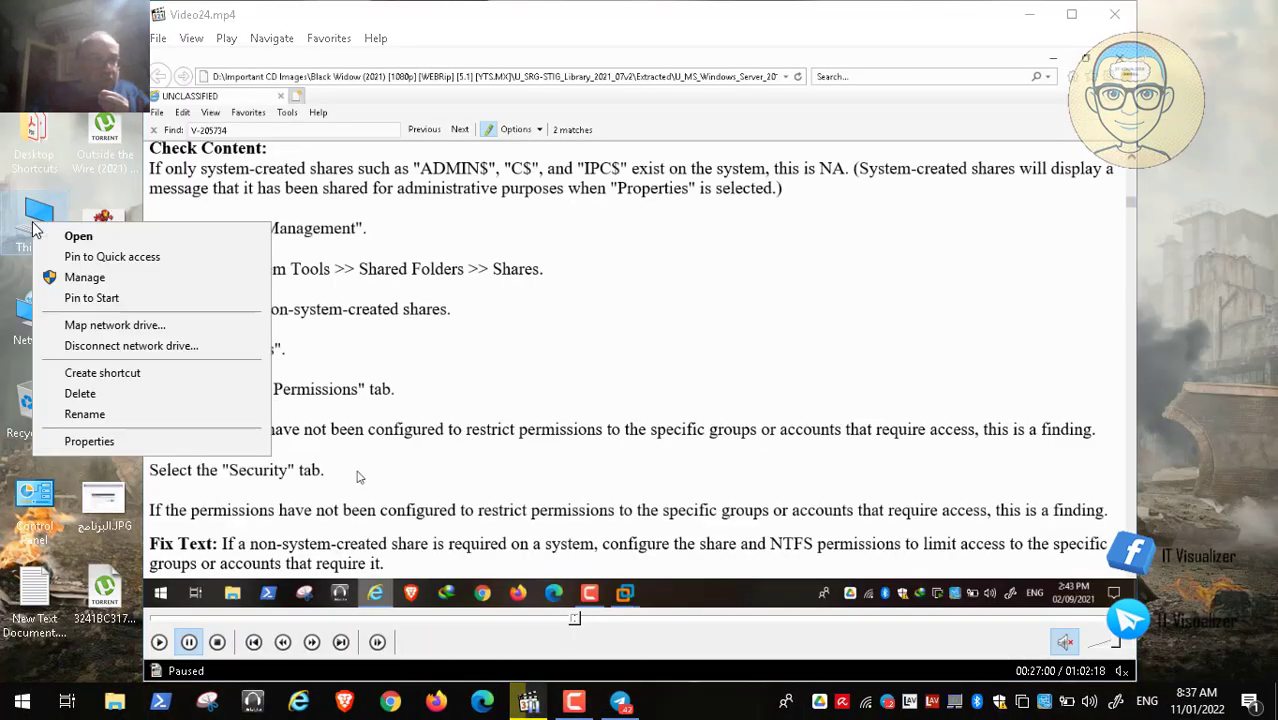
click(80, 278)
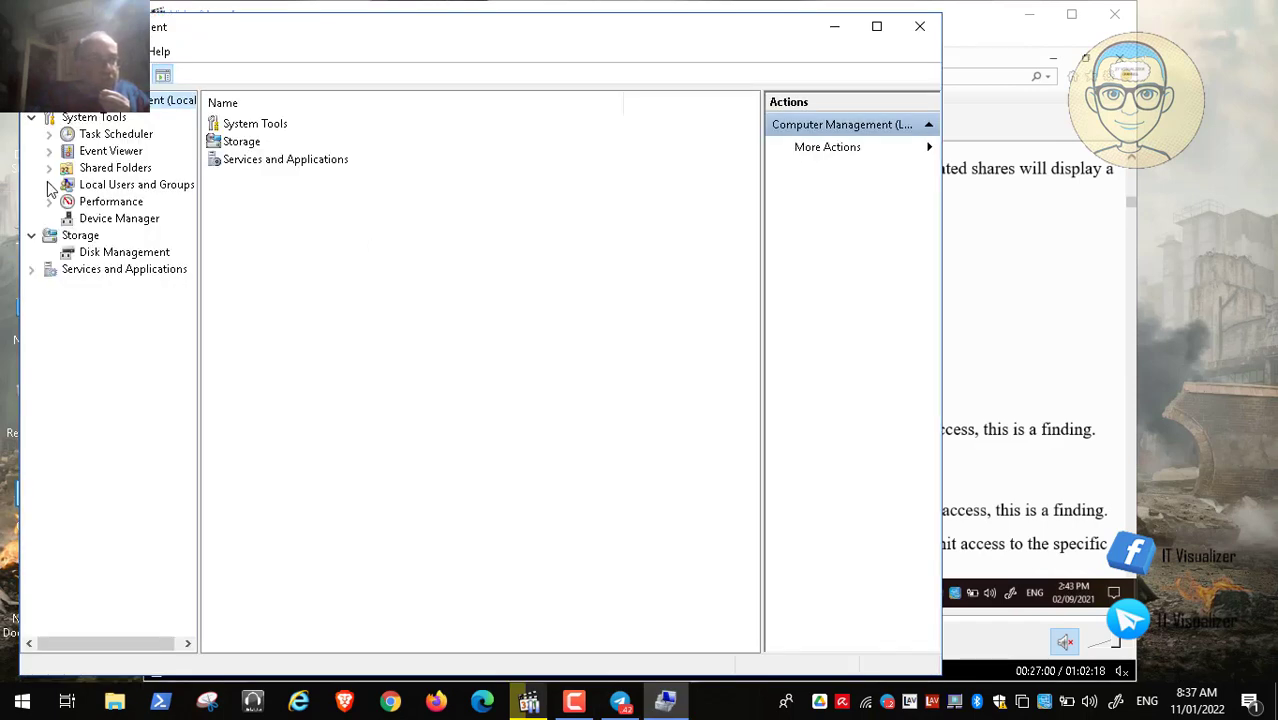
click(50, 168)
click(110, 187)
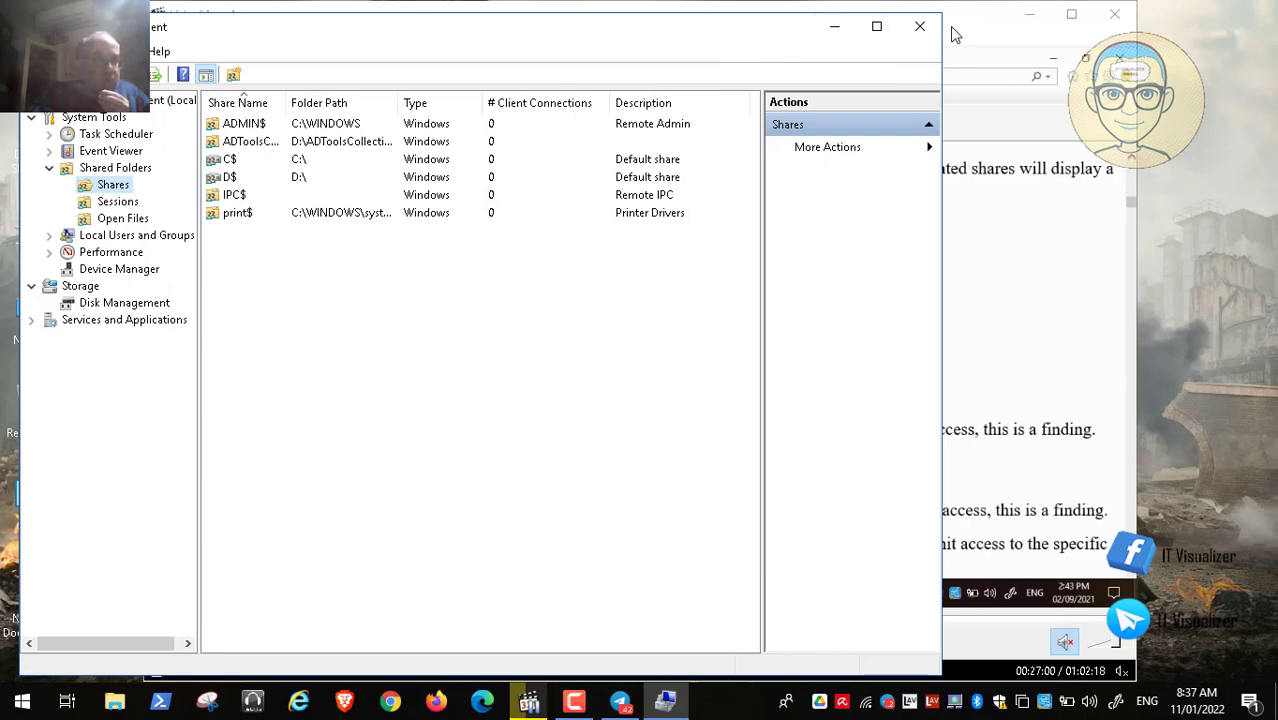
click(921, 28)
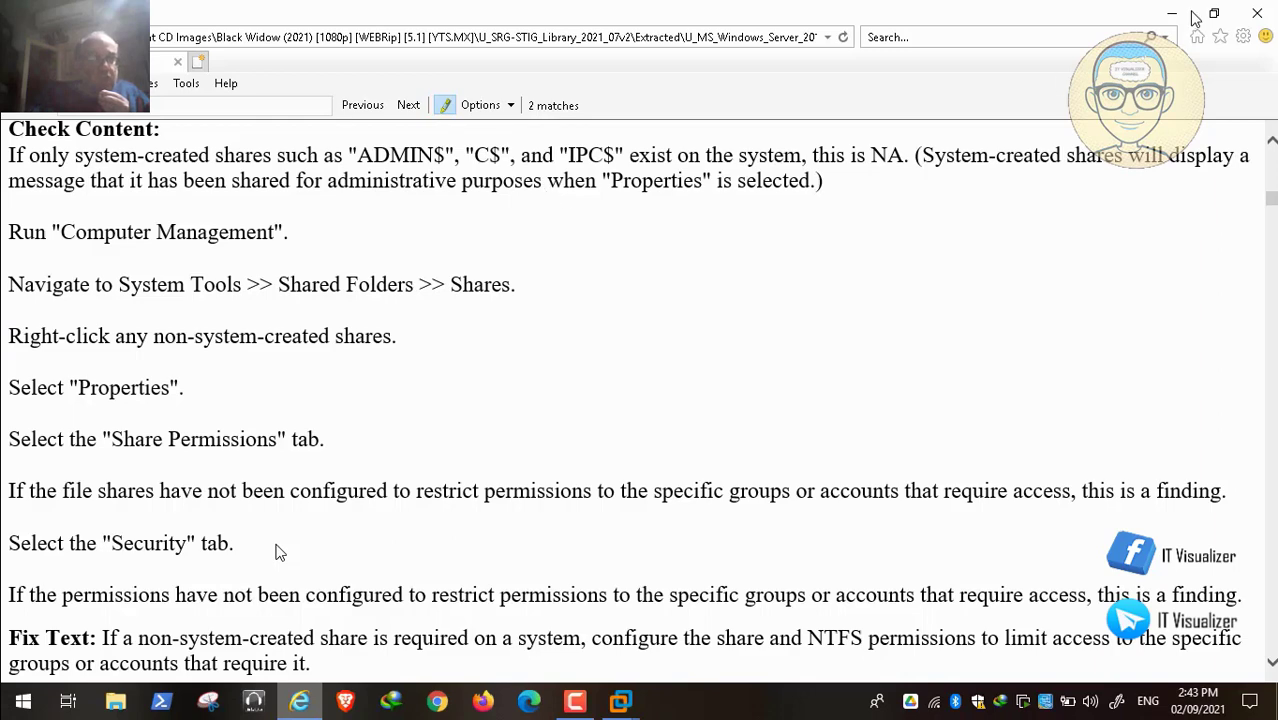
Minimize the video player and bring up the Shares list in Computer Management for This PC
double_click(801, 312)
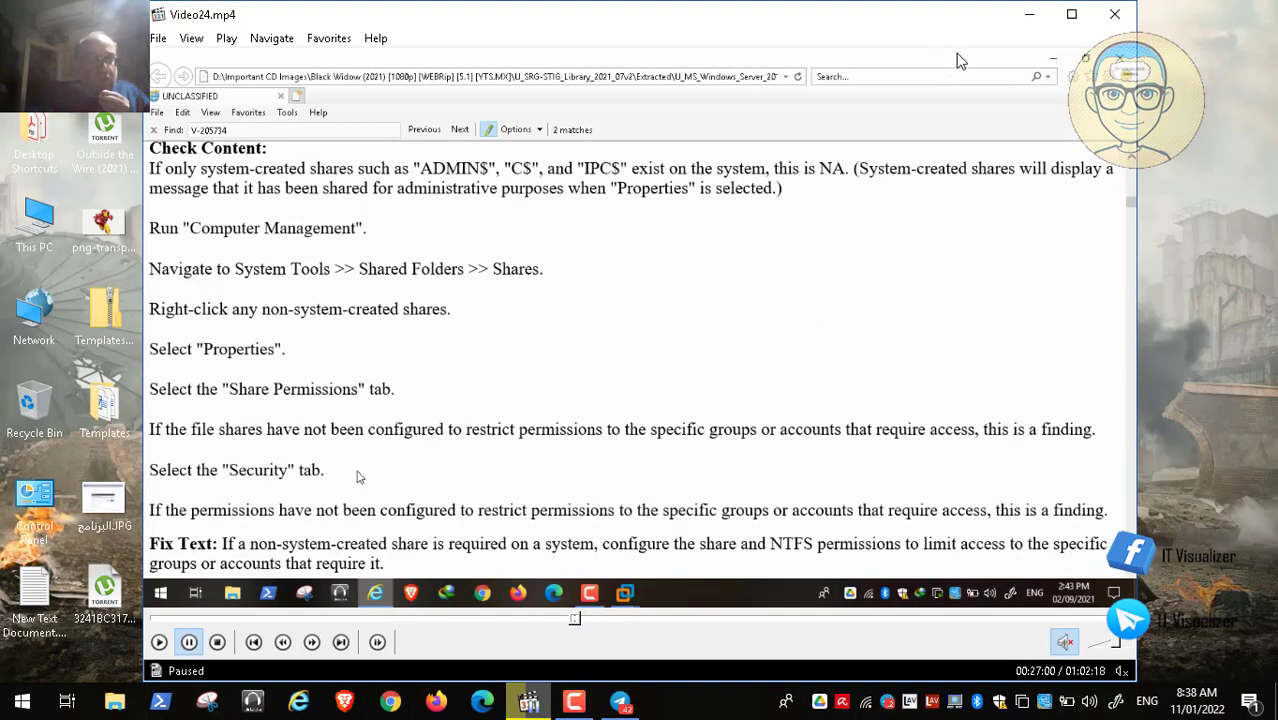
click(1029, 14)
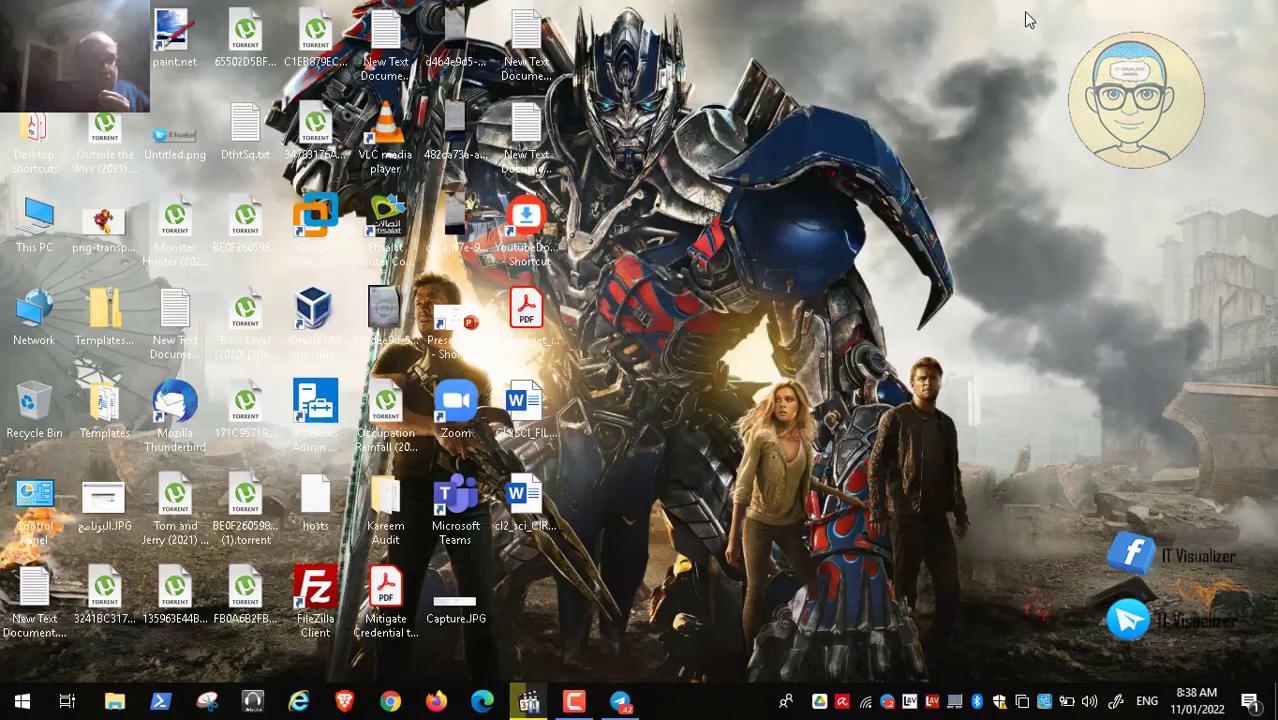
right_click(35, 230)
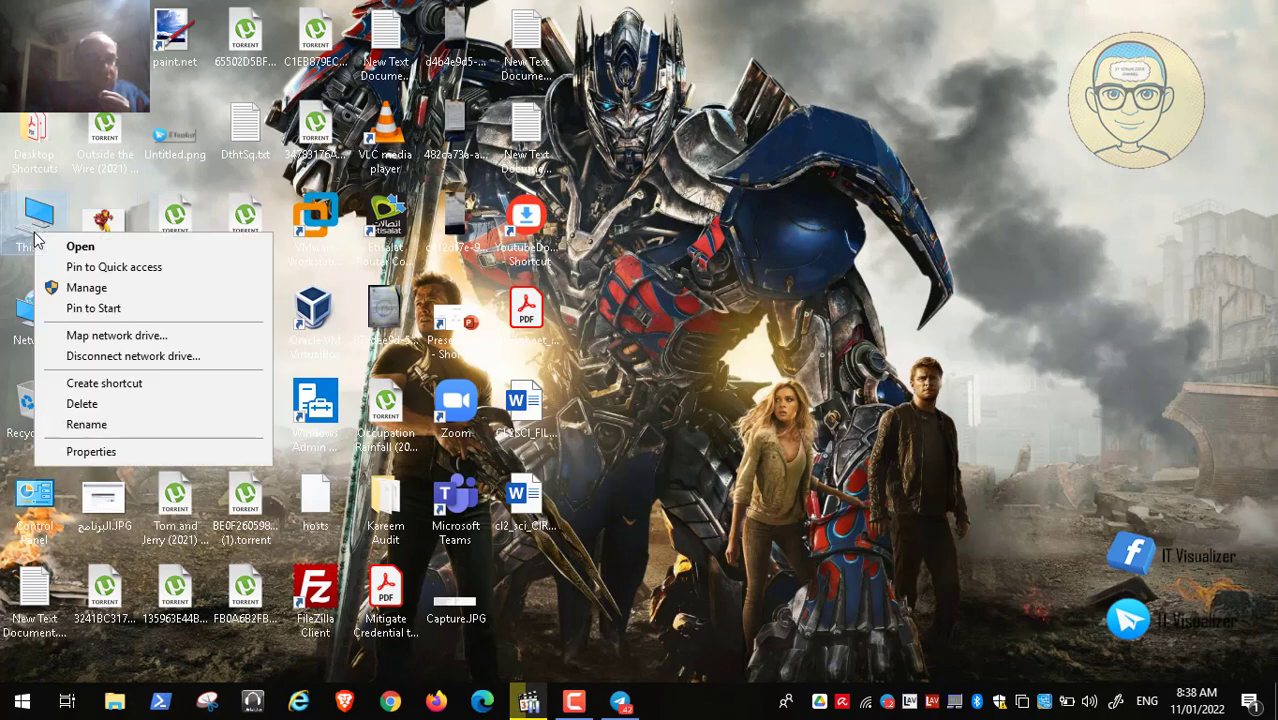
click(87, 288)
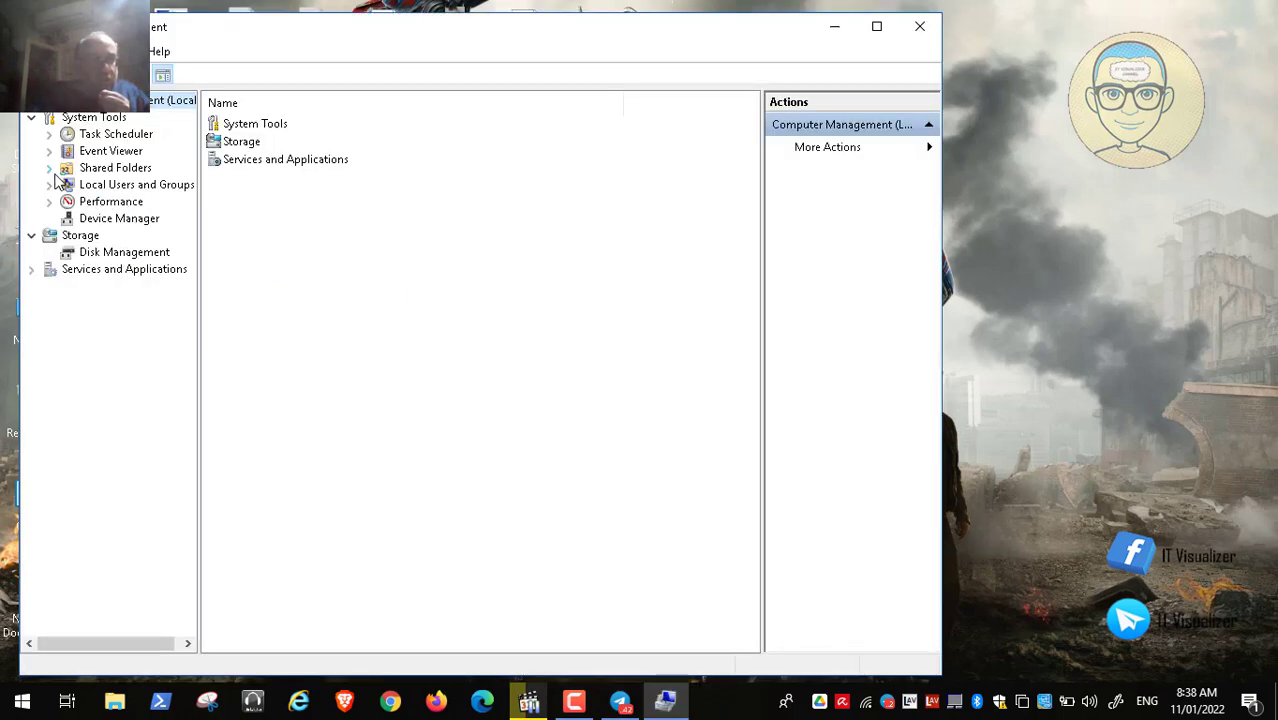
click(50, 169)
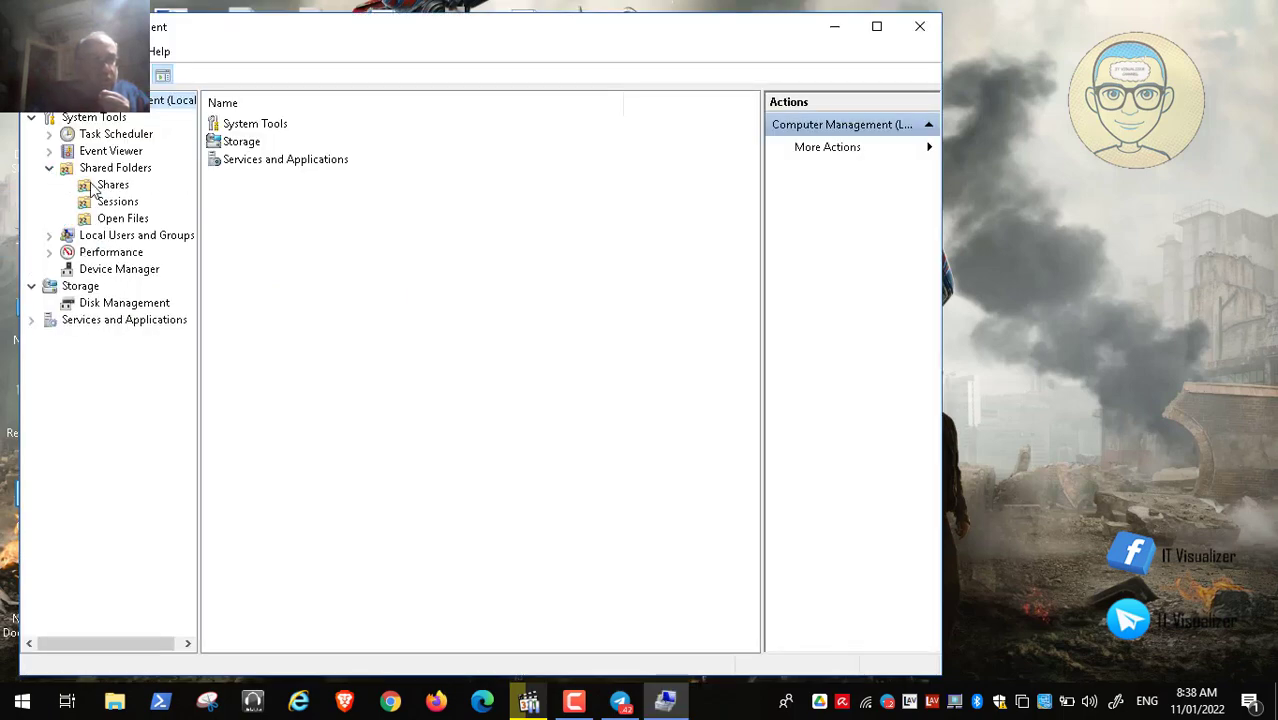
click(108, 186)
View the properties of the C$ share, acknowledging the administrative-share notice, and close them and Computer Management without changes
click(224, 162)
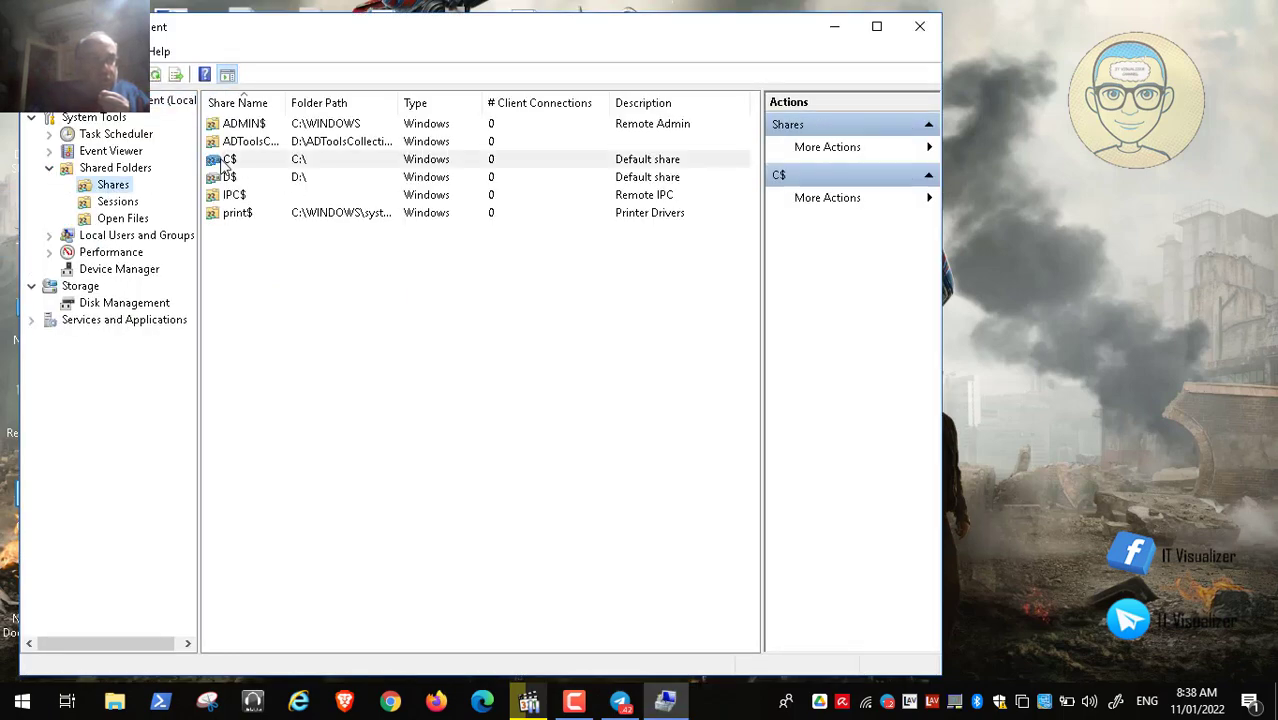
right_click(221, 160)
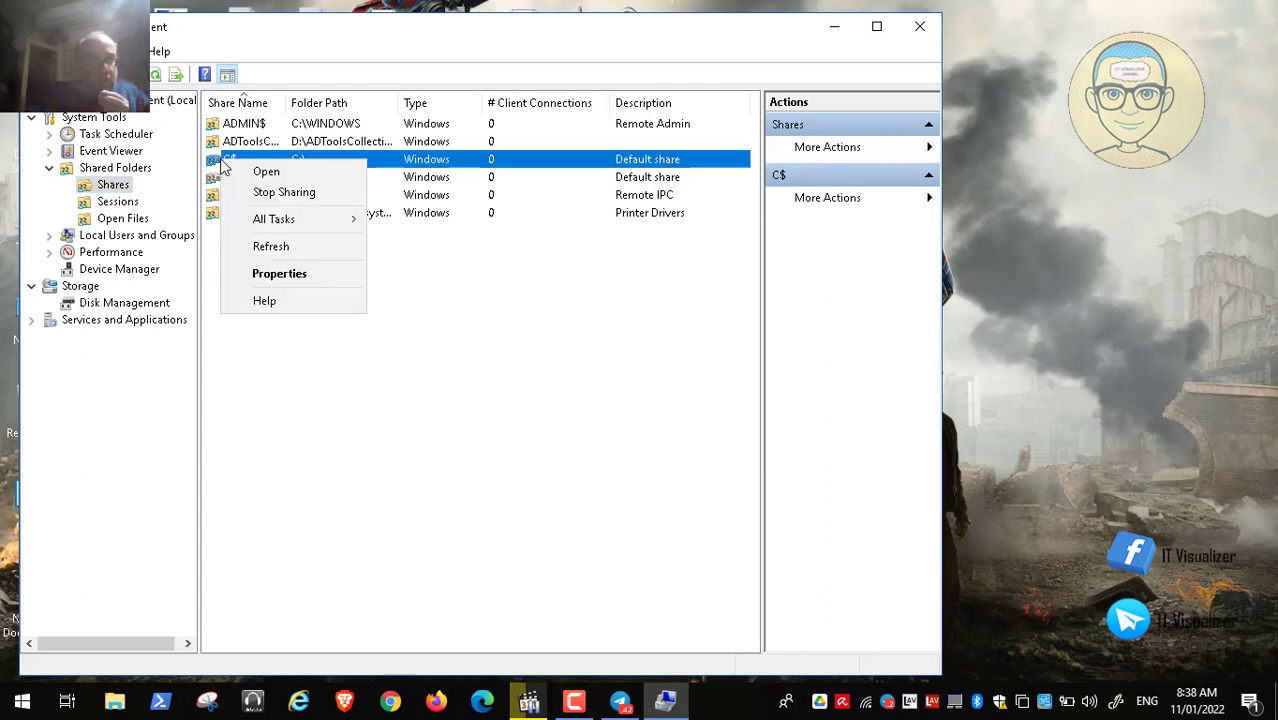
click(328, 276)
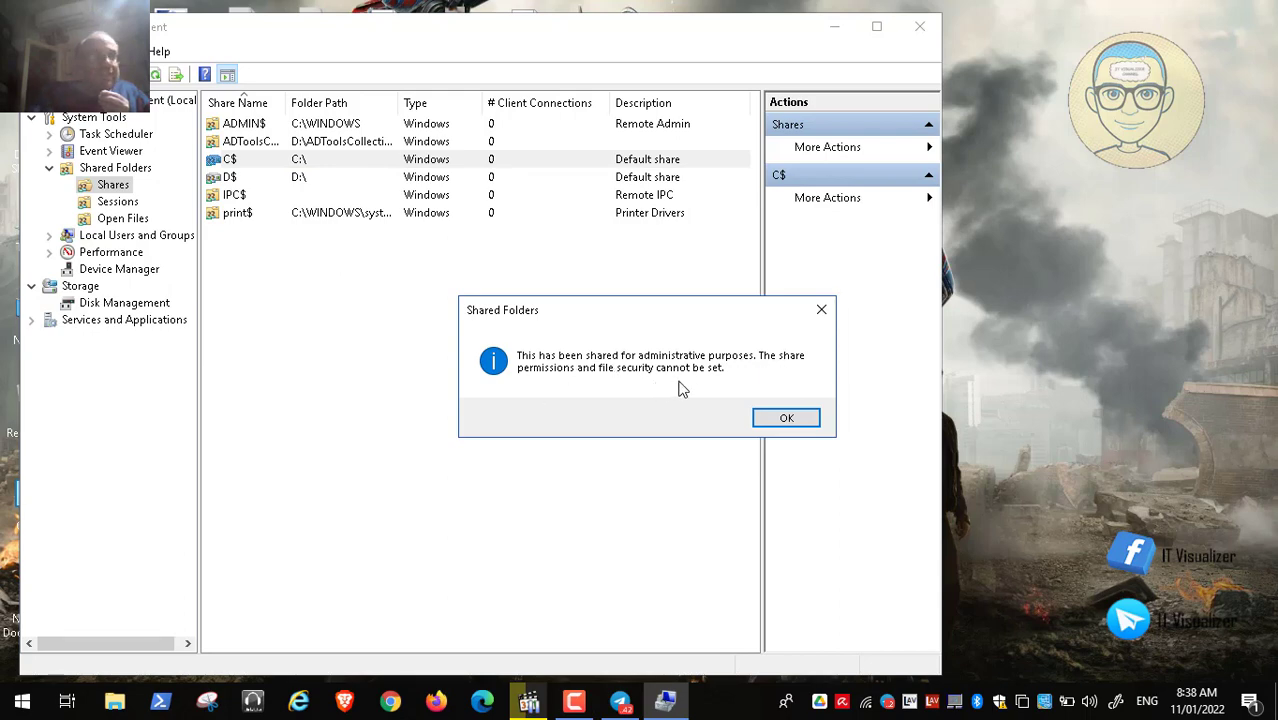
click(785, 420)
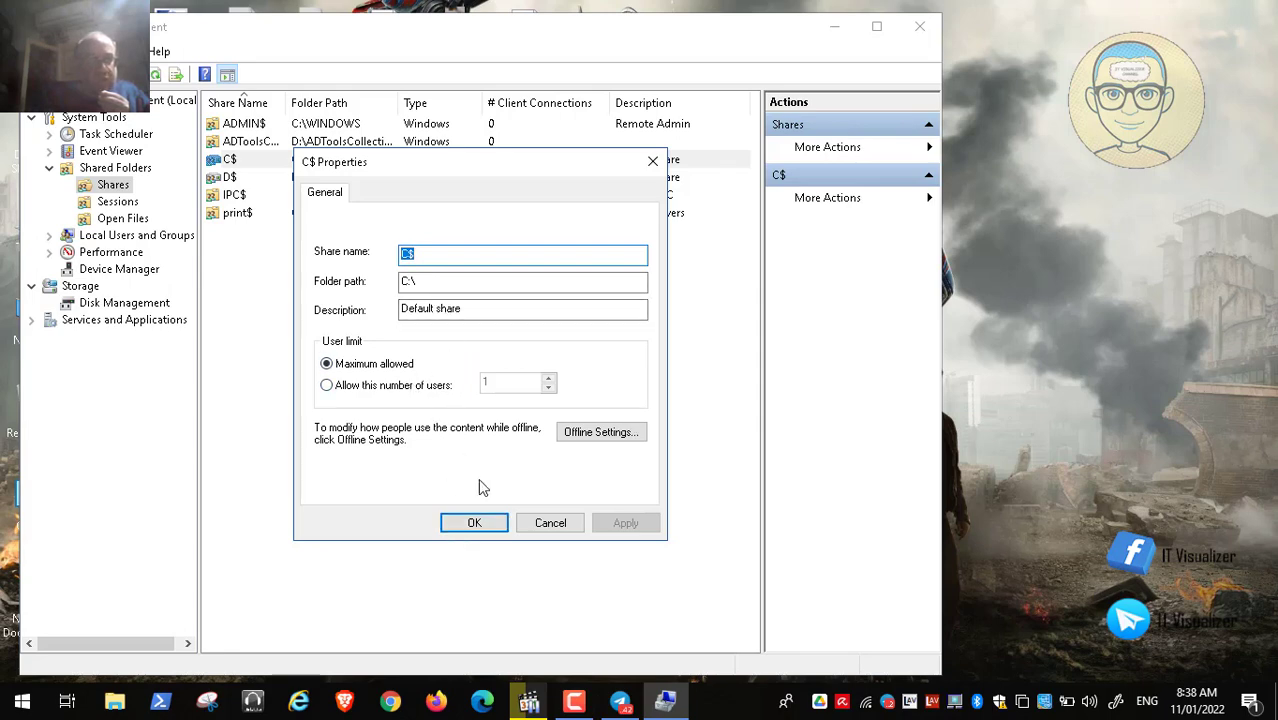
click(550, 523)
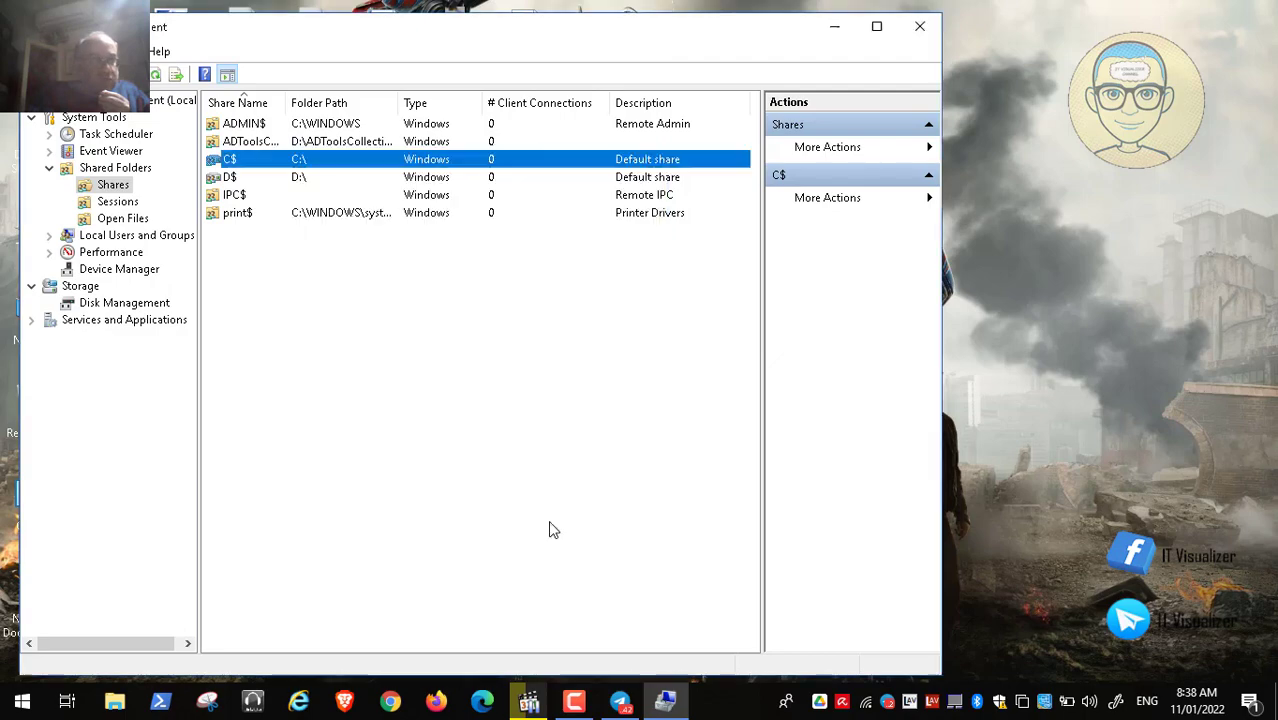
click(910, 34)
click(18, 704)
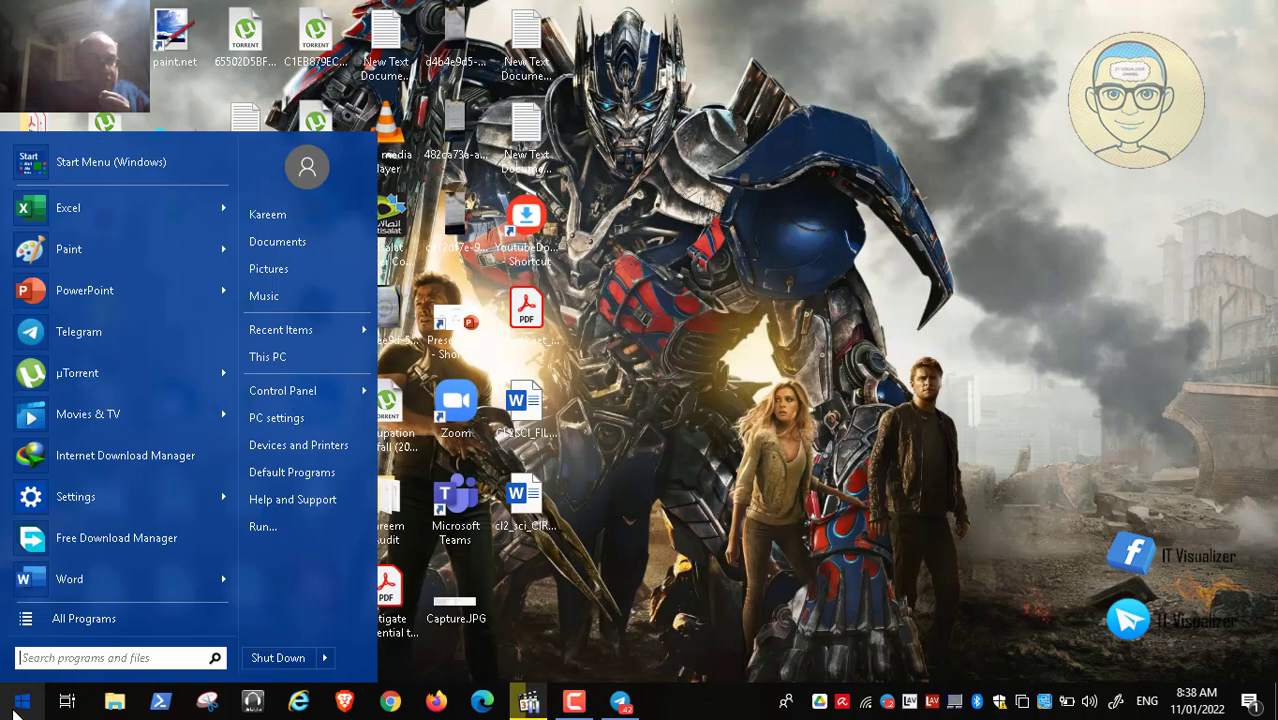
click(273, 536)
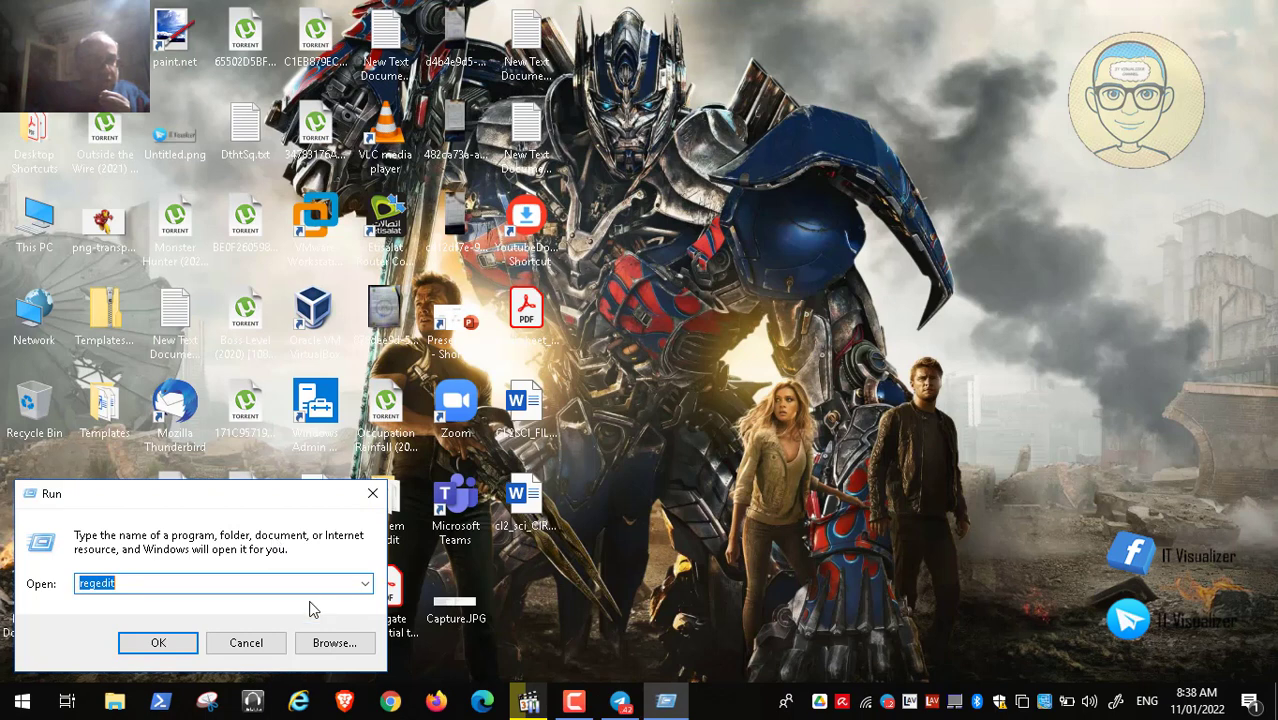
key(BackSpace)
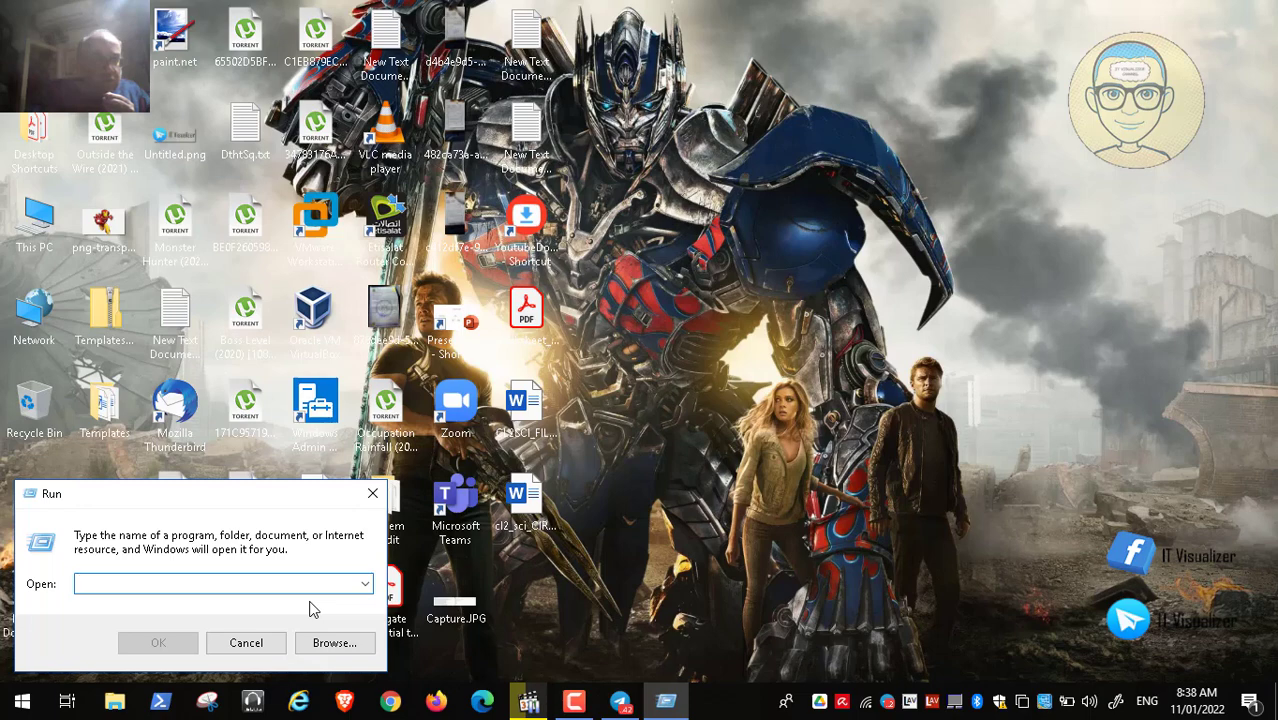
text(k)
key(BackSpace)
click(251, 643)
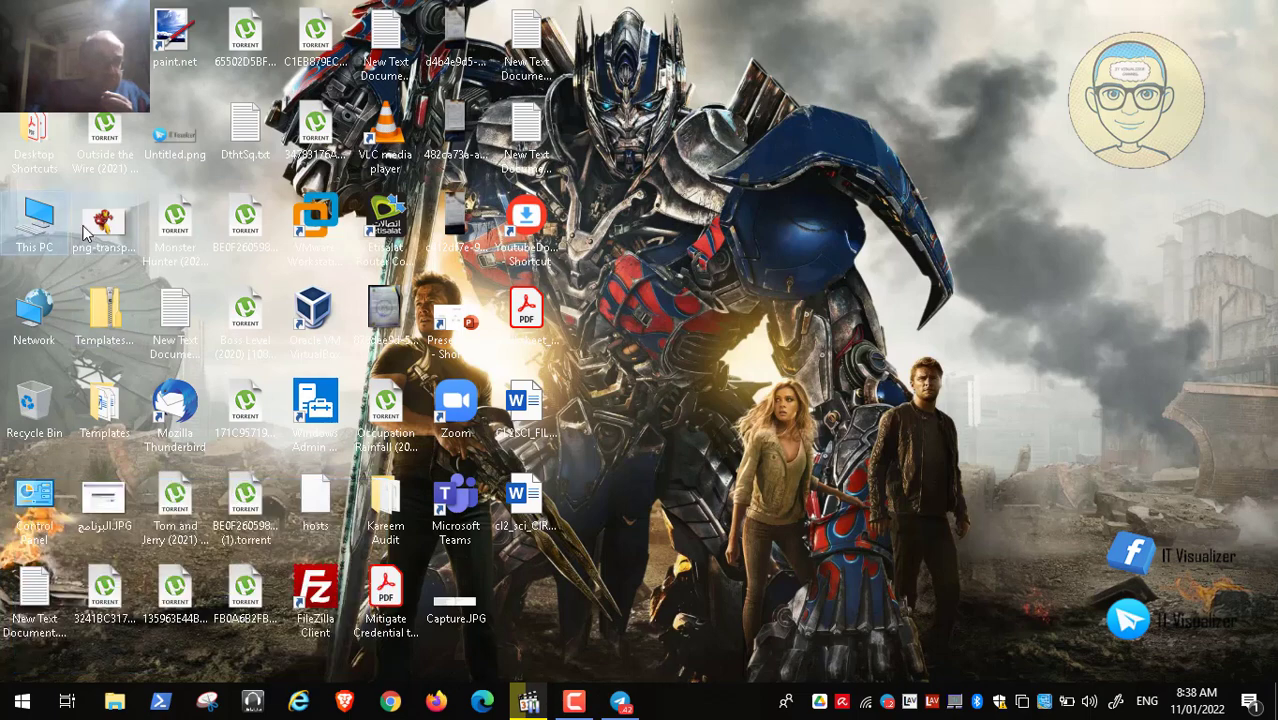
Copy the full computer name from the system properties of This PC and close the System windows
right_click(40, 224)
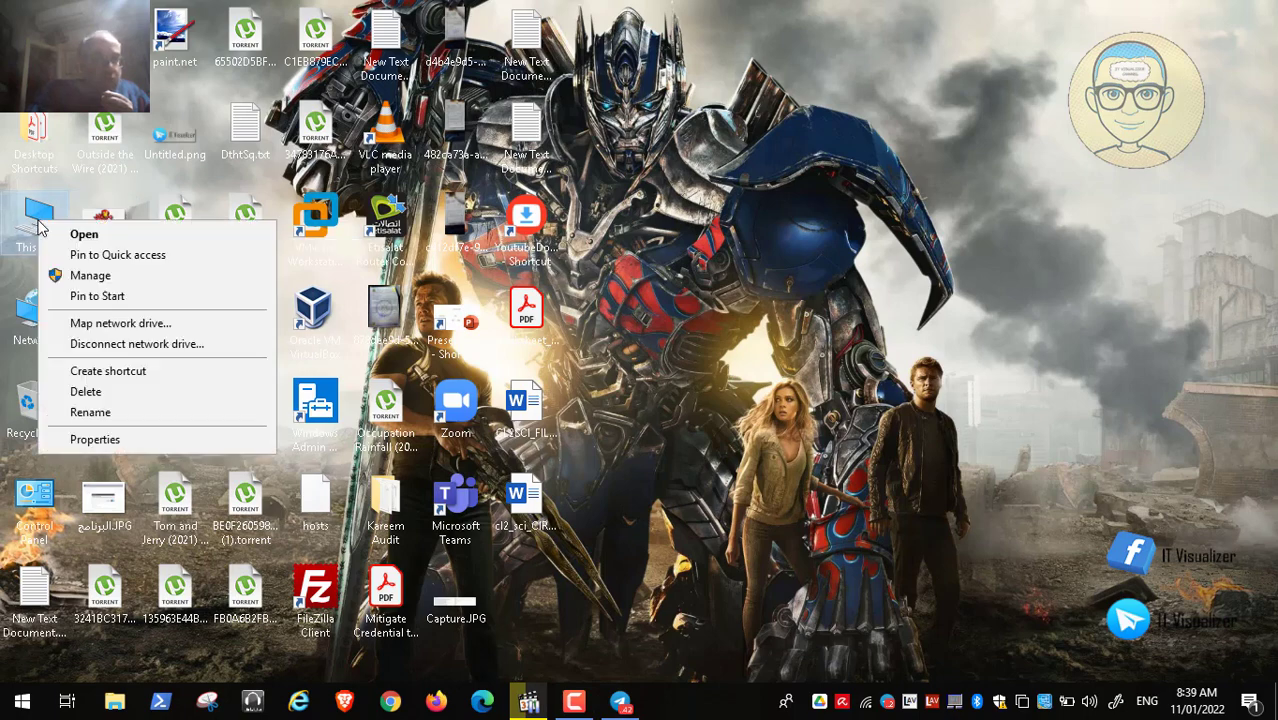
click(163, 440)
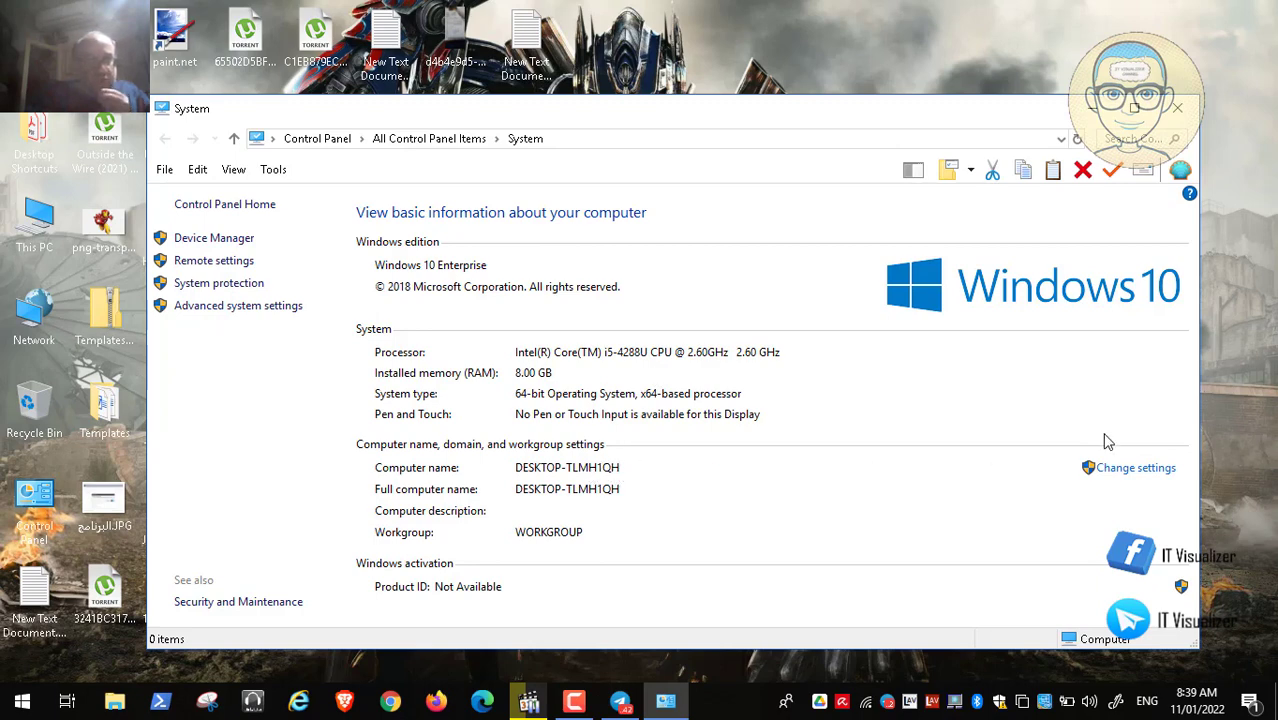
click(1143, 479)
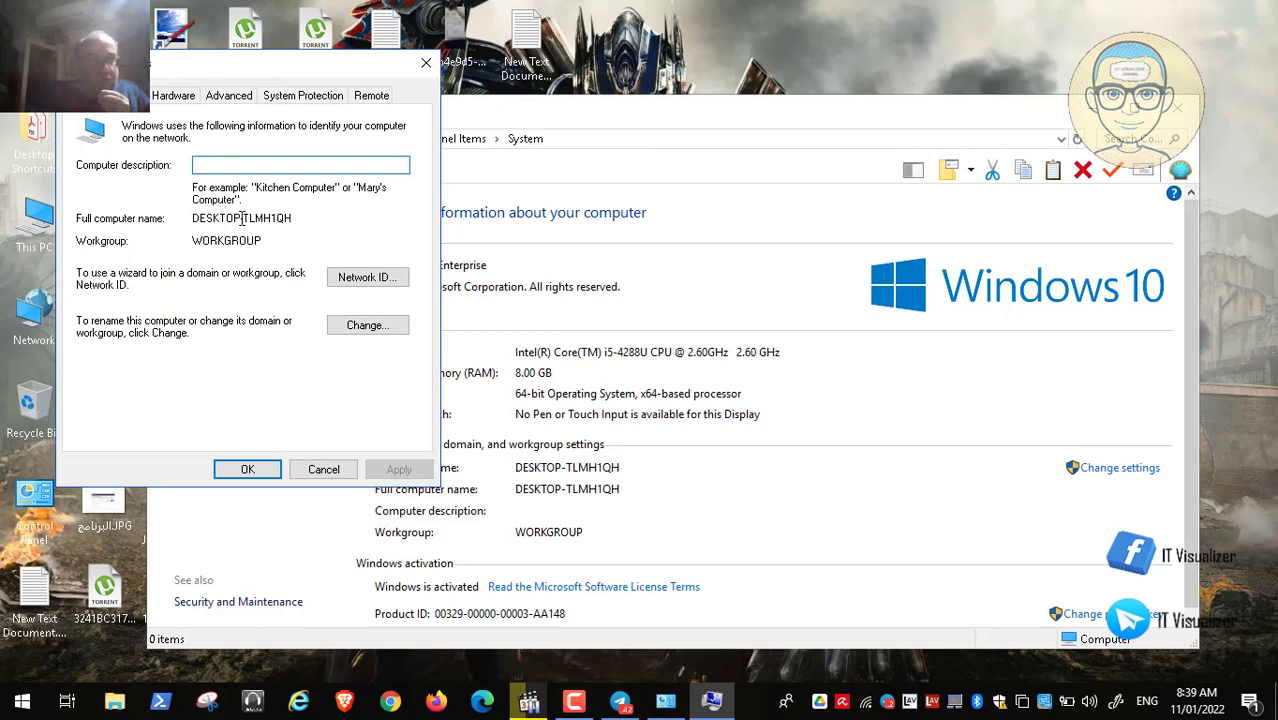
double_click(242, 219)
click(197, 217)
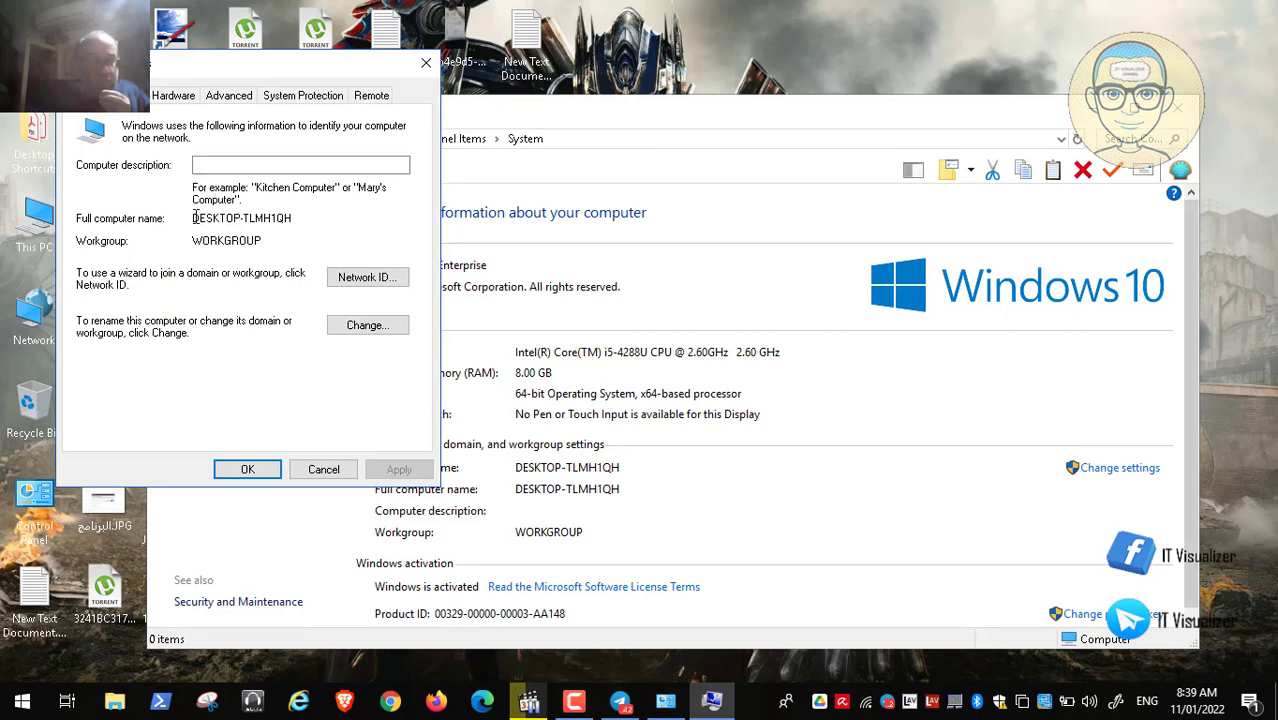
drag(196, 217, 293, 217)
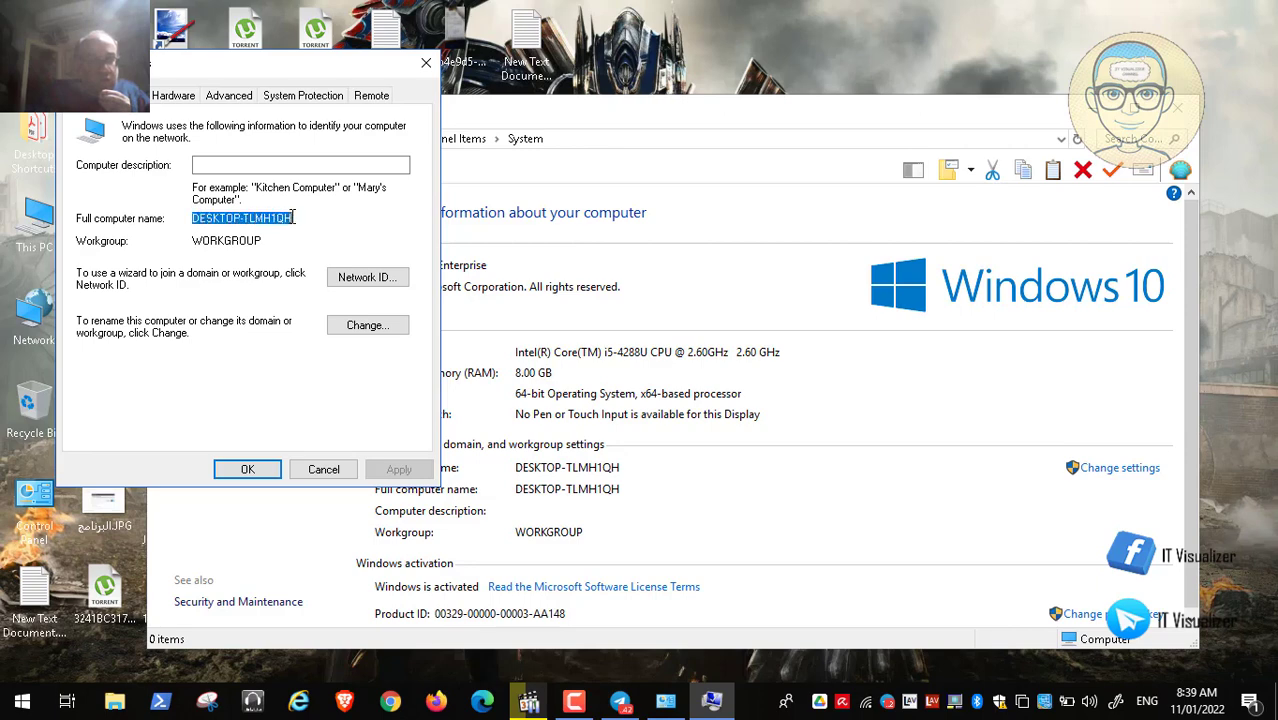
right_click(274, 211)
click(320, 272)
click(322, 470)
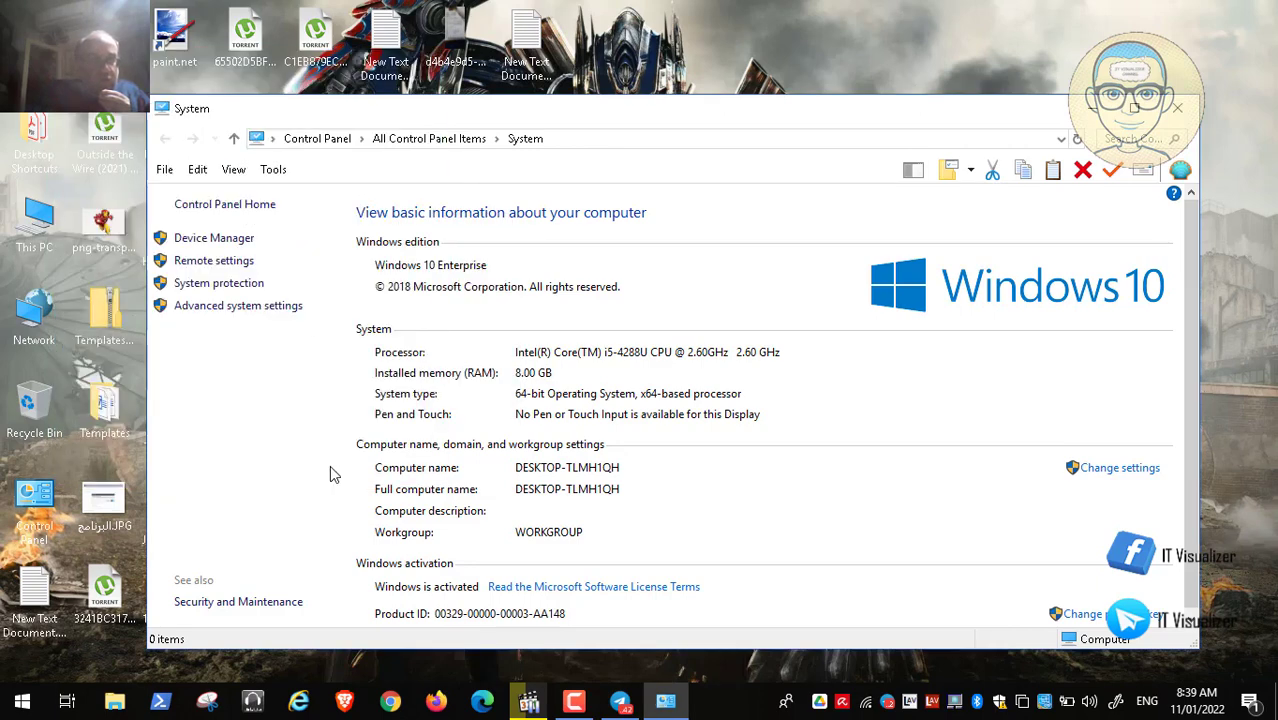
click(1177, 108)
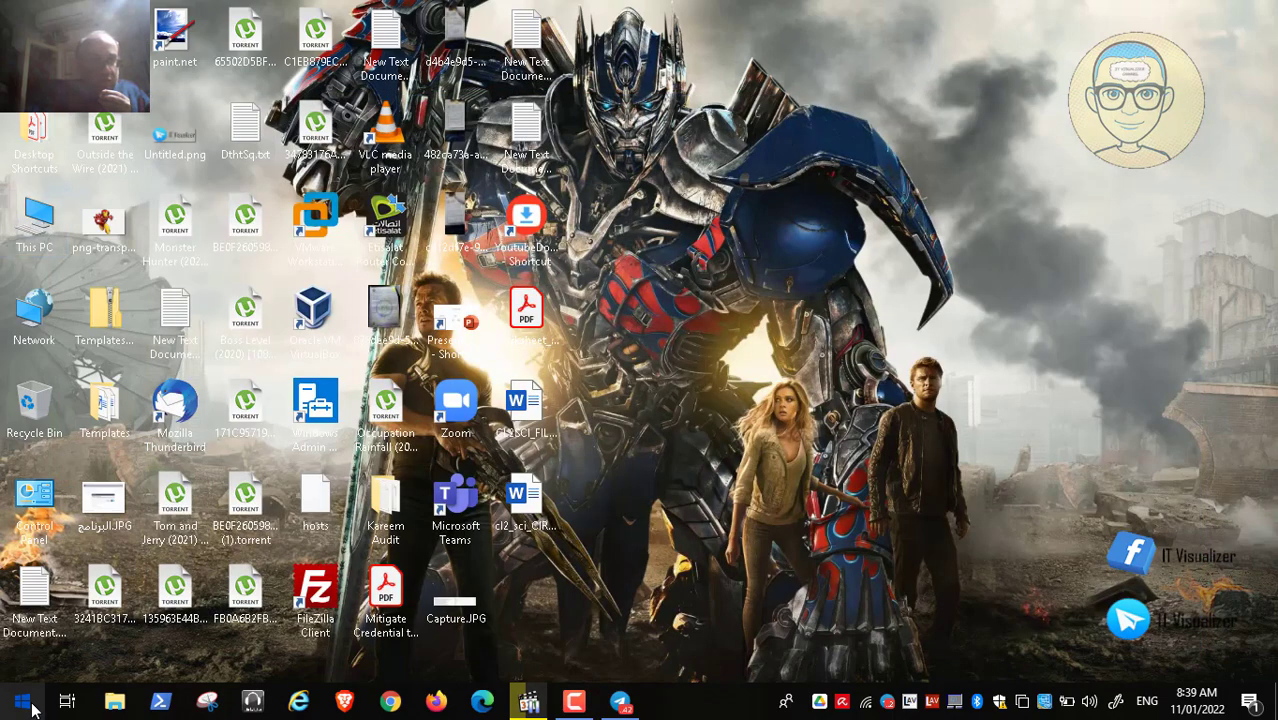
Open the administrative share \\DESKTOP-TLMH1QH\c$ through the Run dialog
click(28, 705)
click(256, 525)
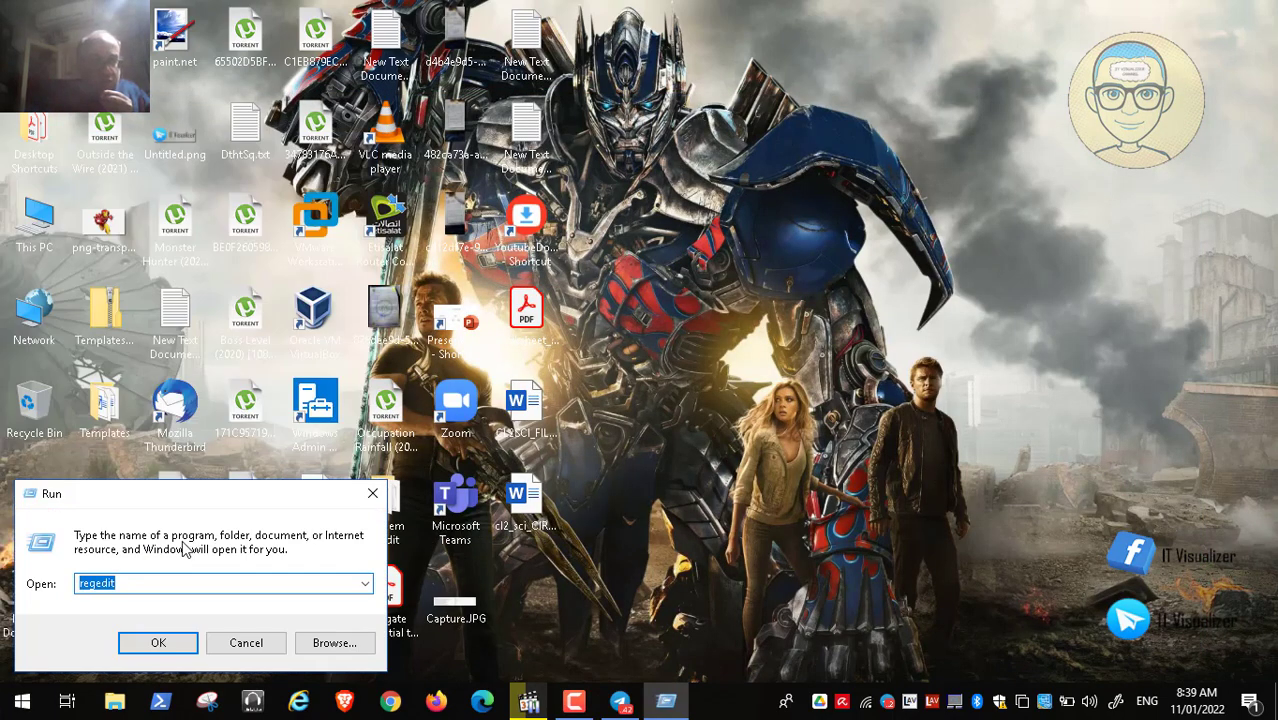
text(\DESKTOP-TLMH1QH)
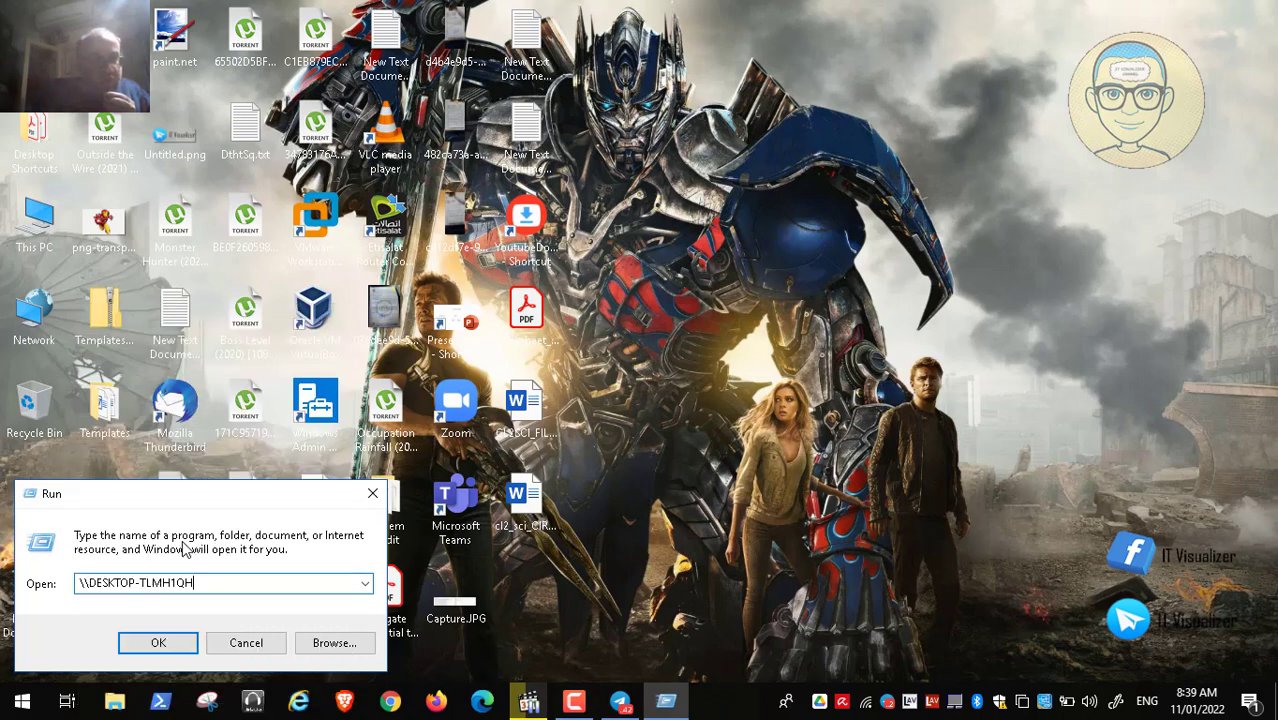
text(\c)
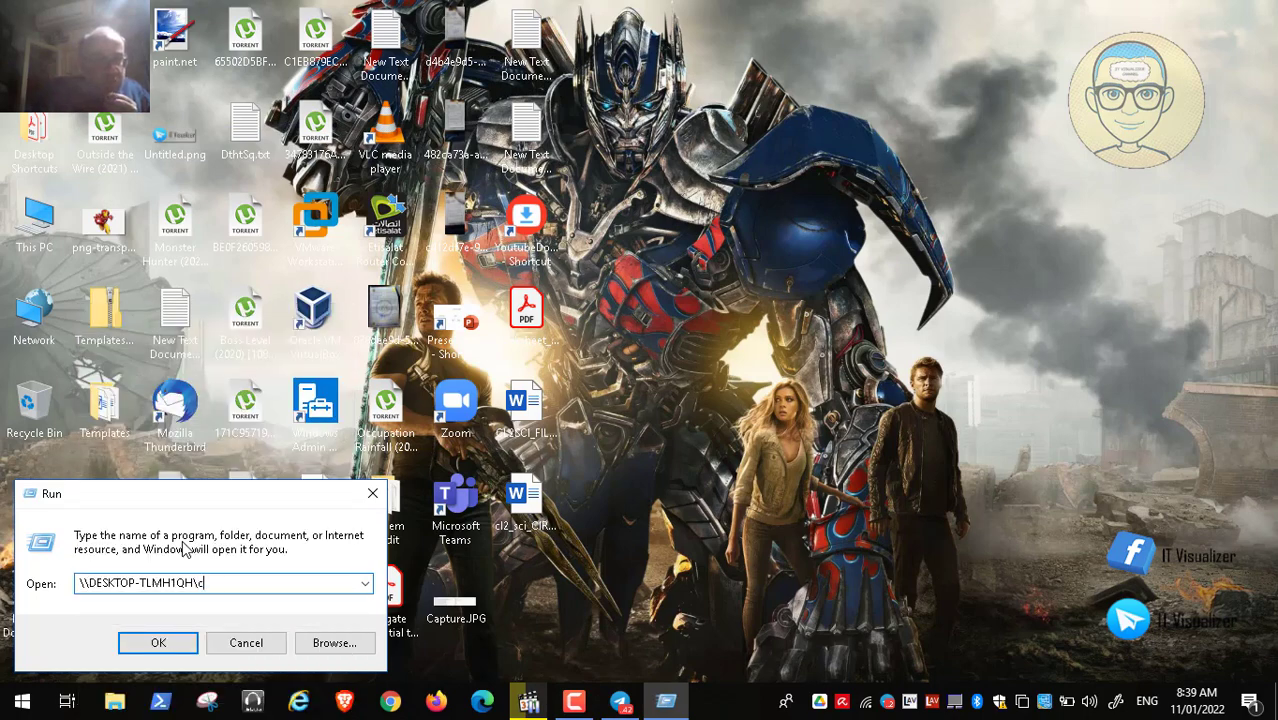
text($)
key(Return)
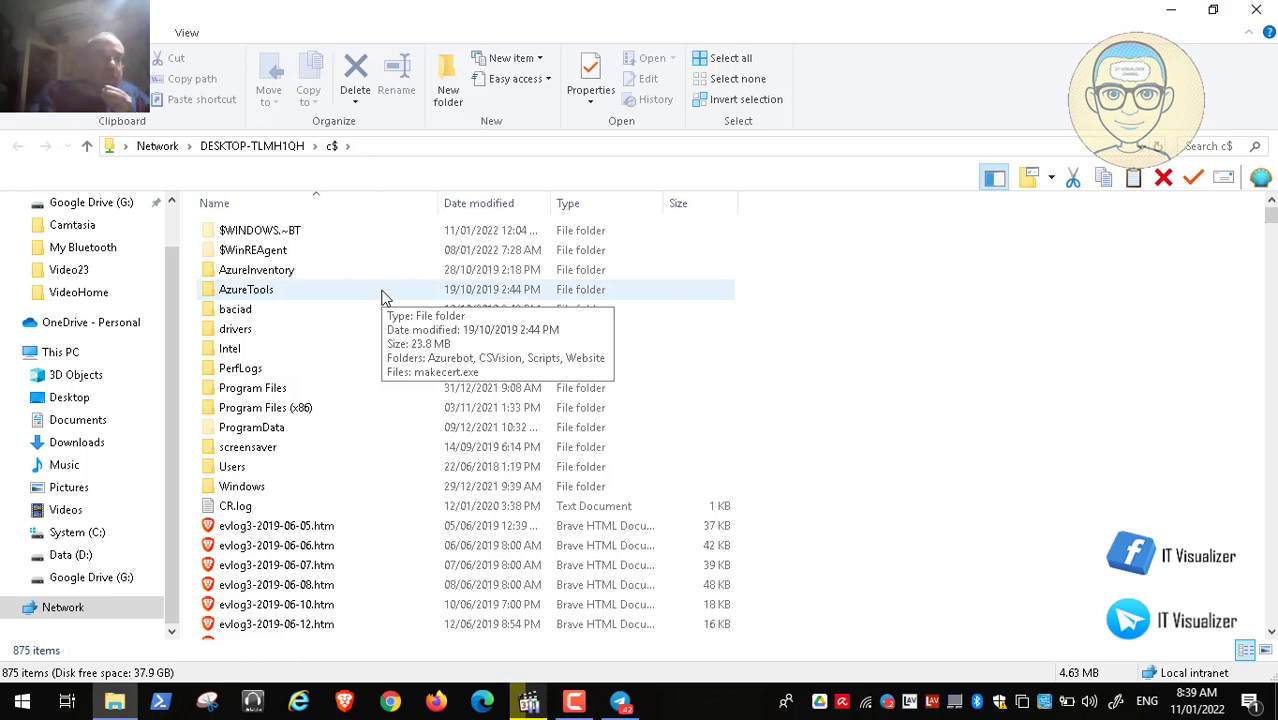
Close the C$ share window, switch back to the STIG video player and resume playback
click(1256, 10)
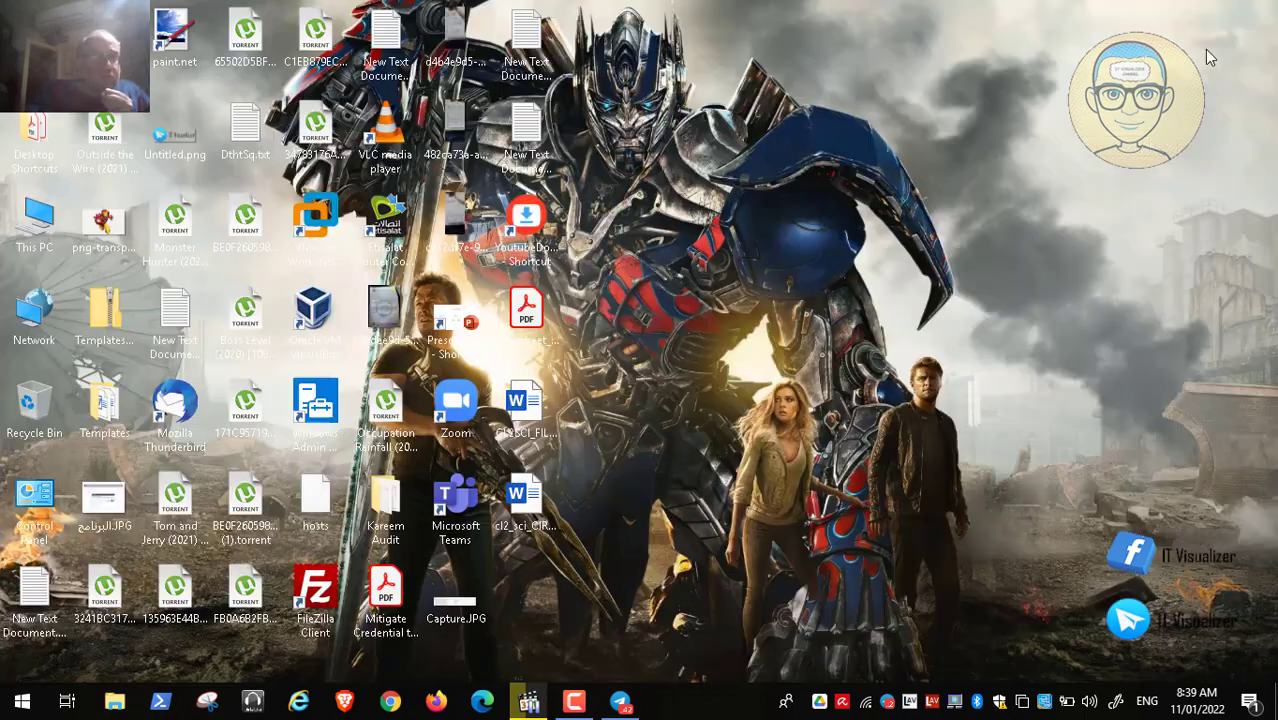
click(570, 704)
click(569, 706)
click(529, 703)
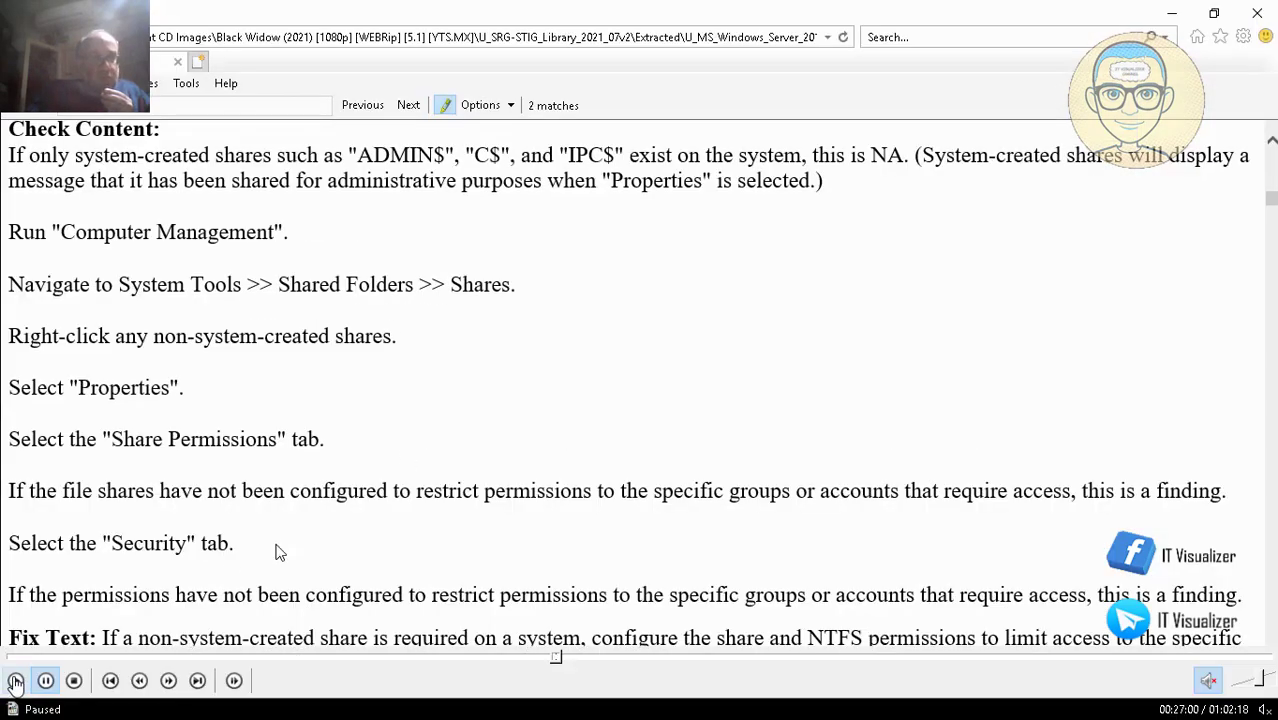
click(15, 680)
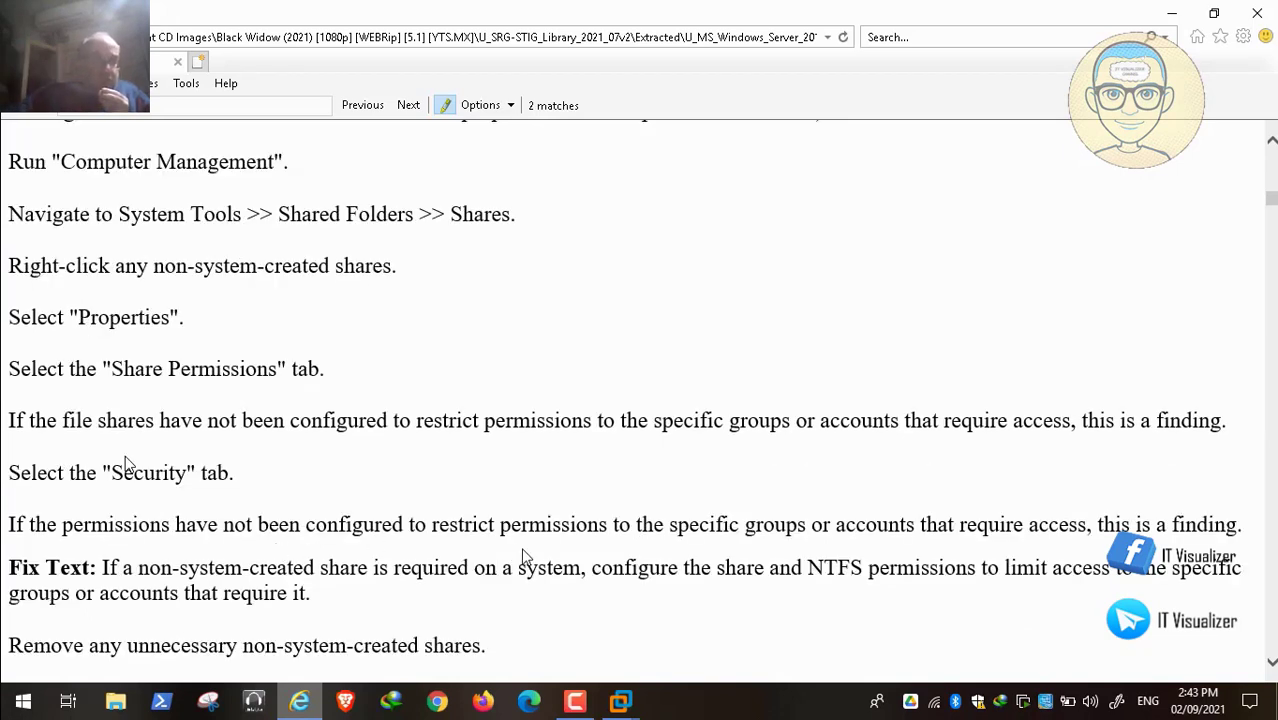
List the shared folders of RACC01 in the RedAlert console and review the Backgrounds share permissions for UN_IT_Global and Domain Users
mouse_move(620, 700)
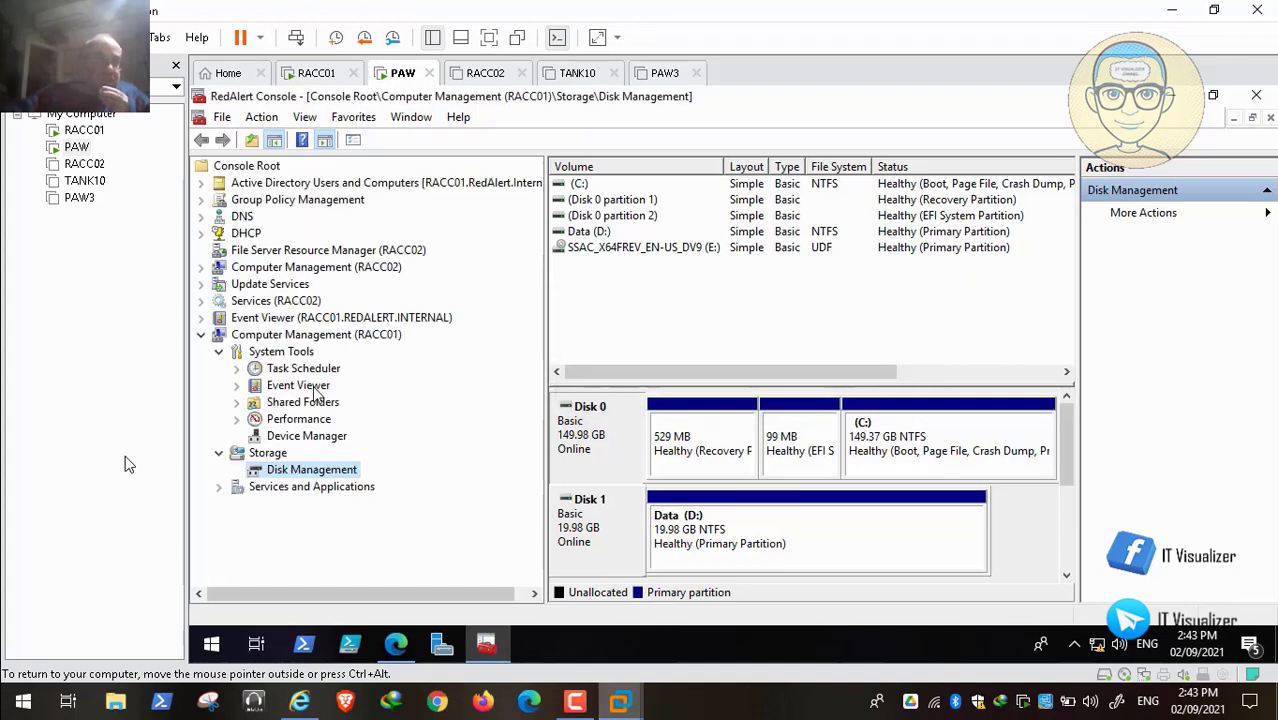
click(237, 403)
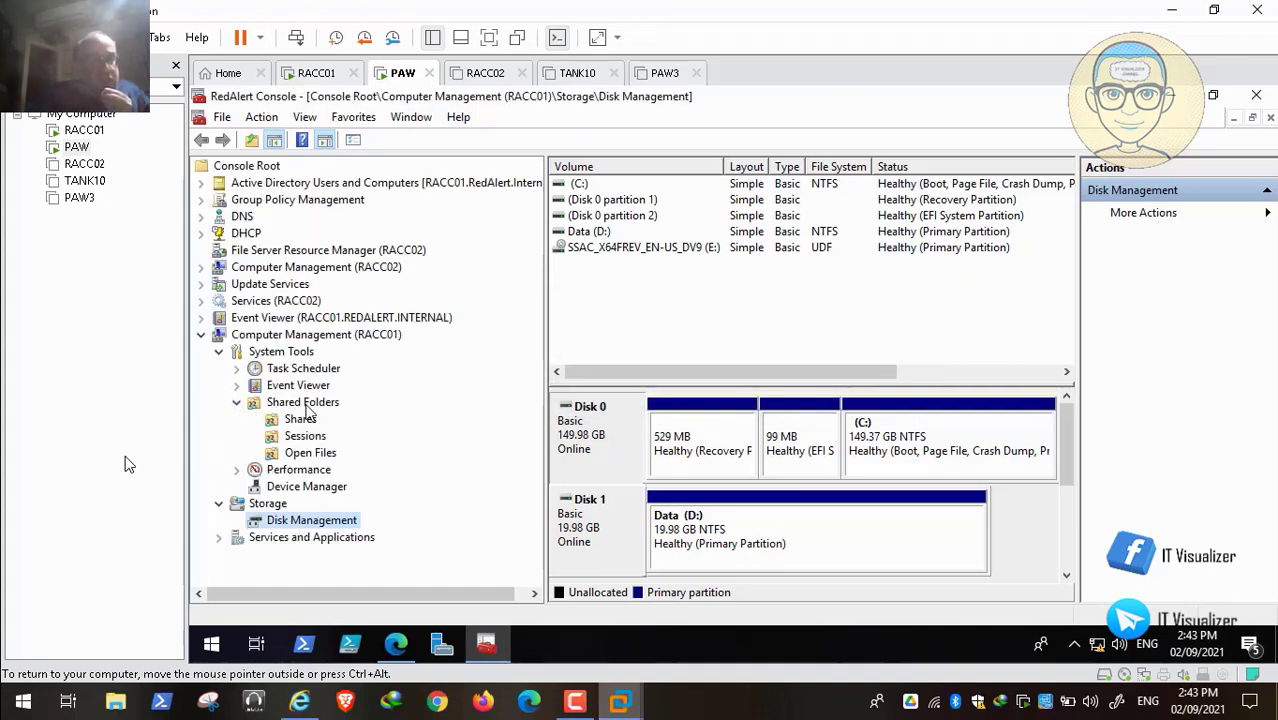
click(300, 419)
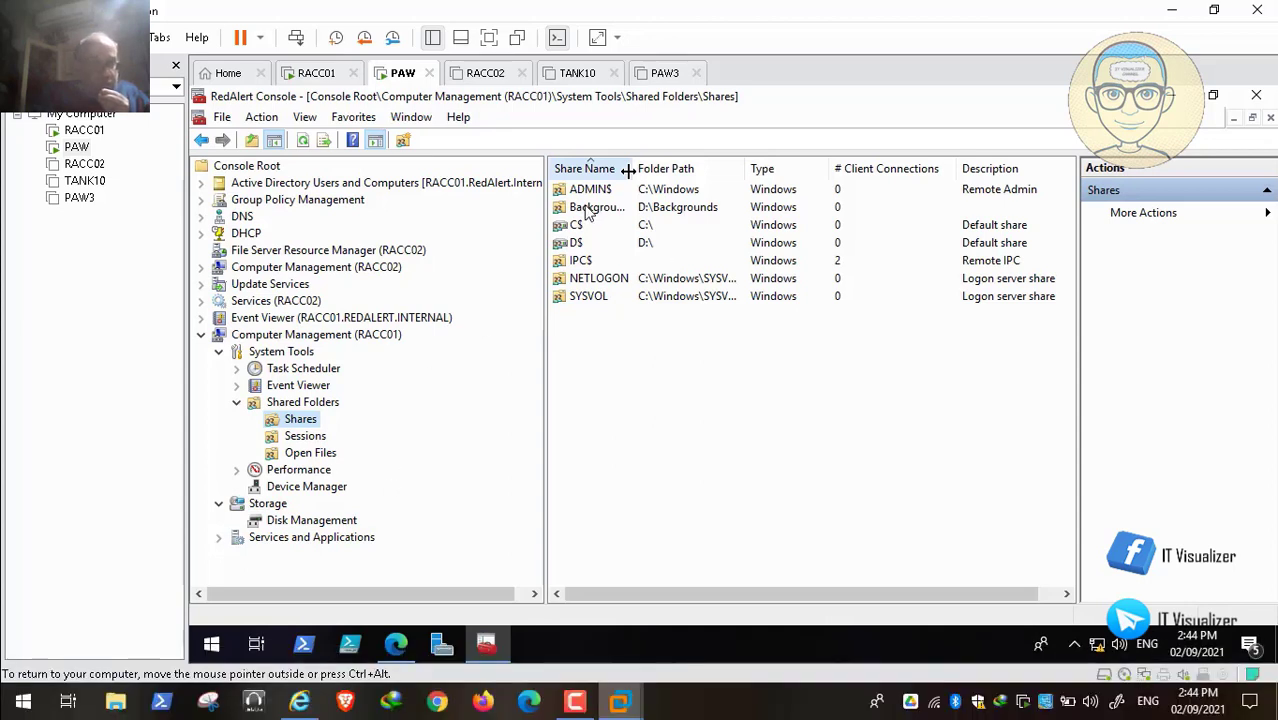
click(14, 682)
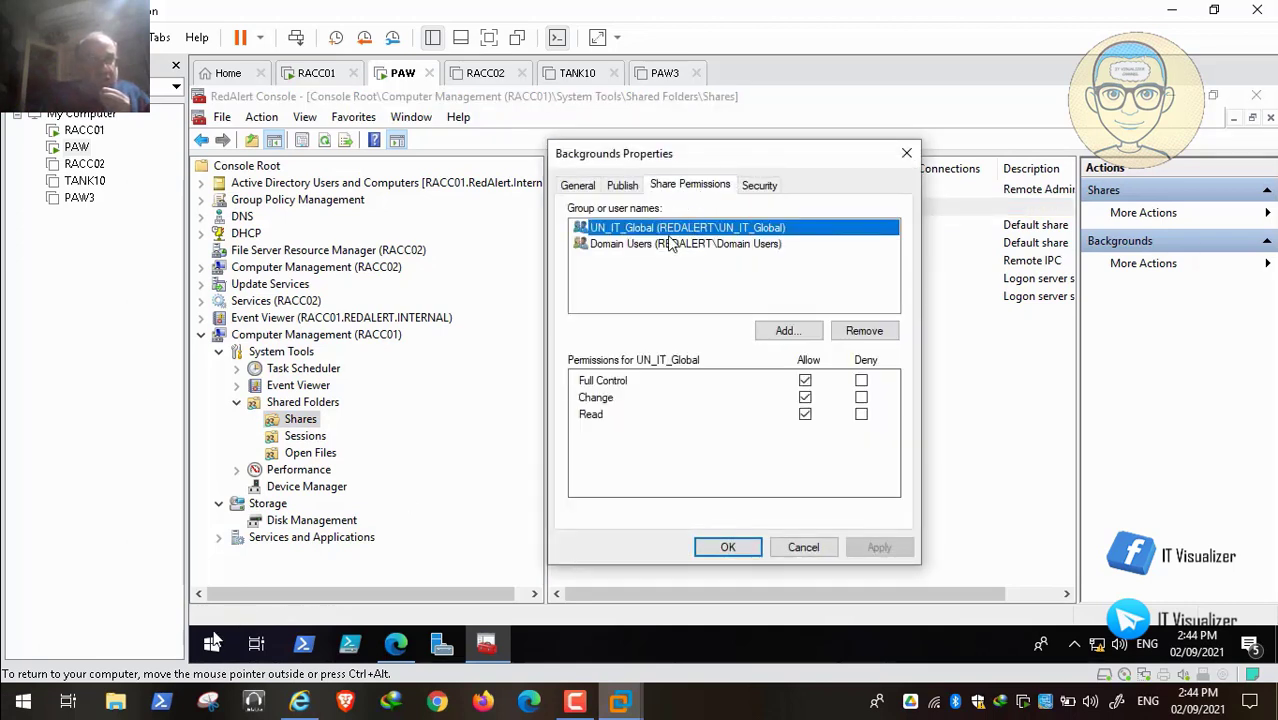
key(space)
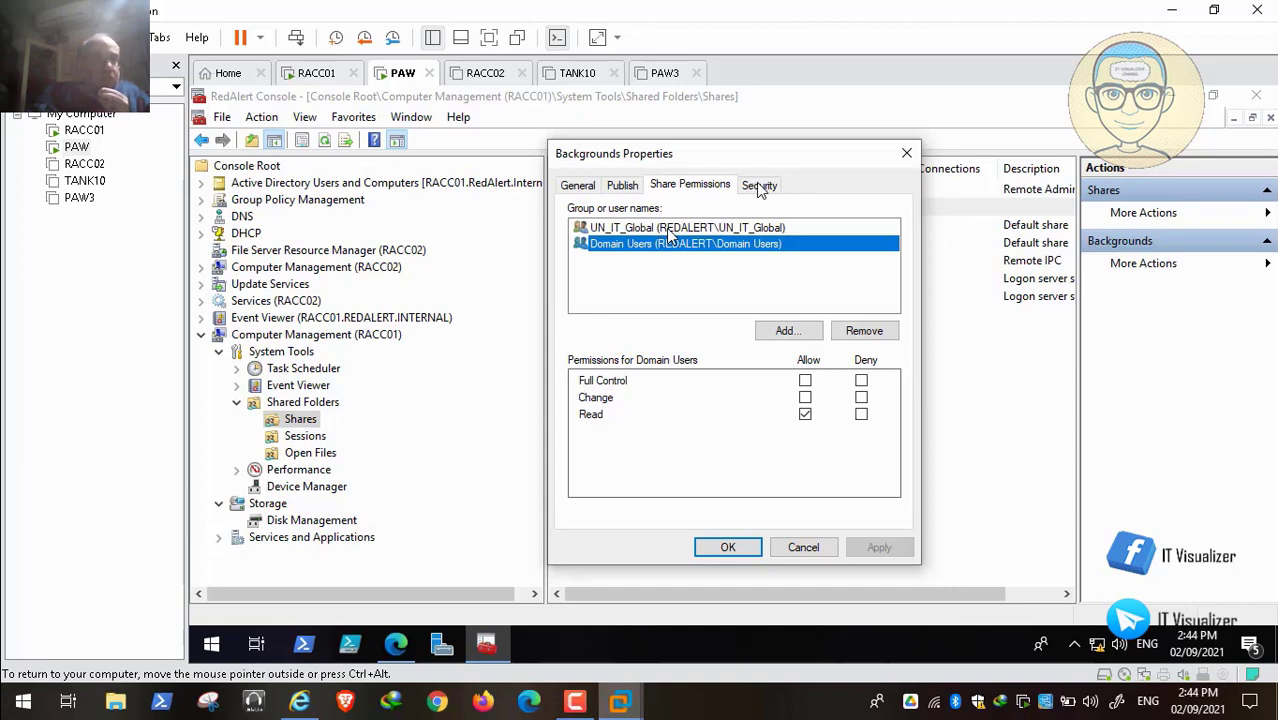
click(15, 682)
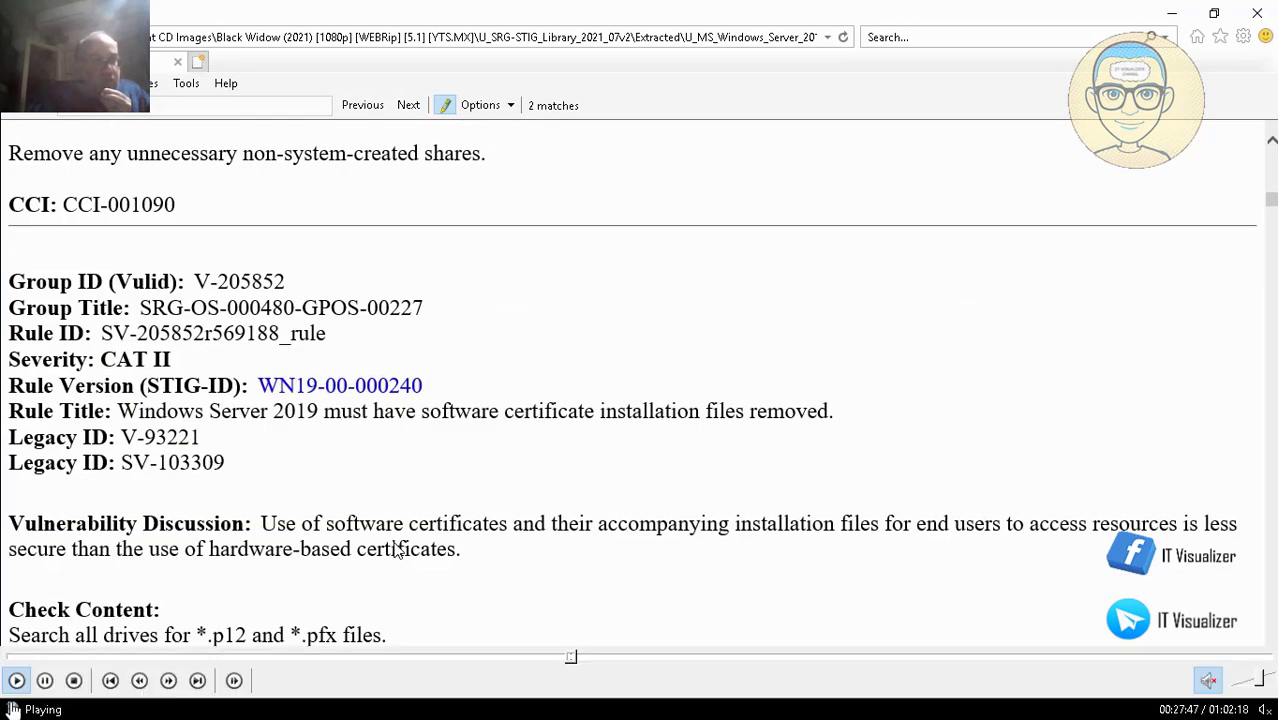
click(45, 680)
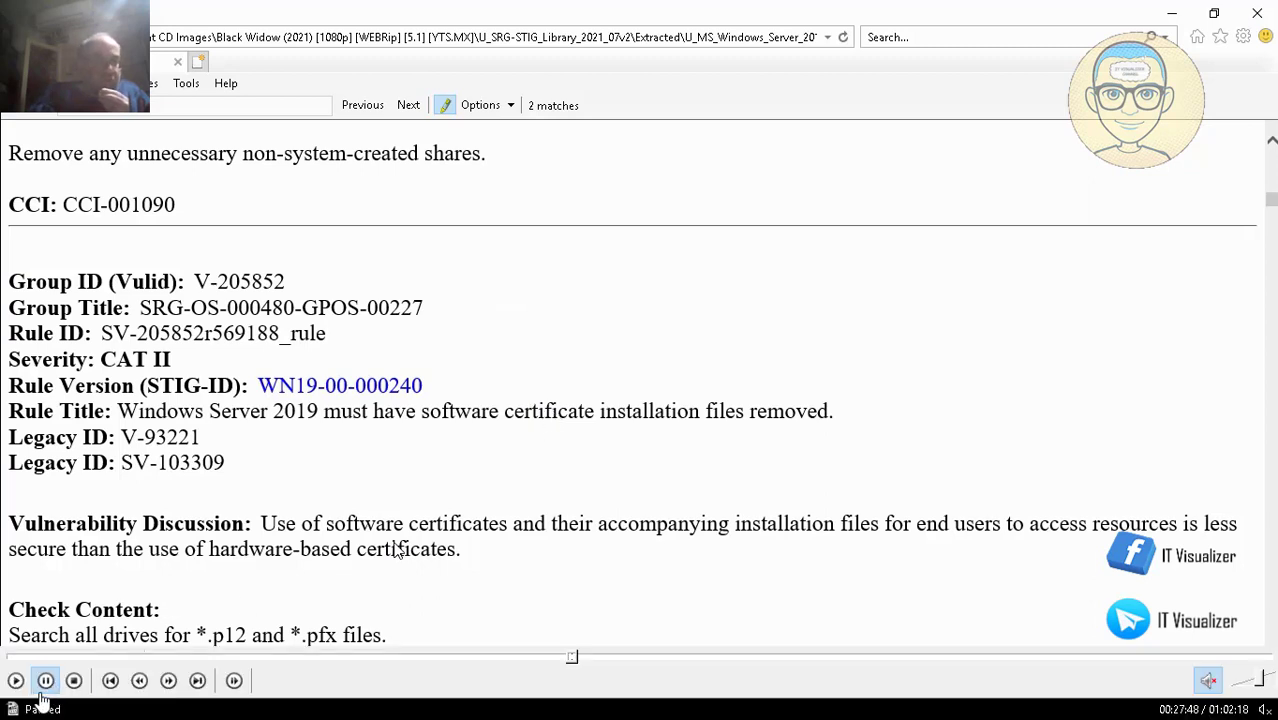
click(17, 681)
click(17, 681)
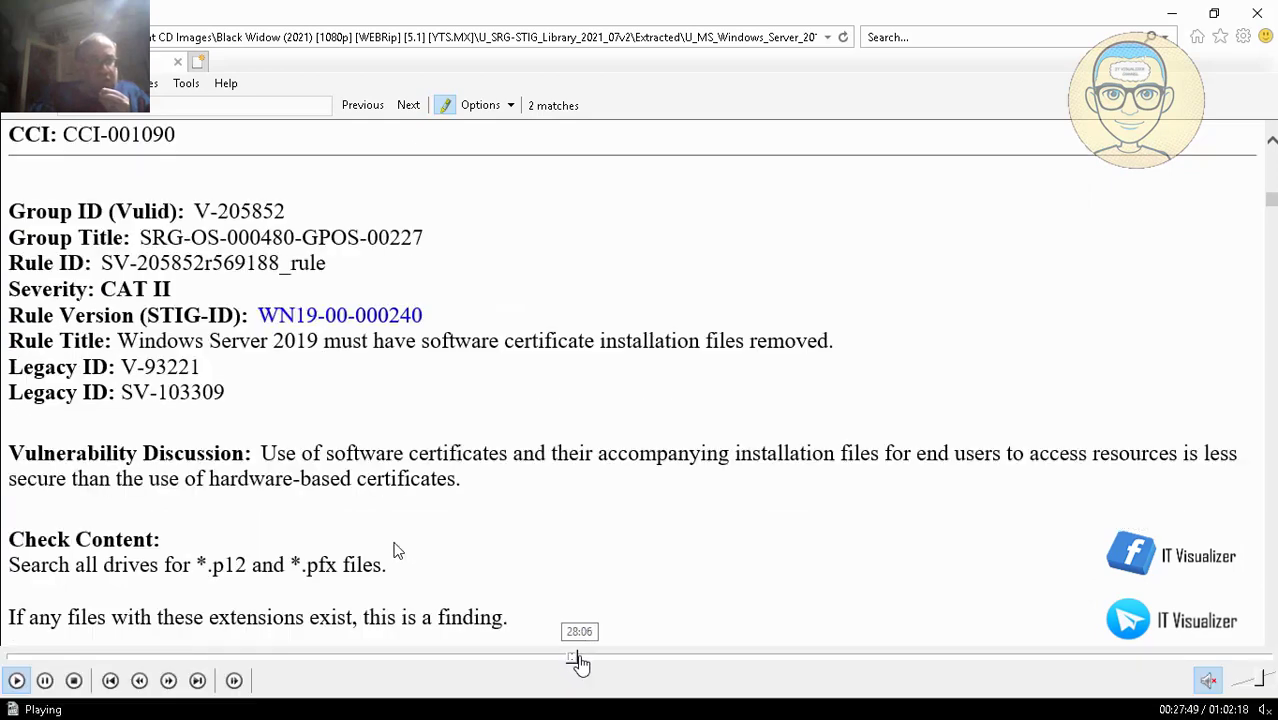
click(580, 658)
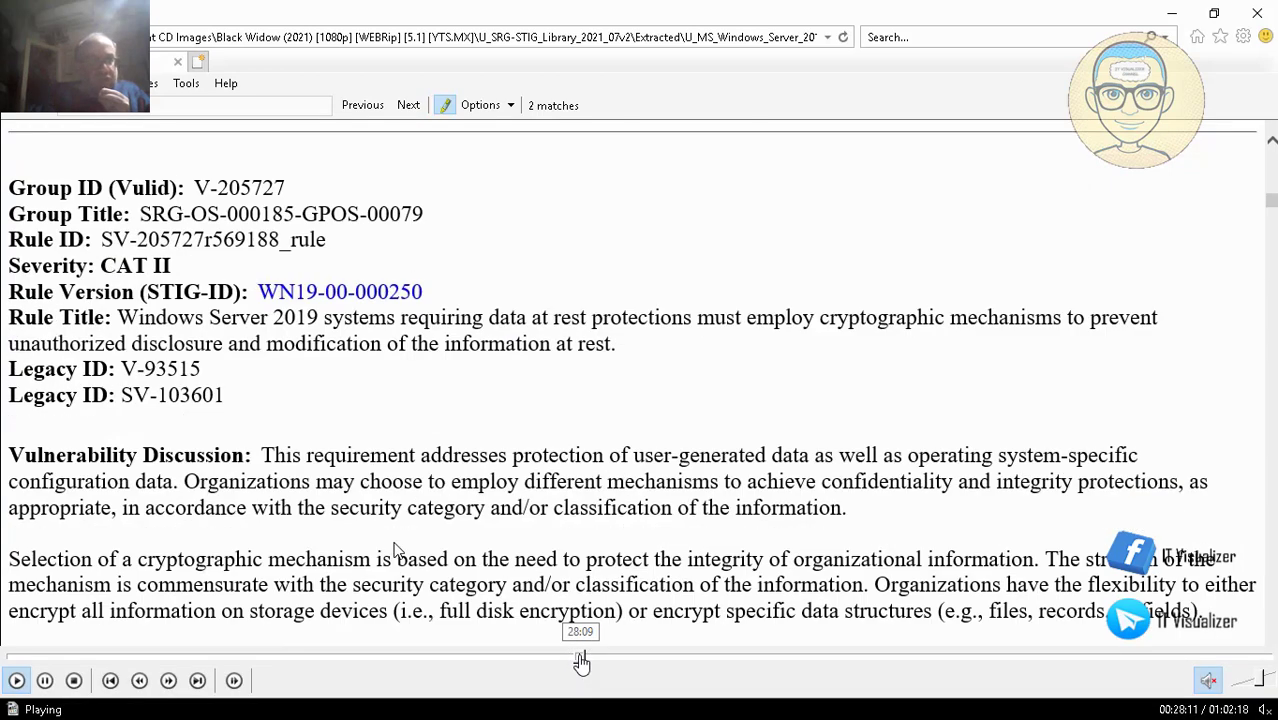
click(579, 659)
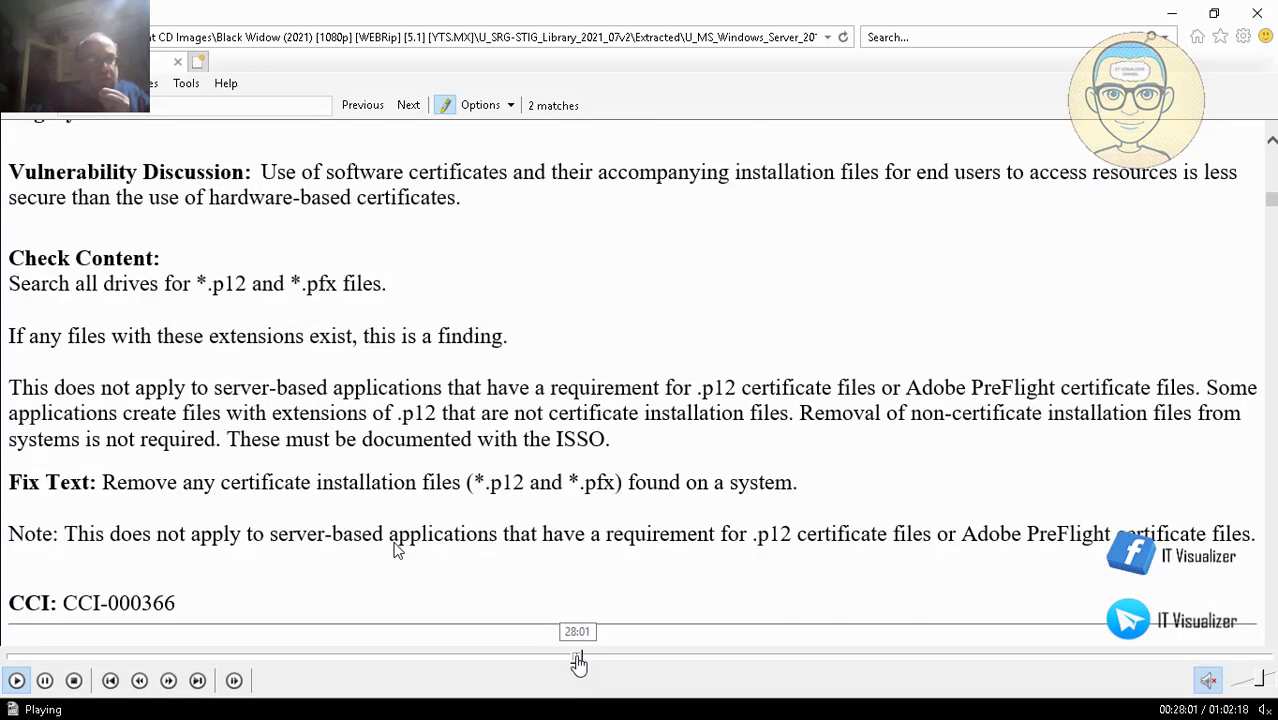
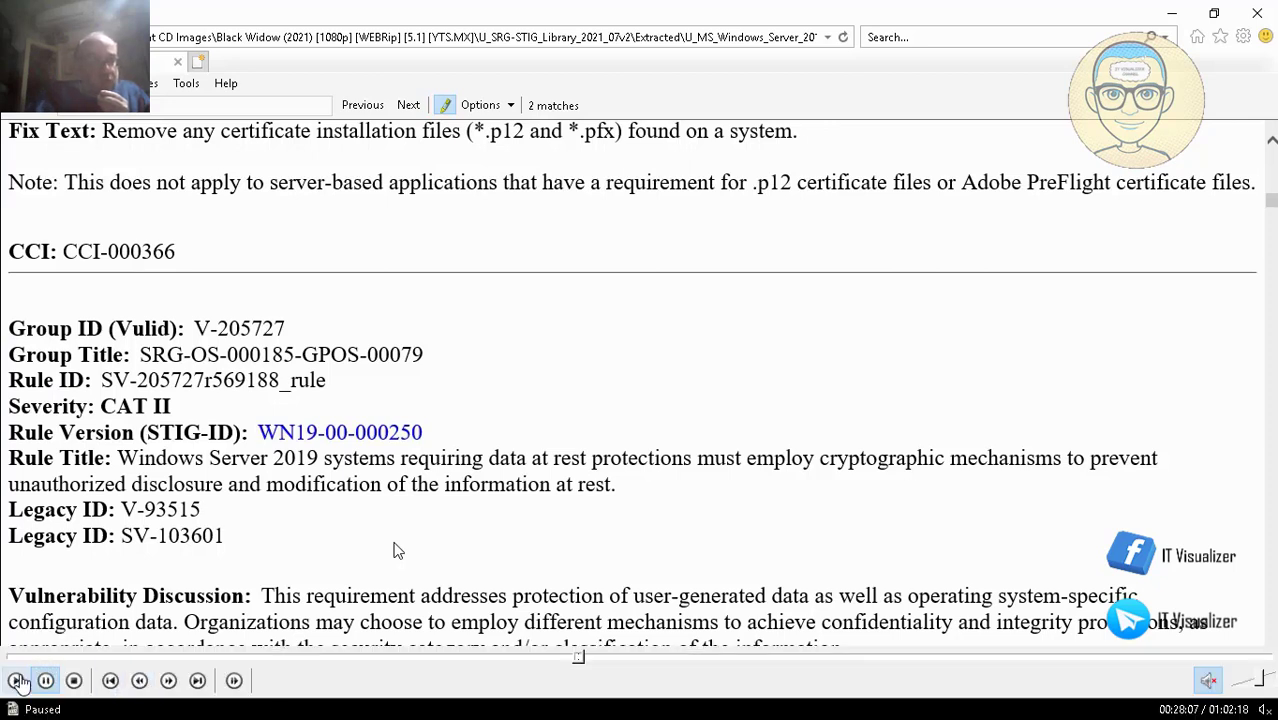
click(19, 680)
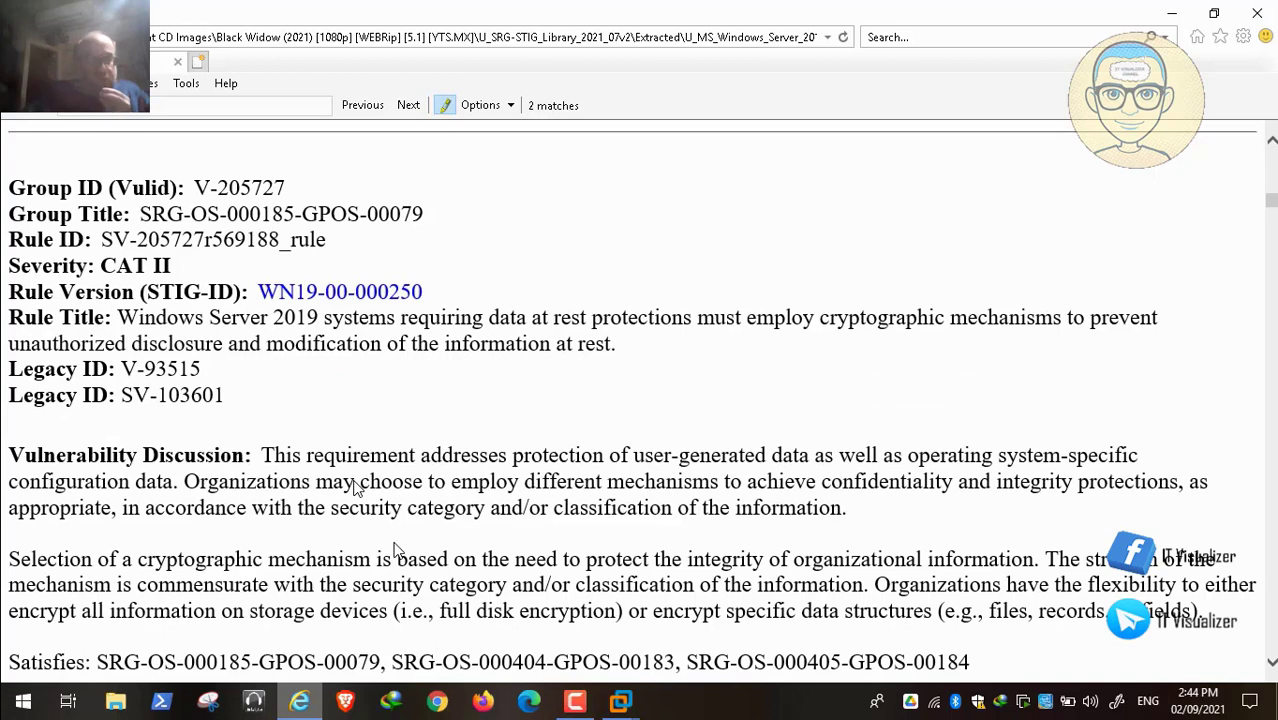
mouse_move(205, 656)
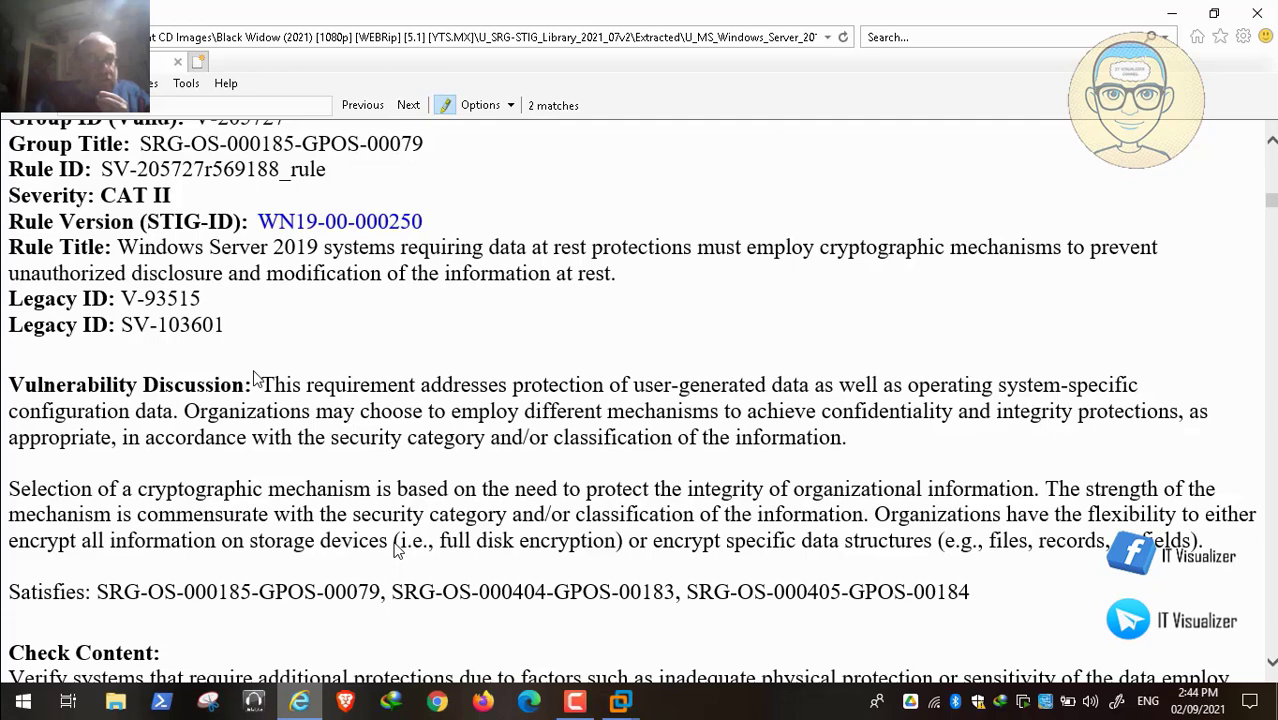
scroll(396, 549, down, 3)
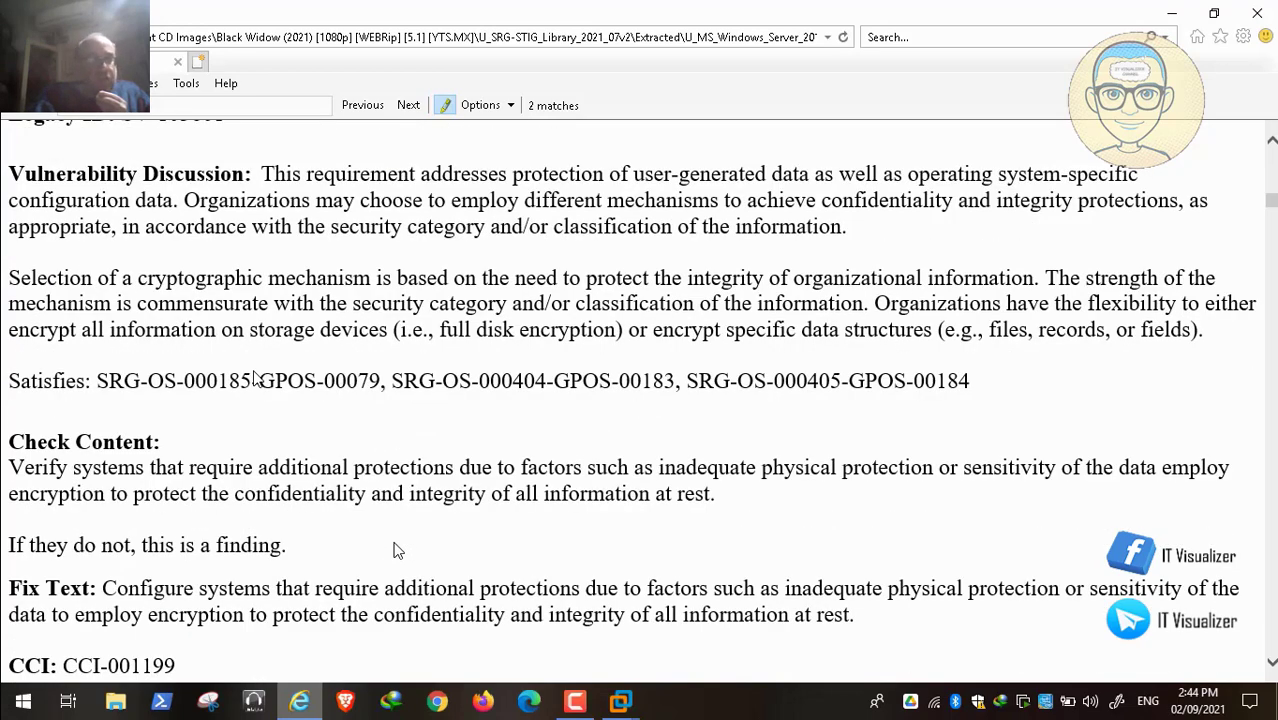
scroll(396, 549, down, 1)
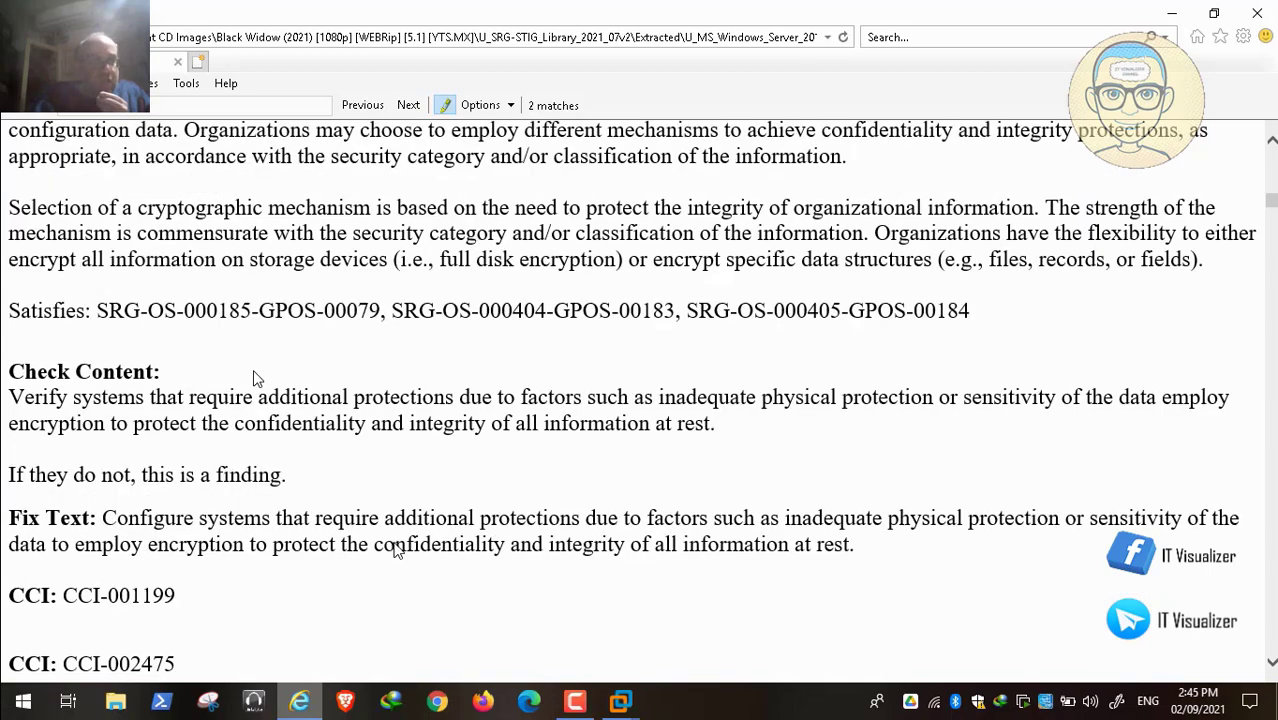
scroll(396, 549, up, 3)
scroll(396, 549, up, 1)
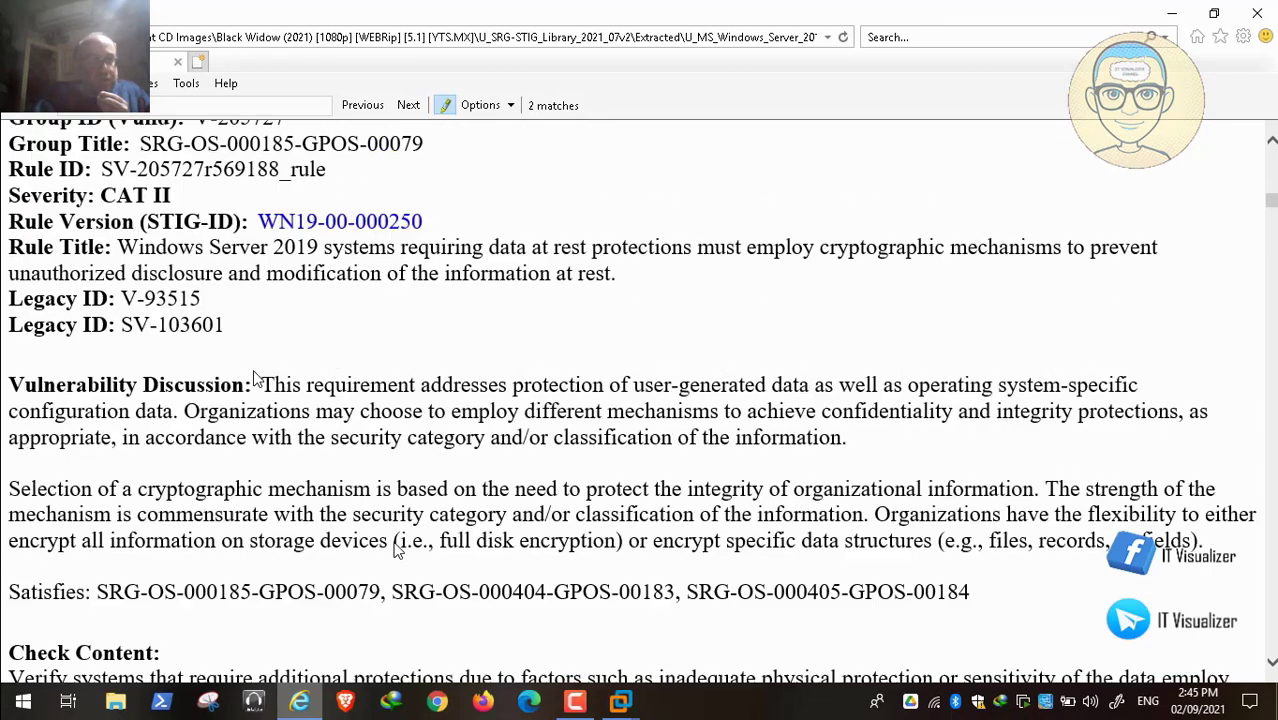
scroll(396, 549, down, 5)
scroll(396, 549, down, 6)
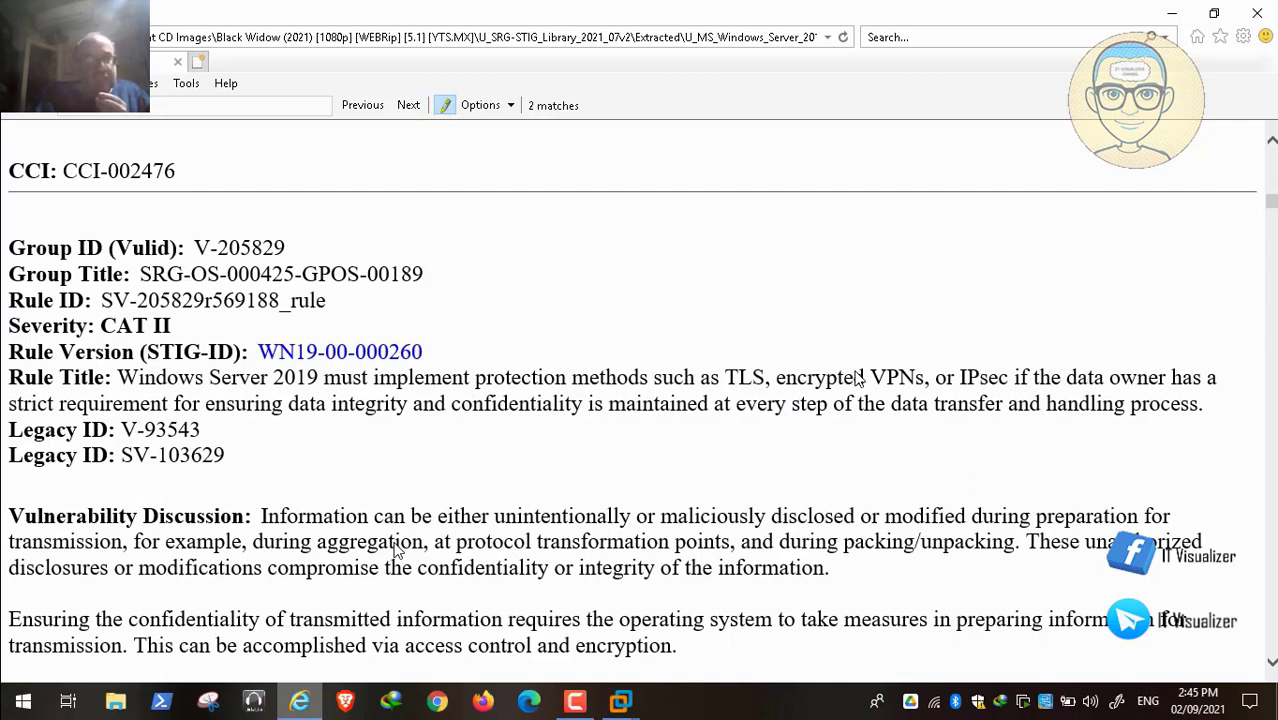
double_click(375, 386)
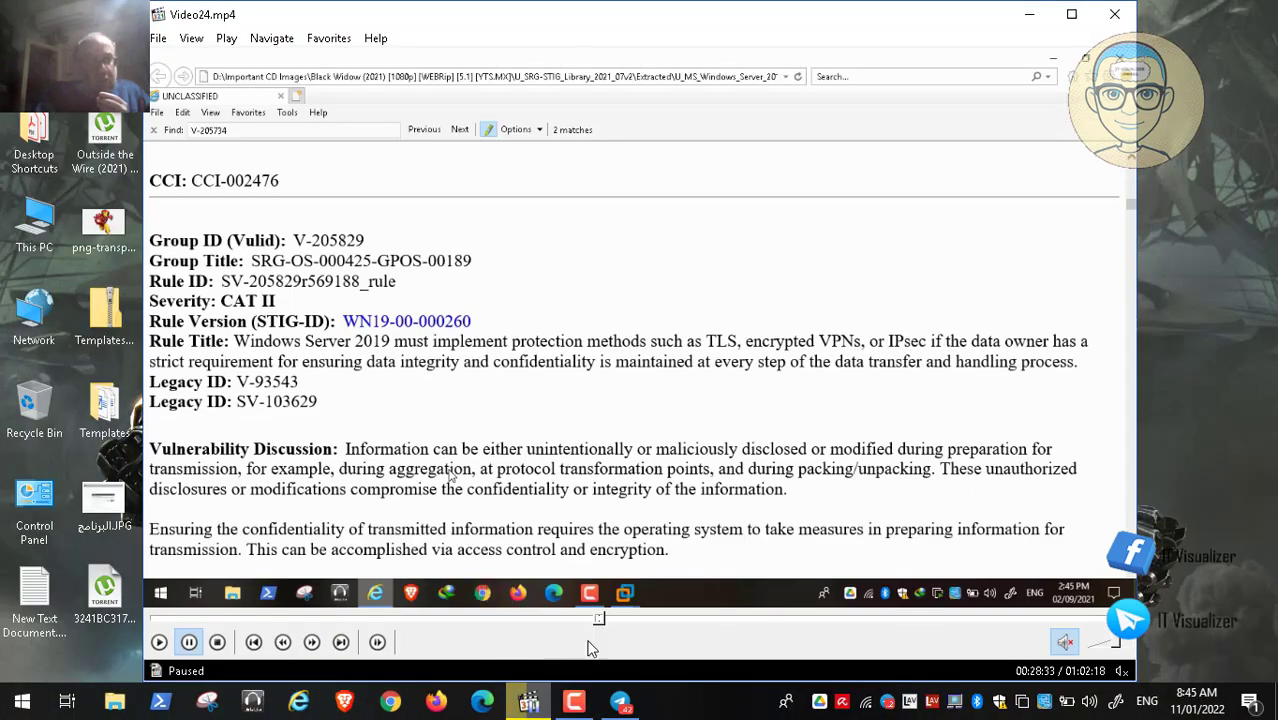